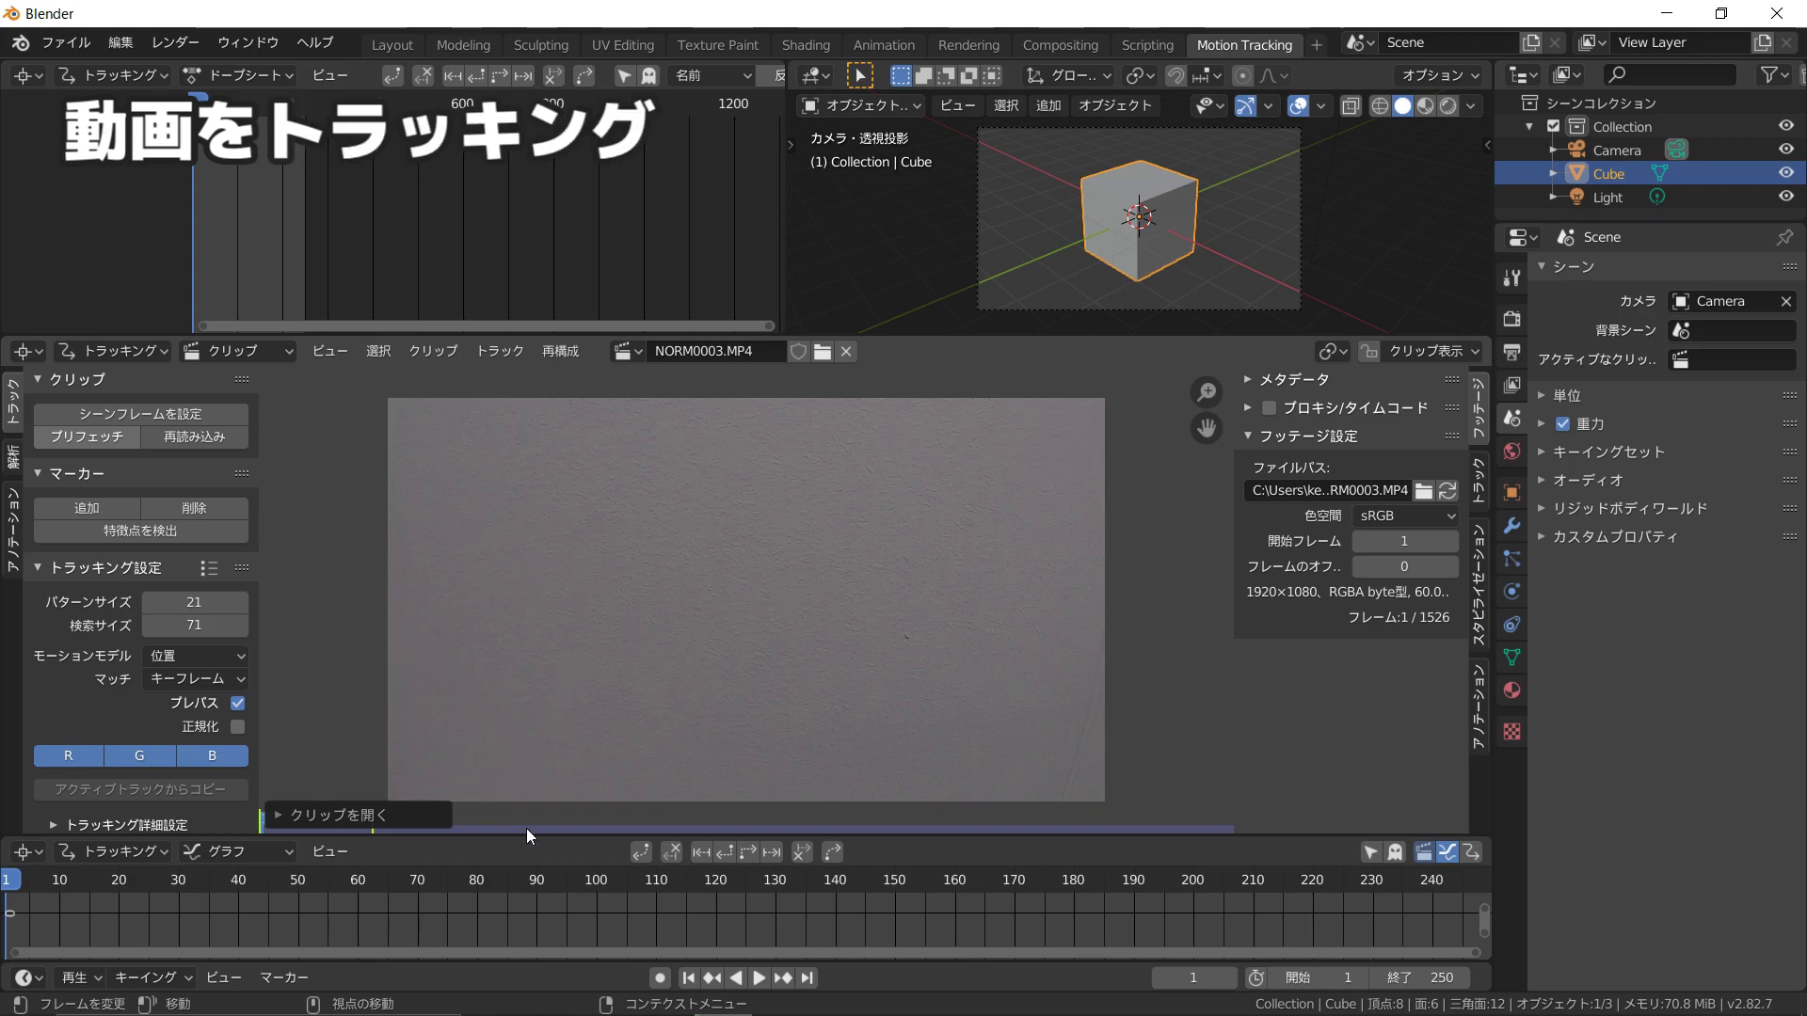
Step: Prefetch the frames of the NORM0003.MP4 clip and play back the footage to review the hand movement
key("p")
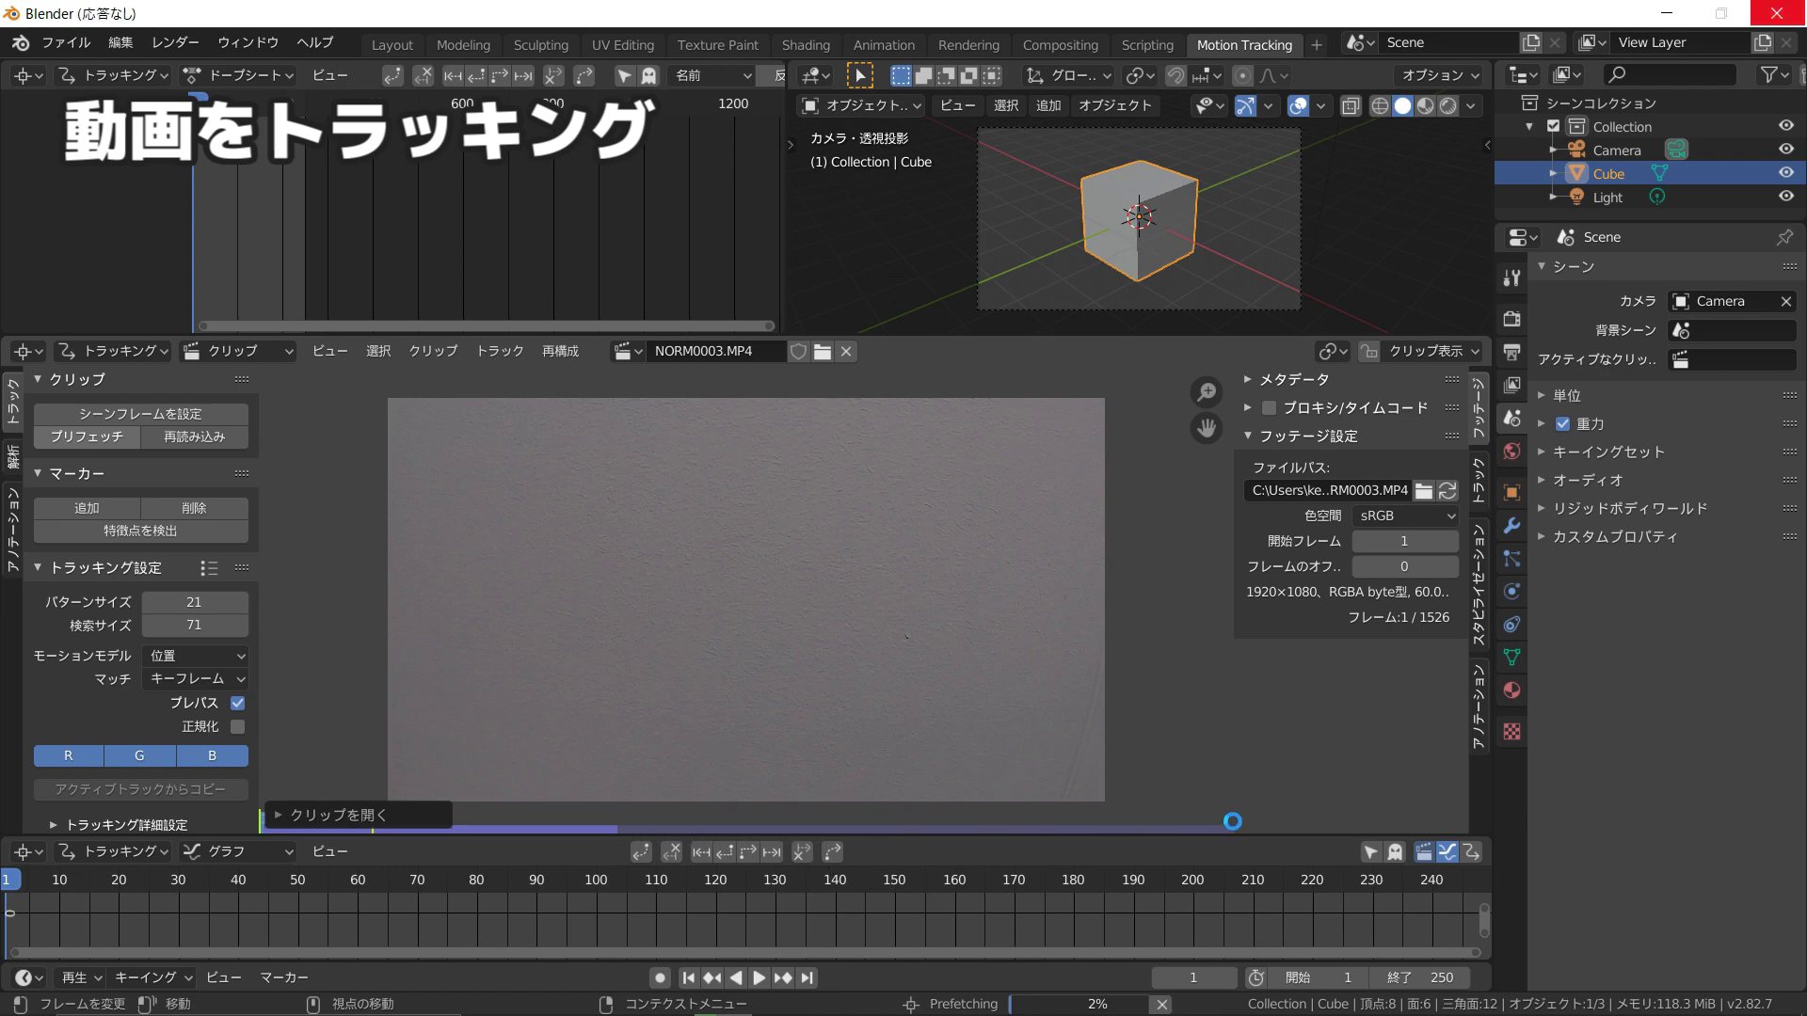
scroll(980, 706, "down", 1)
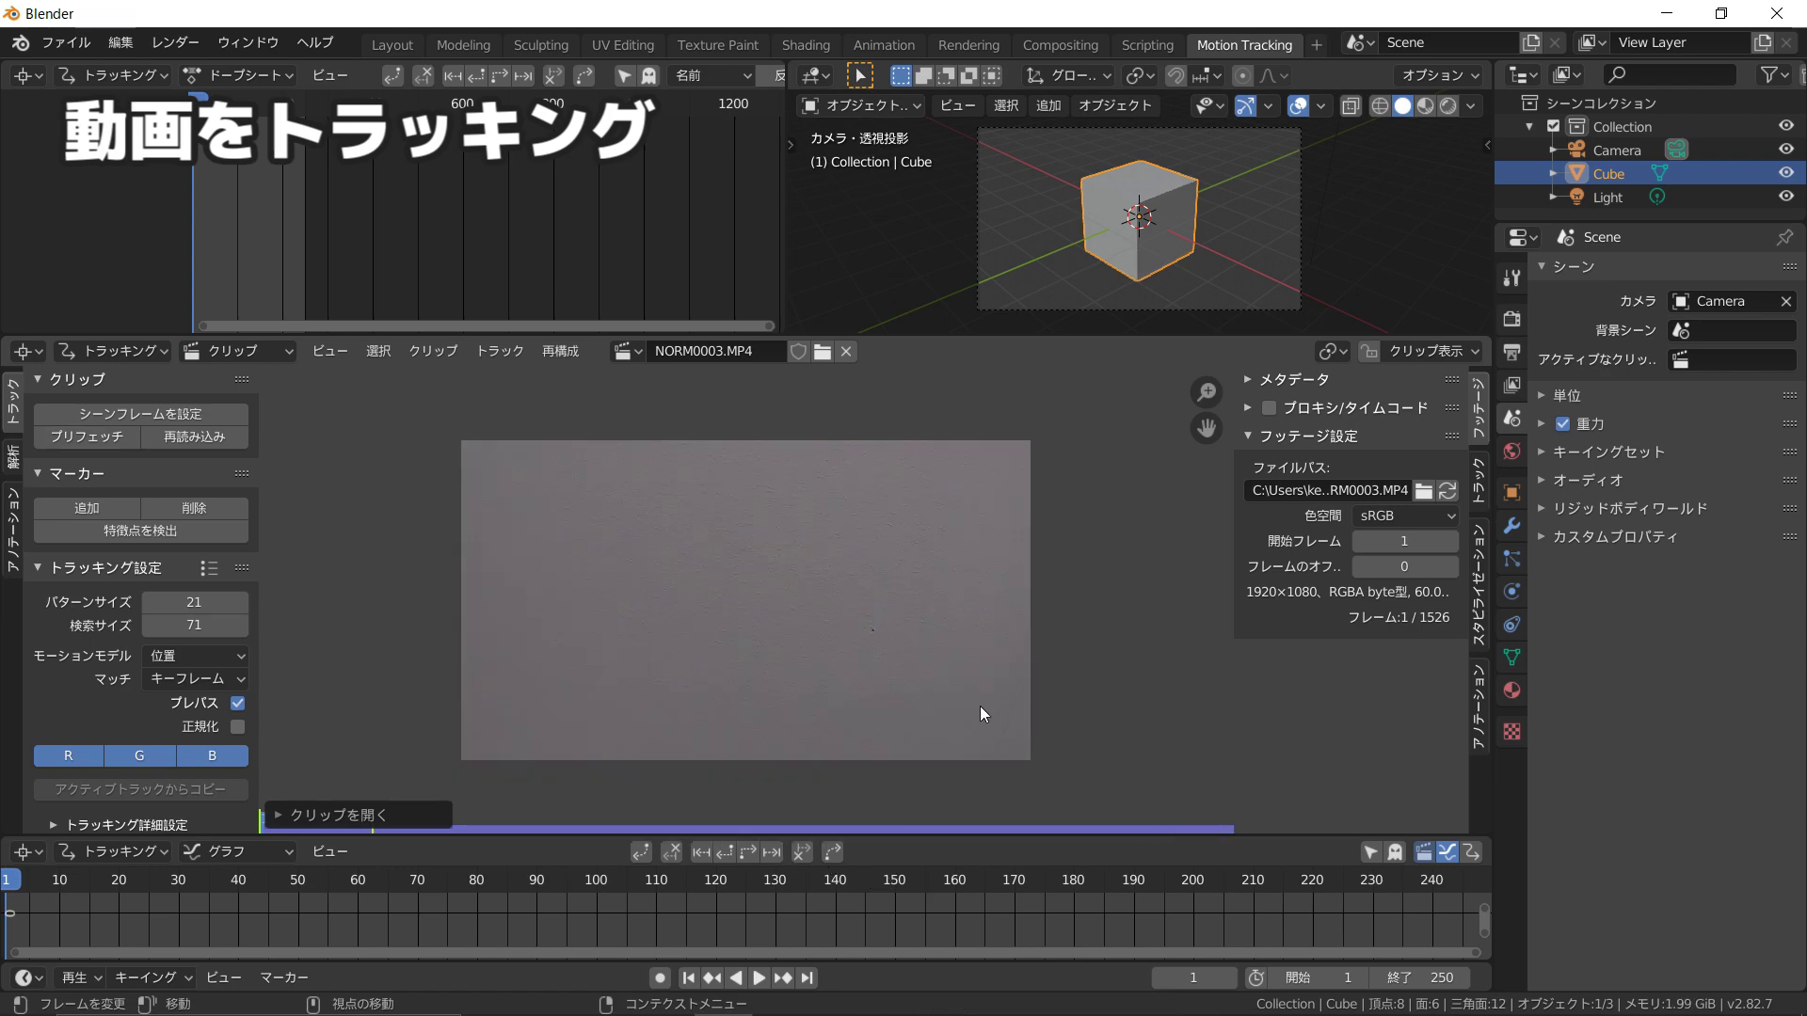
left_click(548, 821)
key("space")
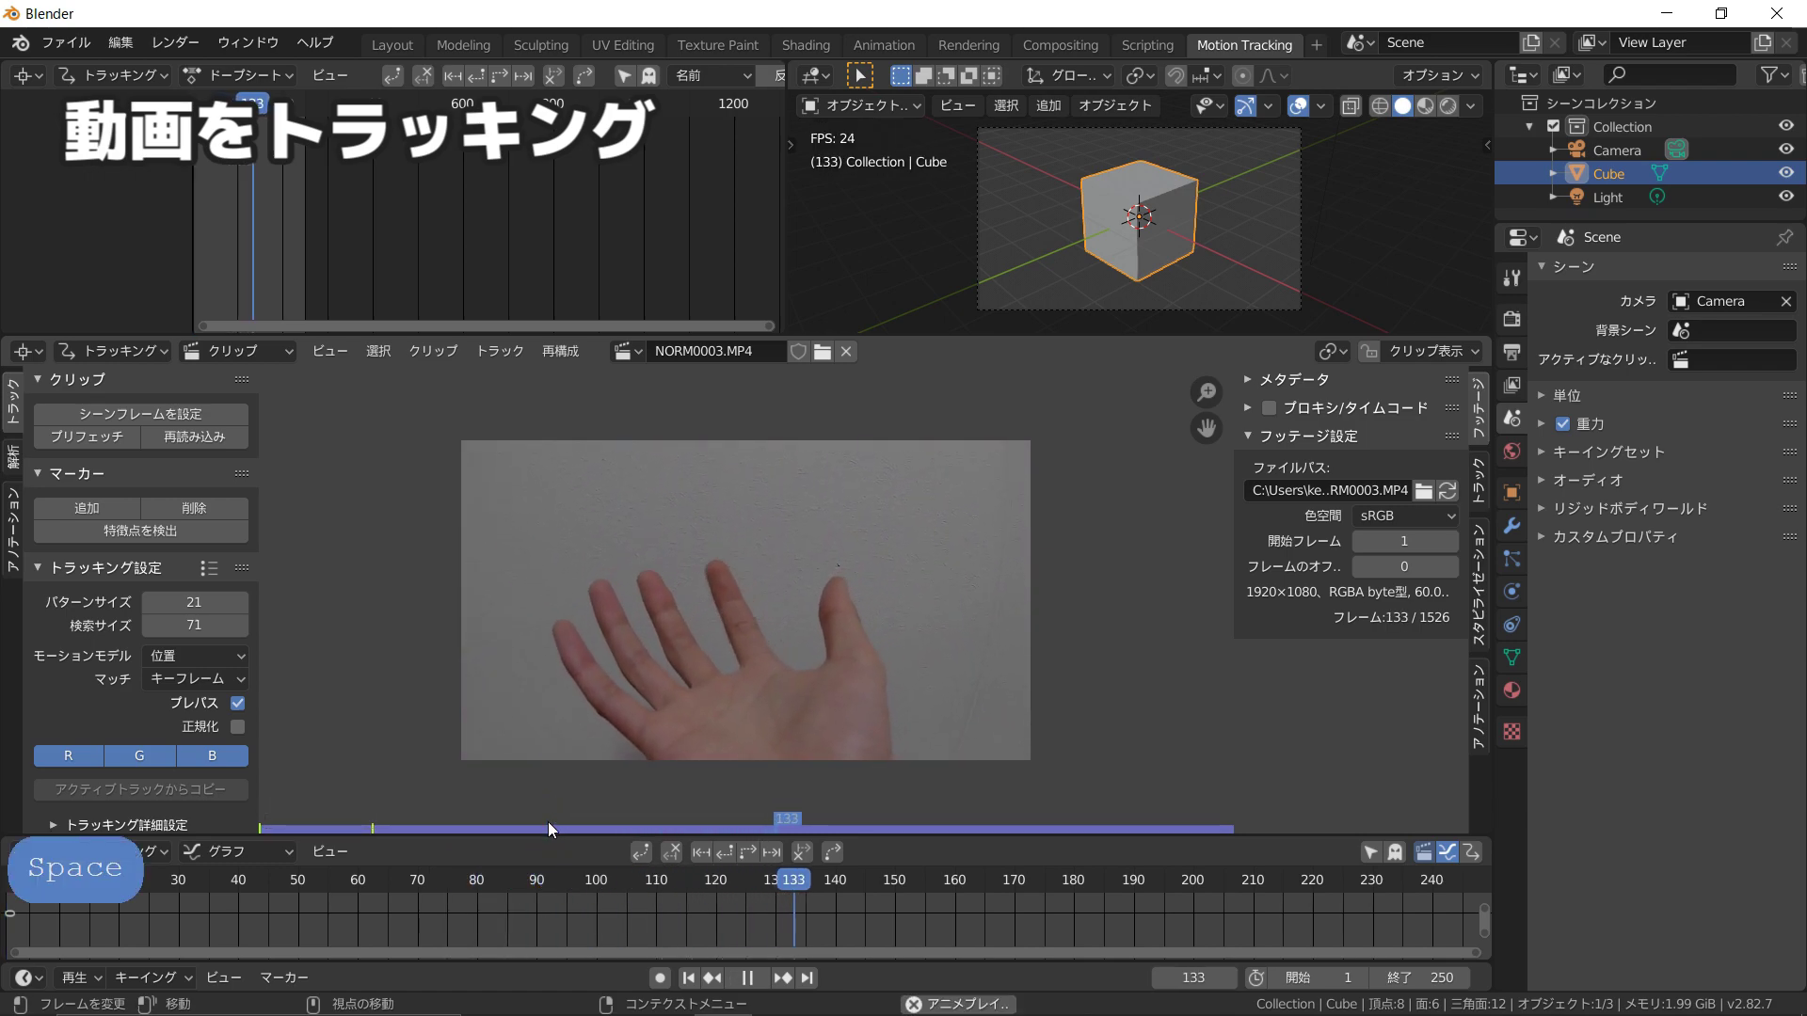
key("space")
mouse_move(476, 827)
left_mouse_down()
mouse_move(371, 827)
mouse_move(444, 823)
left_mouse_up()
key("space")
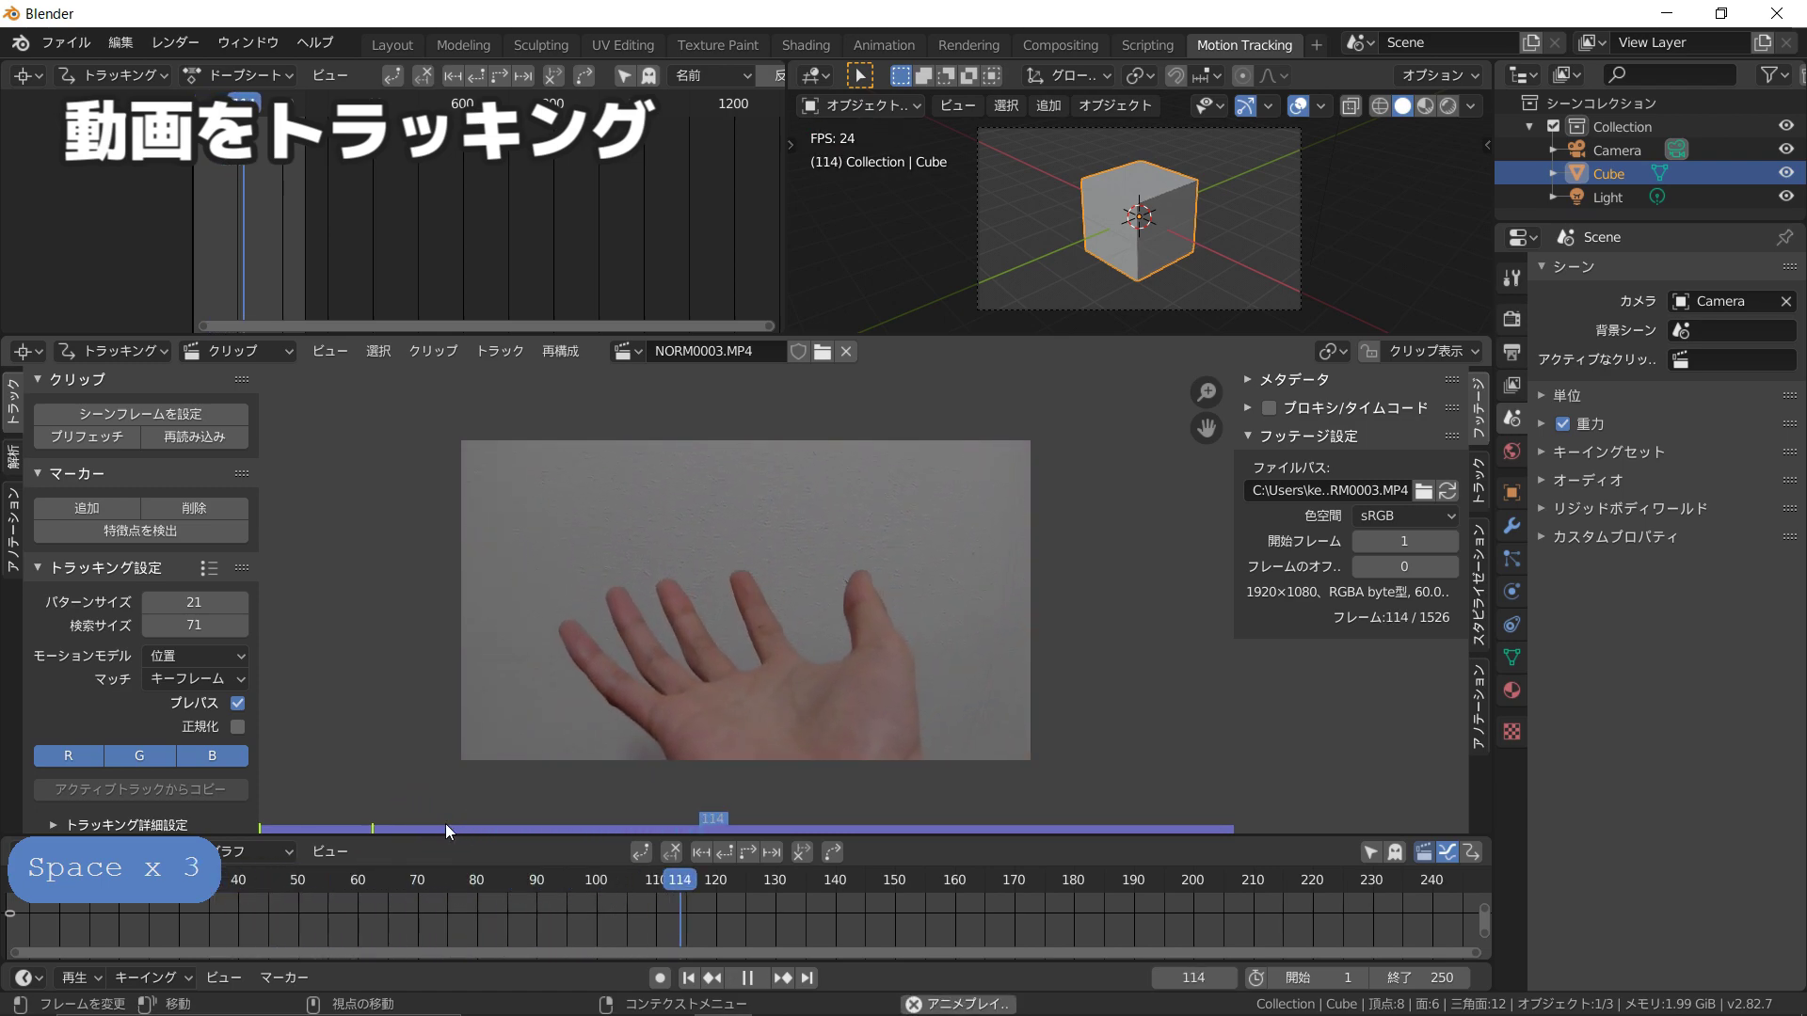
key("space")
scroll(623, 672, "down", 1)
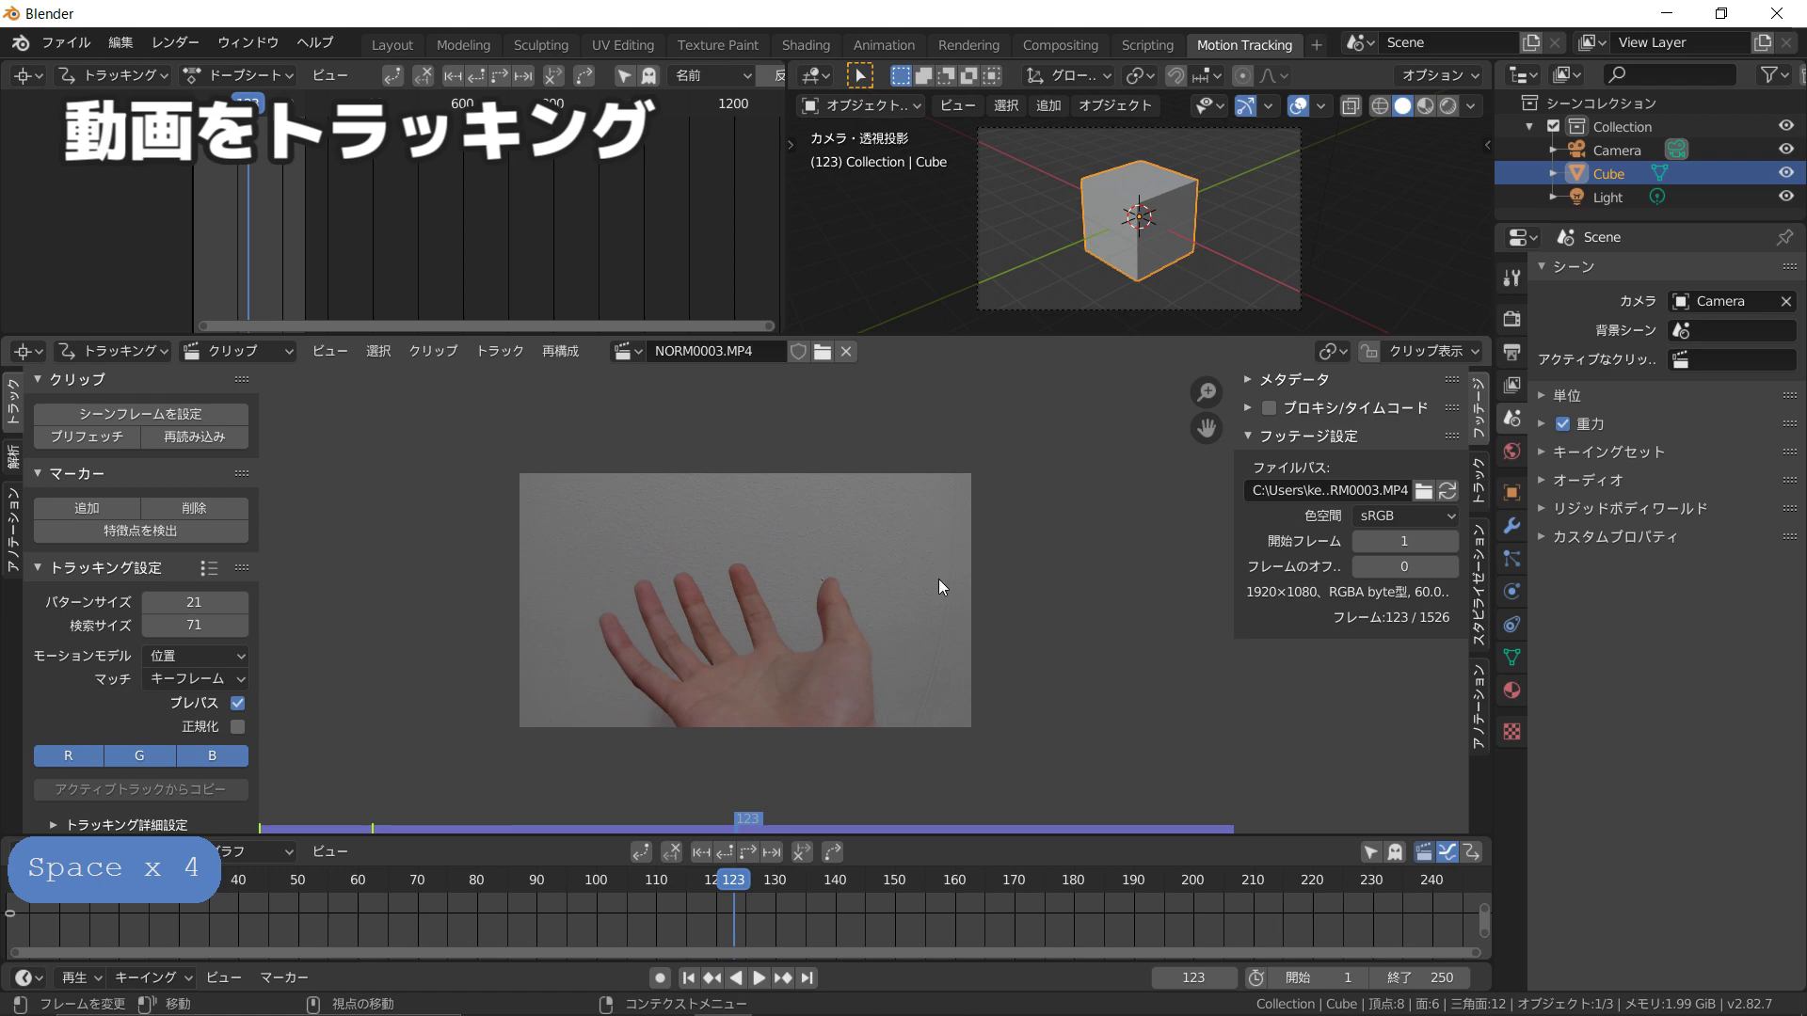
Step: Go to frame 61 and add a tracking marker at the base of the gap between the ring and middle fingers
scroll(800, 617, "up", 3)
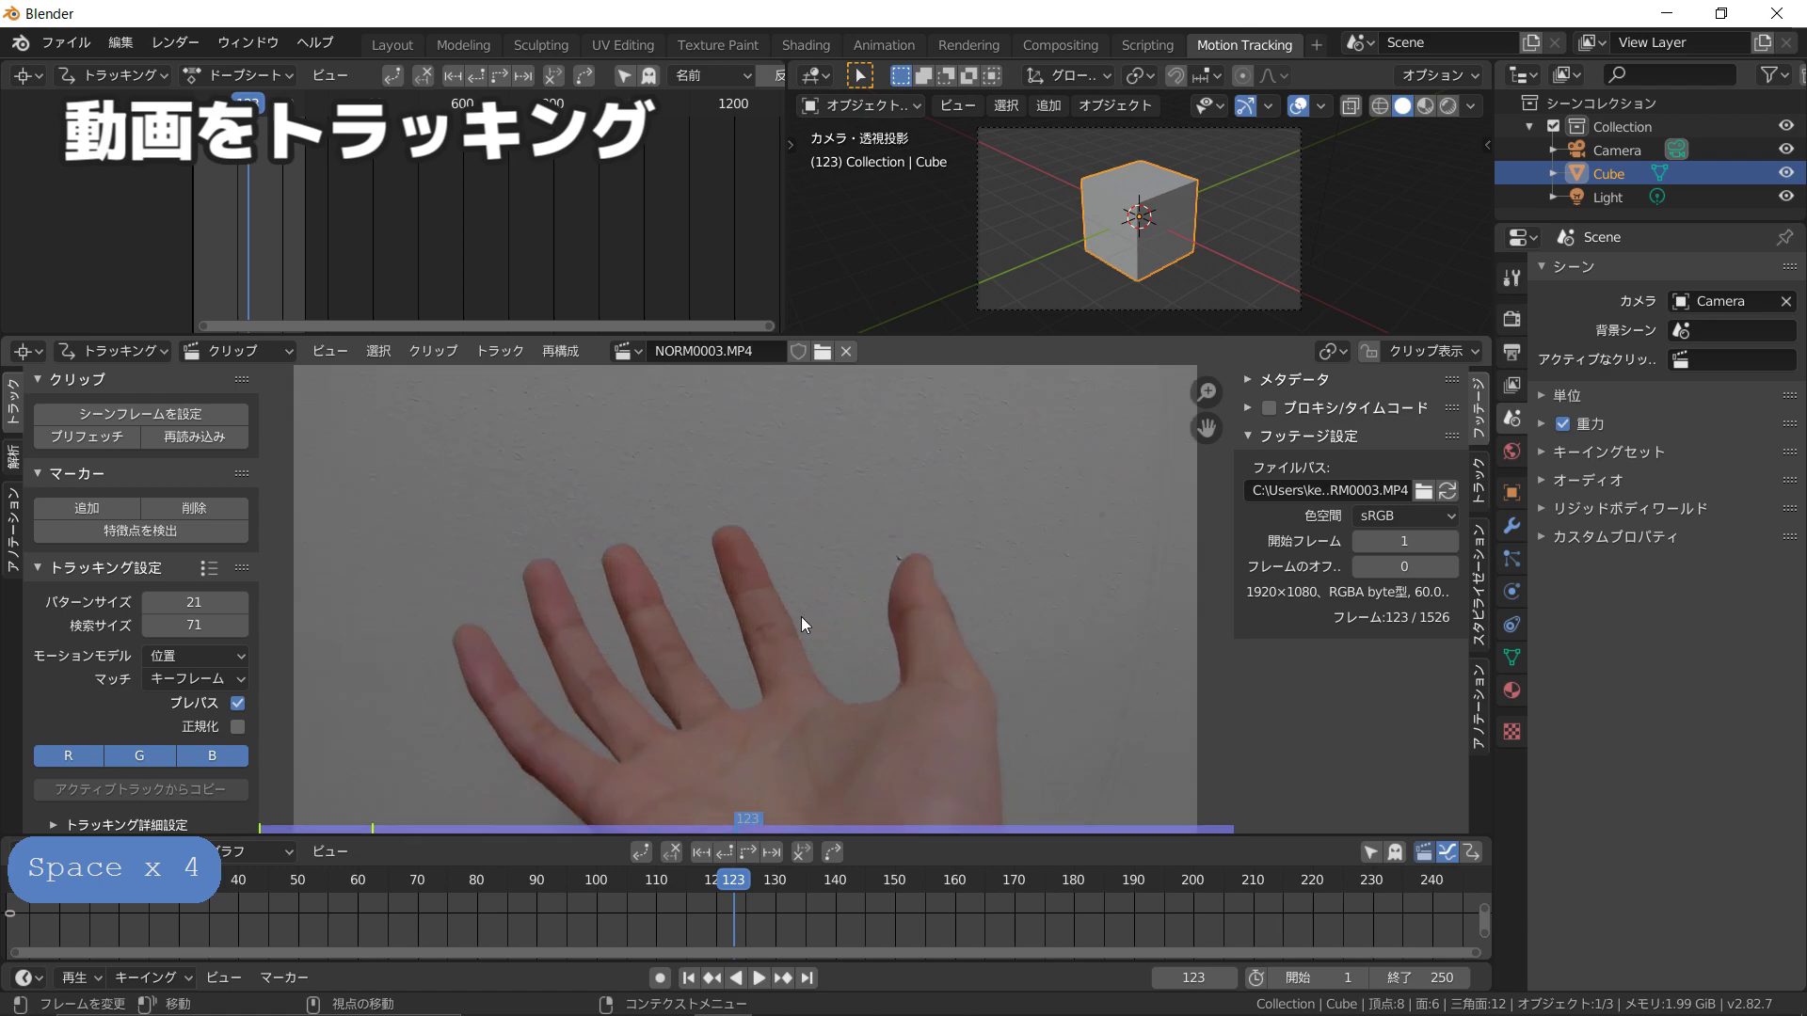
middle_click_drag(717, 658, 718, 576)
mouse_move(370, 885)
left_mouse_down()
mouse_move(236, 906)
mouse_move(361, 874)
left_mouse_up()
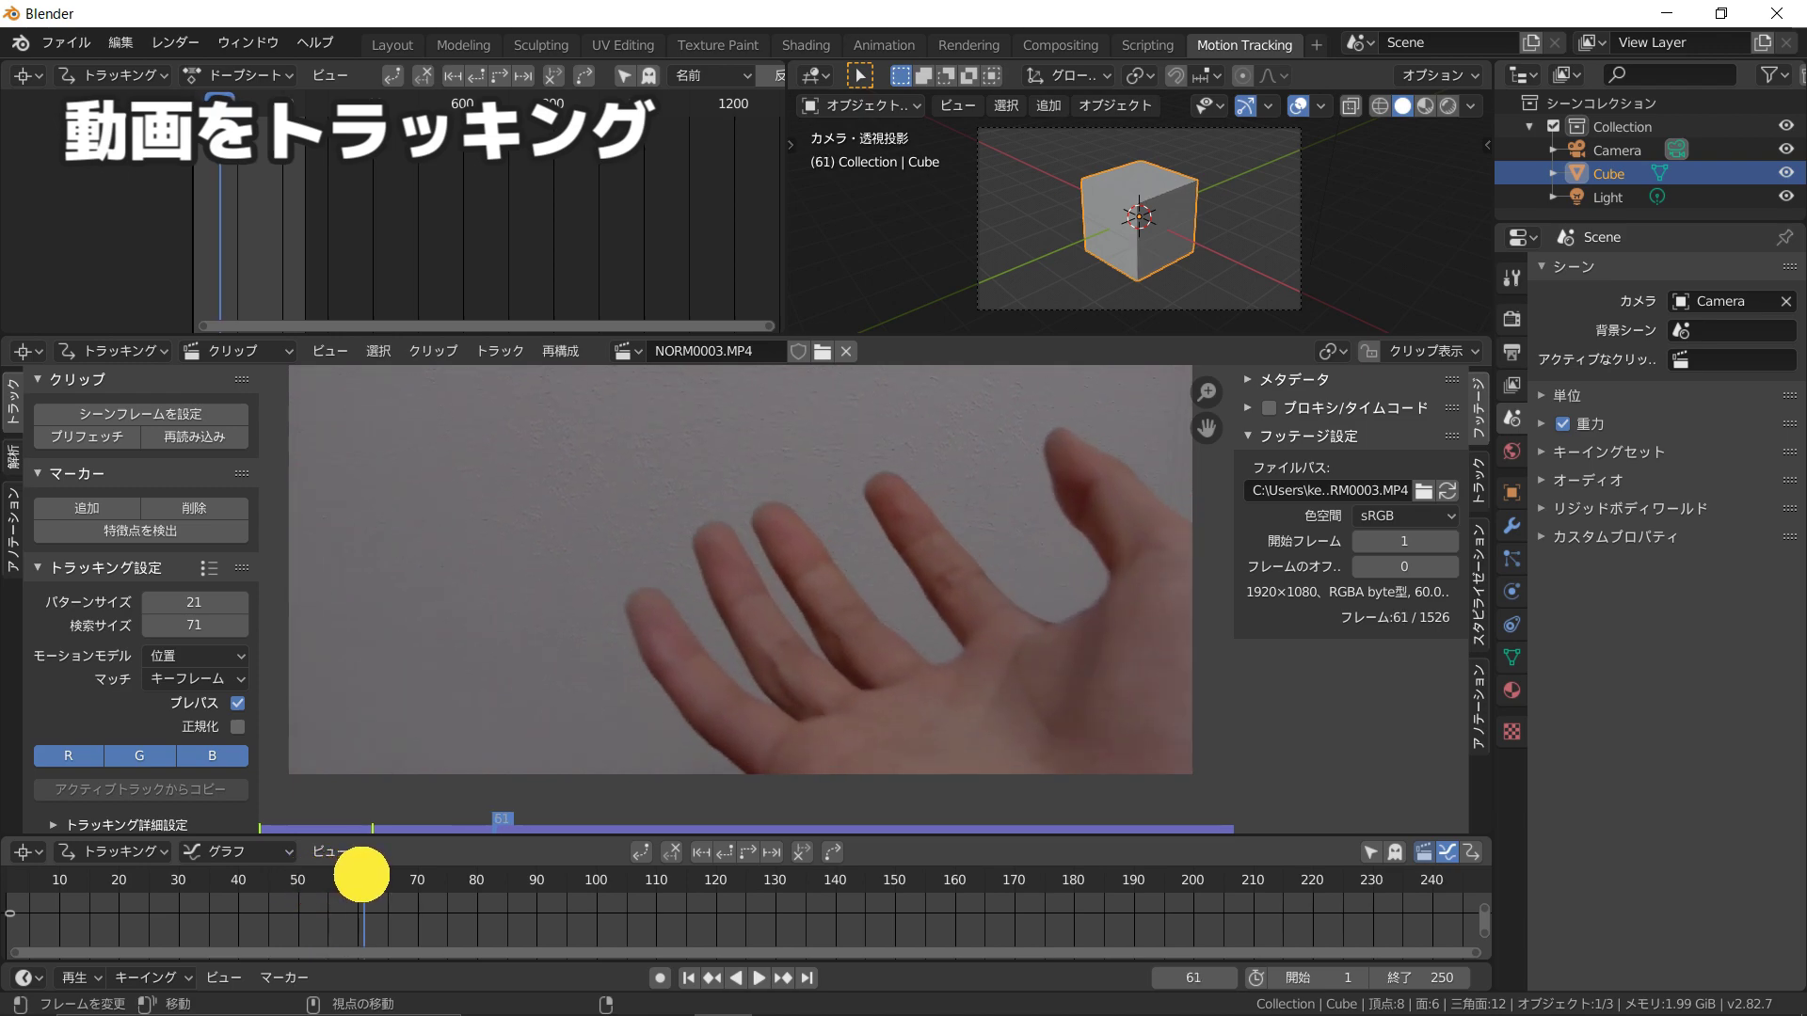
scroll(893, 653, "up", 3)
middle_click_drag(891, 641, 840, 552, "shift")
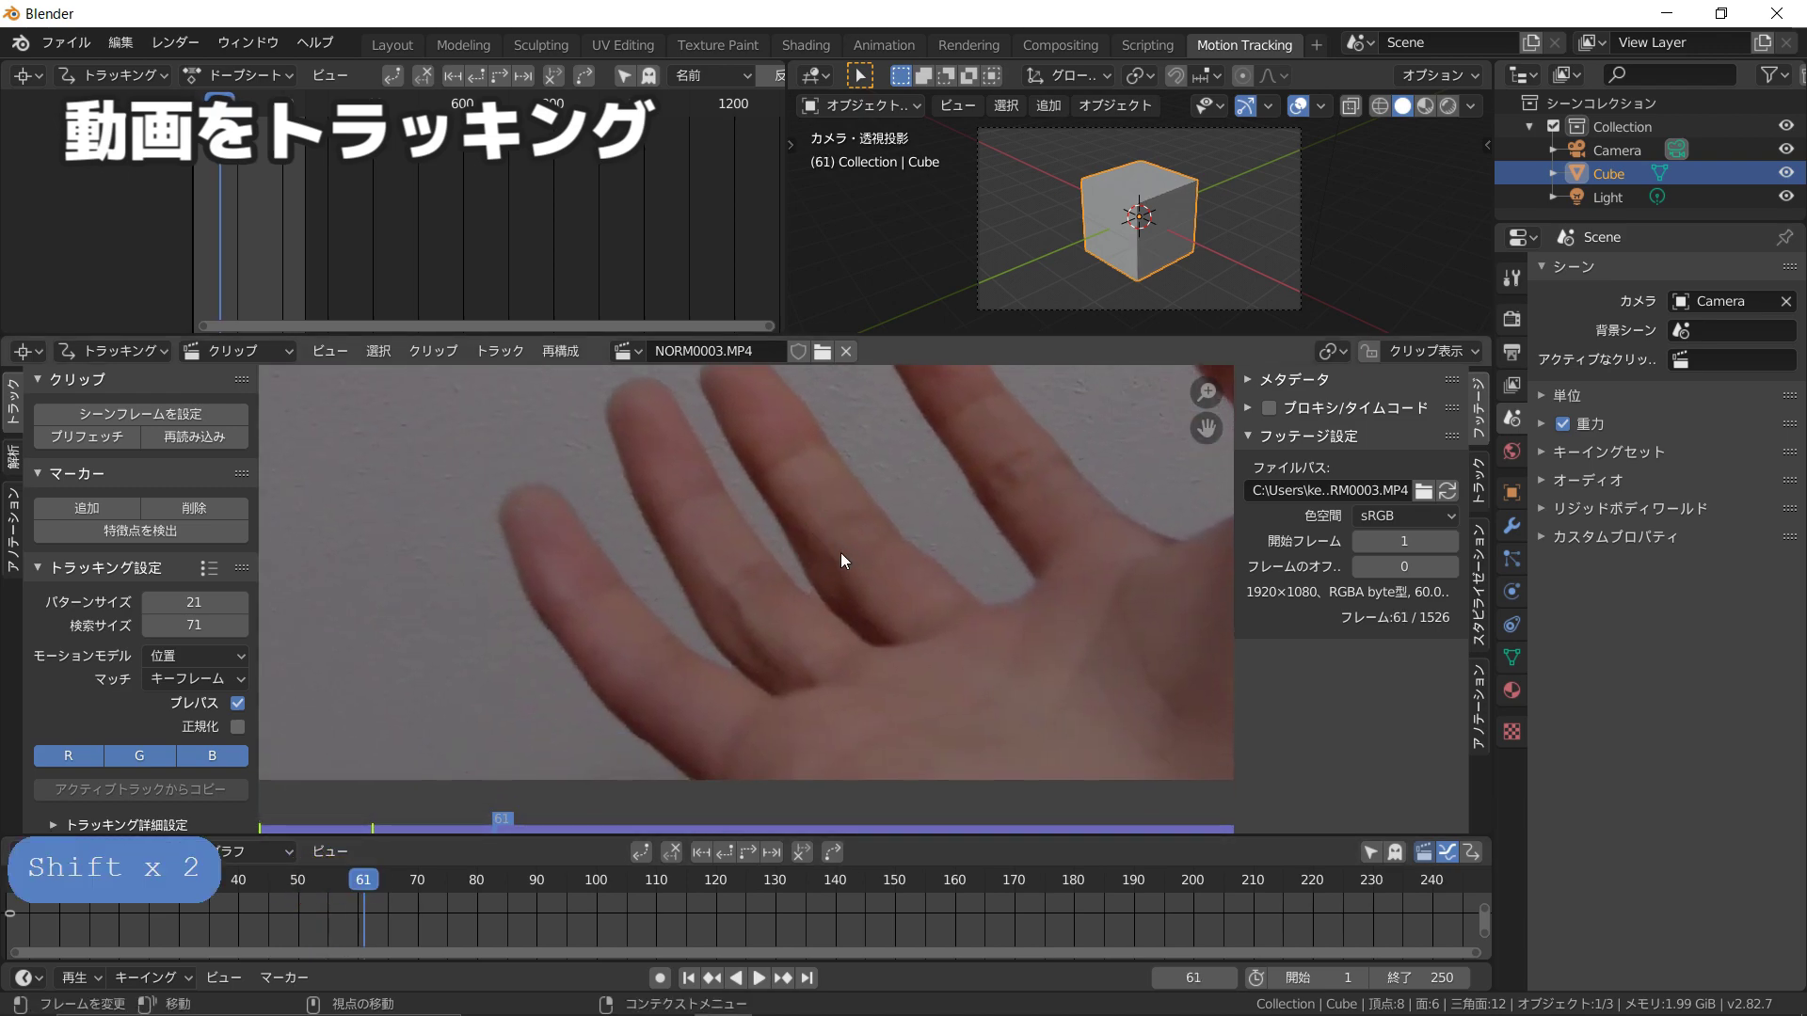
scroll(918, 649, "up", 1)
left_click(923, 653, "ctrl")
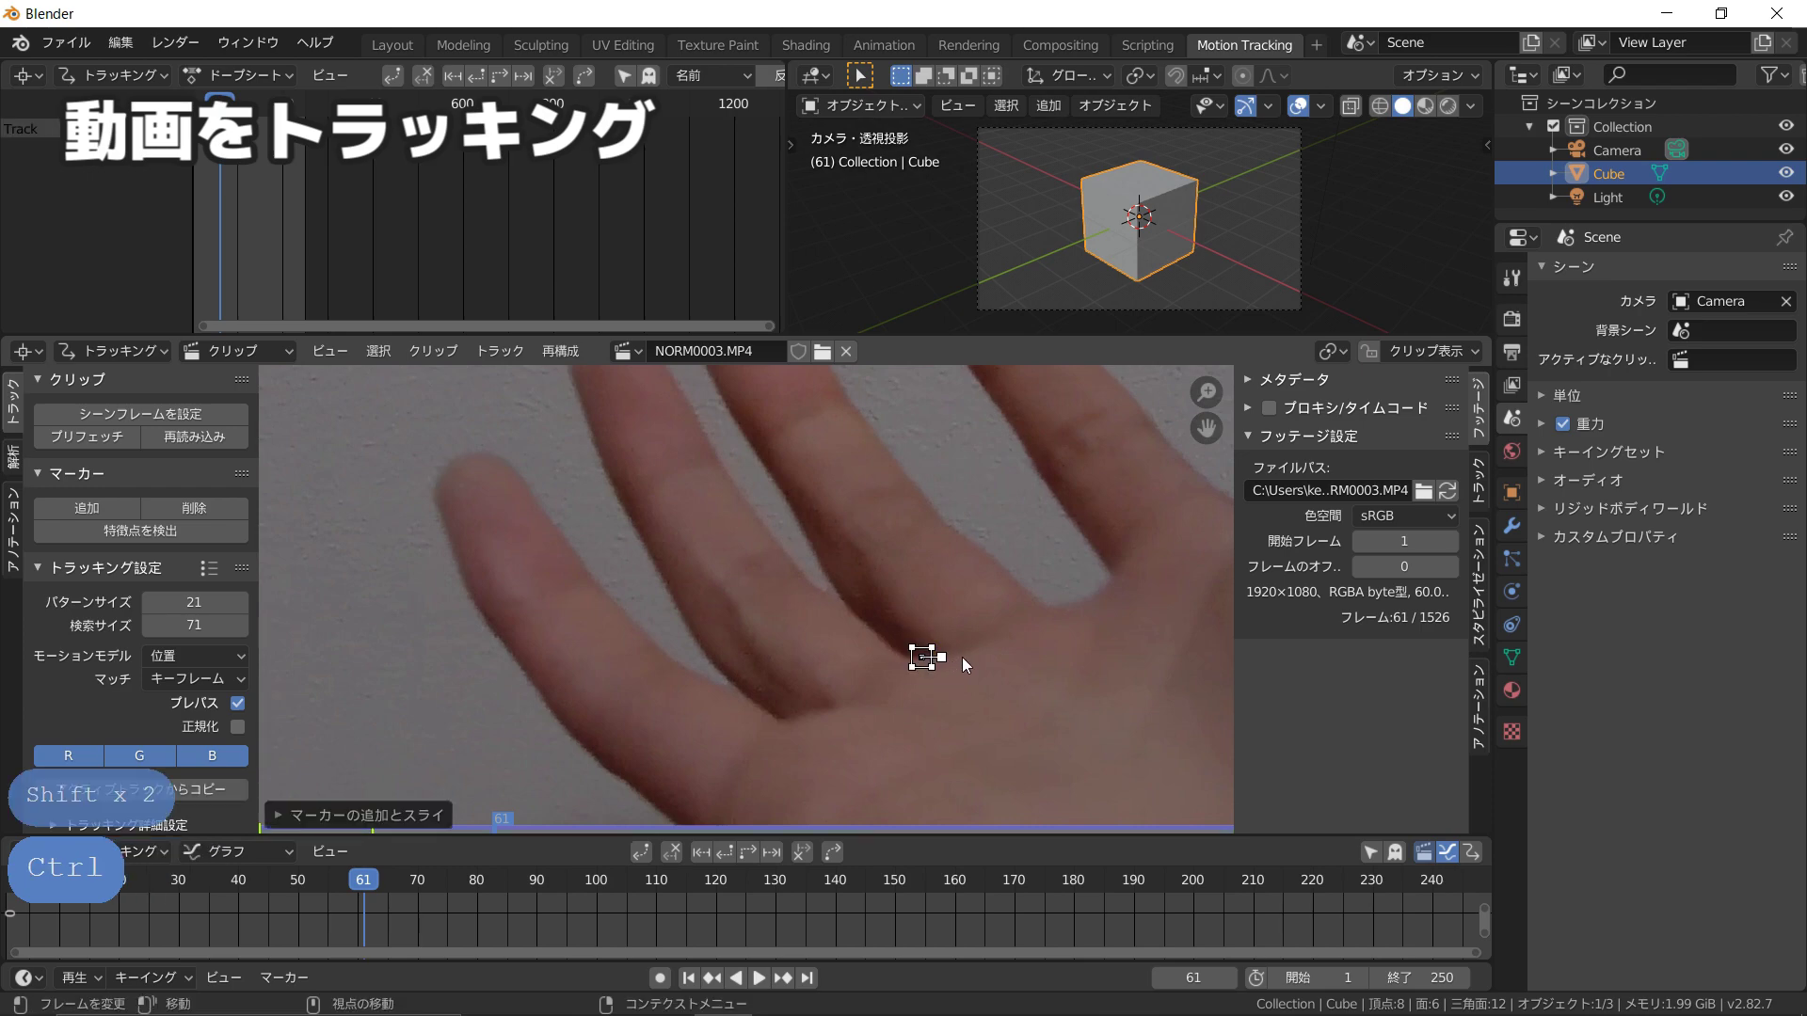
Step: Show the marker's search area and move the marker slightly onto the edge of the dark crease between the fingers
scroll(962, 656, "up", 3)
middle_click_drag(1054, 676, 815, 586, "shift")
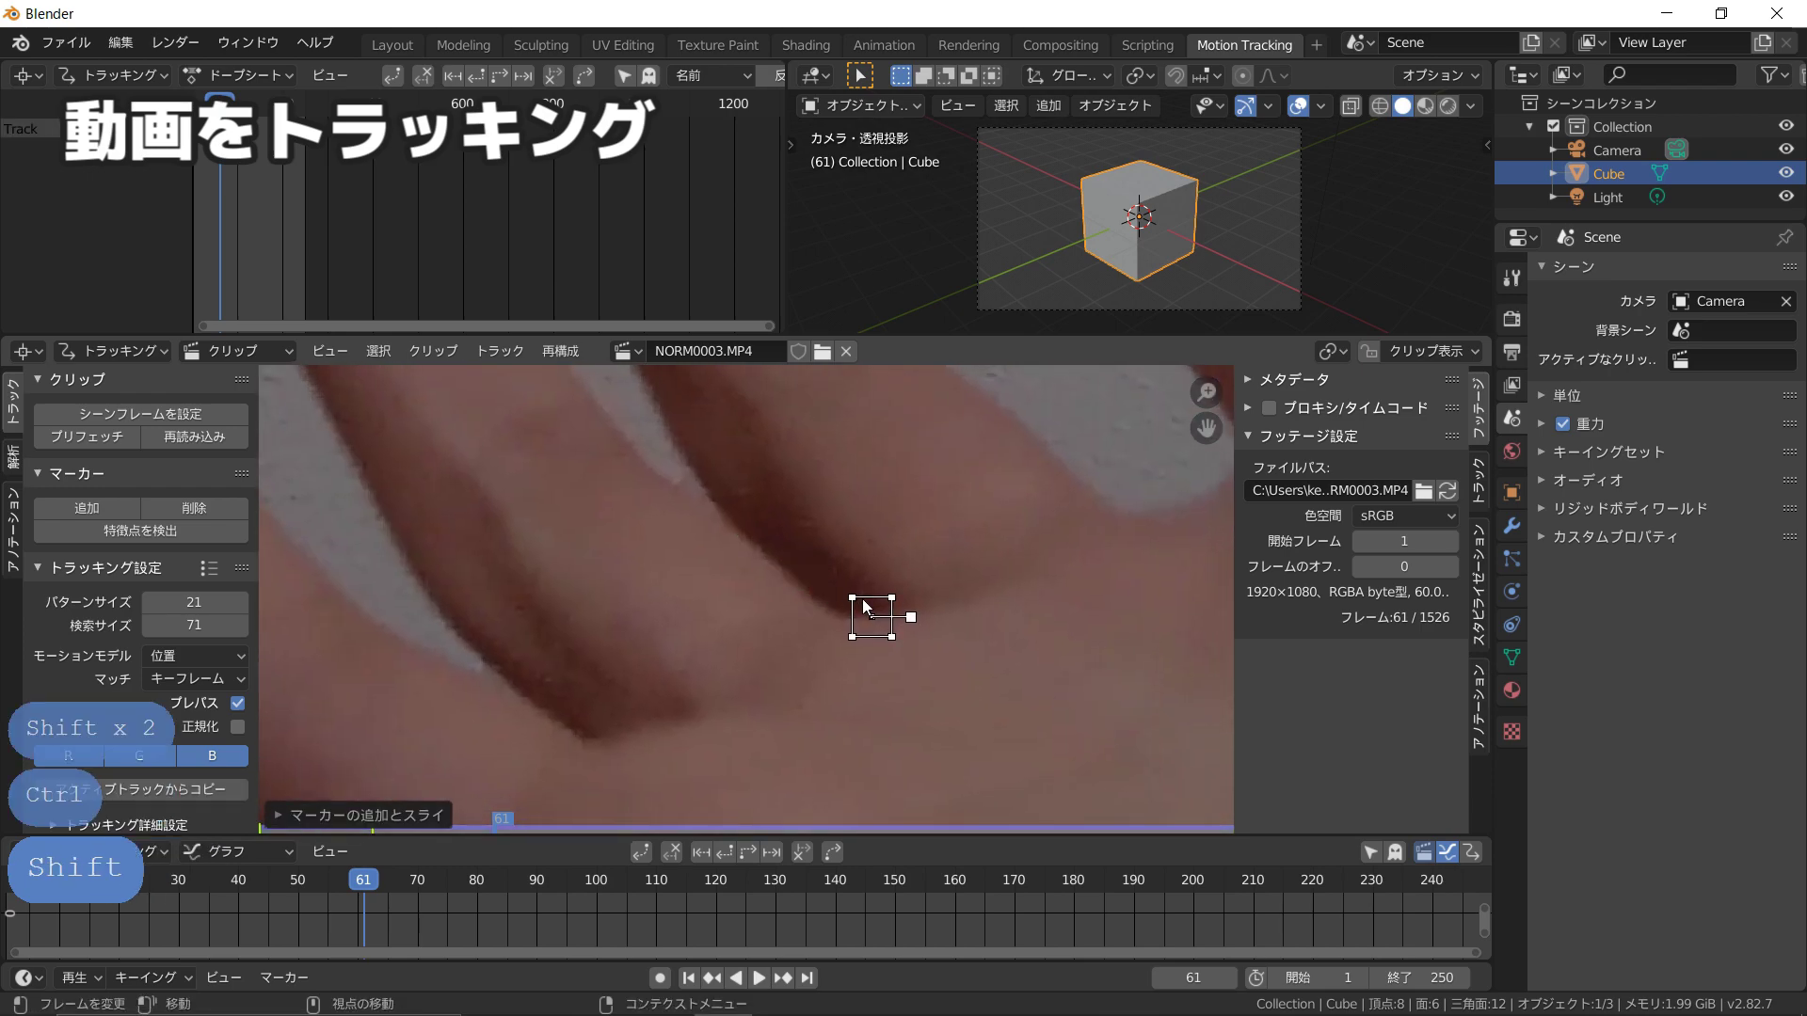
key("alt+s")
scroll(1059, 625, "up", 1)
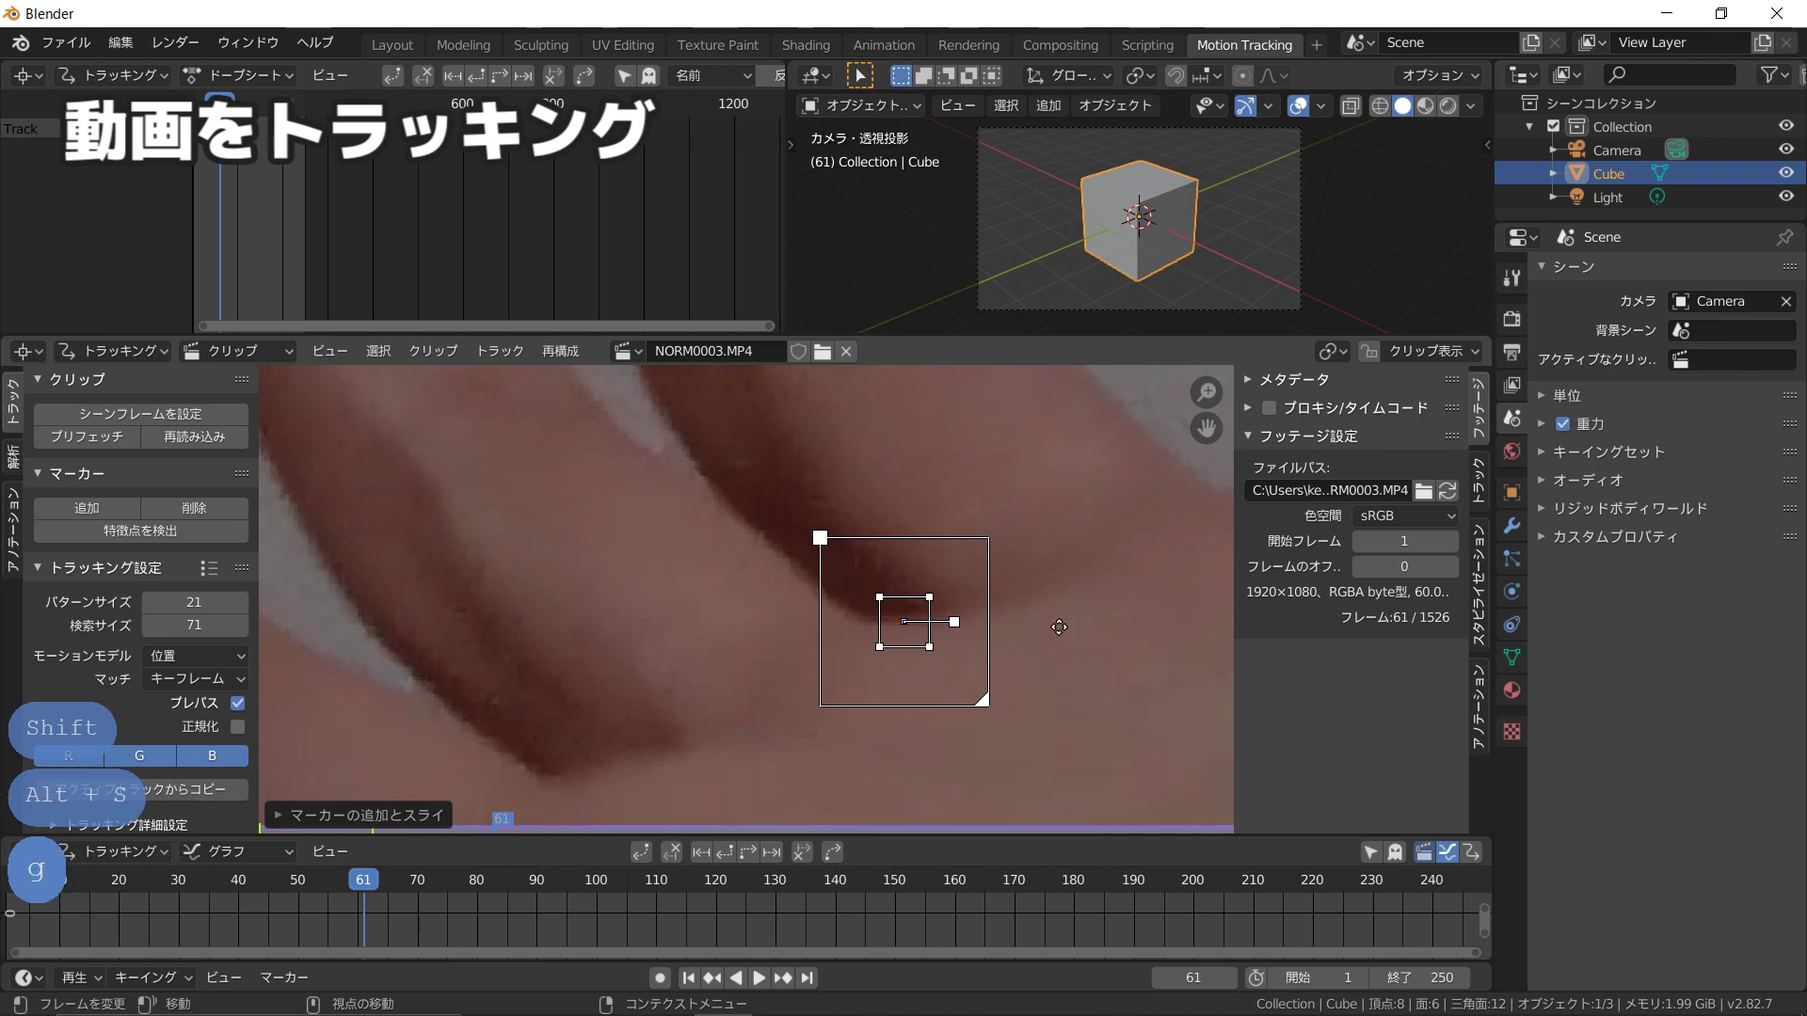
key("g")
left_click(1018, 623)
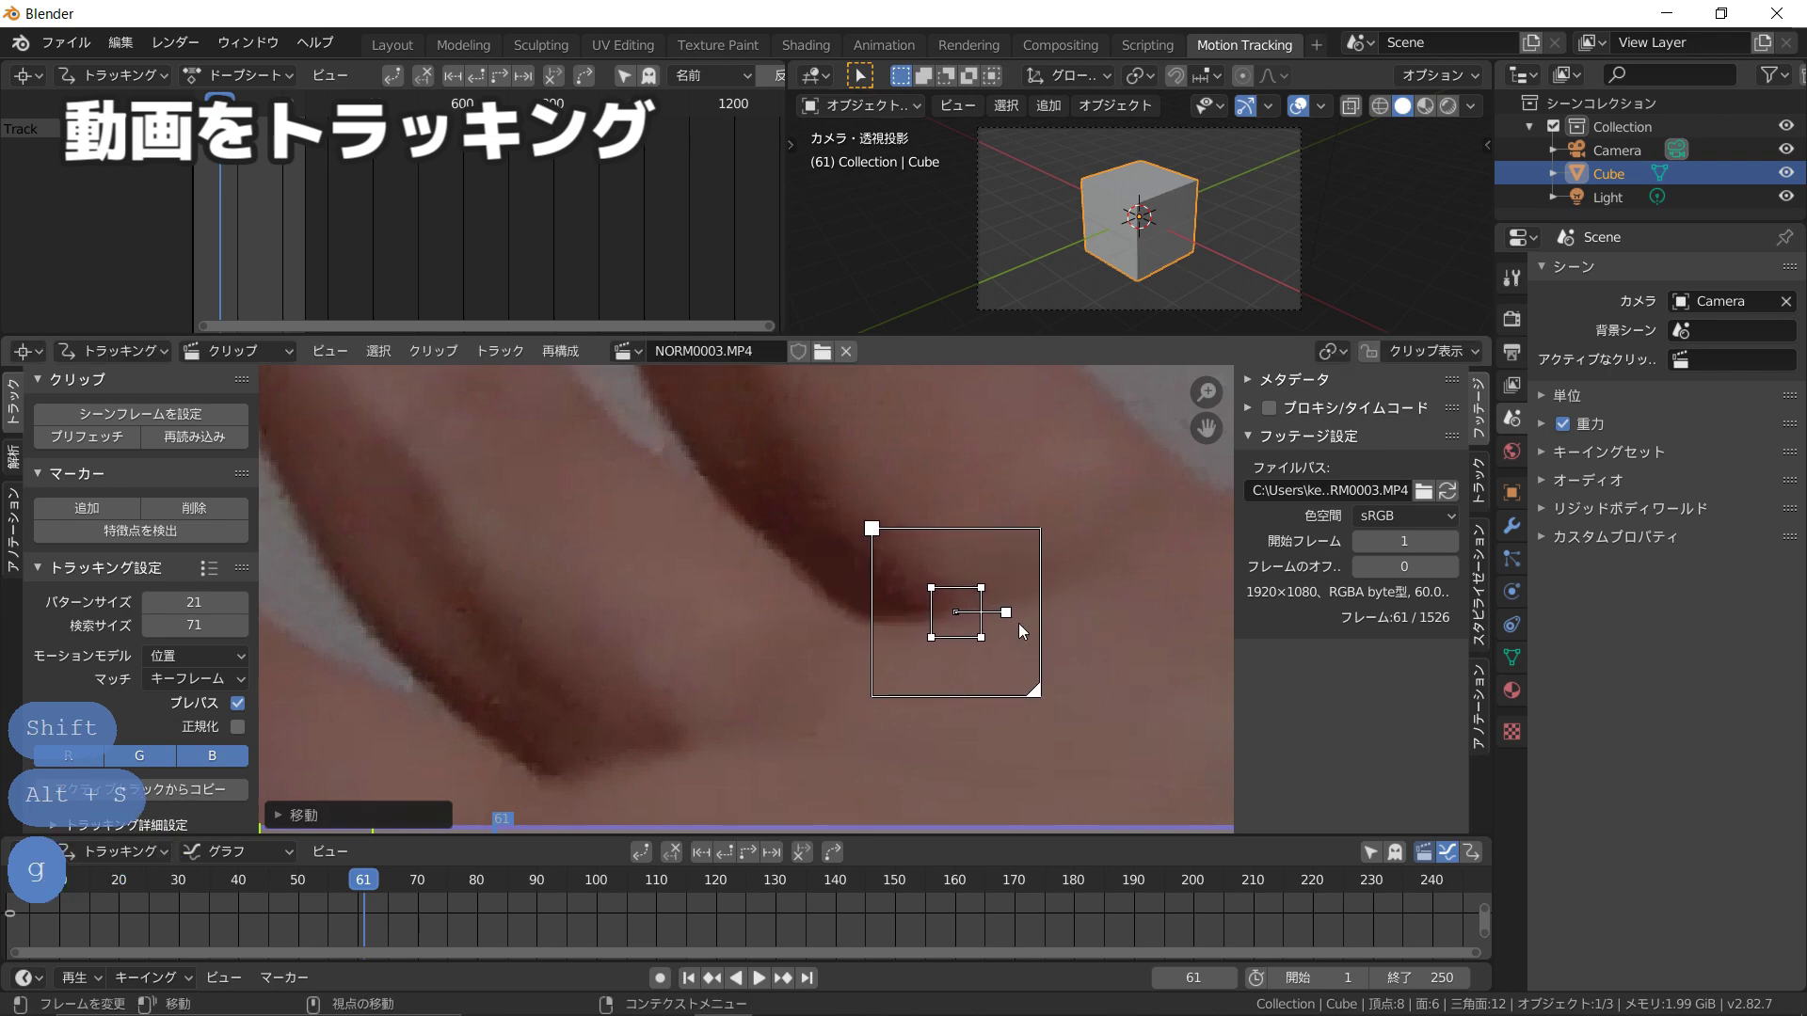
scroll(1018, 623, "down", 2)
middle_click_drag(913, 656, 890, 667, "shift")
scroll(890, 667, "up", 3)
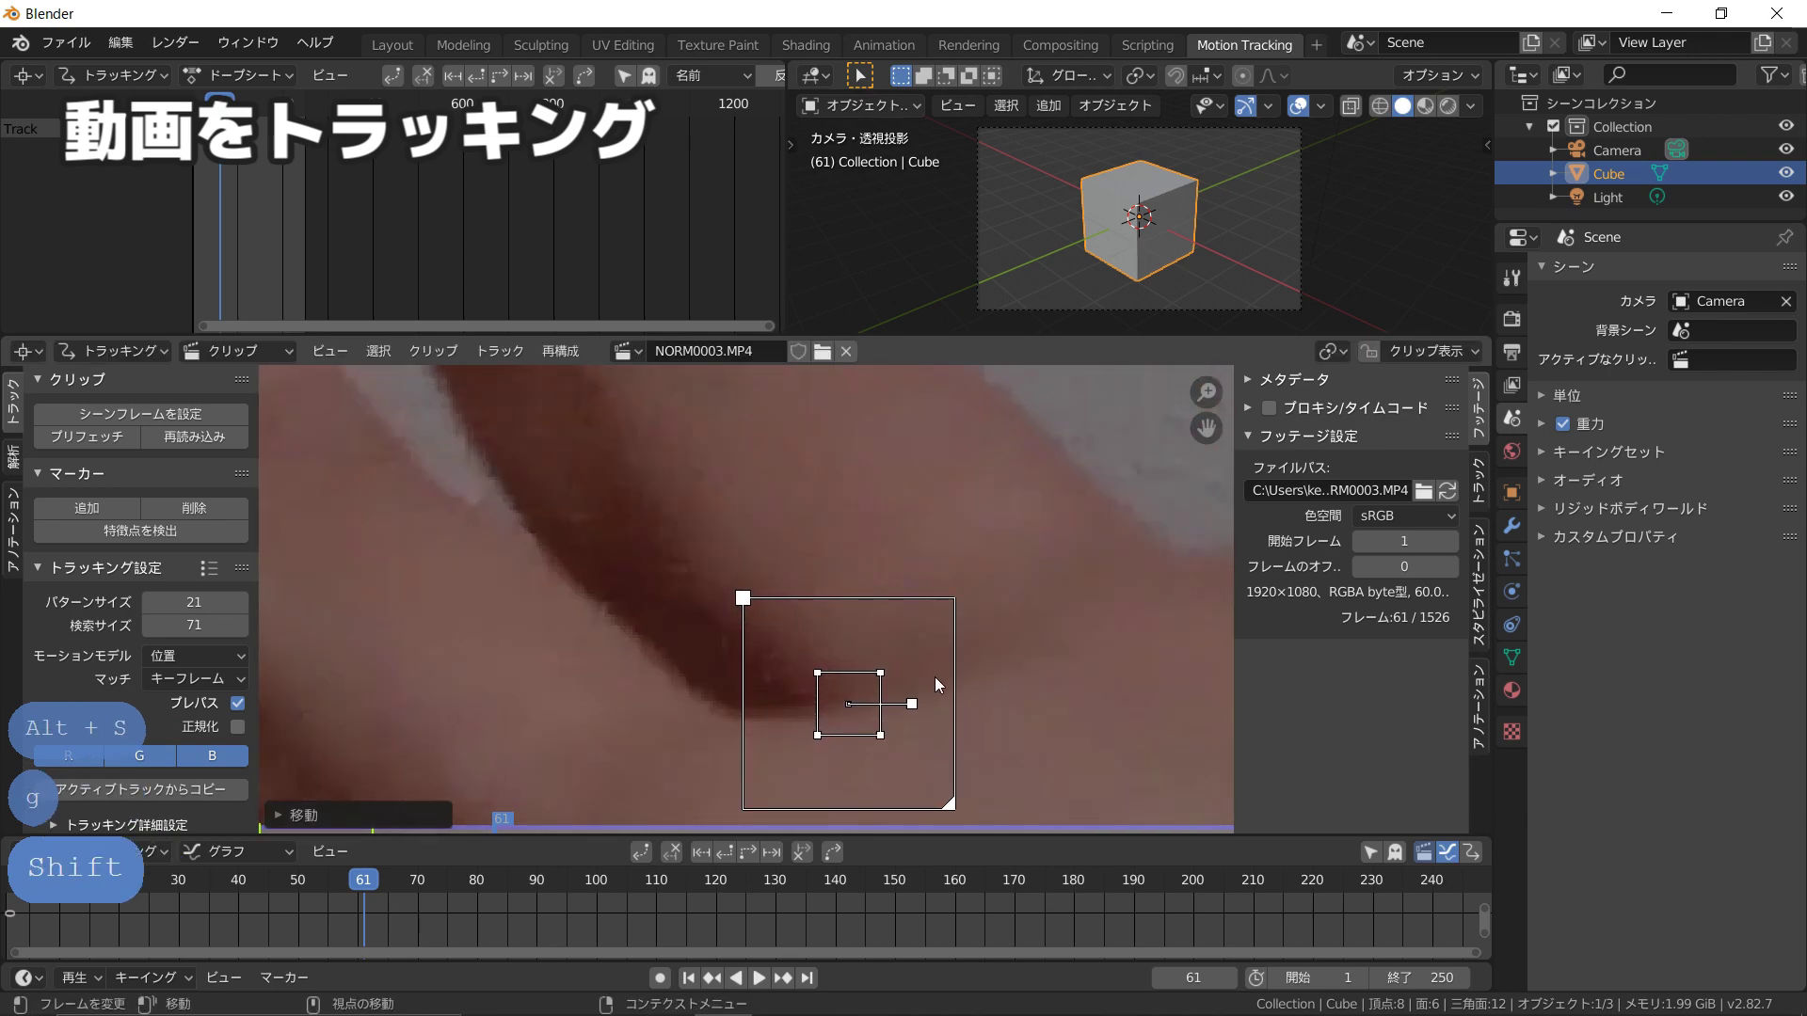
Step: Track the marker forward from frame 61 to the end of the frame range
scroll(937, 677, "down", 2)
scroll(935, 676, "down", 3)
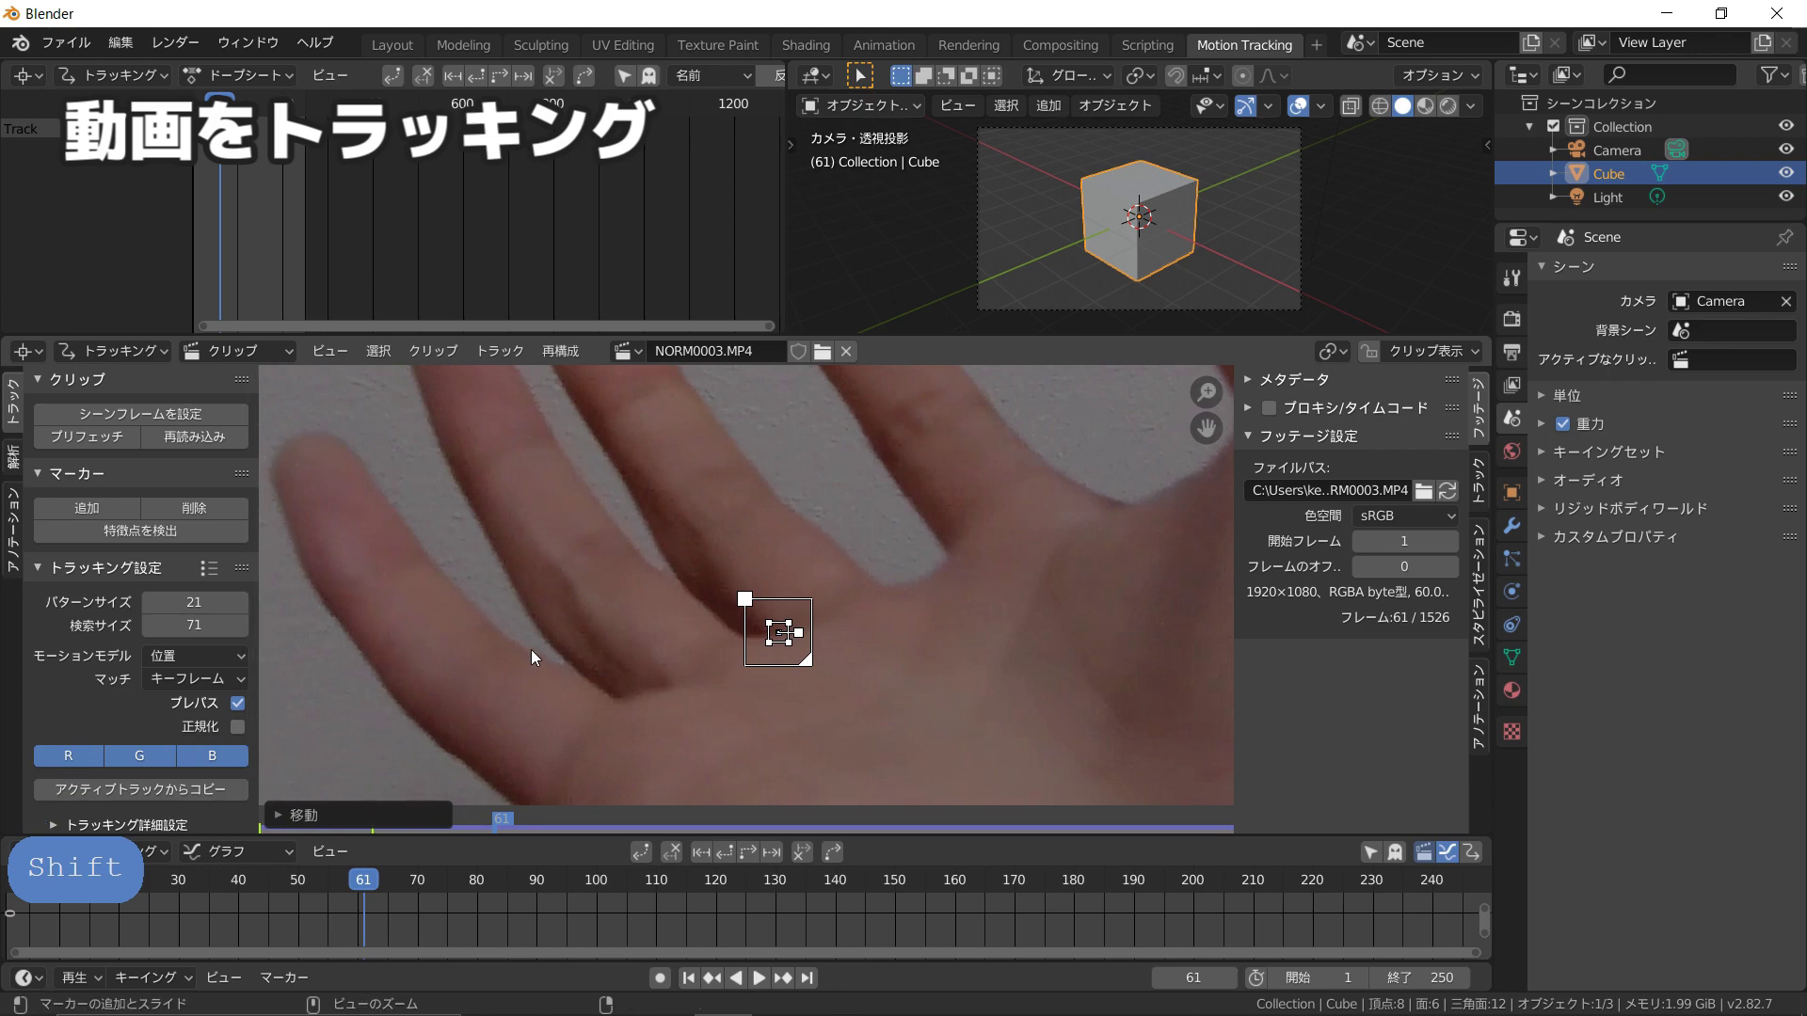
key("ctrl+t")
scroll(663, 624, "down", 2)
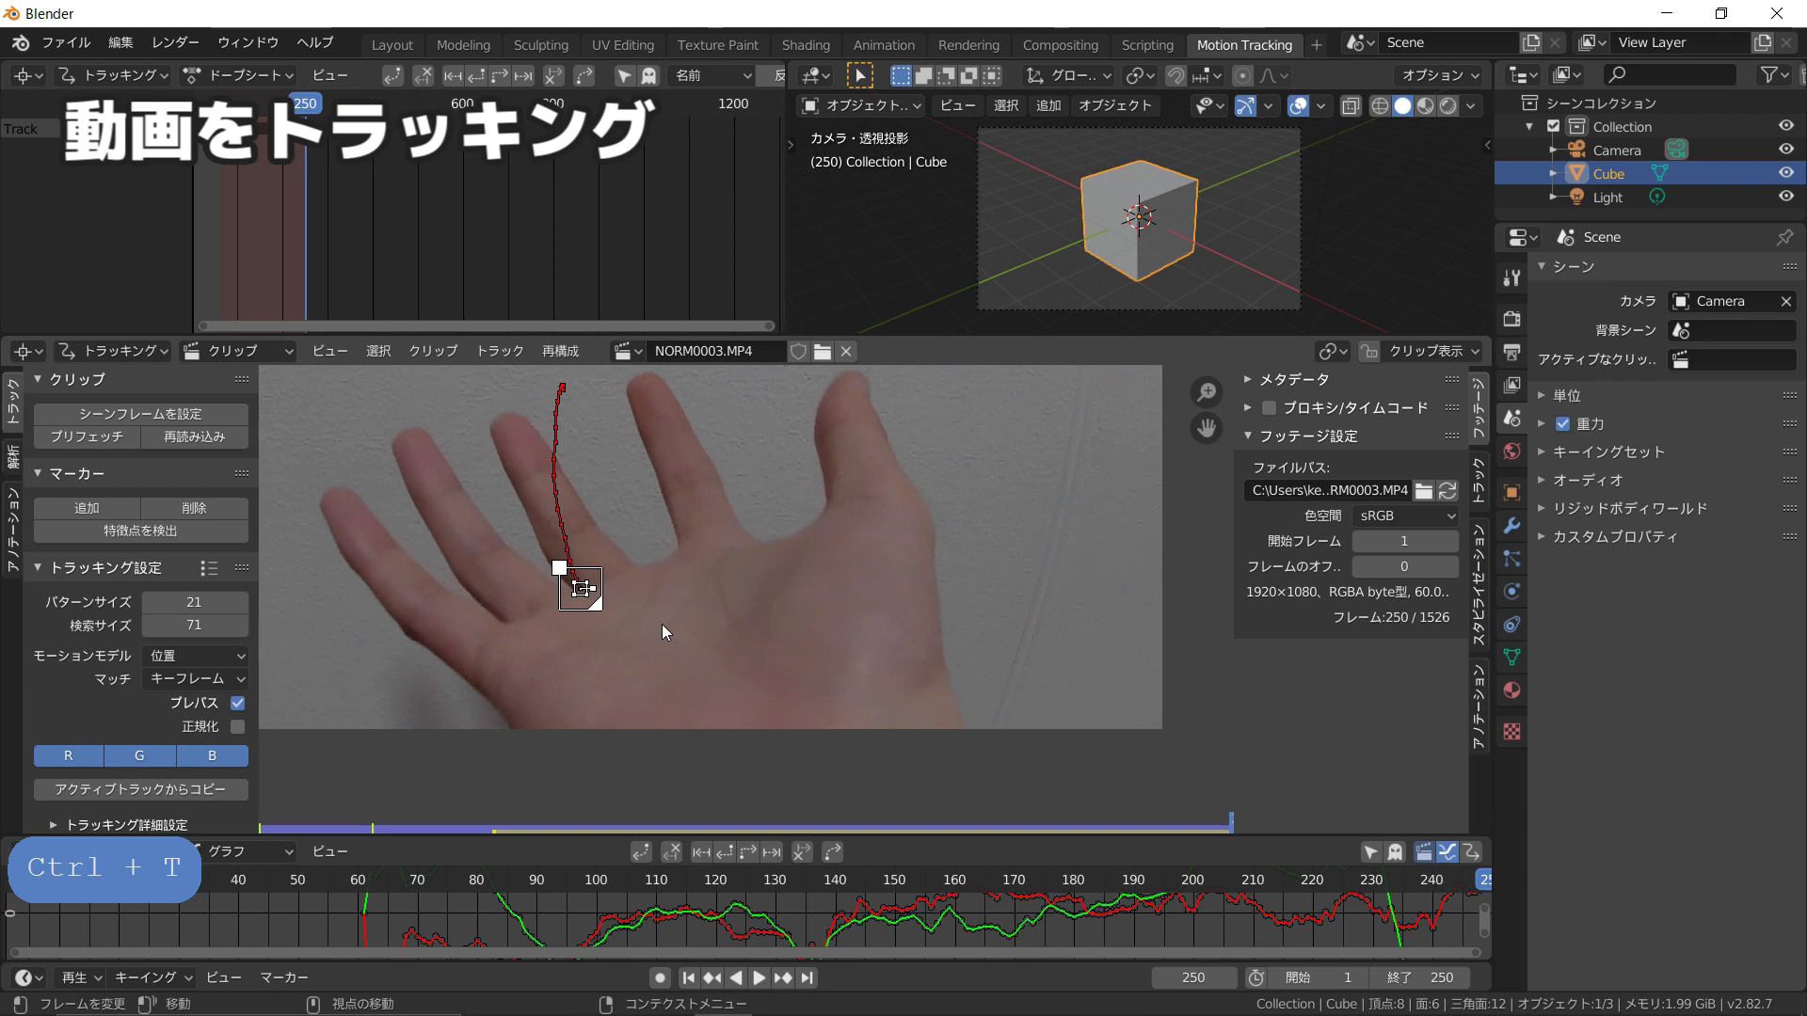
Step: Scrub through the tracked frames up to frame 236 to check how the marker follows the hand
mouse_move(364, 880)
left_mouse_down()
mouse_move(1437, 883)
mouse_move(1383, 885)
mouse_move(1343, 872)
mouse_move(1529, 868)
left_mouse_up()
scroll(761, 731, "up", 2)
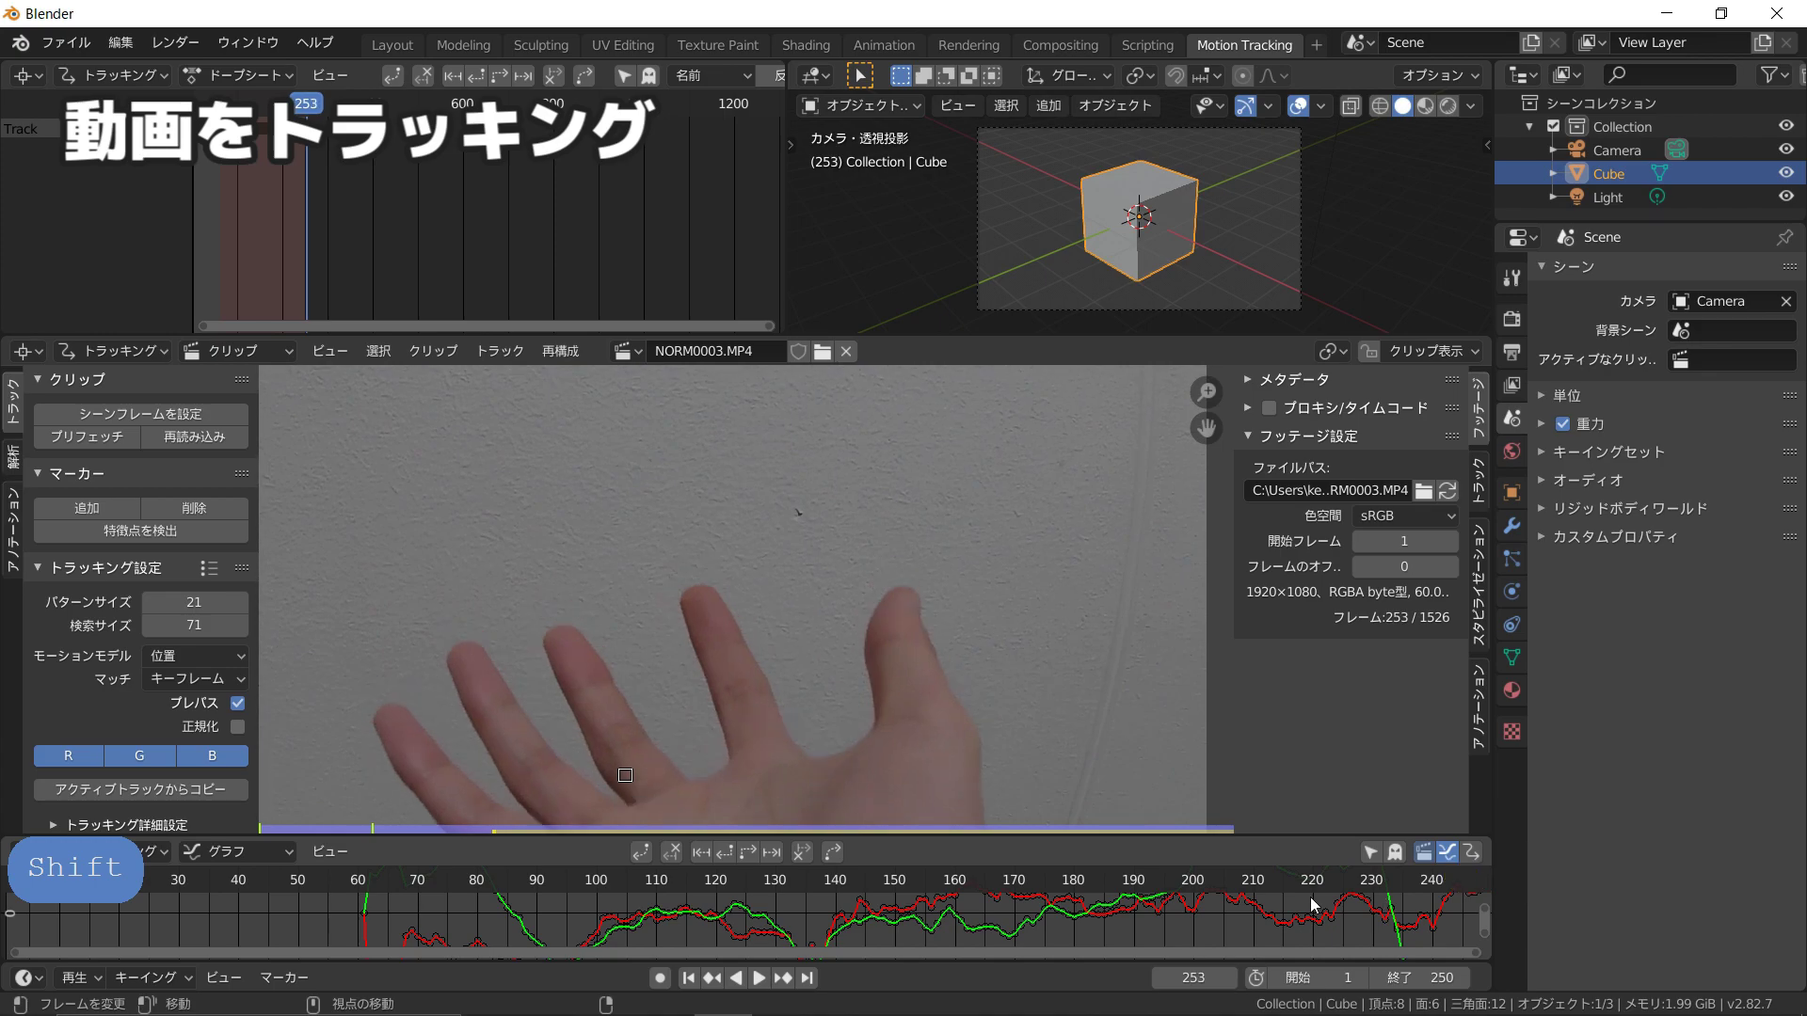
left_click(1272, 878)
scroll(1301, 884, "down", 5)
scroll(1245, 888, "up", 1)
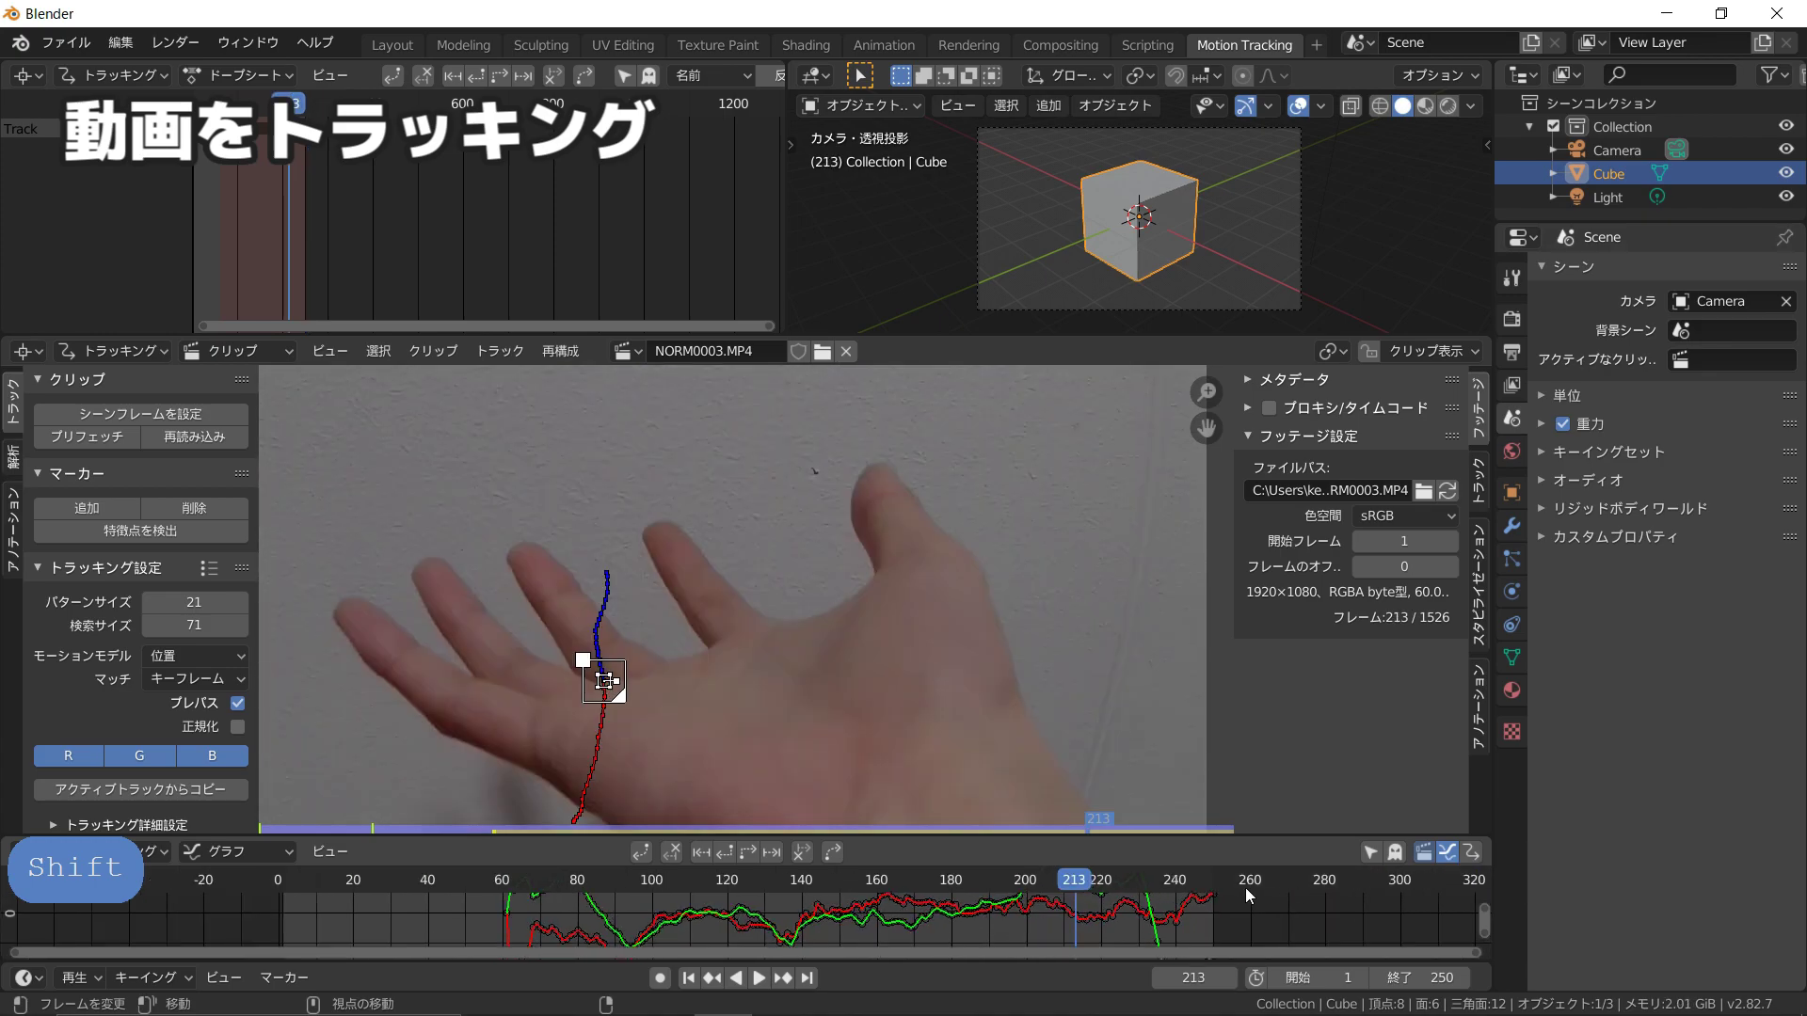
left_click(1200, 882)
left_click_drag(1200, 882, 1160, 880)
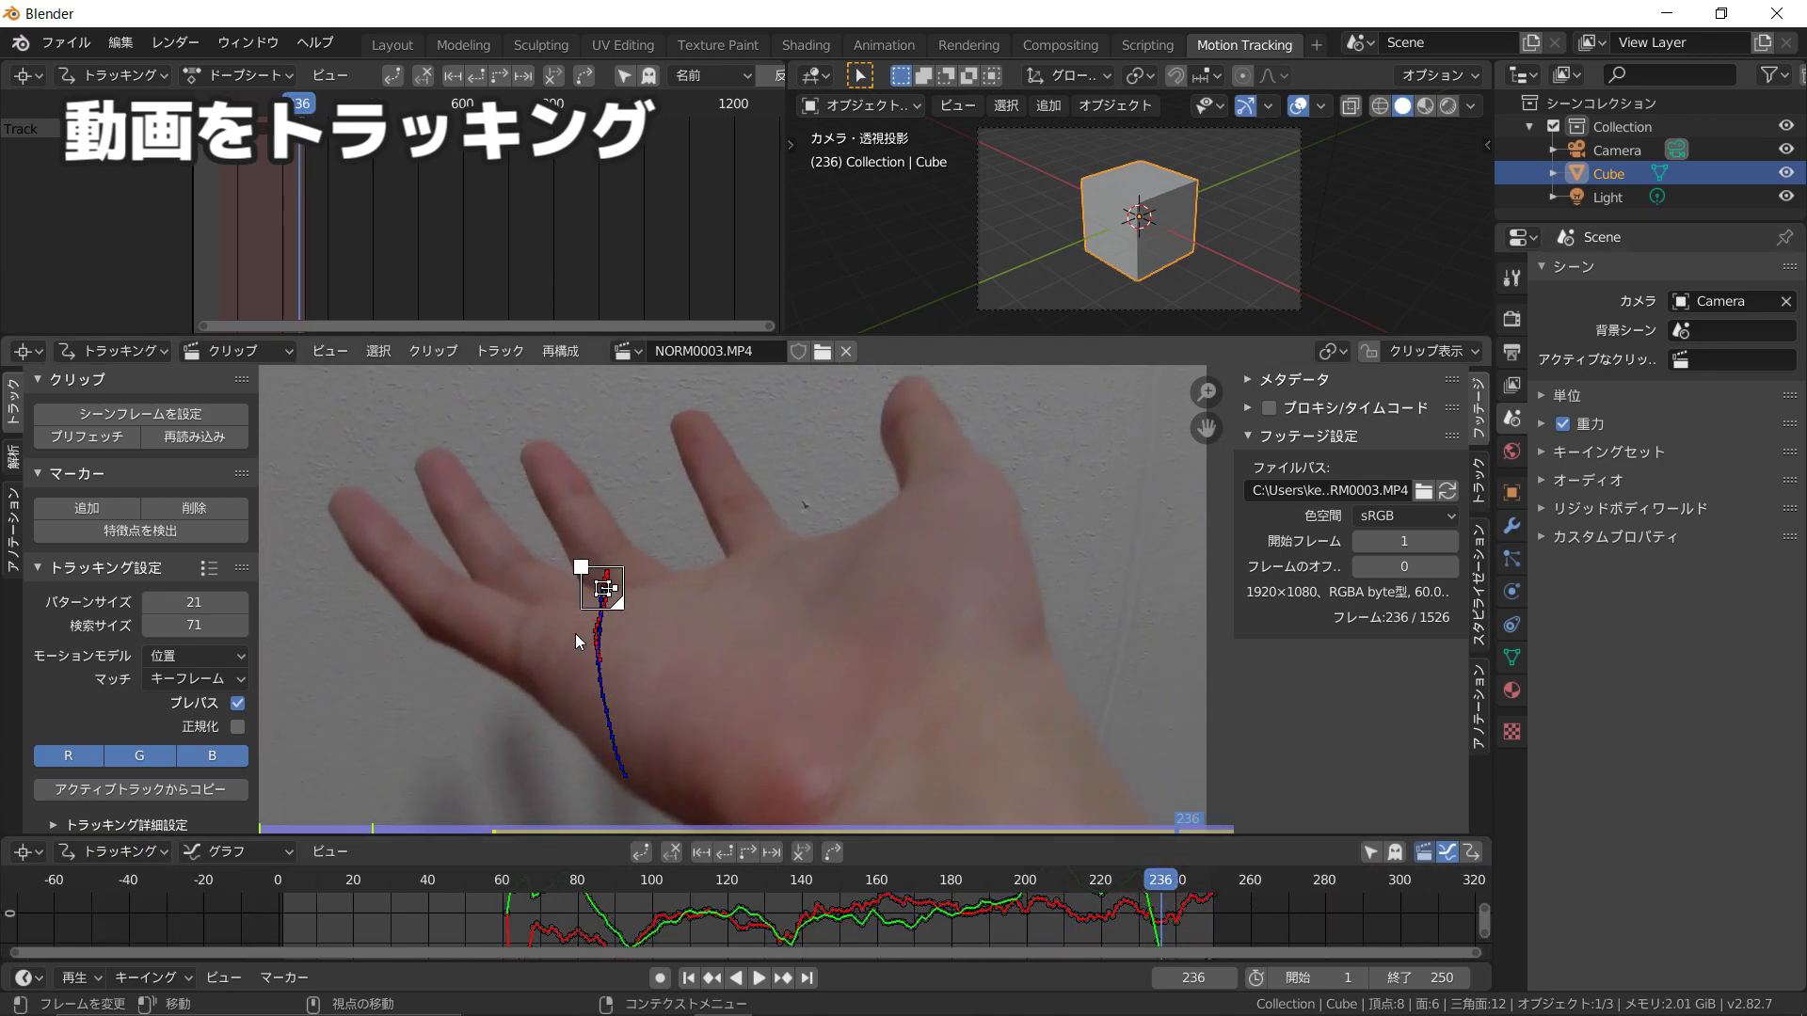
scroll(581, 631, "up", 2)
middle_click_drag(581, 630, 613, 602, "shift")
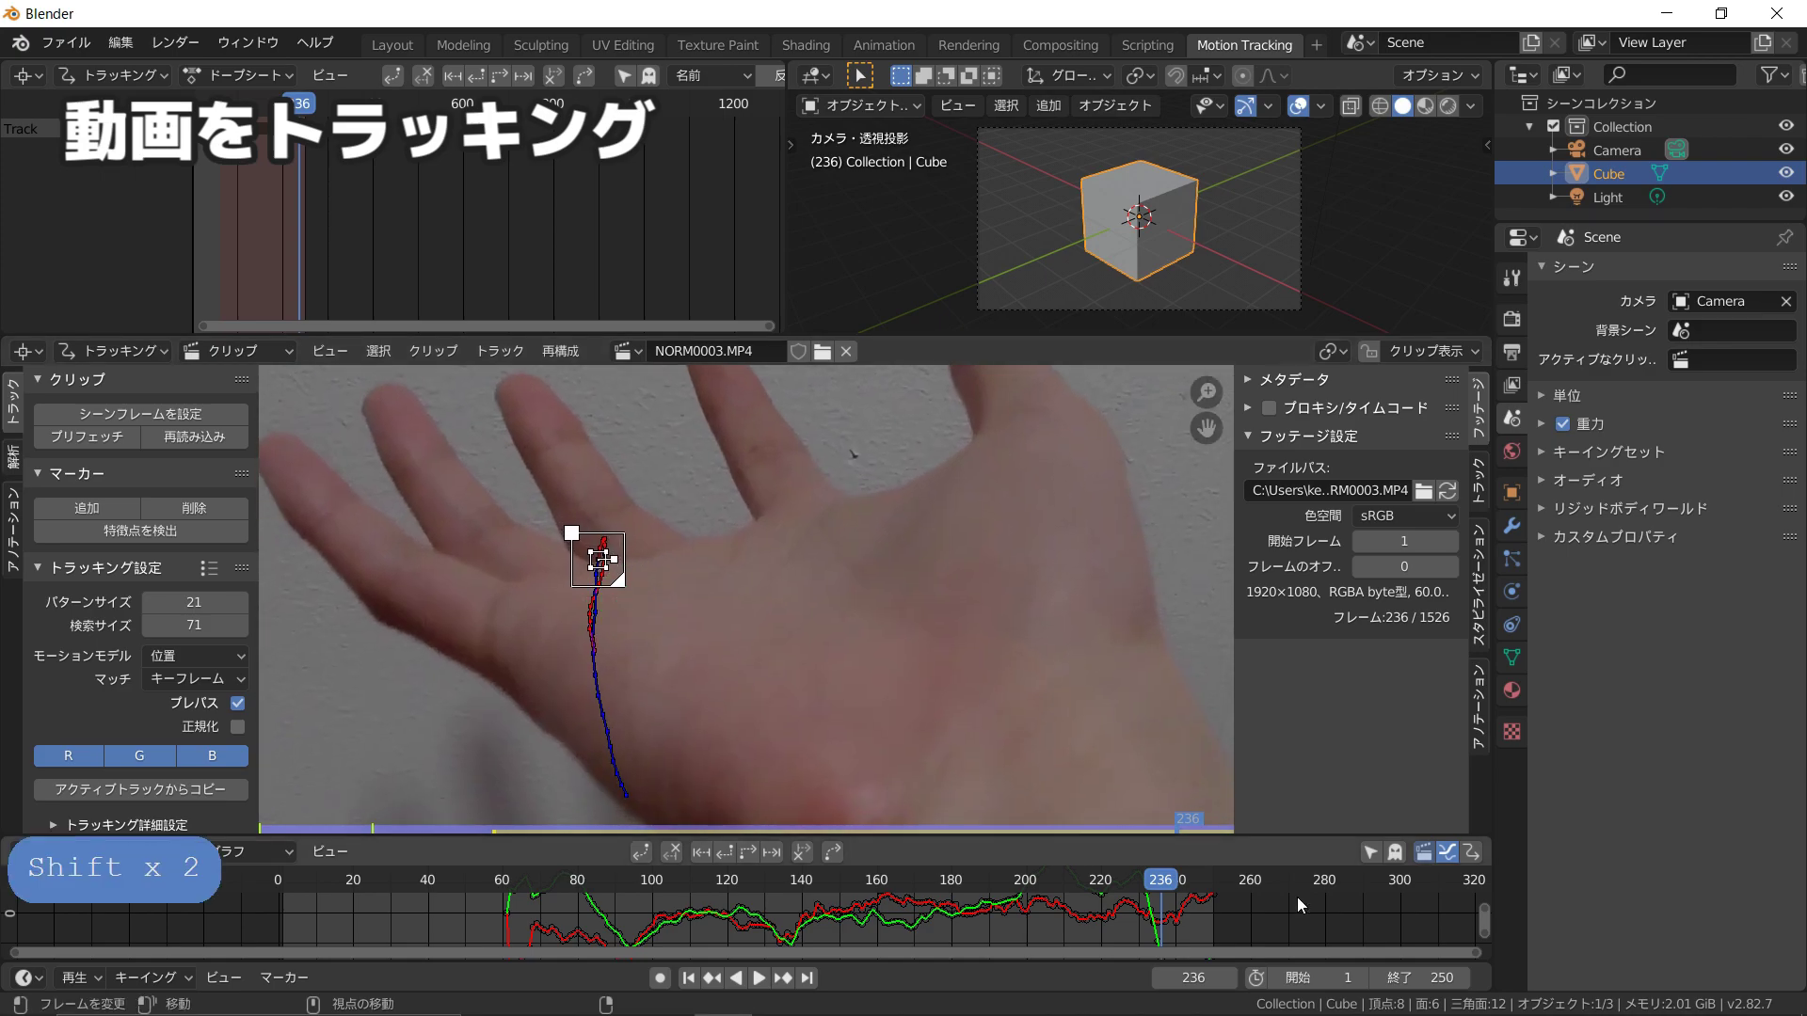
Step: Set the scene's start frame to 60
left_click(1319, 971)
type("60")
key("Return")
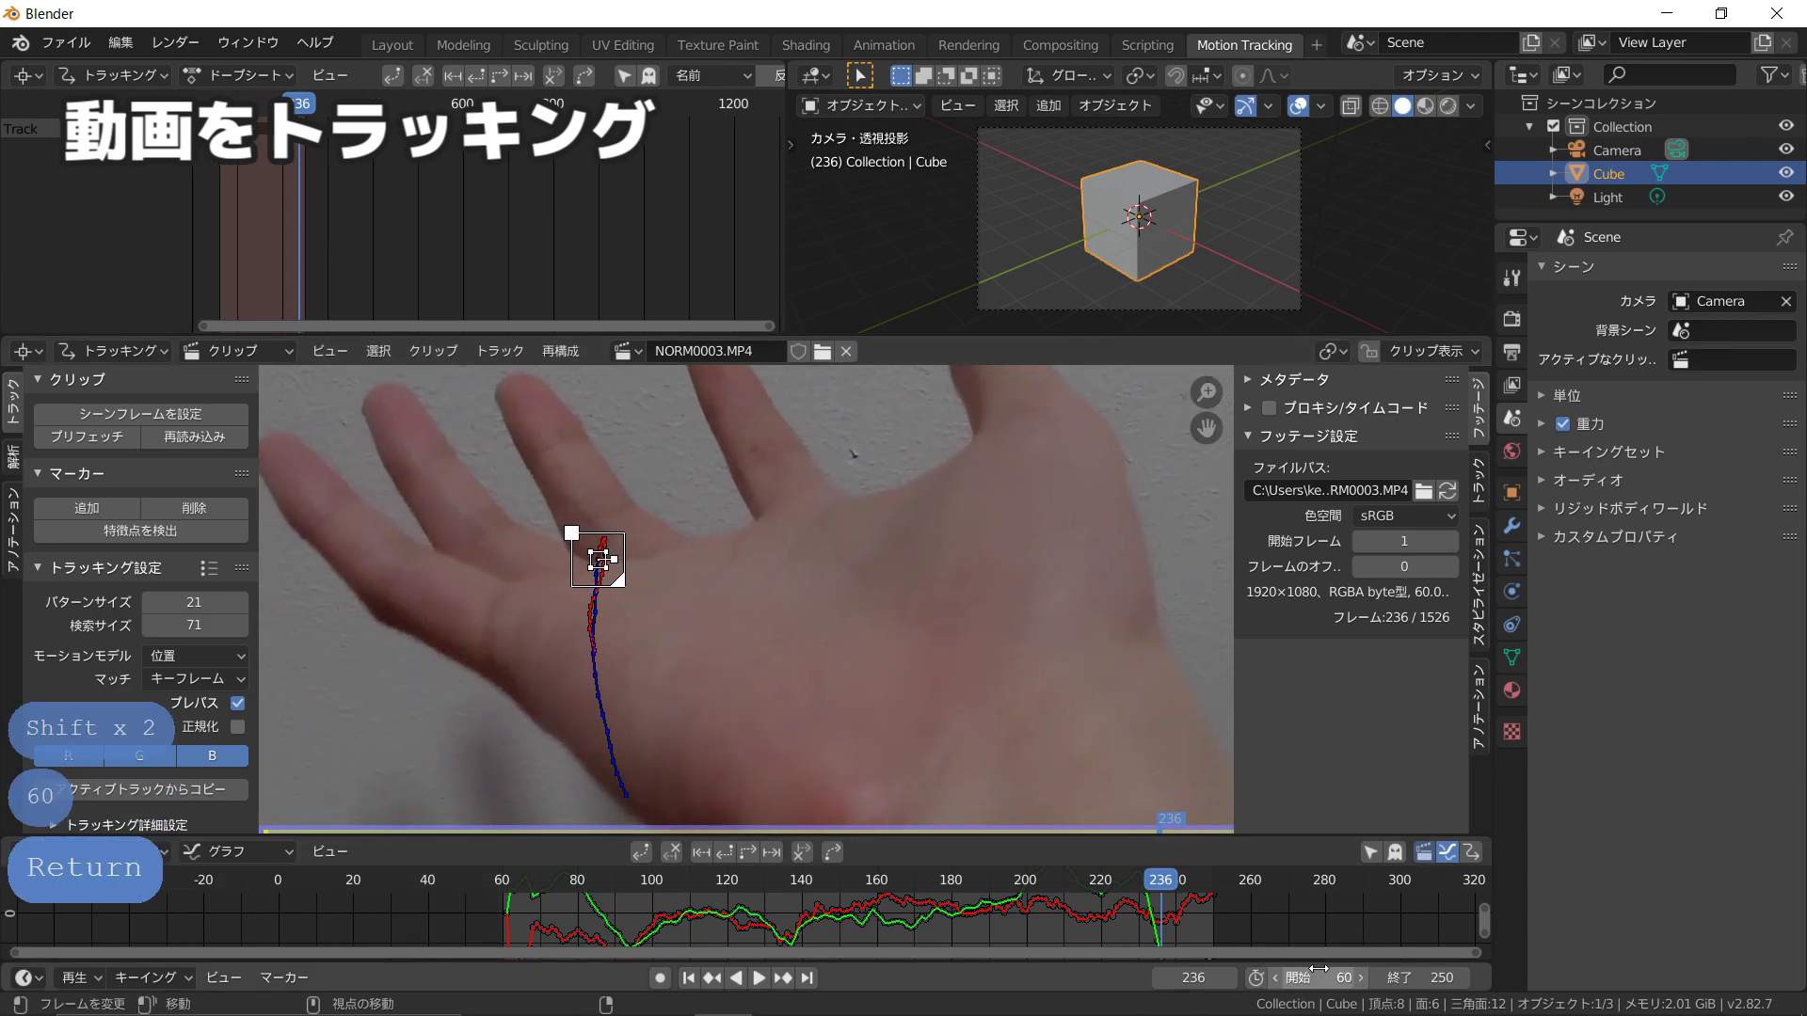
scroll(940, 575, "down", 3)
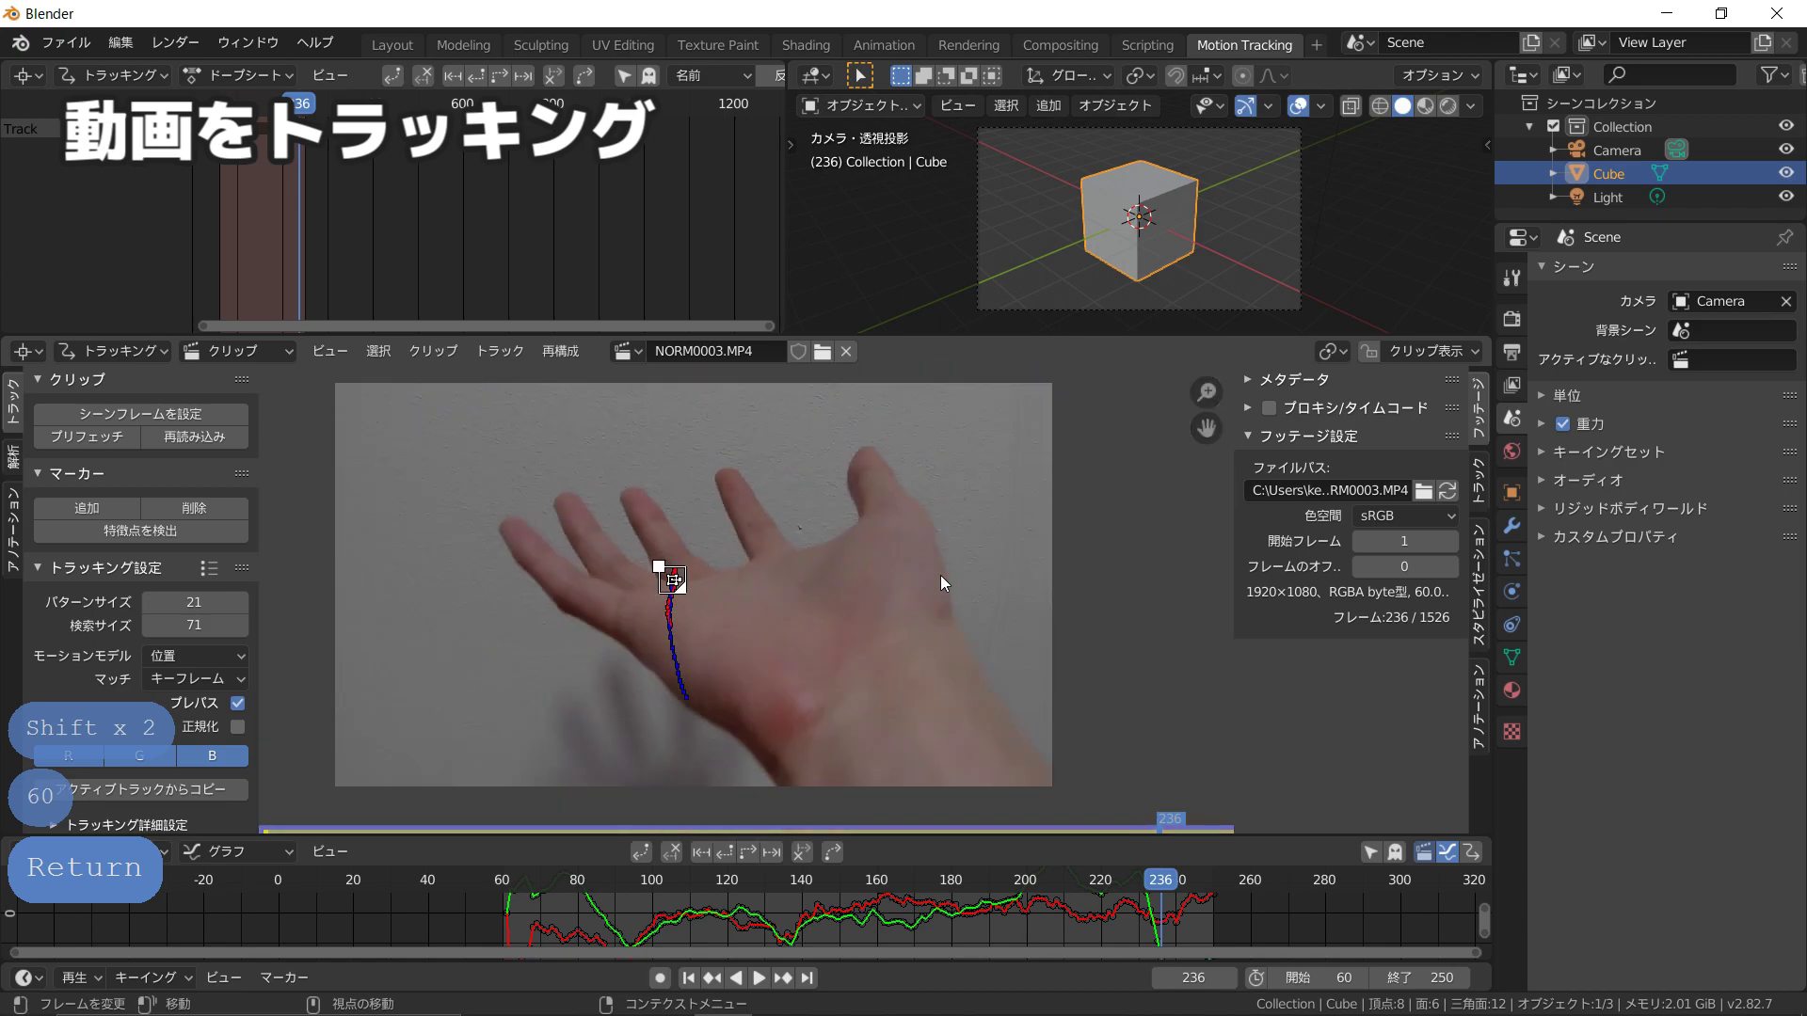
middle_click_drag(803, 599, 809, 597, "shift")
scroll(810, 596, "up", 3)
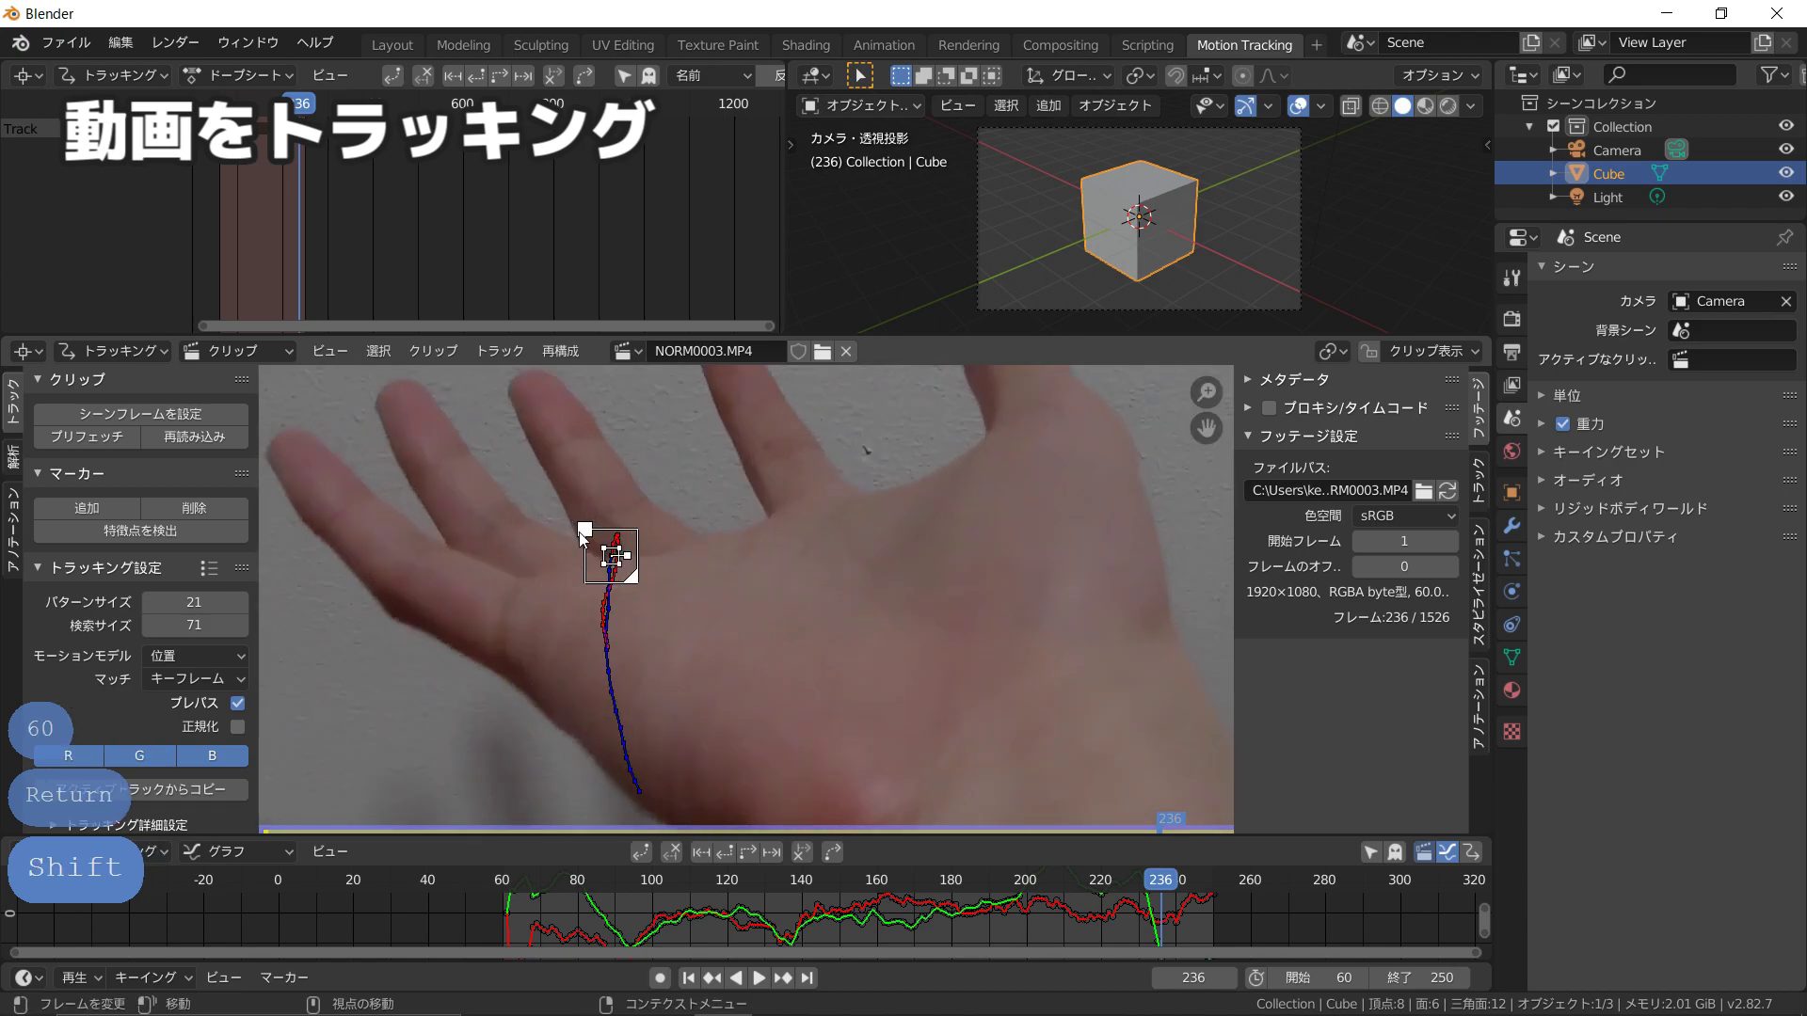
Step: Display the selected track's properties and inspect the marker's position and path on the hand
left_click(1482, 472)
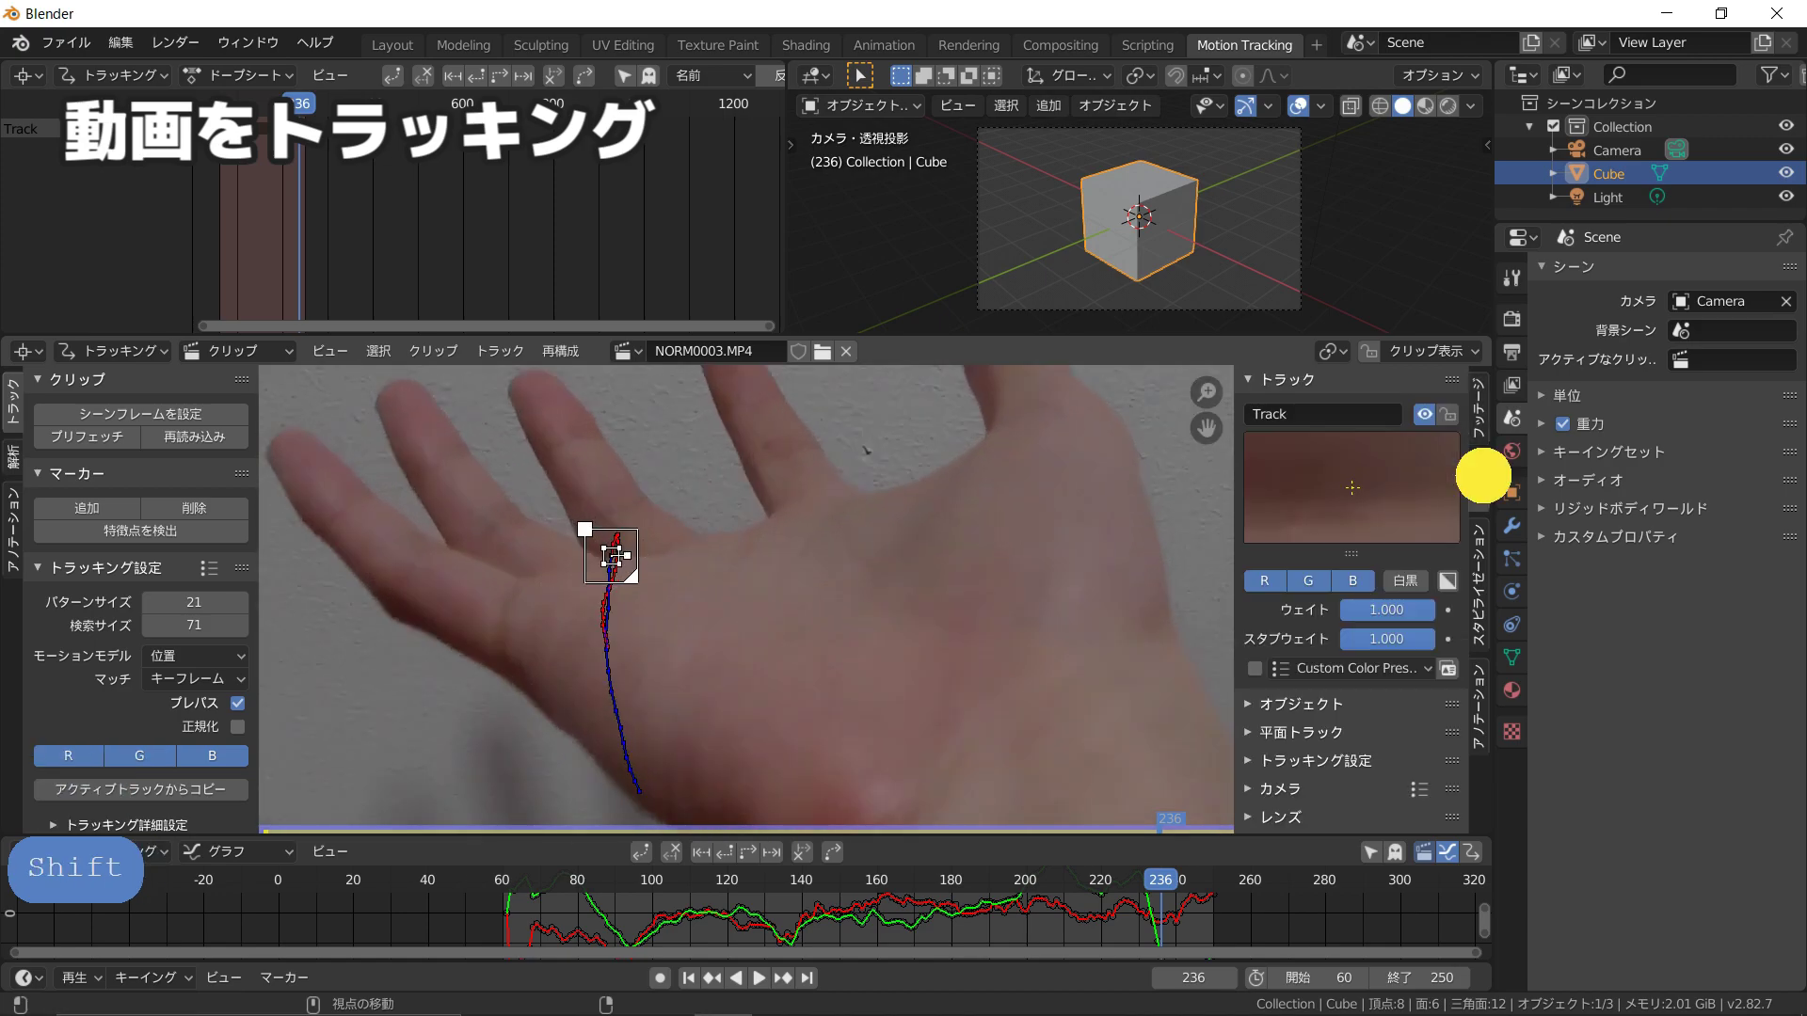
scroll(1327, 501, "up", 1)
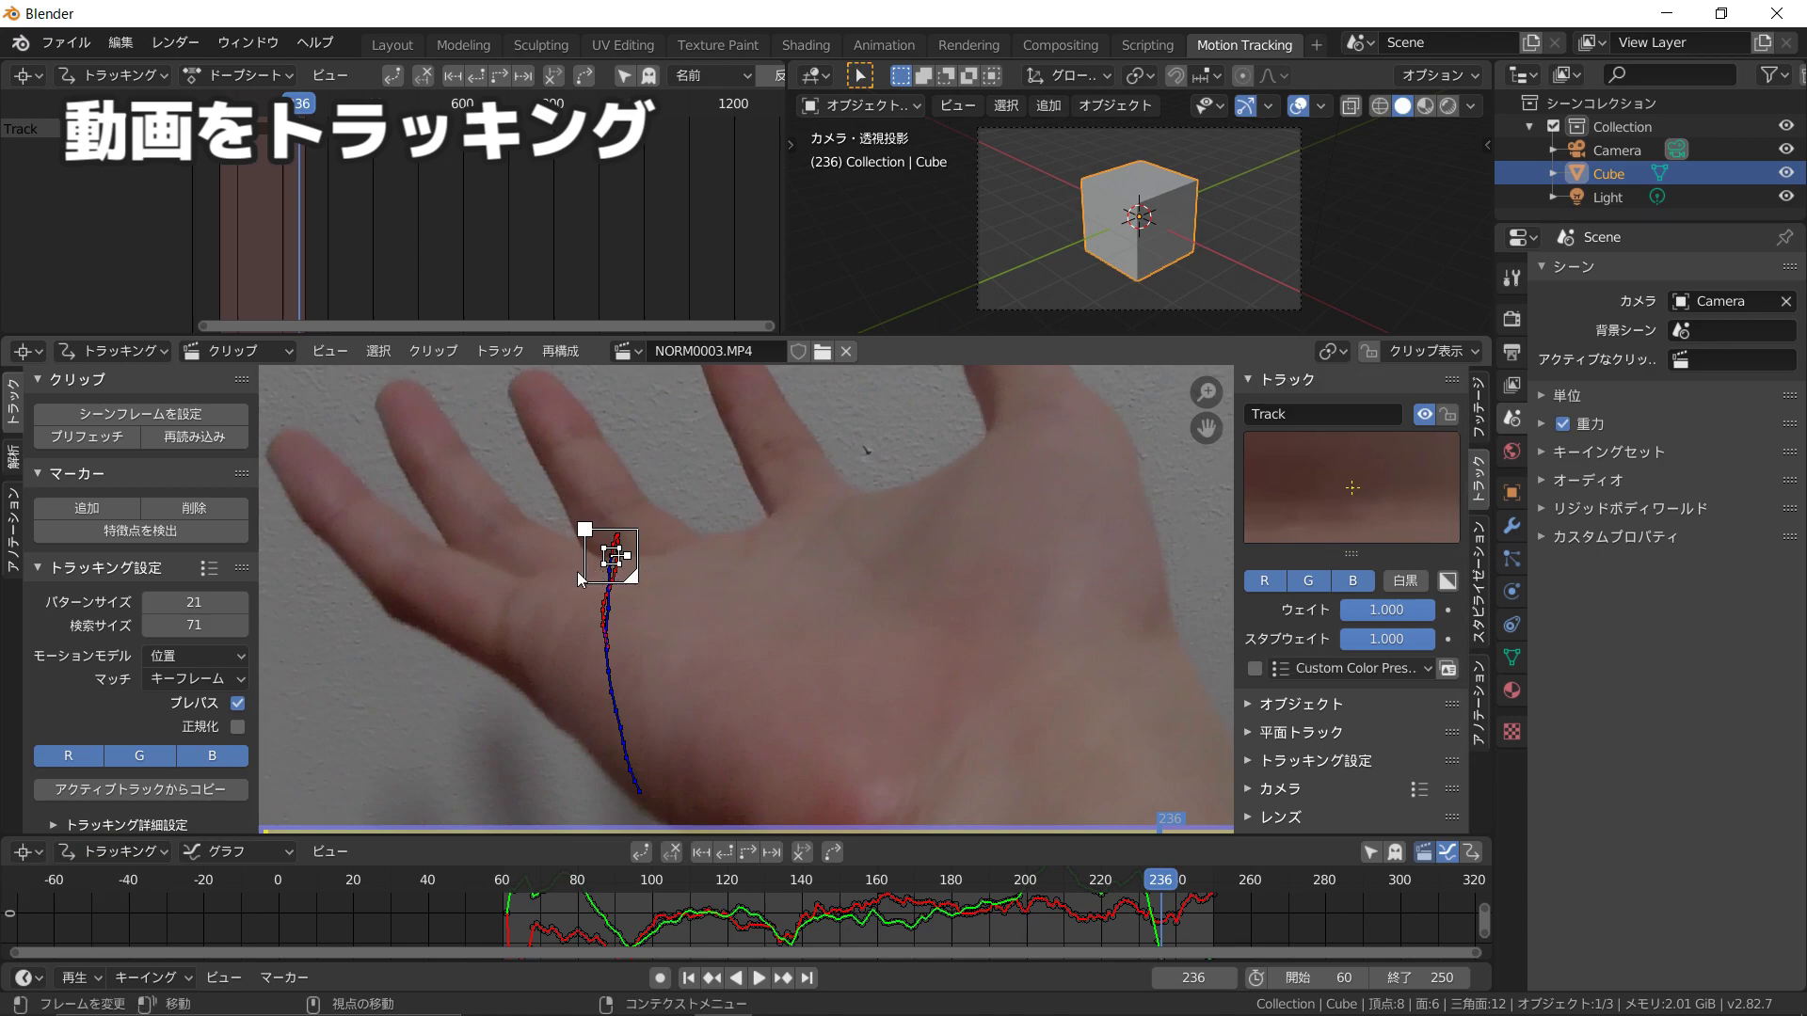
scroll(455, 577, "down", 2)
middle_click_drag(475, 572, 443, 590, "shift")
scroll(443, 590, "up", 1)
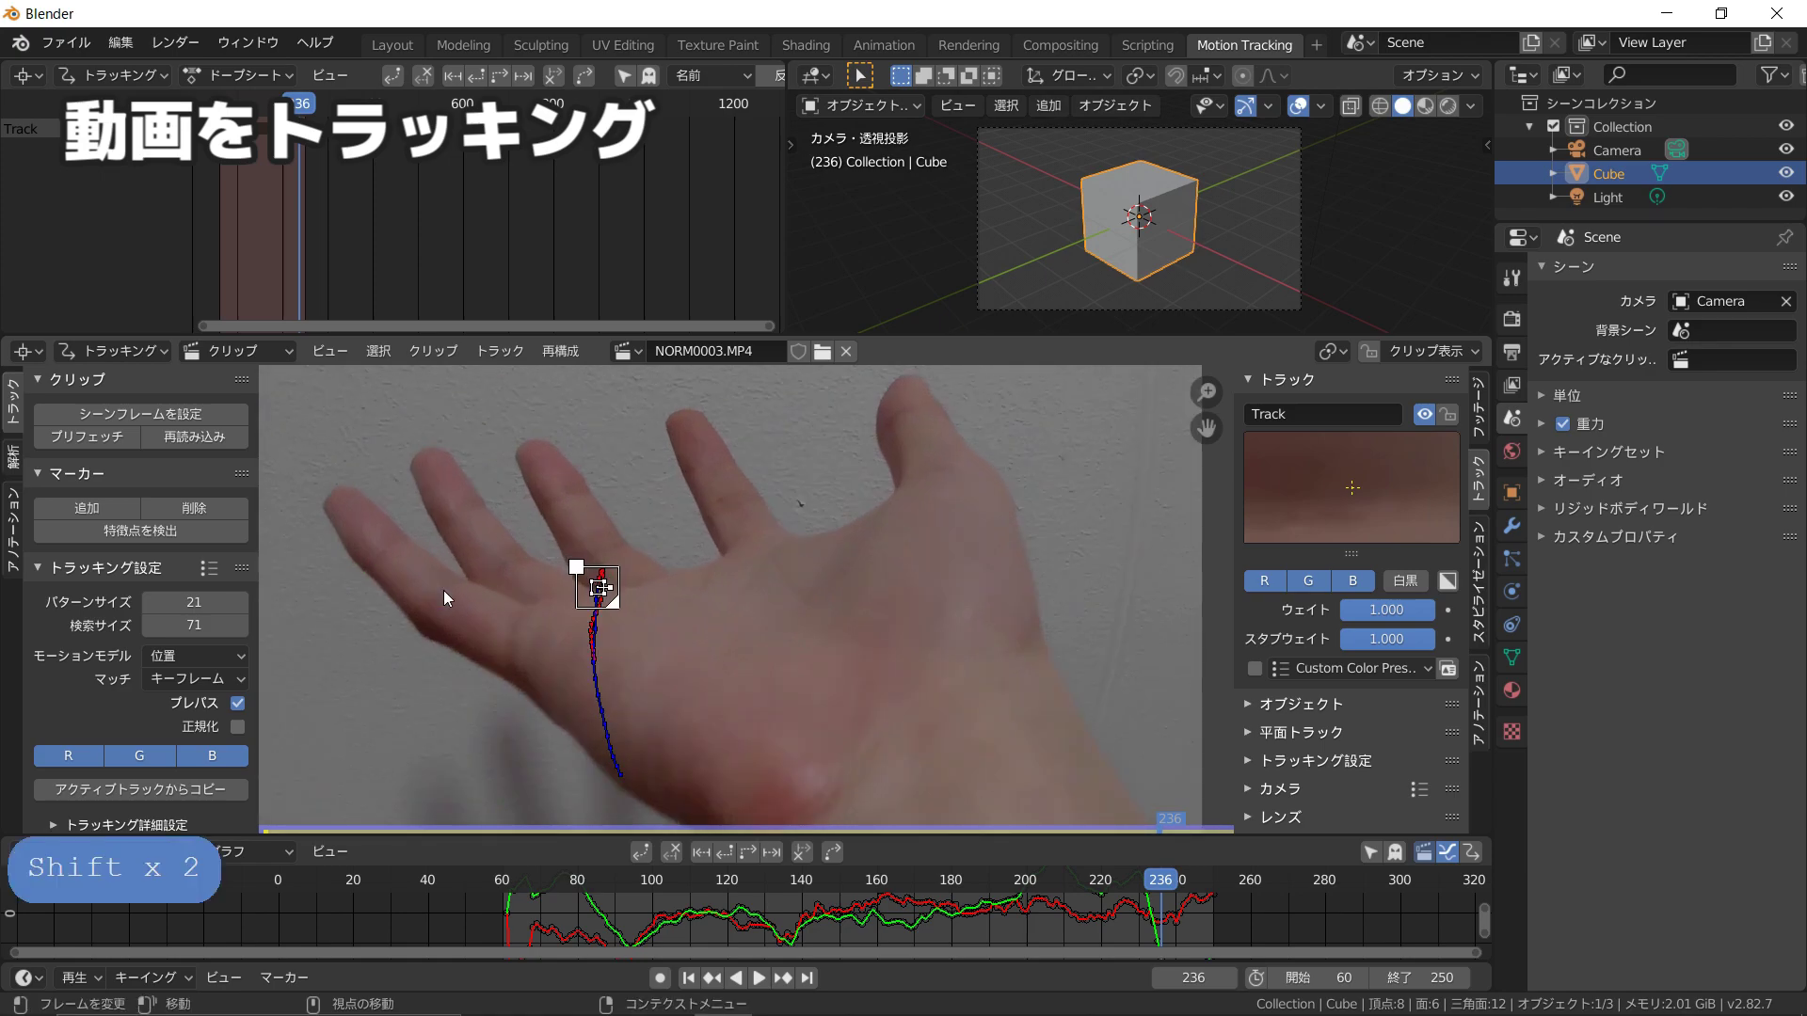
scroll(478, 590, "up", 1)
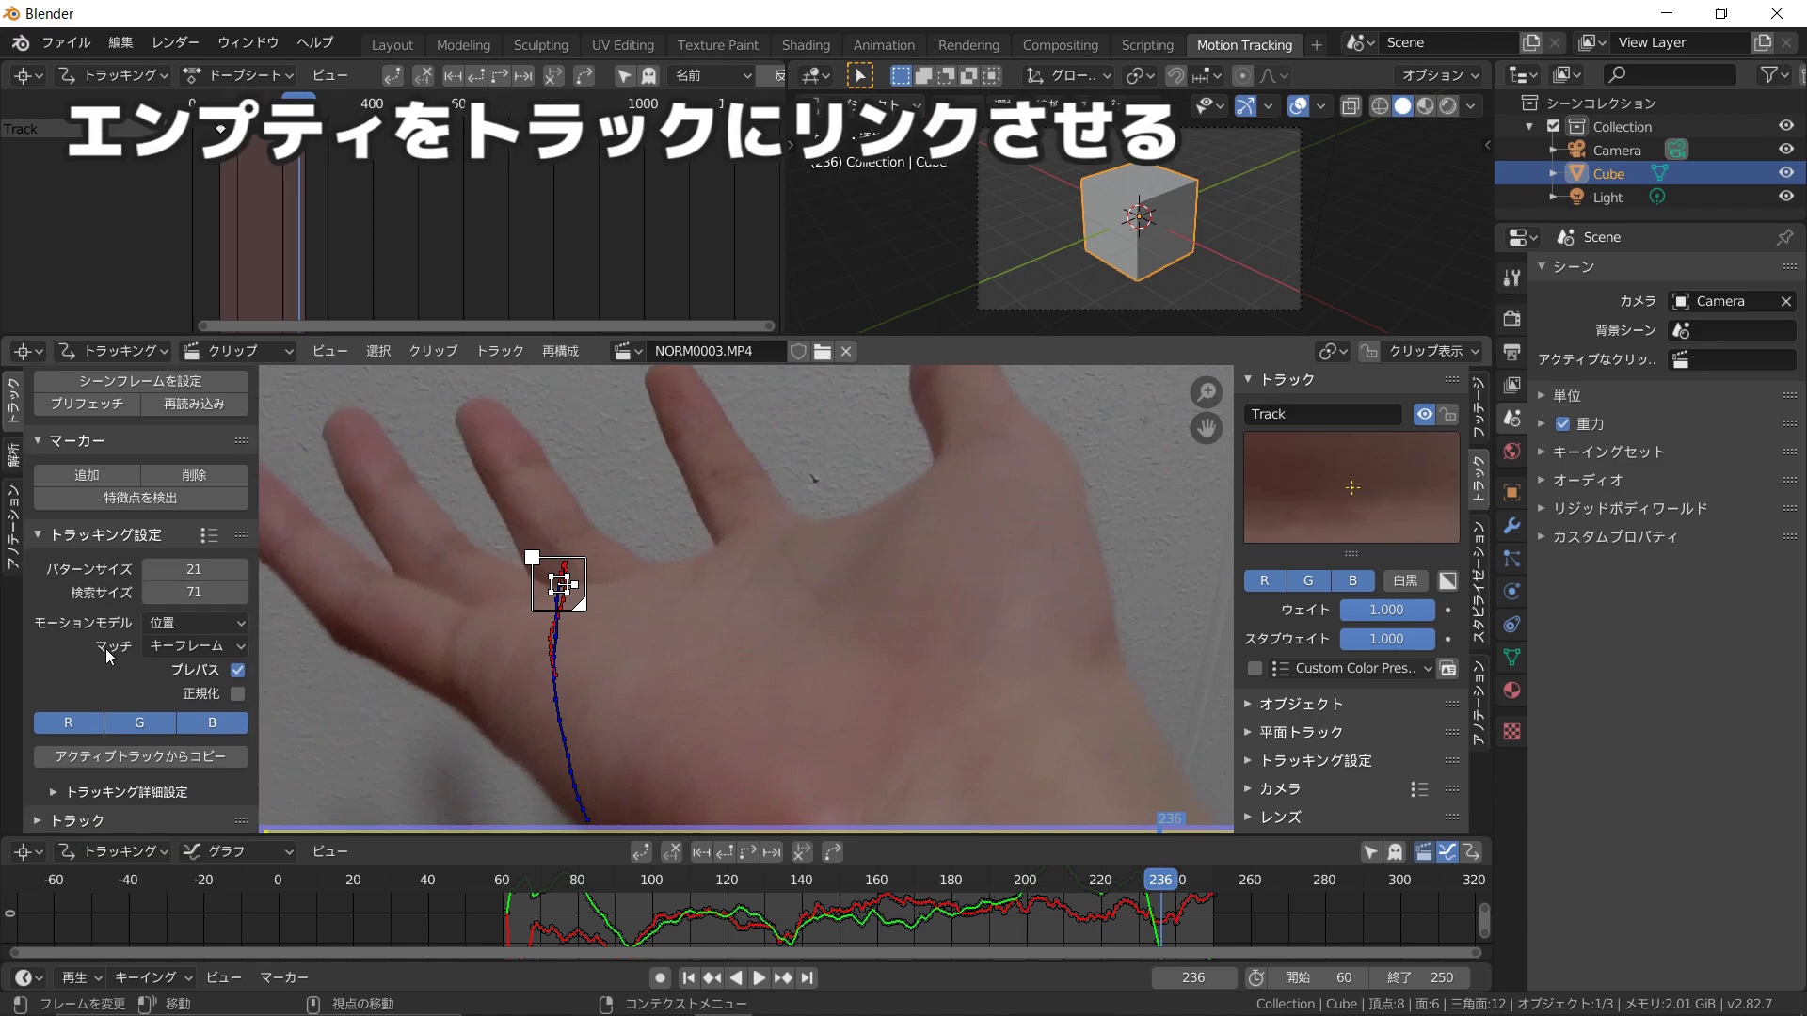
Step: Create an empty linked to the selected track using the geometry options of the solve tools
left_click(13, 457)
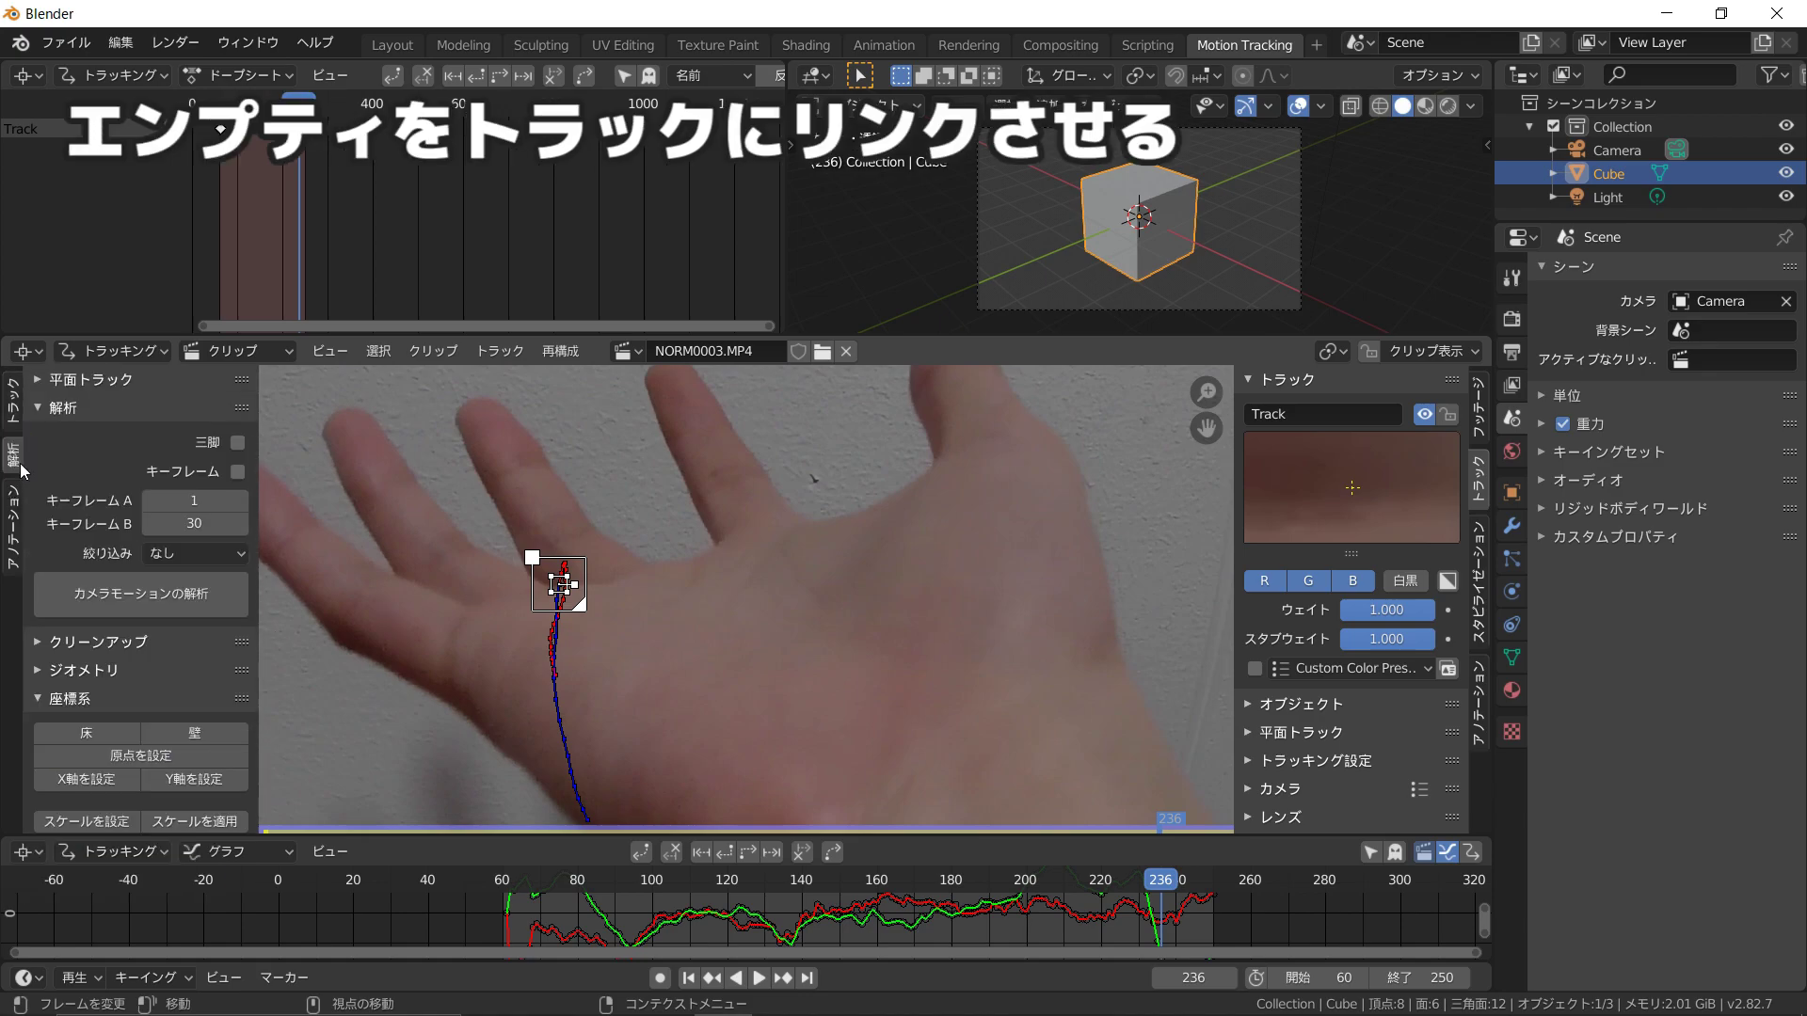
left_click(91, 657)
scroll(117, 683, "down", 1)
left_click(132, 699)
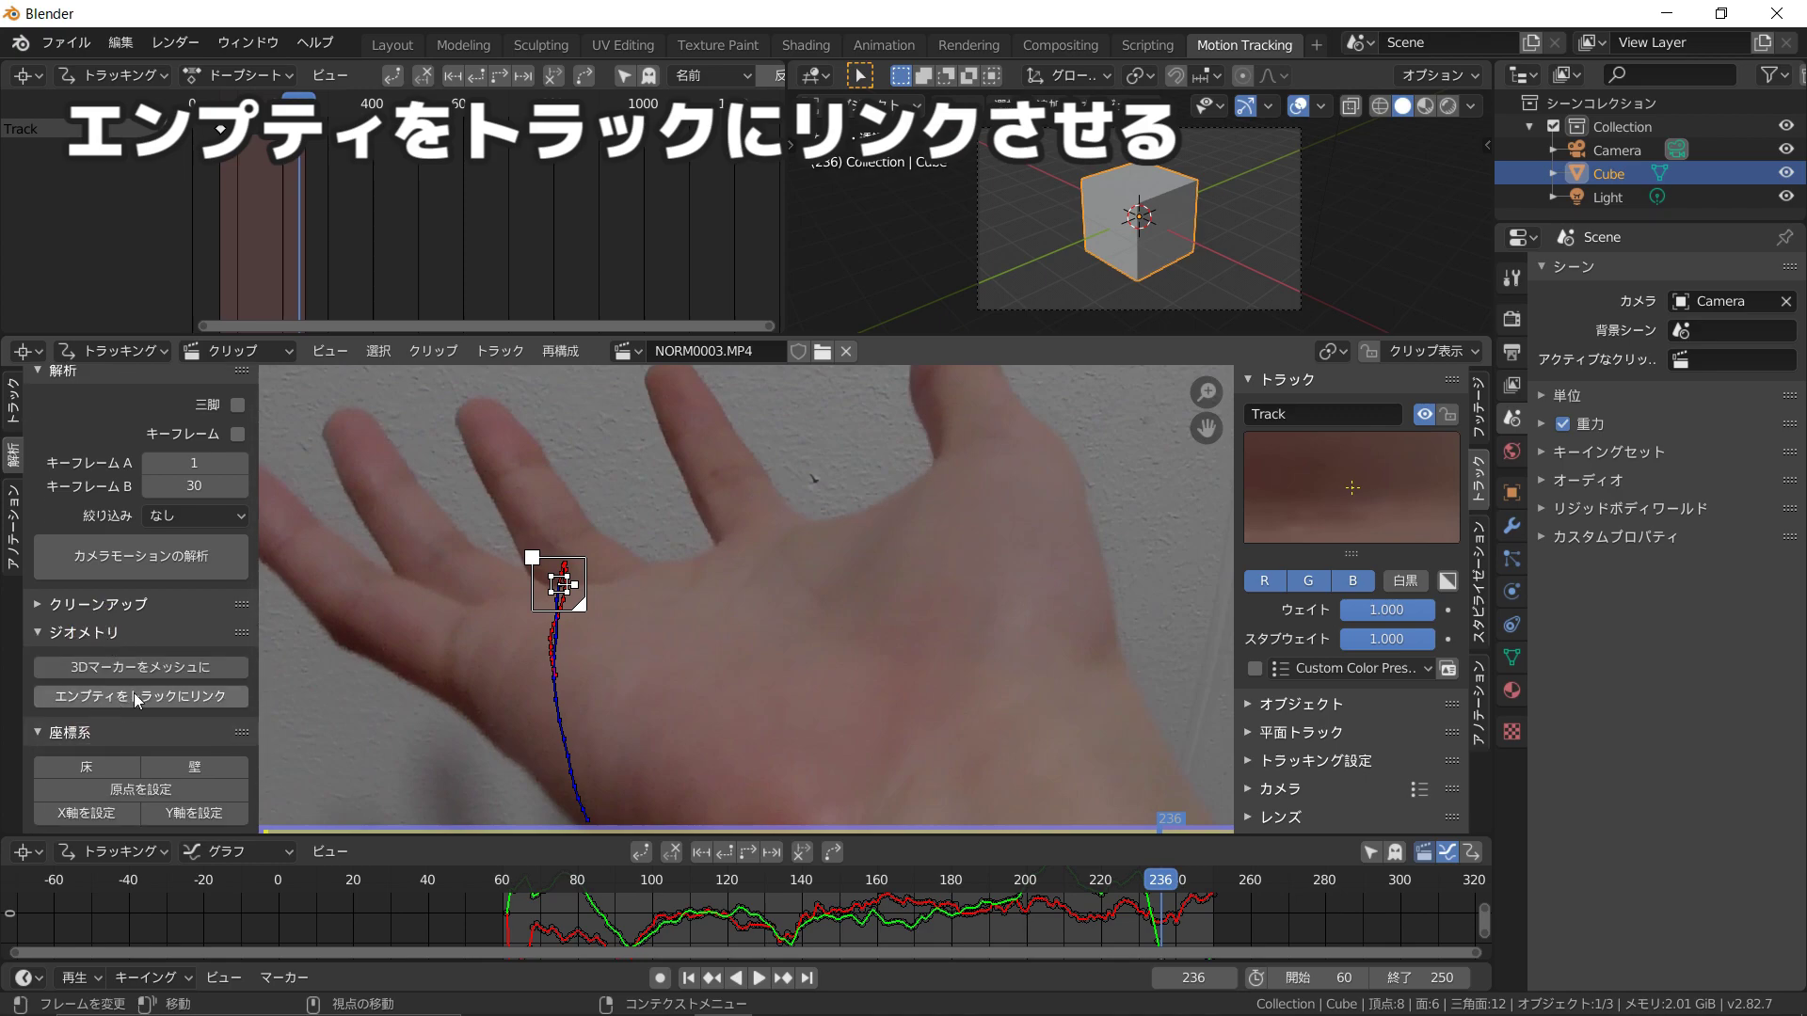
left_click(137, 705)
scroll(778, 571, "up", 2)
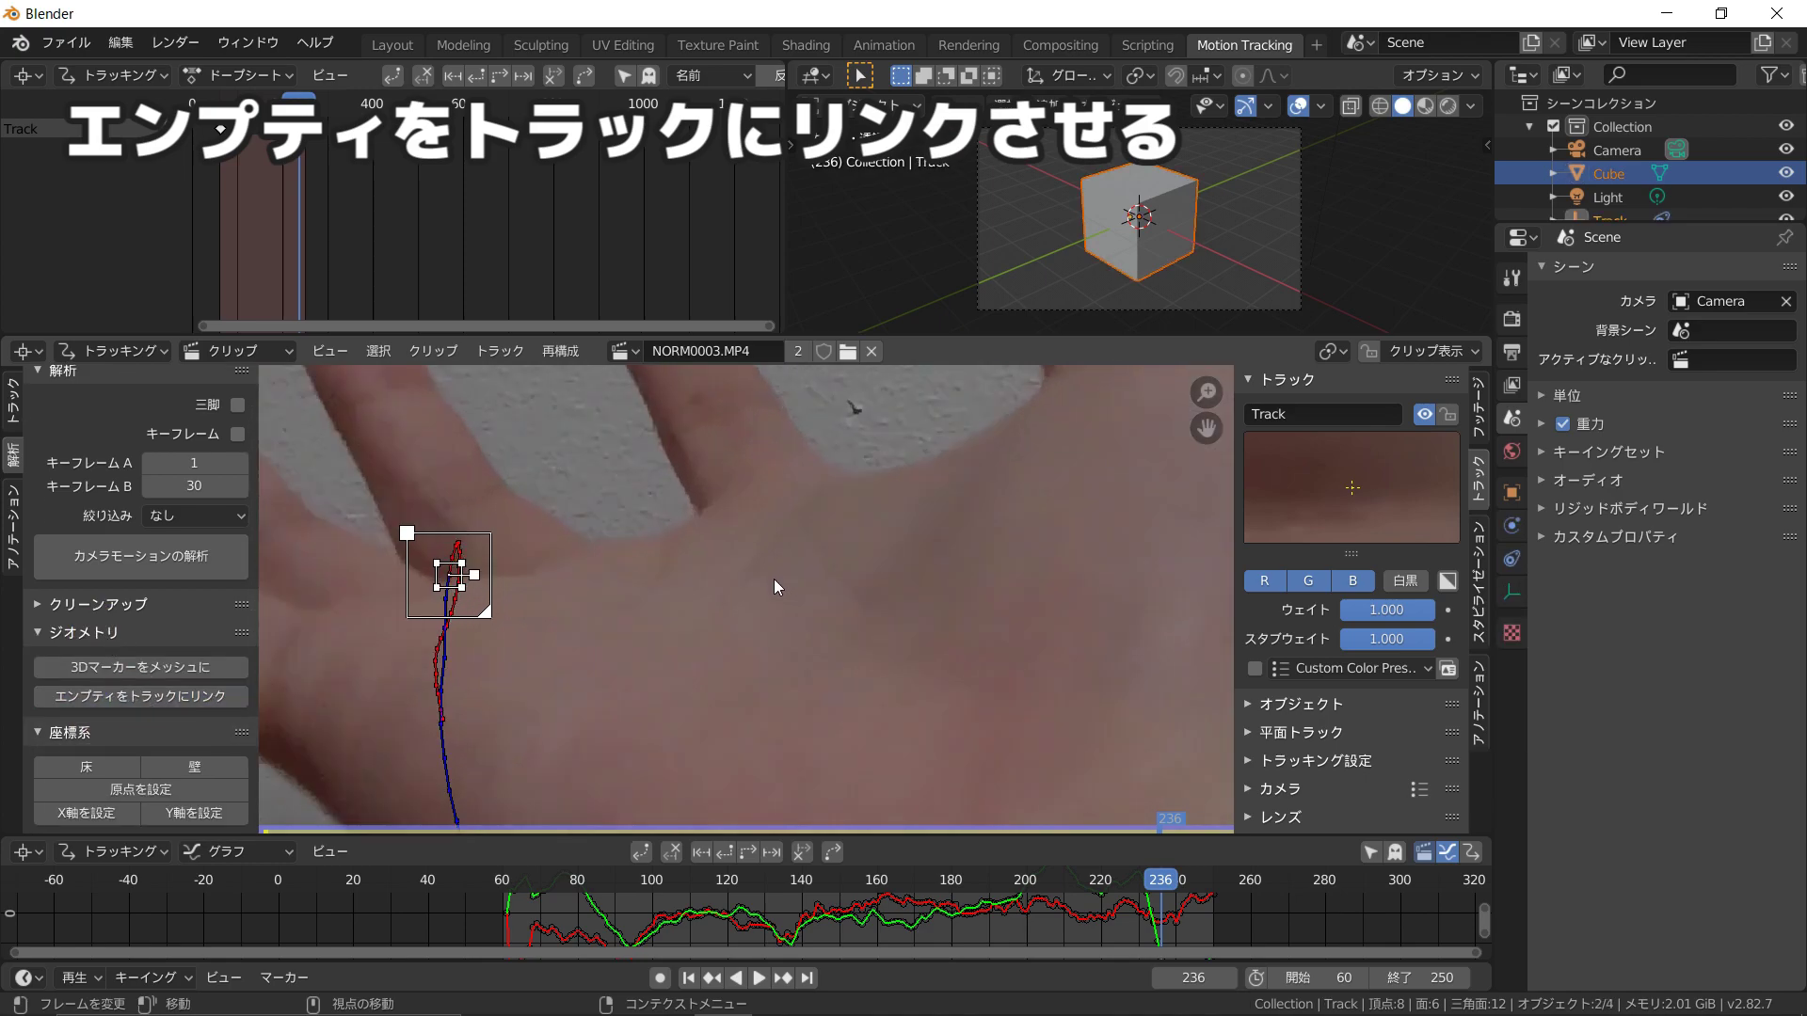
scroll(1116, 261, "down", 2)
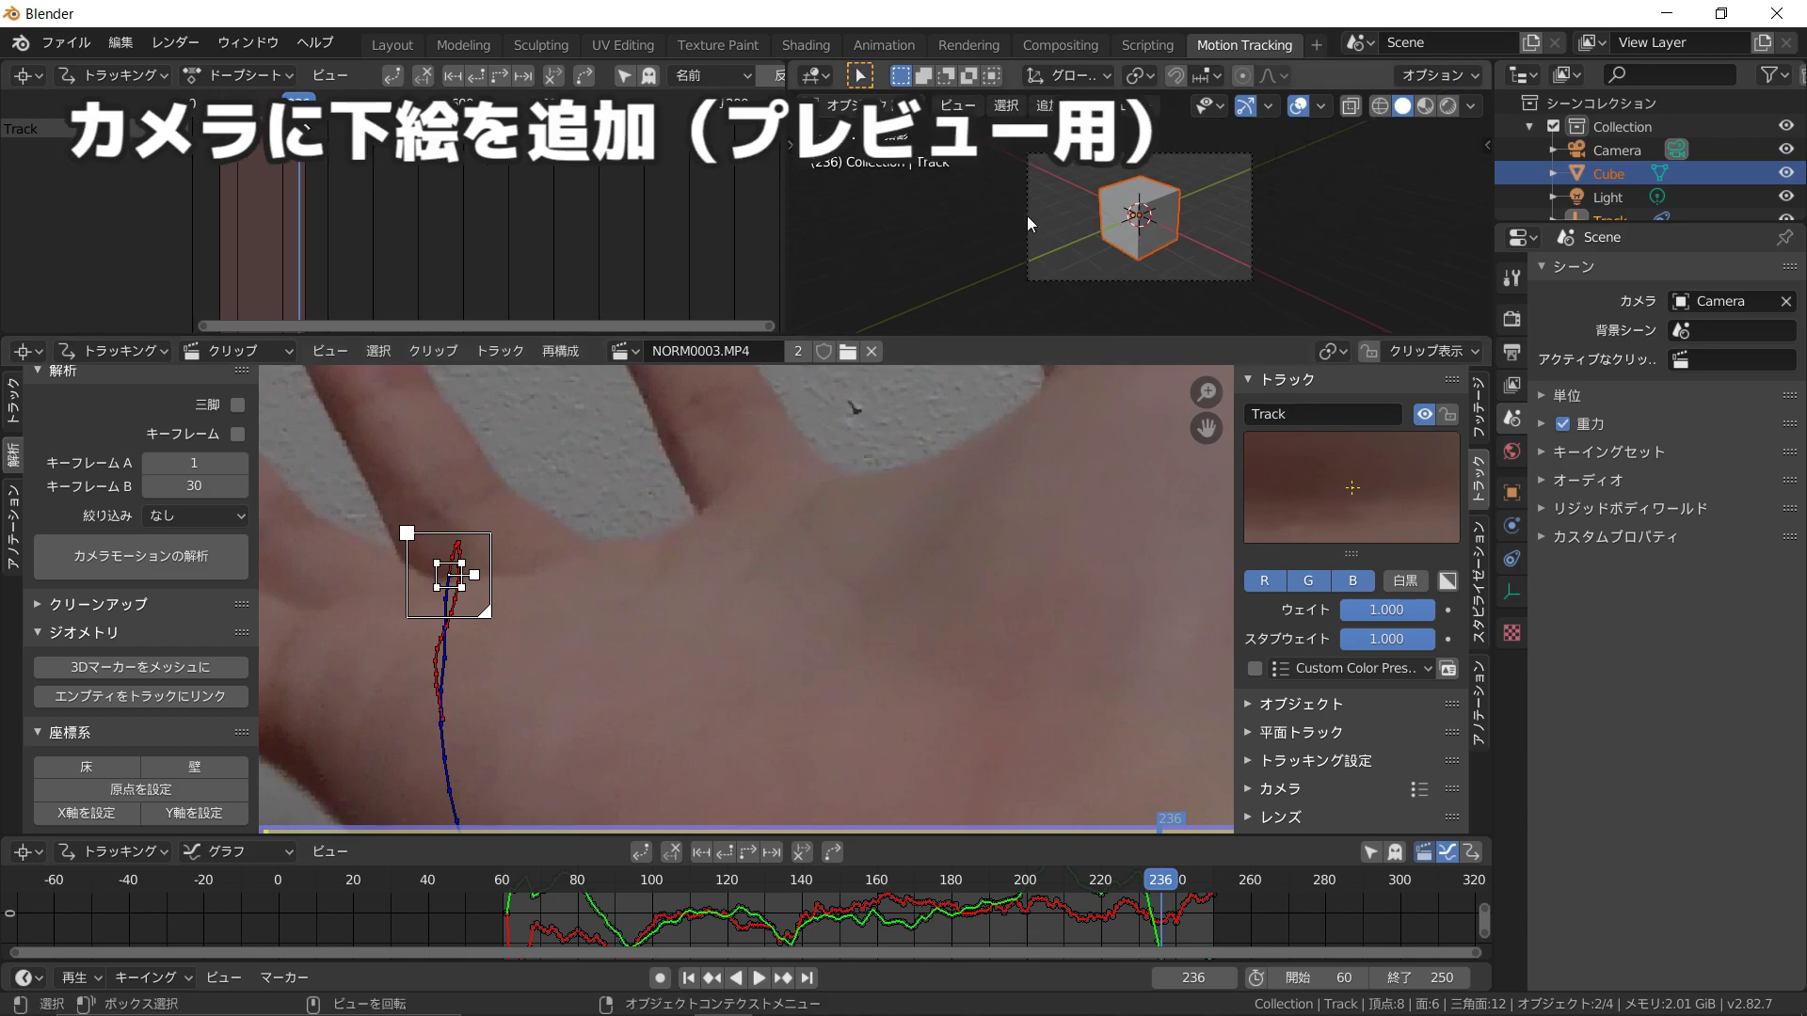
Step: Switch to the Layout workspace and select the camera by its frame in camera view
left_click(388, 44)
key("KP_0")
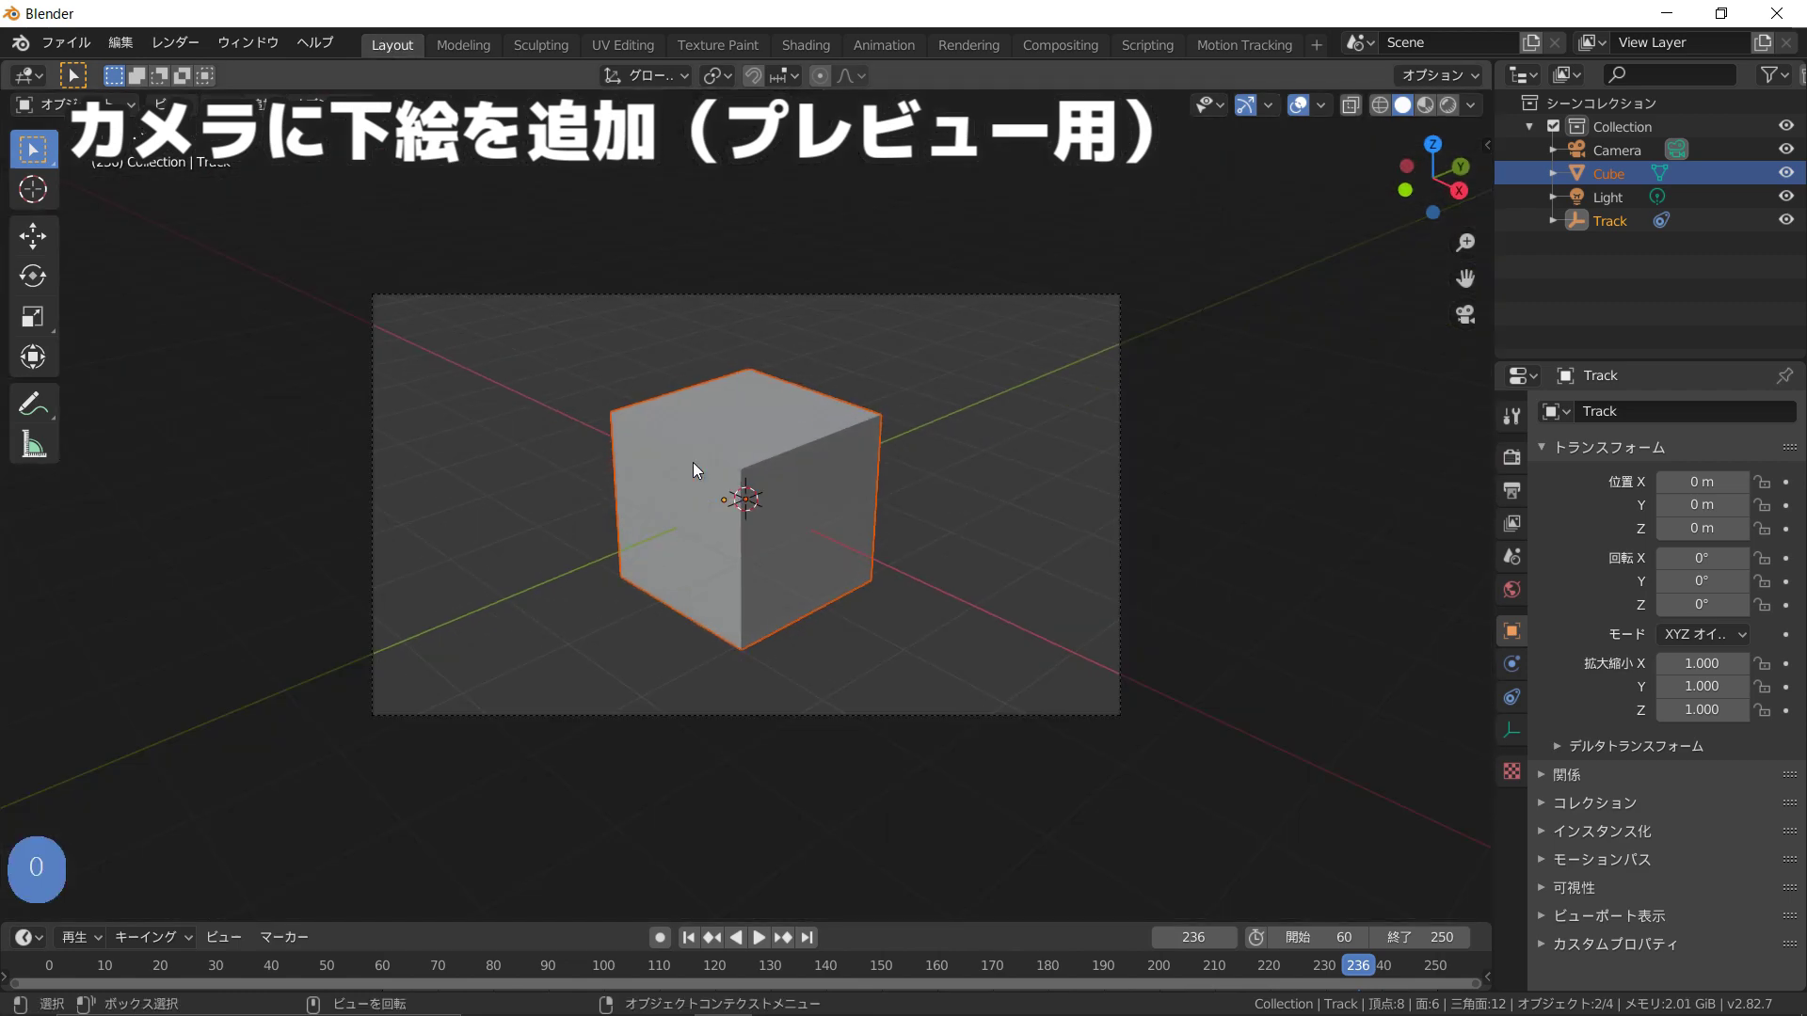
scroll(696, 465, "down", 3)
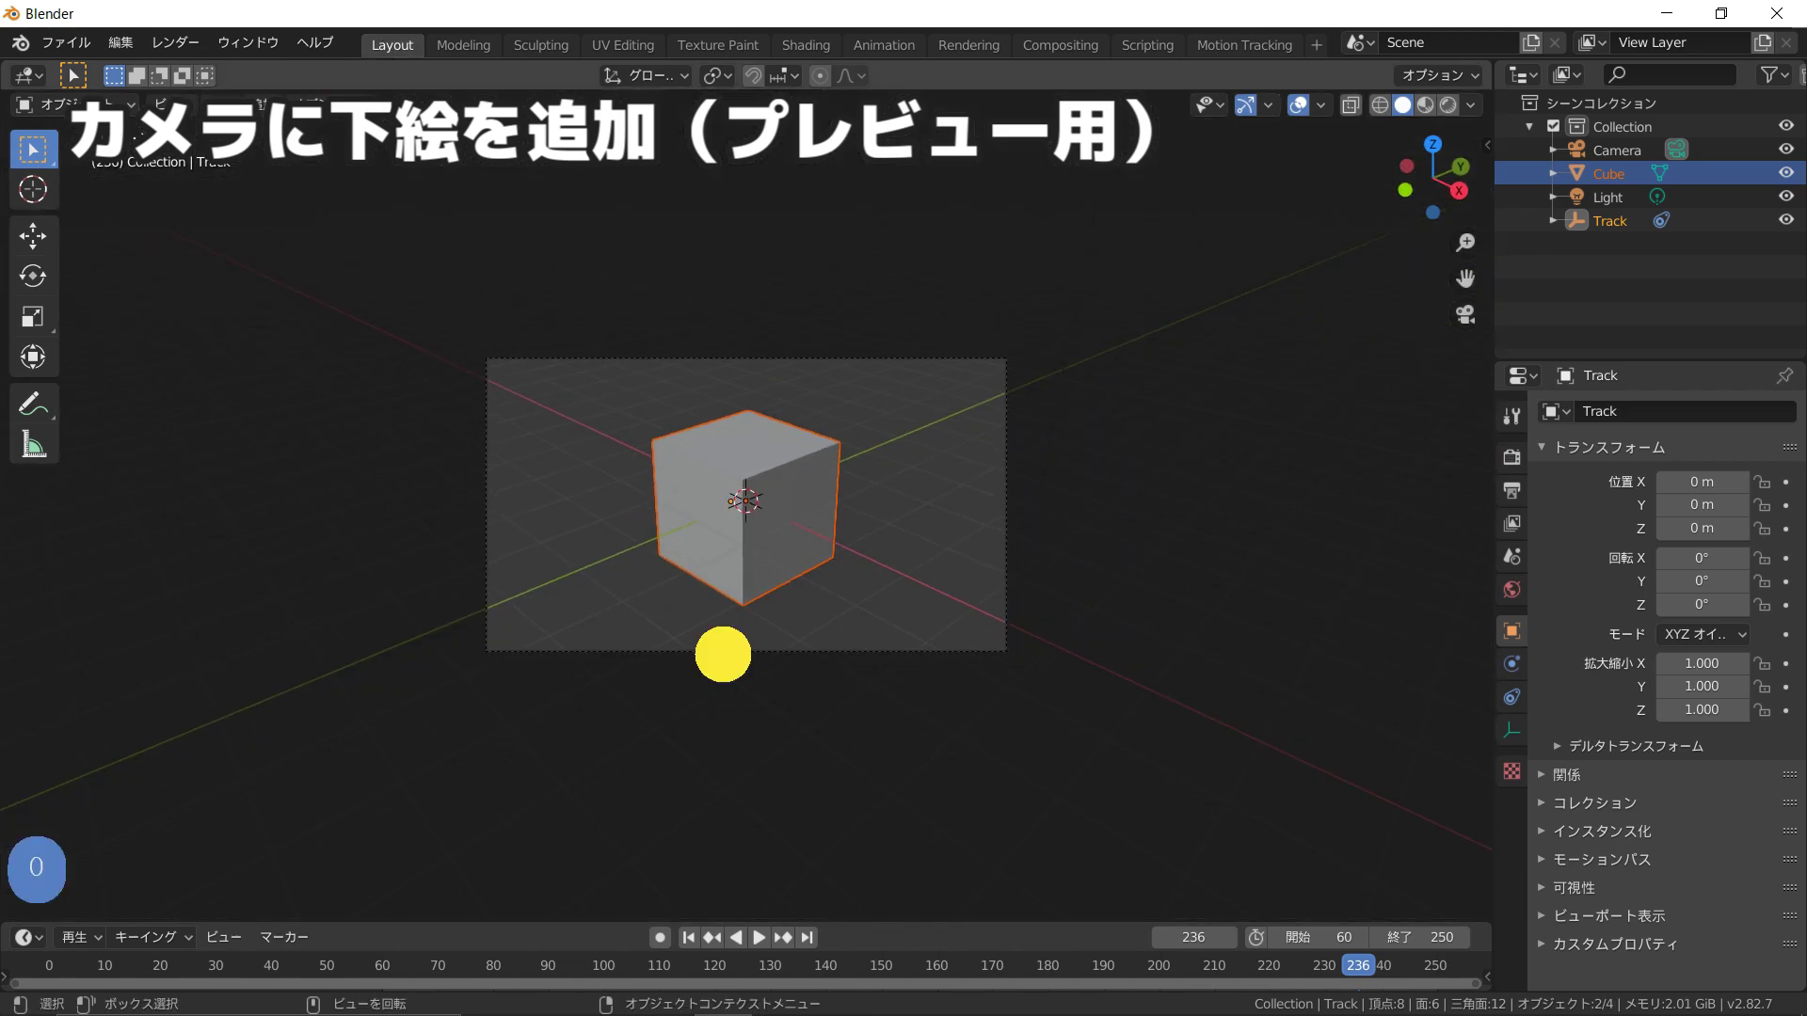
left_click(721, 649)
Step: Enable background images in the camera's data properties and add a new, empty background image entry
left_click(1510, 729)
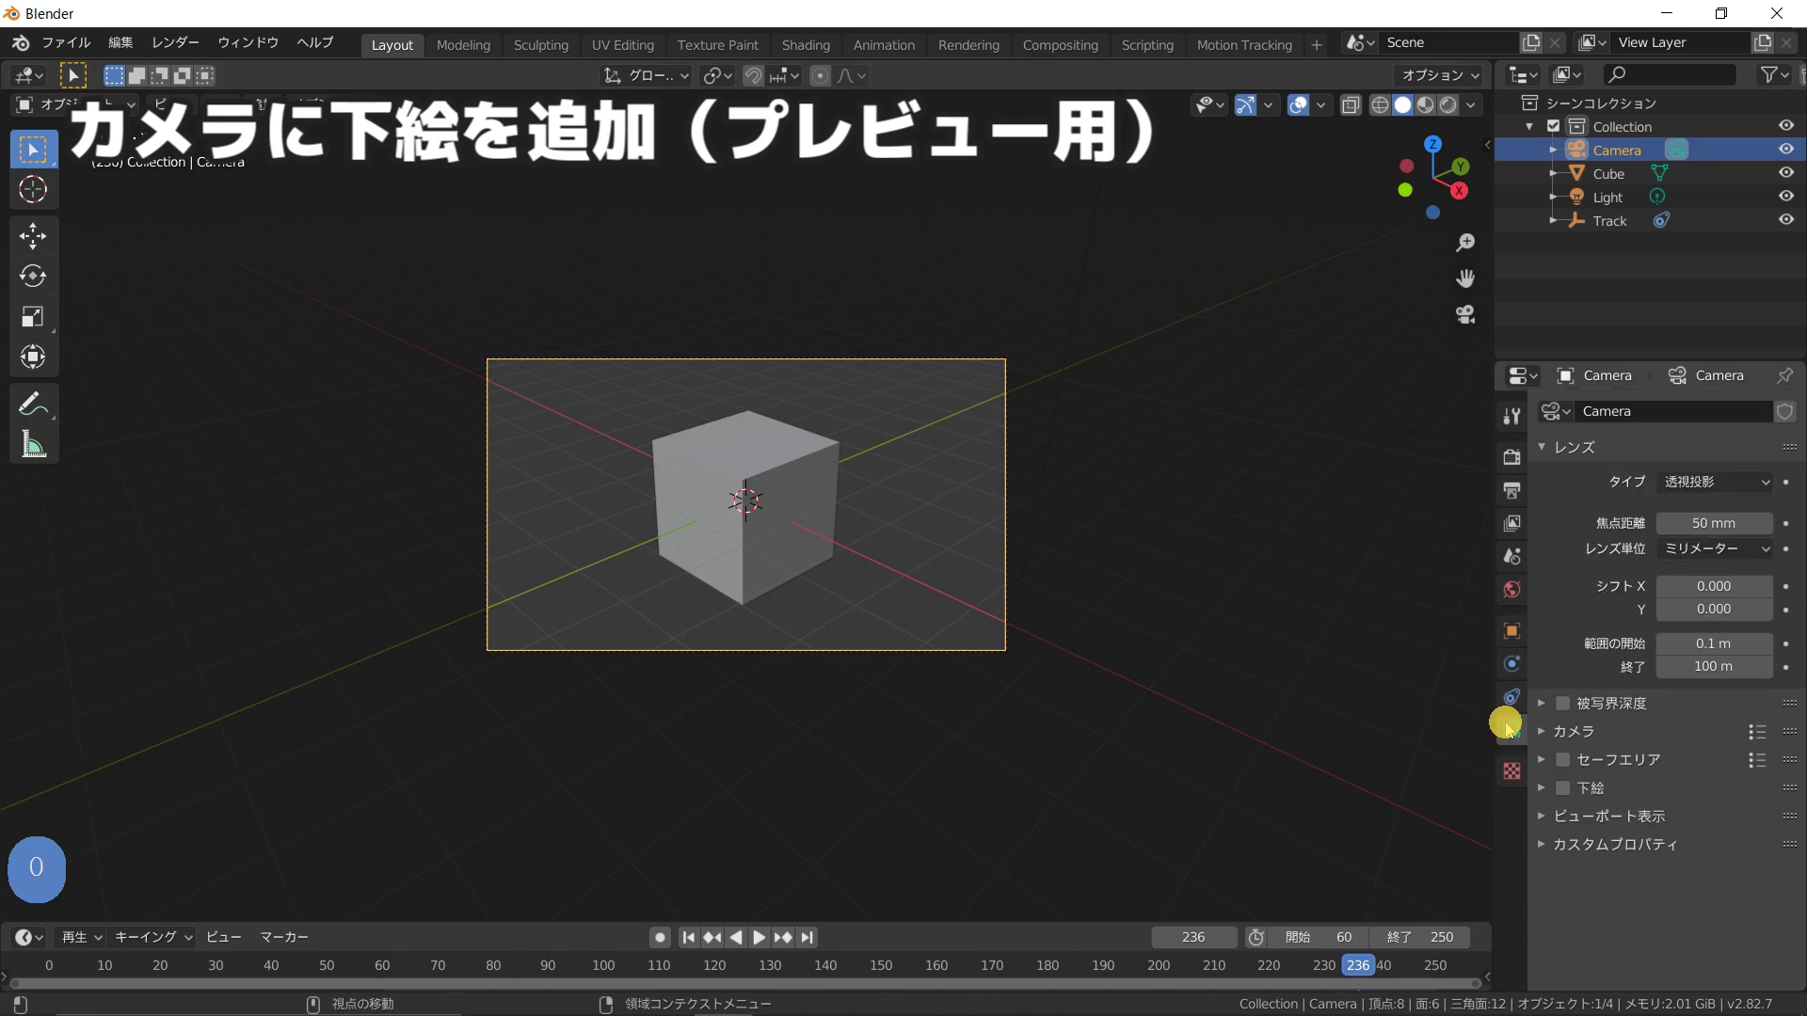
left_click(1562, 788)
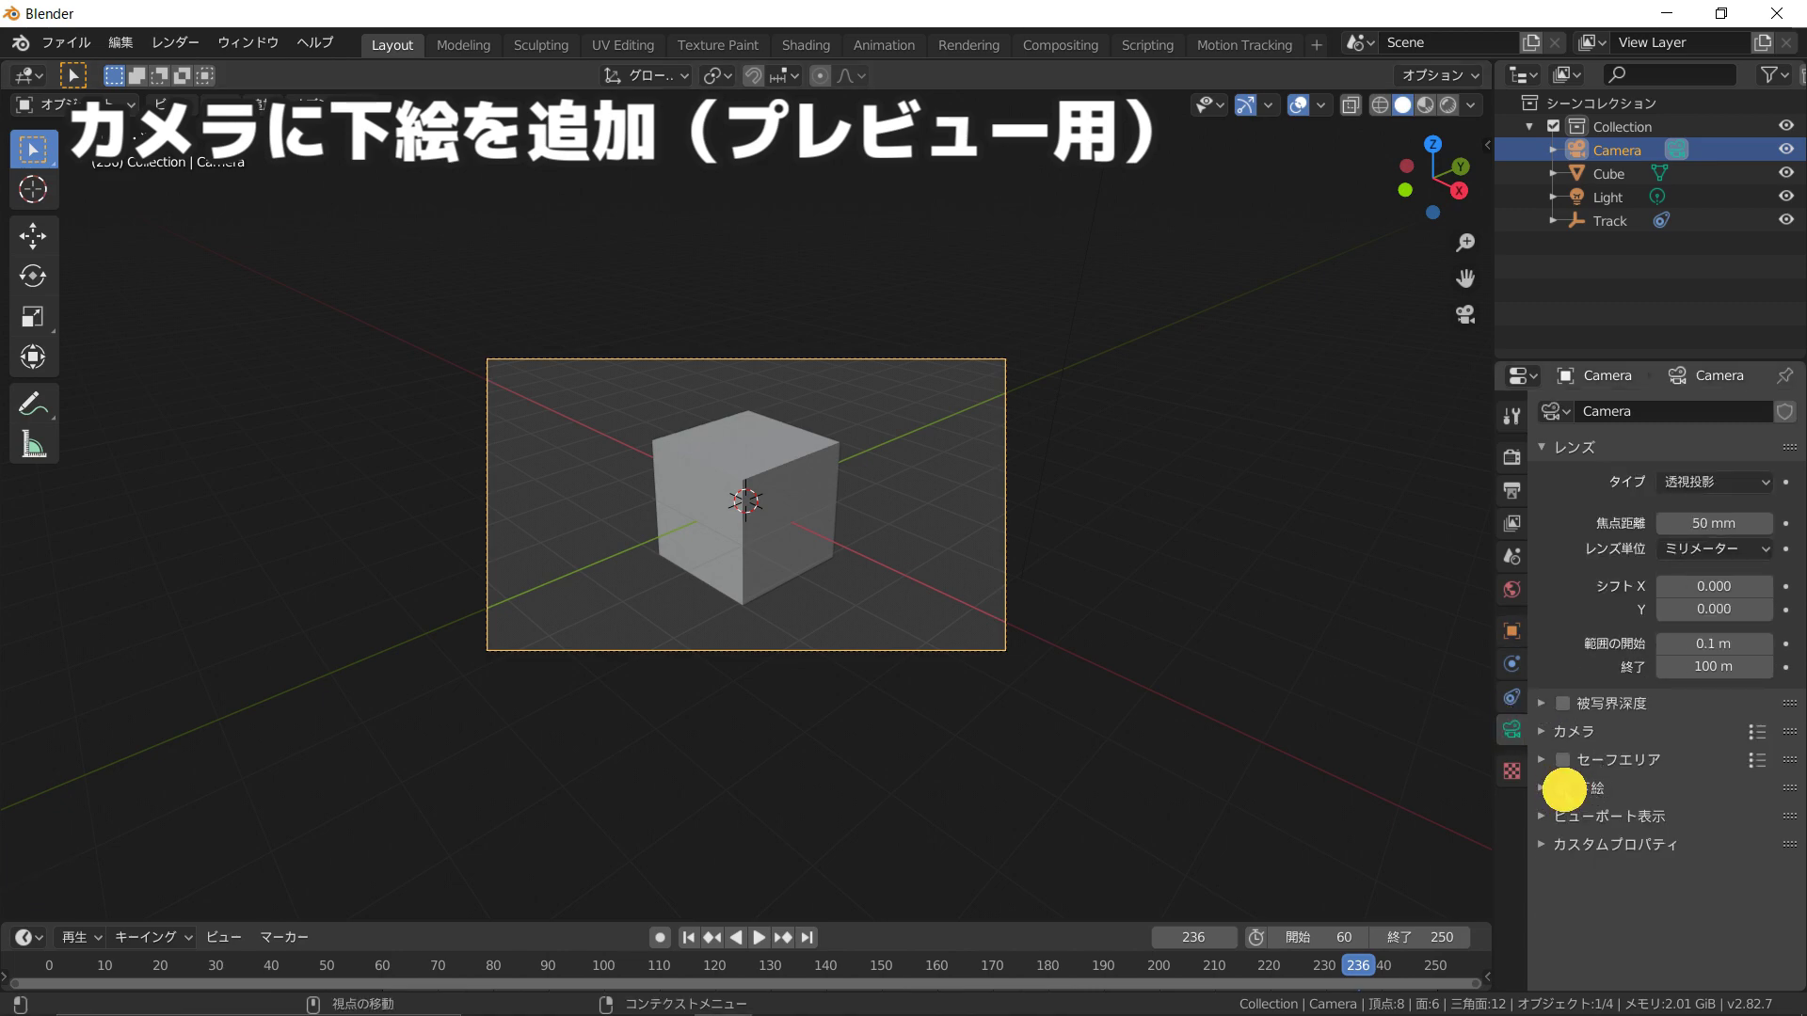
left_click(1595, 785)
left_click(1617, 820)
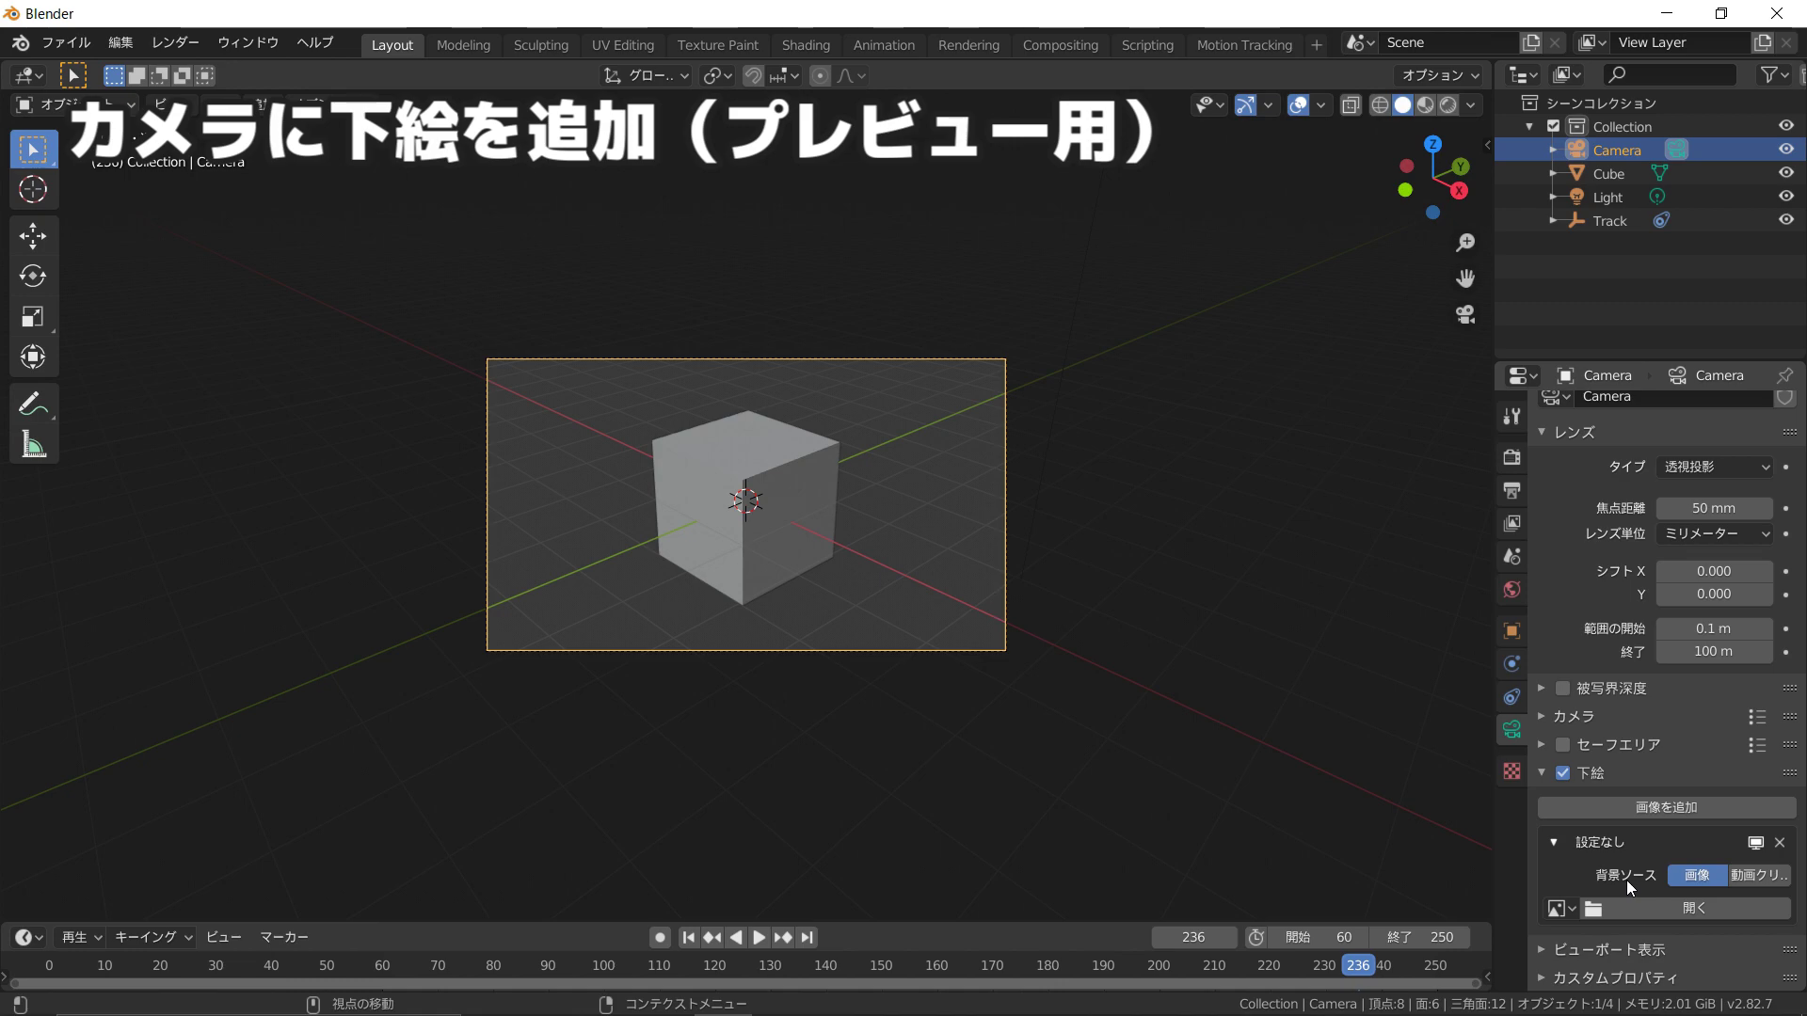
Step: Set the camera background source to movie clip (動画クリップ) and load NORM0003.MP4 from the Desktop folder
left_click(1749, 873)
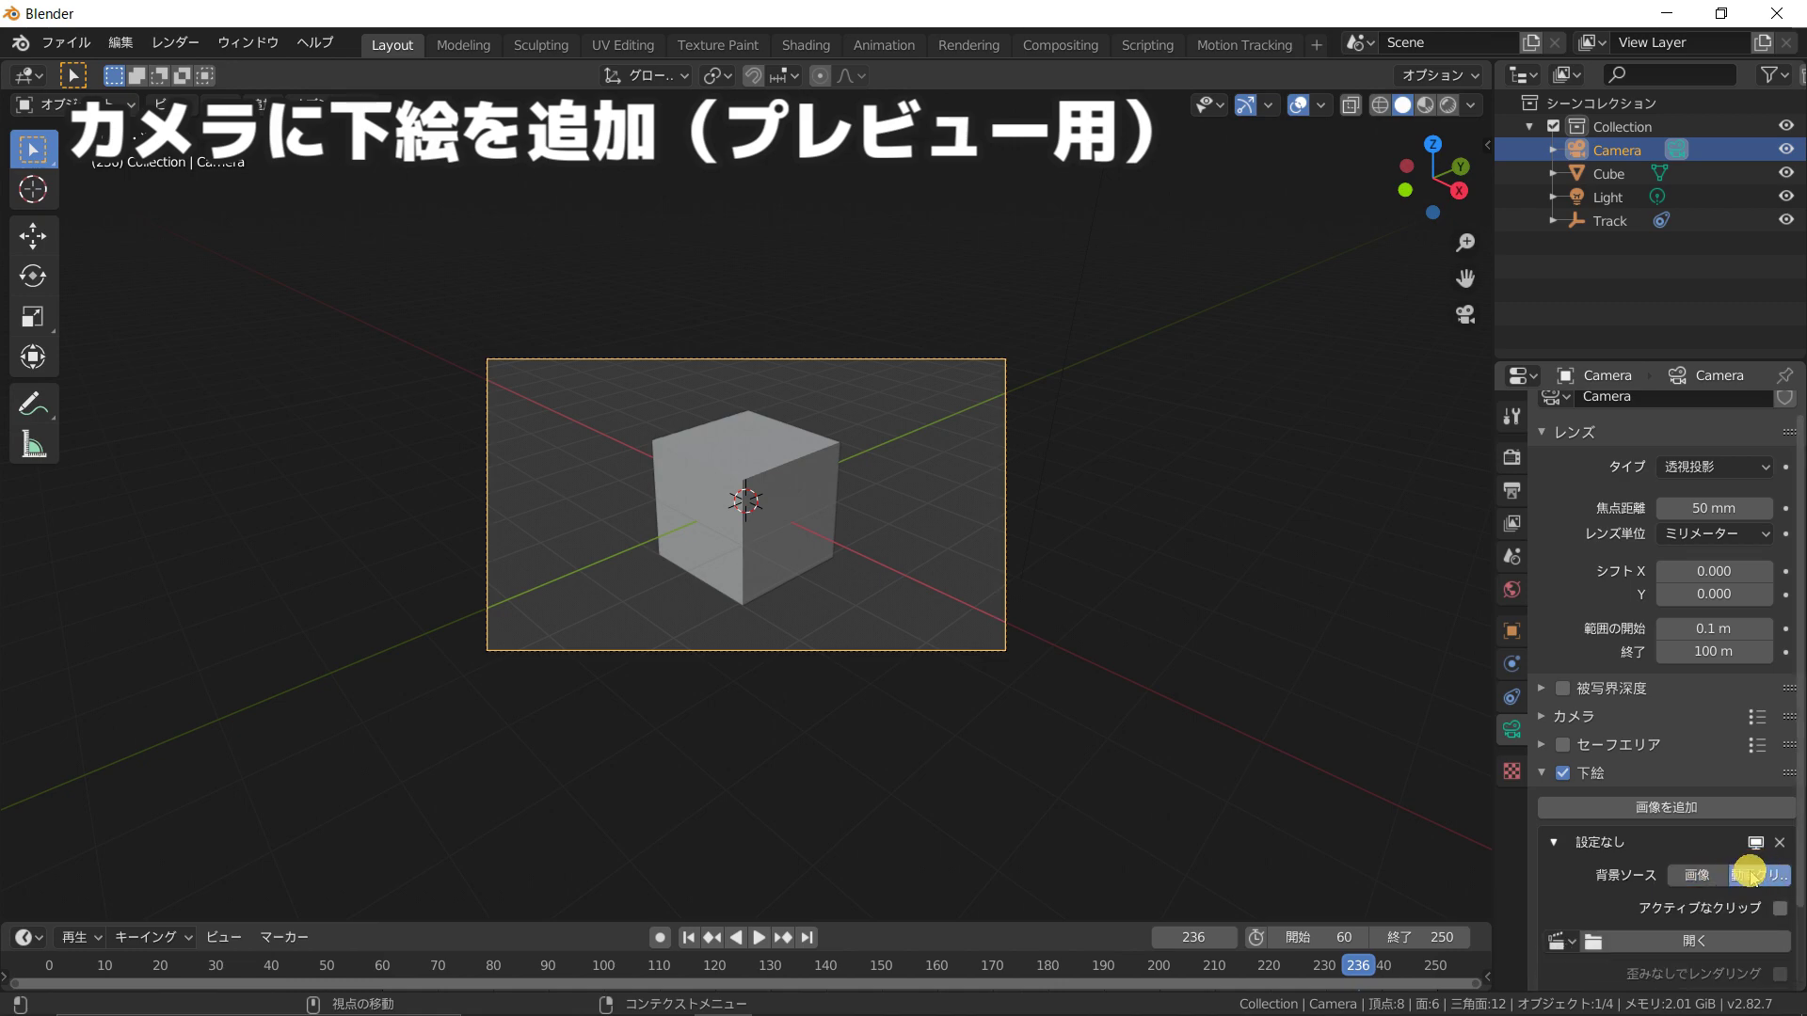
left_click_drag(823, 10, 980, 53)
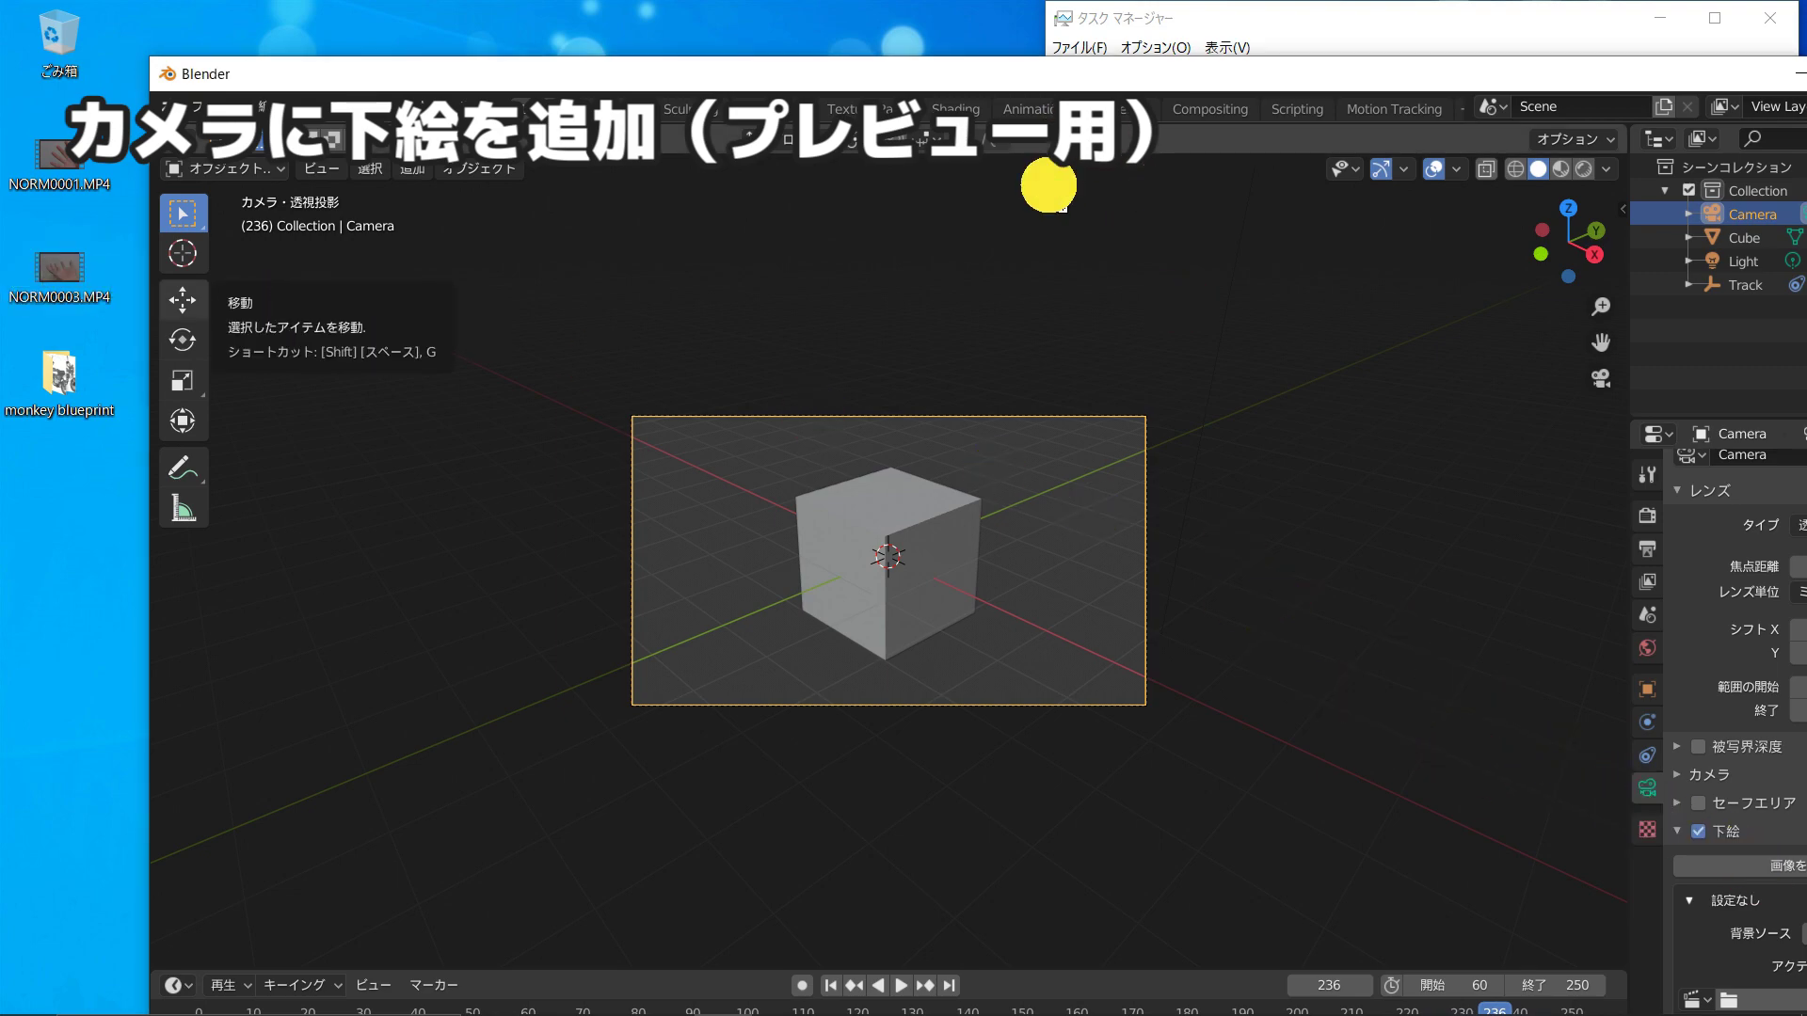
mouse_move(60, 273)
left_mouse_down()
mouse_move(111, 296)
mouse_move(51, 275)
left_mouse_up()
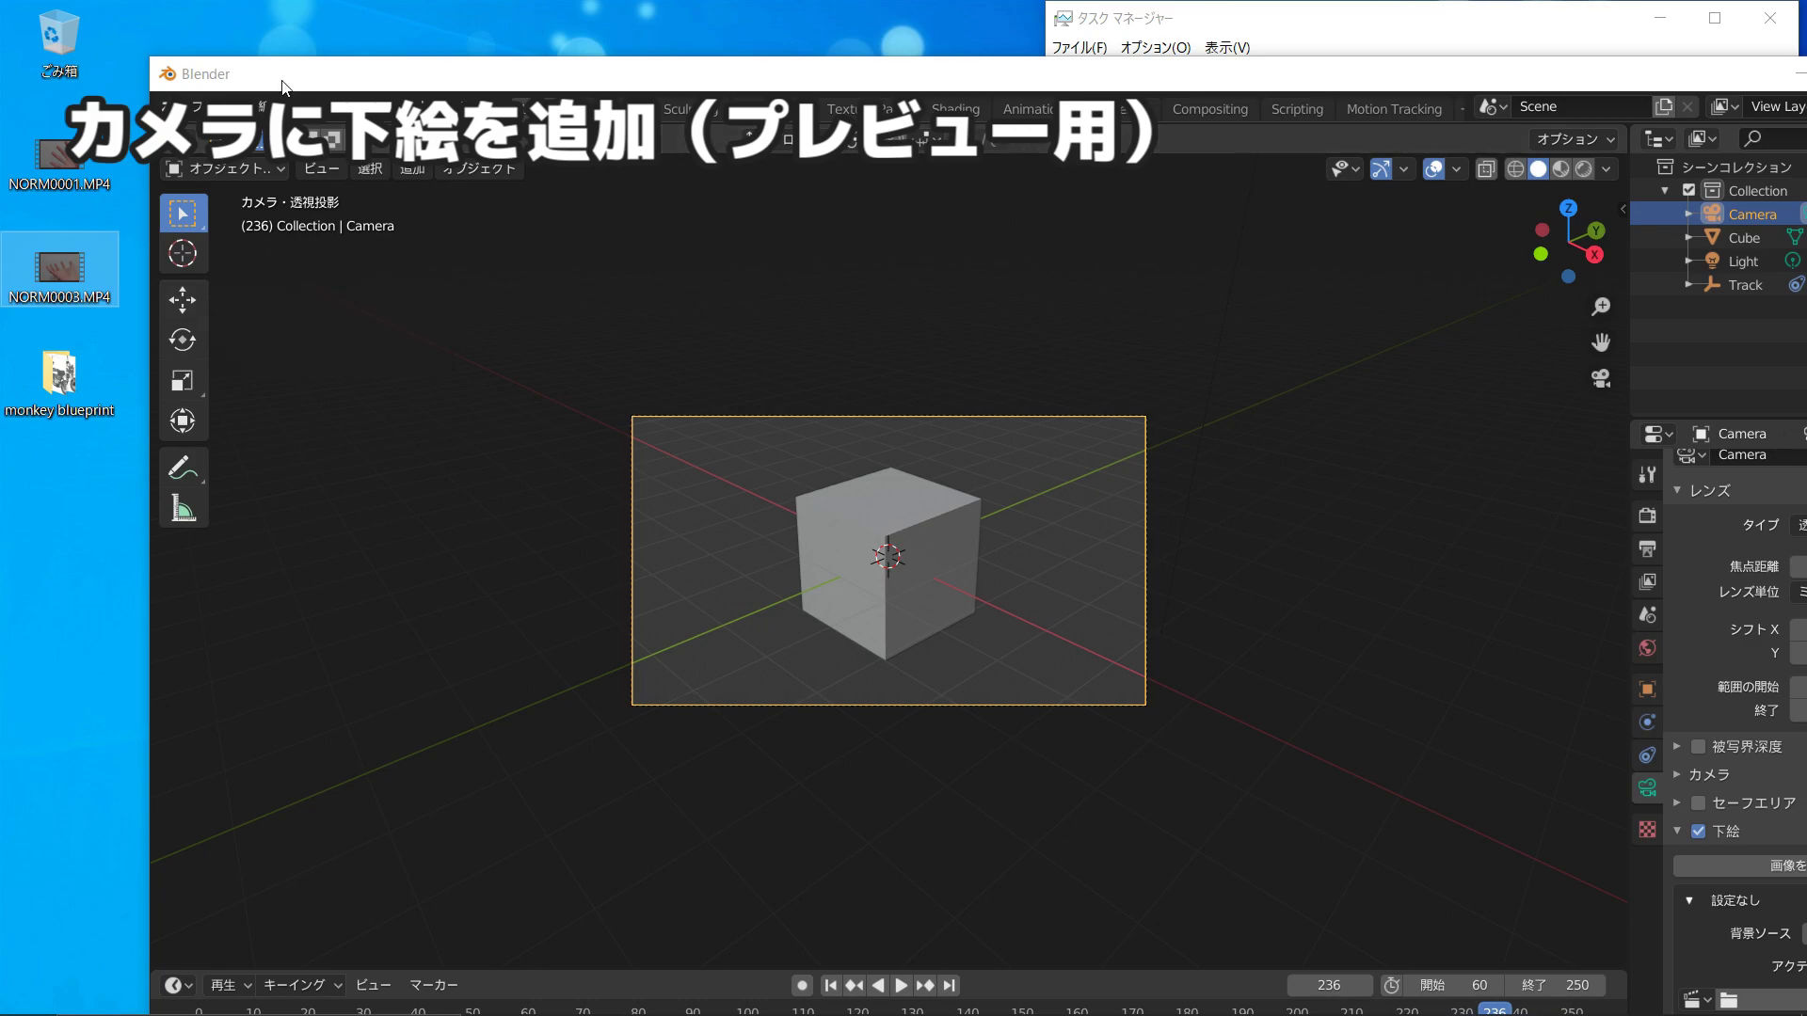
double_click(286, 76)
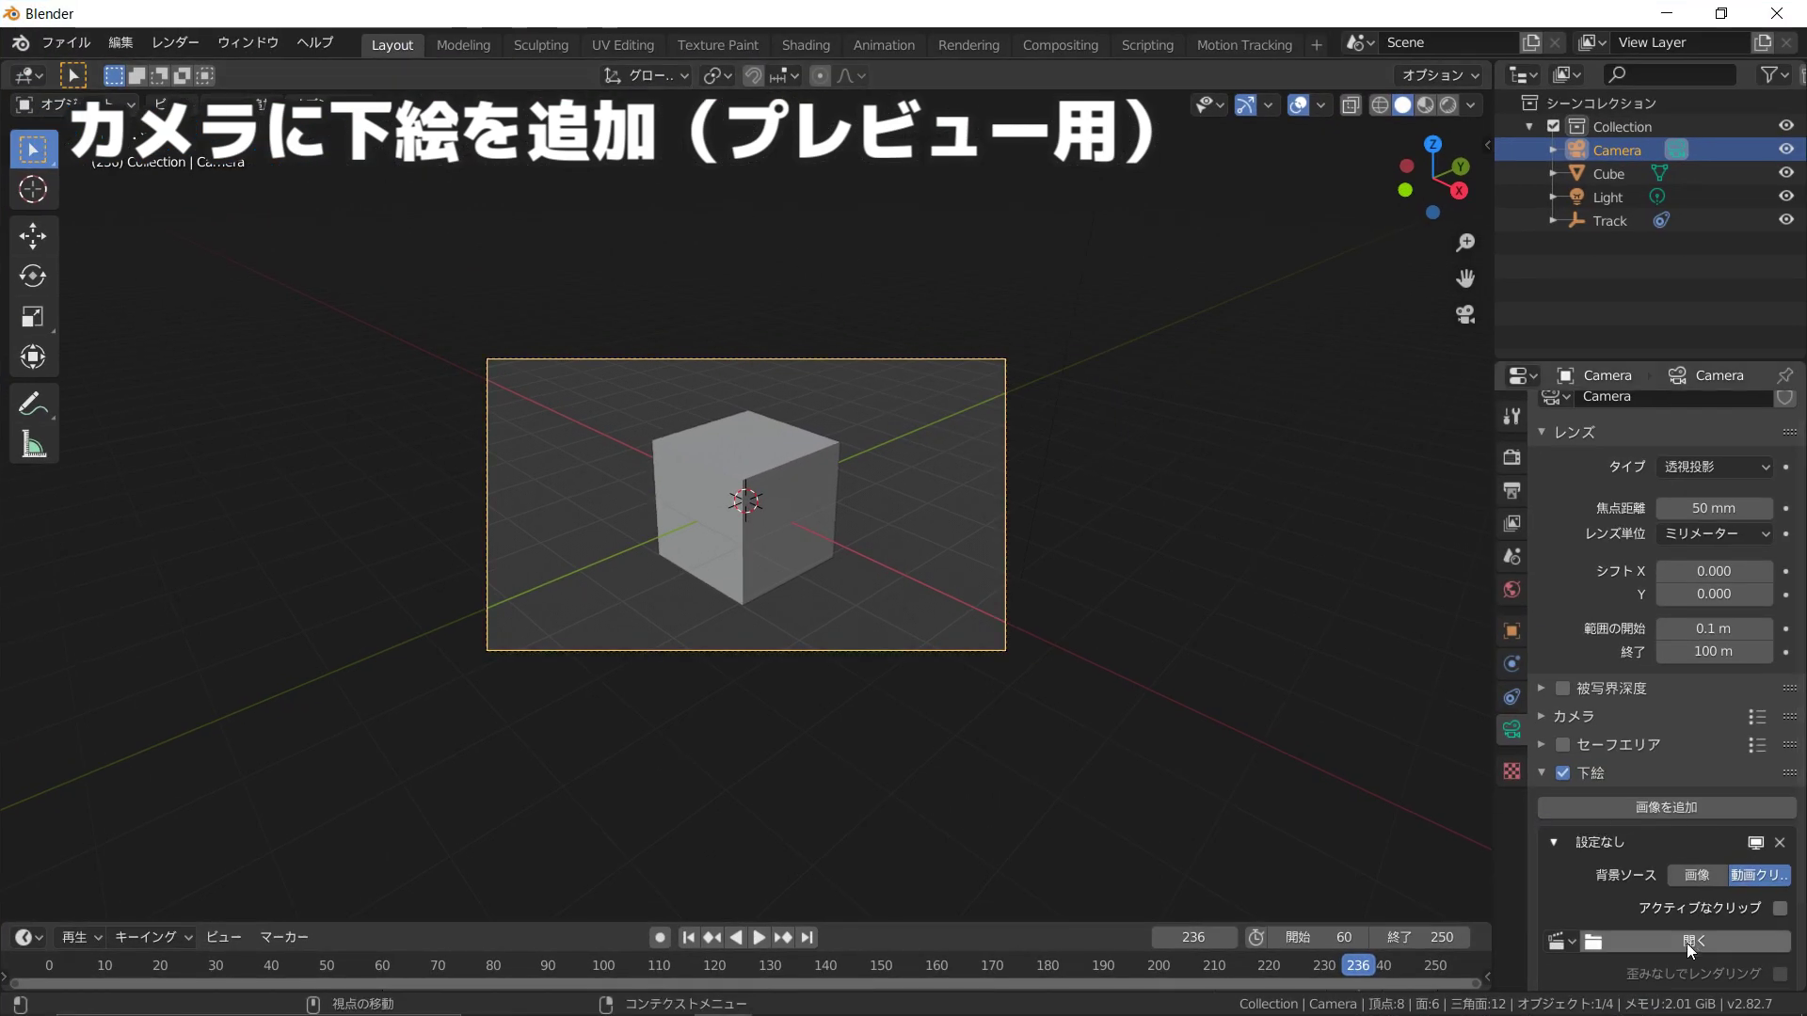
left_click(1690, 941)
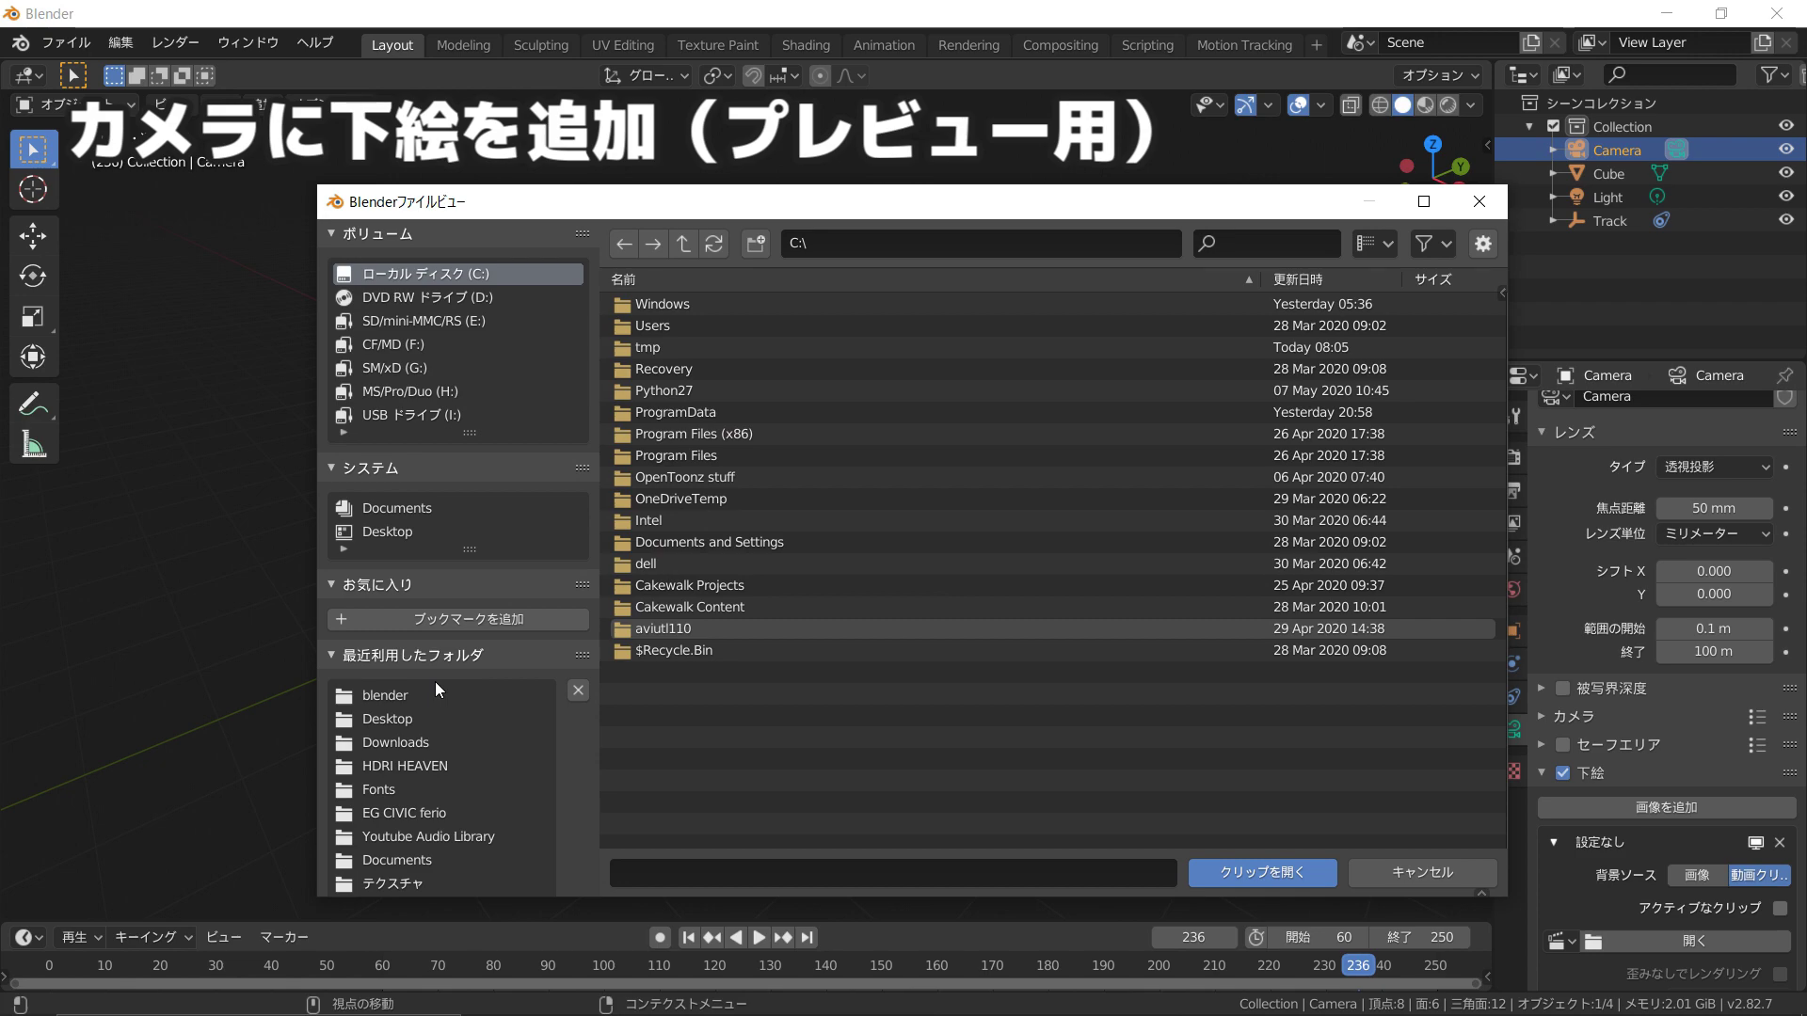
left_click(391, 536)
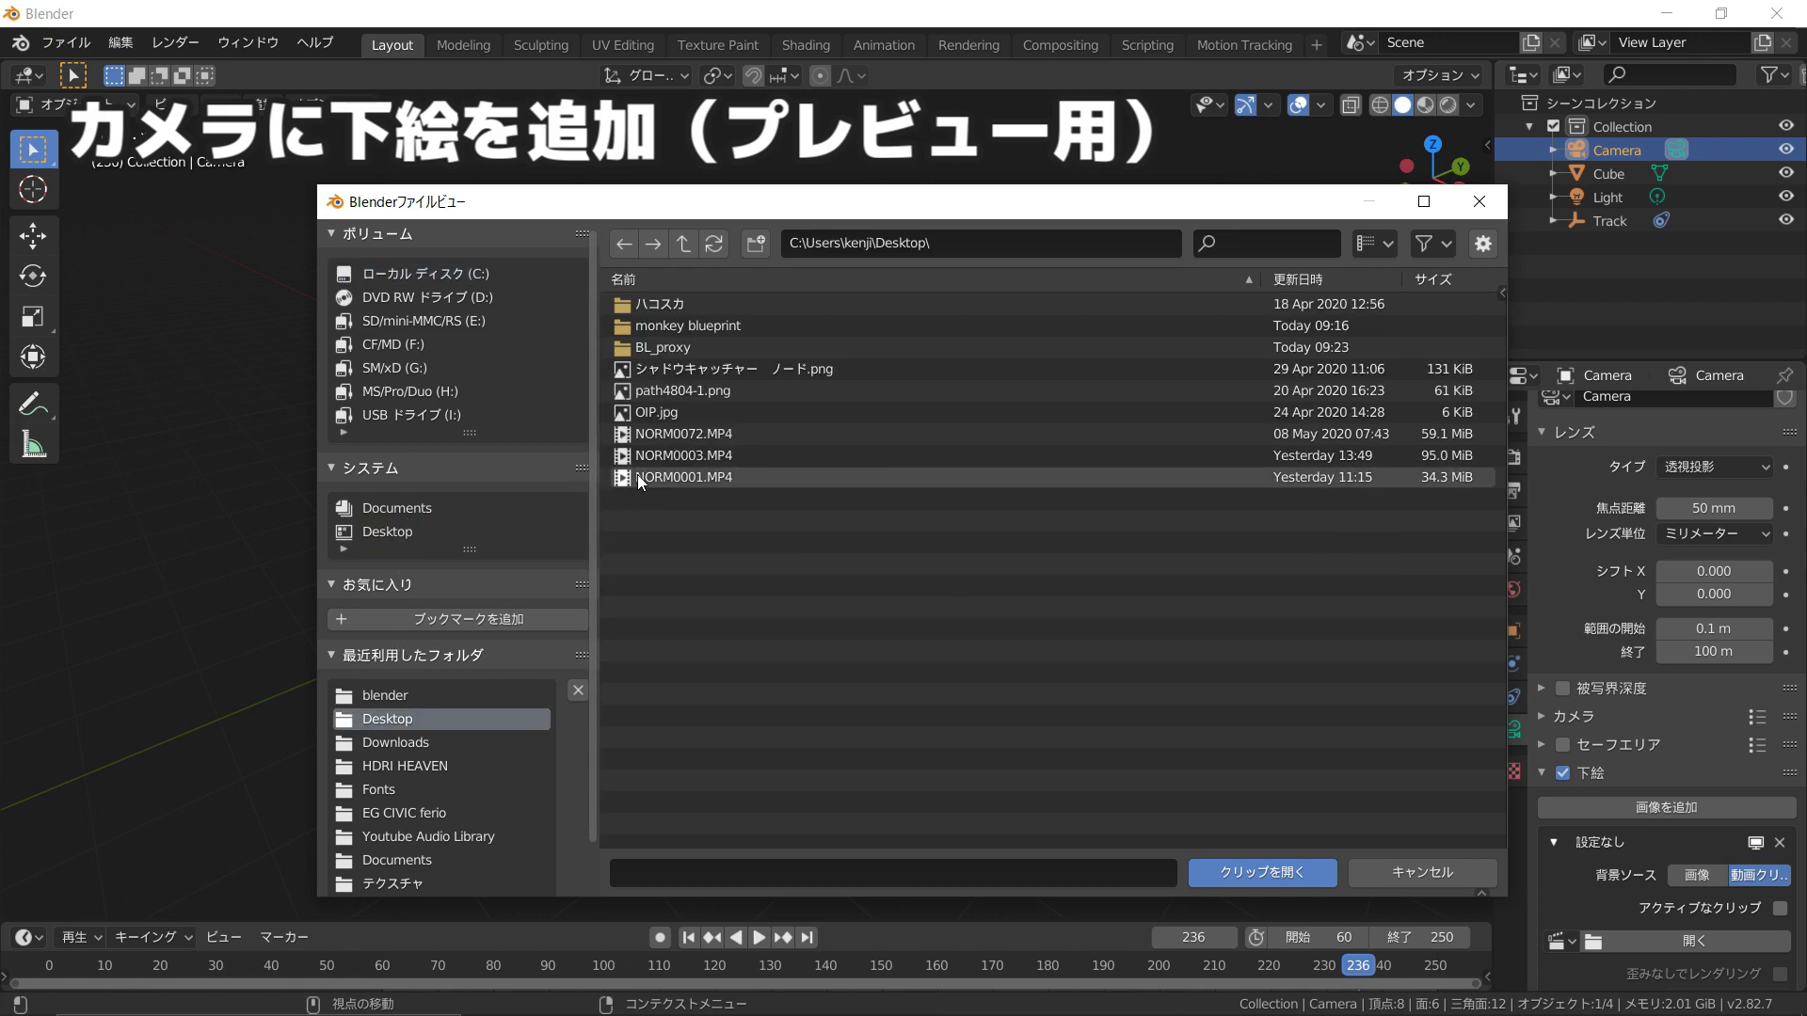
double_click(665, 454)
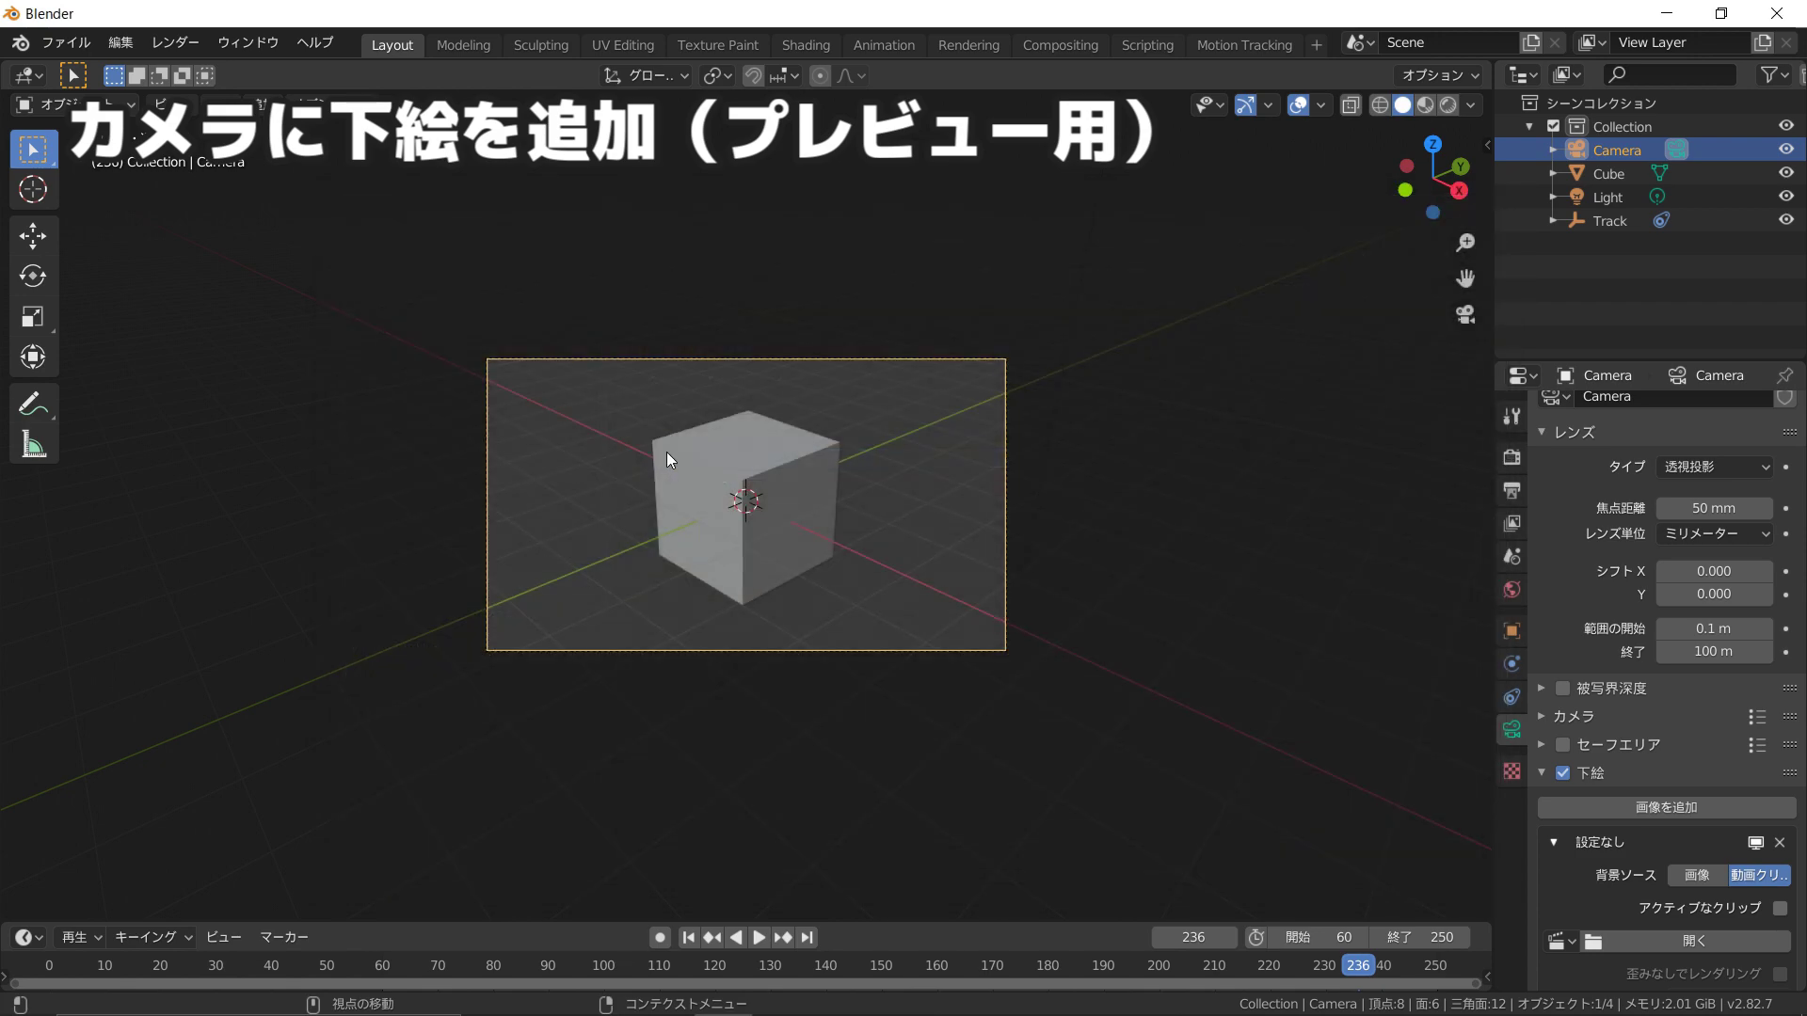
scroll(667, 454, "up", 2)
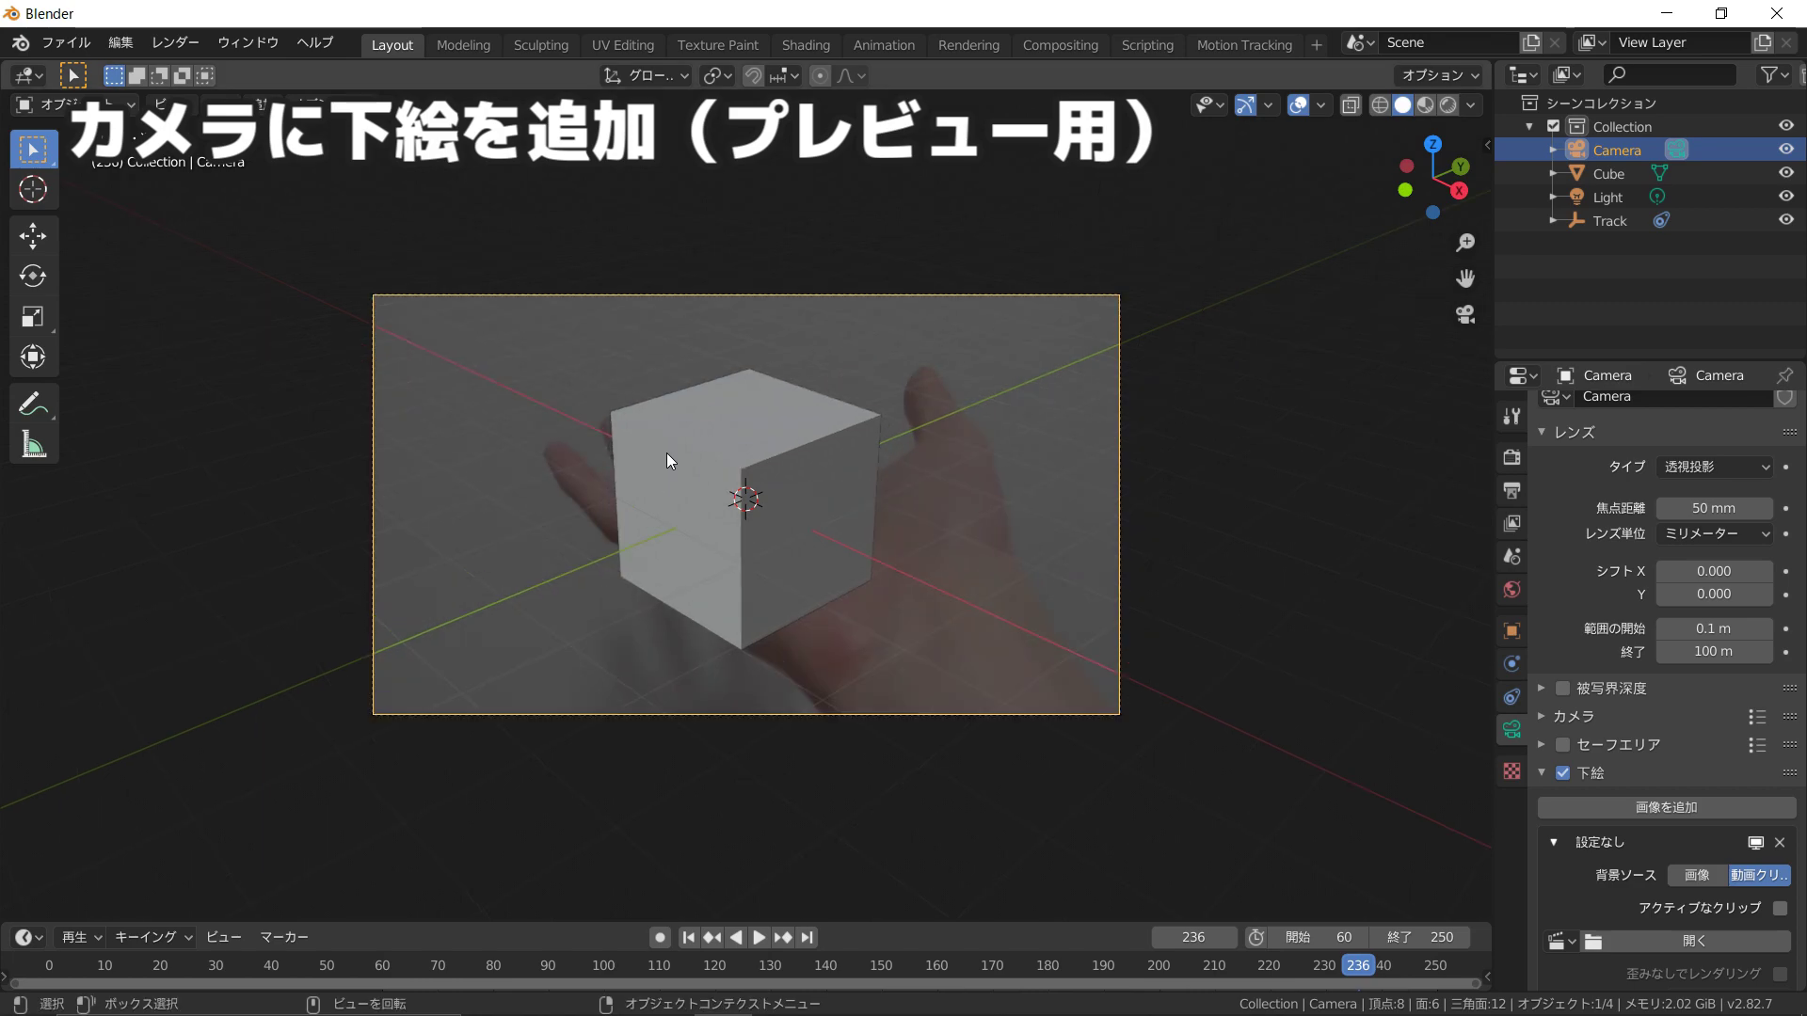
Step: Set the background clip's alpha to 1.000 so the footage displays at full opacity
scroll(1651, 860, "down", 5)
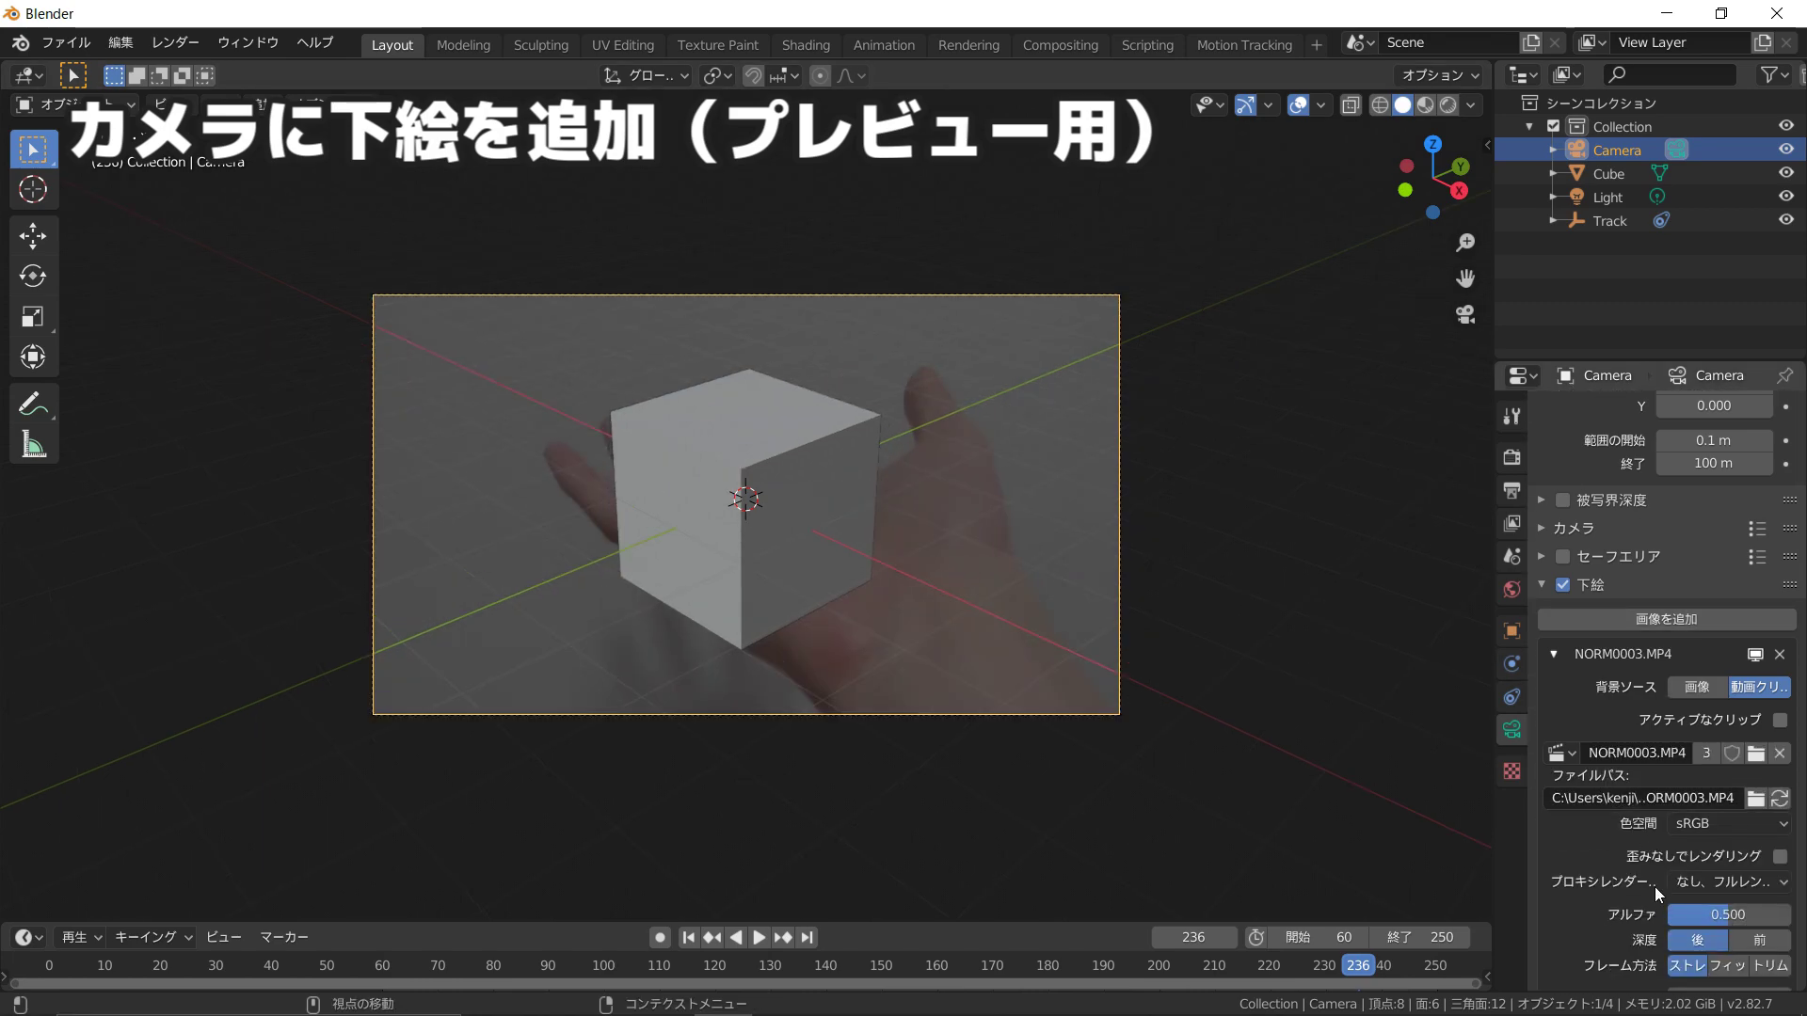
left_click_drag(1704, 915, 1805, 864)
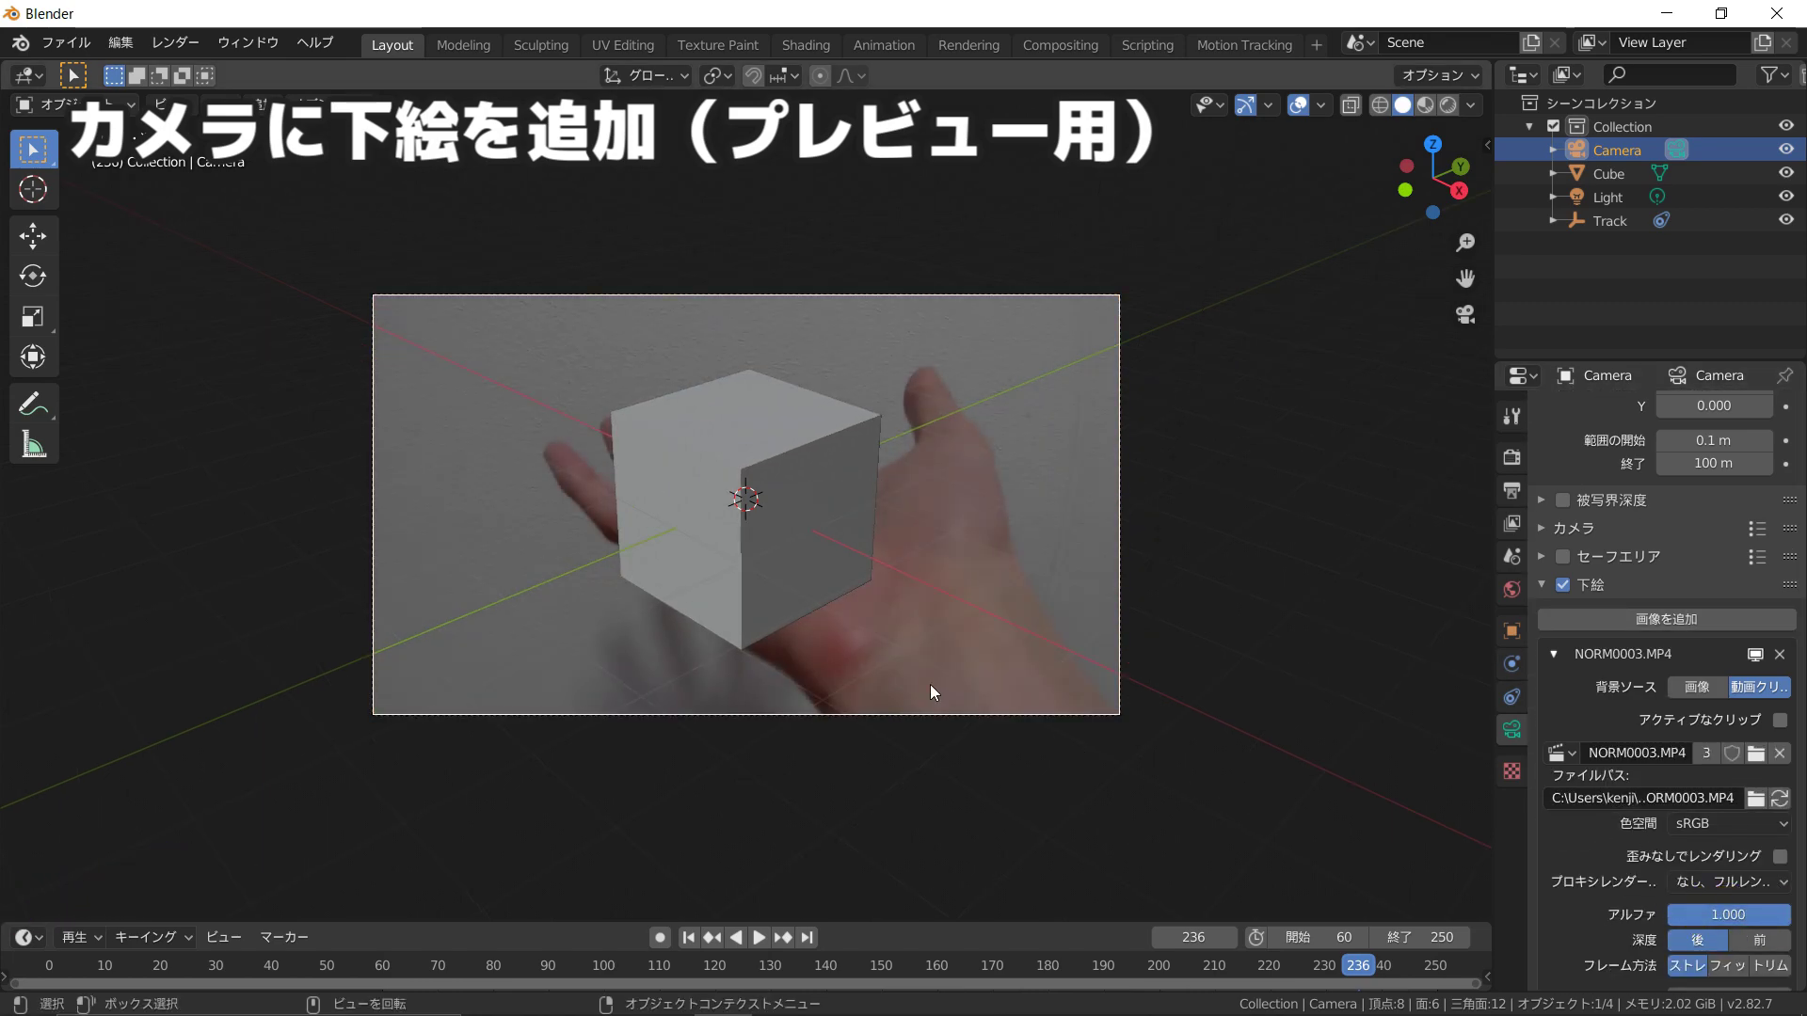
scroll(892, 667, "up", 1)
scroll(1611, 828, "down", 2)
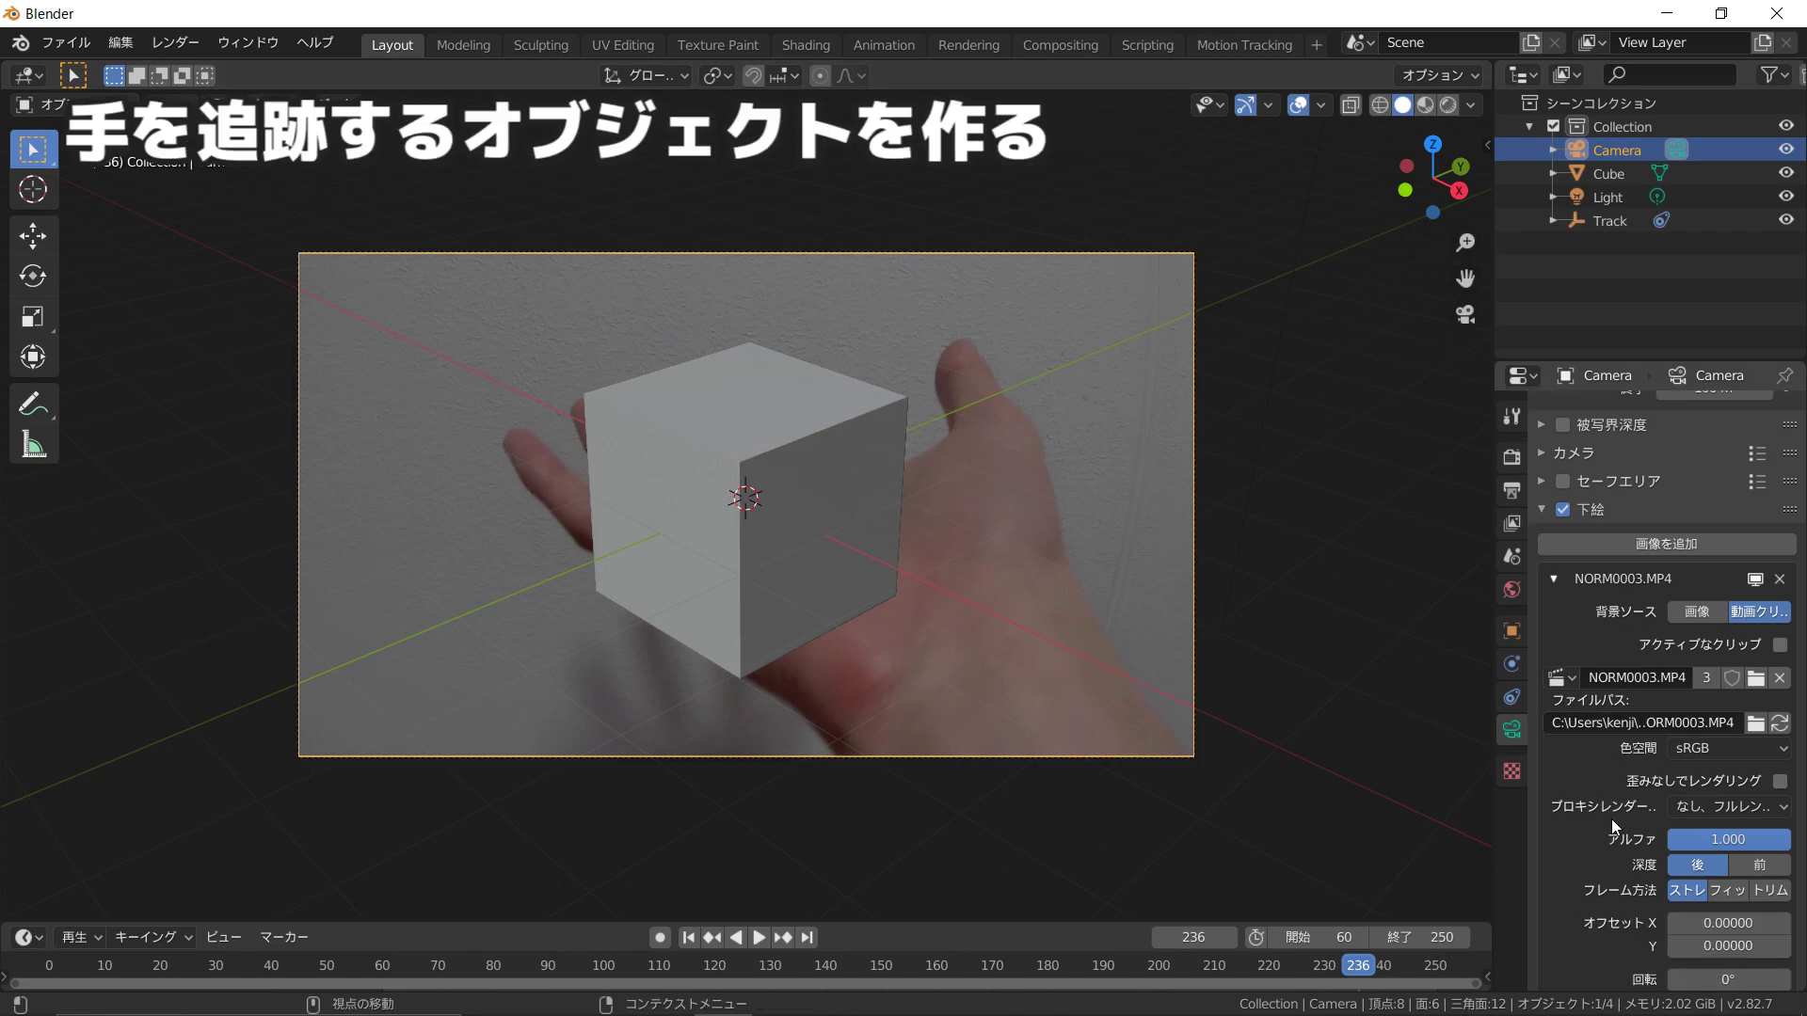
Step: Add three centred loop cuts to the cube in Edit Mode, one in each direction
scroll(993, 702, "down", 1)
middle_click_drag(872, 649, 863, 662, "shift")
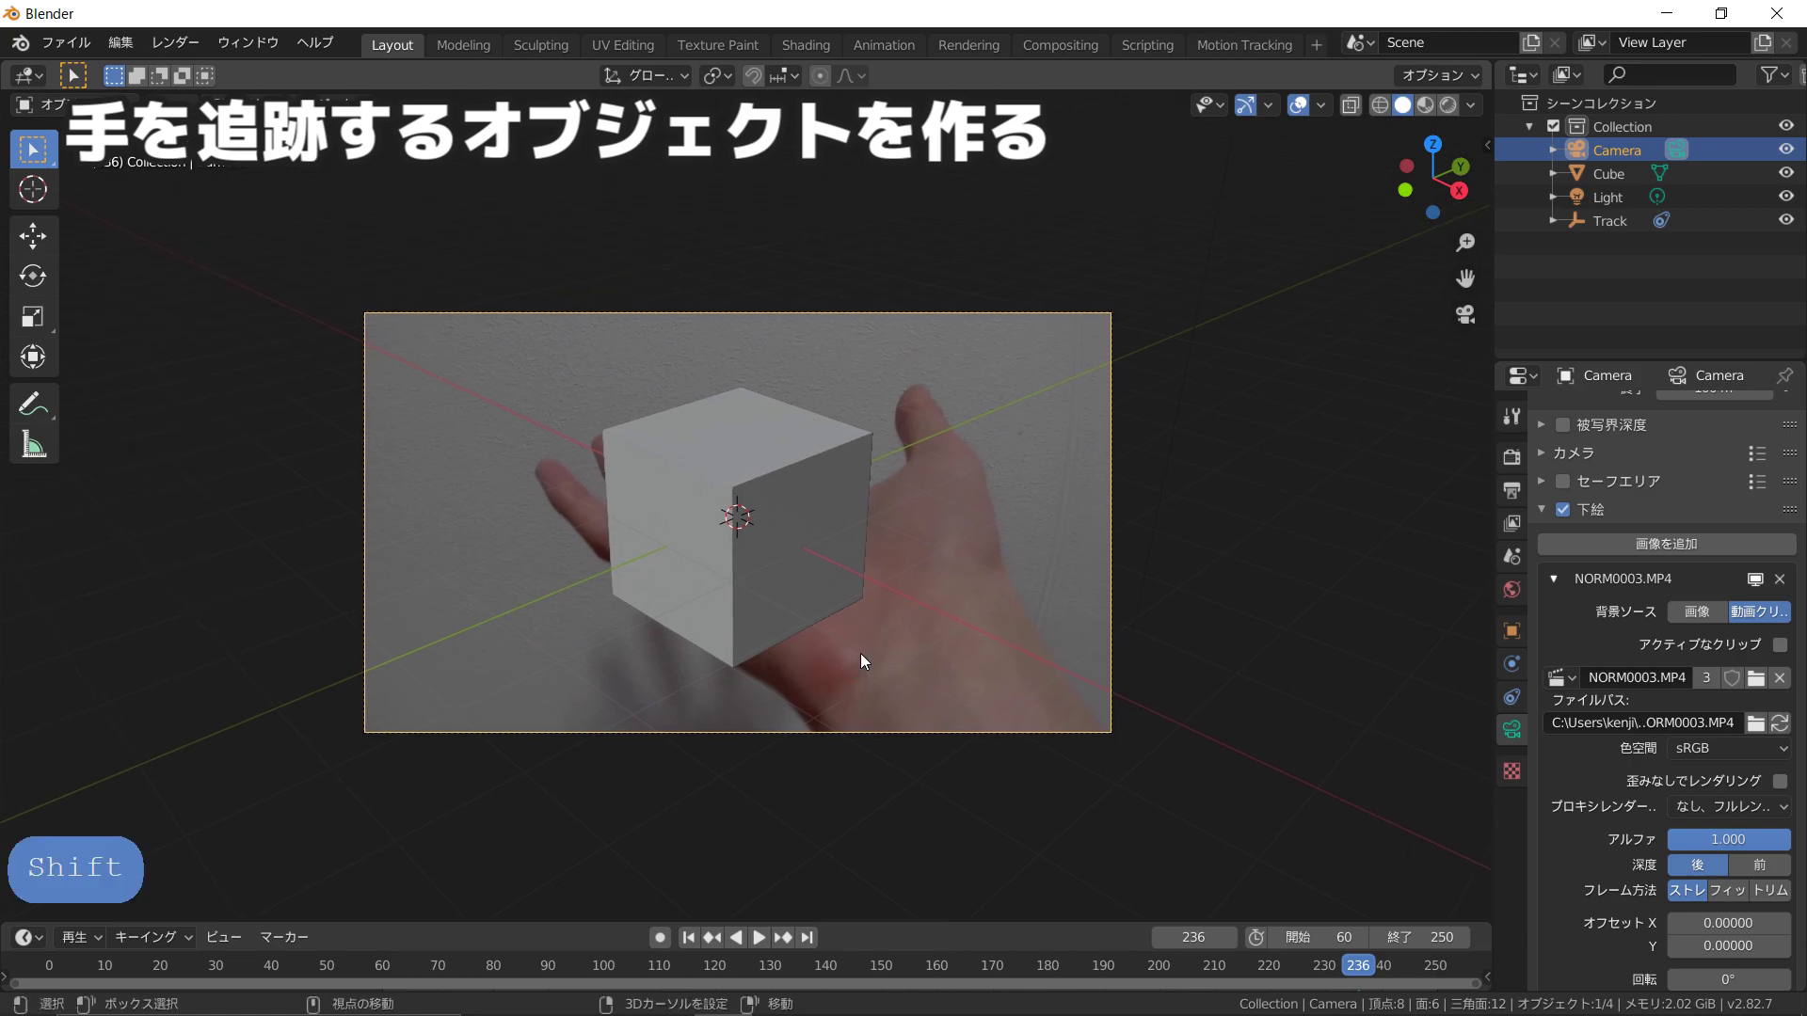
left_click(739, 525)
key("Tab")
key("ctrl+r")
left_click(665, 458)
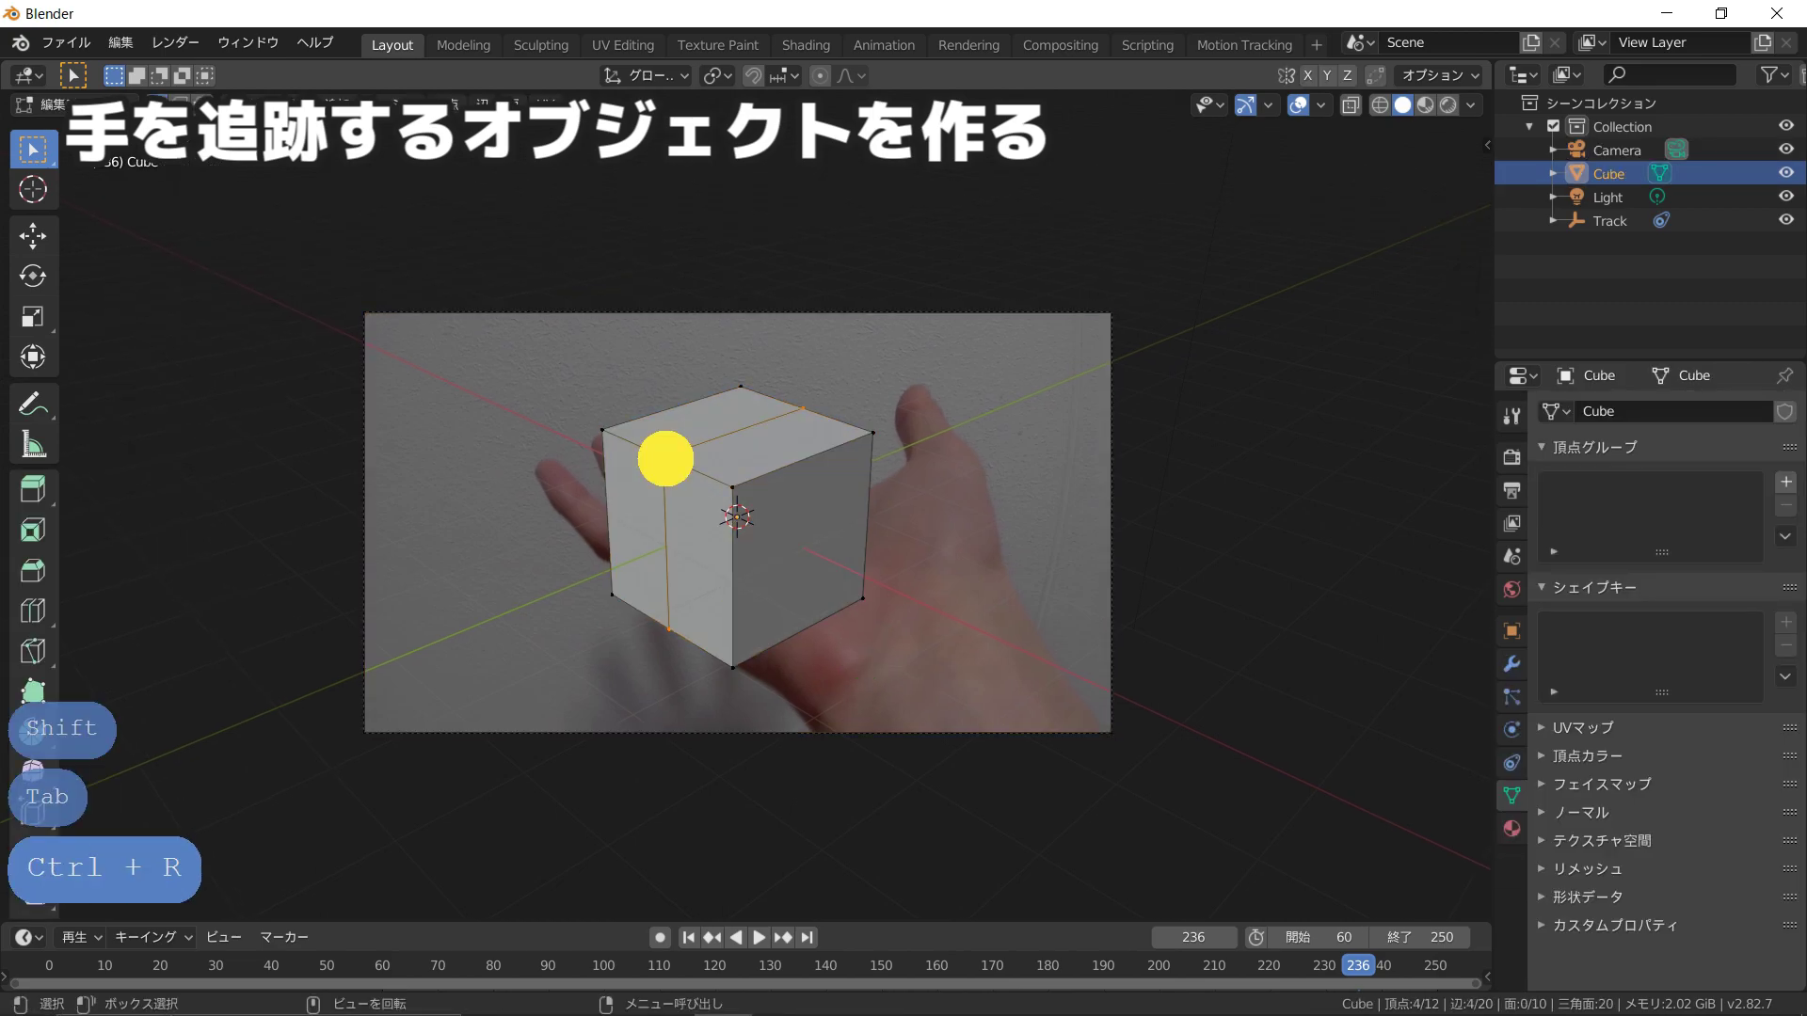
key("ctrl+r")
left_click(637, 536)
key("ctrl+r")
left_click(737, 451)
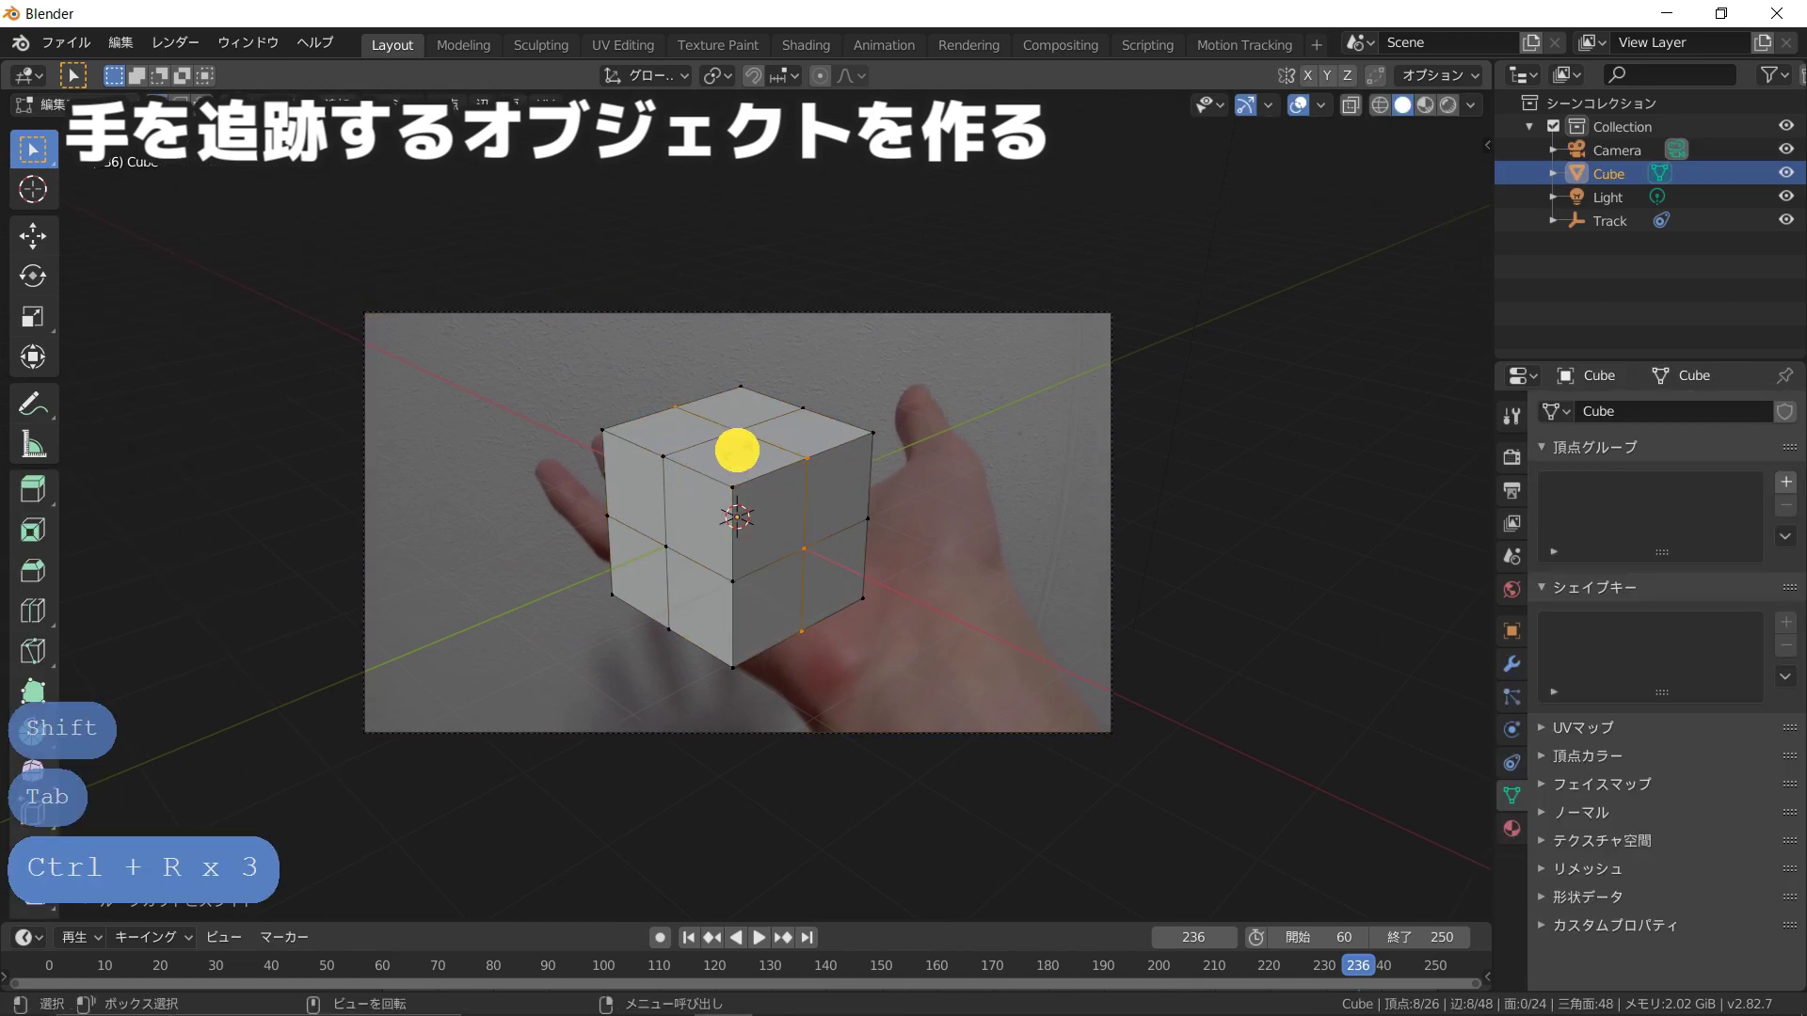
Step: Select the whole cube mesh and round it with To Sphere at a factor of 1
scroll(848, 534, "up", 1)
key("a")
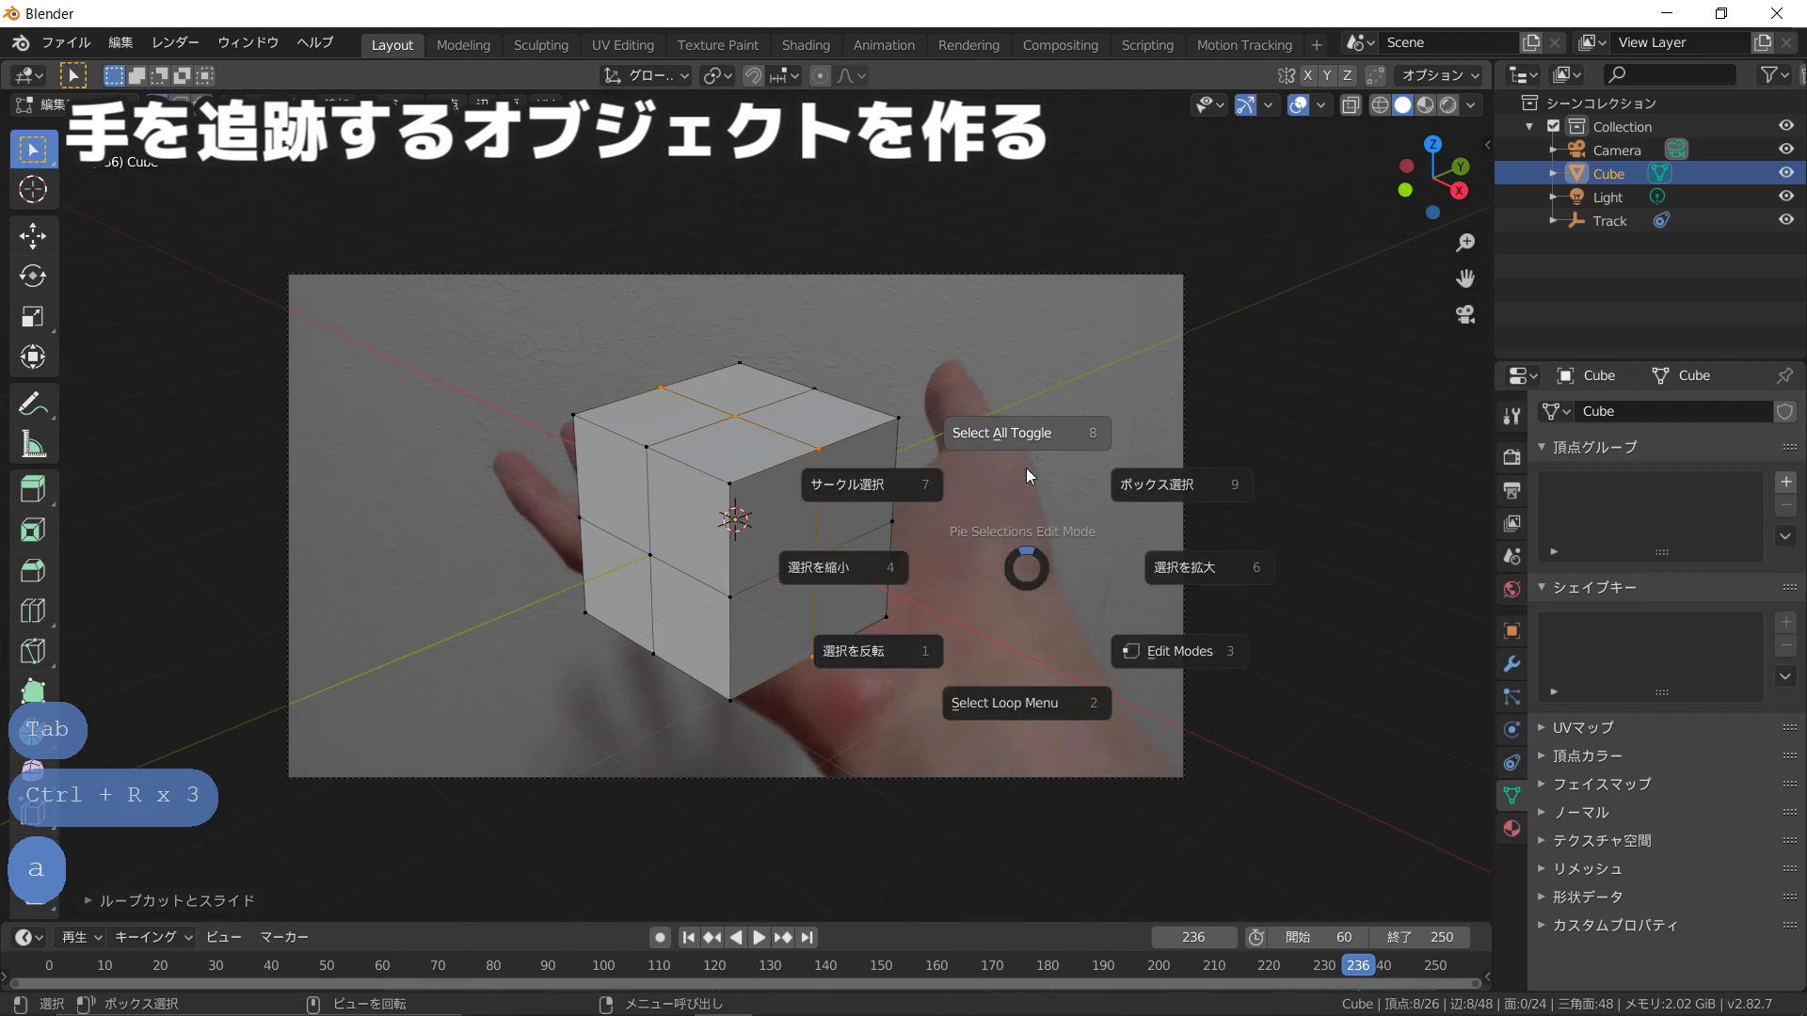
key("a")
key("a")
left_click(997, 349)
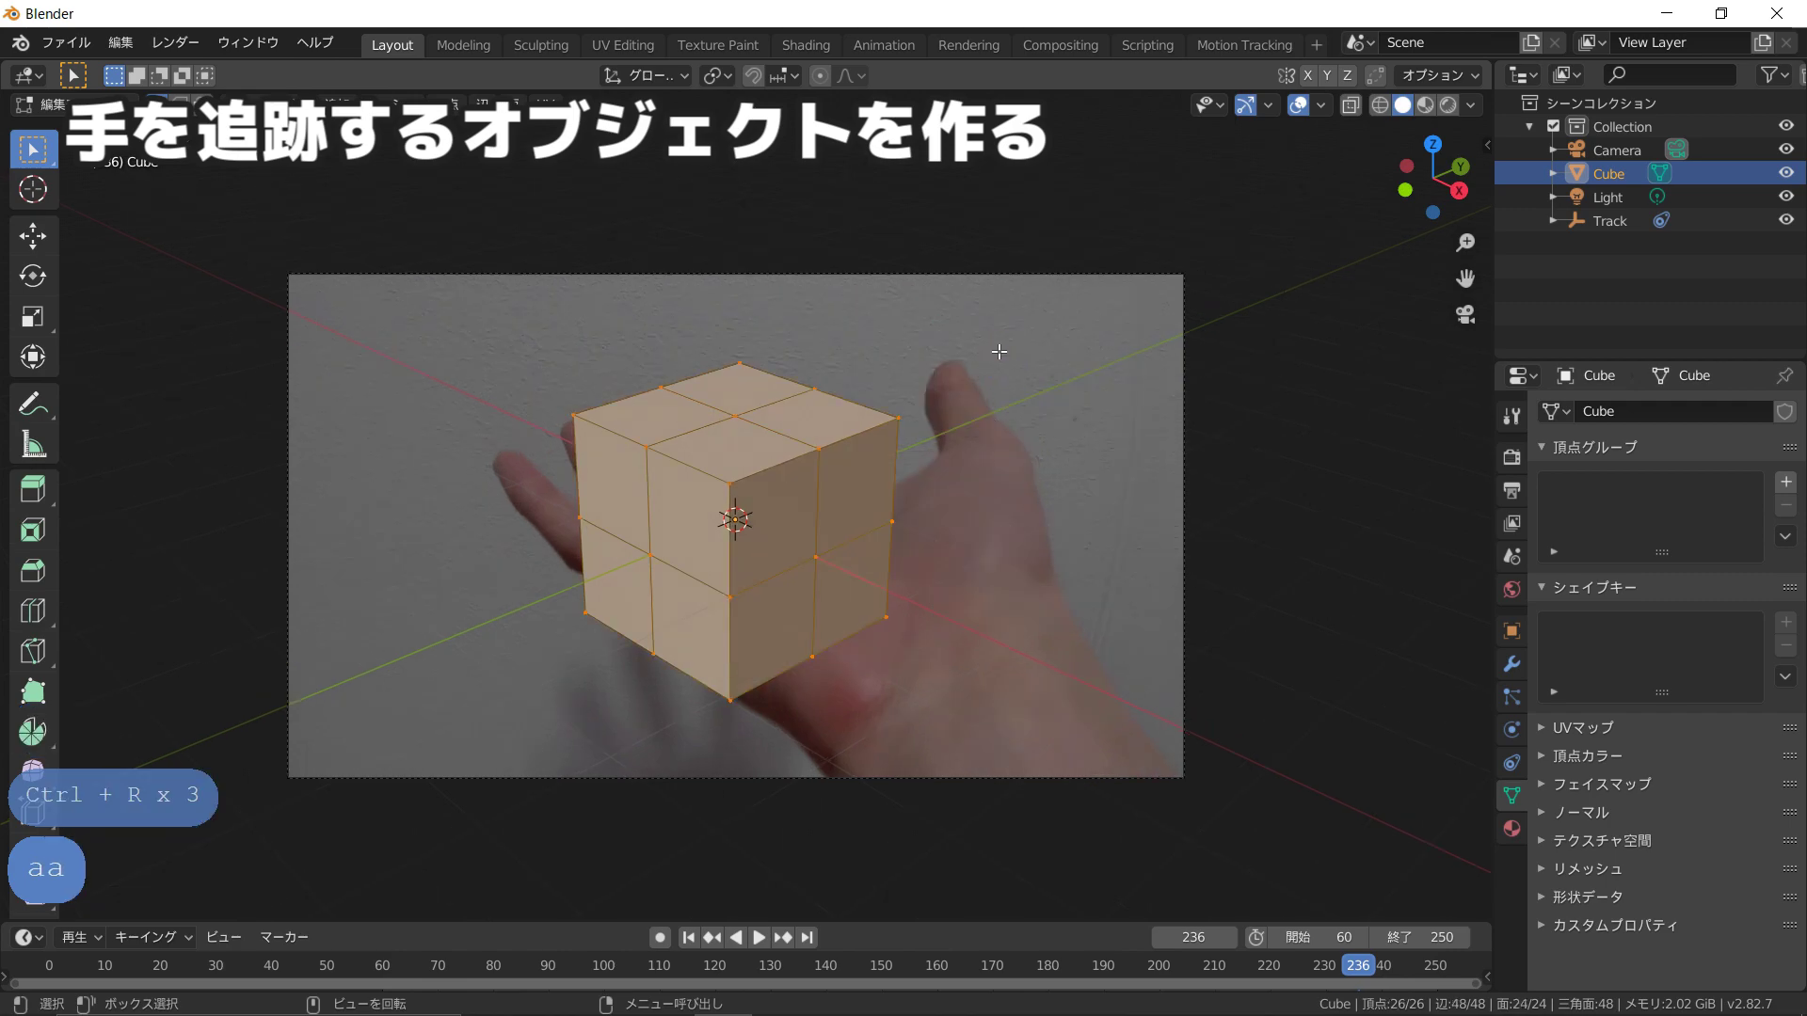
scroll(1041, 449, "down", 2)
key("shift+alt+s")
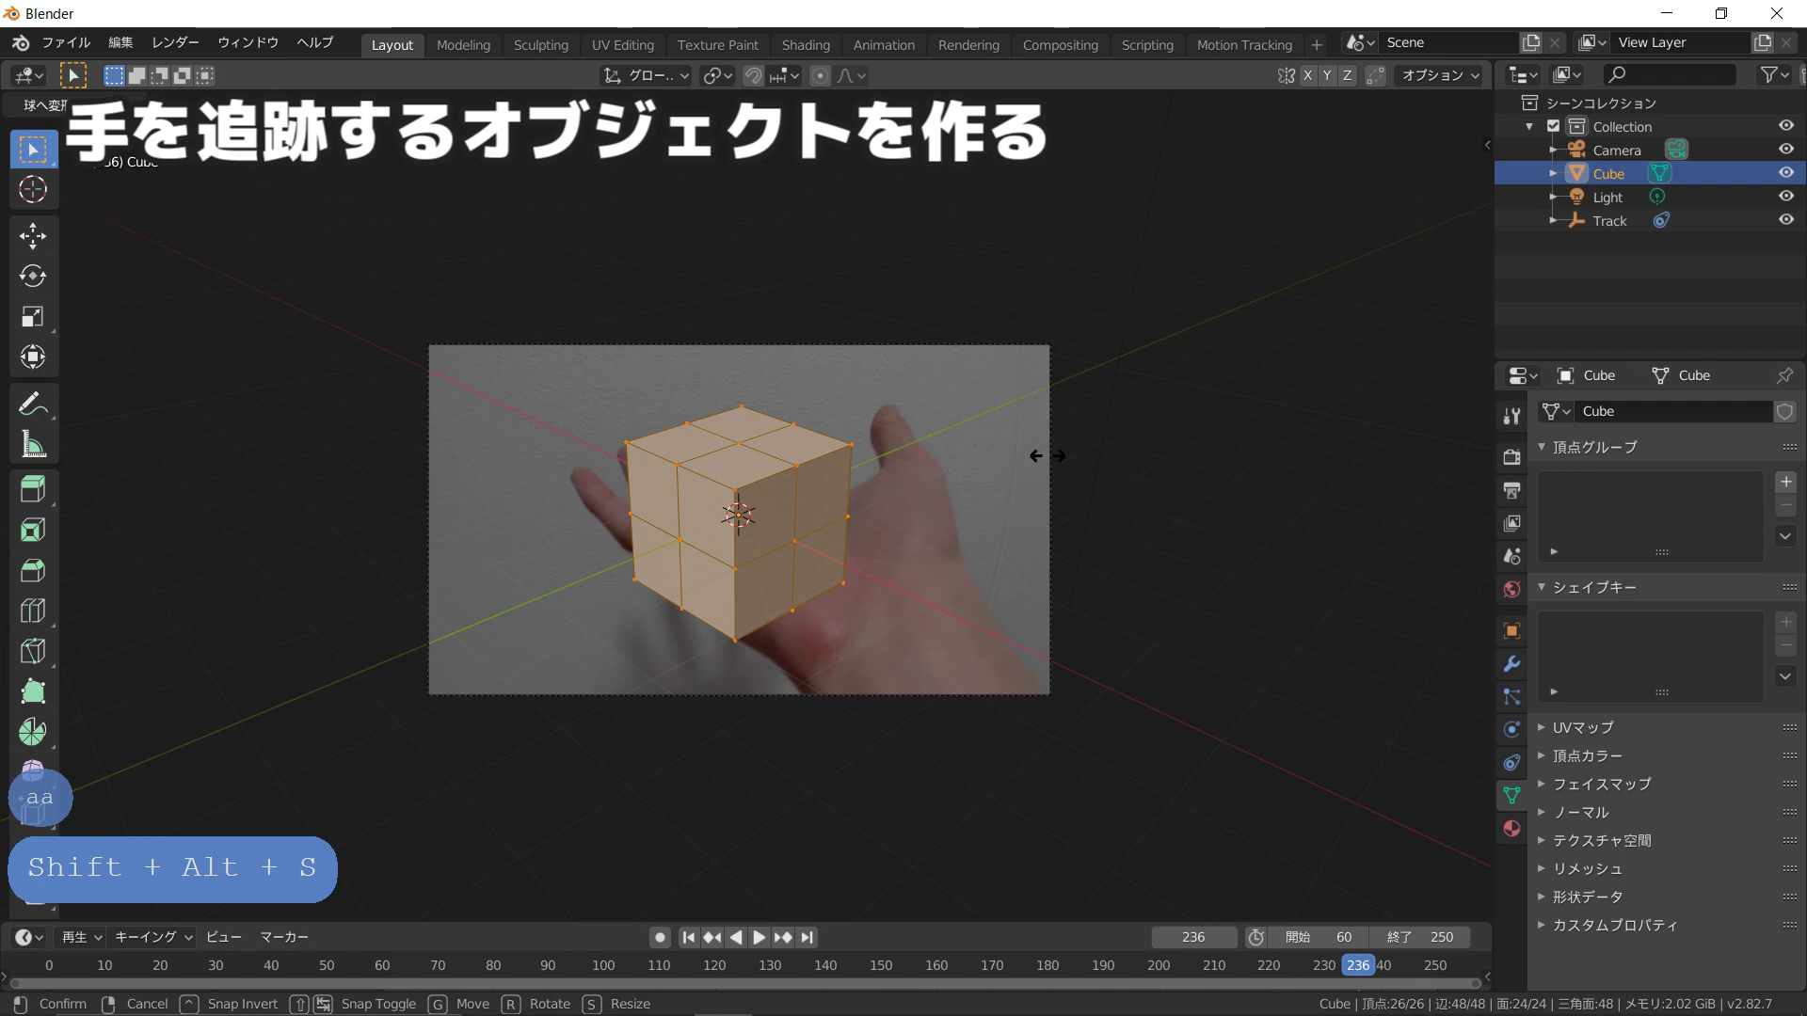
key("1")
key("Return")
key("Tab")
mouse_move(1052, 463)
middle_mouse_down()
mouse_move(931, 476)
mouse_move(972, 447)
middle_mouse_up()
key("Tab")
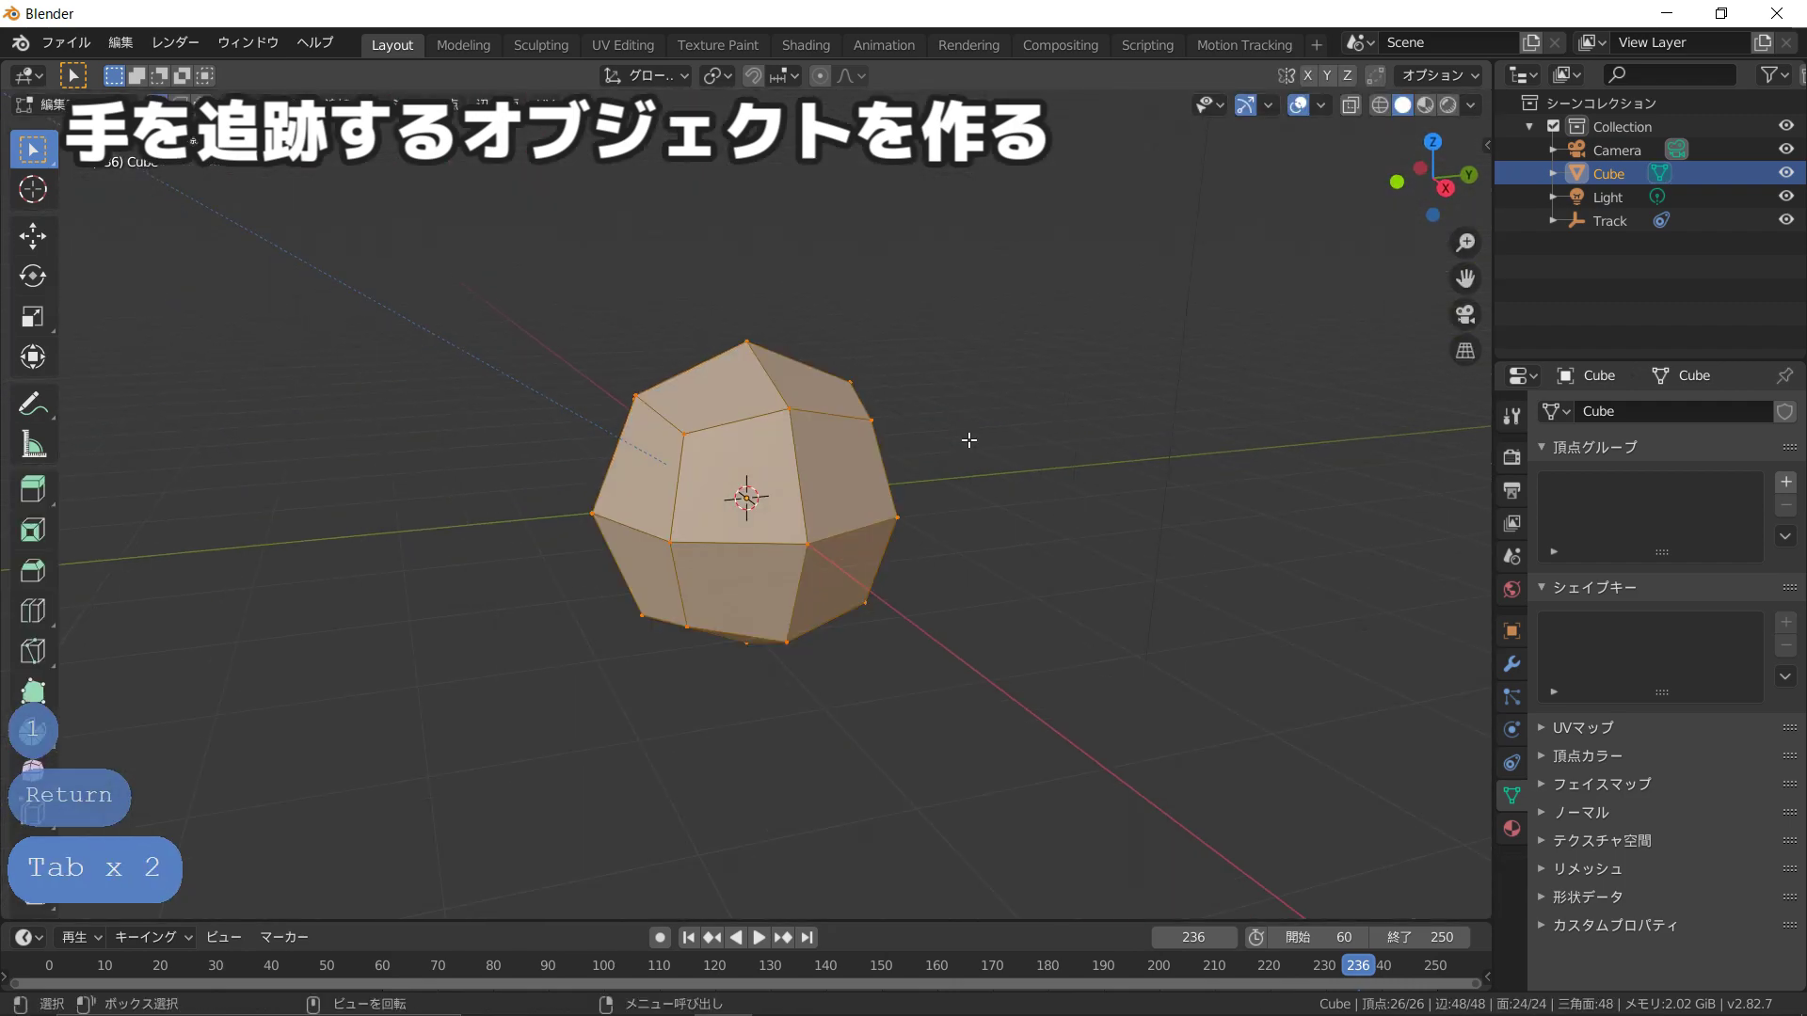
Step: Add a level 2 Subdivision Surface modifier to the rounded cube in Object Mode and apply it
key("Tab")
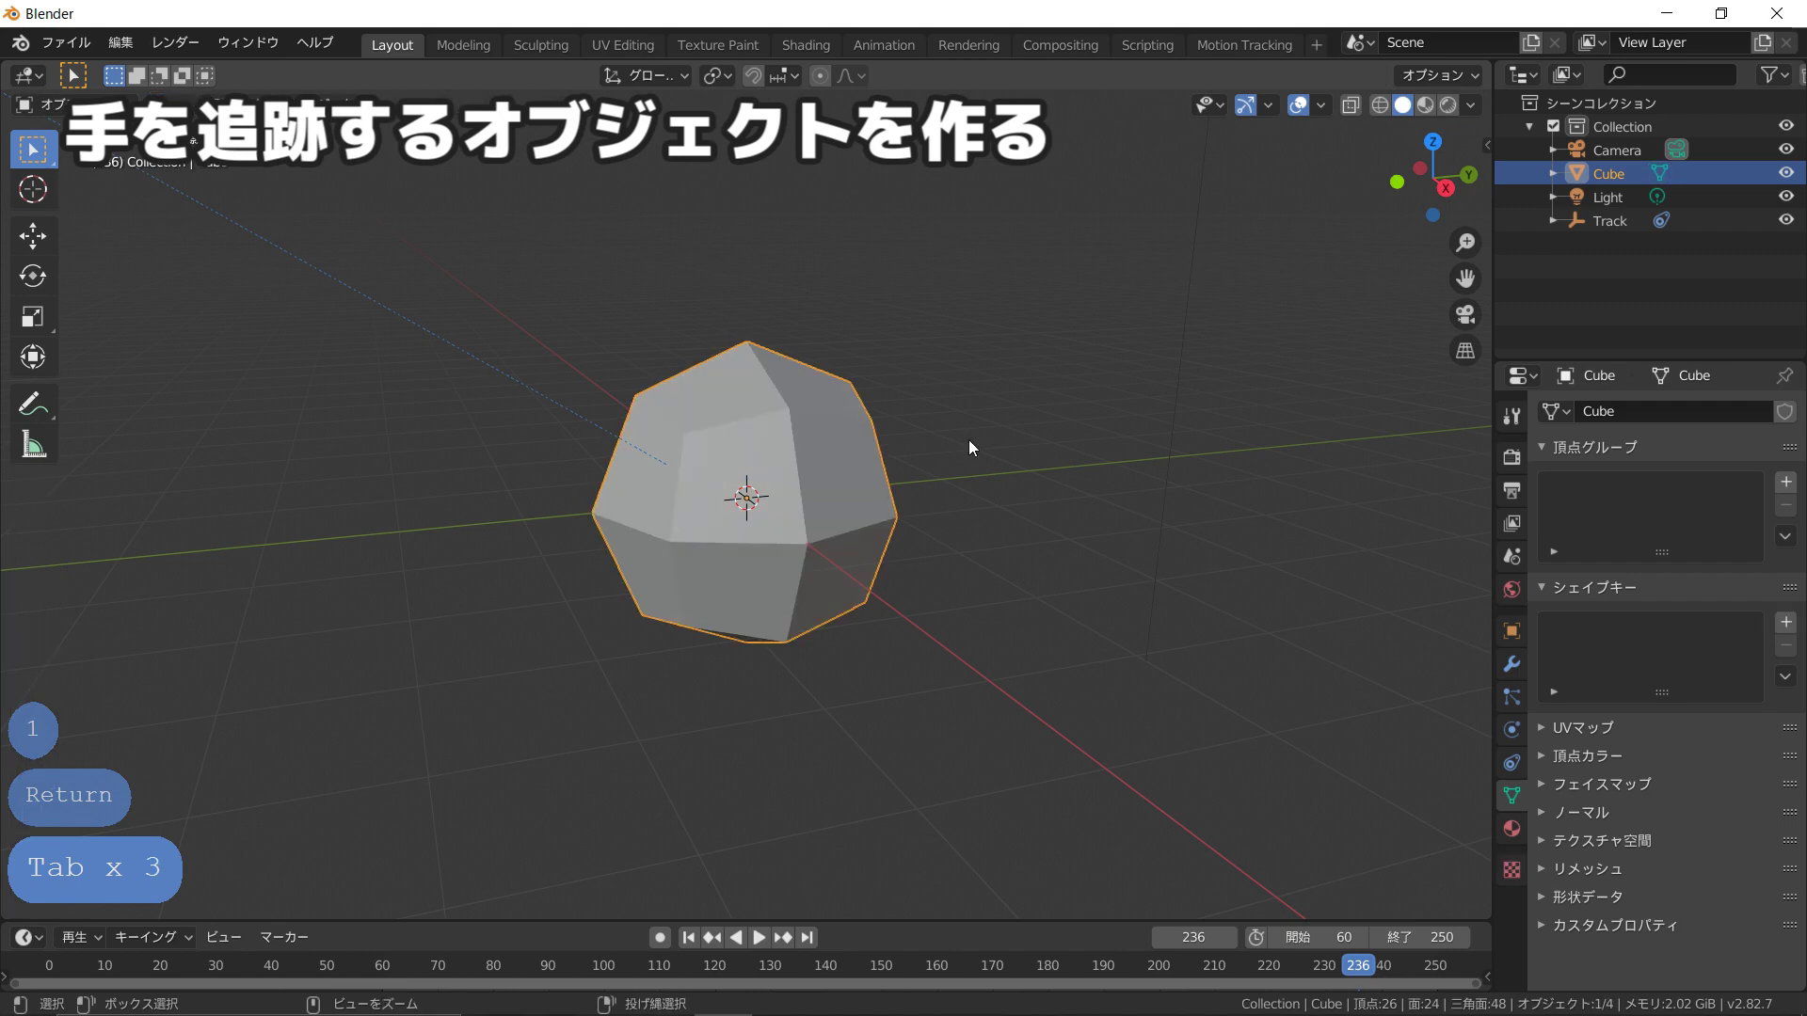
key("ctrl+2")
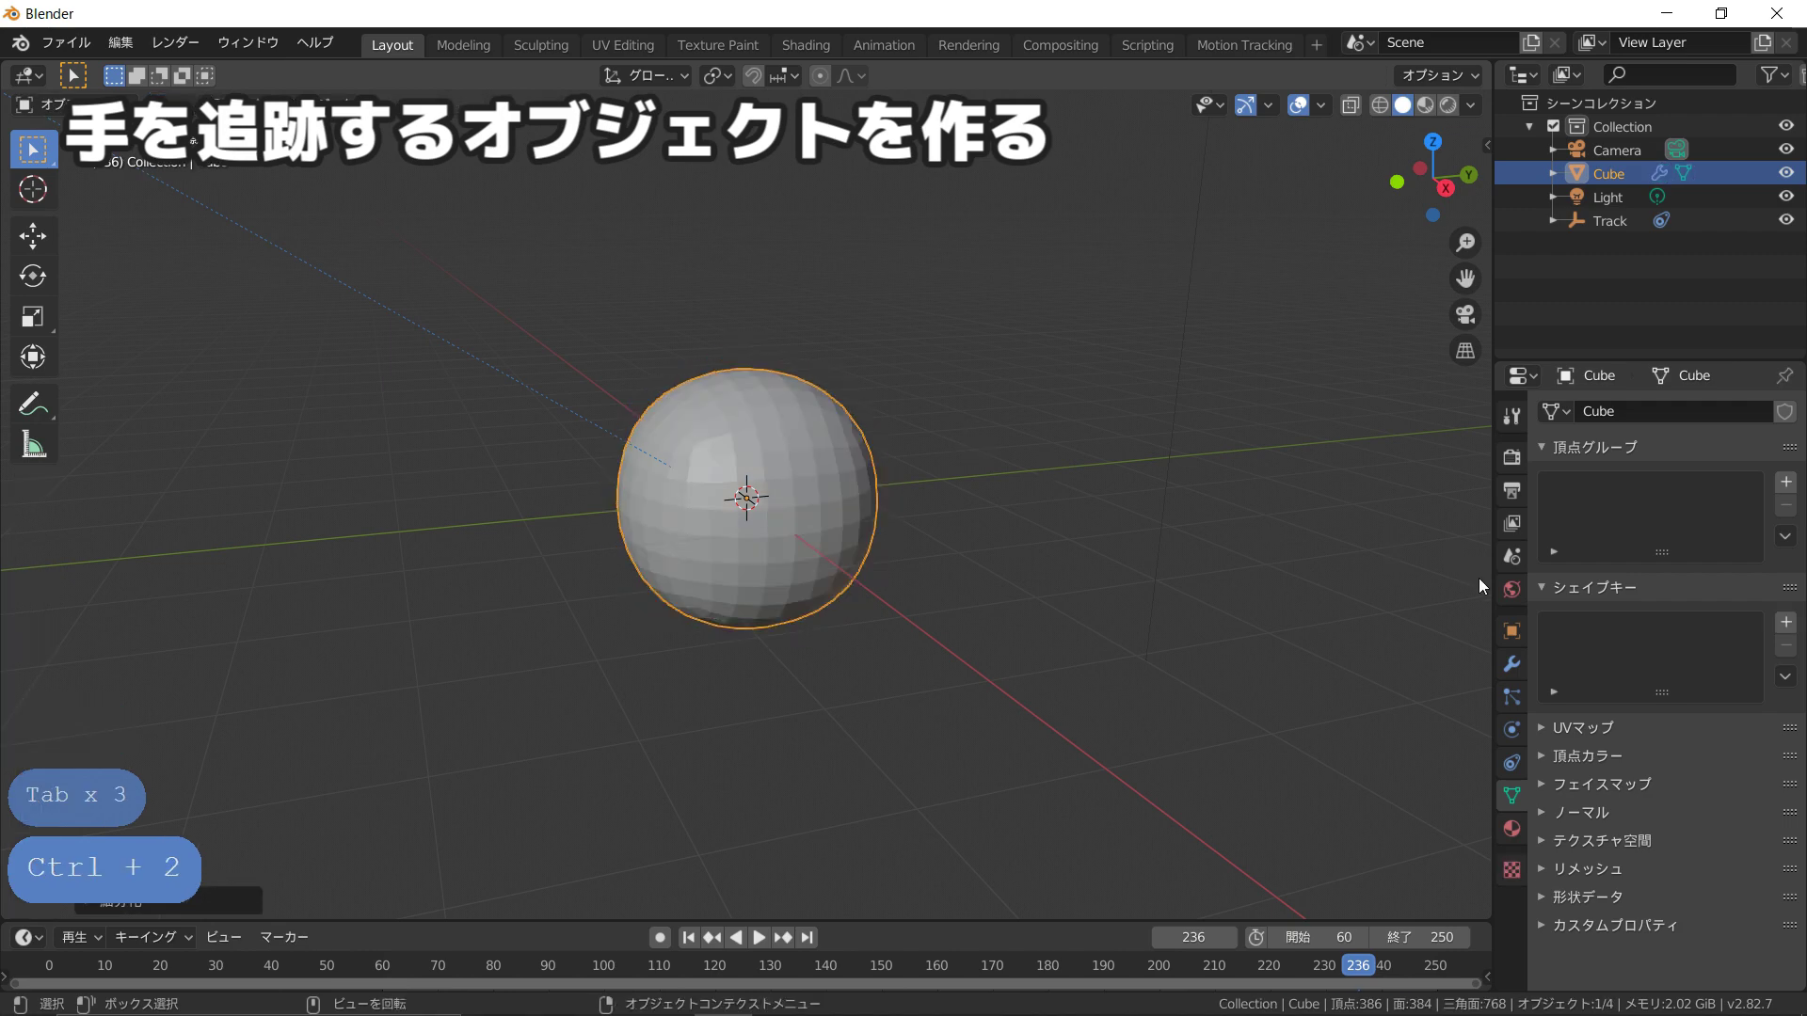
left_click(1512, 663)
left_click(1604, 475)
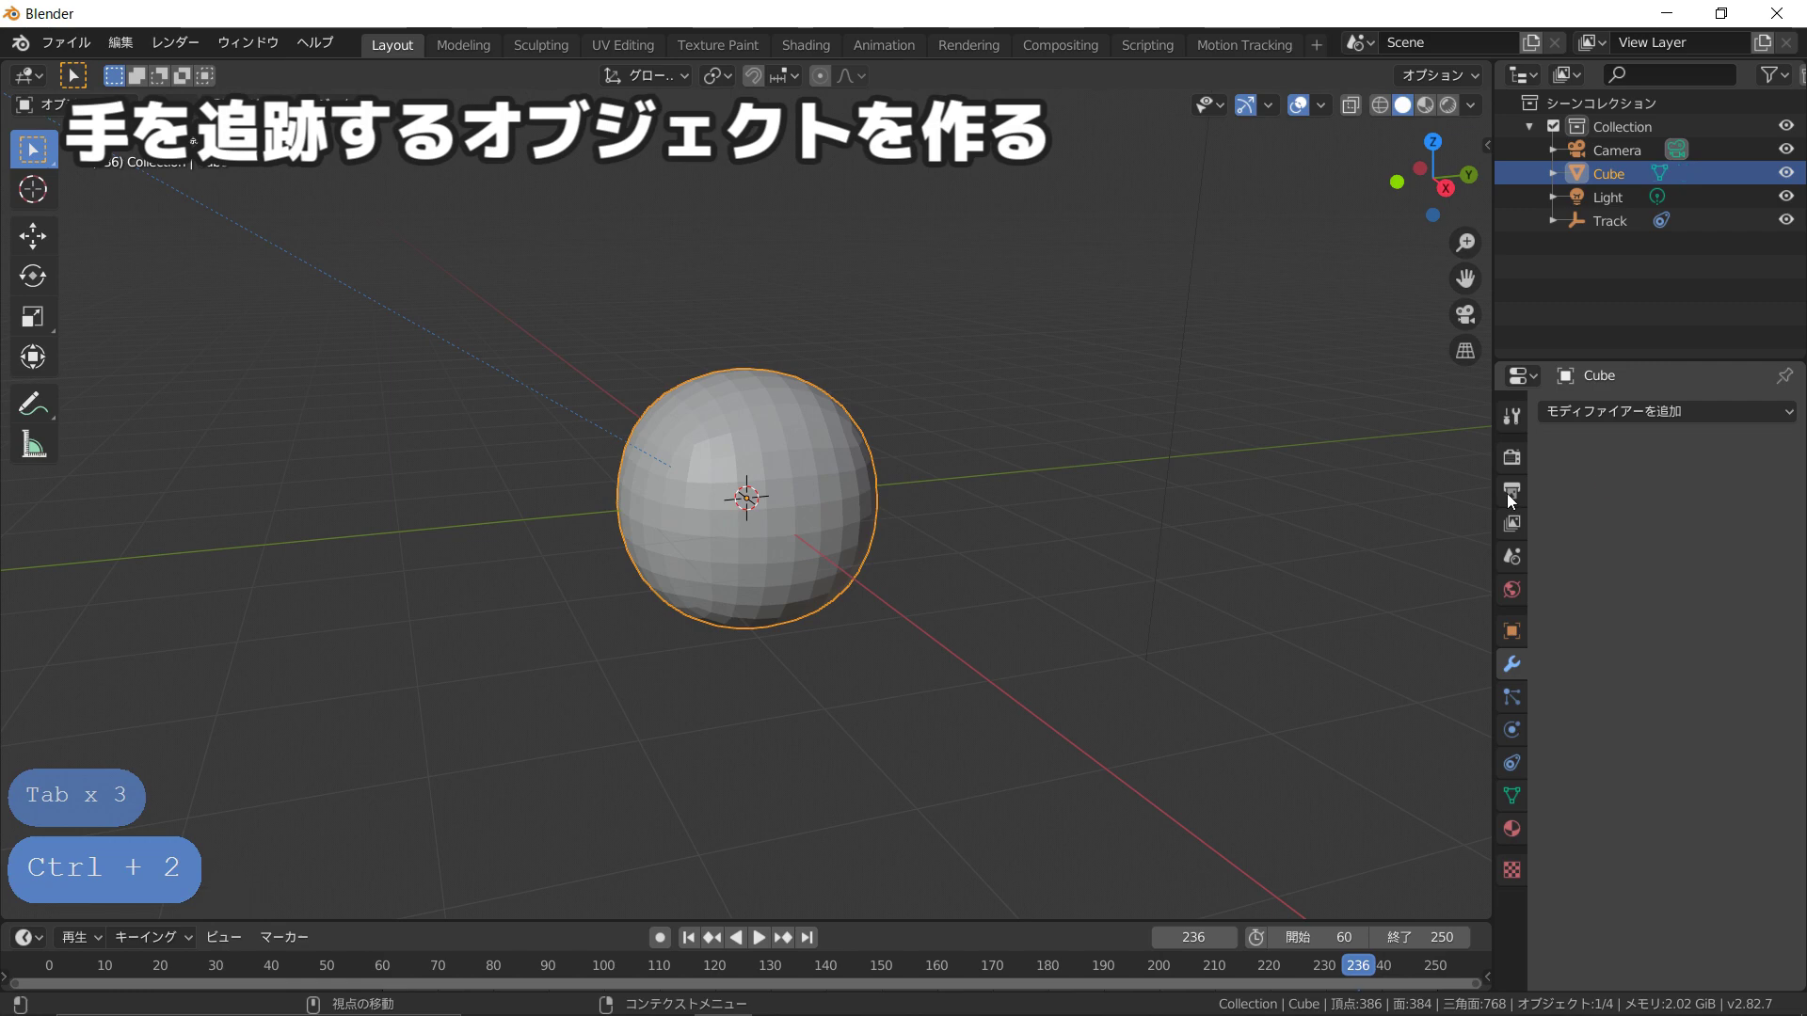
Step: Apply To Sphere with a factor of 1 to the entire subdivided mesh and return to Object Mode
key("Tab")
key("shift+alt+s")
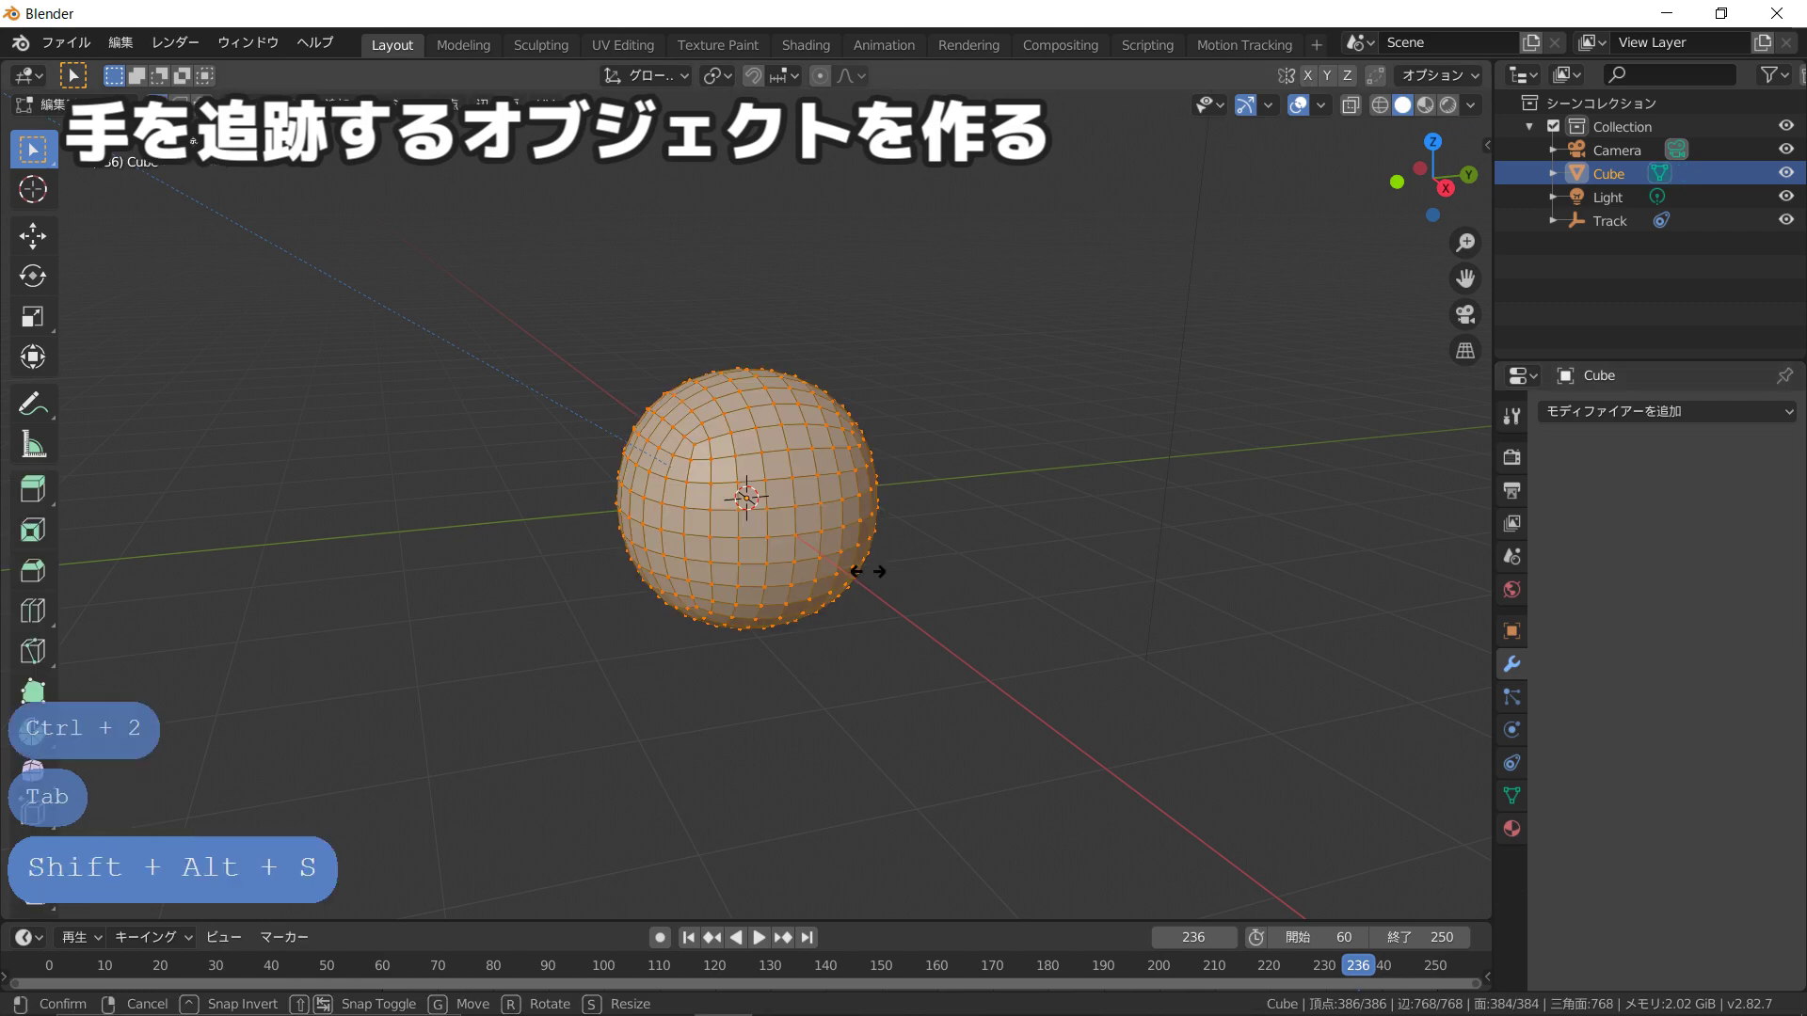
key("1")
key("Return")
key("Tab")
middle_click_drag(869, 579, 944, 572)
key("z")
left_click(1049, 563)
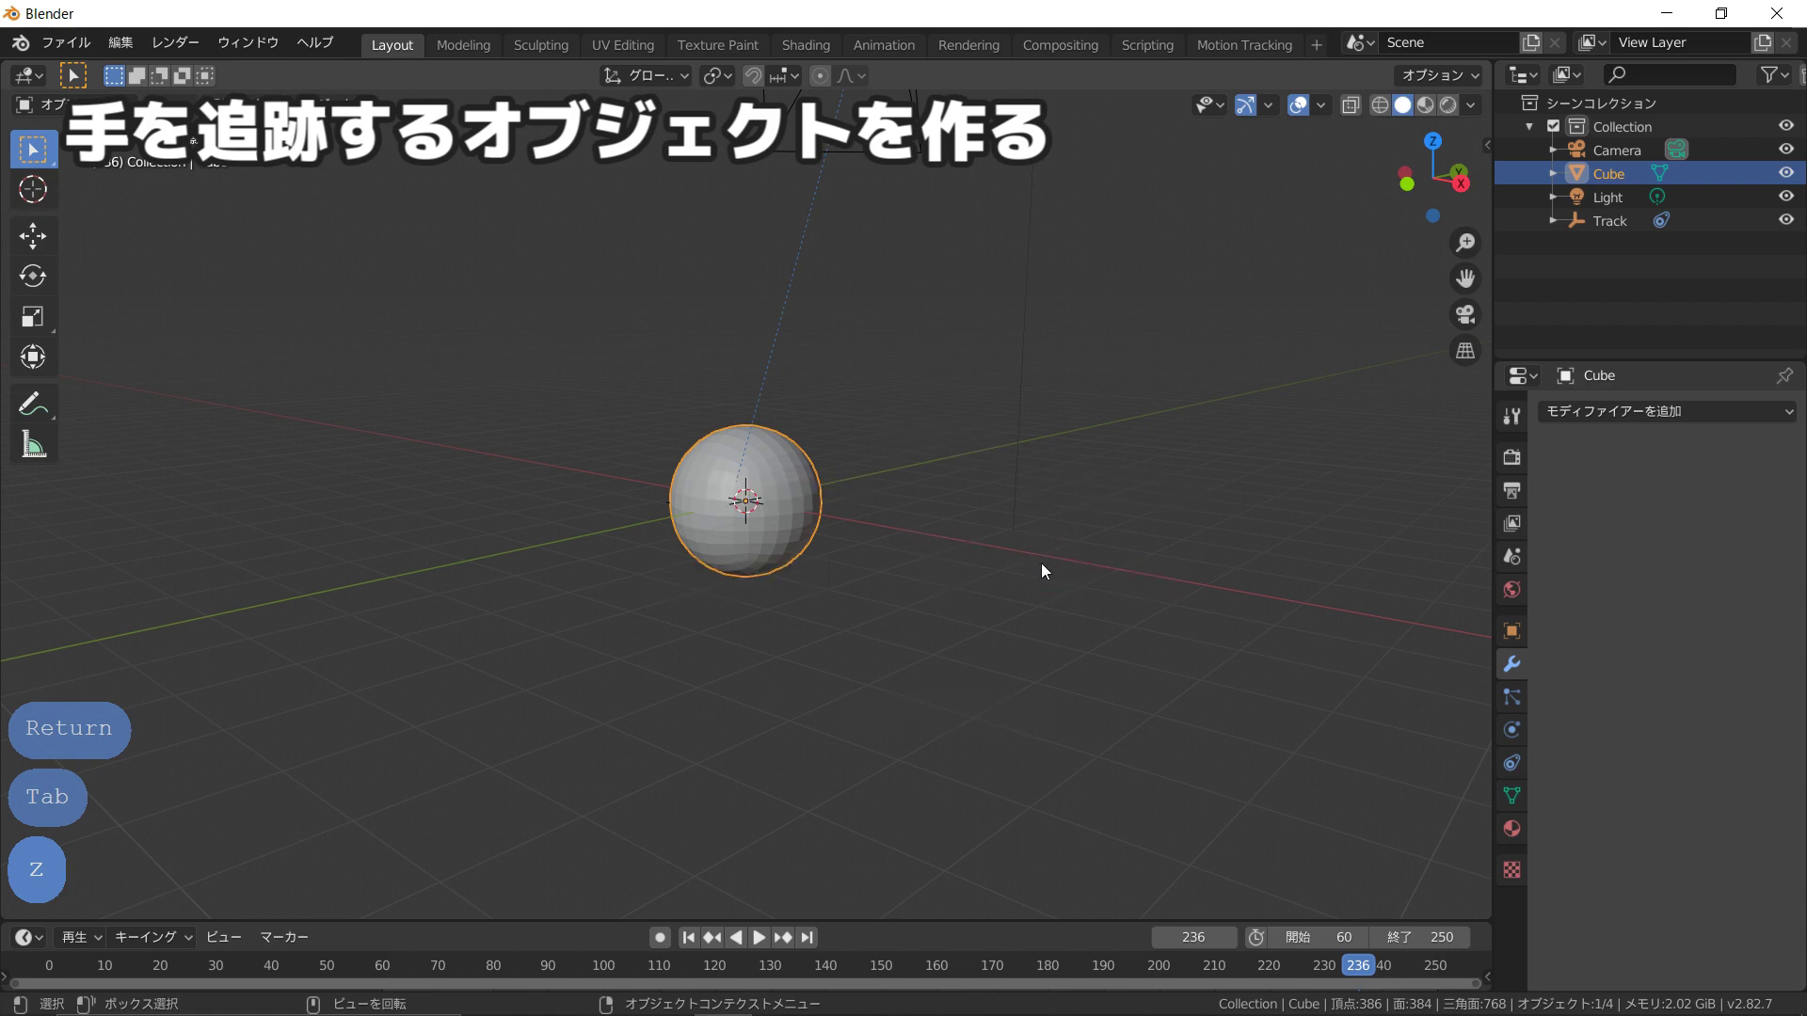
Step: Duplicate the sphere and place the copy far from the original along the negative X axis
key("shift+d")
key("x")
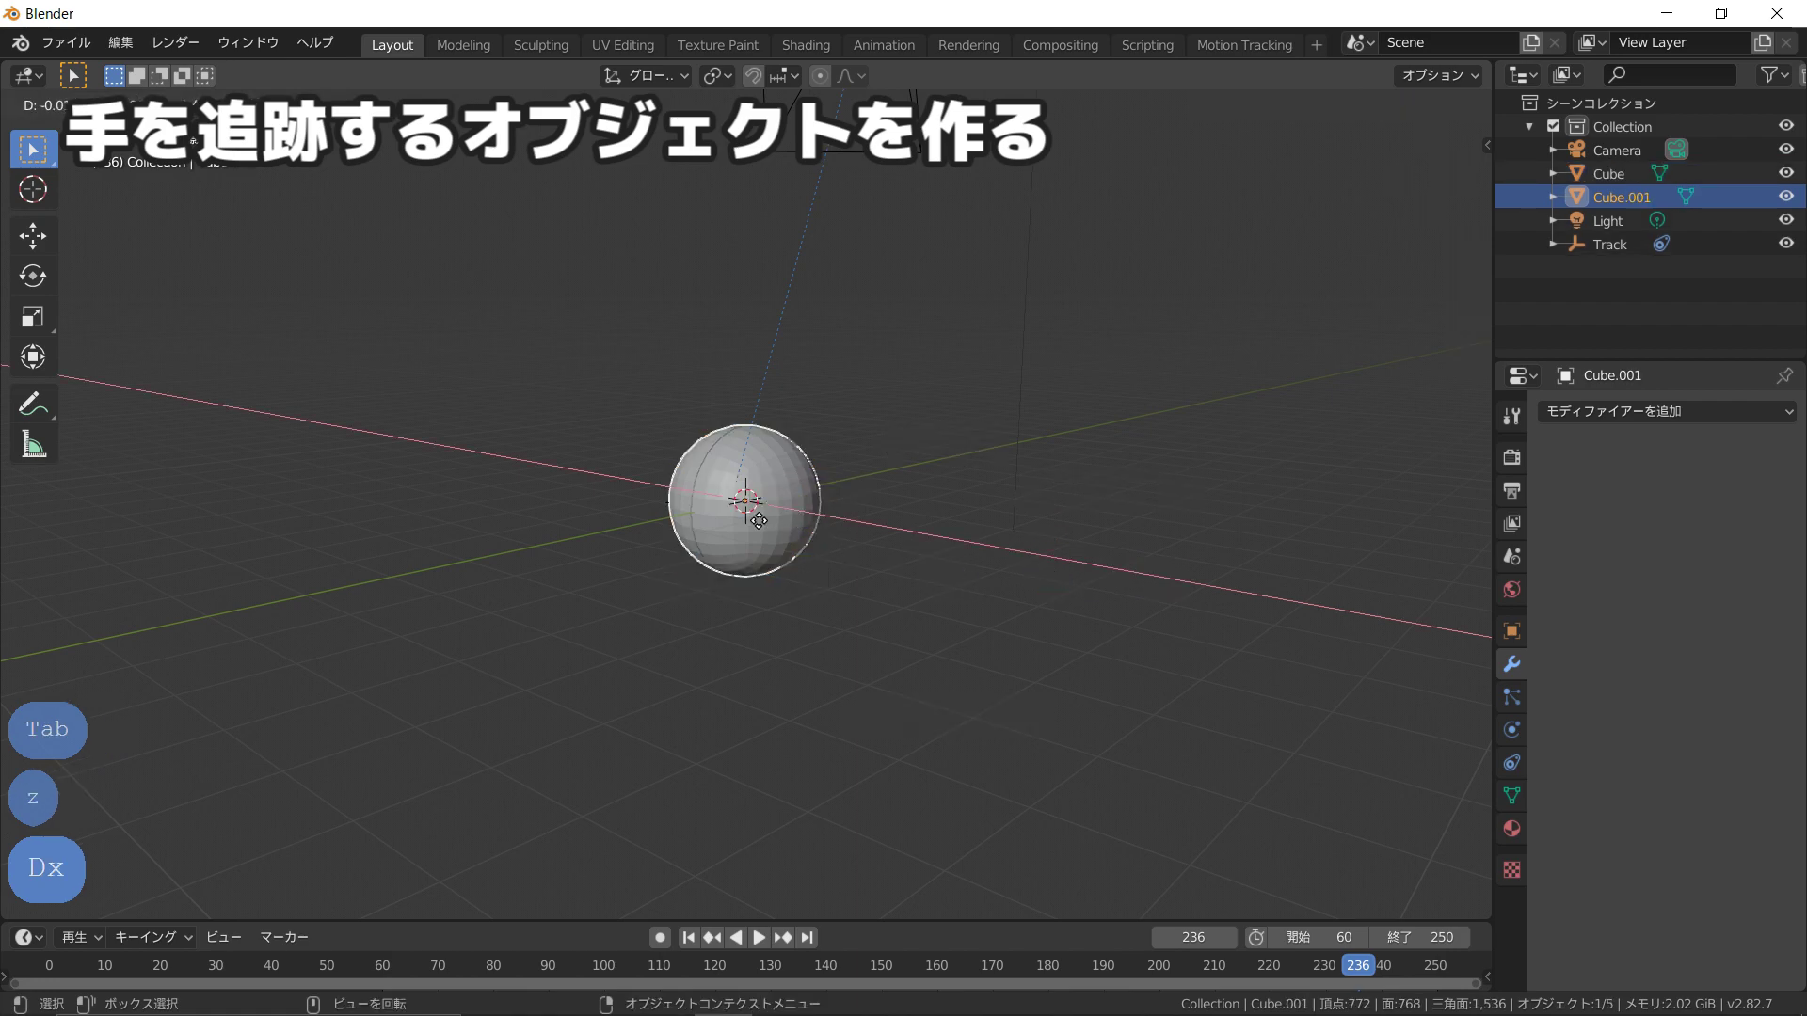
left_click(83, 651)
middle_click_drag(82, 651, 617, 636)
scroll(612, 636, "down", 3)
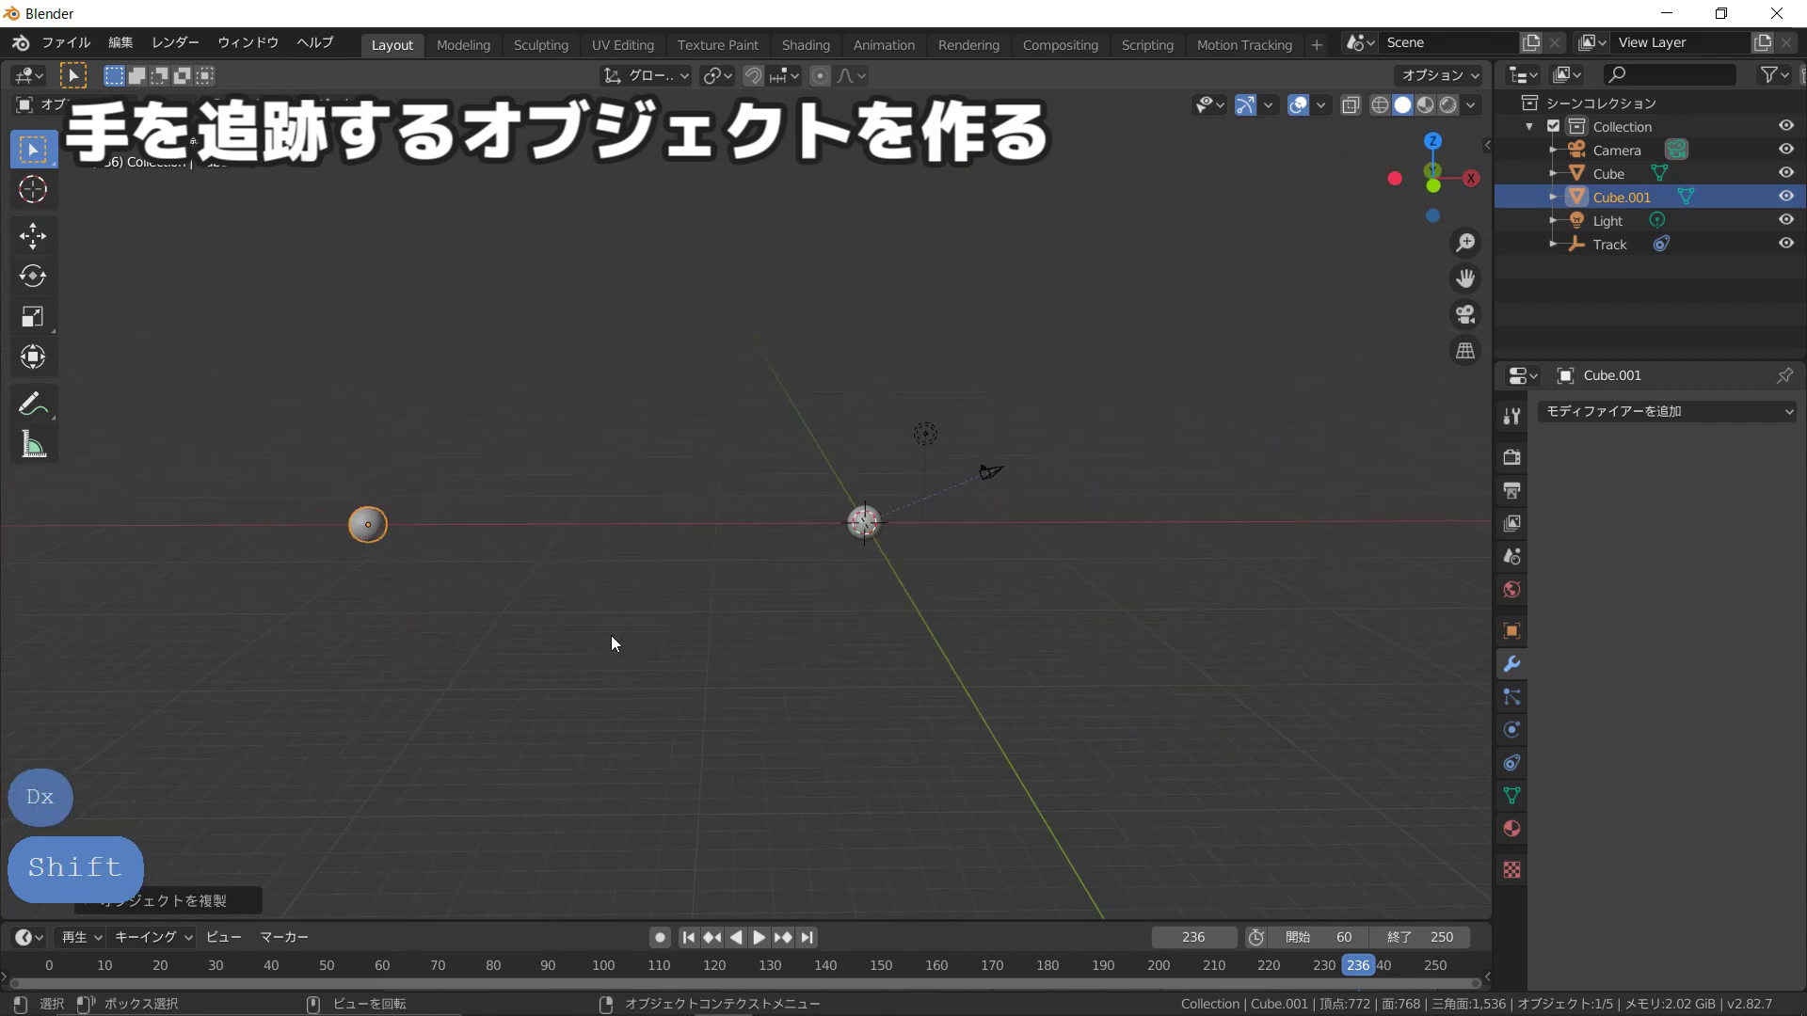
Step: Change the surface shader of the duplicated sphere's material to Emission (放射)
left_click(1511, 828)
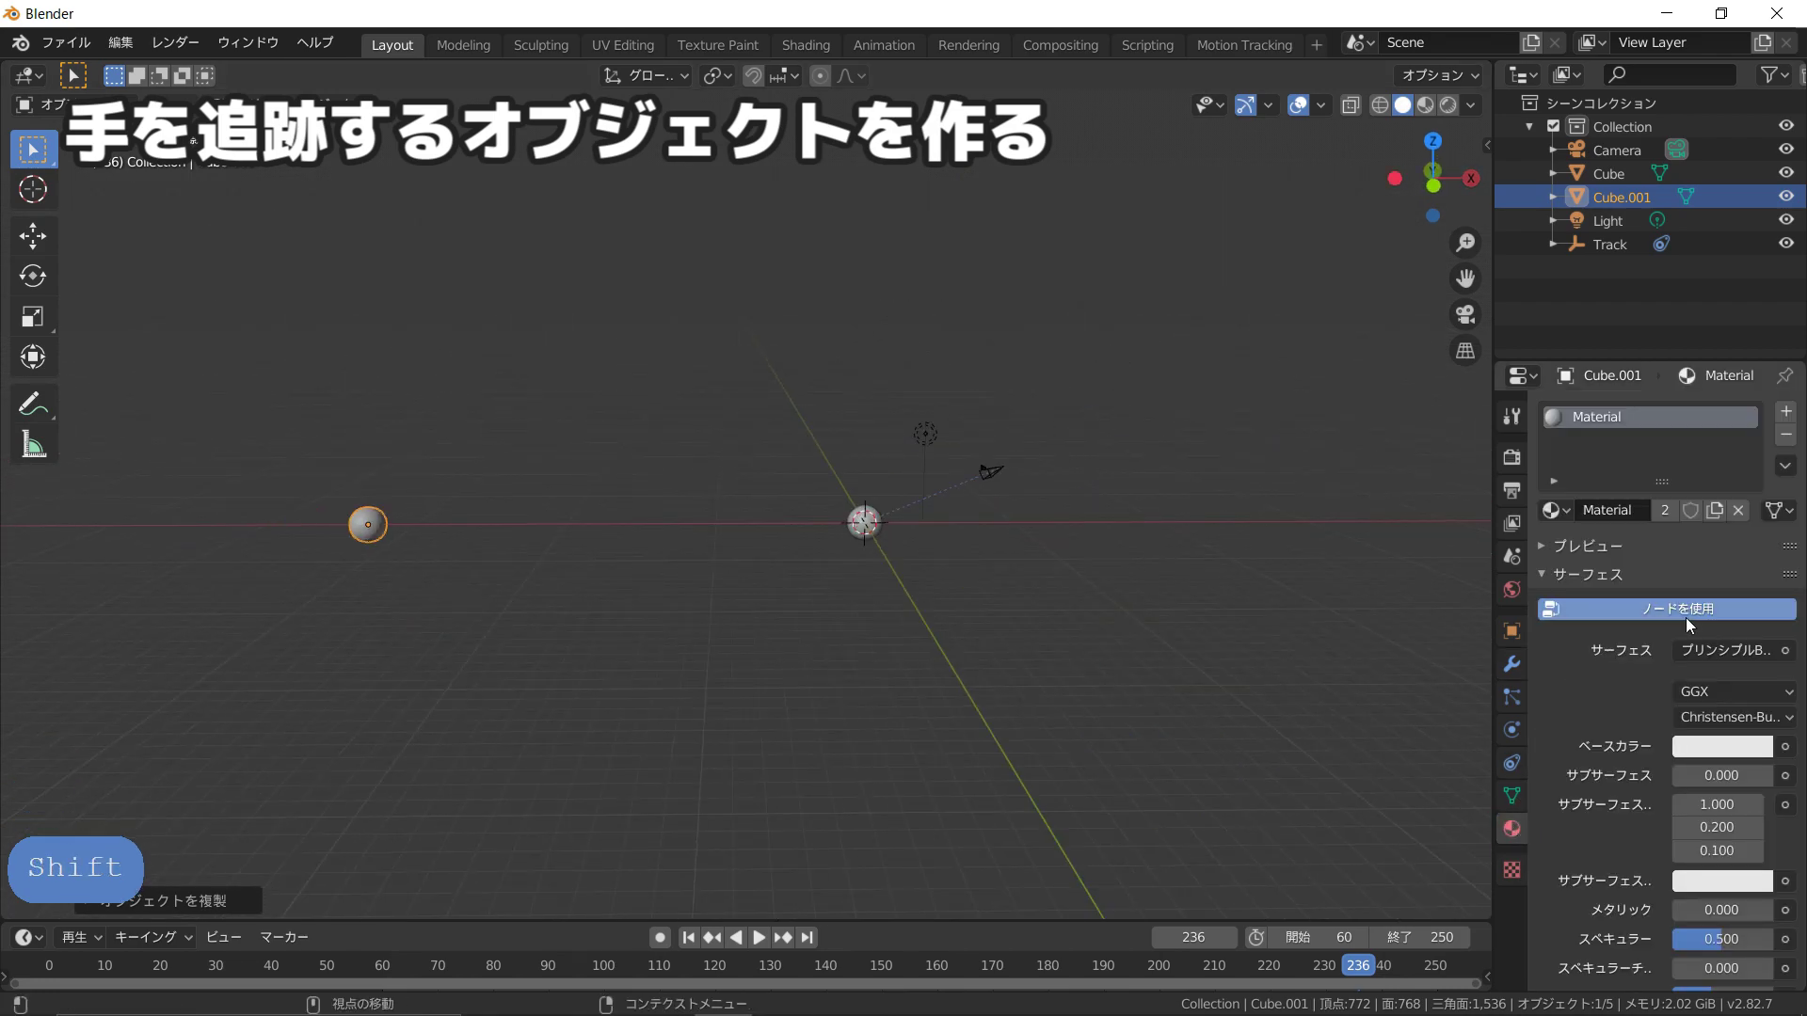
left_click(1709, 651)
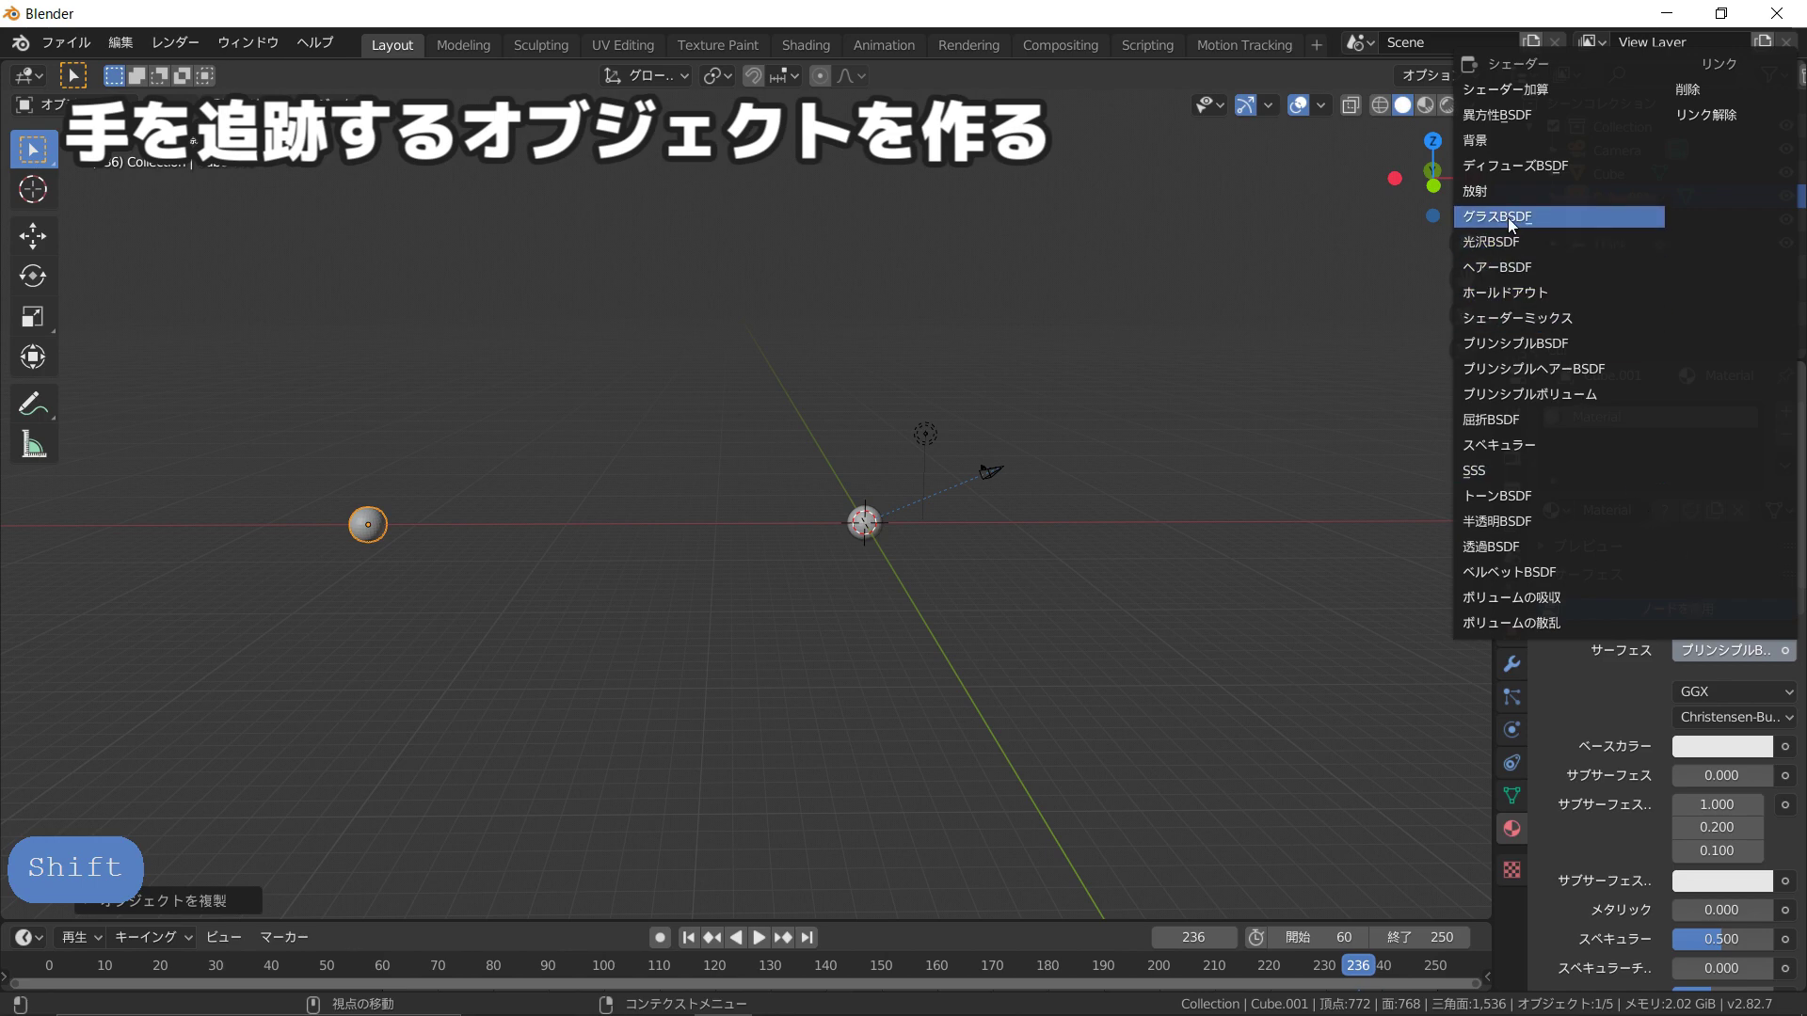
left_click(1496, 192)
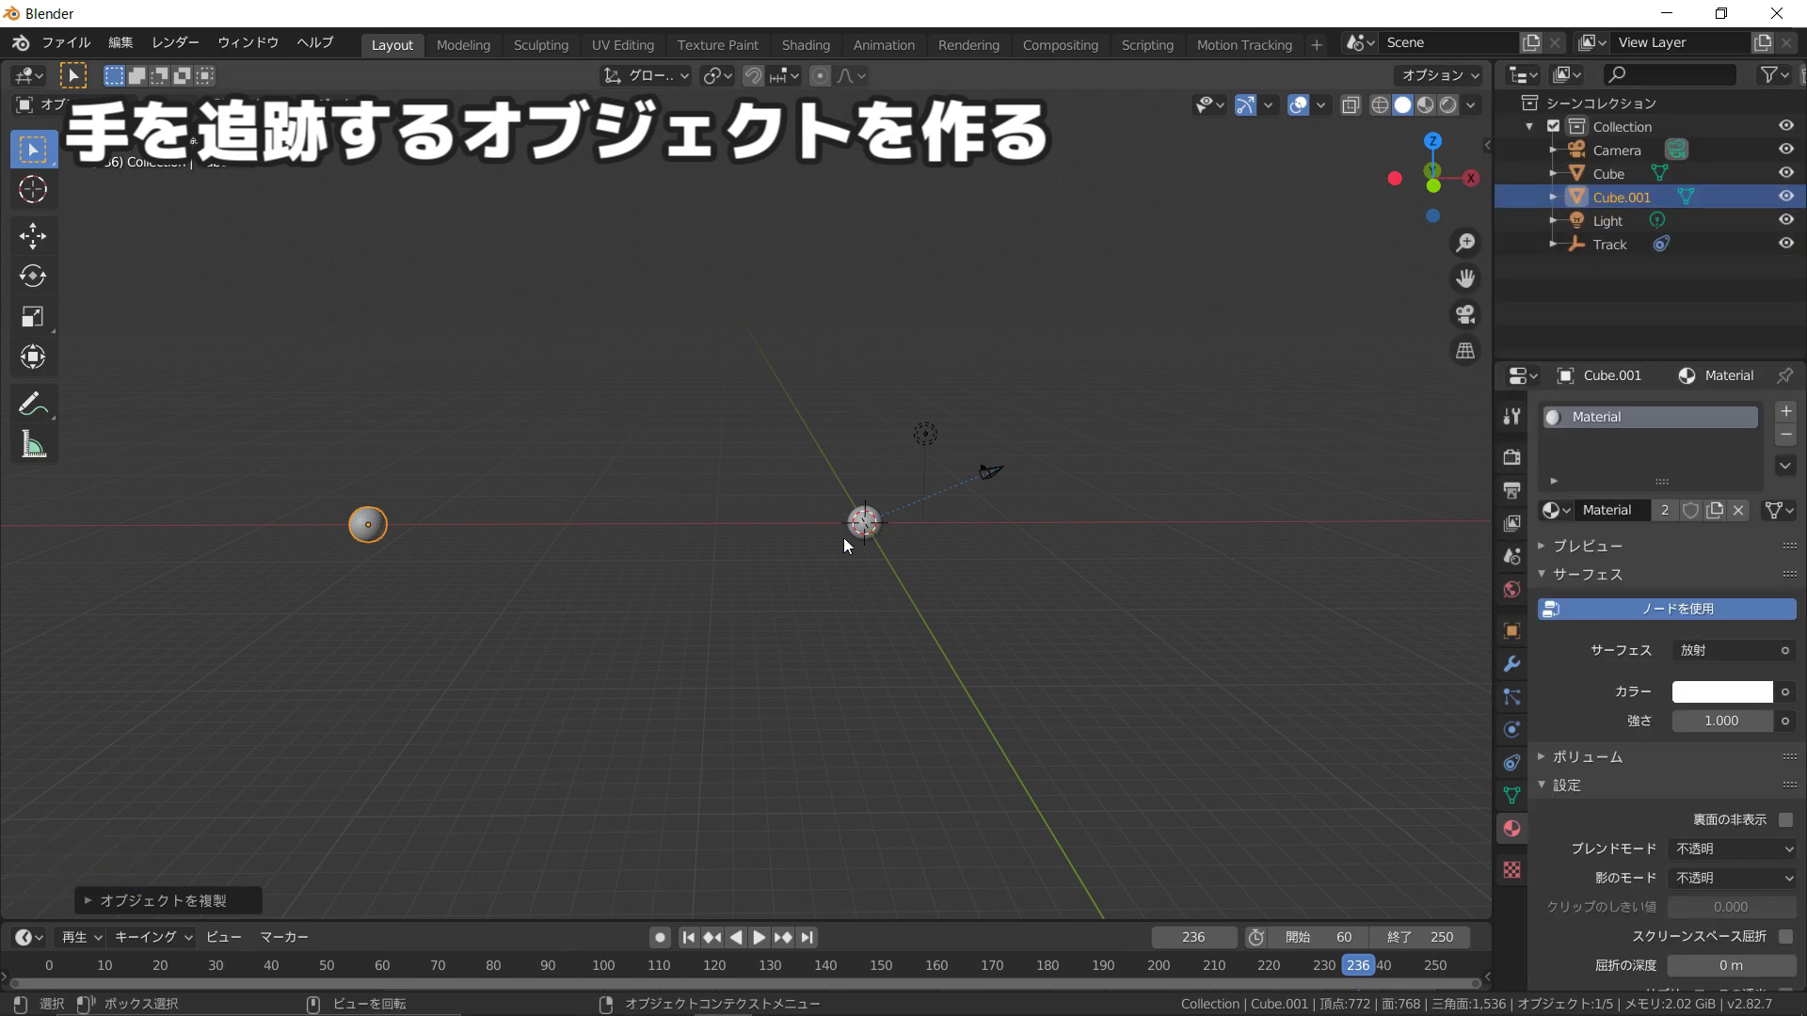
Step: Select the original sphere at the world origin and add a particle system to it
scroll(952, 515, "up", 7)
middle_click_drag(838, 511, 479, 501, "shift")
scroll(721, 555, "up", 1)
scroll(721, 562, "up", 2)
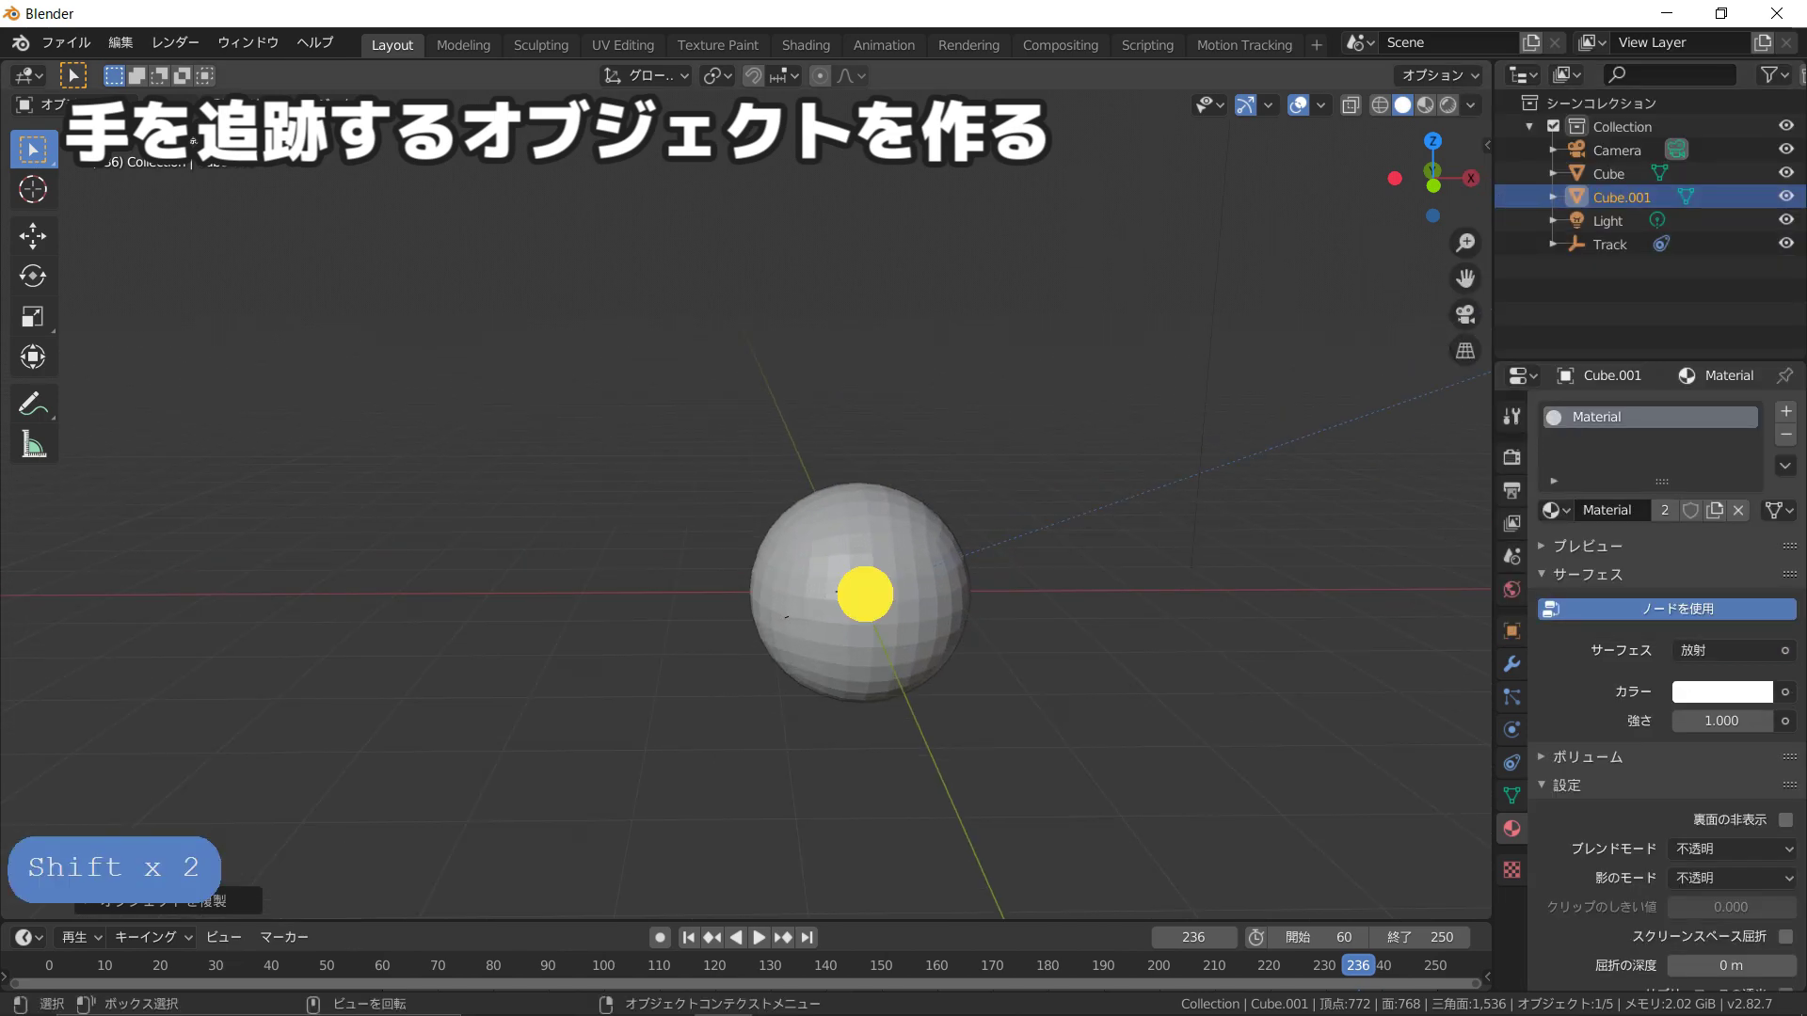
left_click(859, 593)
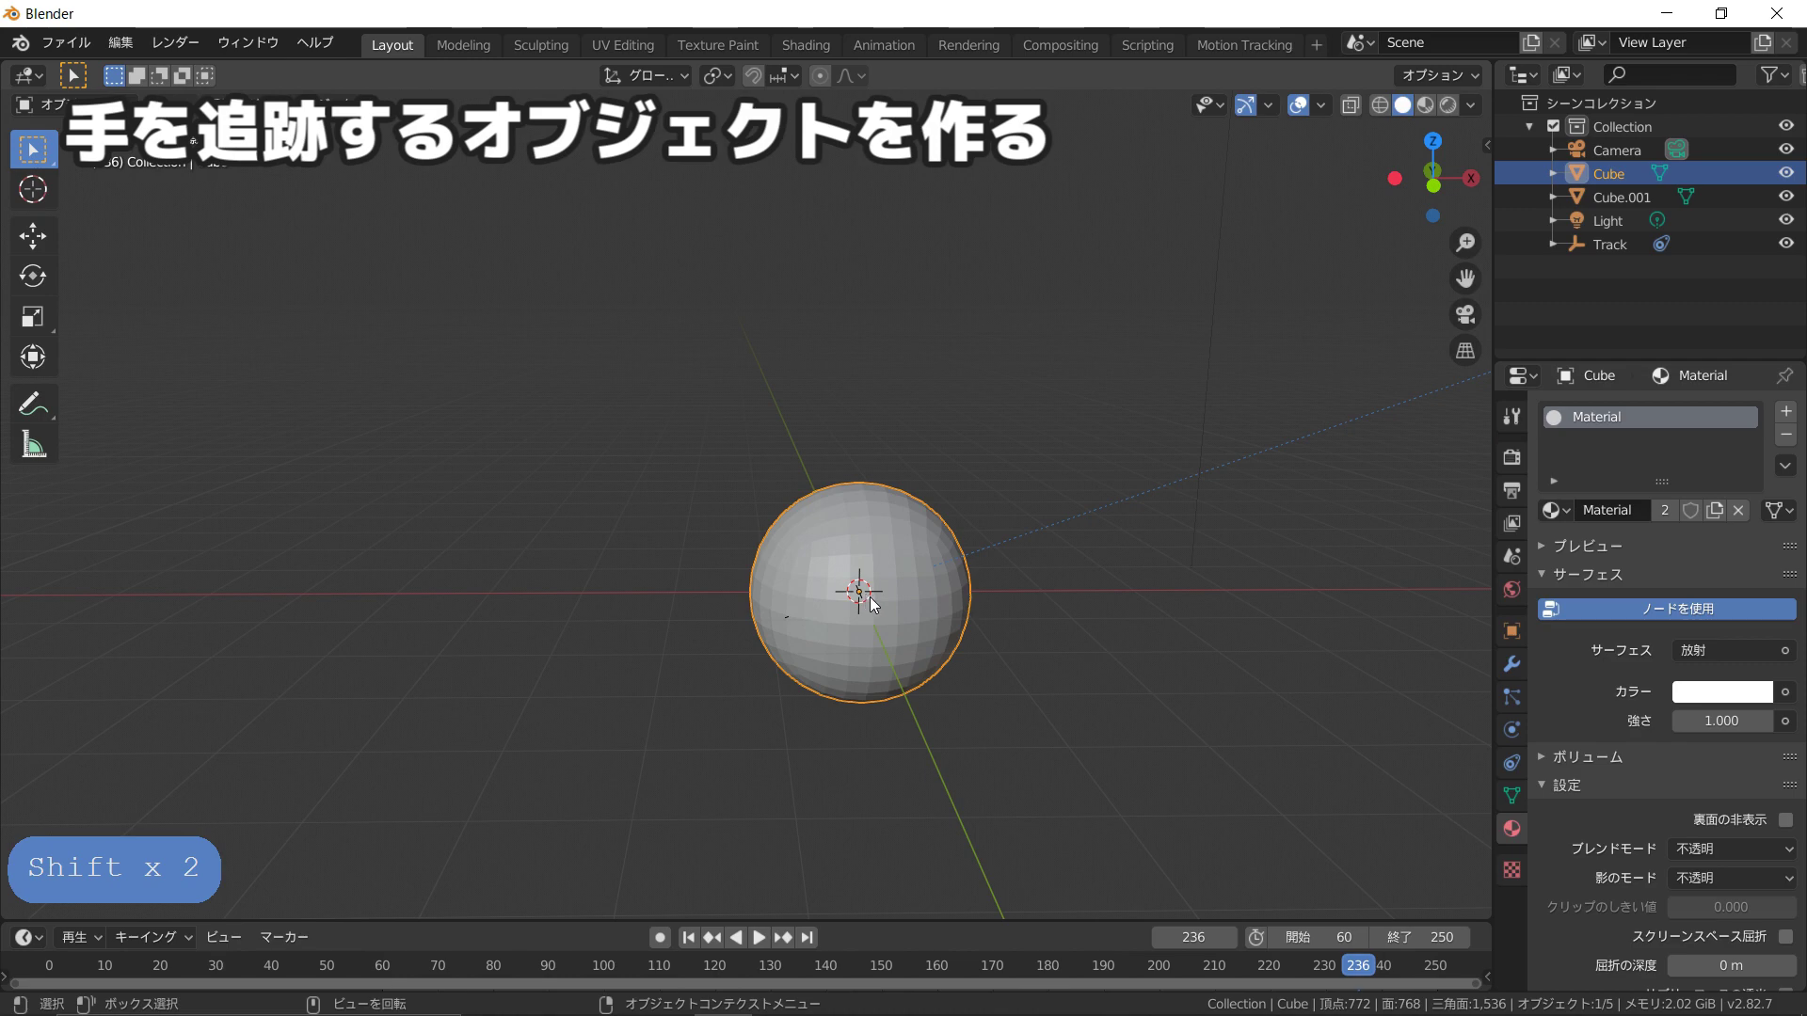
left_click(1513, 696)
left_click(1785, 414)
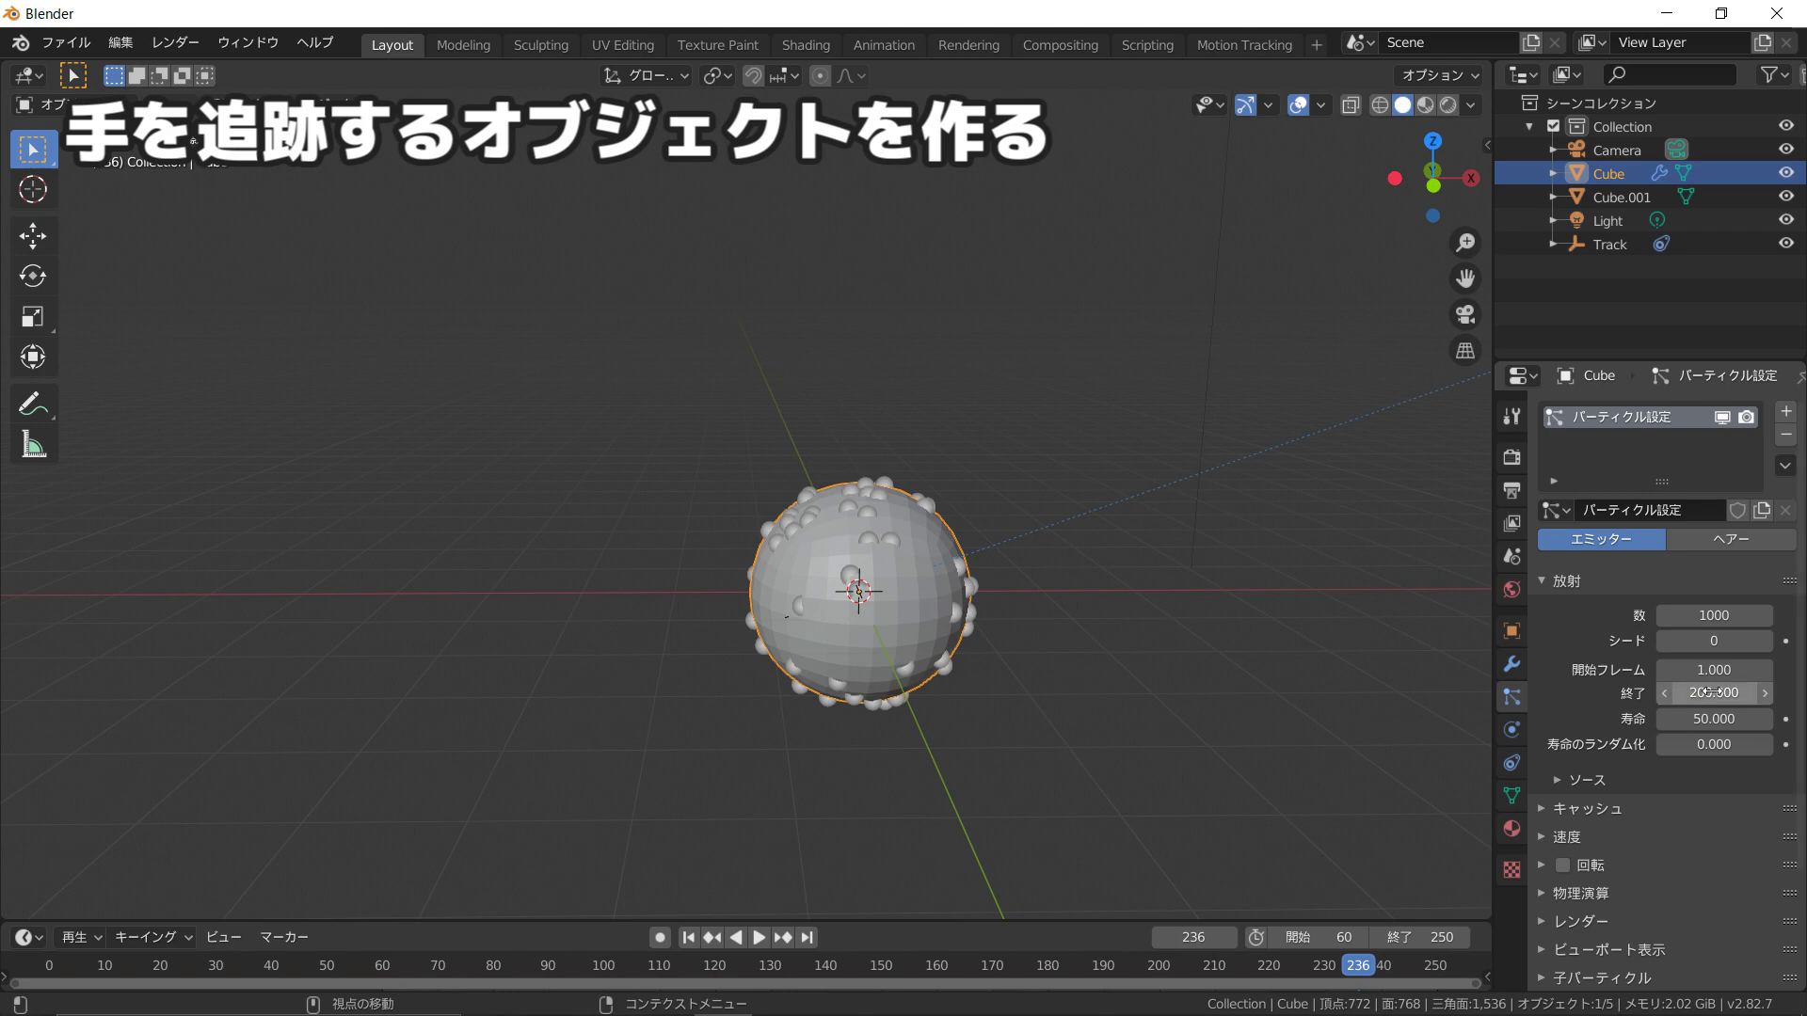
Step: Set the particle emission's end frame to 1 and the particle lifetime to 200
left_click(1710, 693)
type("1")
key("Return")
left_click(1714, 719)
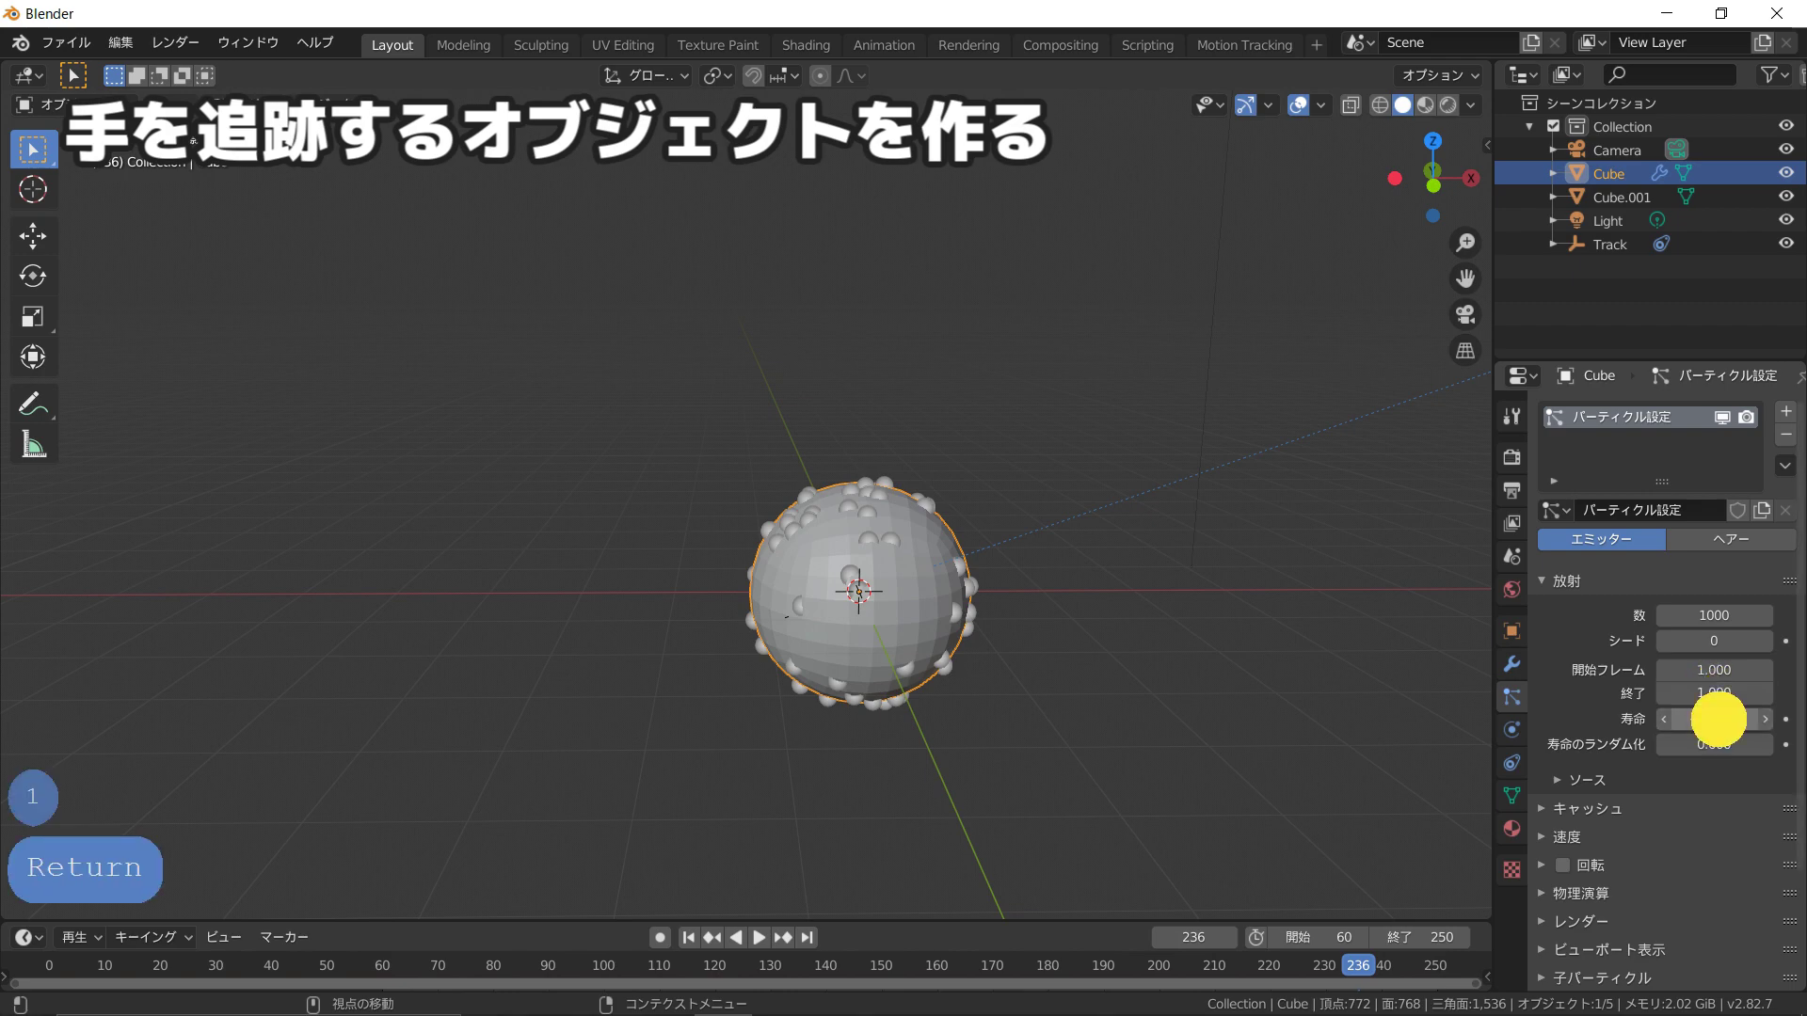
type("200")
key("Return")
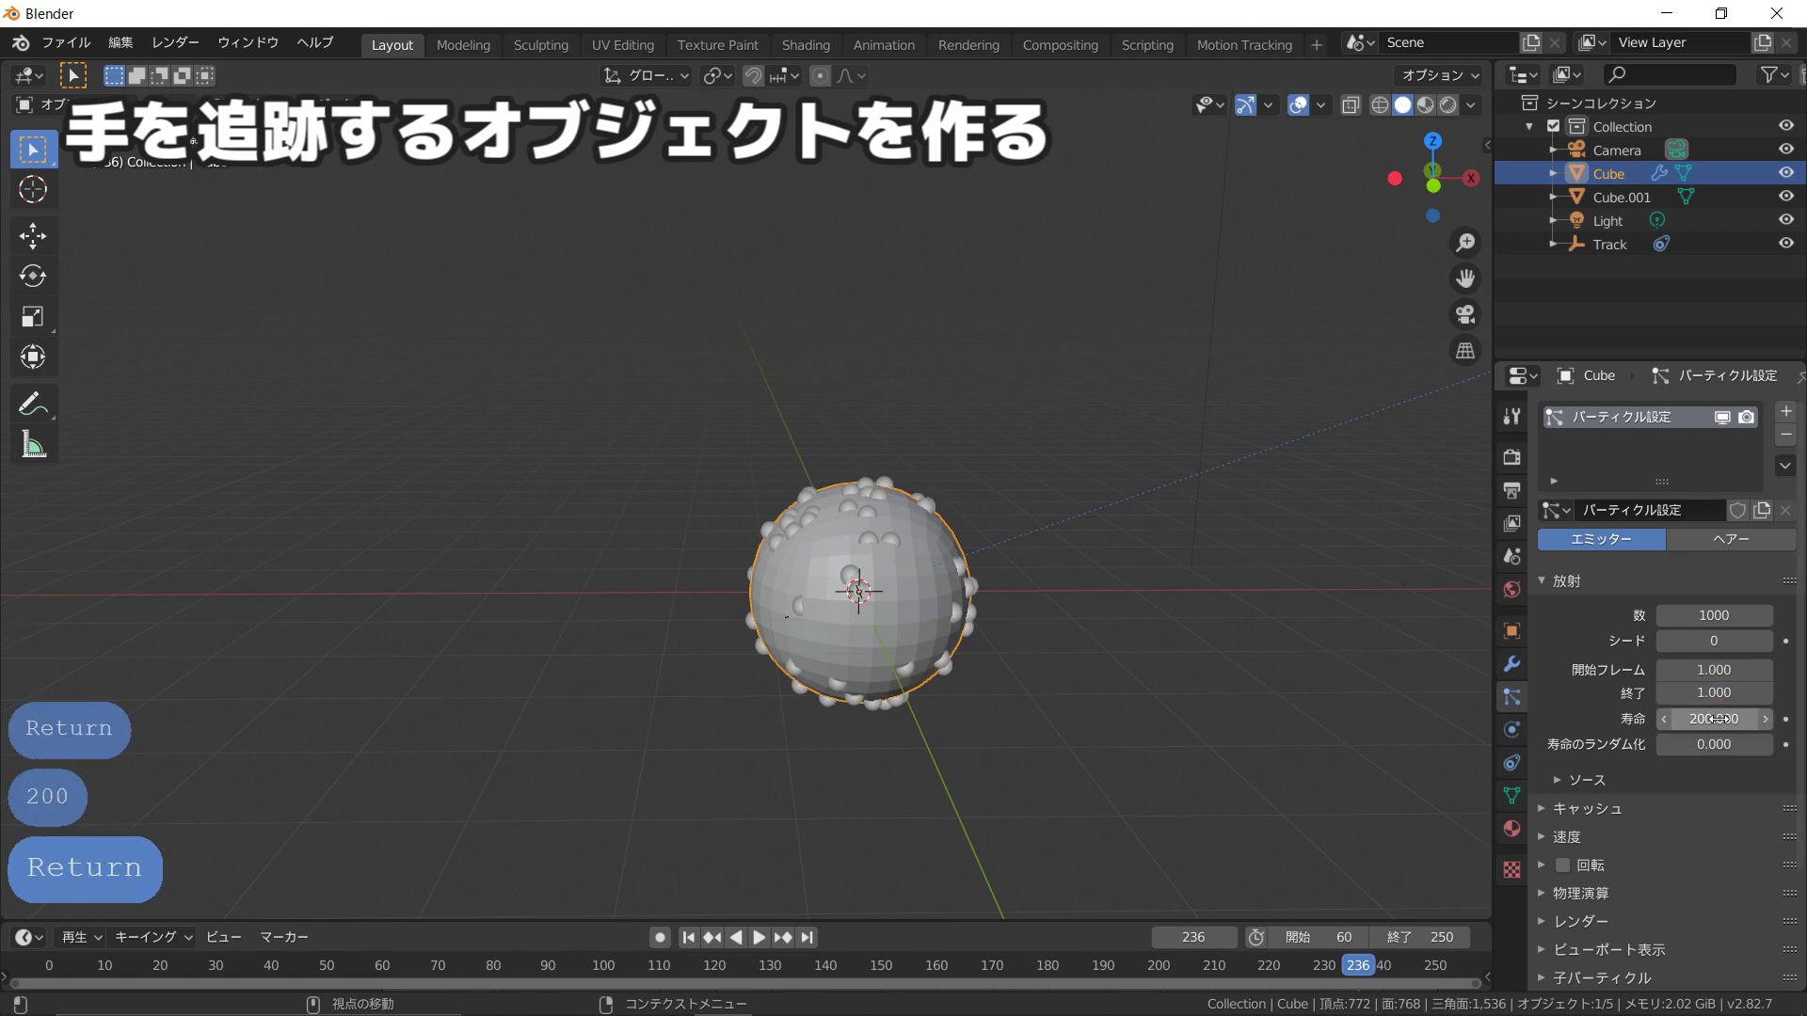
Step: Set the particle system's physics type to None (なし)
scroll(1617, 834, "down", 1)
left_click(1612, 857)
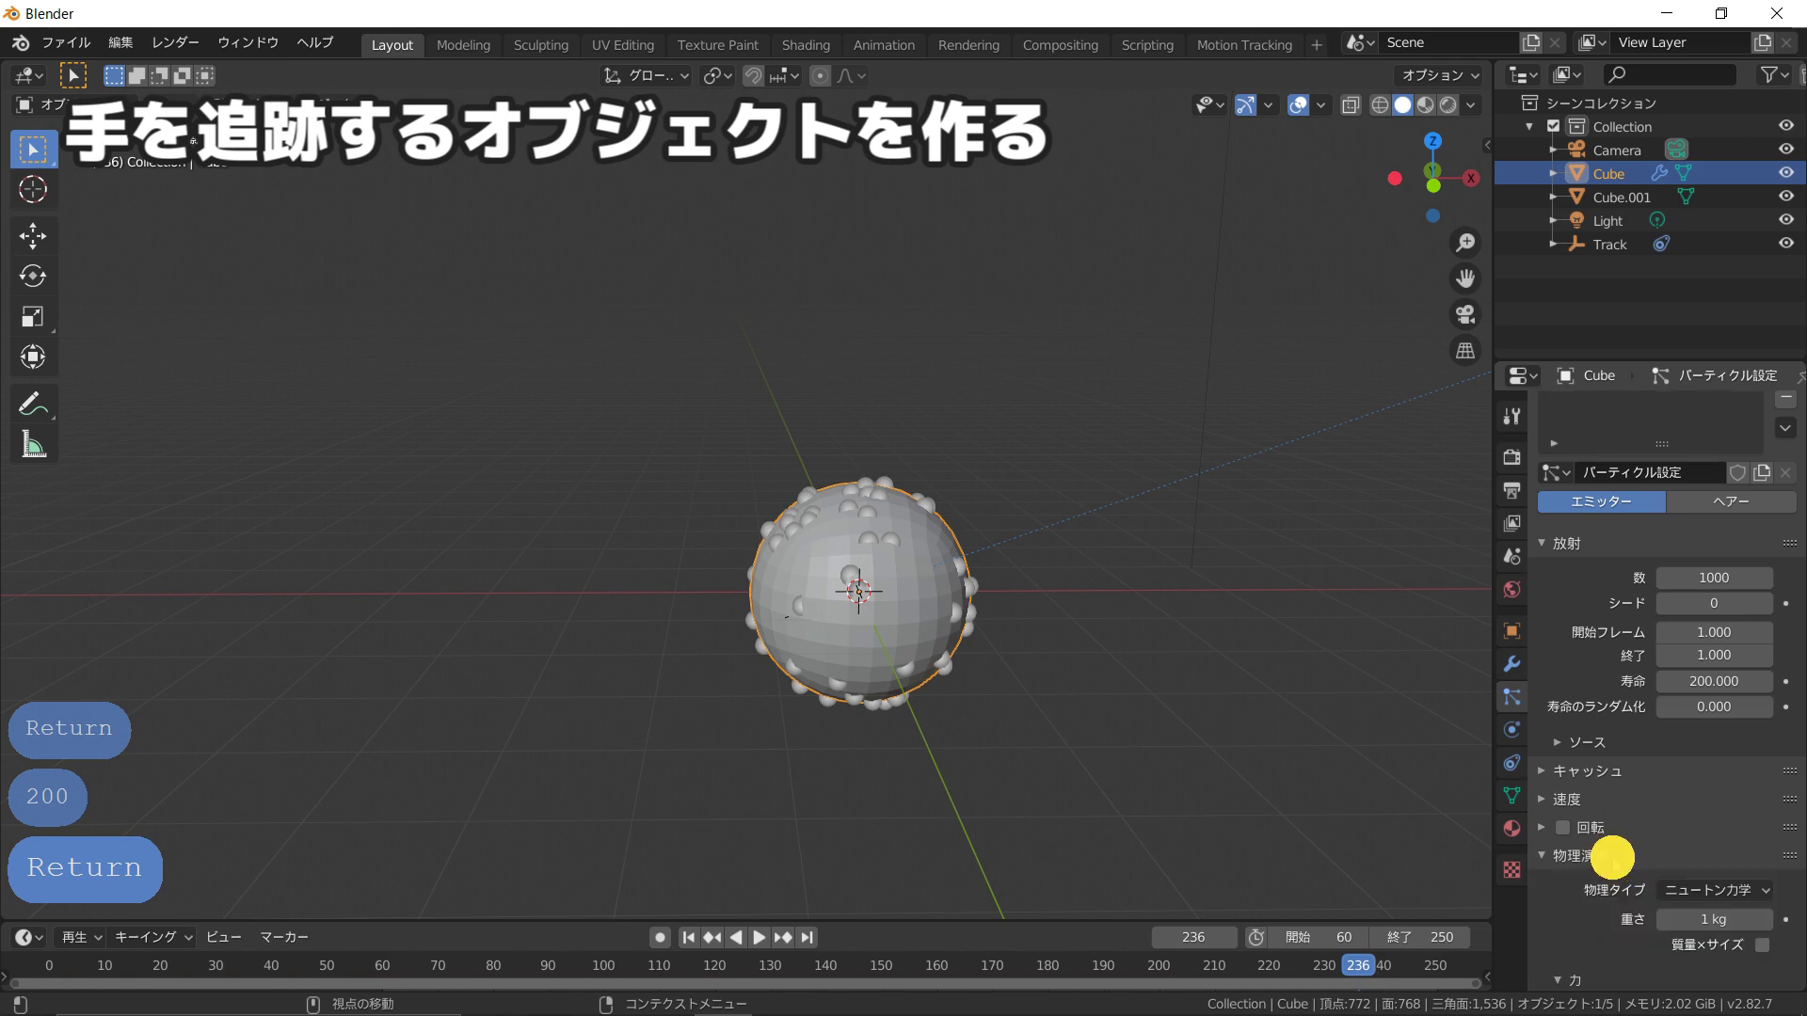
left_click(1679, 891)
left_click(1677, 856)
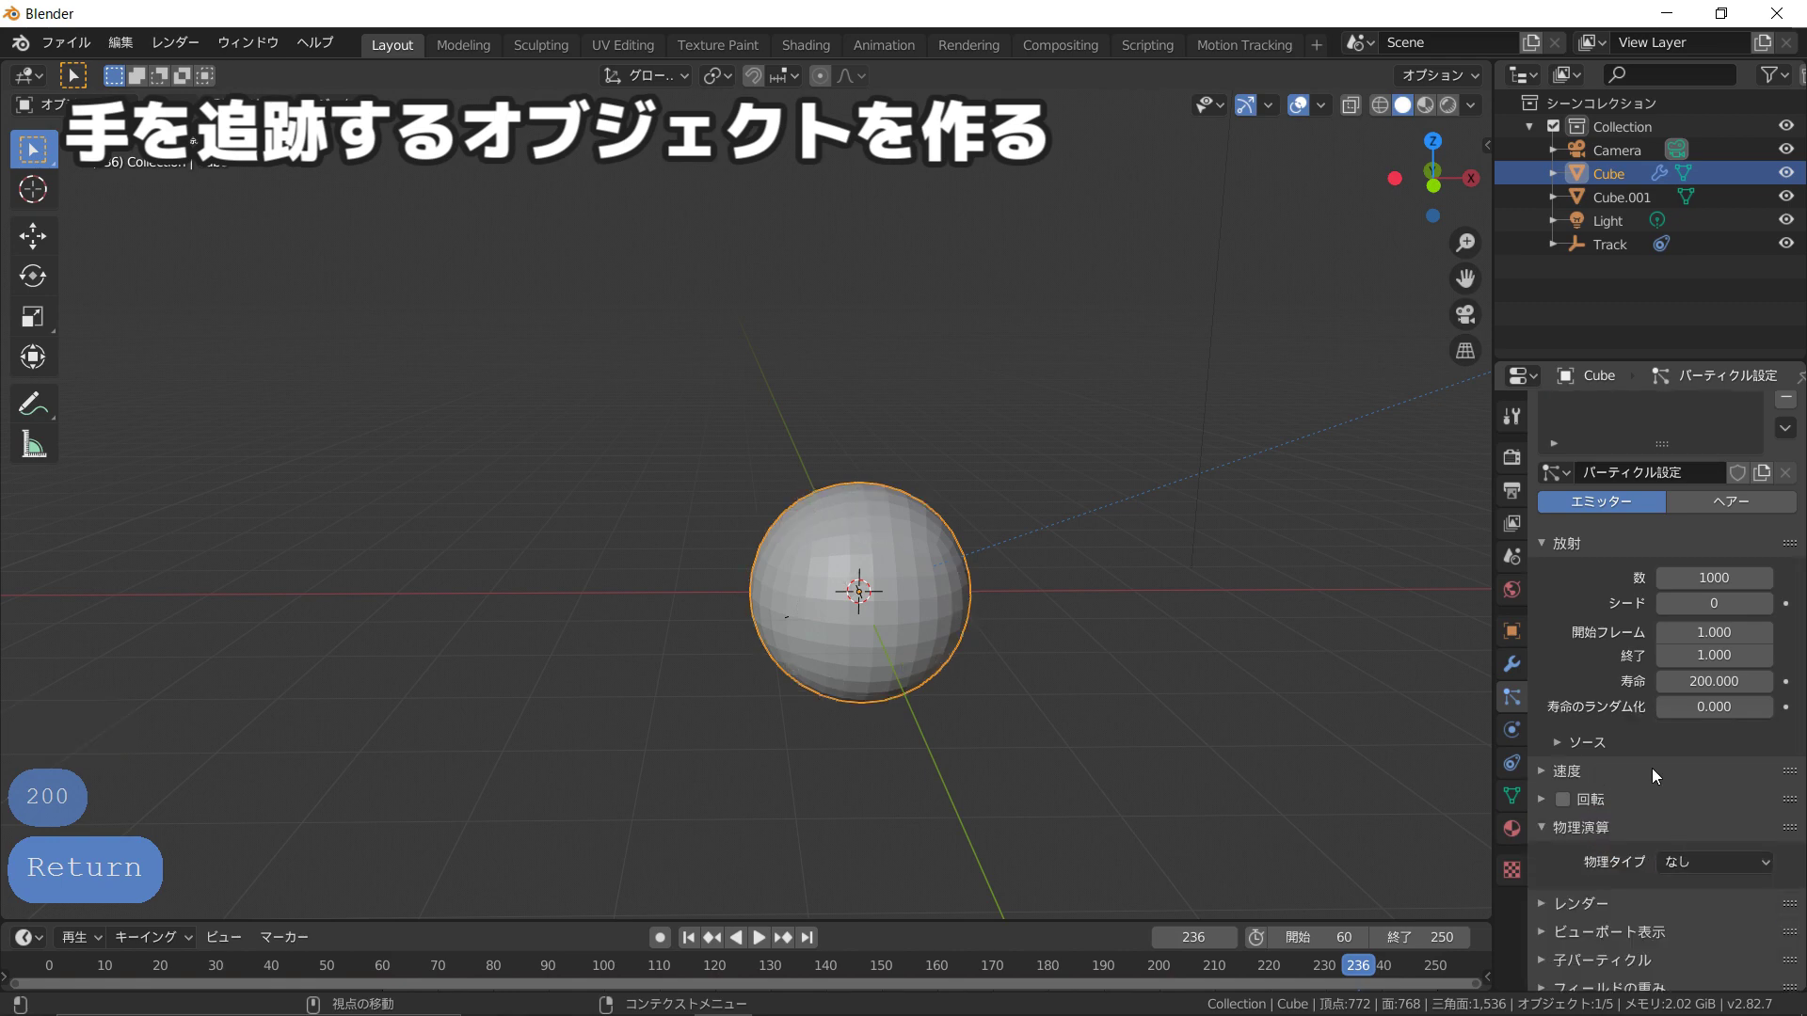
Step: Set the particle system's emission source to vertices (頂点)
left_click(1631, 736)
left_click(1694, 777)
left_click(1683, 795)
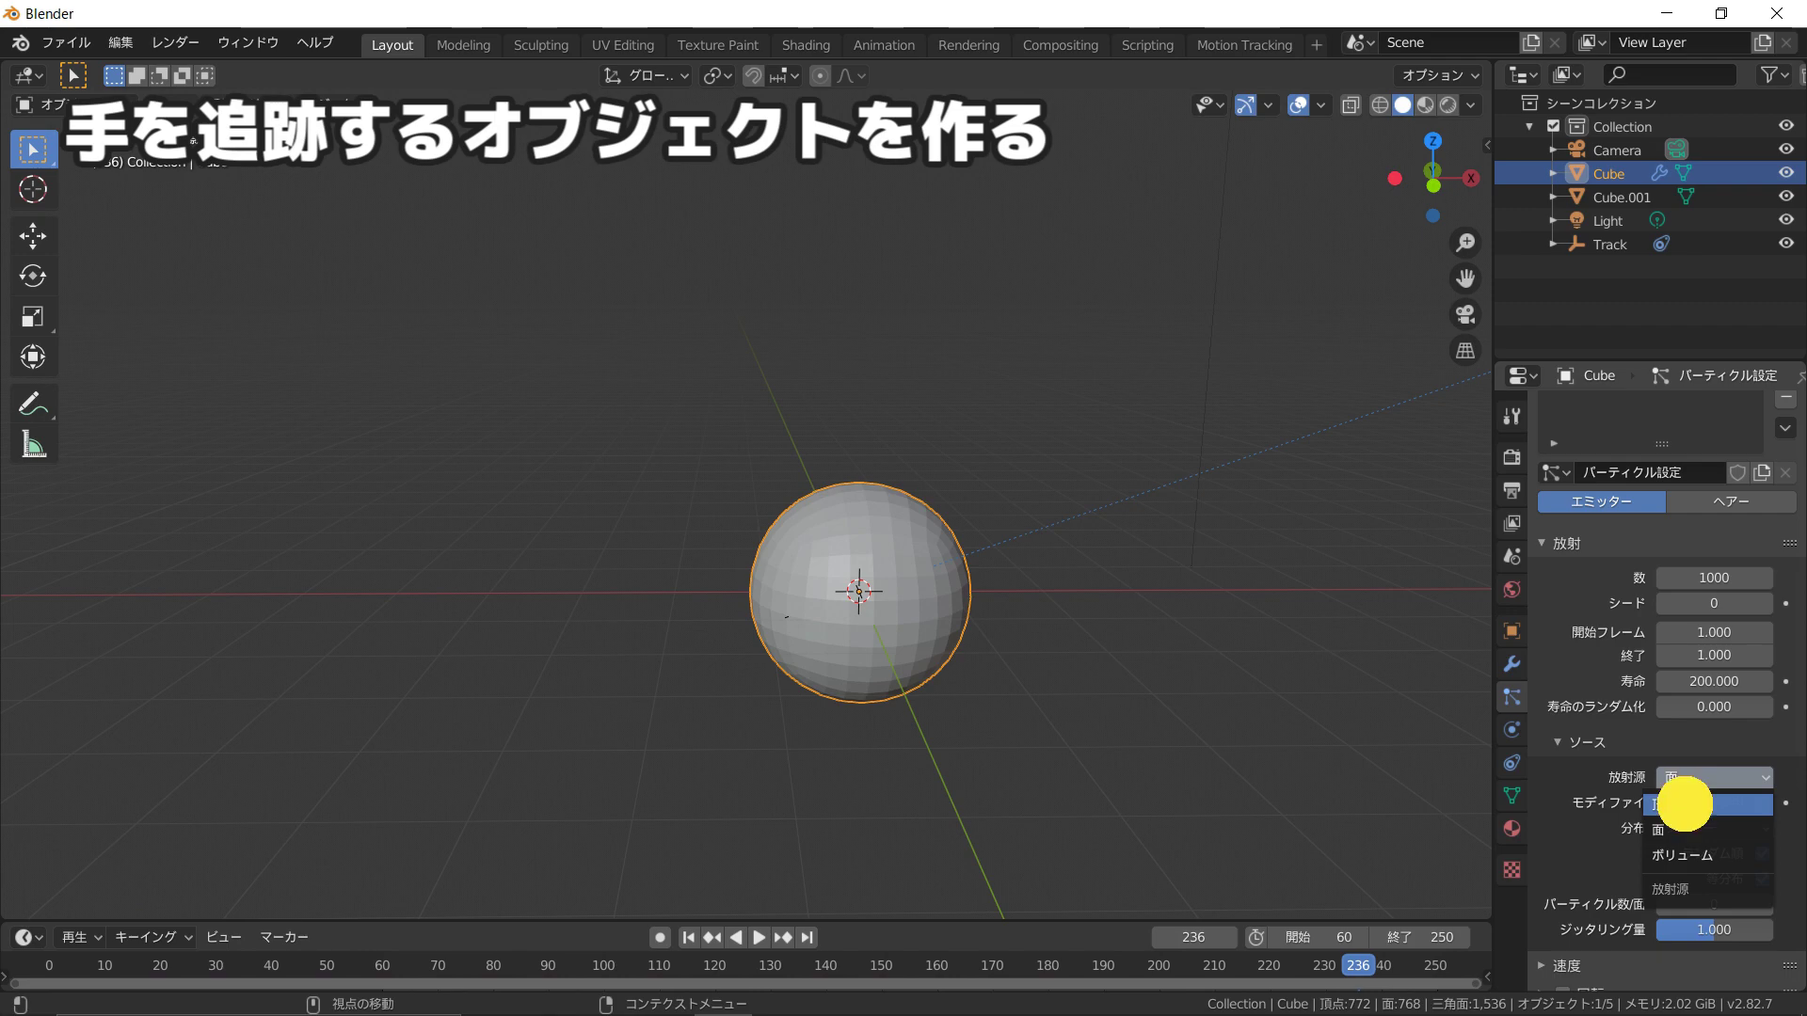
Step: Set the particle rendering method to Object (オブジェクト)
scroll(1623, 822, "down", 3)
scroll(1623, 821, "down", 3)
left_click(1613, 787)
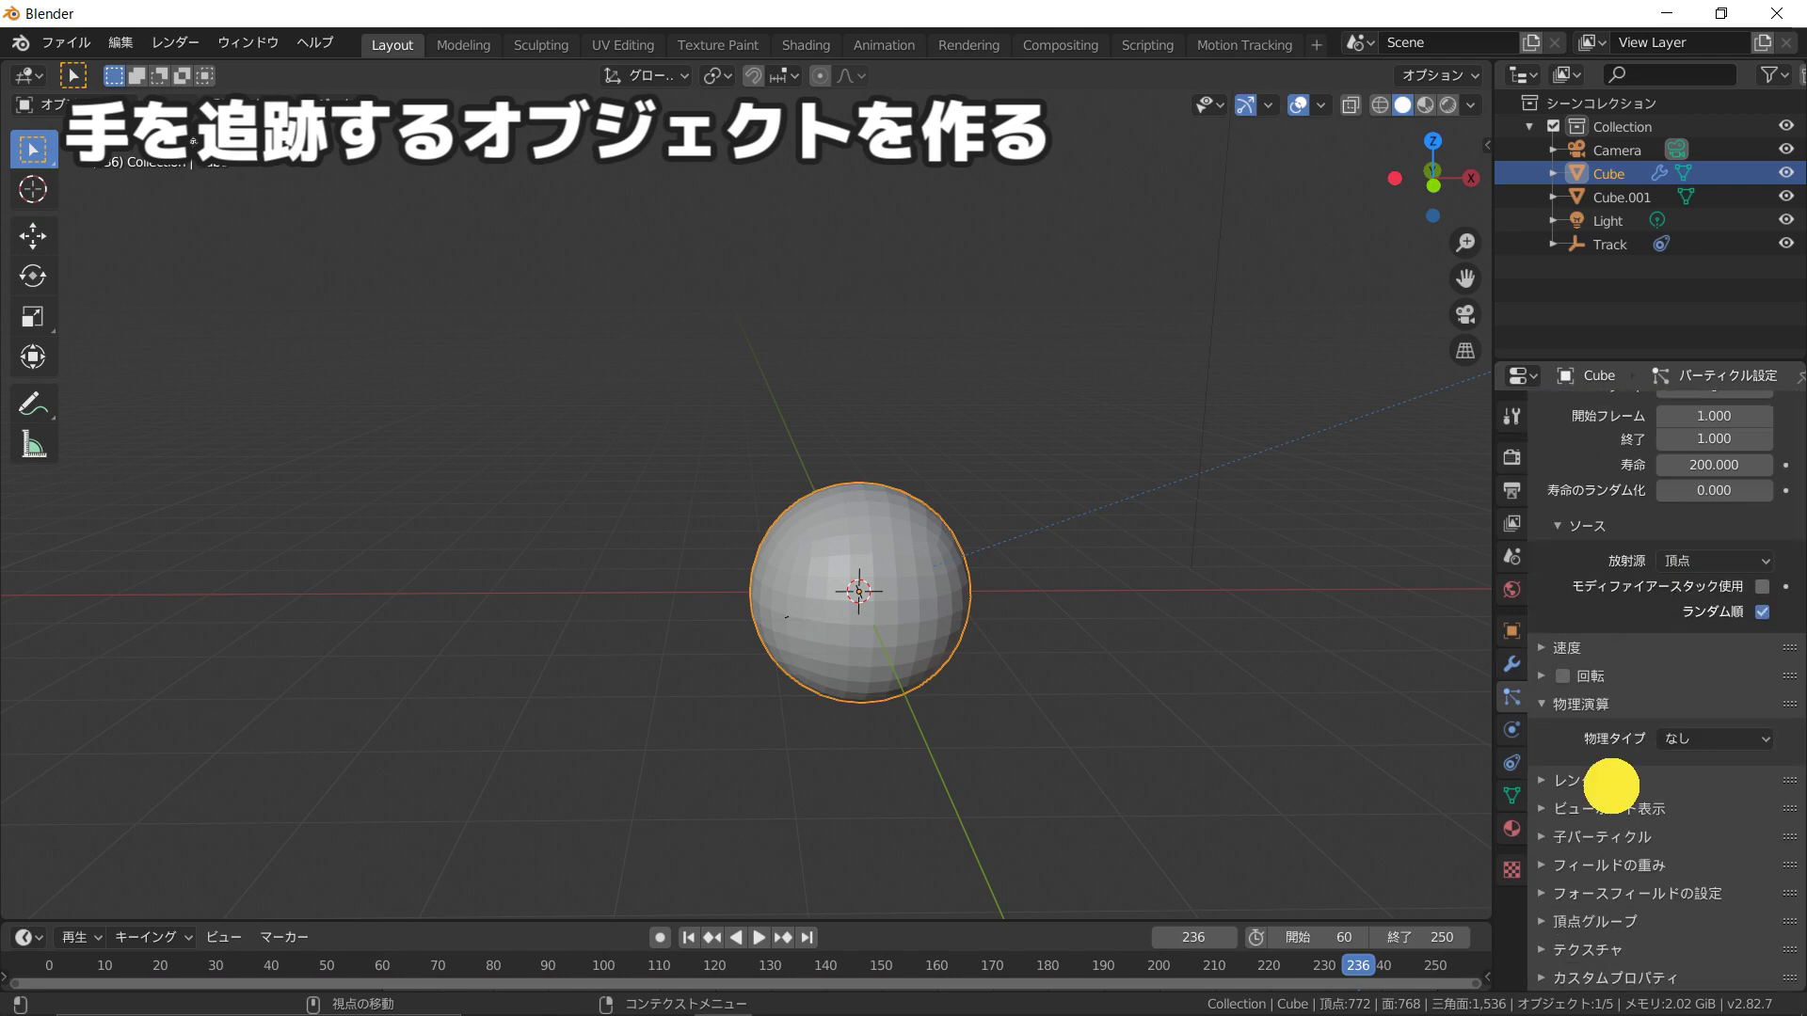
scroll(1646, 796, "down", 1)
left_click(1675, 777)
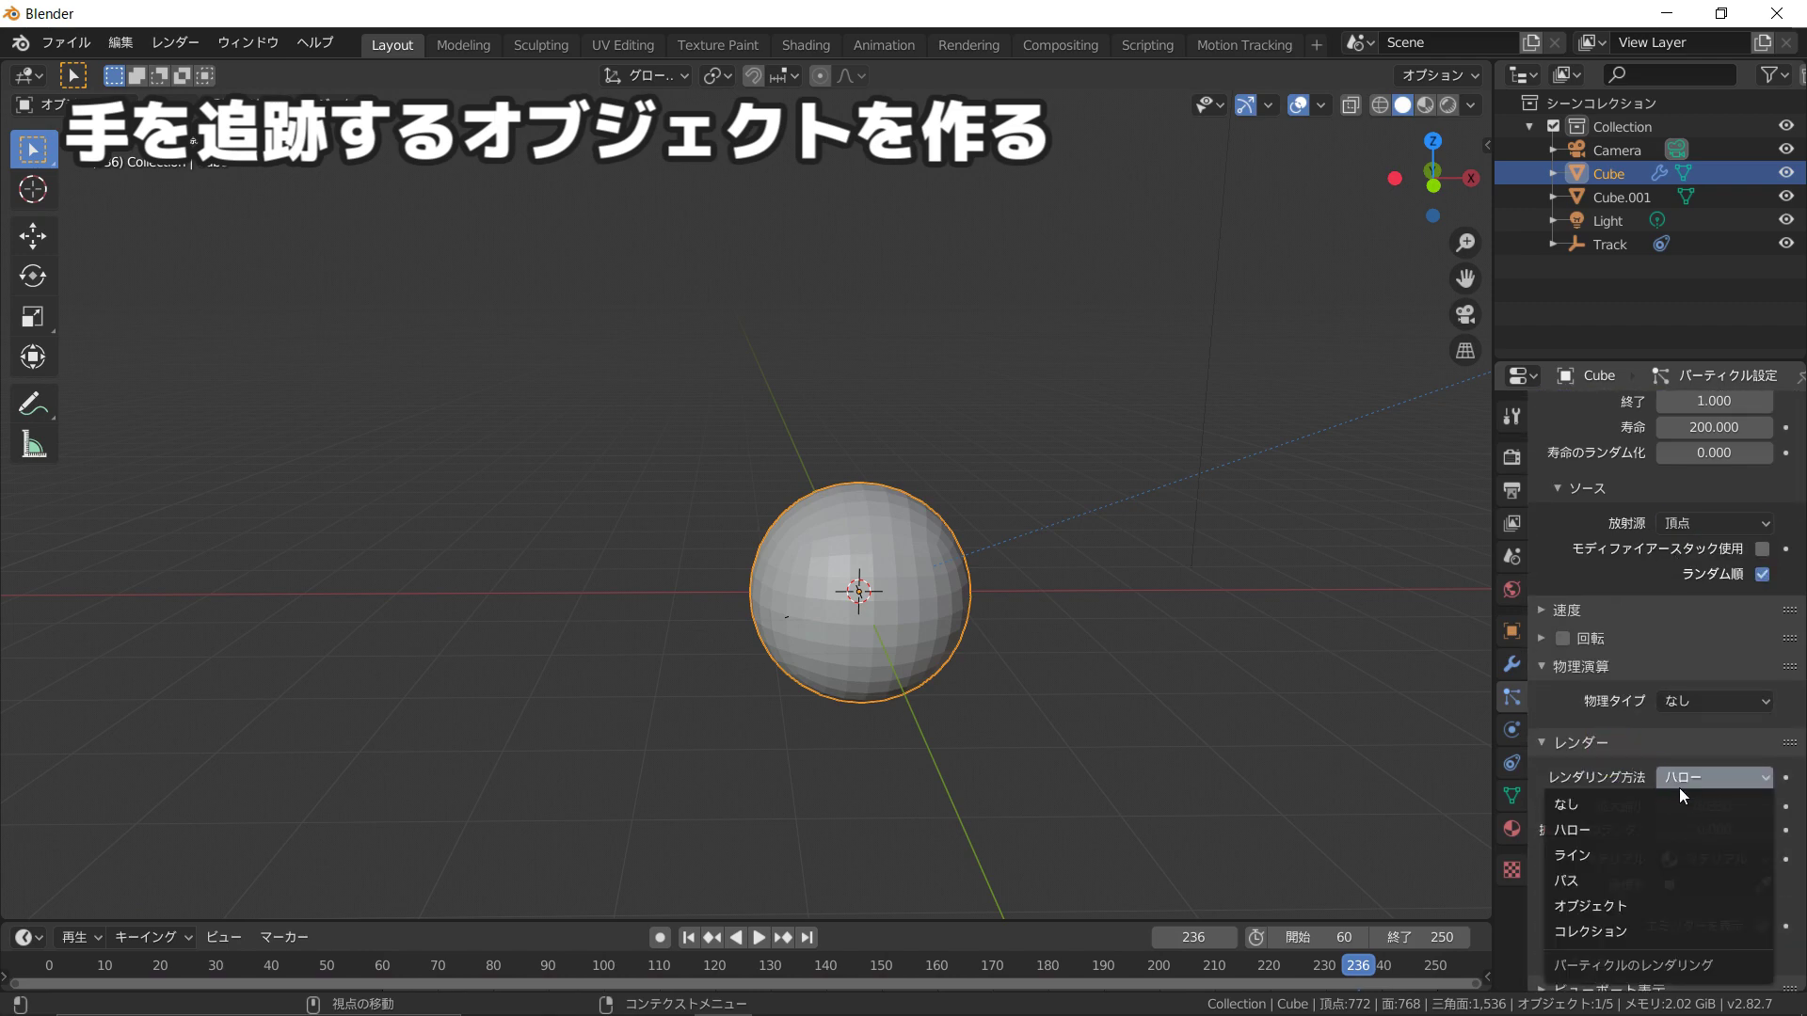
left_click(1633, 903)
Step: Pick the duplicated sphere Cube.001 from the viewport as the particles' instance object
scroll(917, 732, "down", 3)
middle_click_drag(916, 732, 796, 744)
left_click(1763, 947)
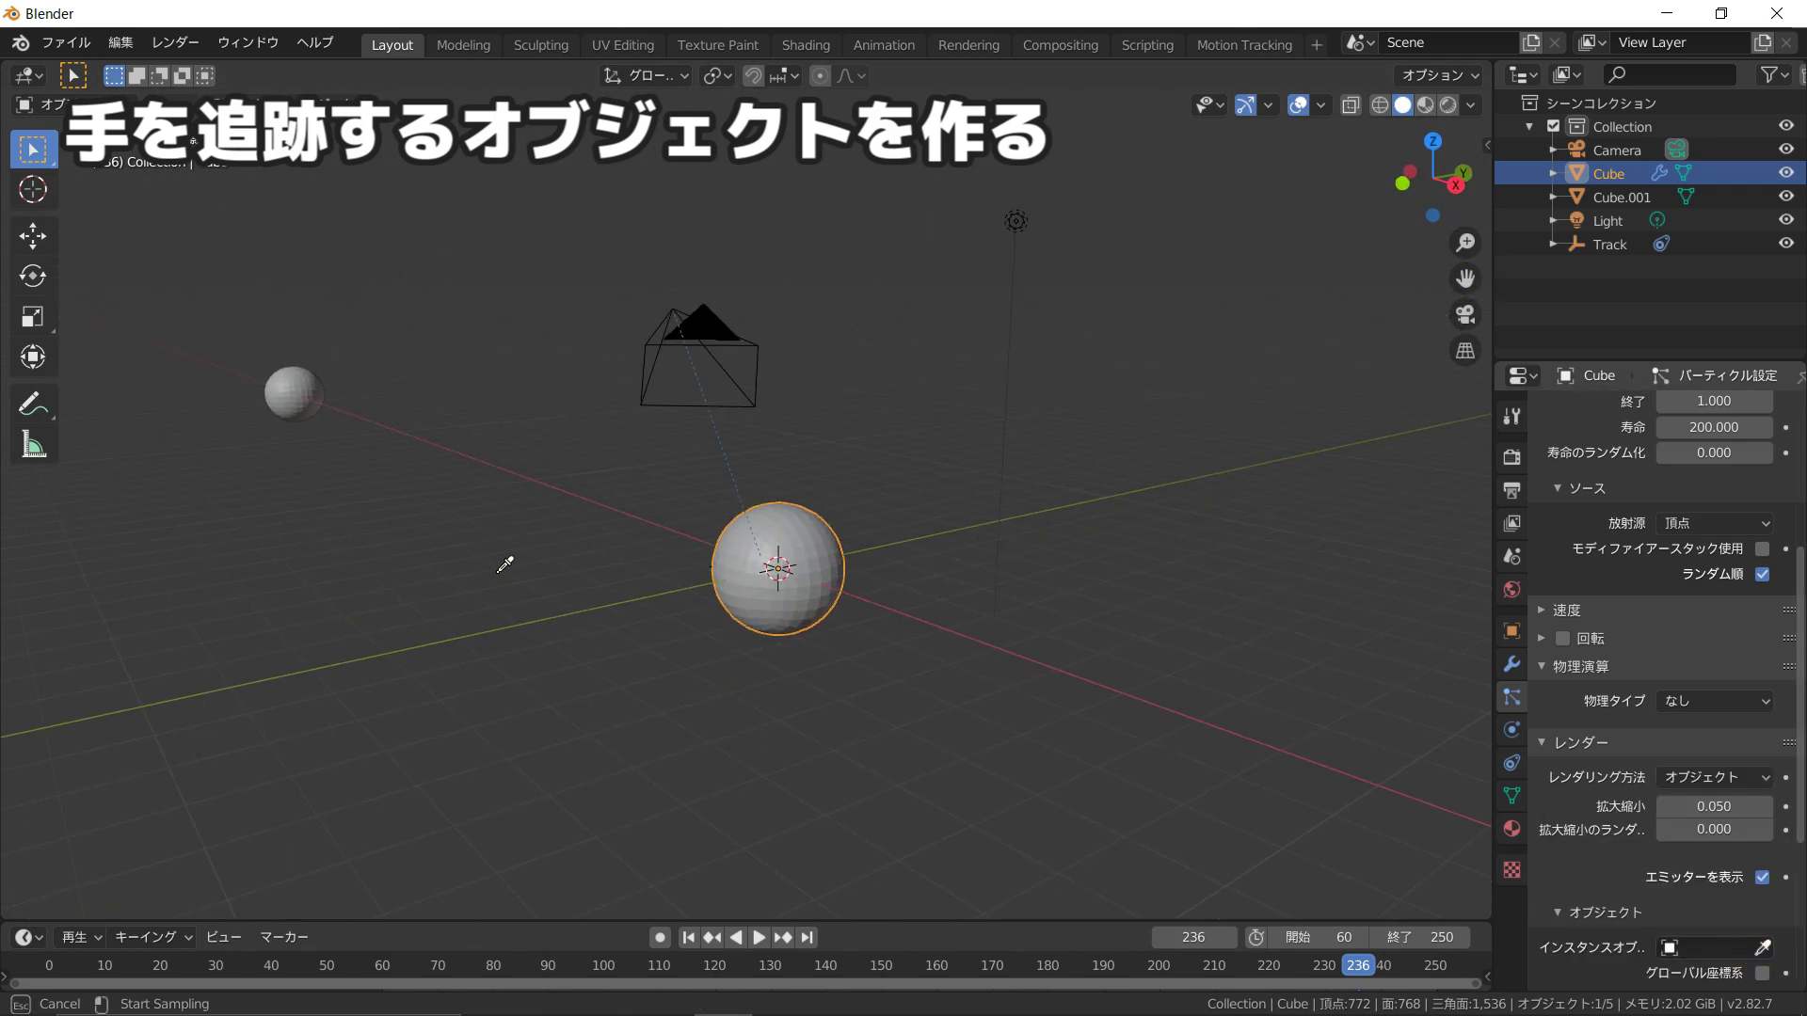
left_click(305, 396)
Step: Turn off showing the emitter in the particle system's viewport display
scroll(804, 736, "up", 2)
middle_click_drag(925, 720, 1117, 609)
scroll(1600, 821, "down", 5)
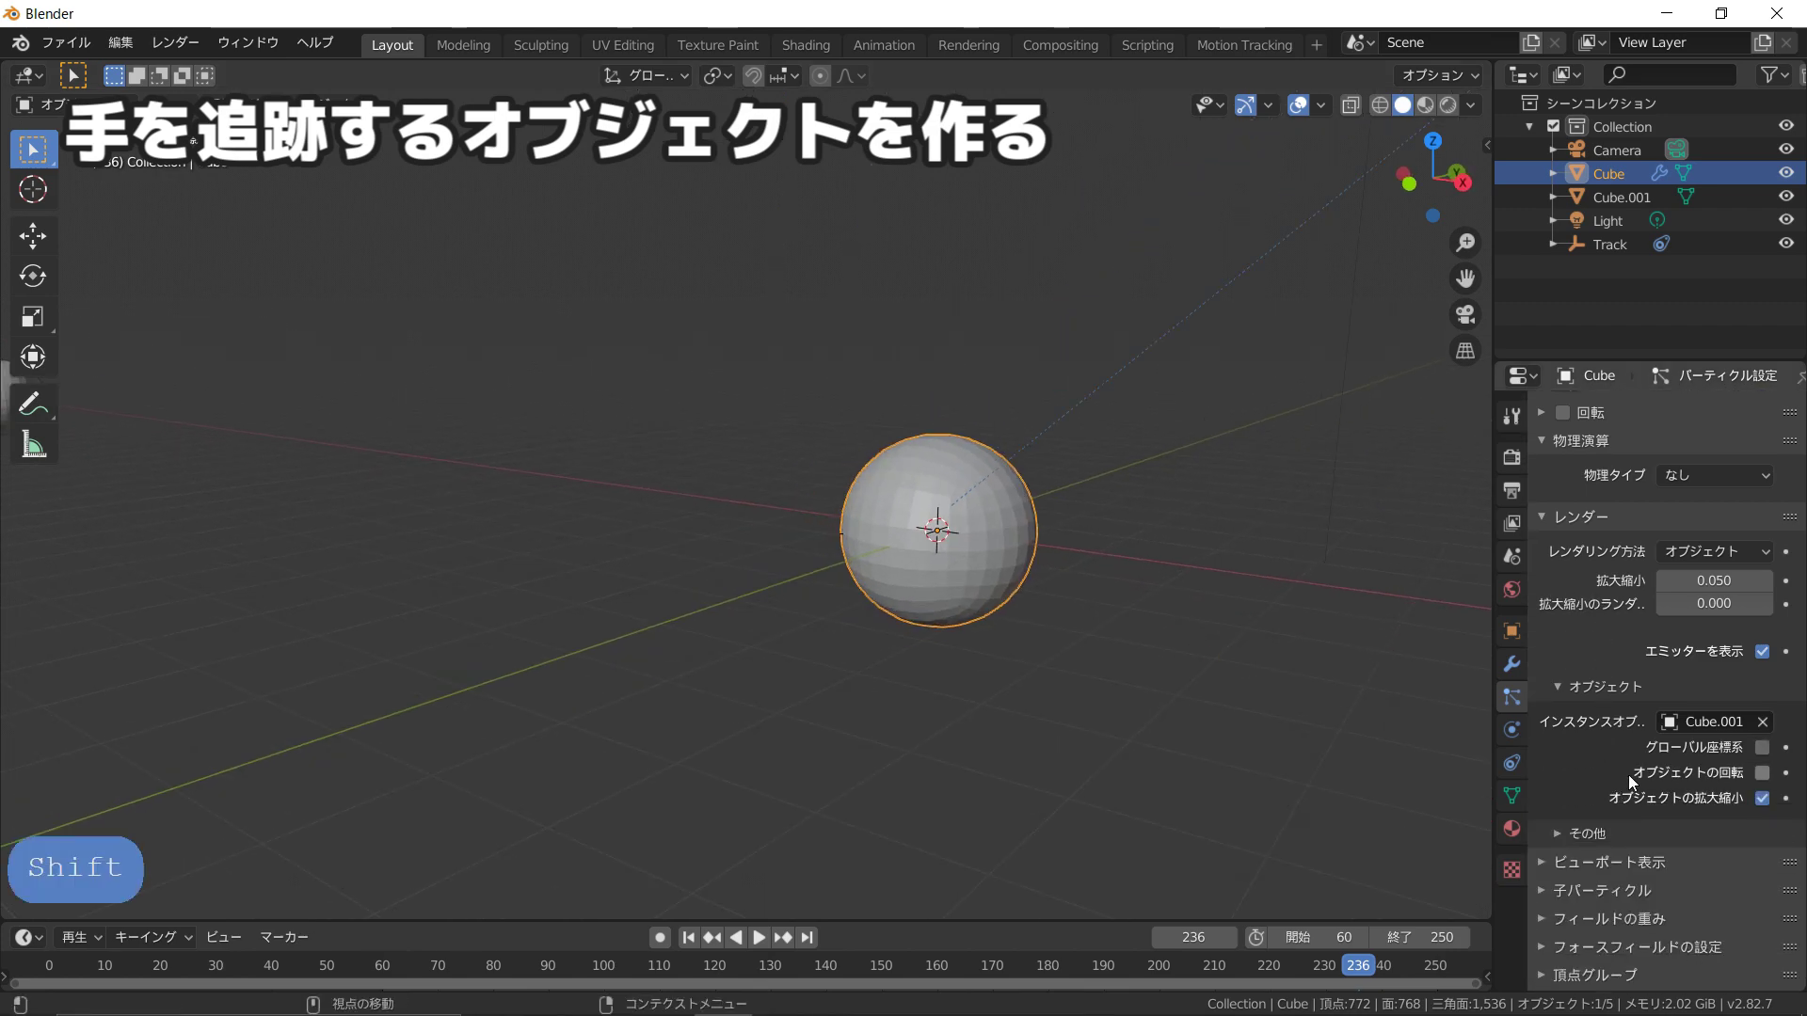
left_click(1618, 811)
scroll(1694, 838, "down", 4)
left_click(1761, 815)
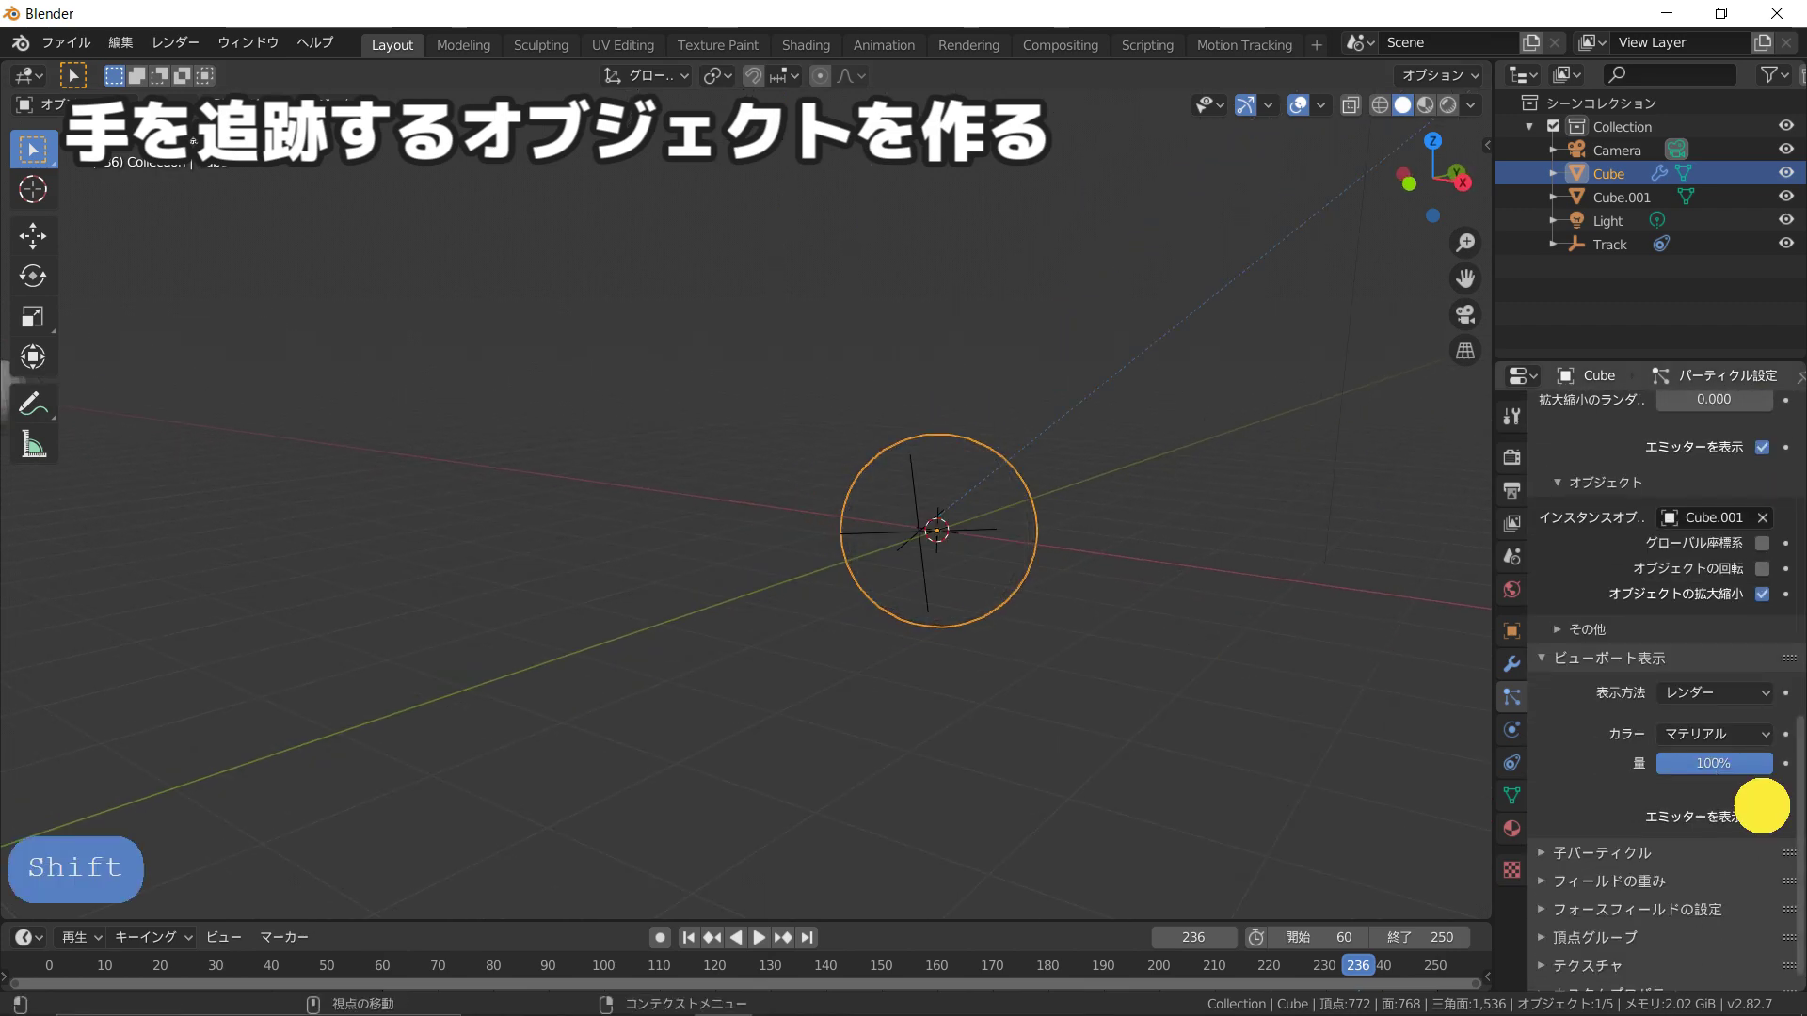
Step: Play the animation briefly to check the instanced small spheres on the emitter, and stop it
middle_click_drag(1150, 719, 1204, 712)
key("space")
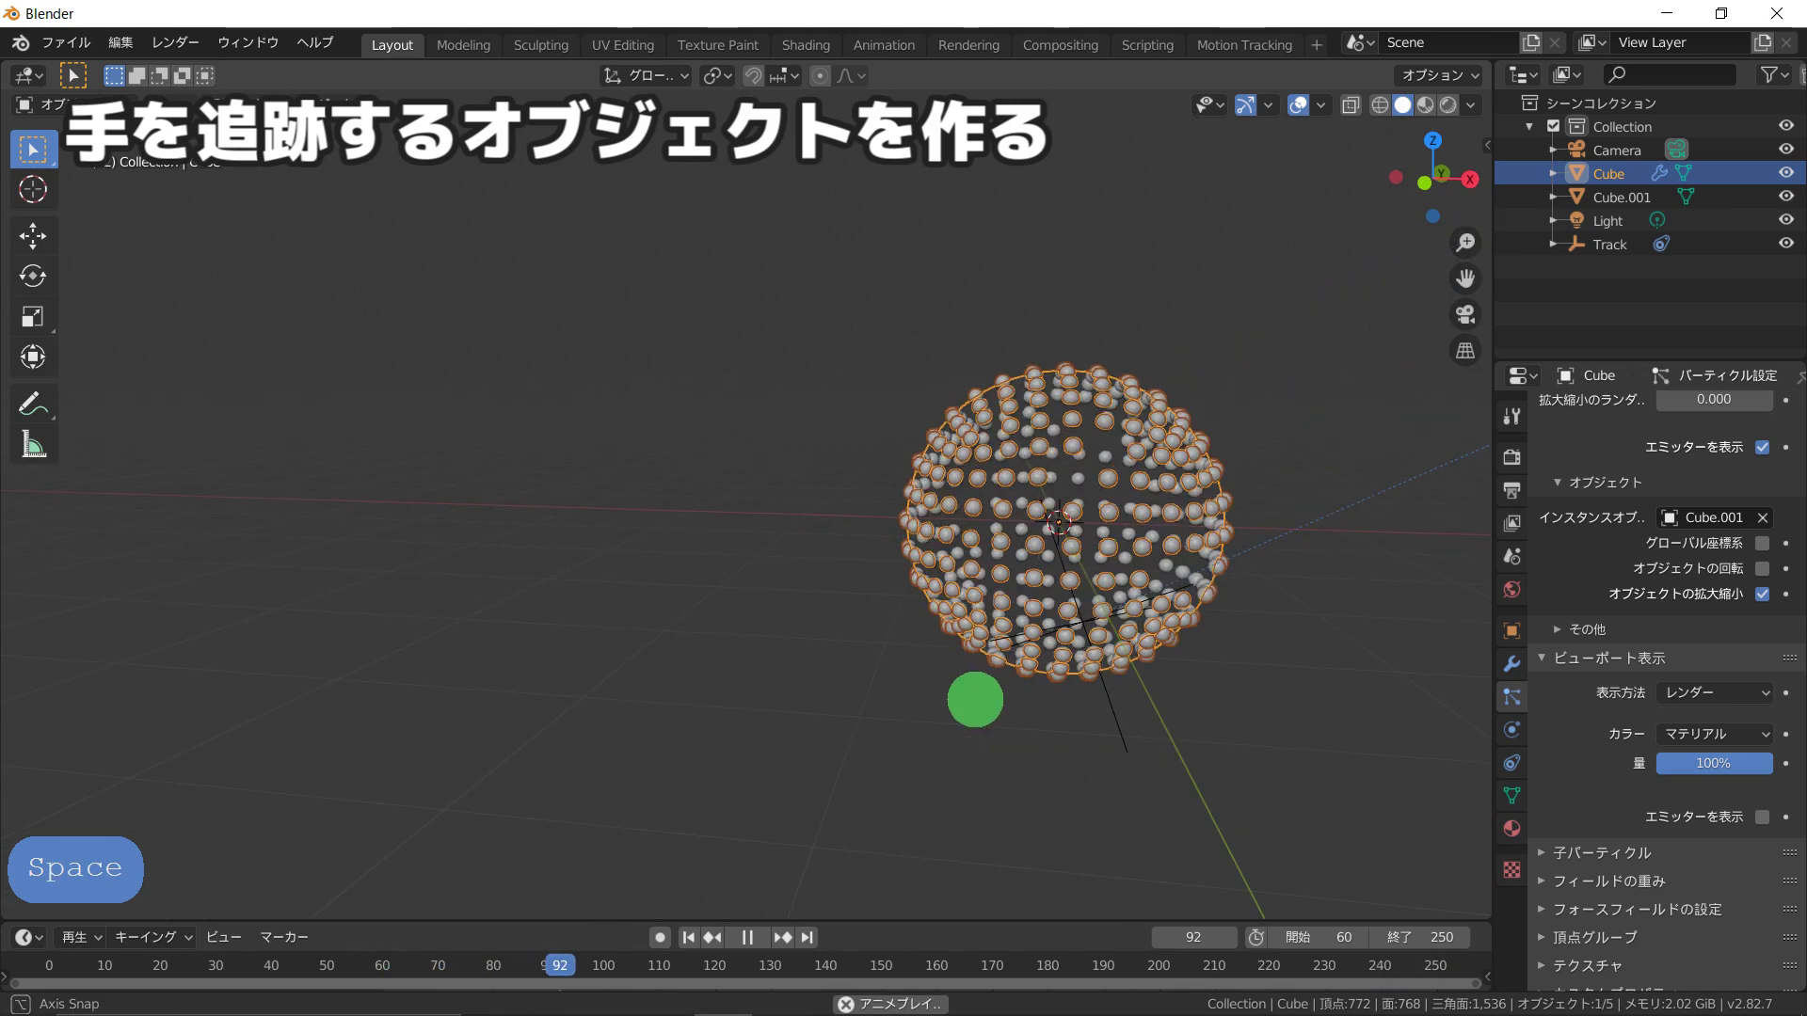
key("space")
scroll(821, 762, "down", 5)
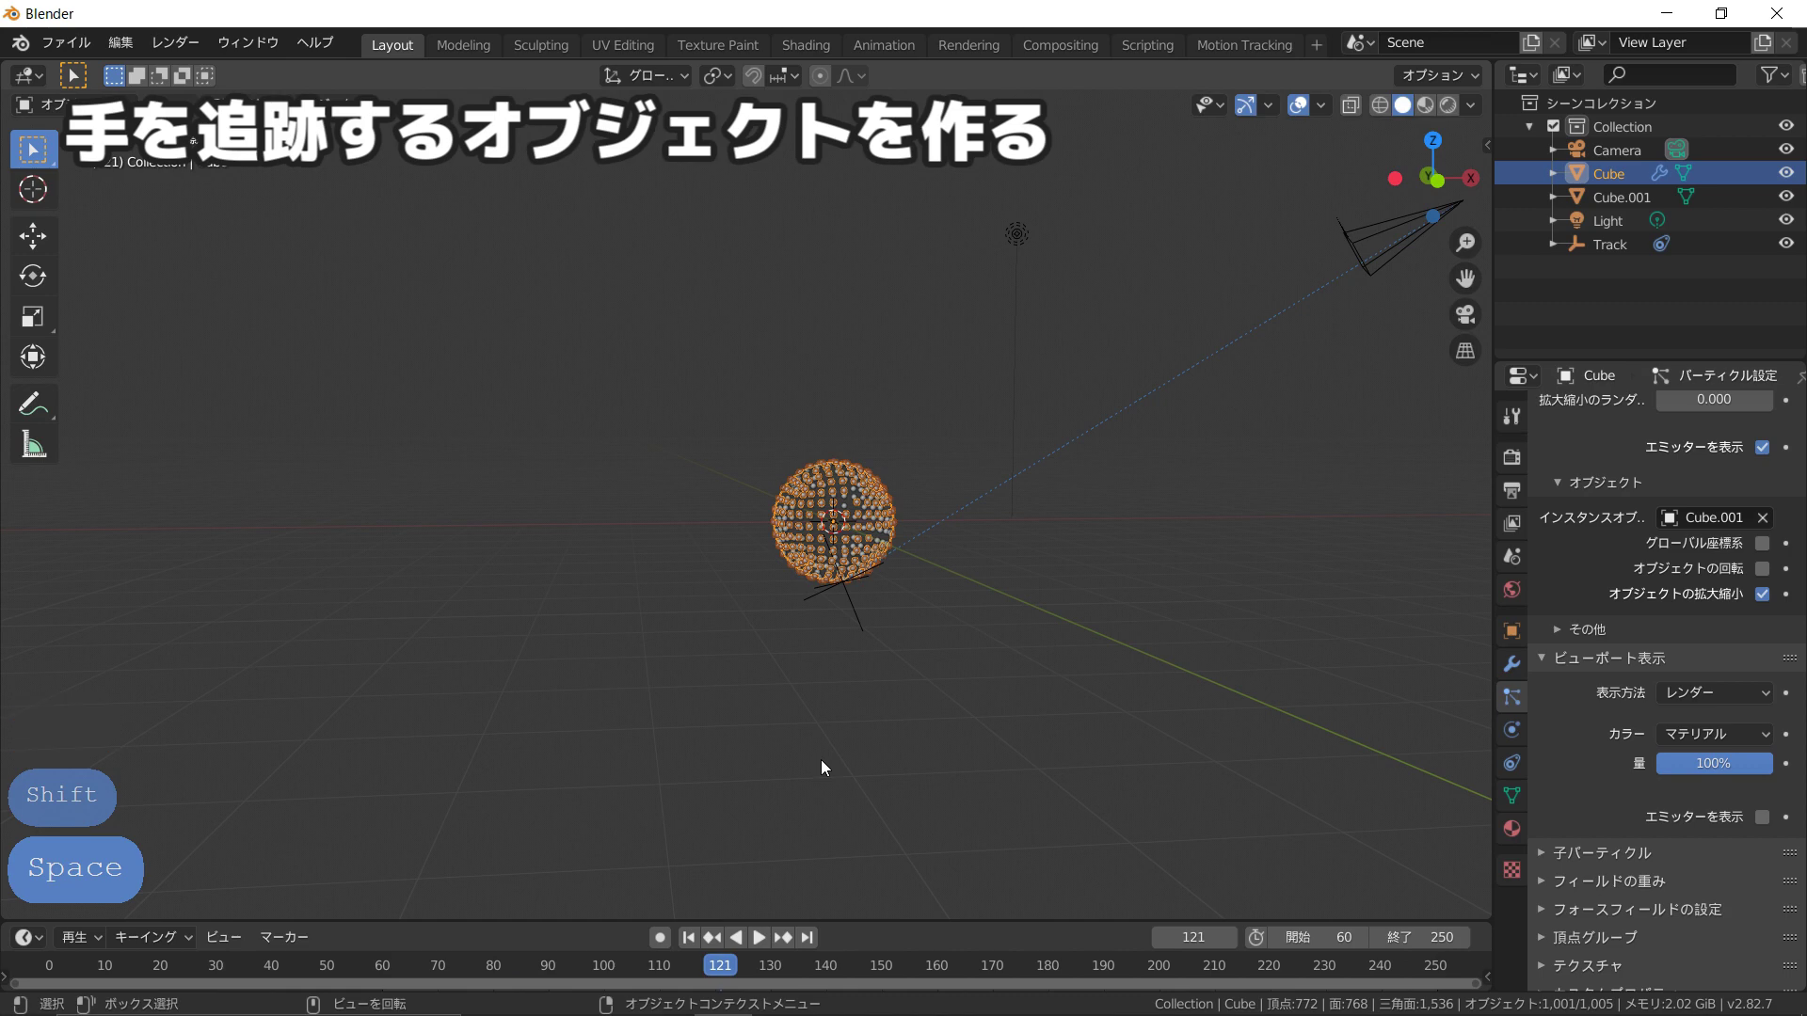
Step: In camera view, add the Track empty to the sphere selection and run Align Objects (オブジェクトを整列)
key("KP_0")
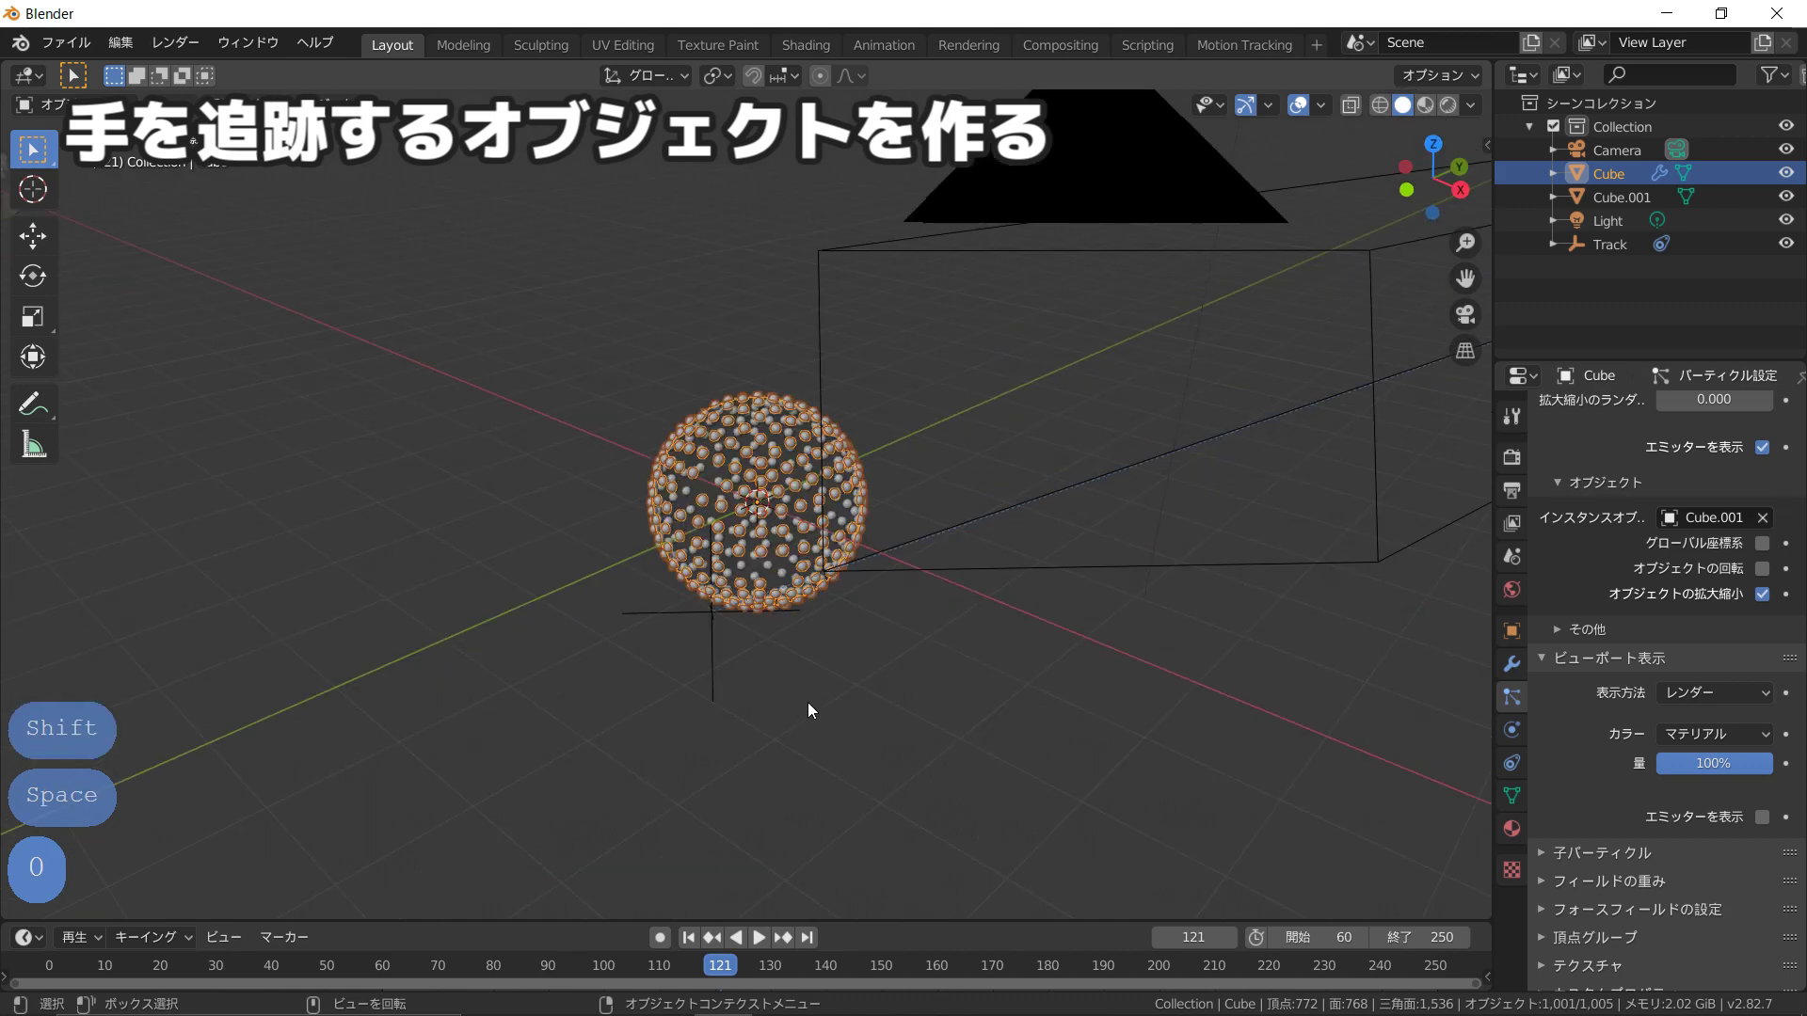
middle_click(766, 735)
key("KP_0")
scroll(766, 734, "down", 3)
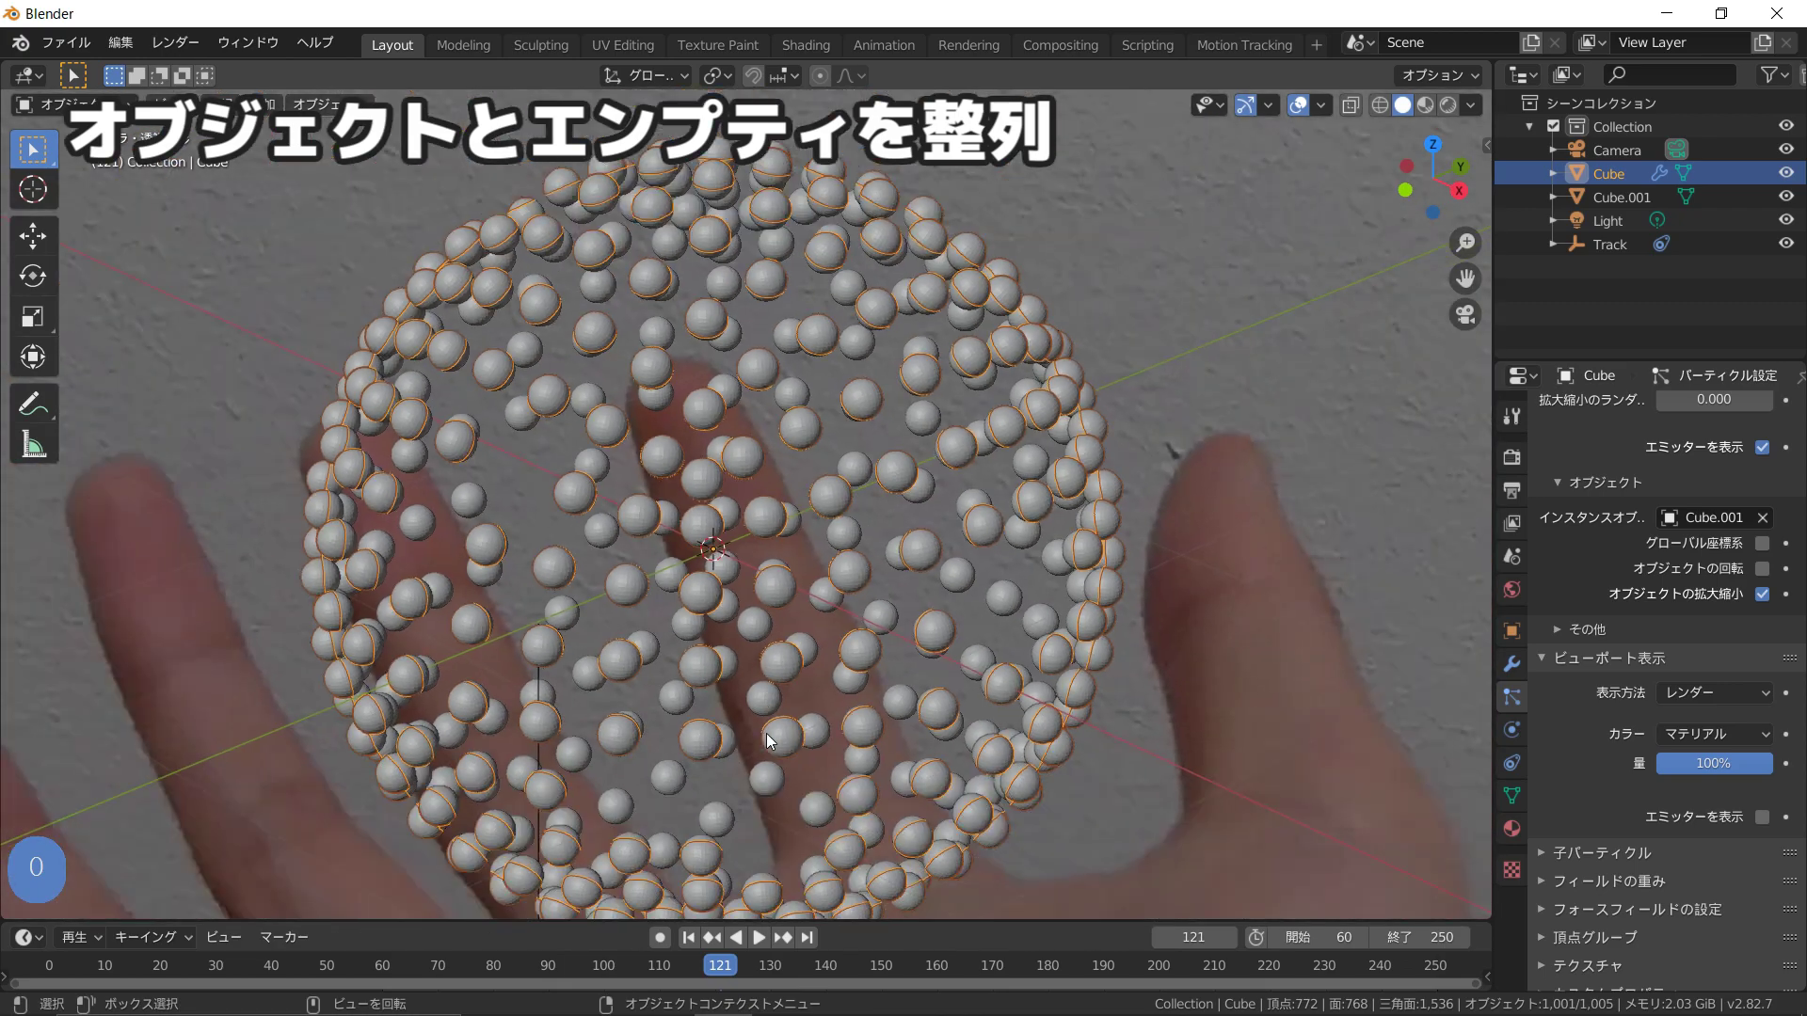
scroll(768, 741, "down", 4)
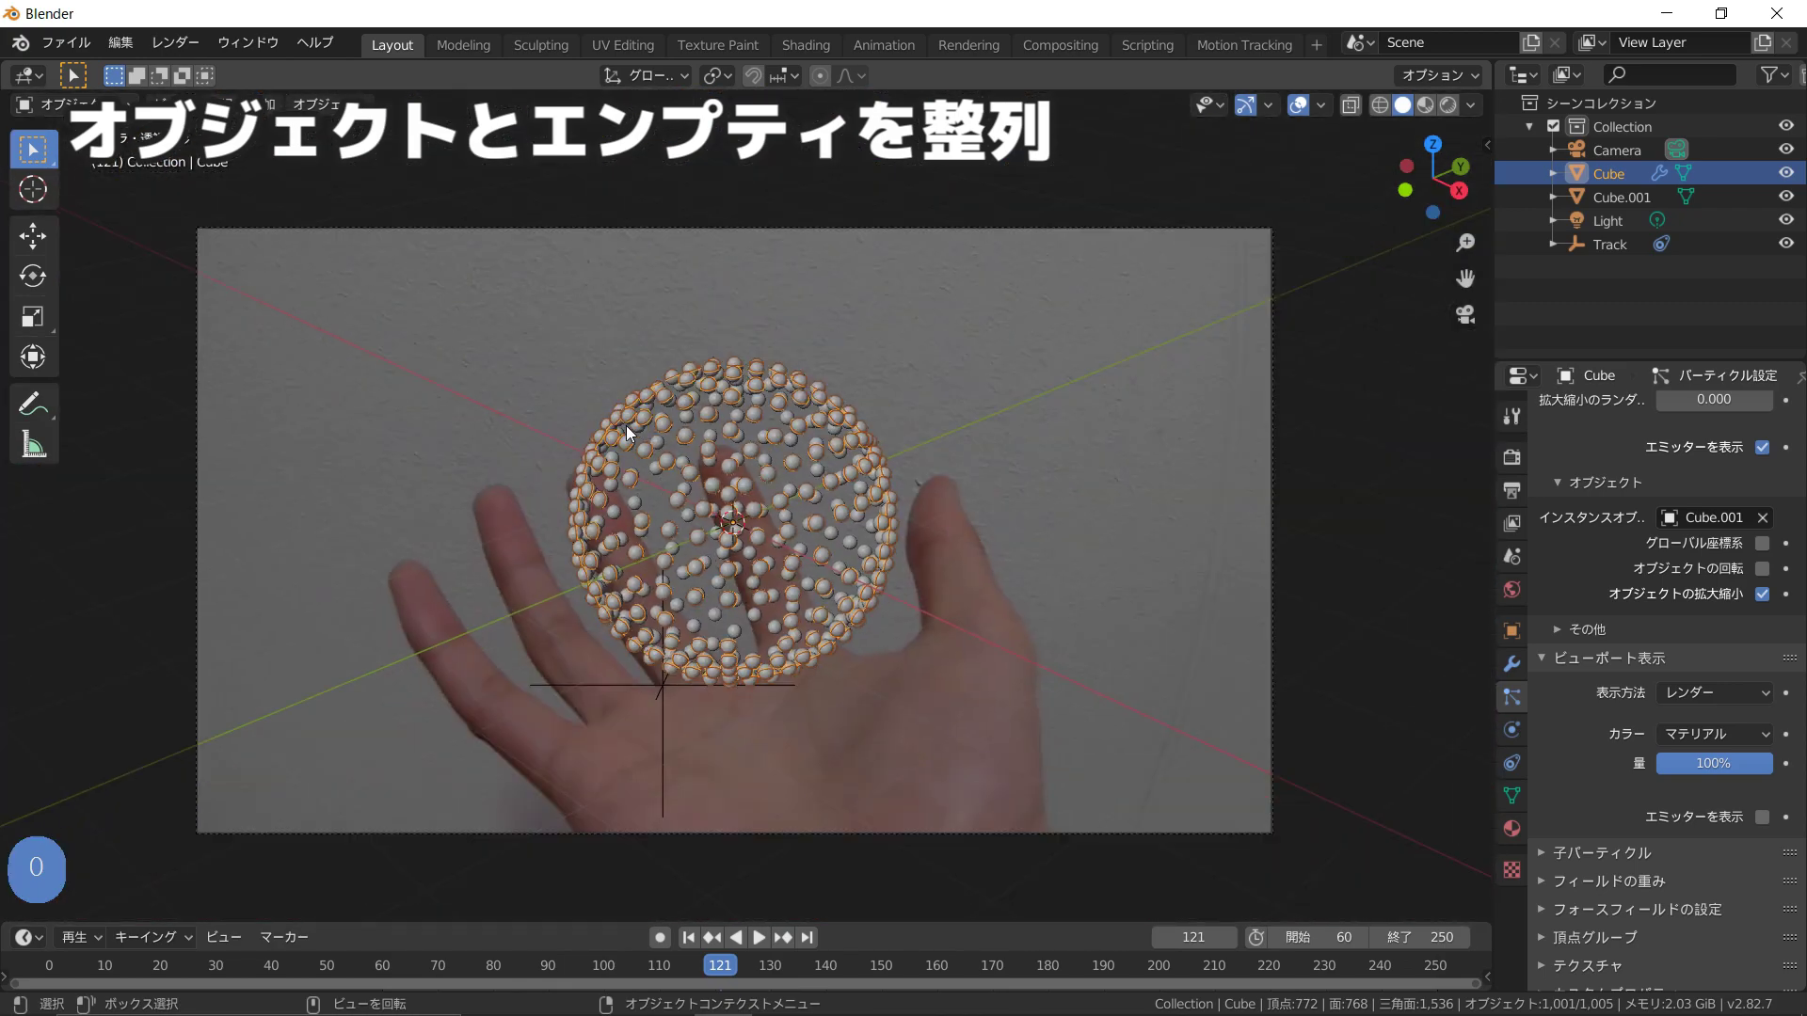
left_click(662, 684, "shift")
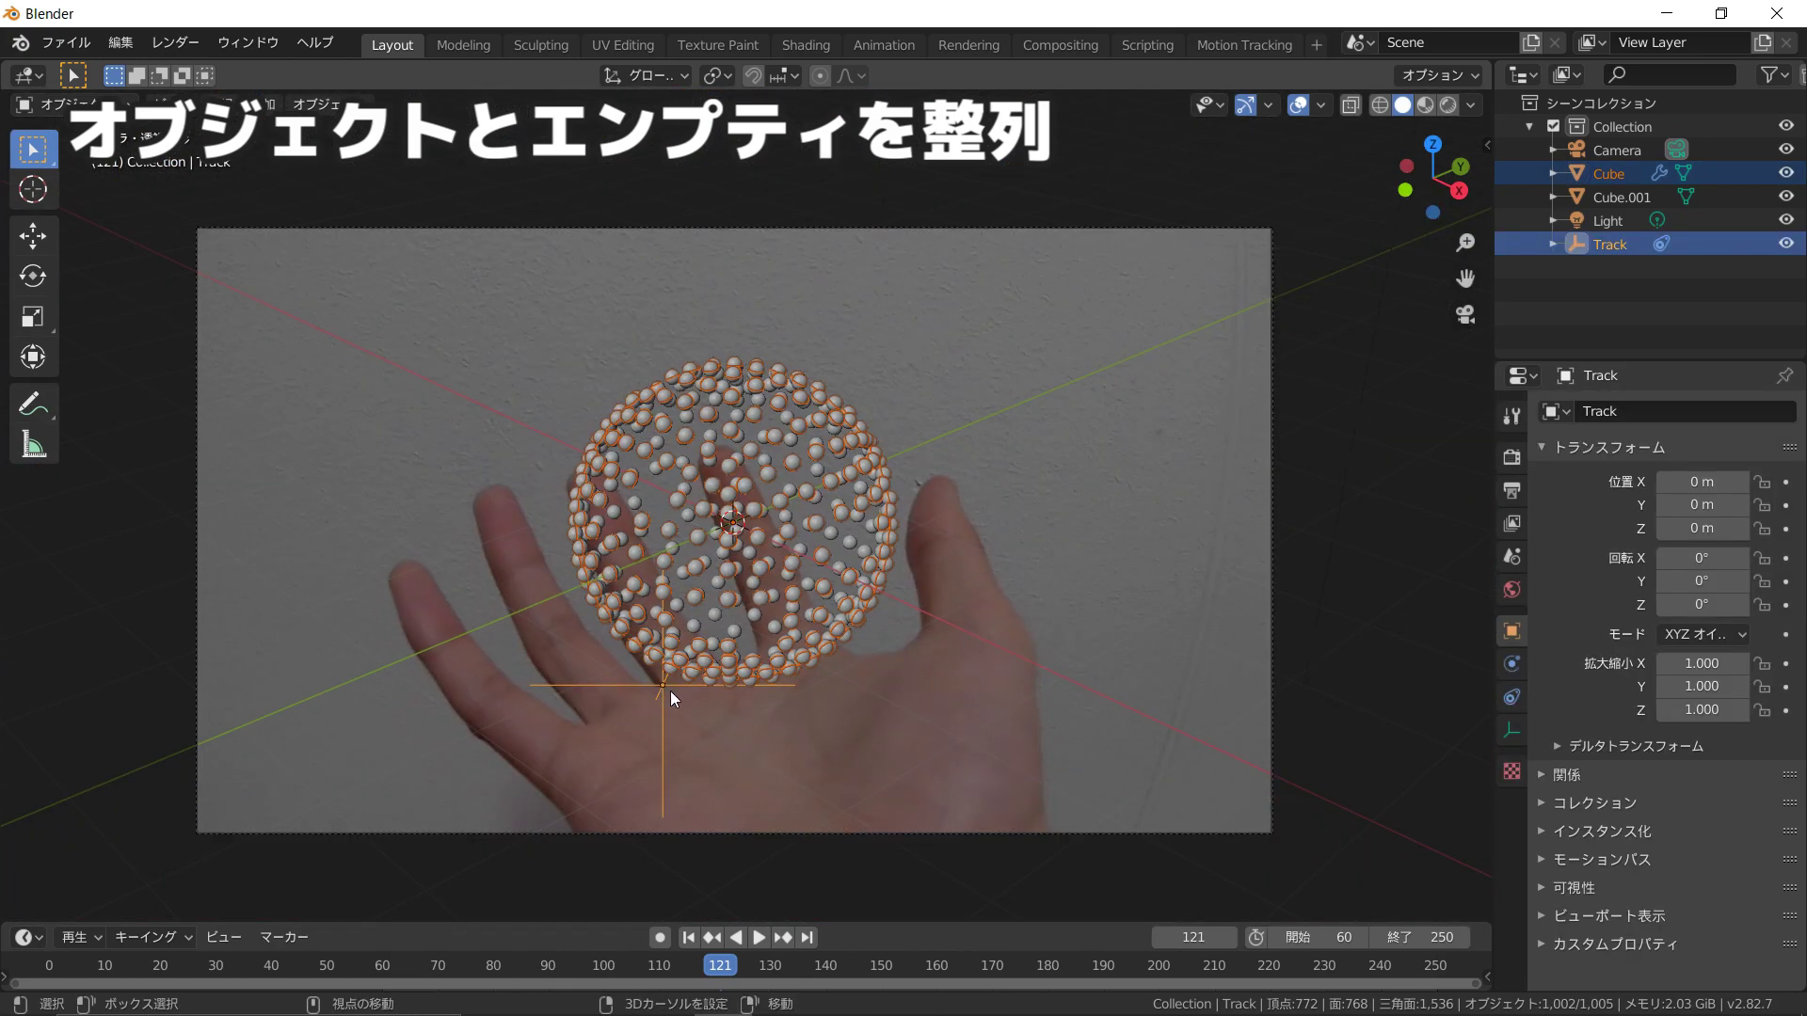
left_click(318, 103)
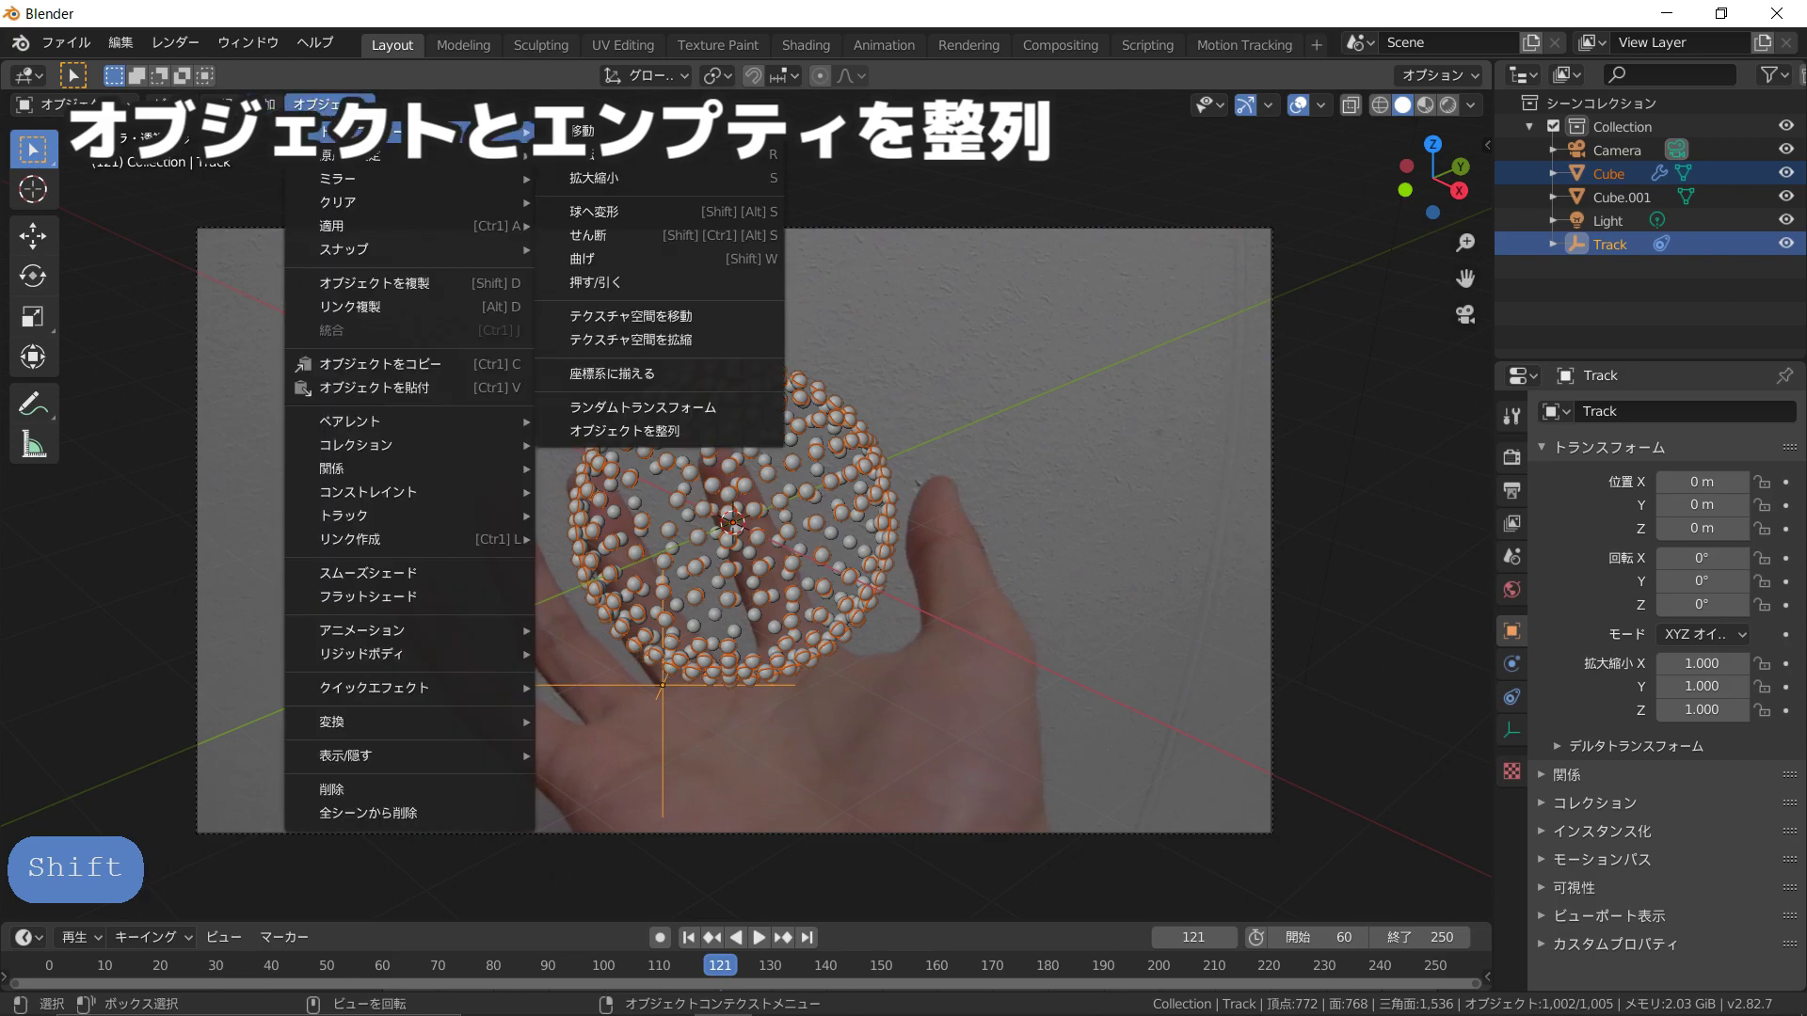
mouse_move(395, 132)
key("Up")
key("Return")
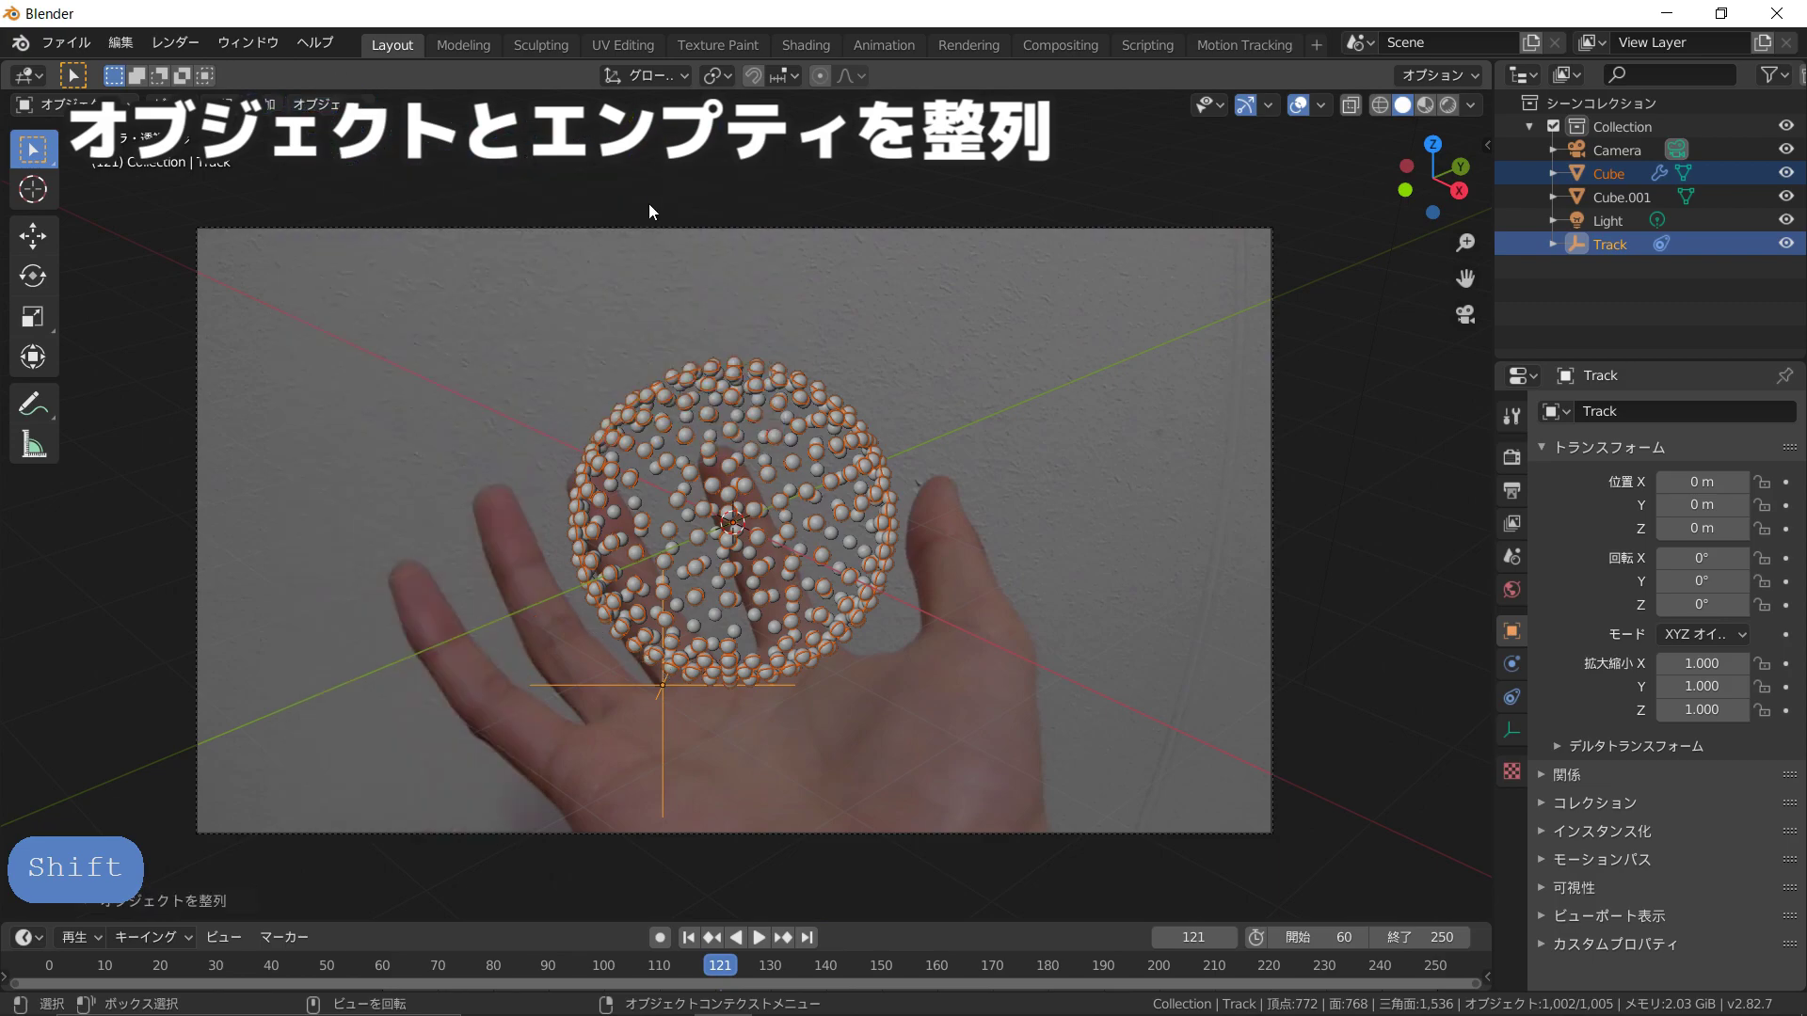
Step: Align the sphere's center to the active Track empty on the X, Y and Z axes
left_click(188, 894)
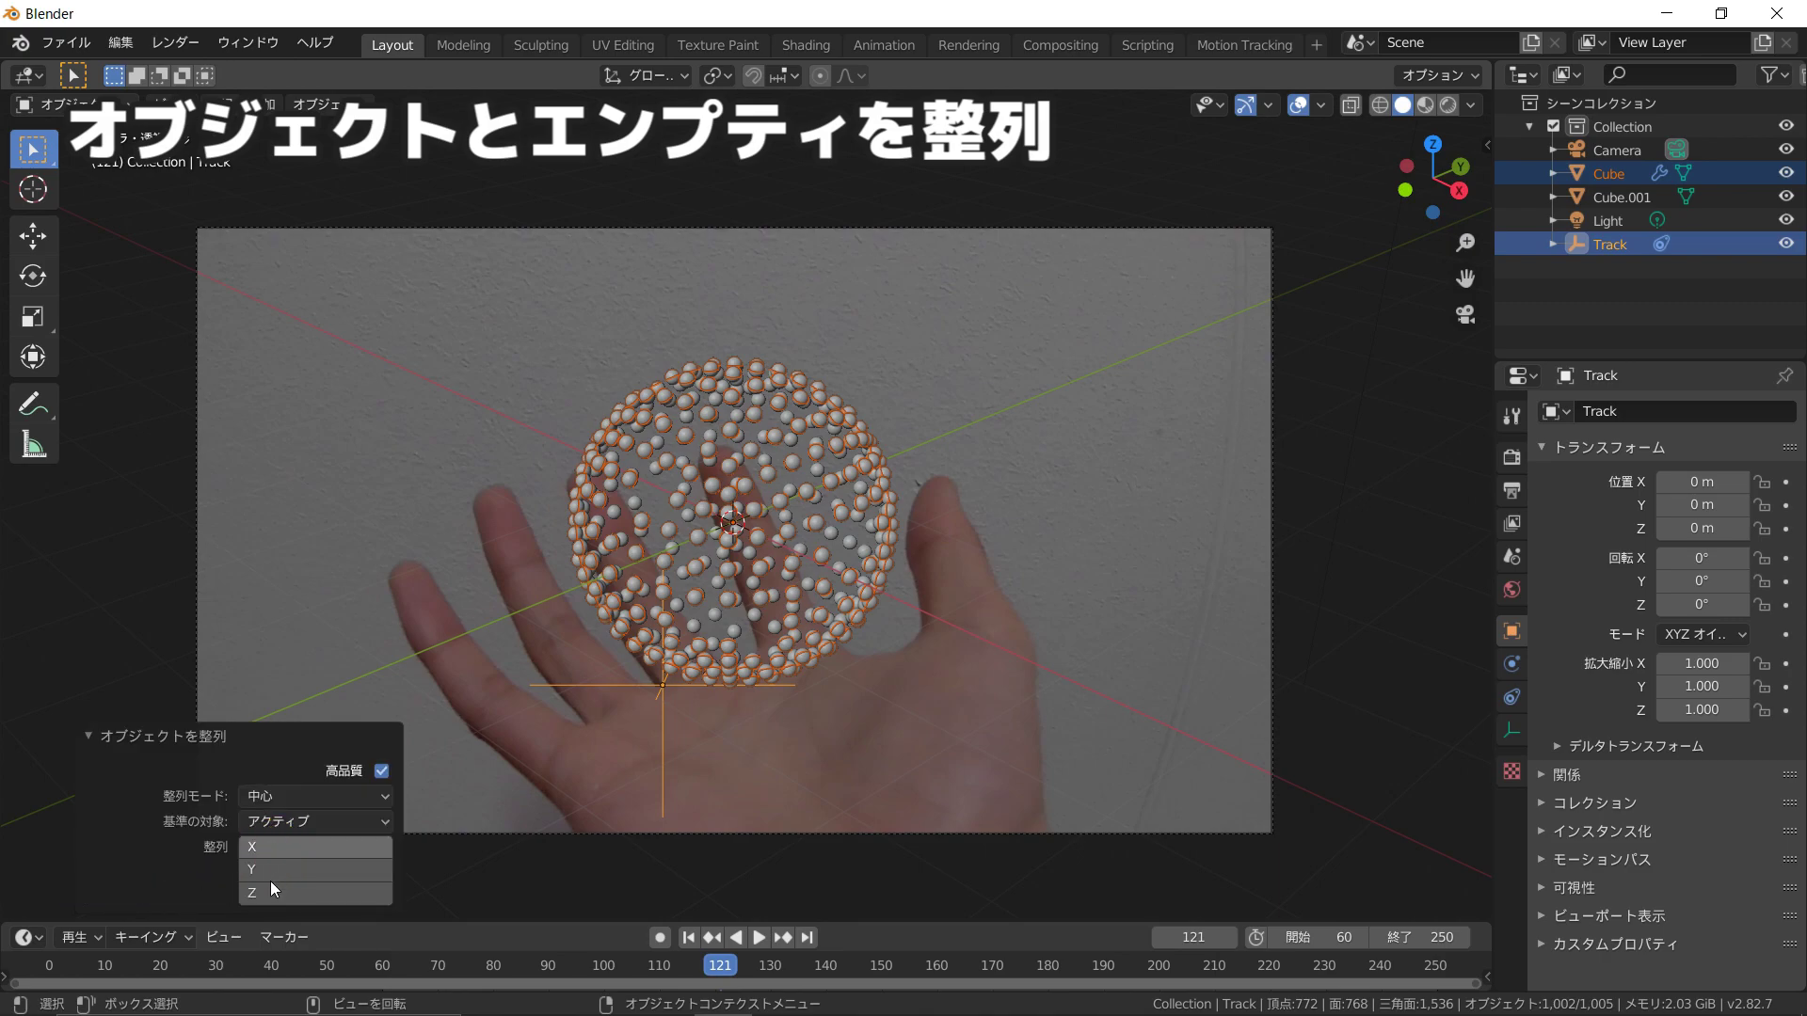
key("shift")
key("shift")
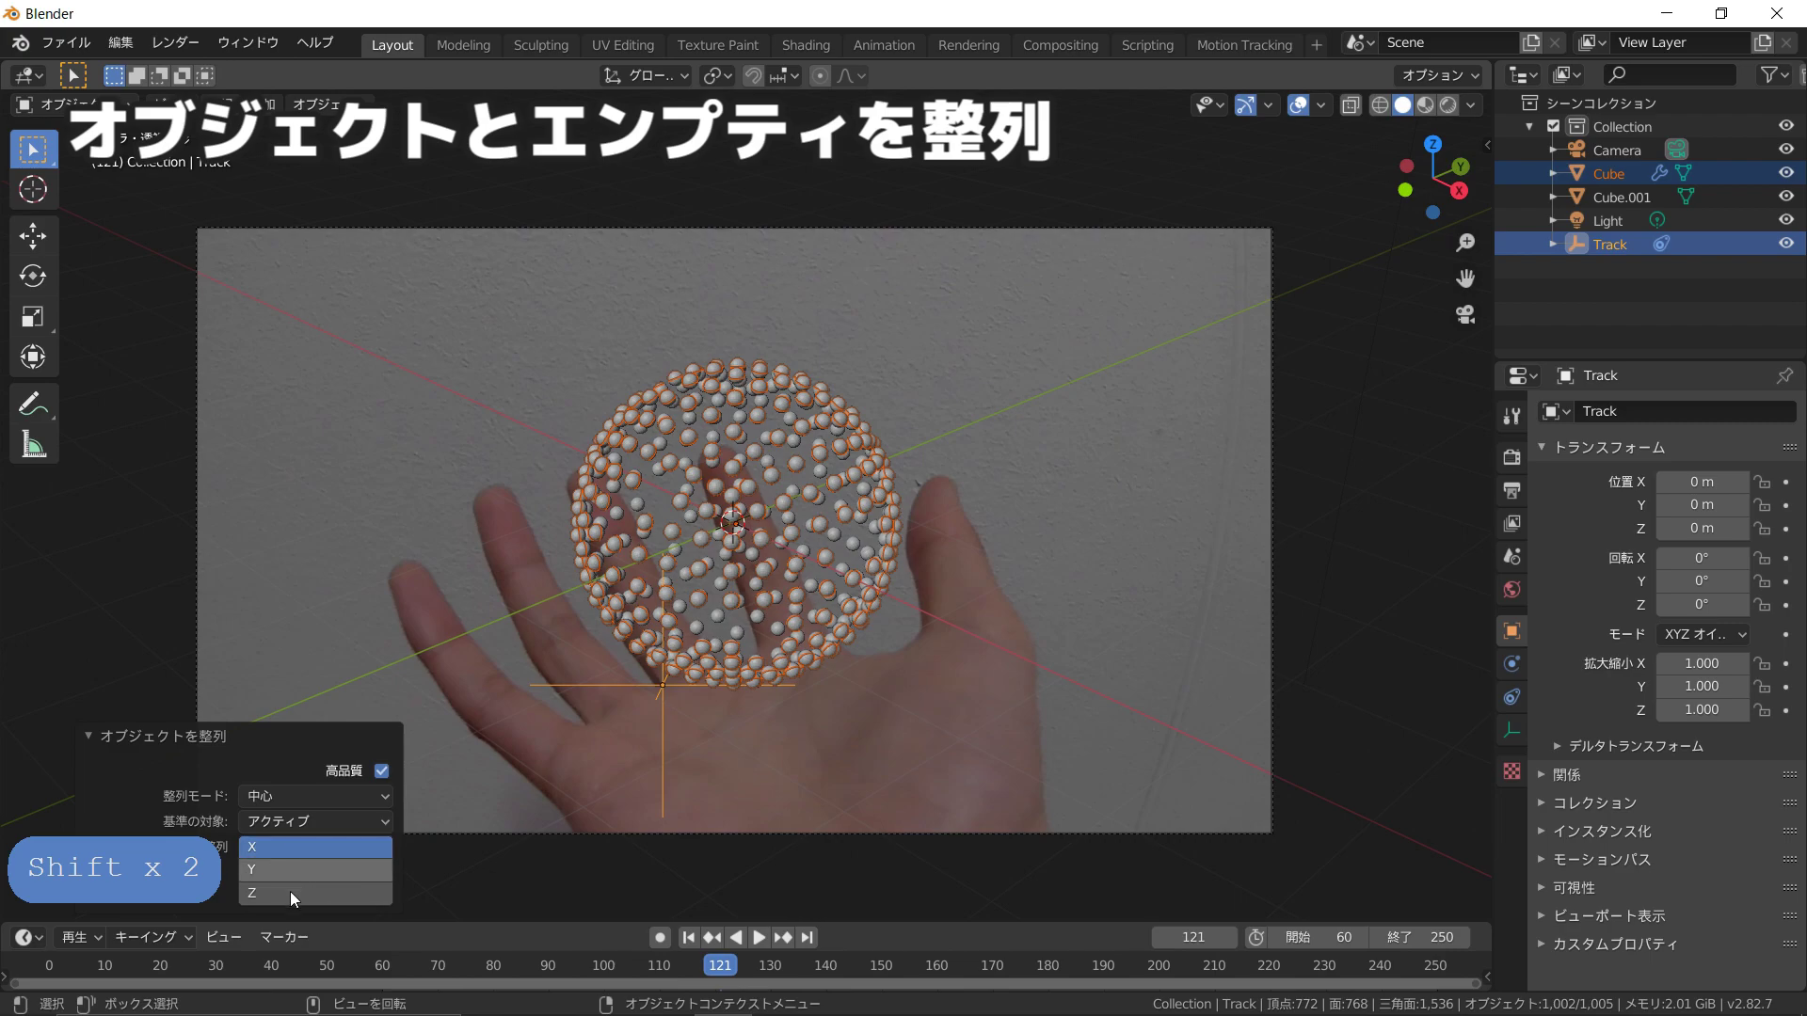
left_click(303, 871, "shift")
scroll(485, 872, "down", 2)
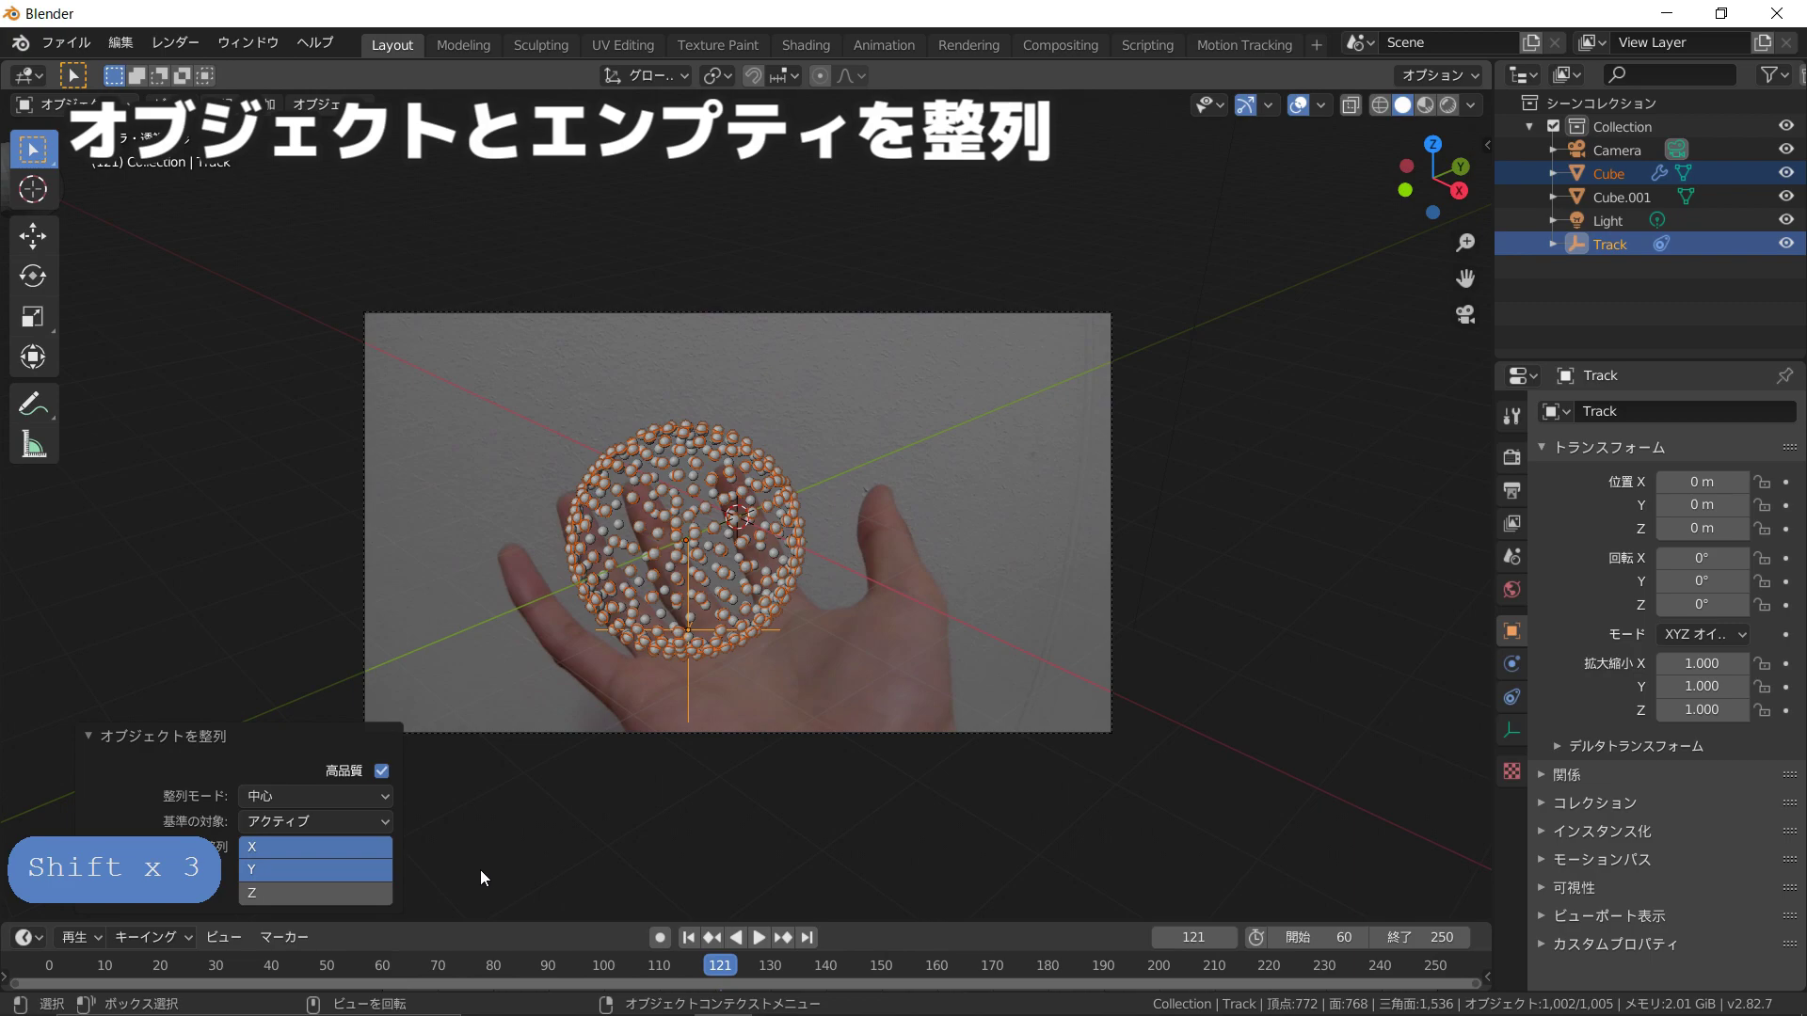
scroll(478, 866, "up", 1)
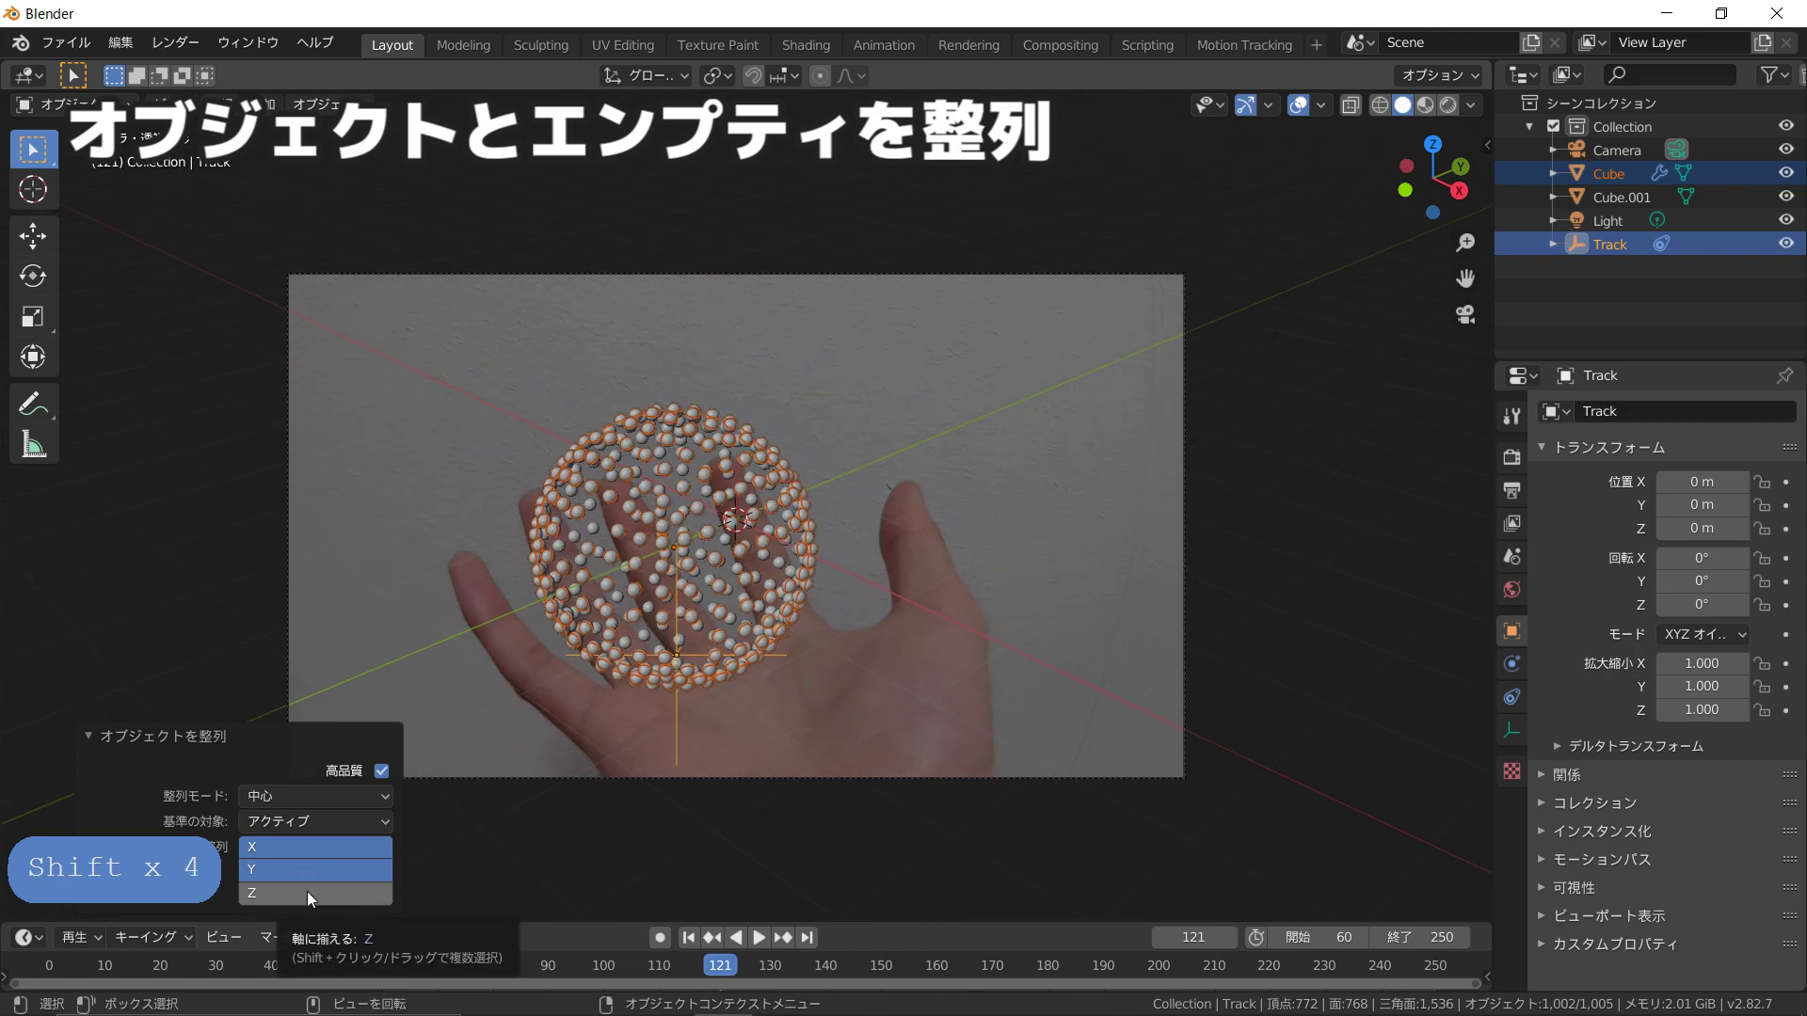
left_click(313, 890, "shift")
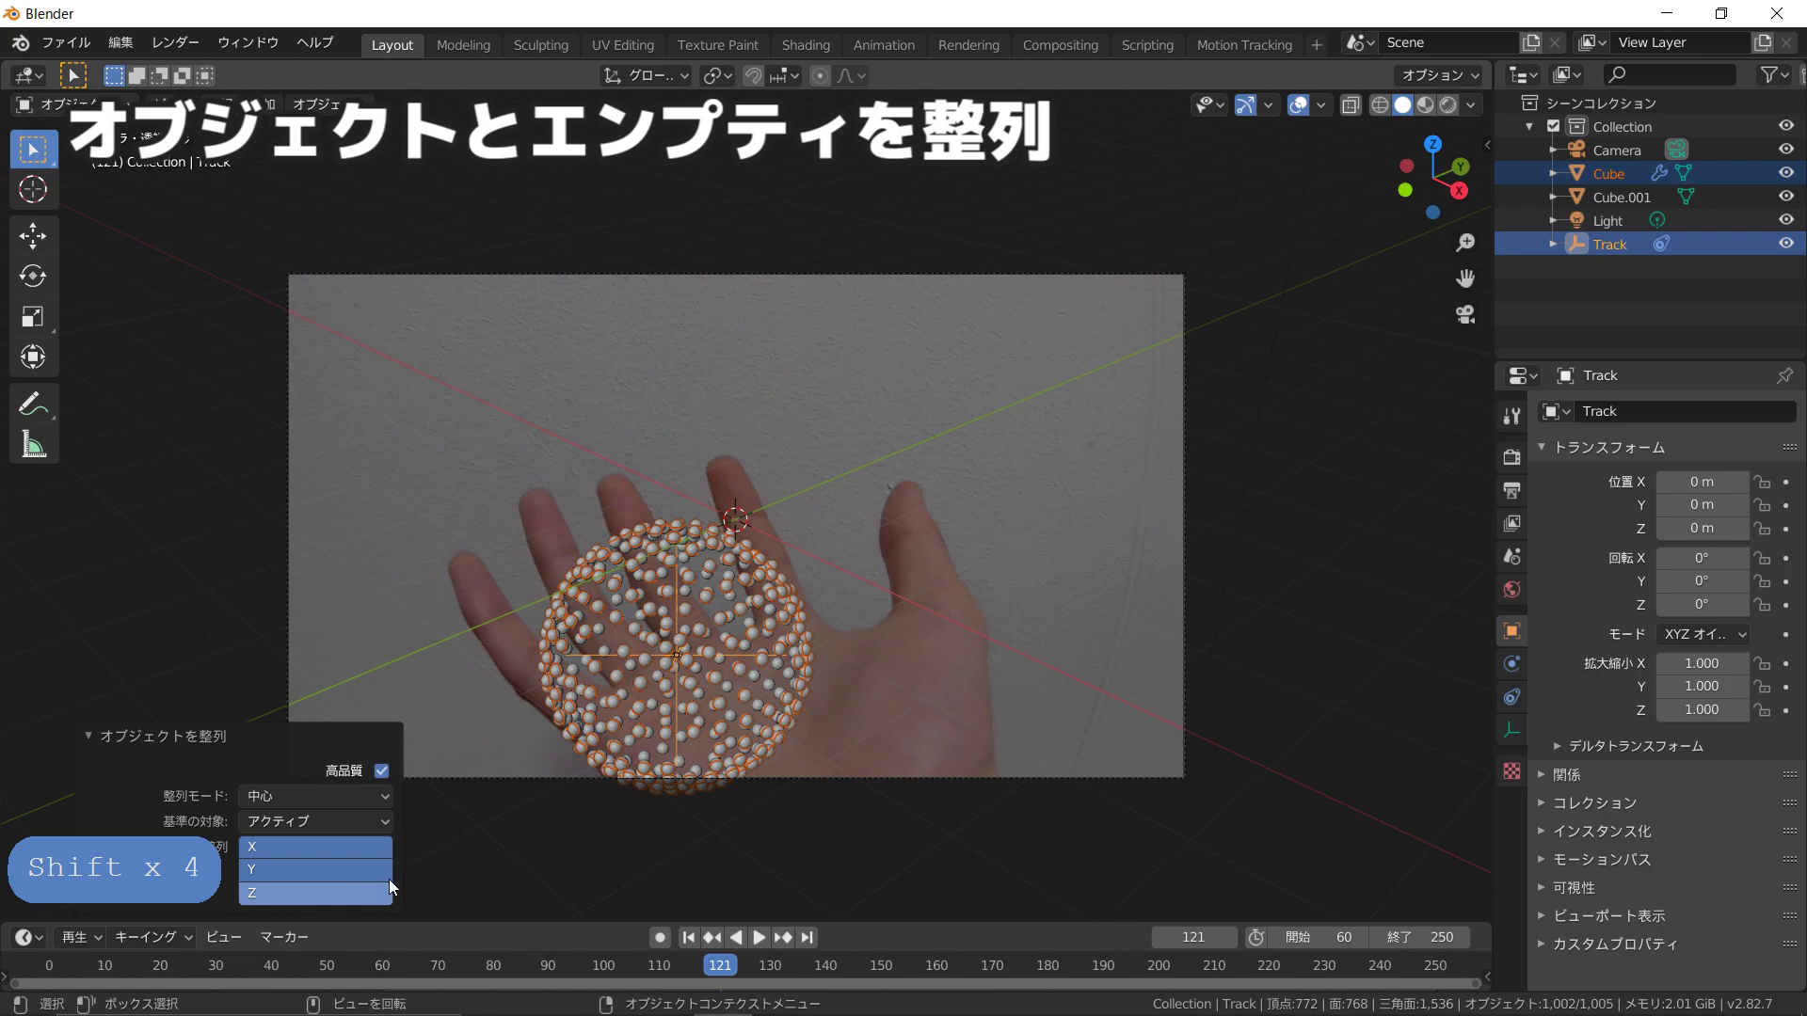
Step: Leave the camera view, select only the particle sphere and try to add the empty at its center to the selection
left_click(513, 620)
middle_click_drag(518, 617, 641, 573)
scroll(706, 589, "up", 1)
left_click(758, 602)
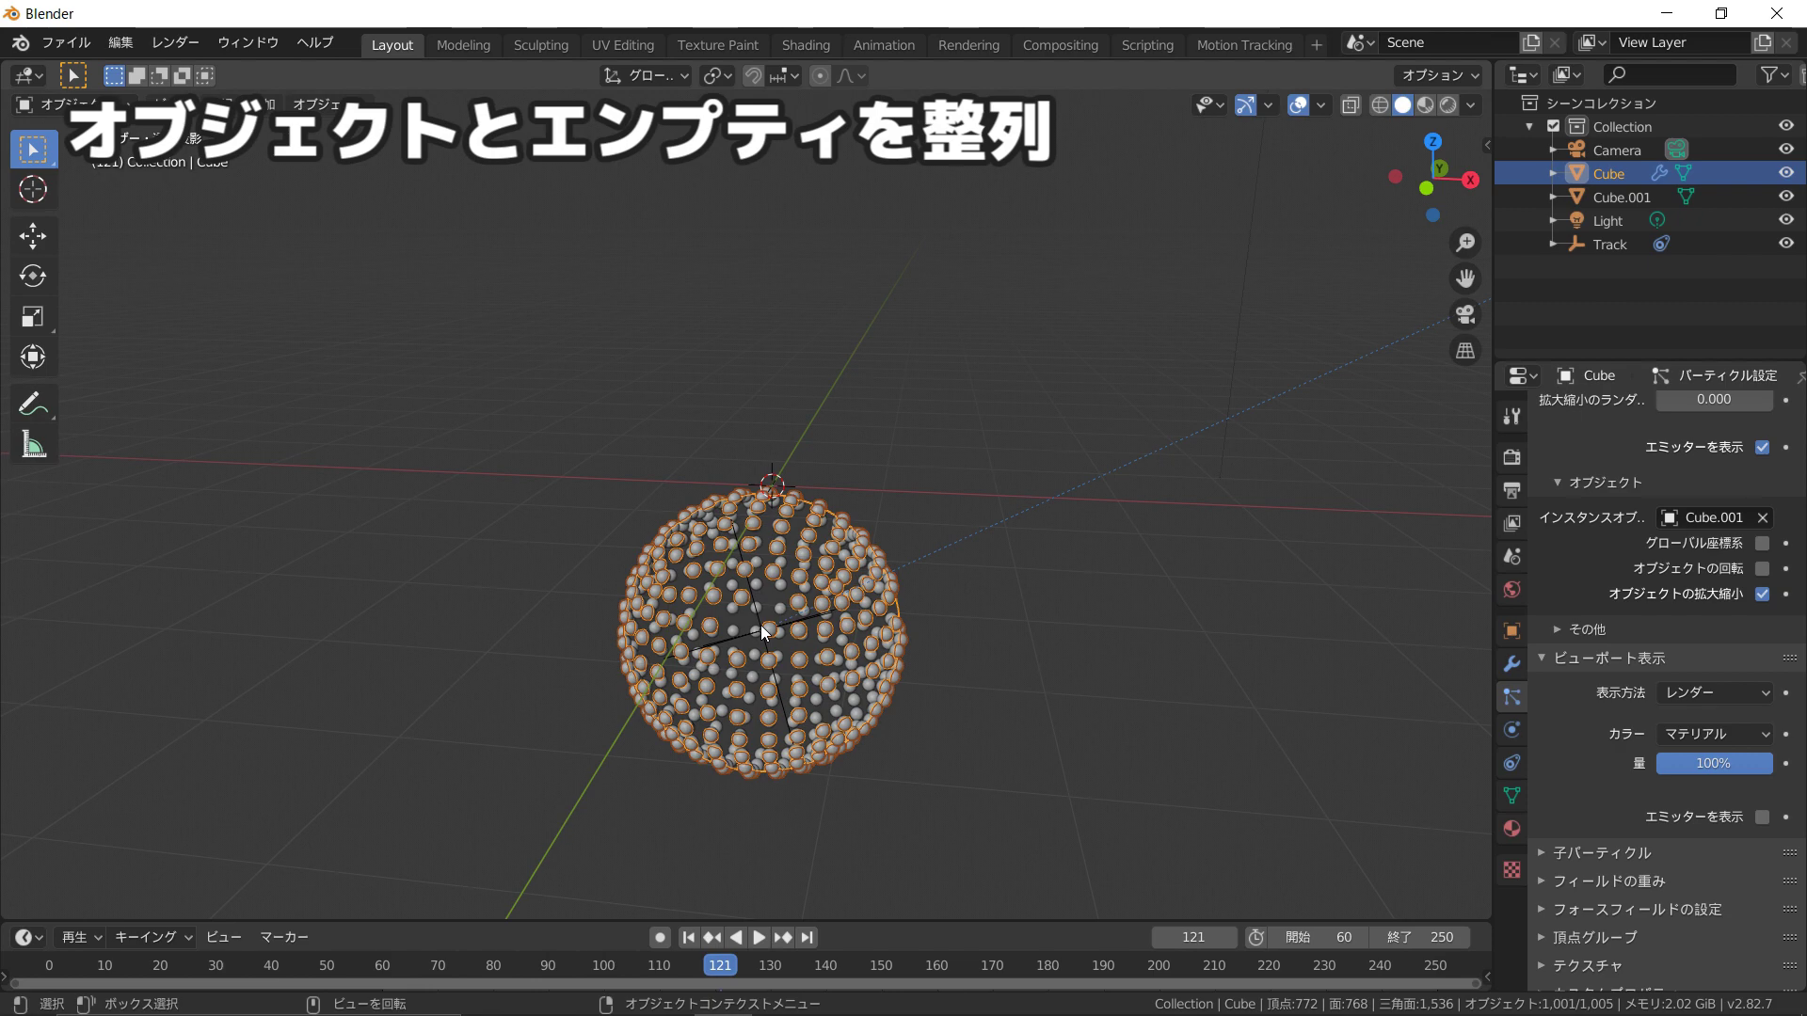
scroll(760, 624, "up", 5)
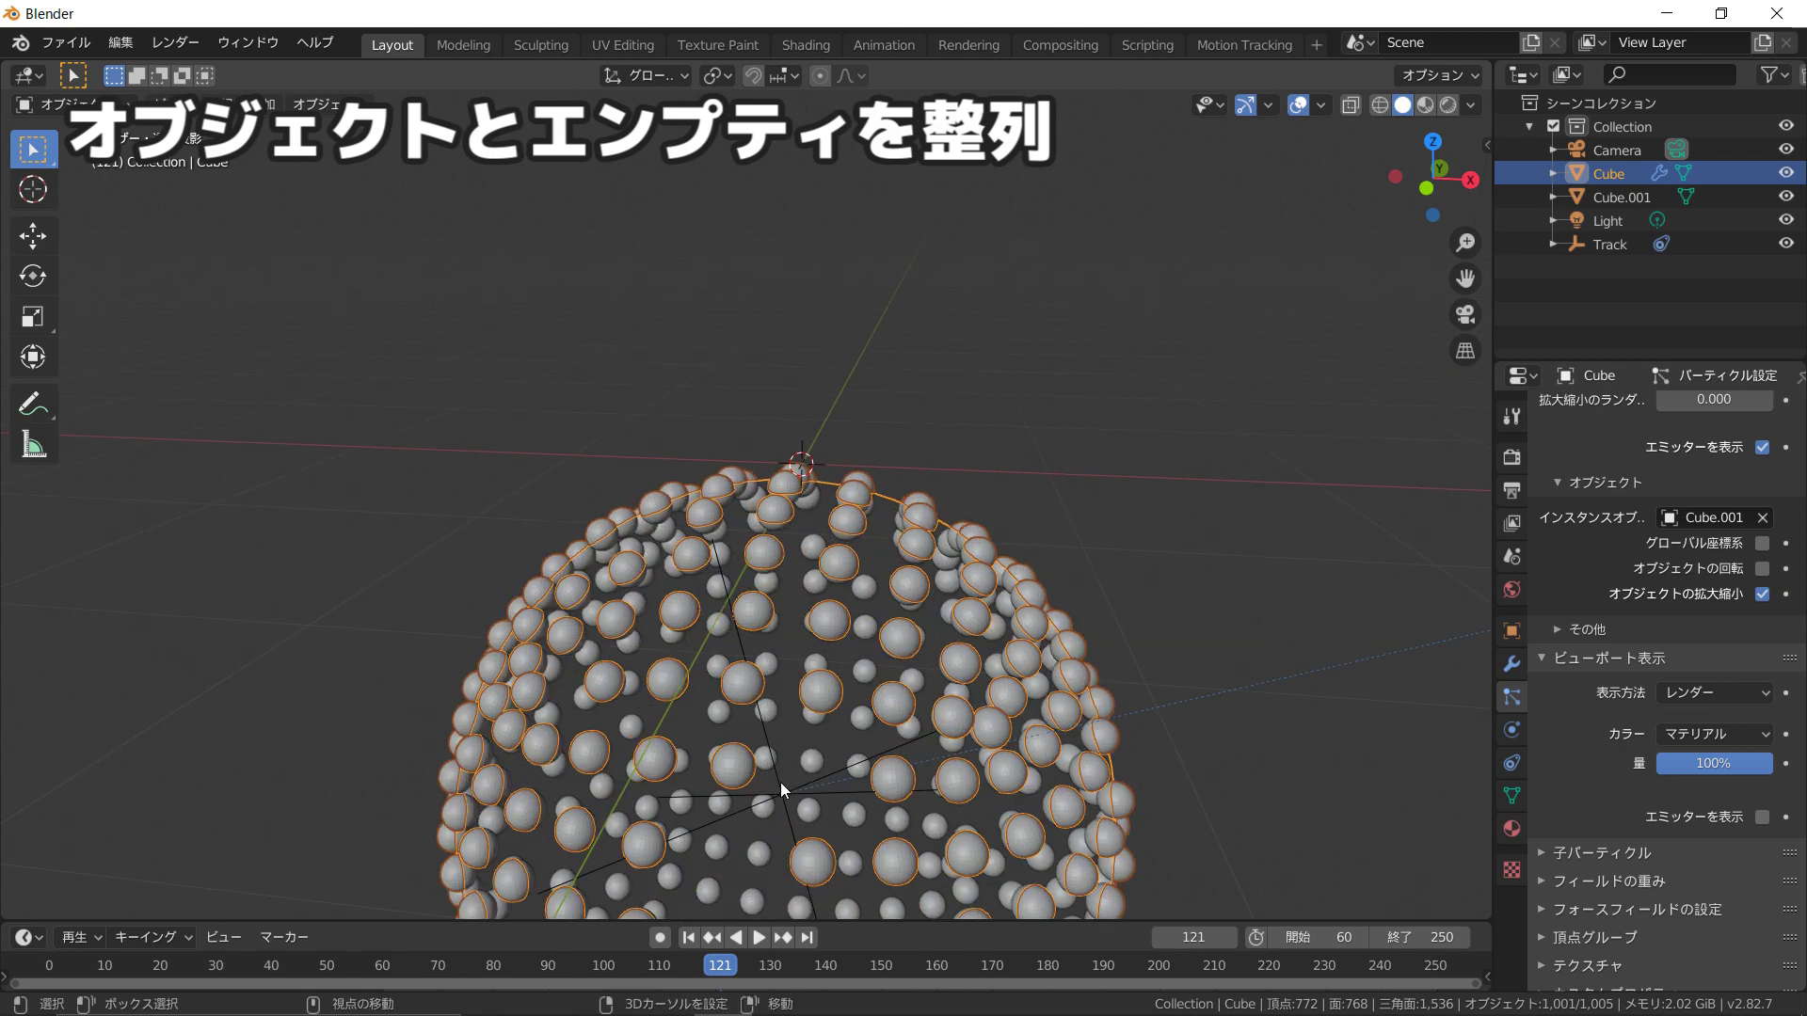
left_click(780, 787, "shift")
left_click(781, 790, "shift")
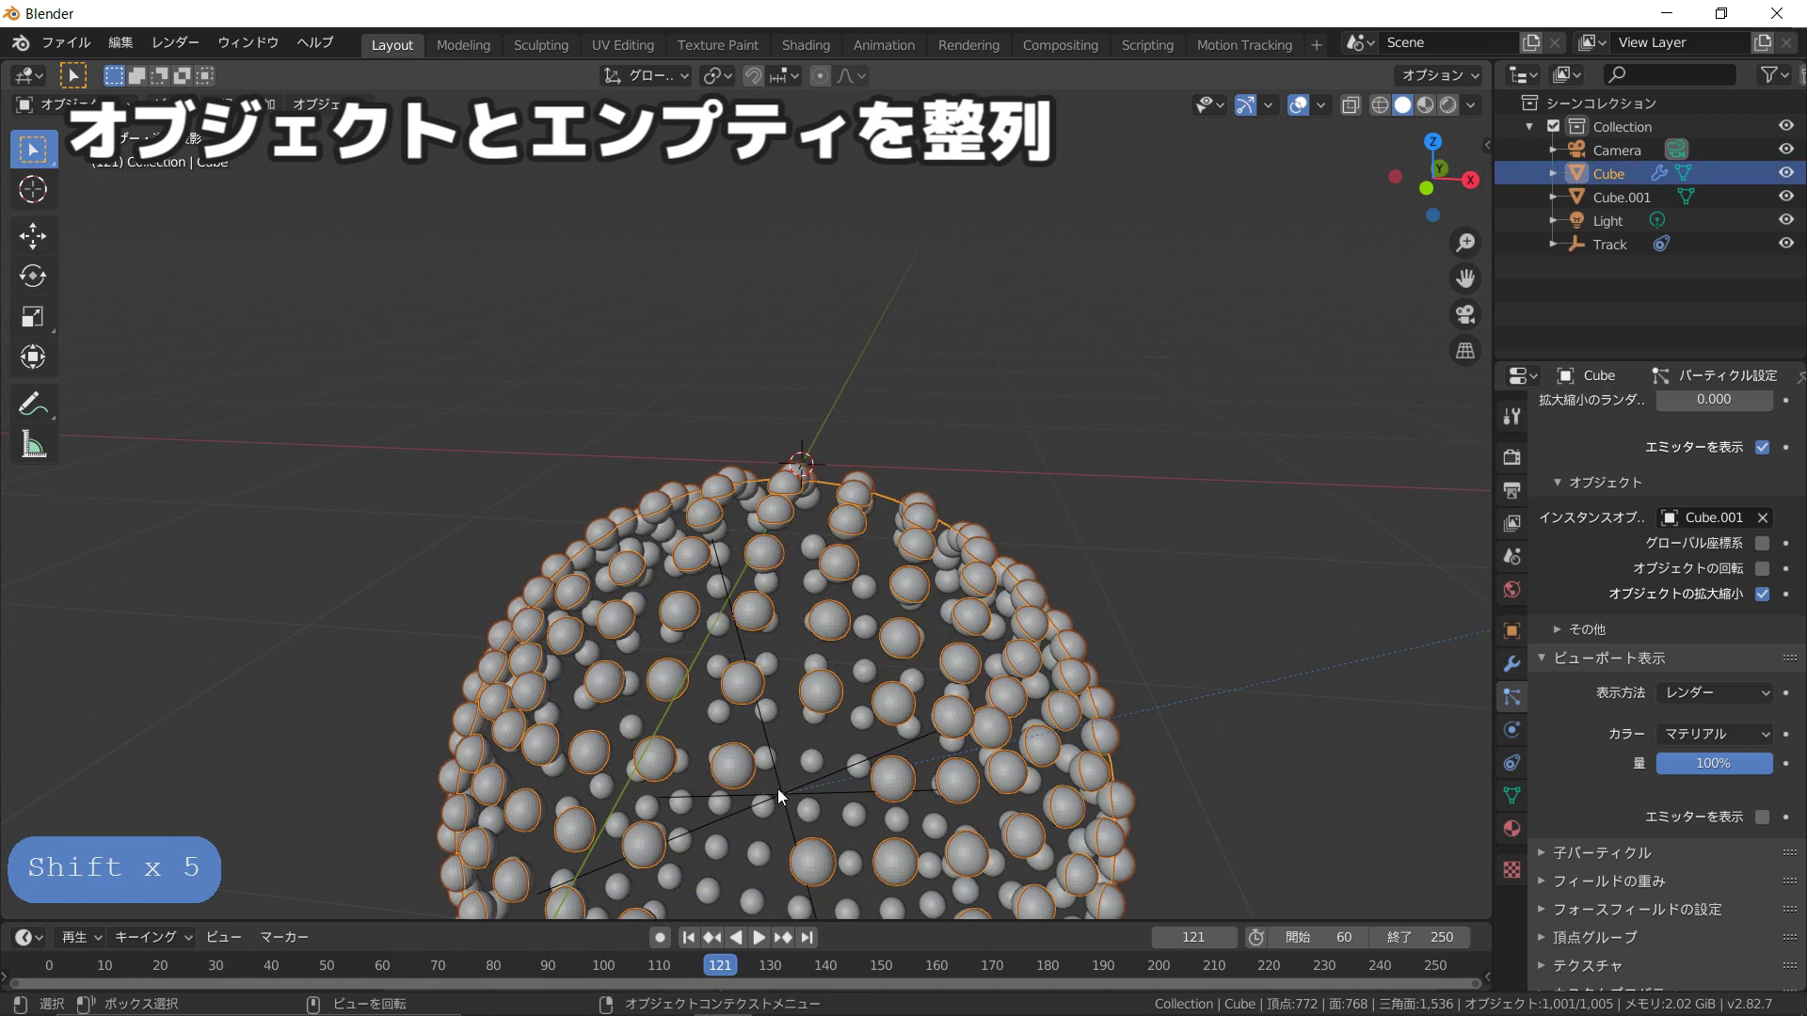
scroll(847, 708, "down", 2)
scroll(847, 707, "down", 2)
key("shift")
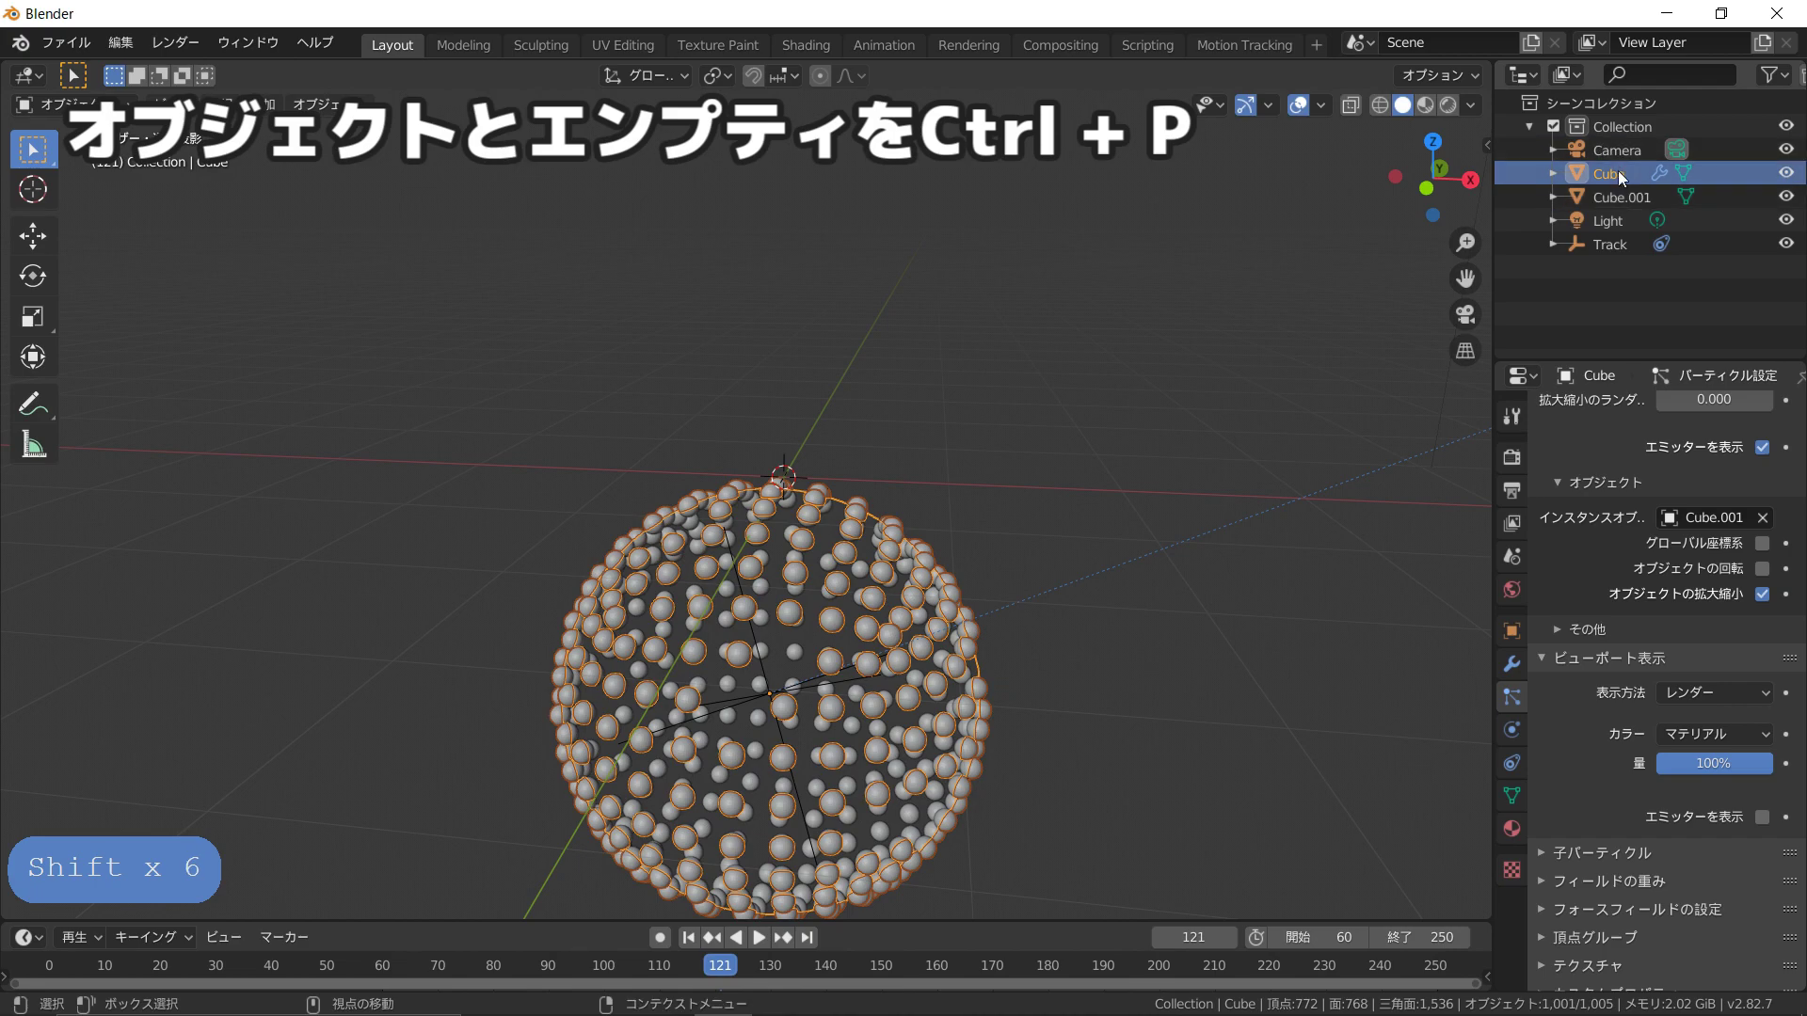
Step: Add the Track empty to the selection as active object and parent the sphere to it with Object (Keep Transform)
middle_click_drag(1284, 455, 1363, 352)
left_click(1584, 239, "ctrl")
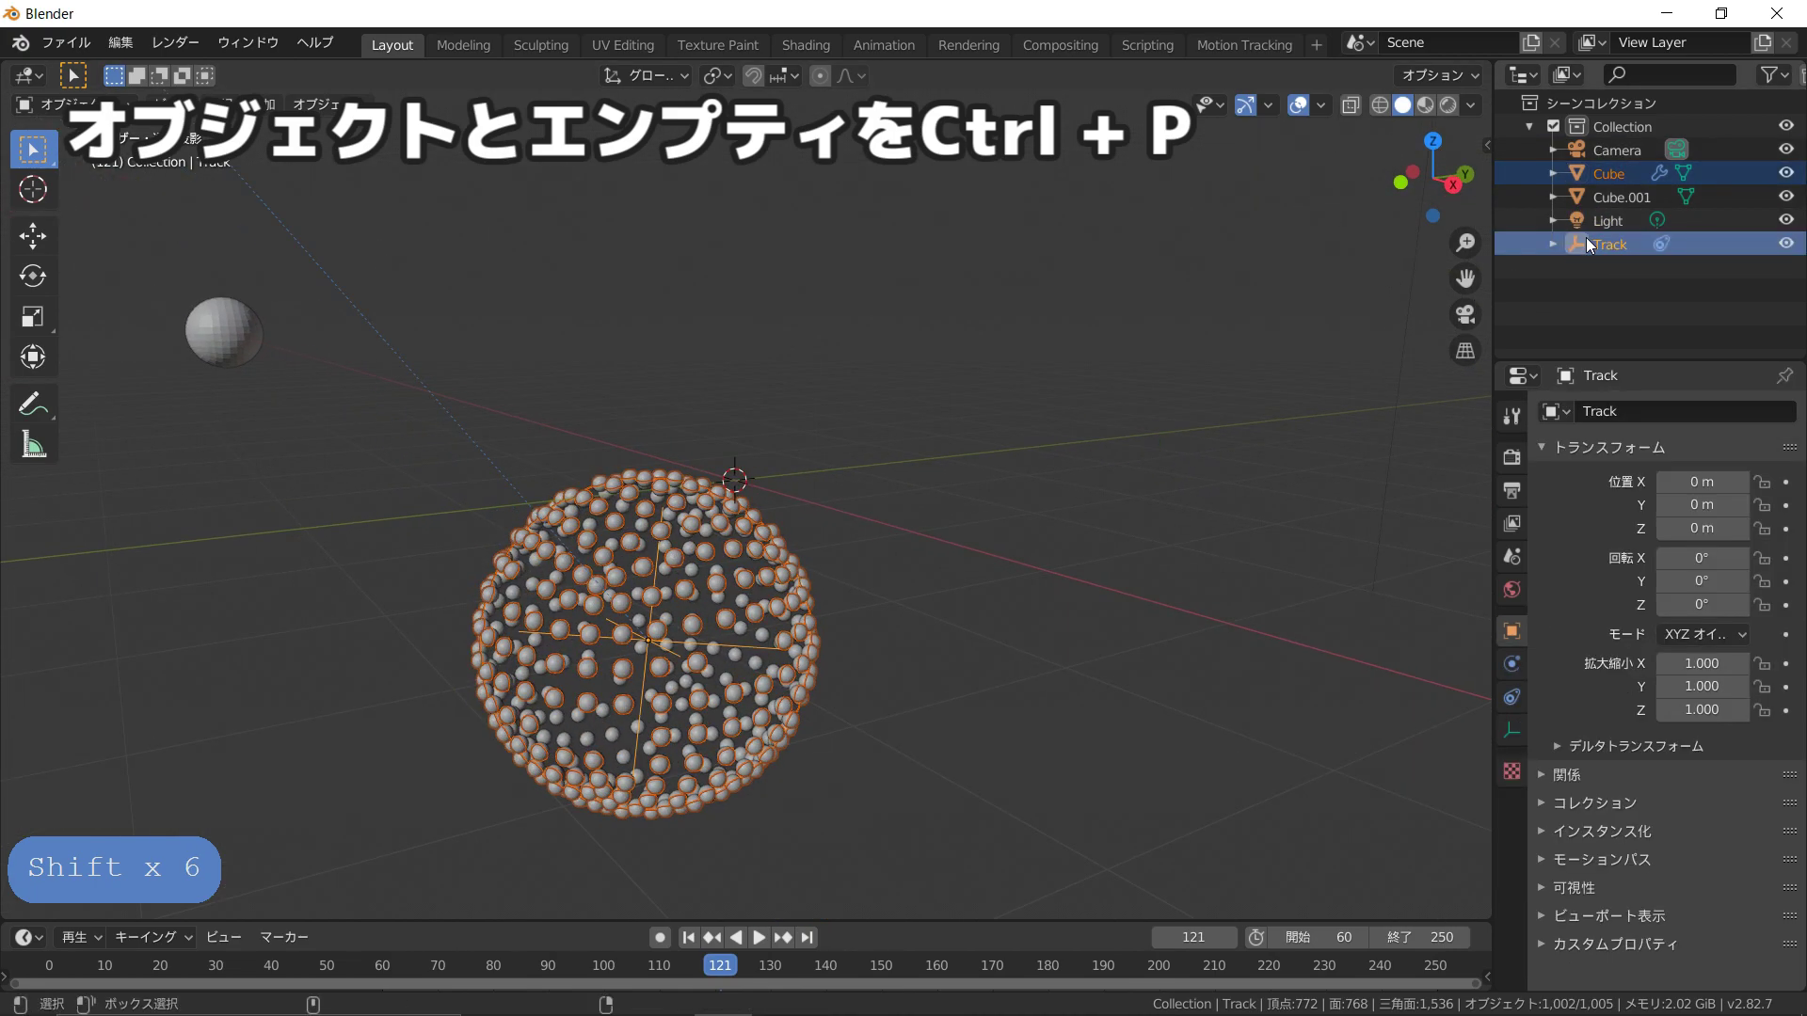
scroll(869, 549, "down", 1)
key("ctrl+p")
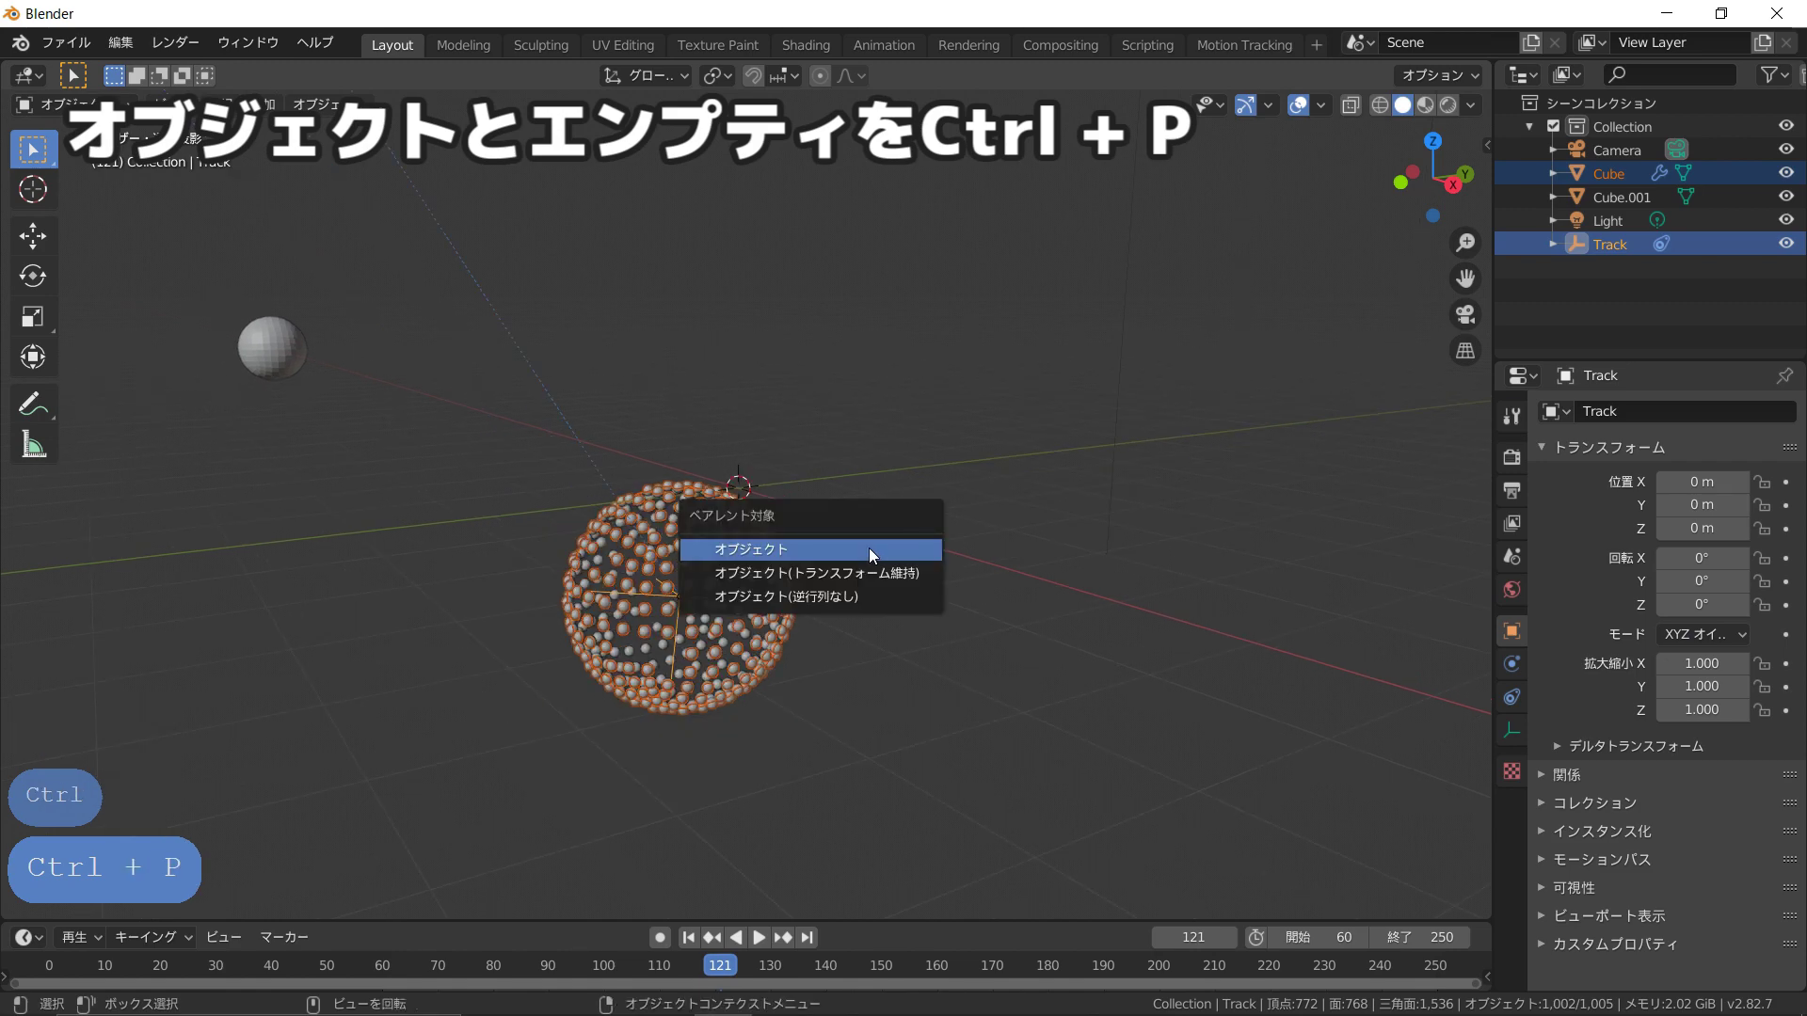
left_click(866, 568)
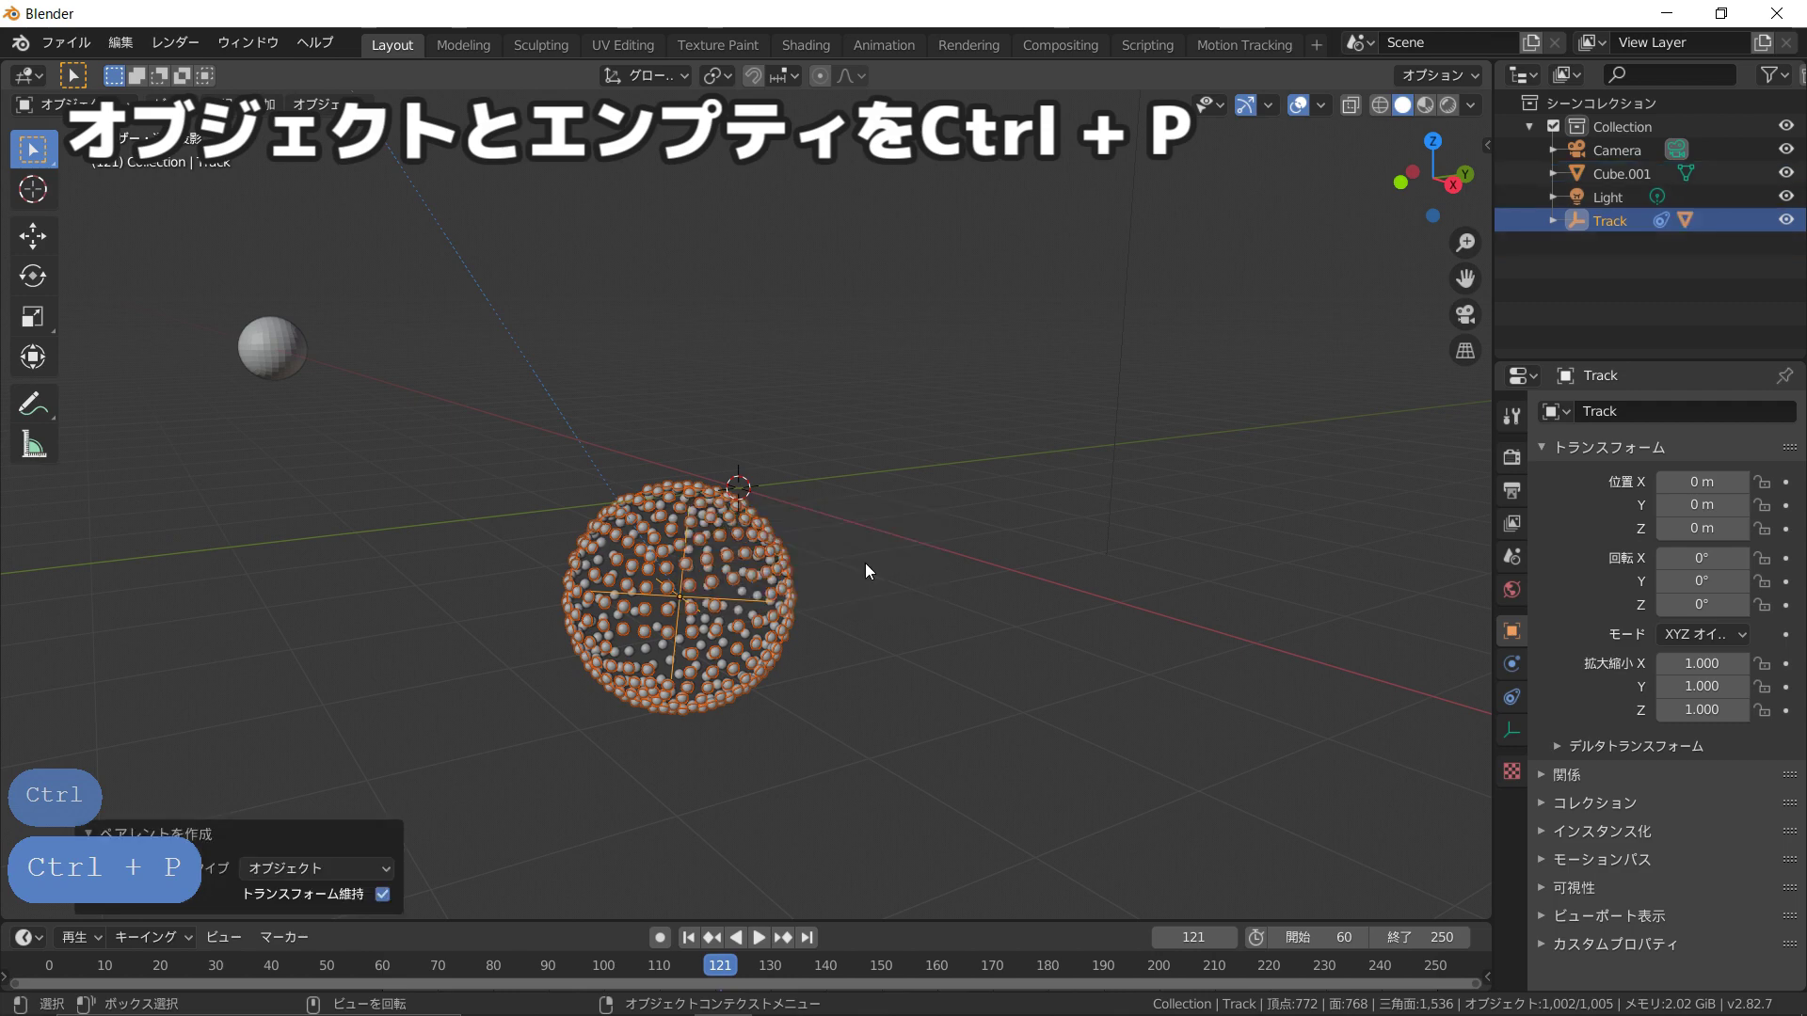
Step: Play the animation in camera view to check that the particle sphere follows the hand, and stop it
scroll(857, 578, "down", 1)
key("KP_0")
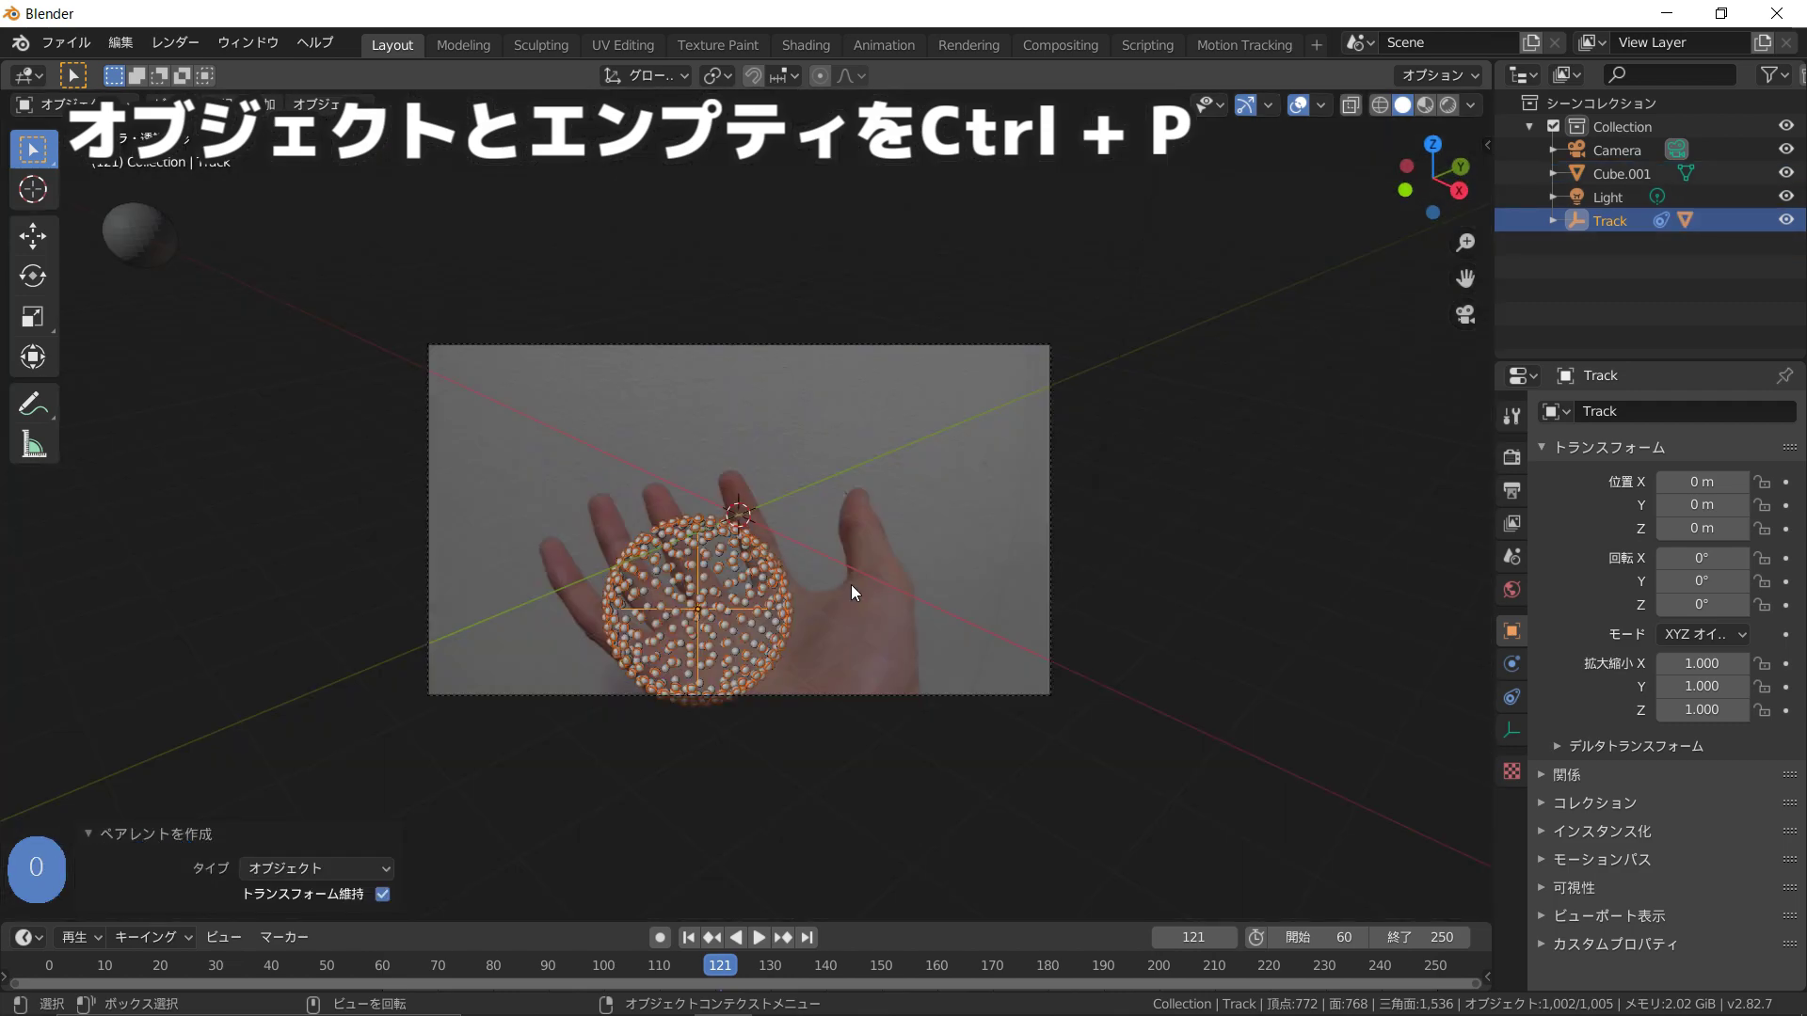
key("space")
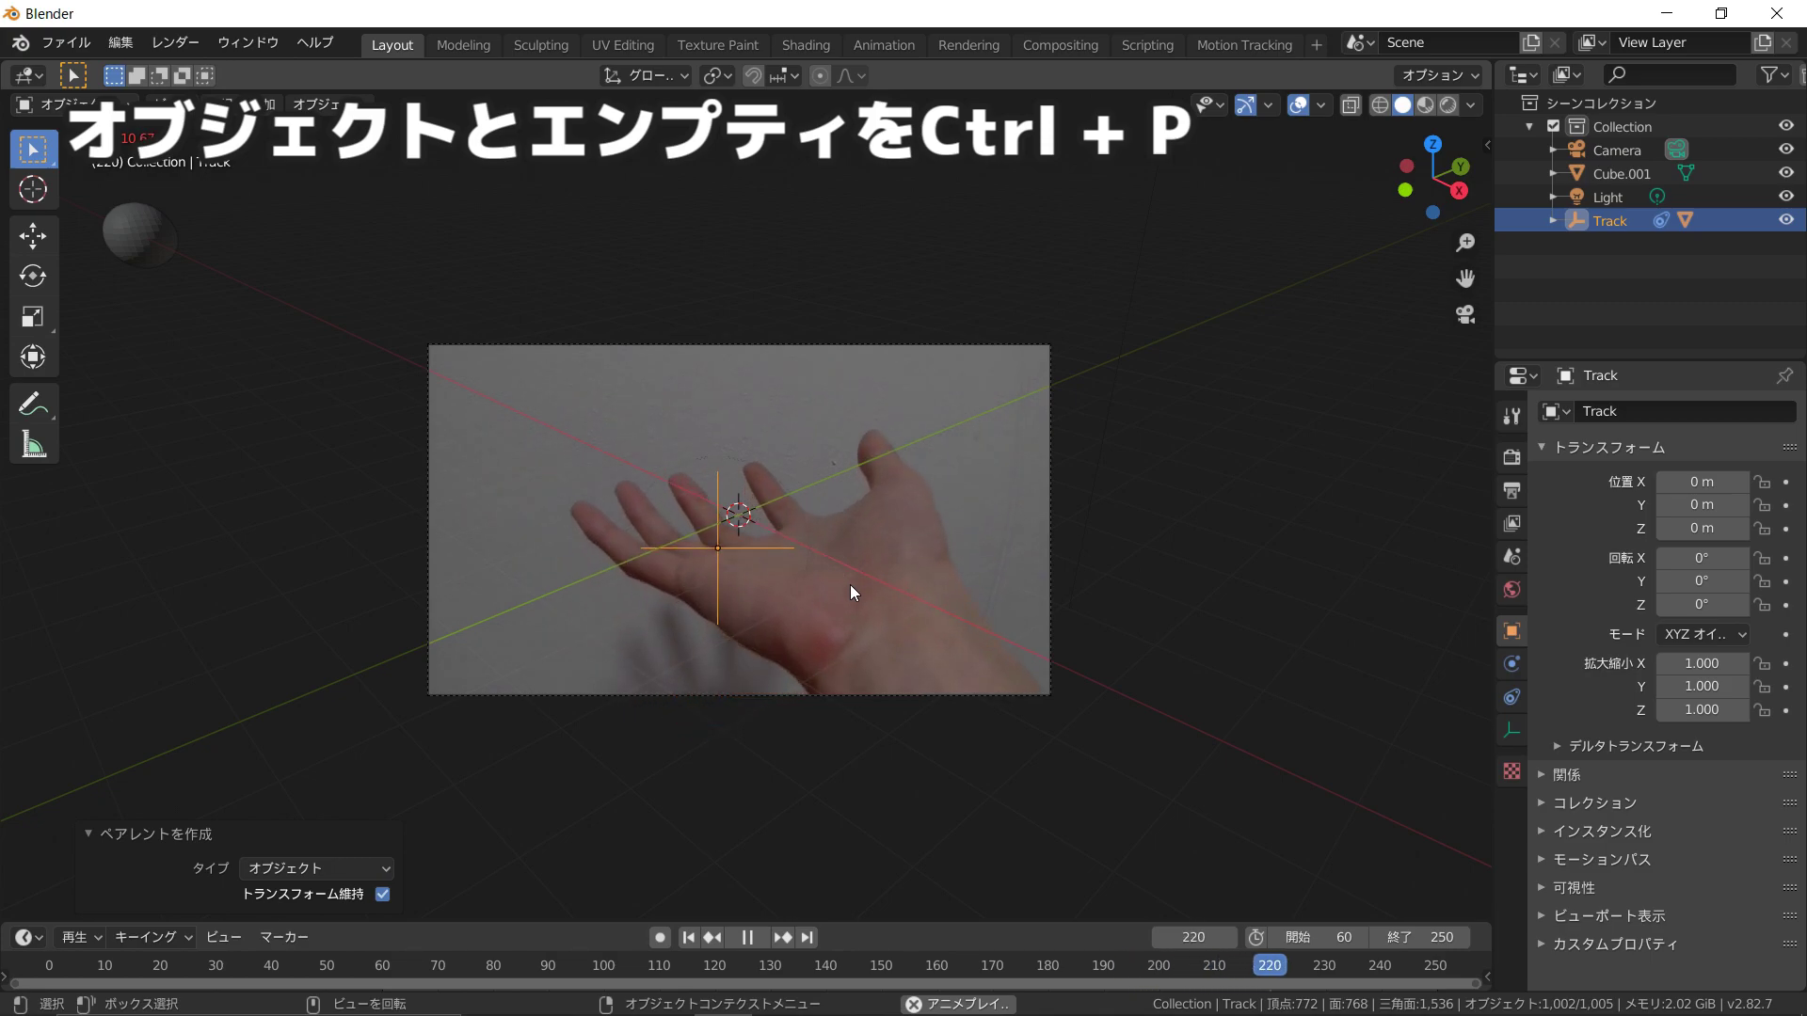
key("space")
Step: Select the particle sphere and set its particle lifetime to 250
mouse_move(828, 580)
middle_mouse_down()
mouse_move(856, 540)
mouse_move(805, 564)
middle_mouse_up()
left_click(804, 572)
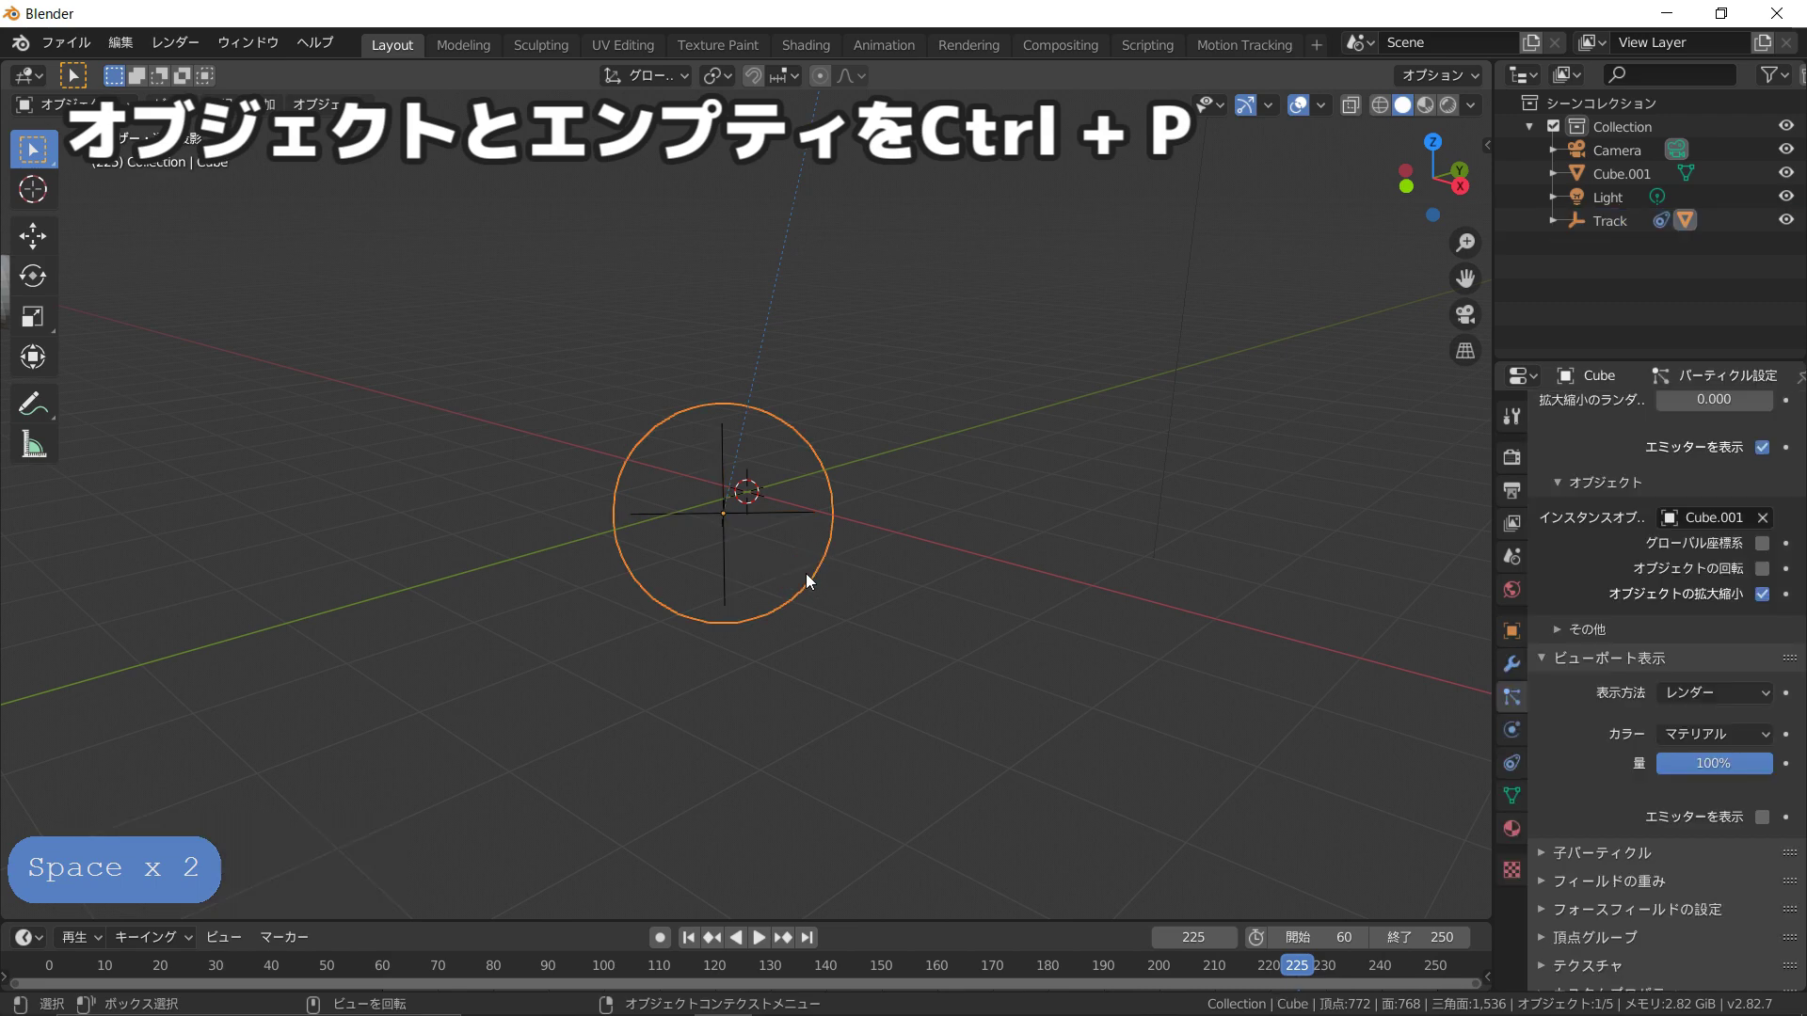
scroll(1567, 574, "up", 8)
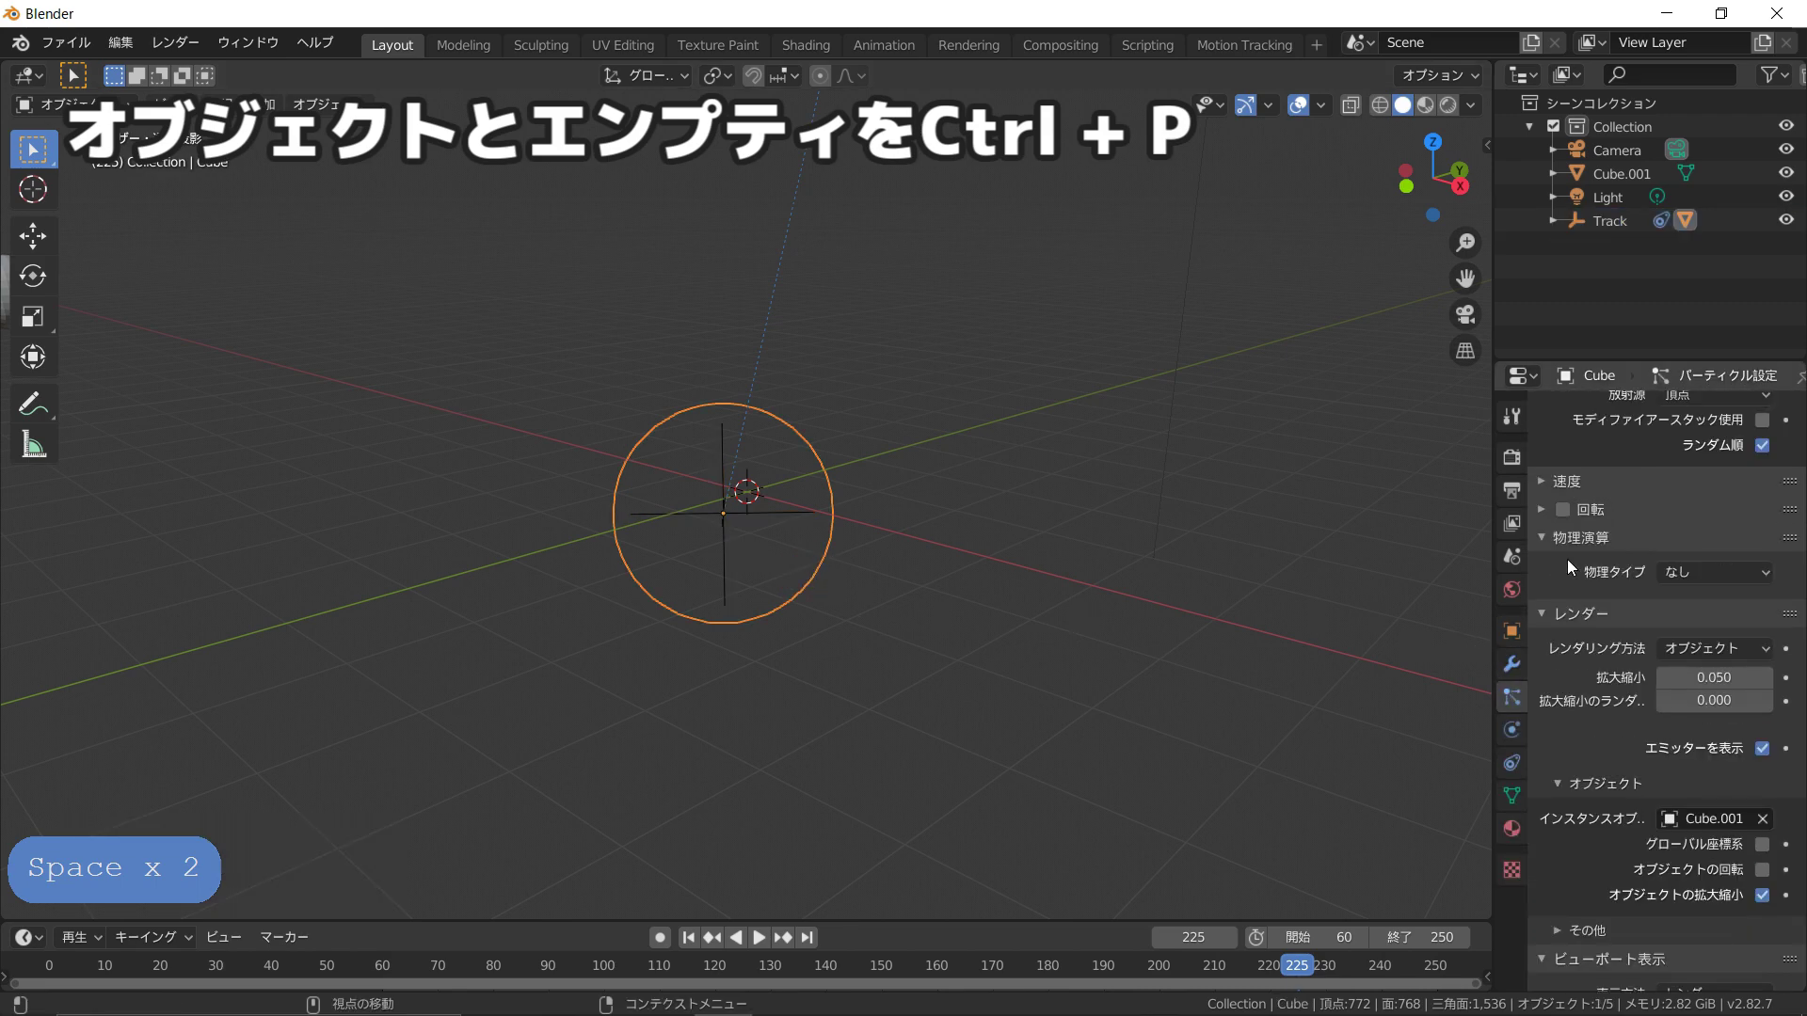
scroll(1568, 568, "up", 3)
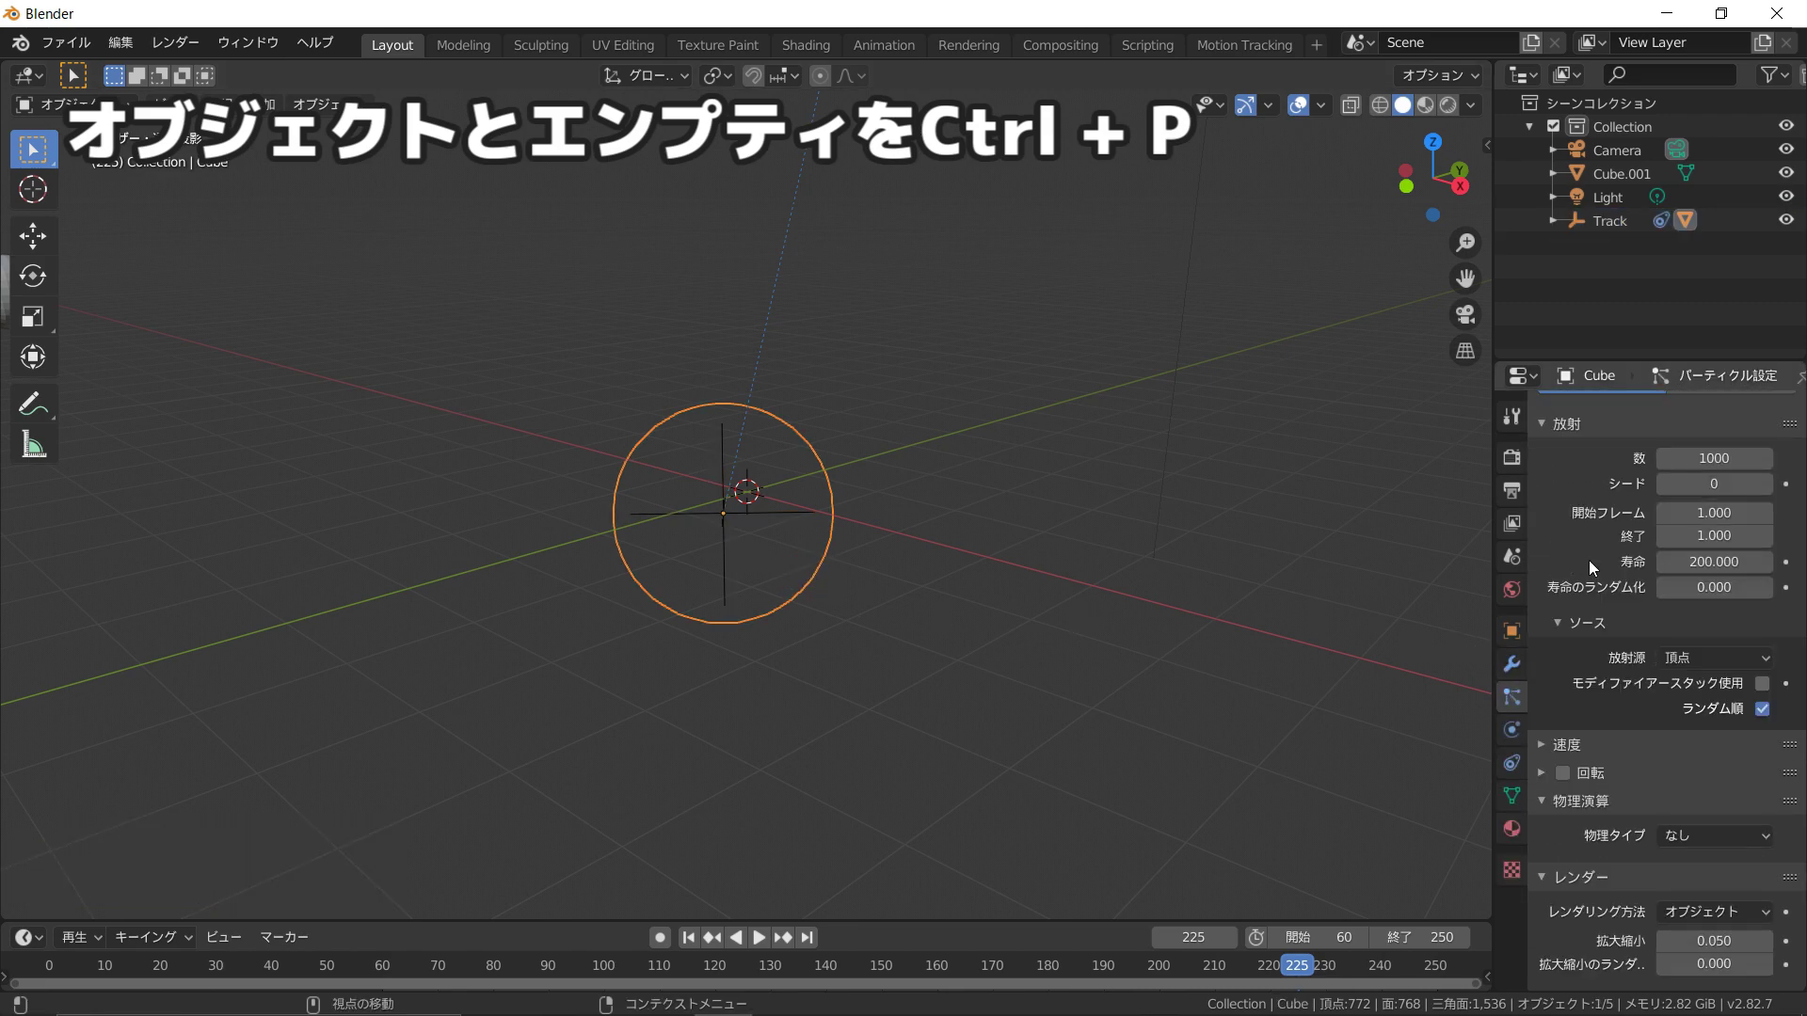
left_click(1690, 565)
type("250")
key("Return")
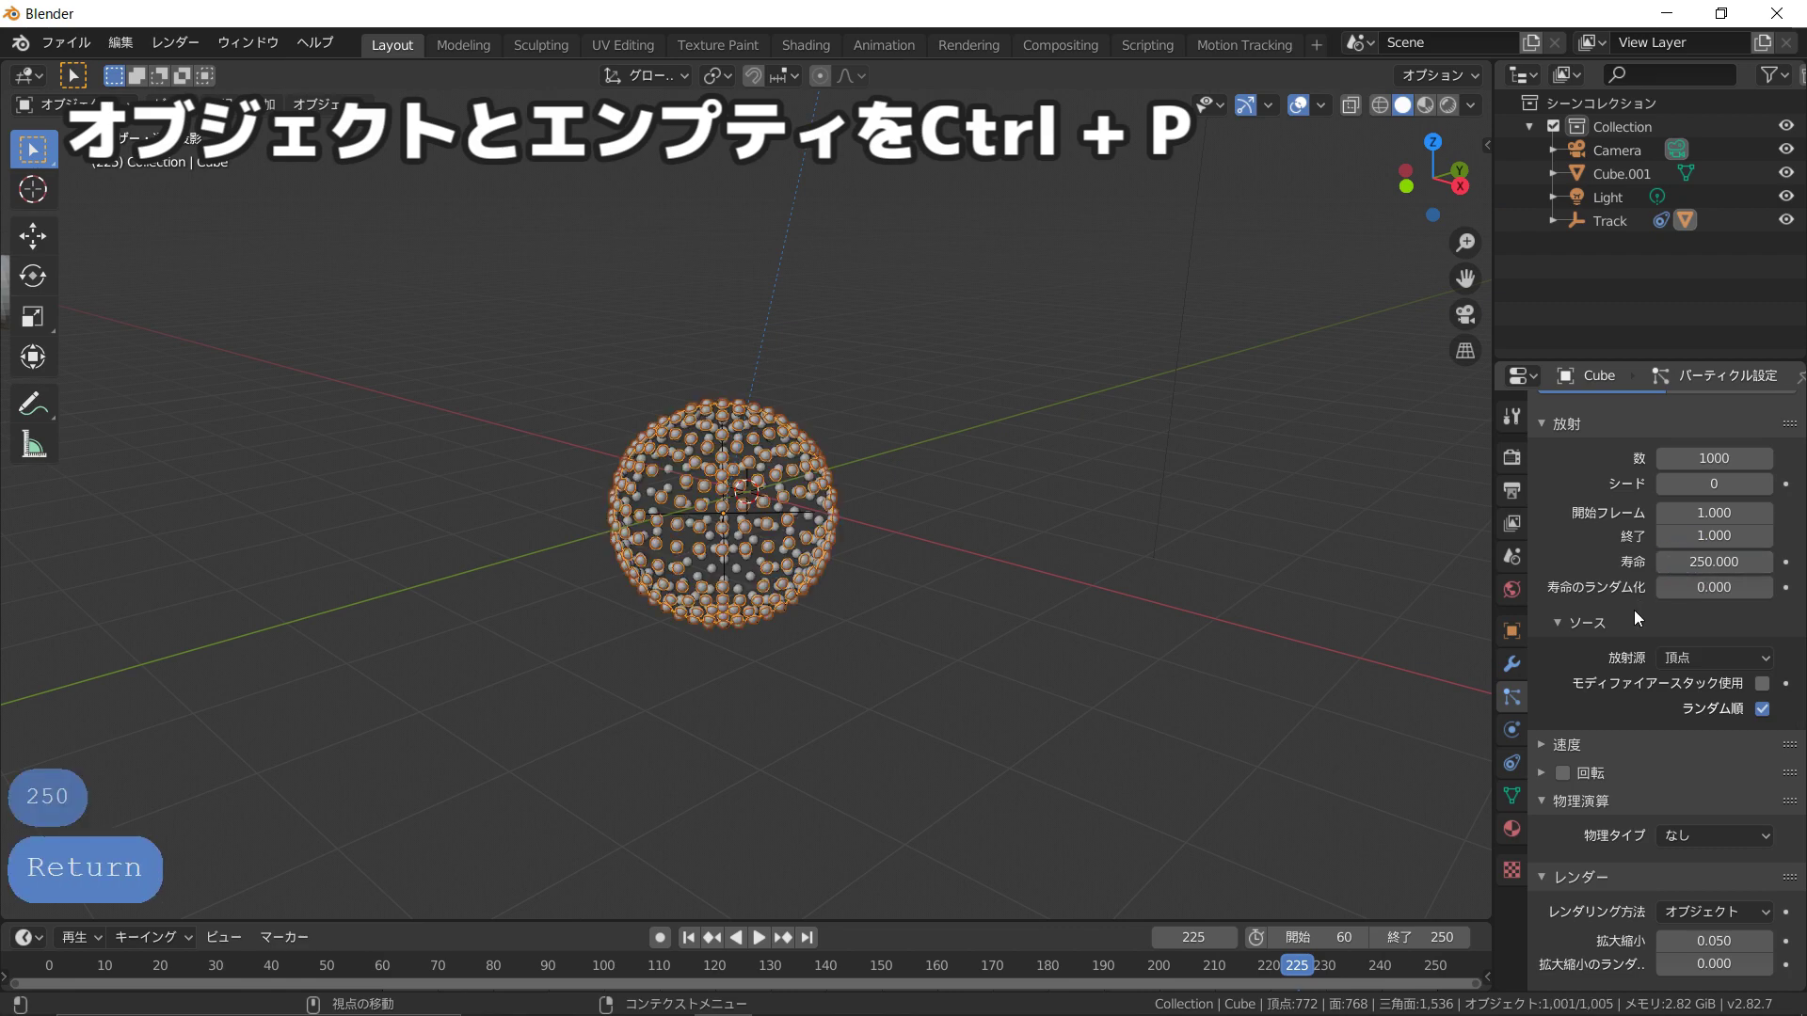
Step: Play the animation in camera view again to check the particles through the end of the footage
key("KP_0")
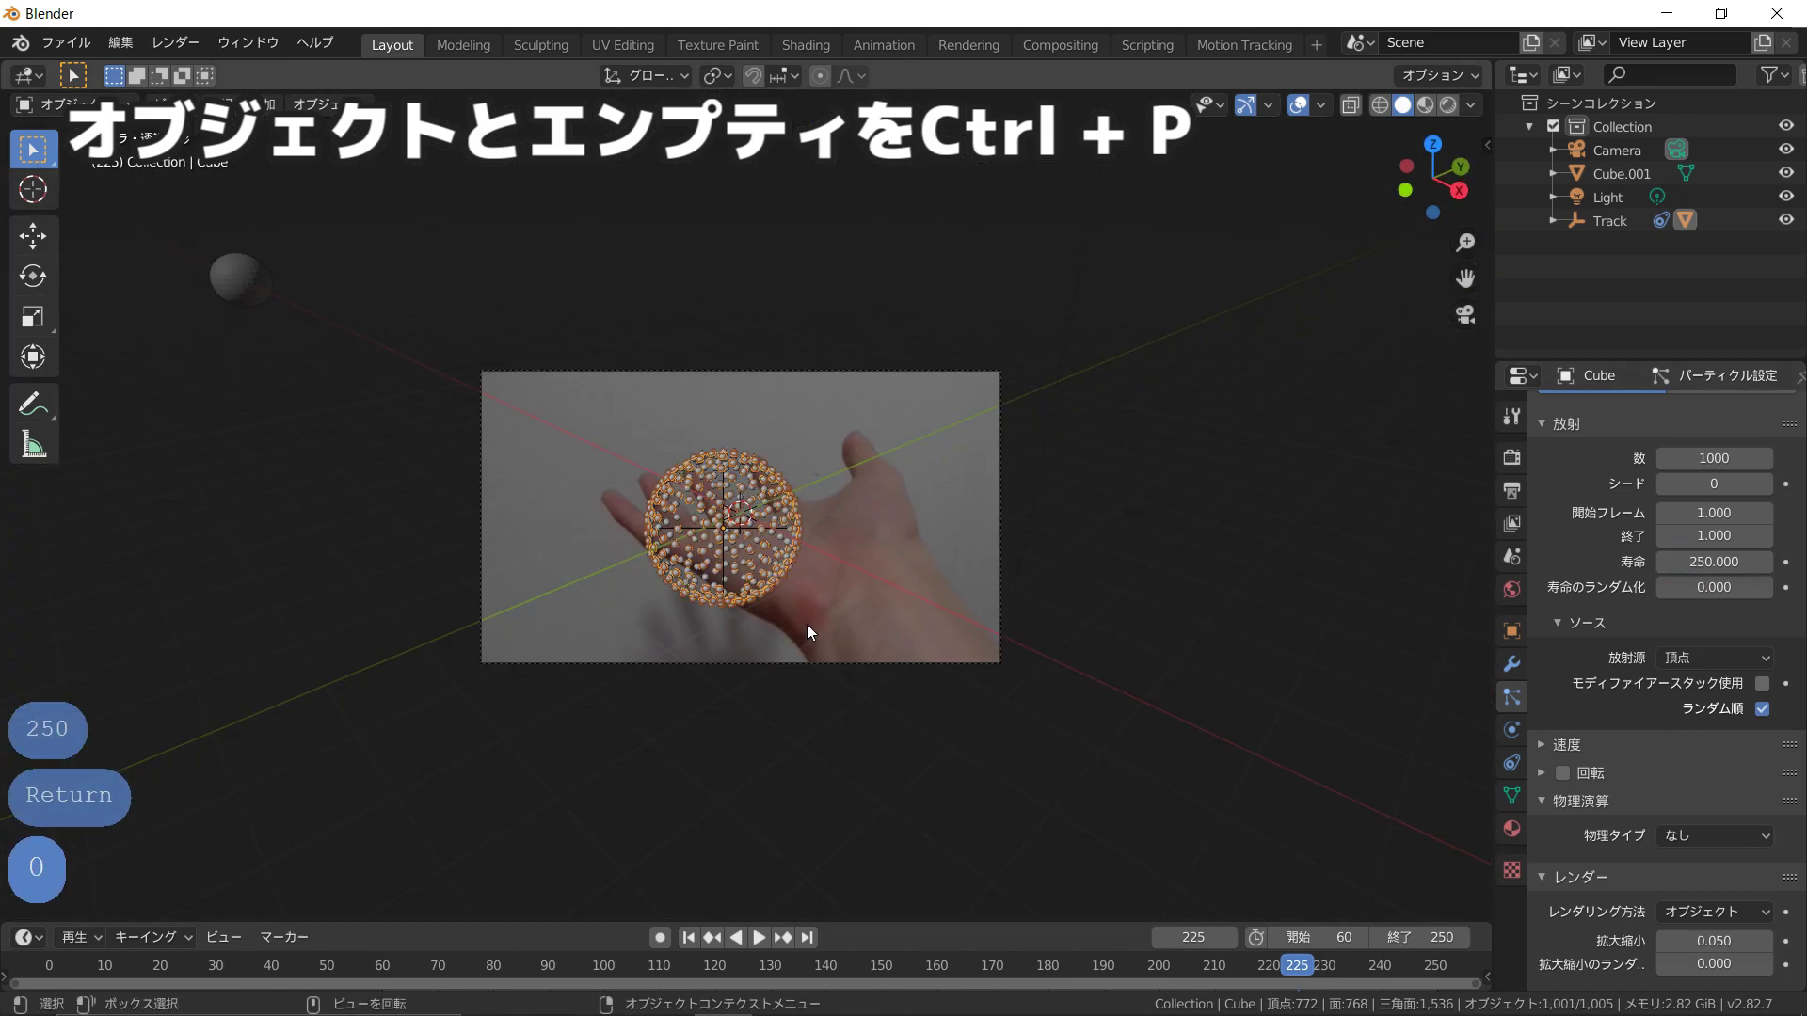
key("space")
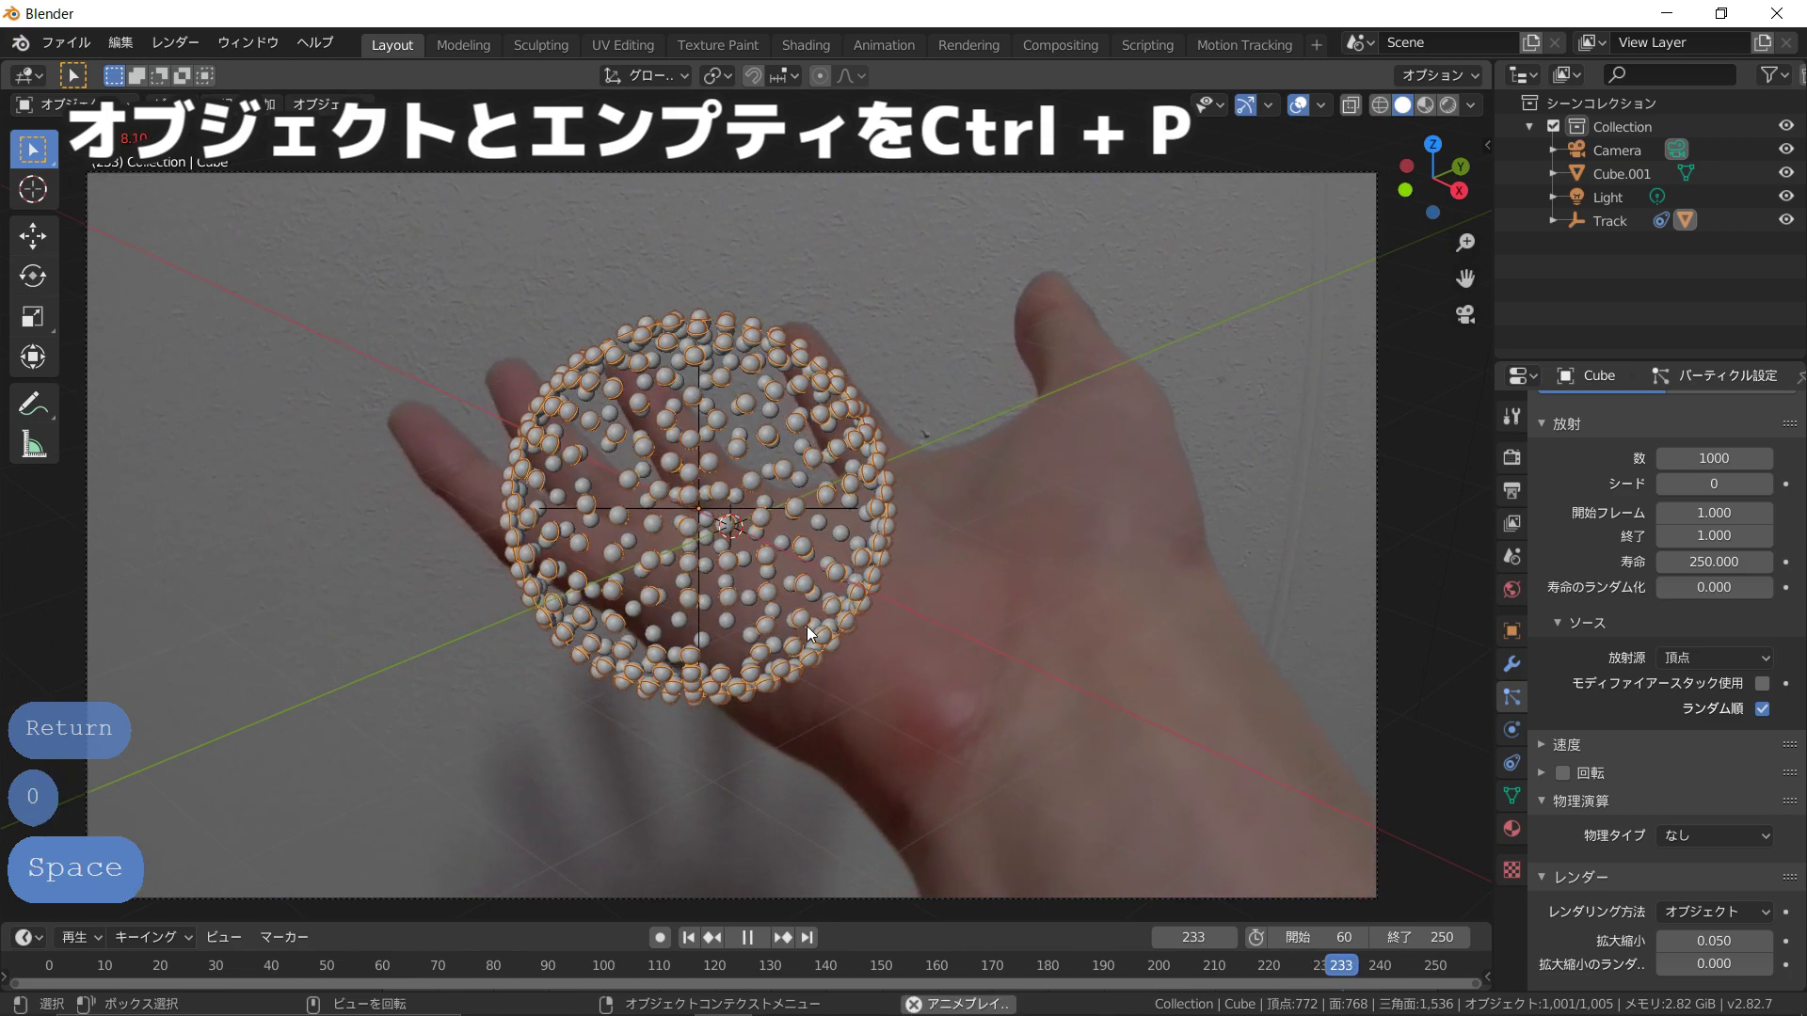
scroll(804, 625, "down", 1)
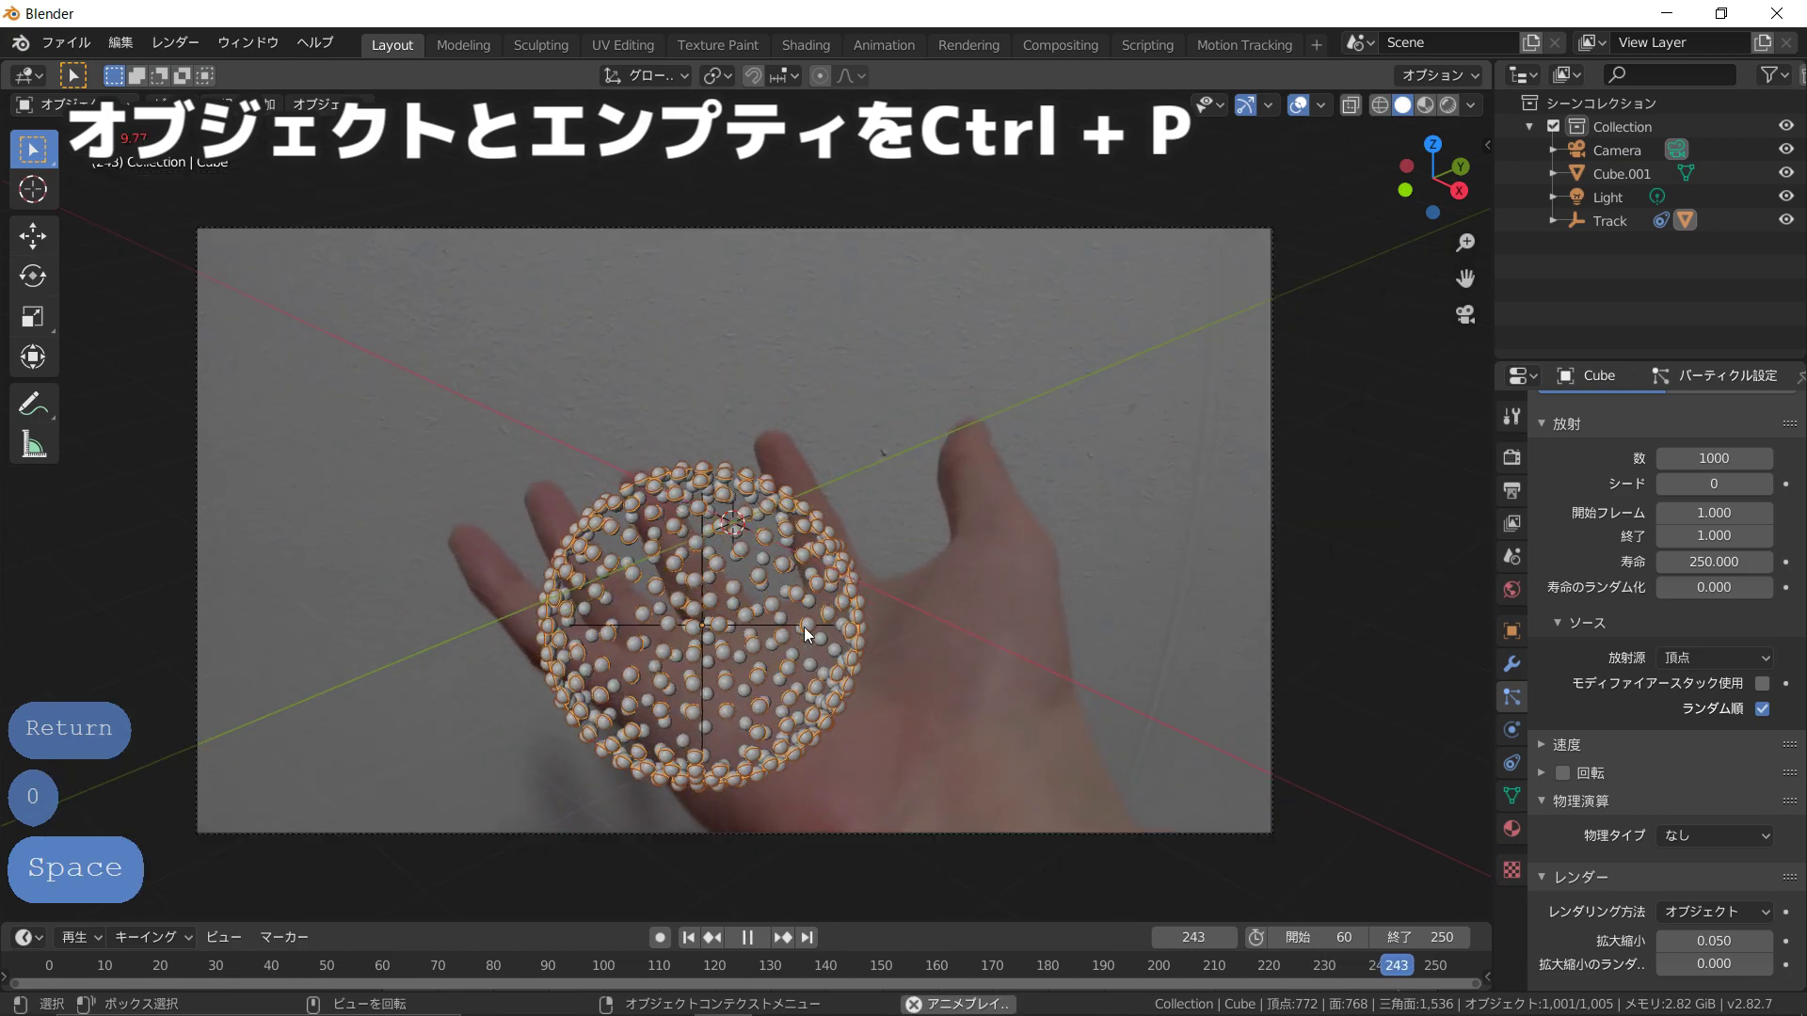
Step: Stop playback and move the particle sphere up about 0.96 m along Z in camera view
key("space")
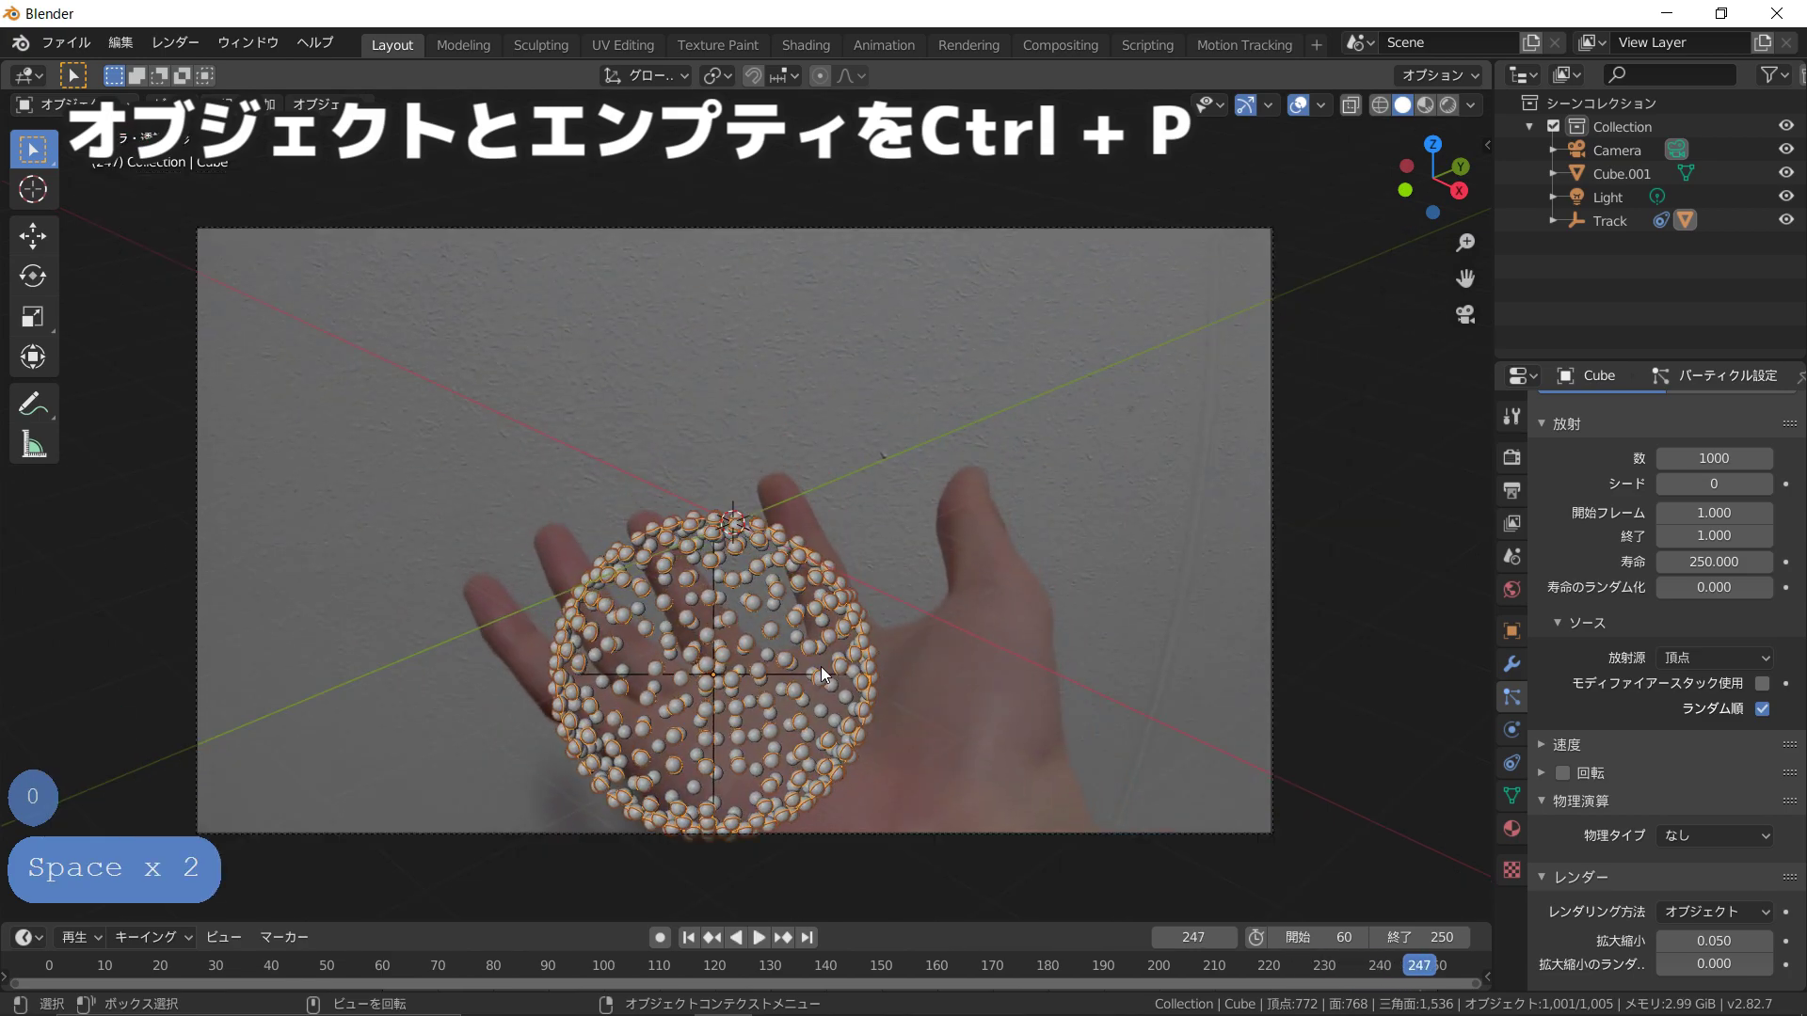
key("KP_1")
scroll(822, 666, "up", 4)
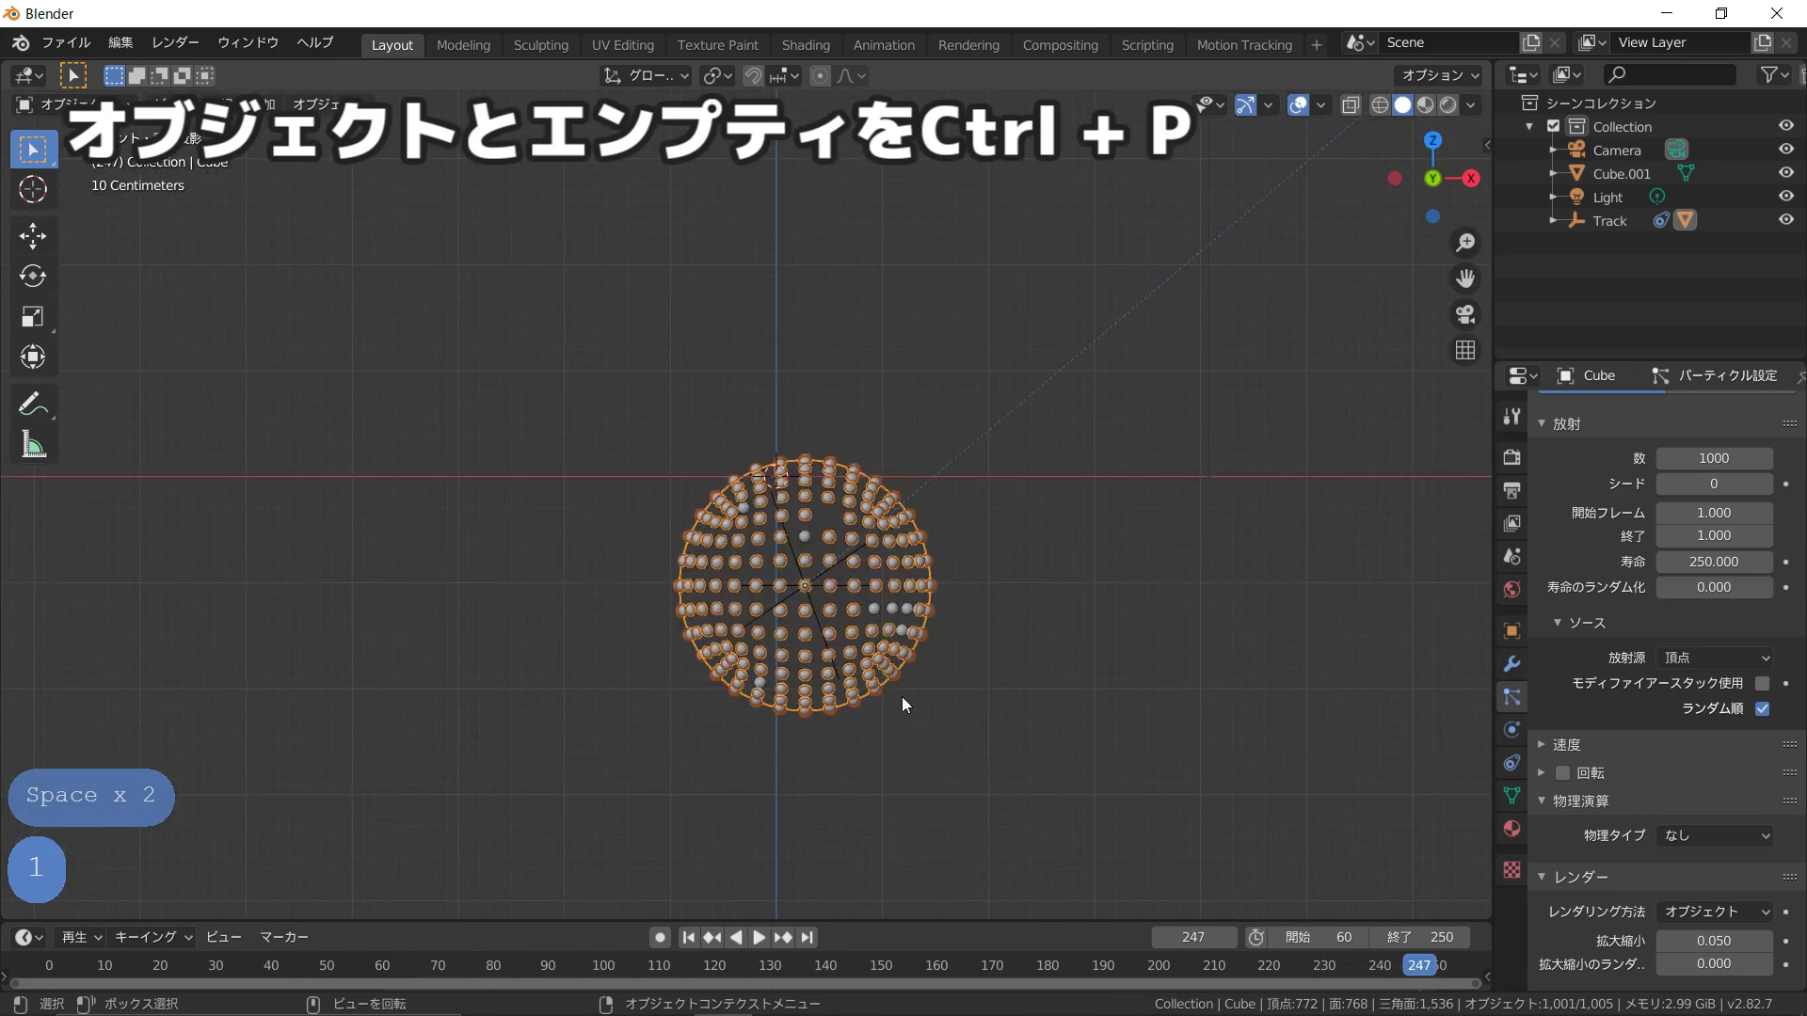
left_click(1049, 719)
left_click(851, 515)
key("KP_0")
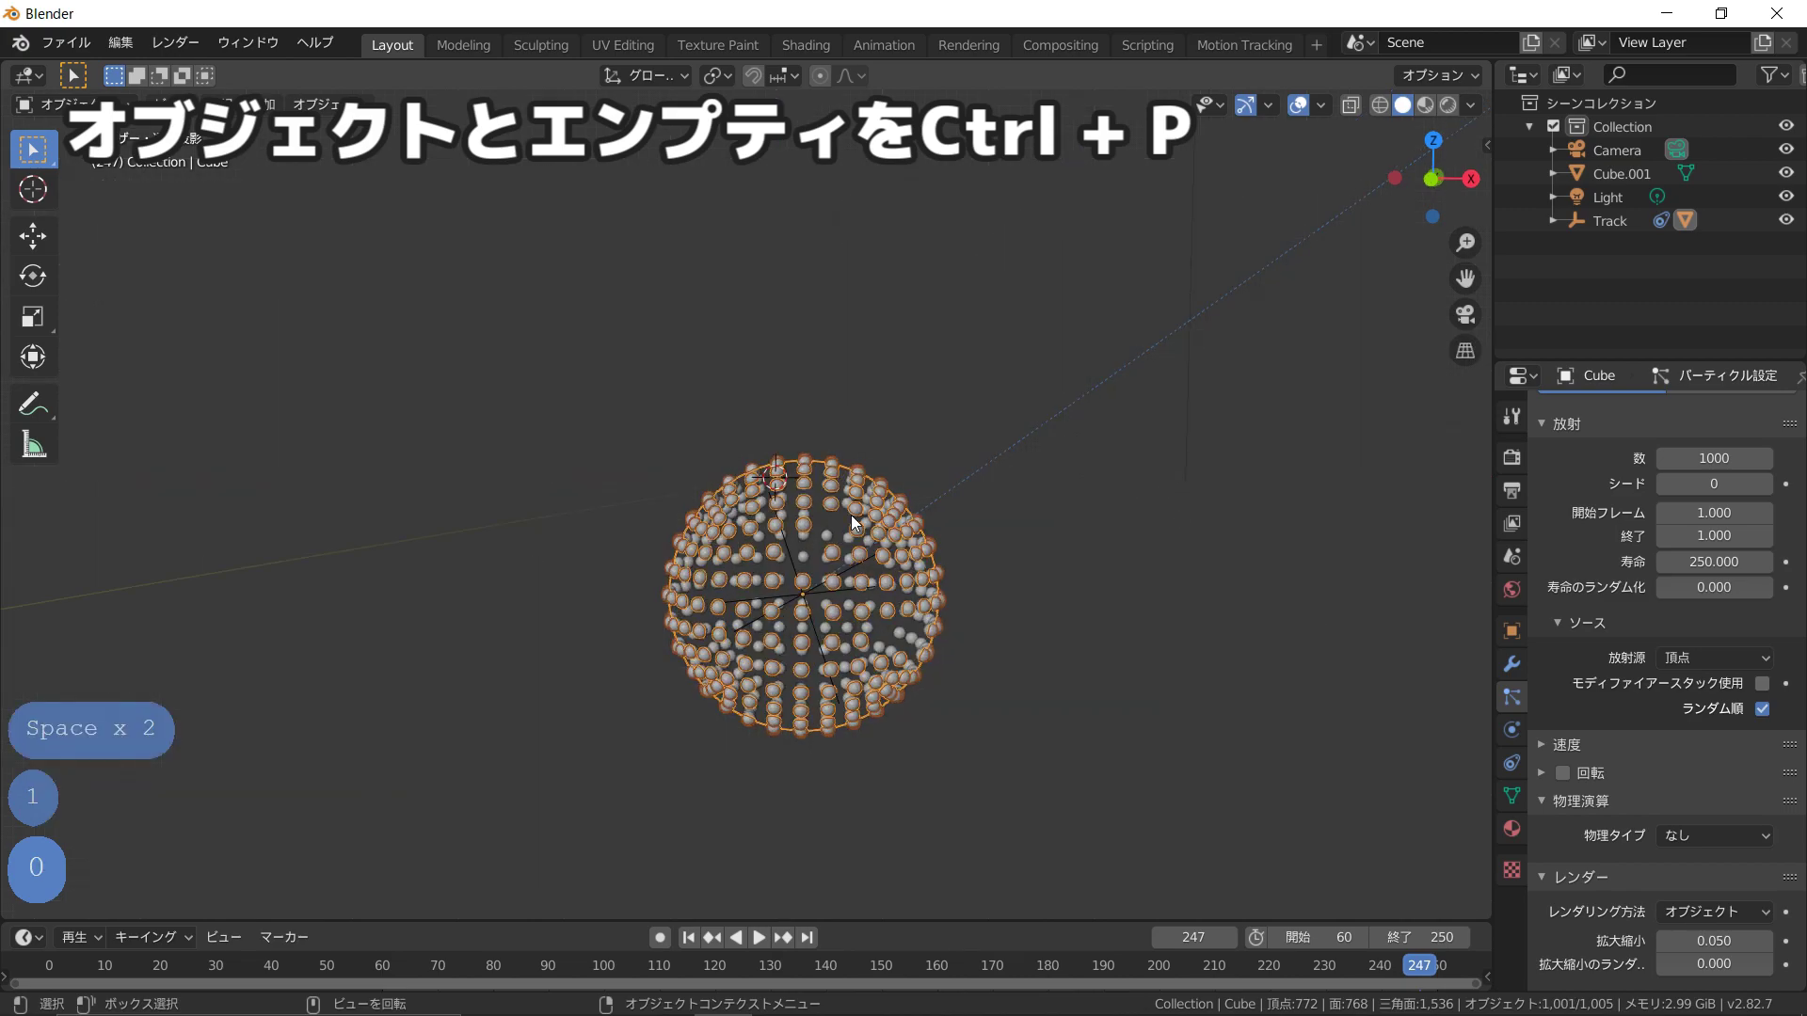
key("g")
key("z")
left_click(857, 405)
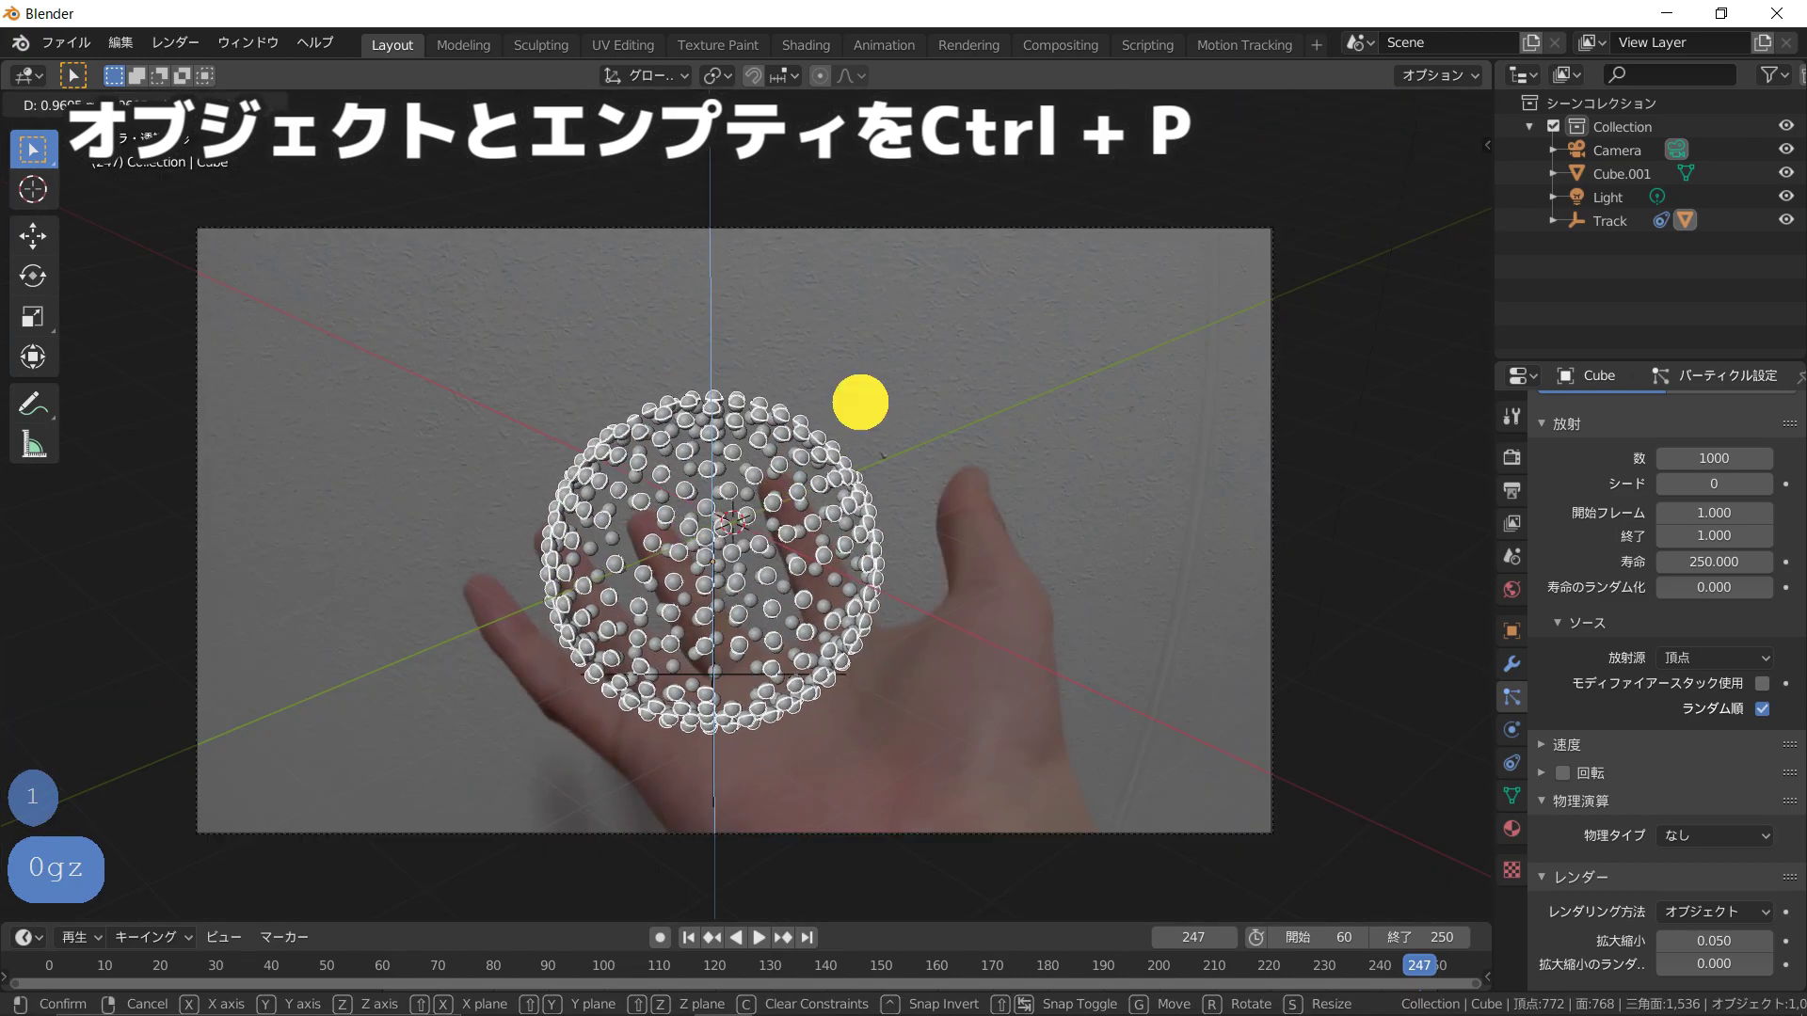
Step: Move the particle sphere about 0.63 m along Y so that it sits over the hand
key("g")
key("x")
key("y")
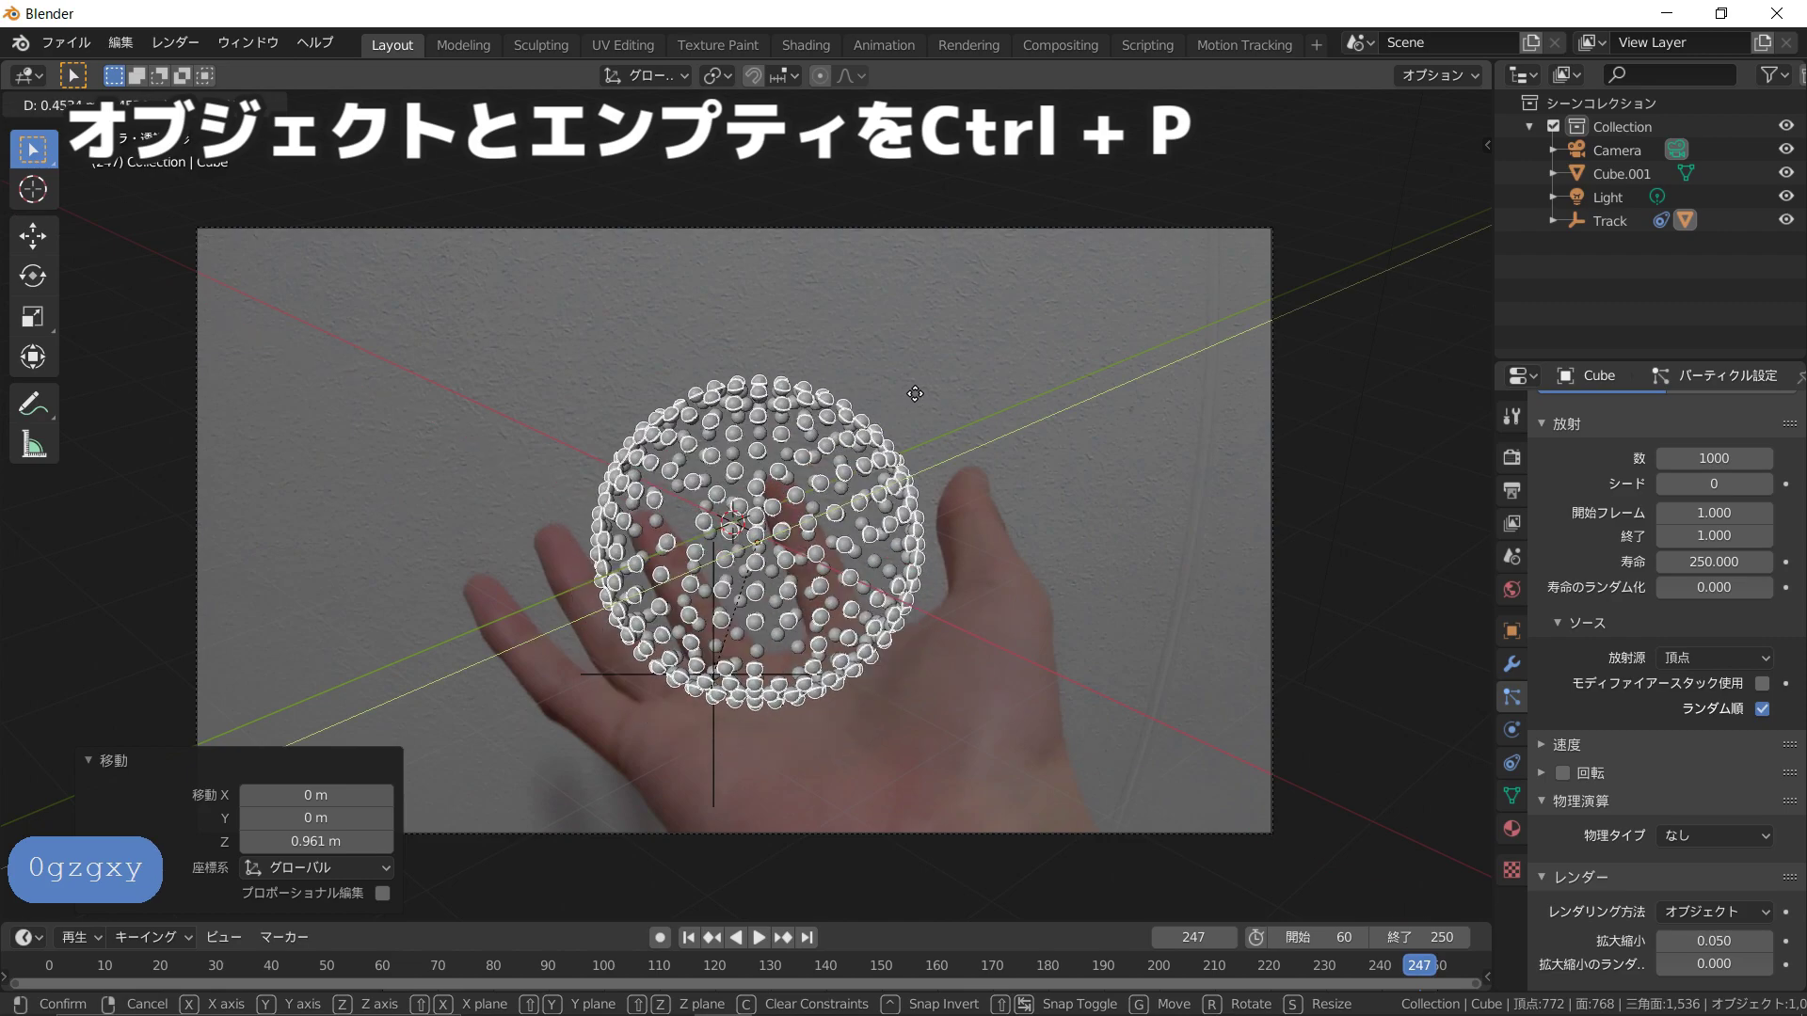
left_click(928, 389)
scroll(925, 391, "down", 3)
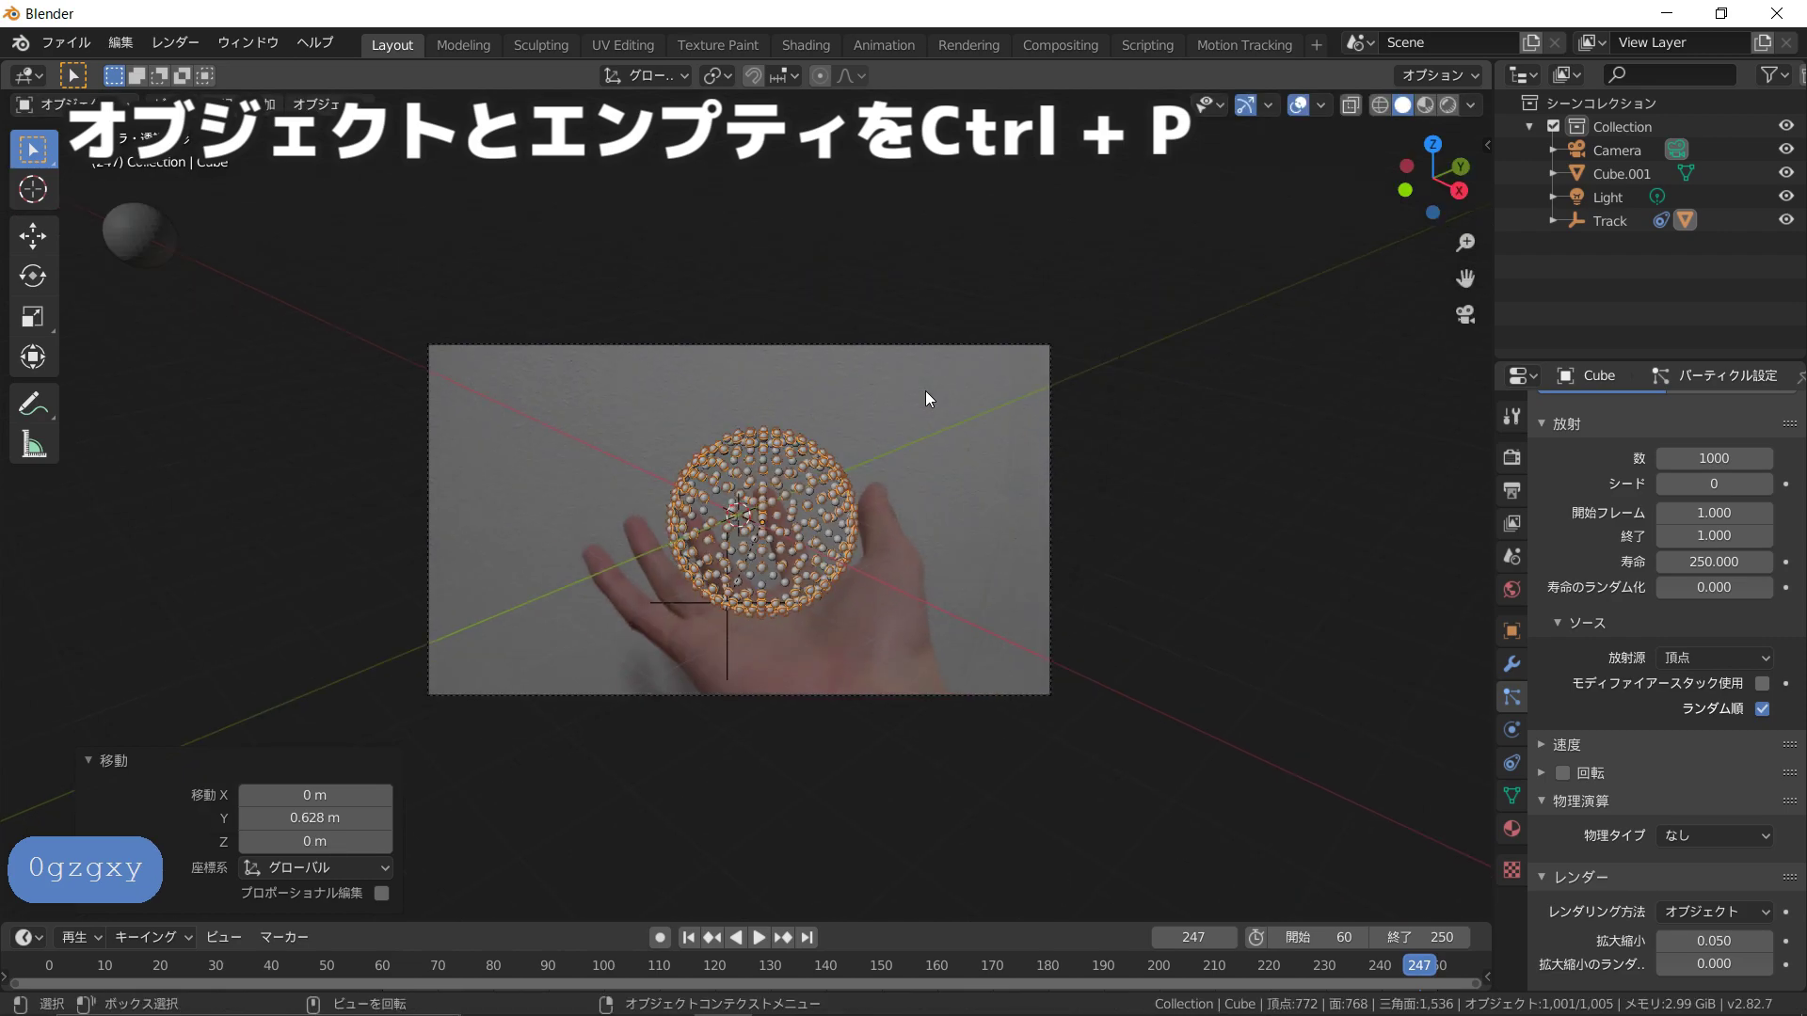
Step: Play the animation in camera view to check the sphere's new position over the hand, and stop at frame 72
key("space")
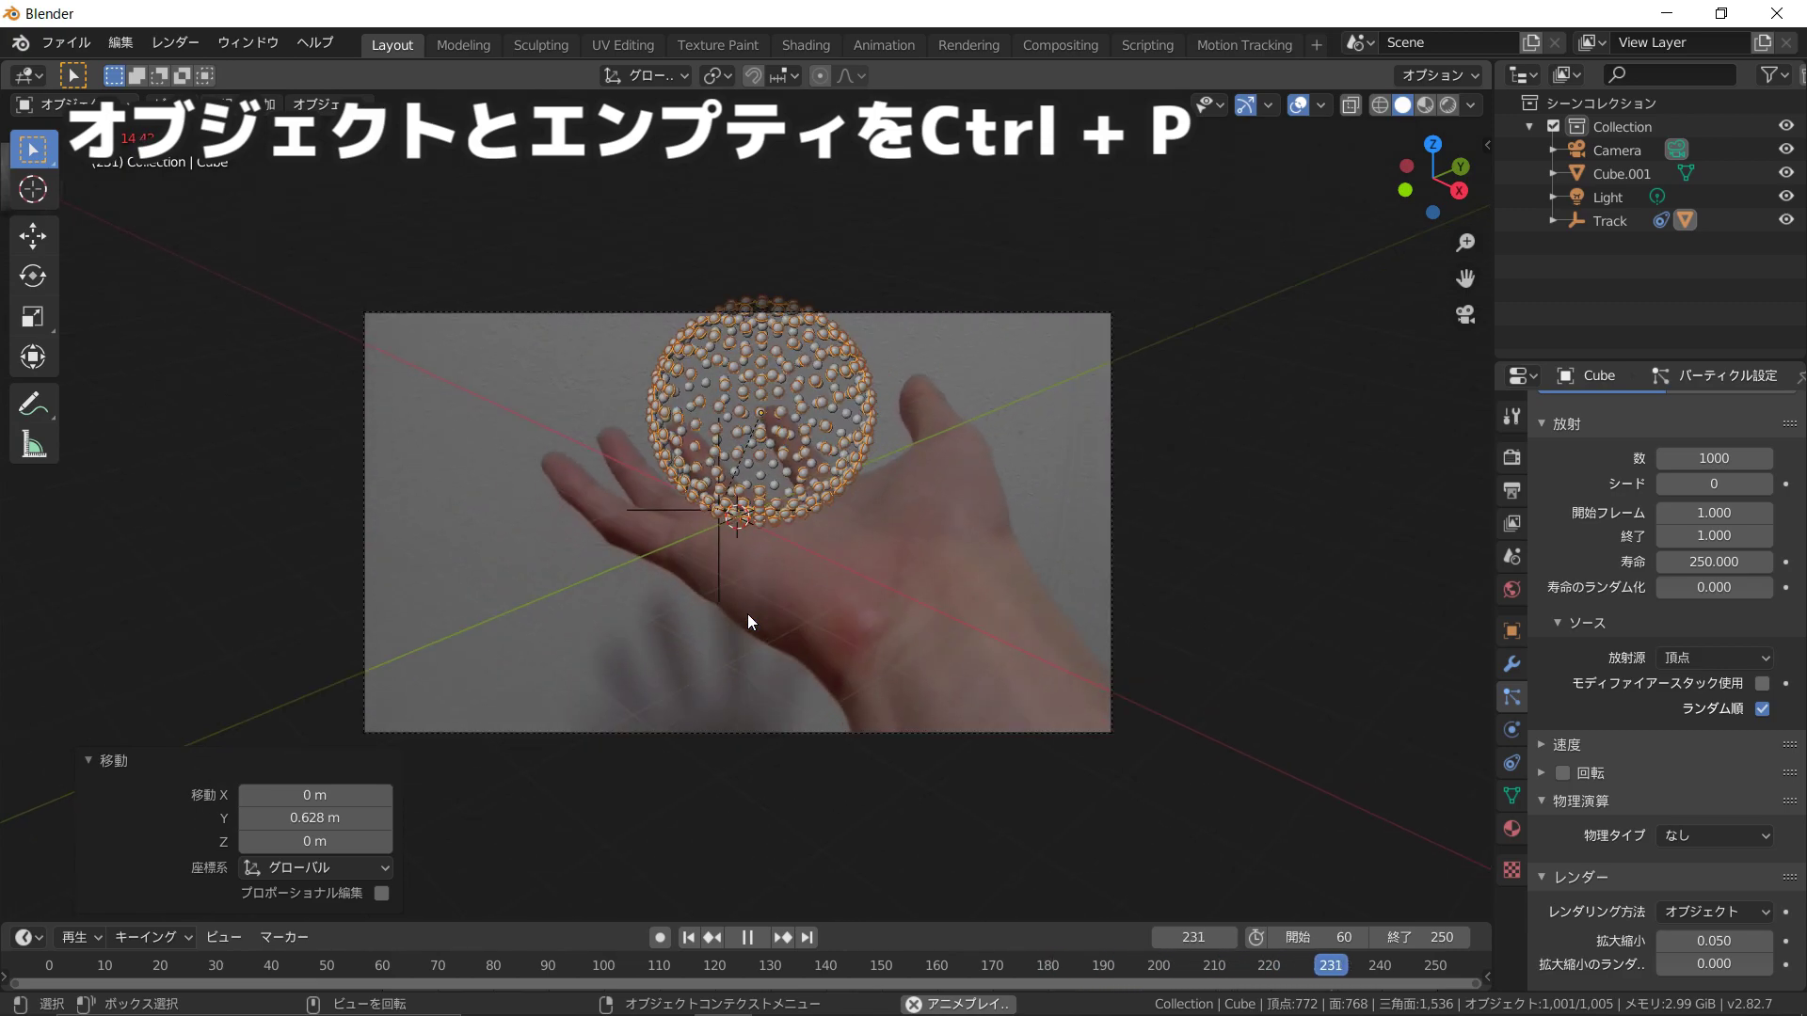
key("space")
key("space")
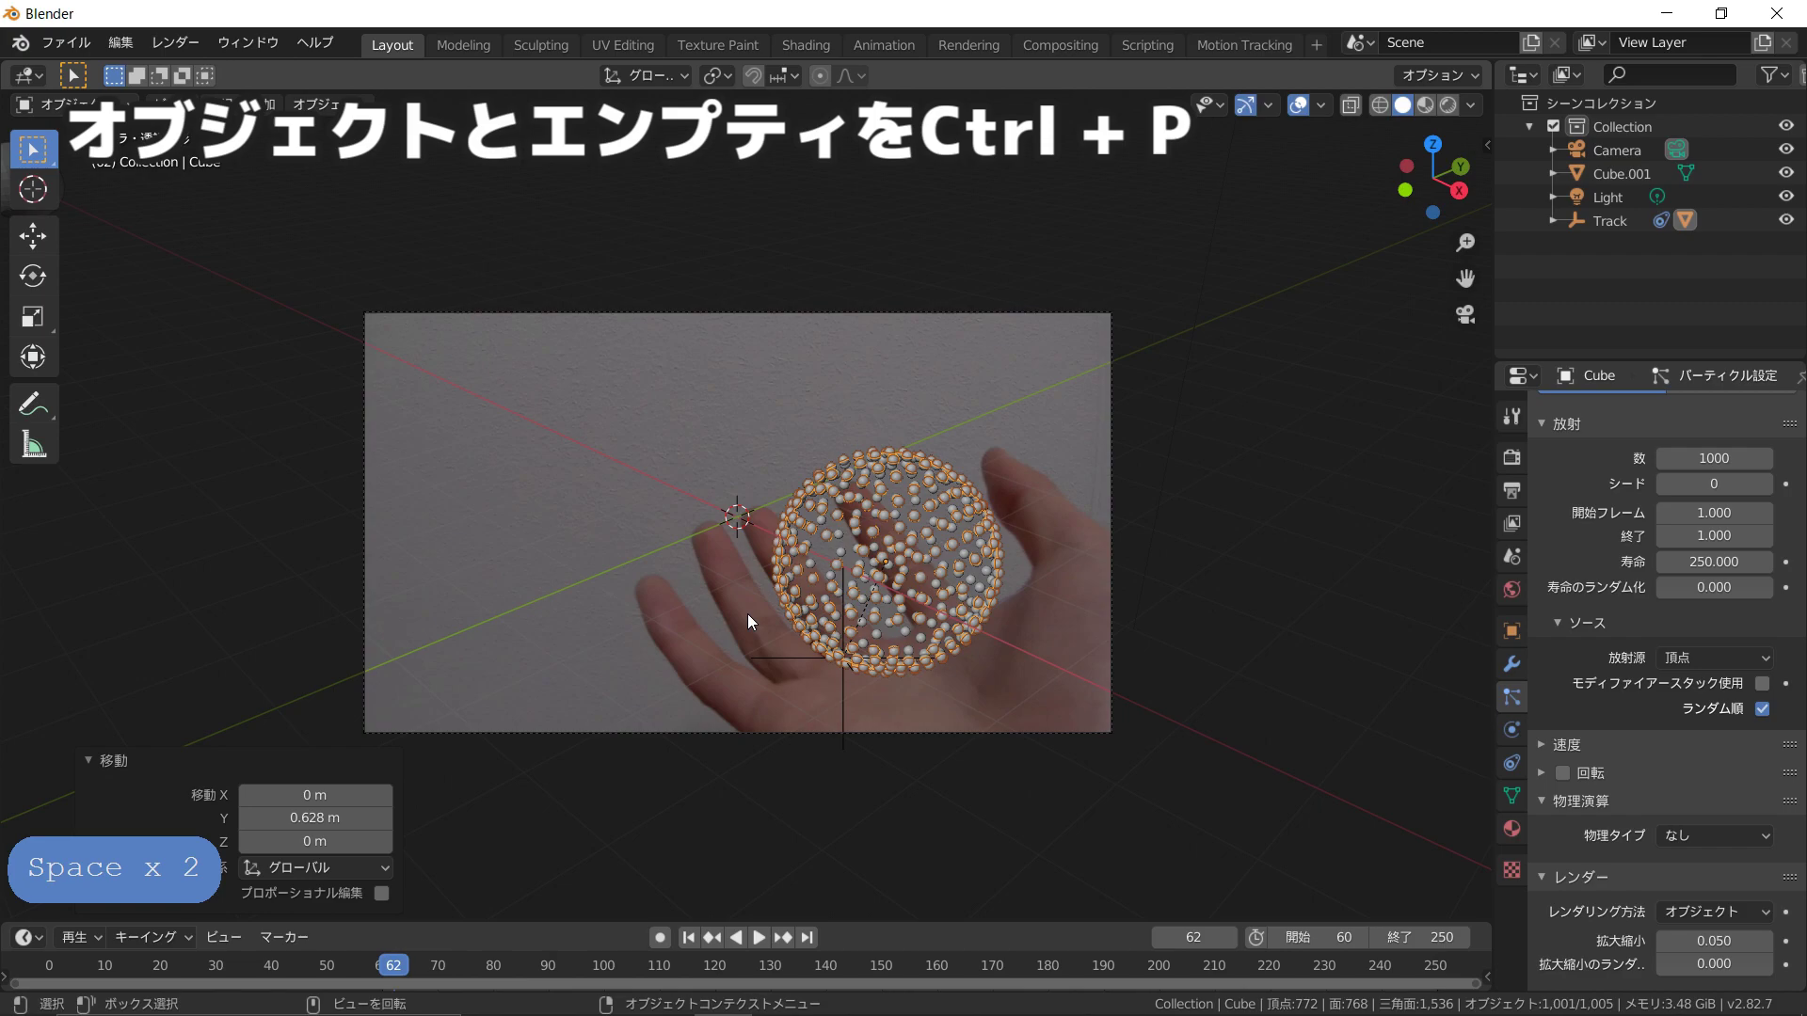
key("space")
key("space")
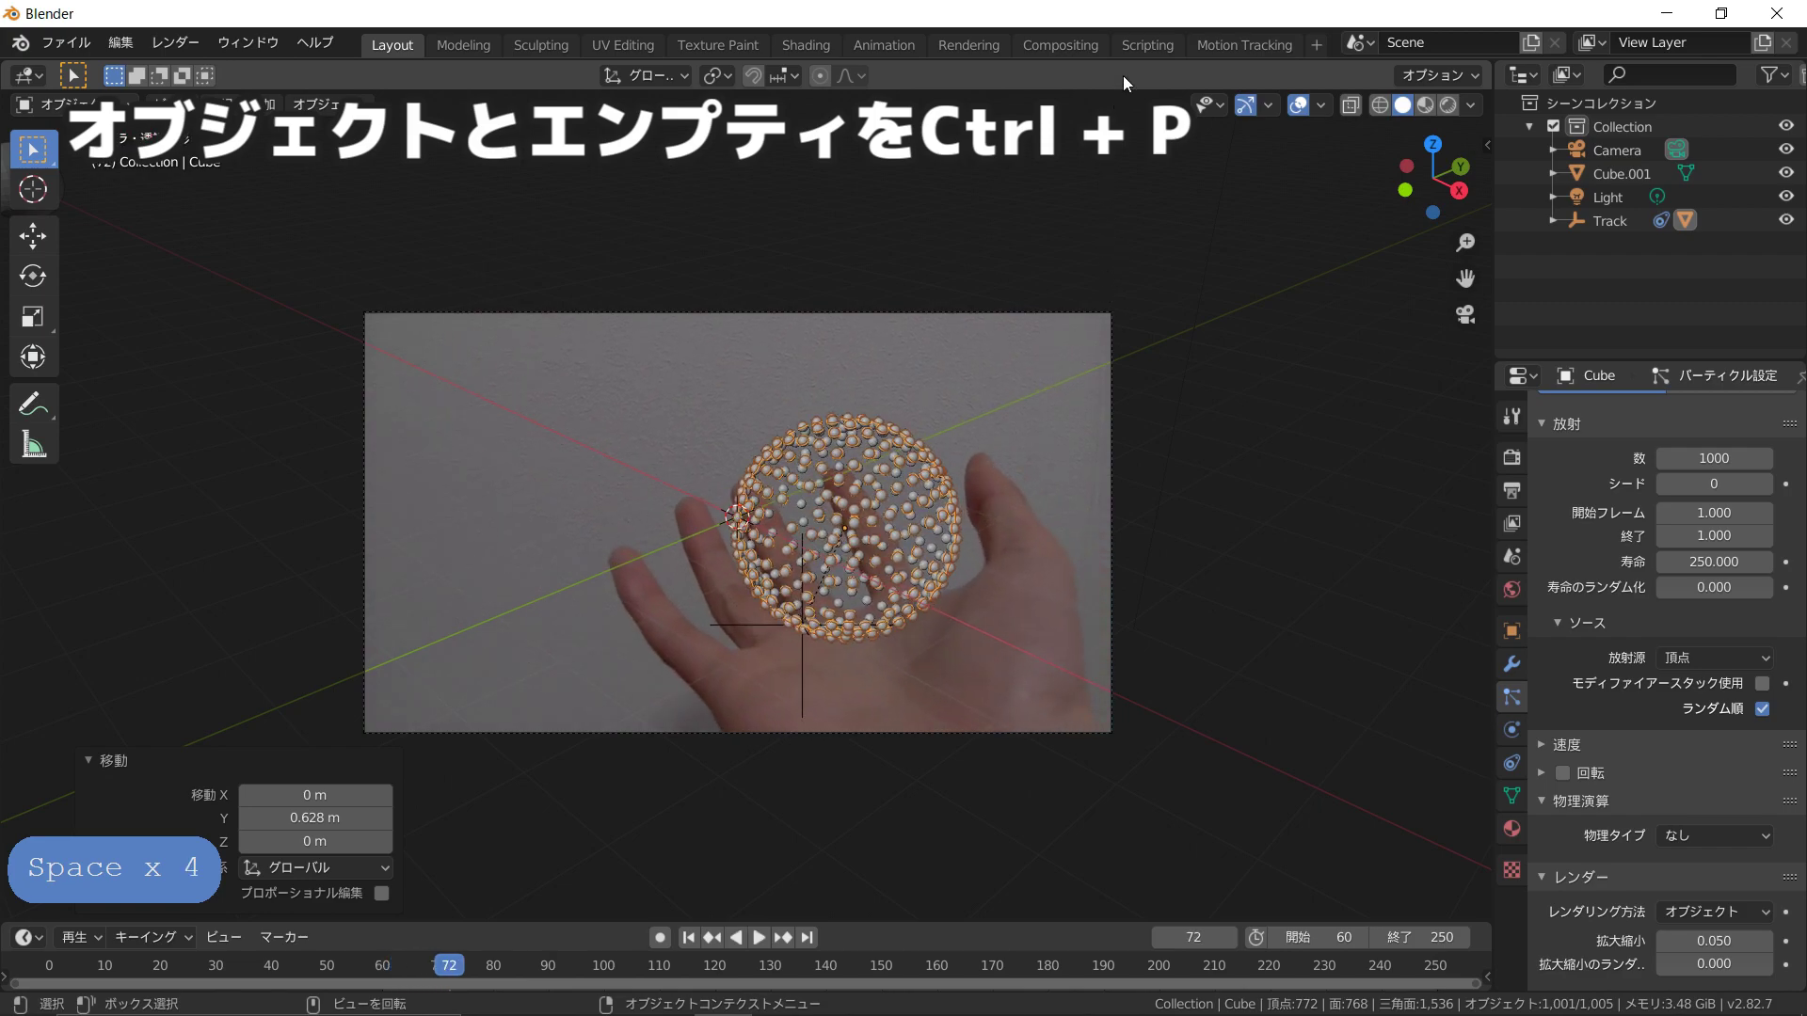
Step: Switch to the Compositing workspace and enable Use Nodes for the scene
left_click(1246, 43)
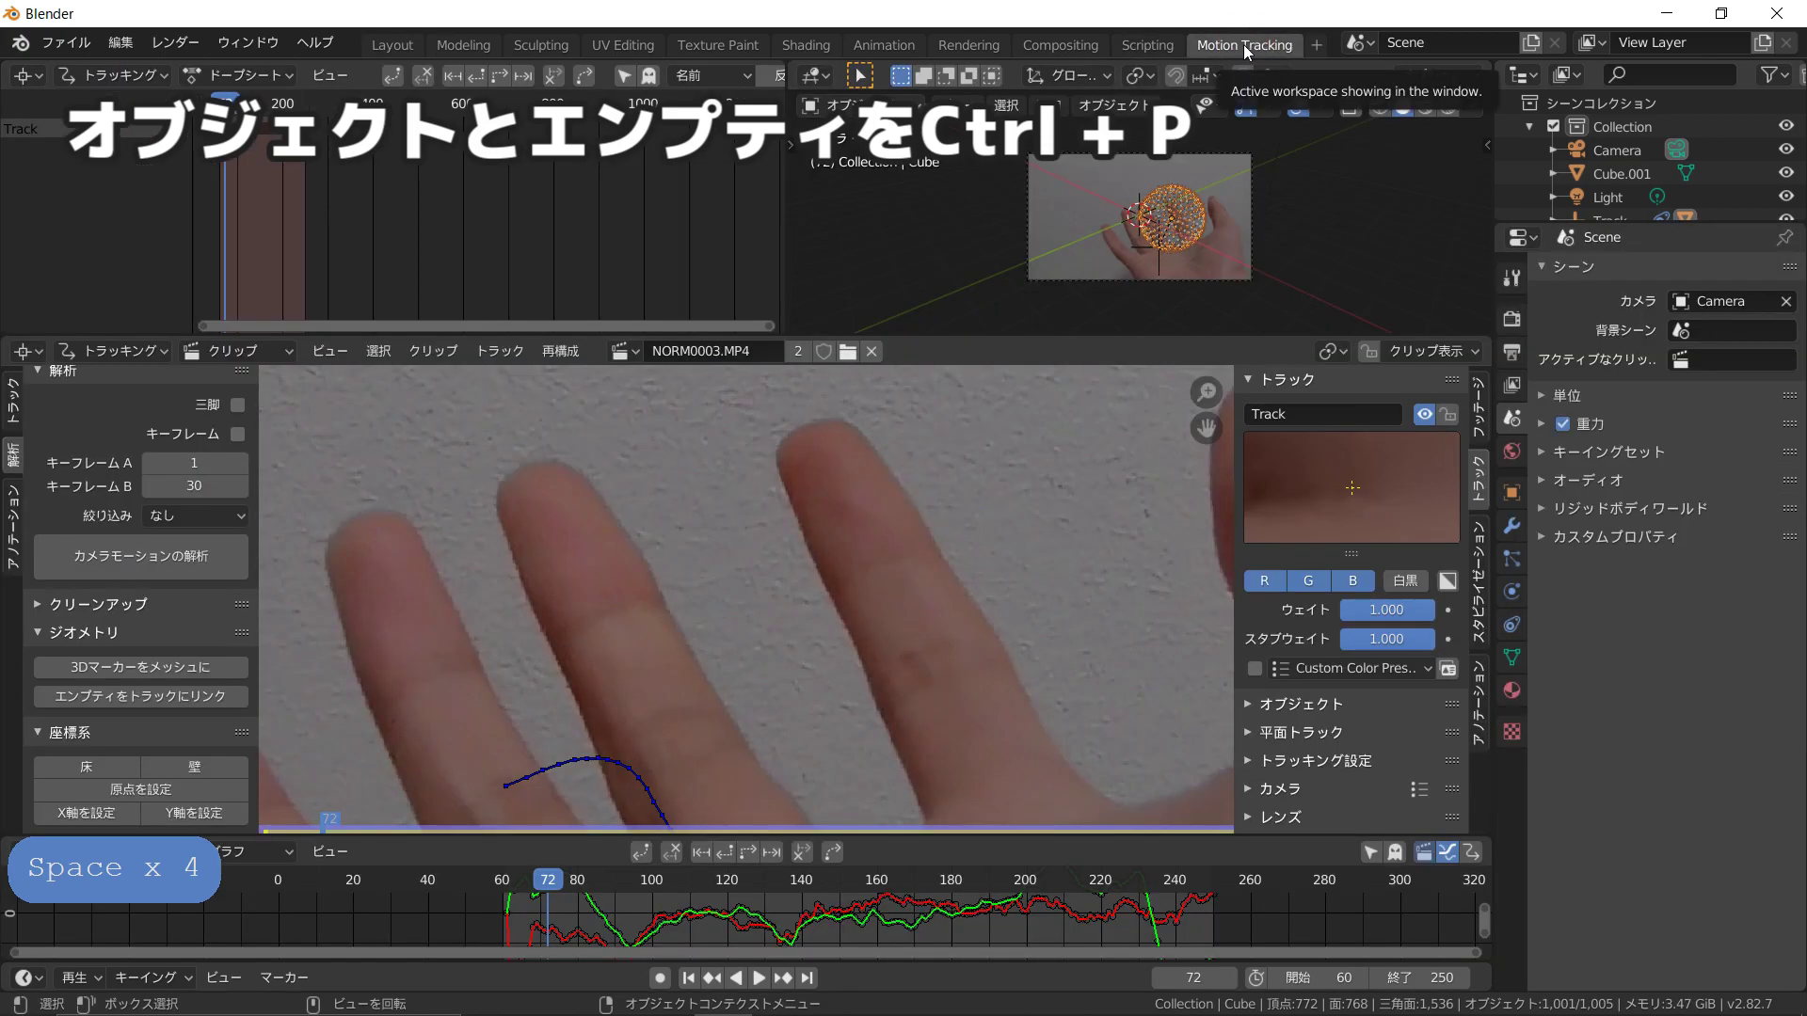
left_click(1065, 41)
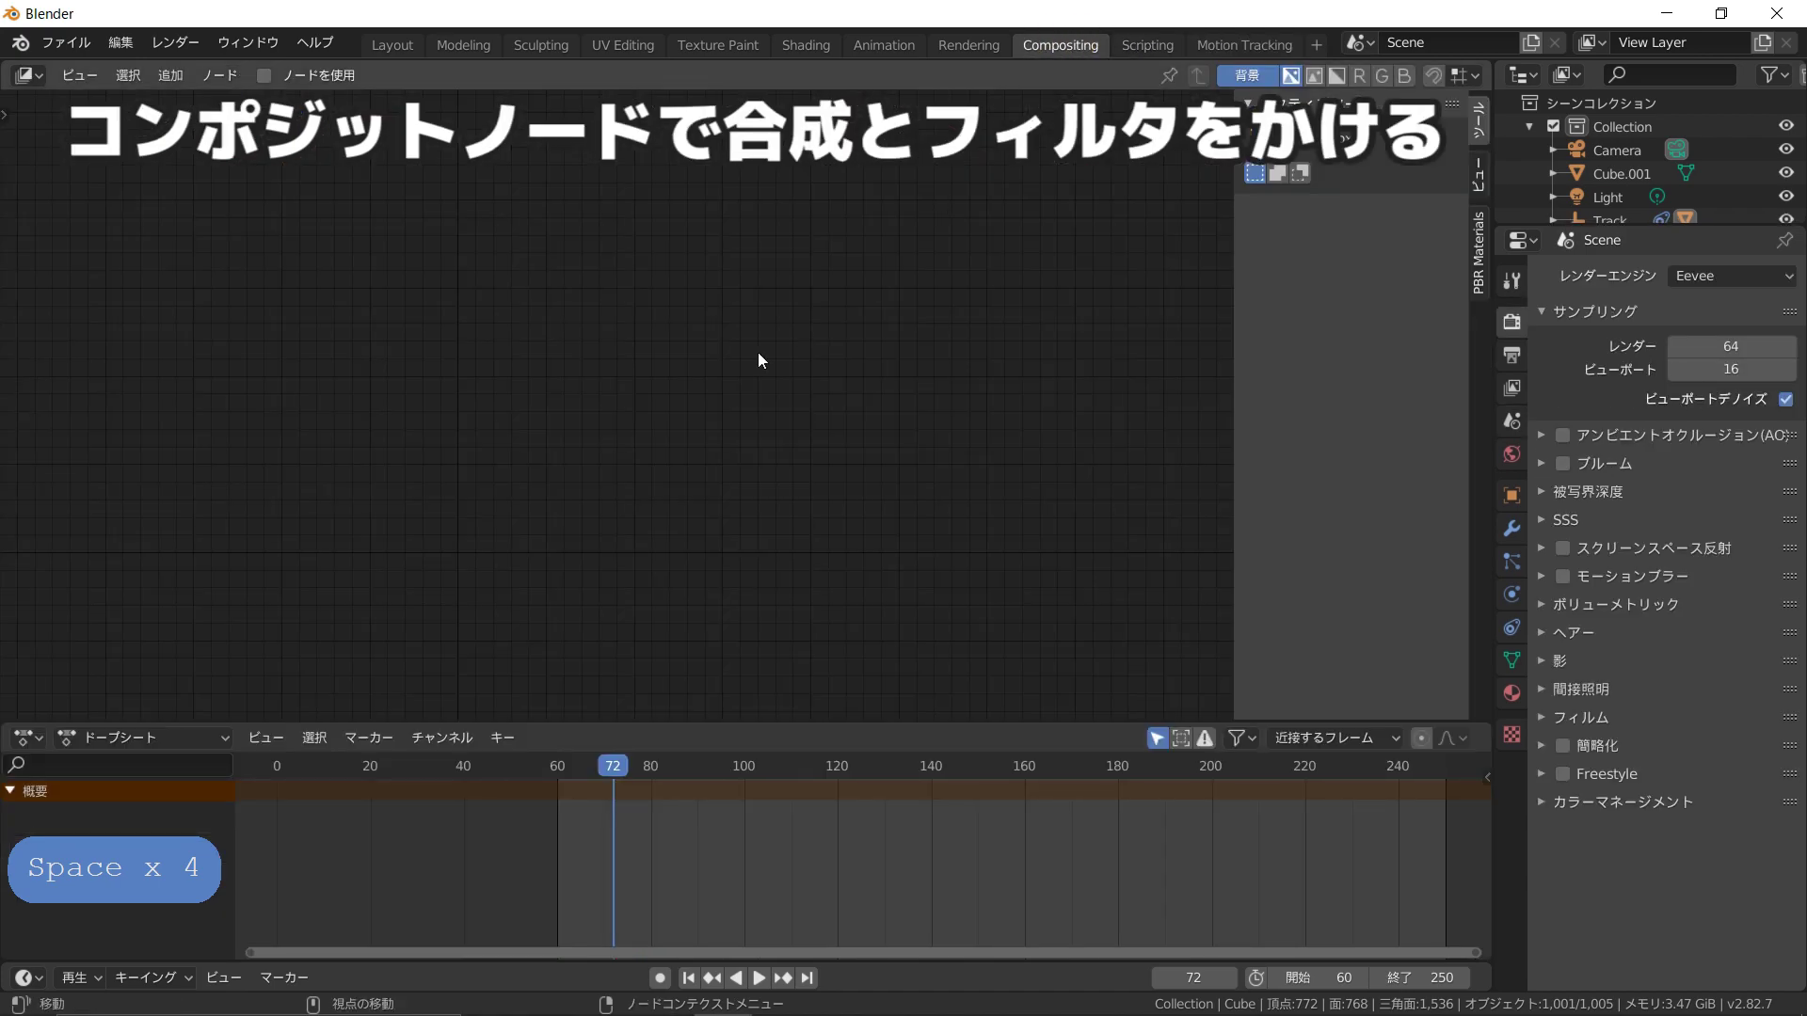
left_click(270, 75)
scroll(416, 273, "down", 4)
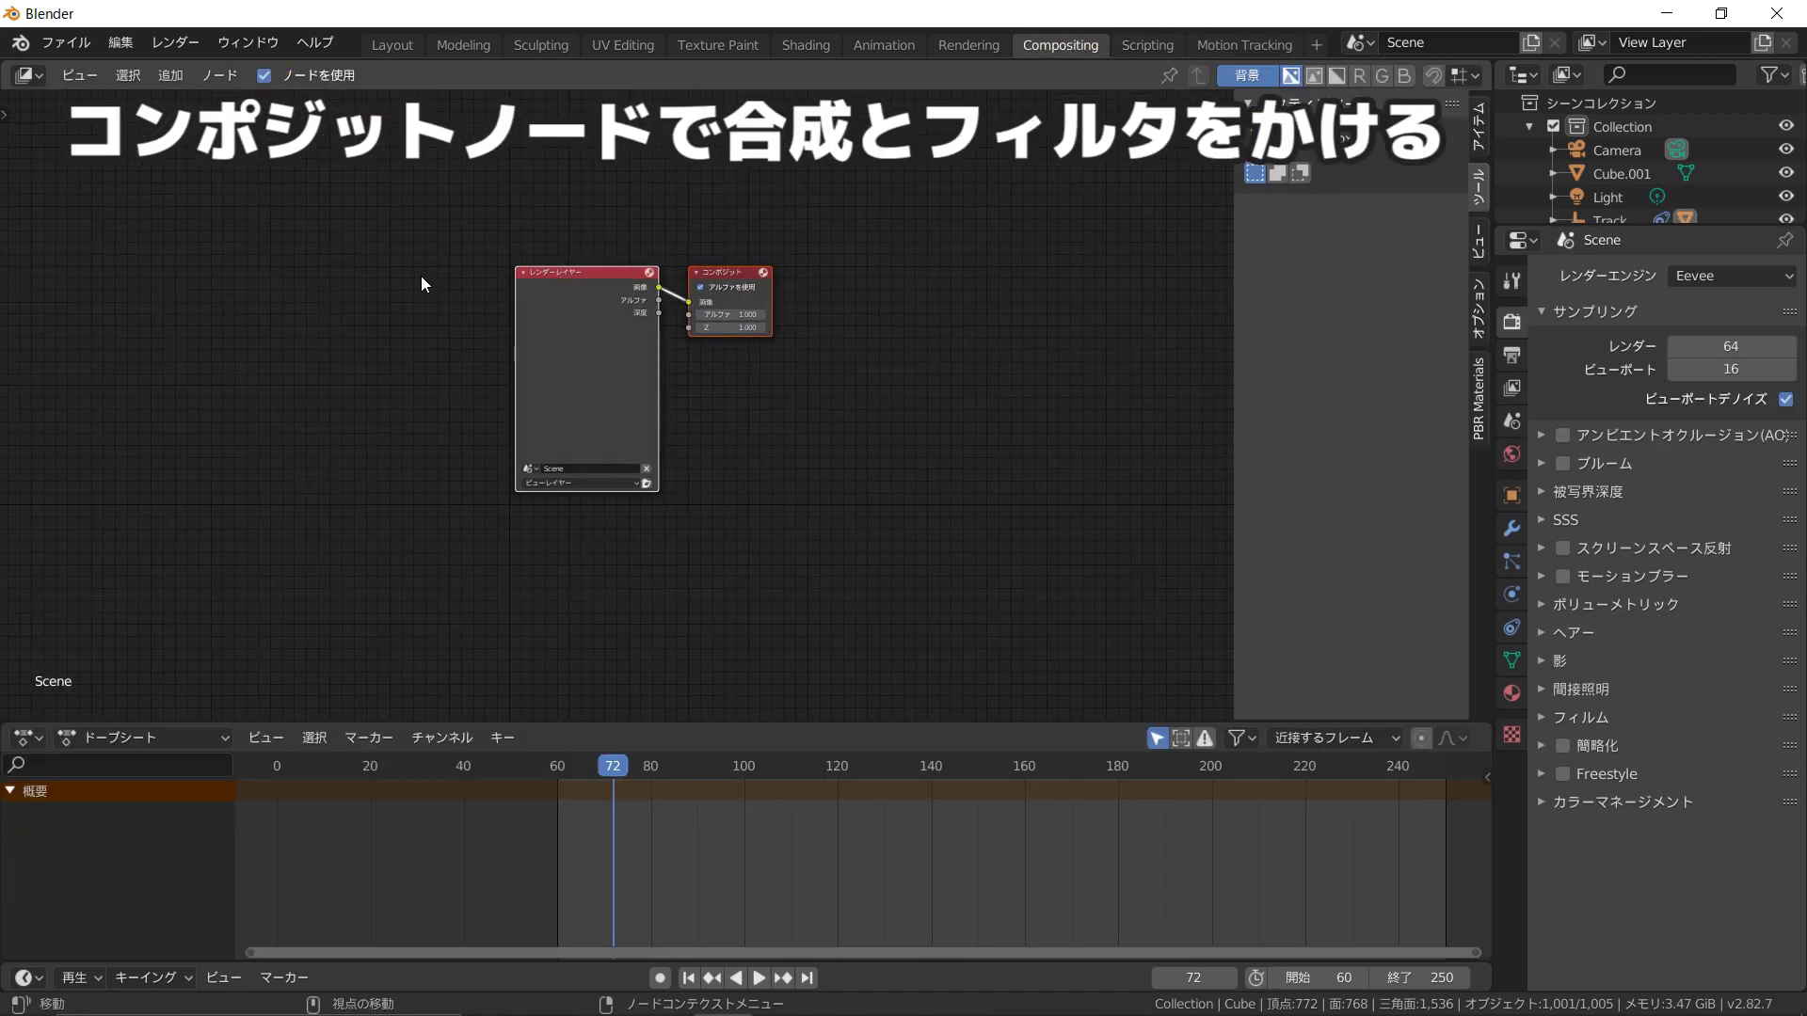
middle_click_drag(430, 287, 391, 318)
scroll(390, 318, "up", 1)
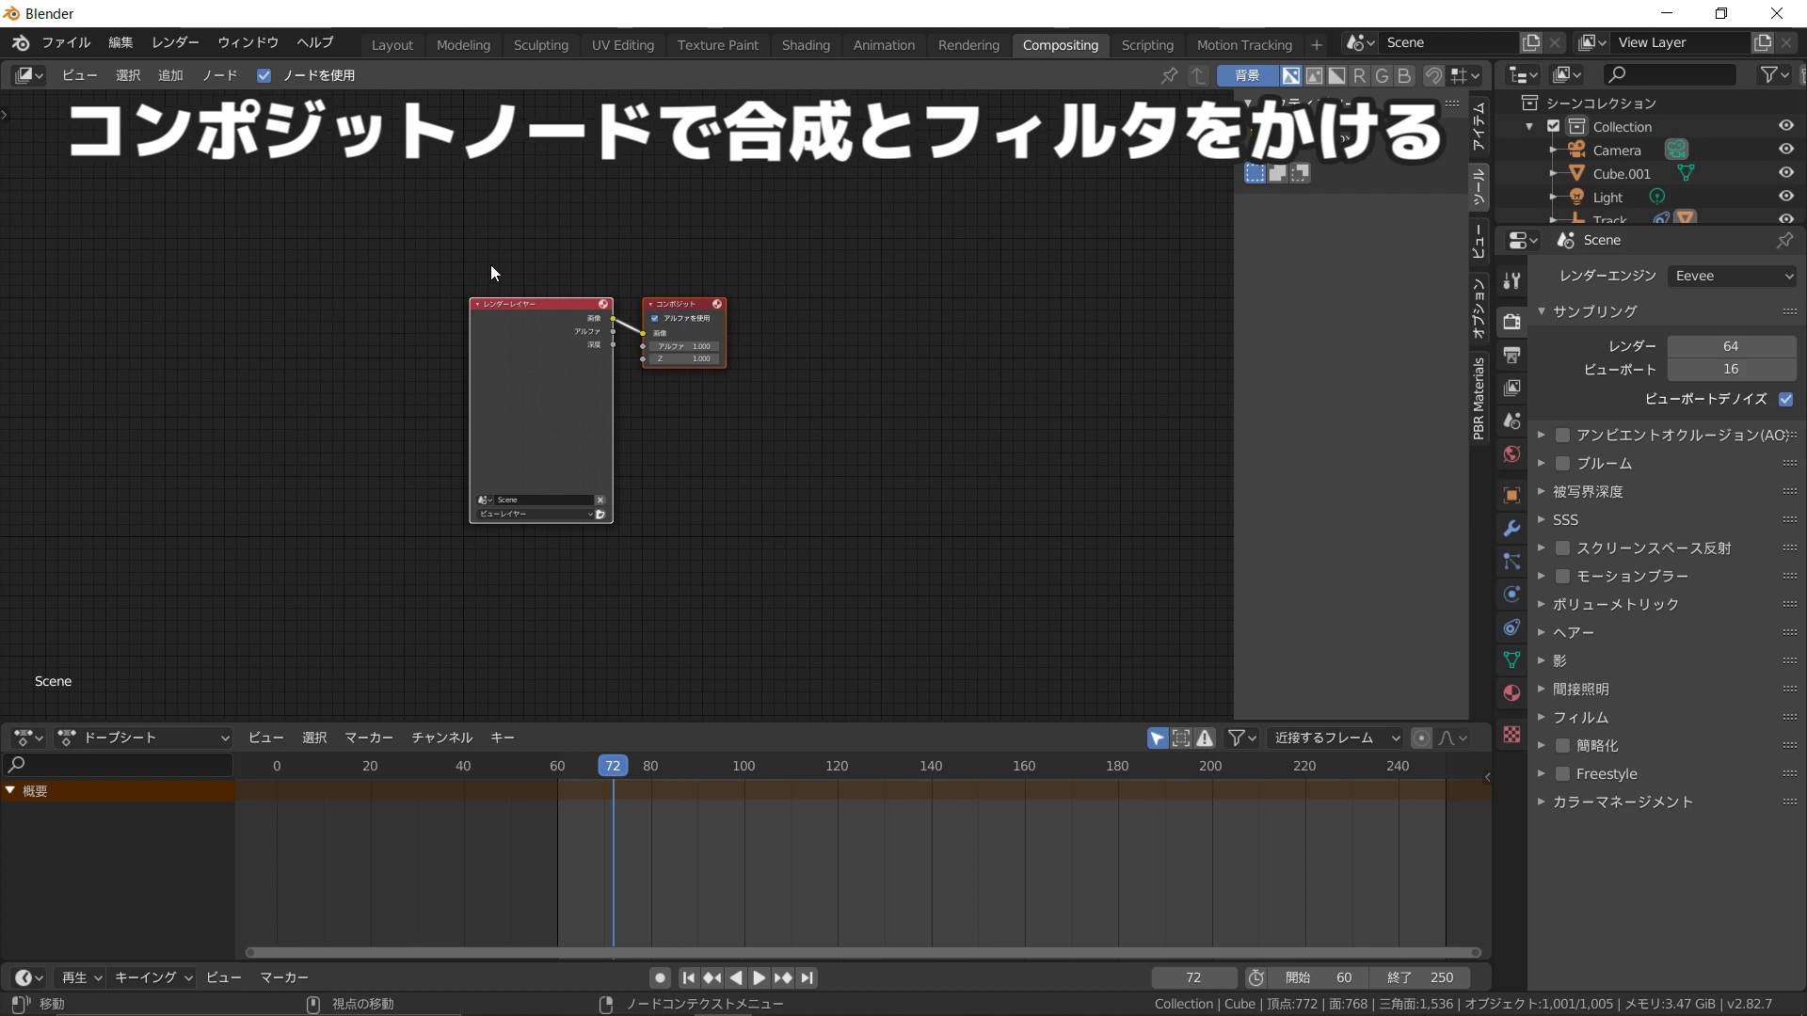
Step: Return to the Layout workspace, render frame 72 and inspect the sphere and background in the render result
left_click(382, 41)
key("F12")
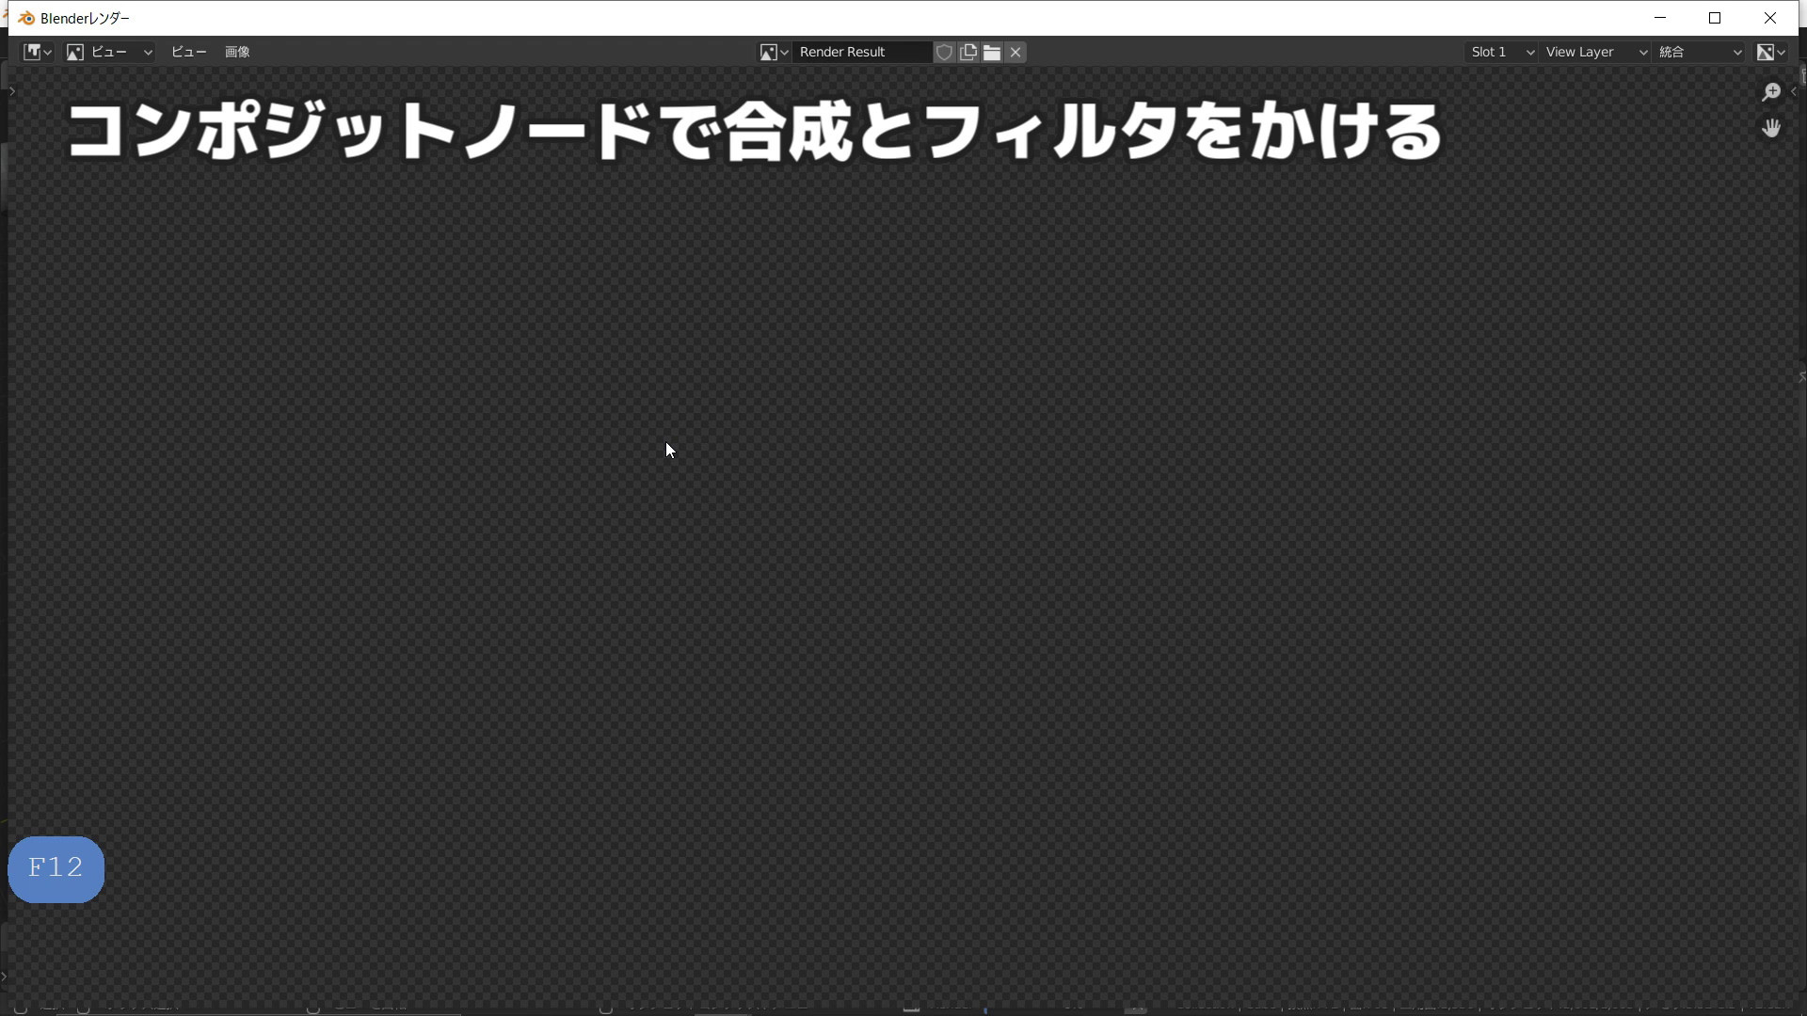
key("Escape")
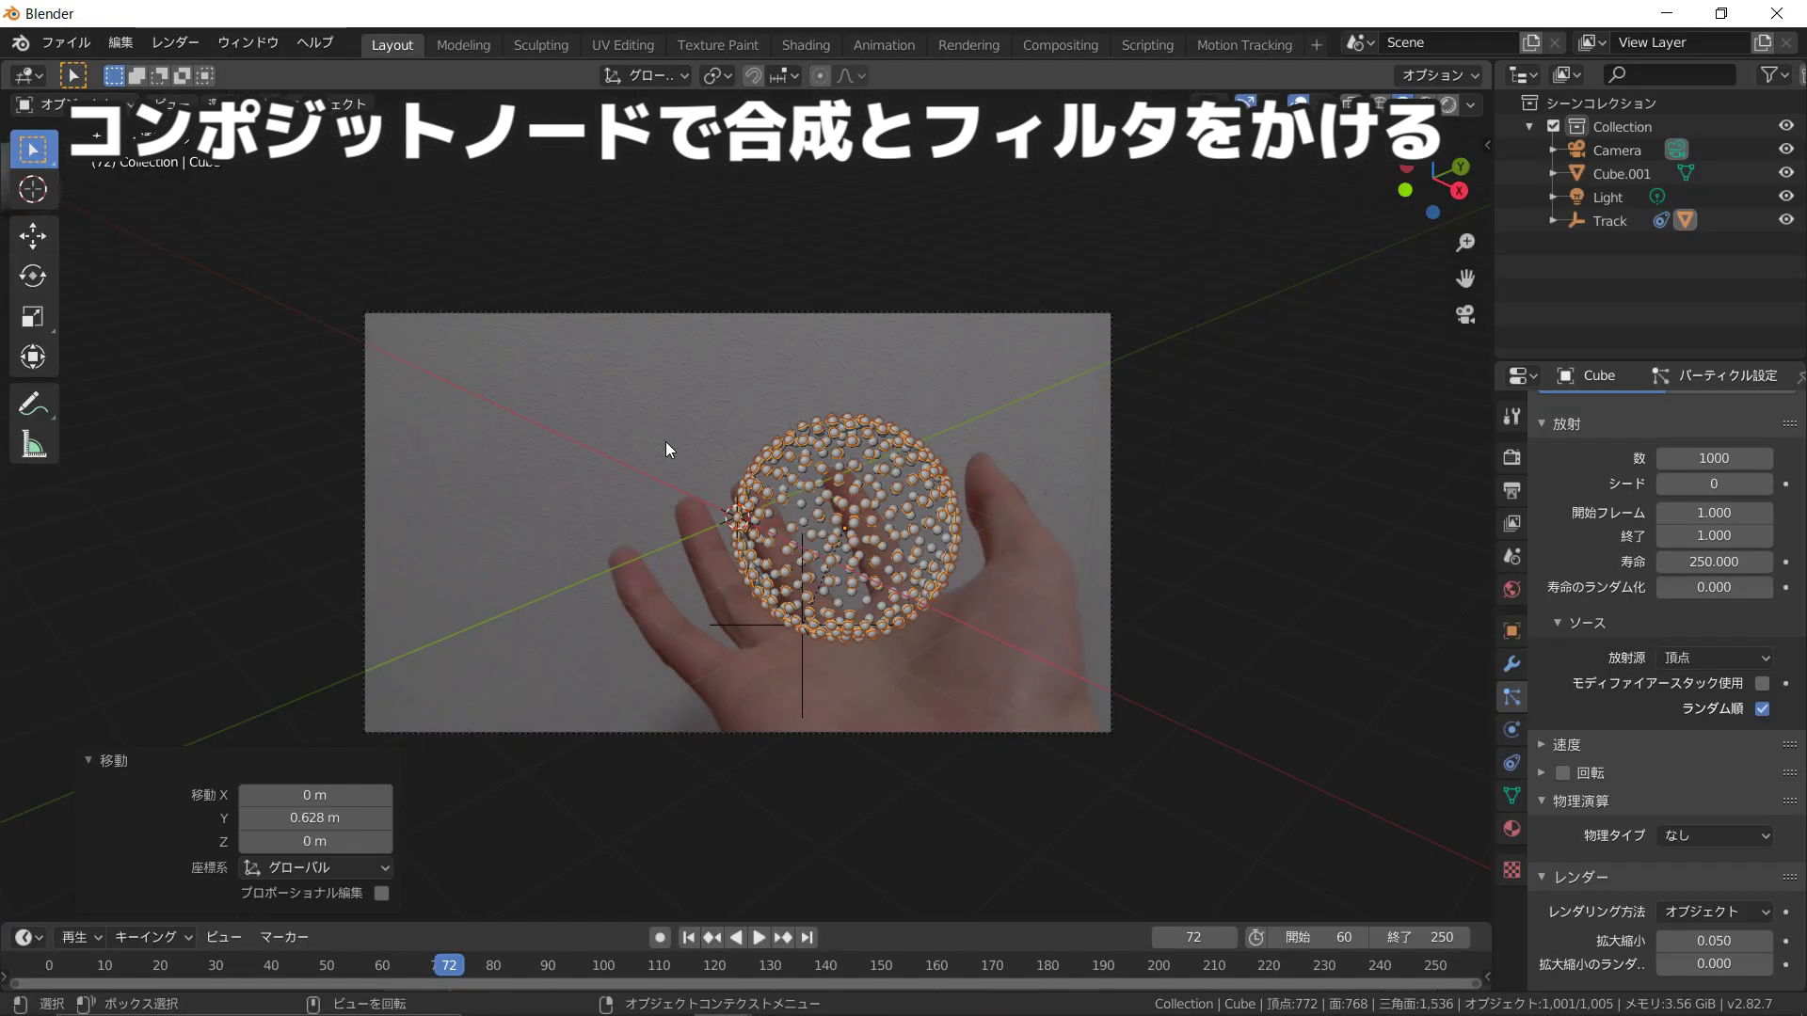
scroll(673, 466, "down", 1)
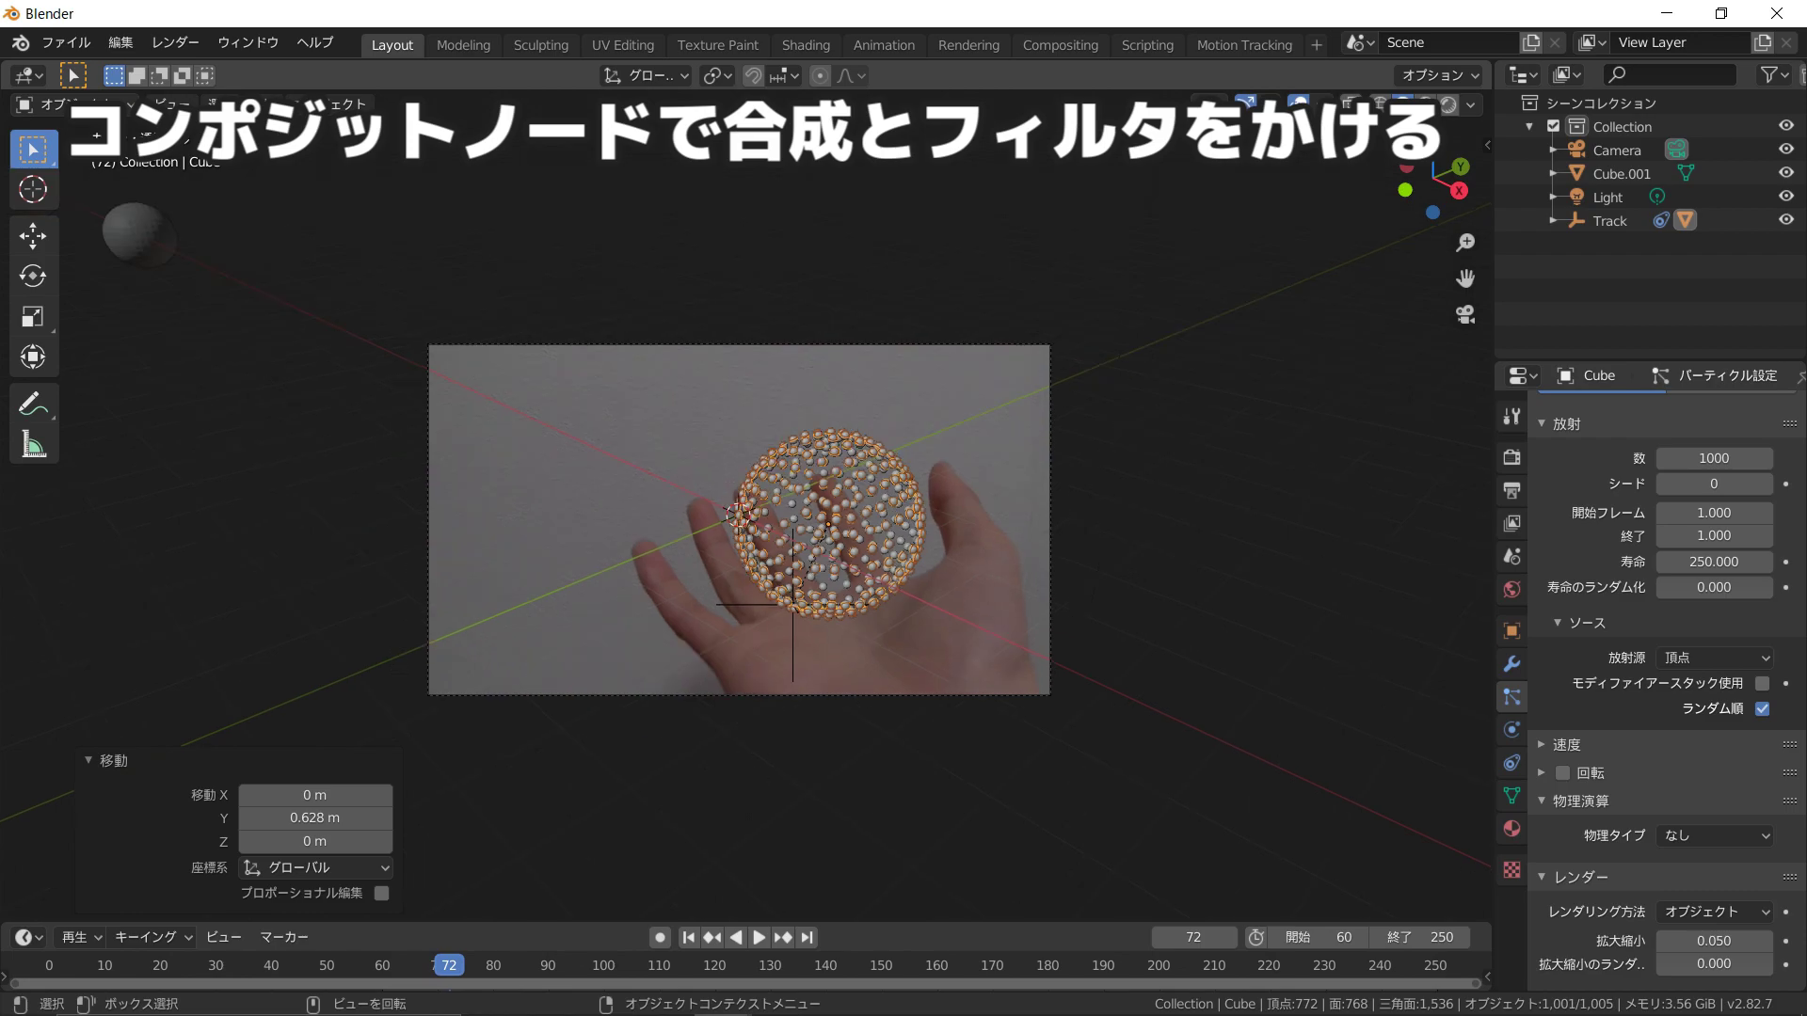
mouse_move(722, 993)
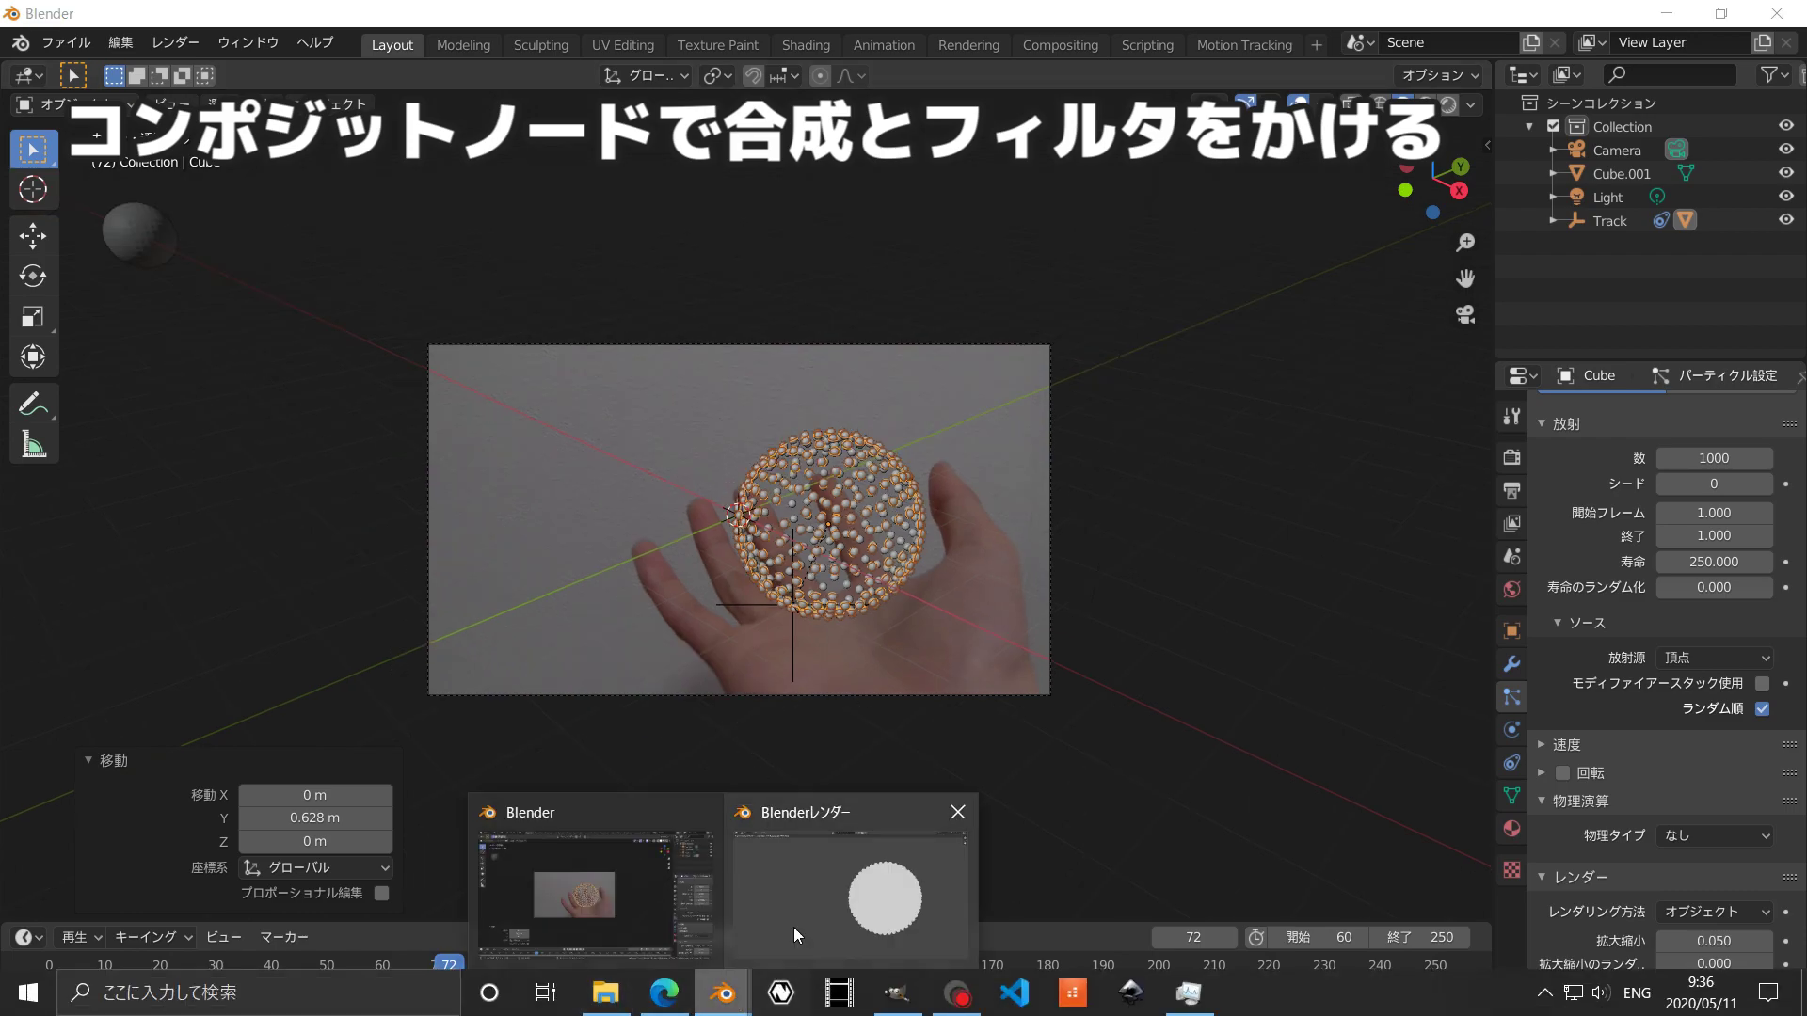
left_click(793, 928)
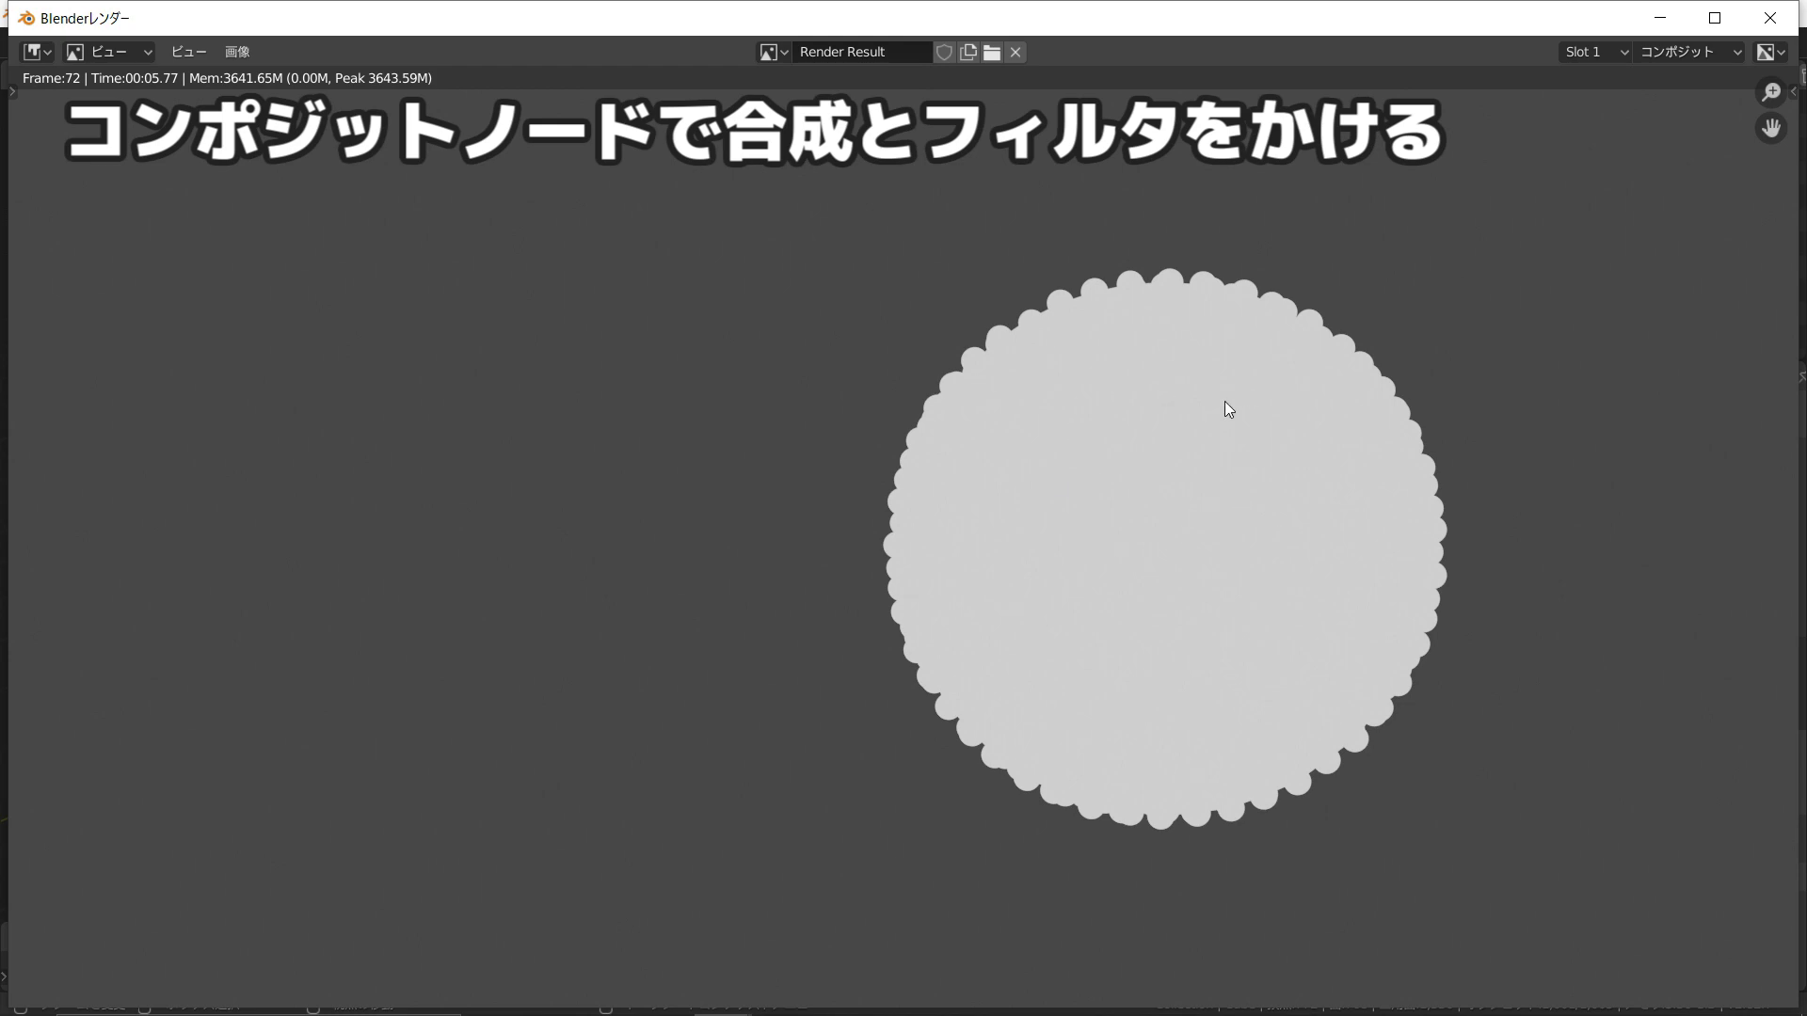
left_click(1661, 18)
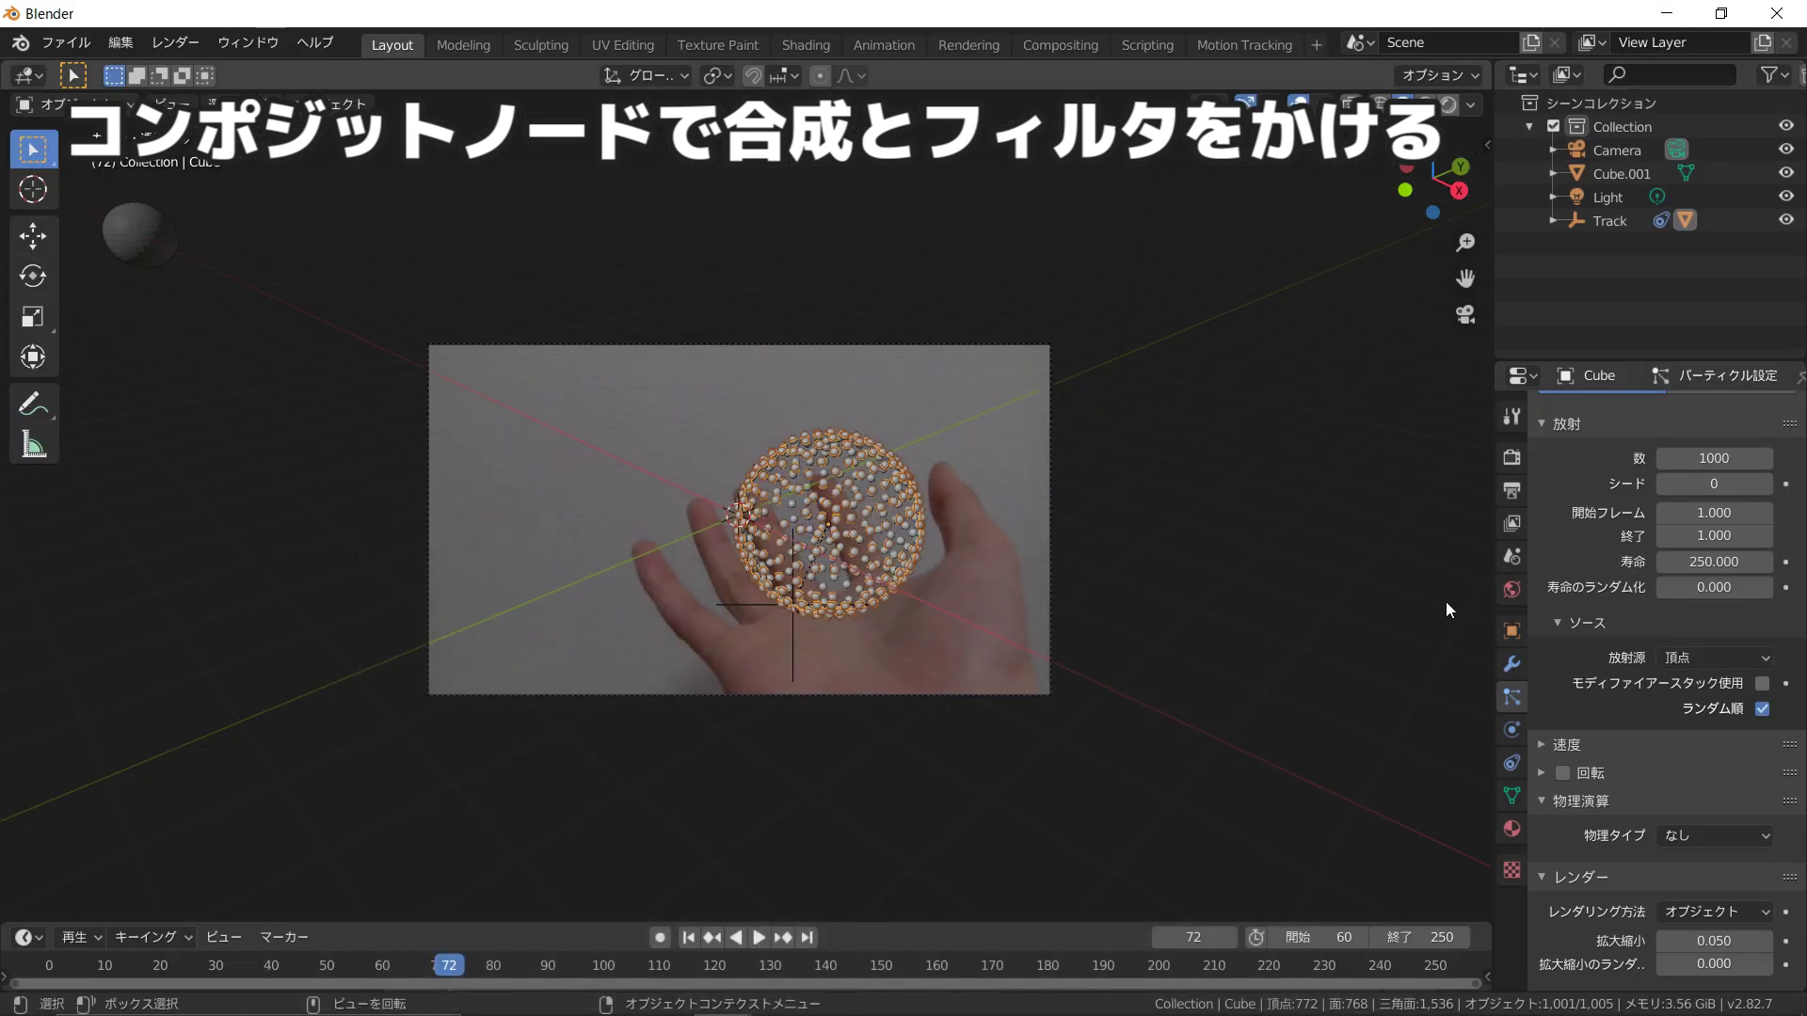
Step: Enable the Transparent option in the scene's Film render settings
left_click(1512, 457)
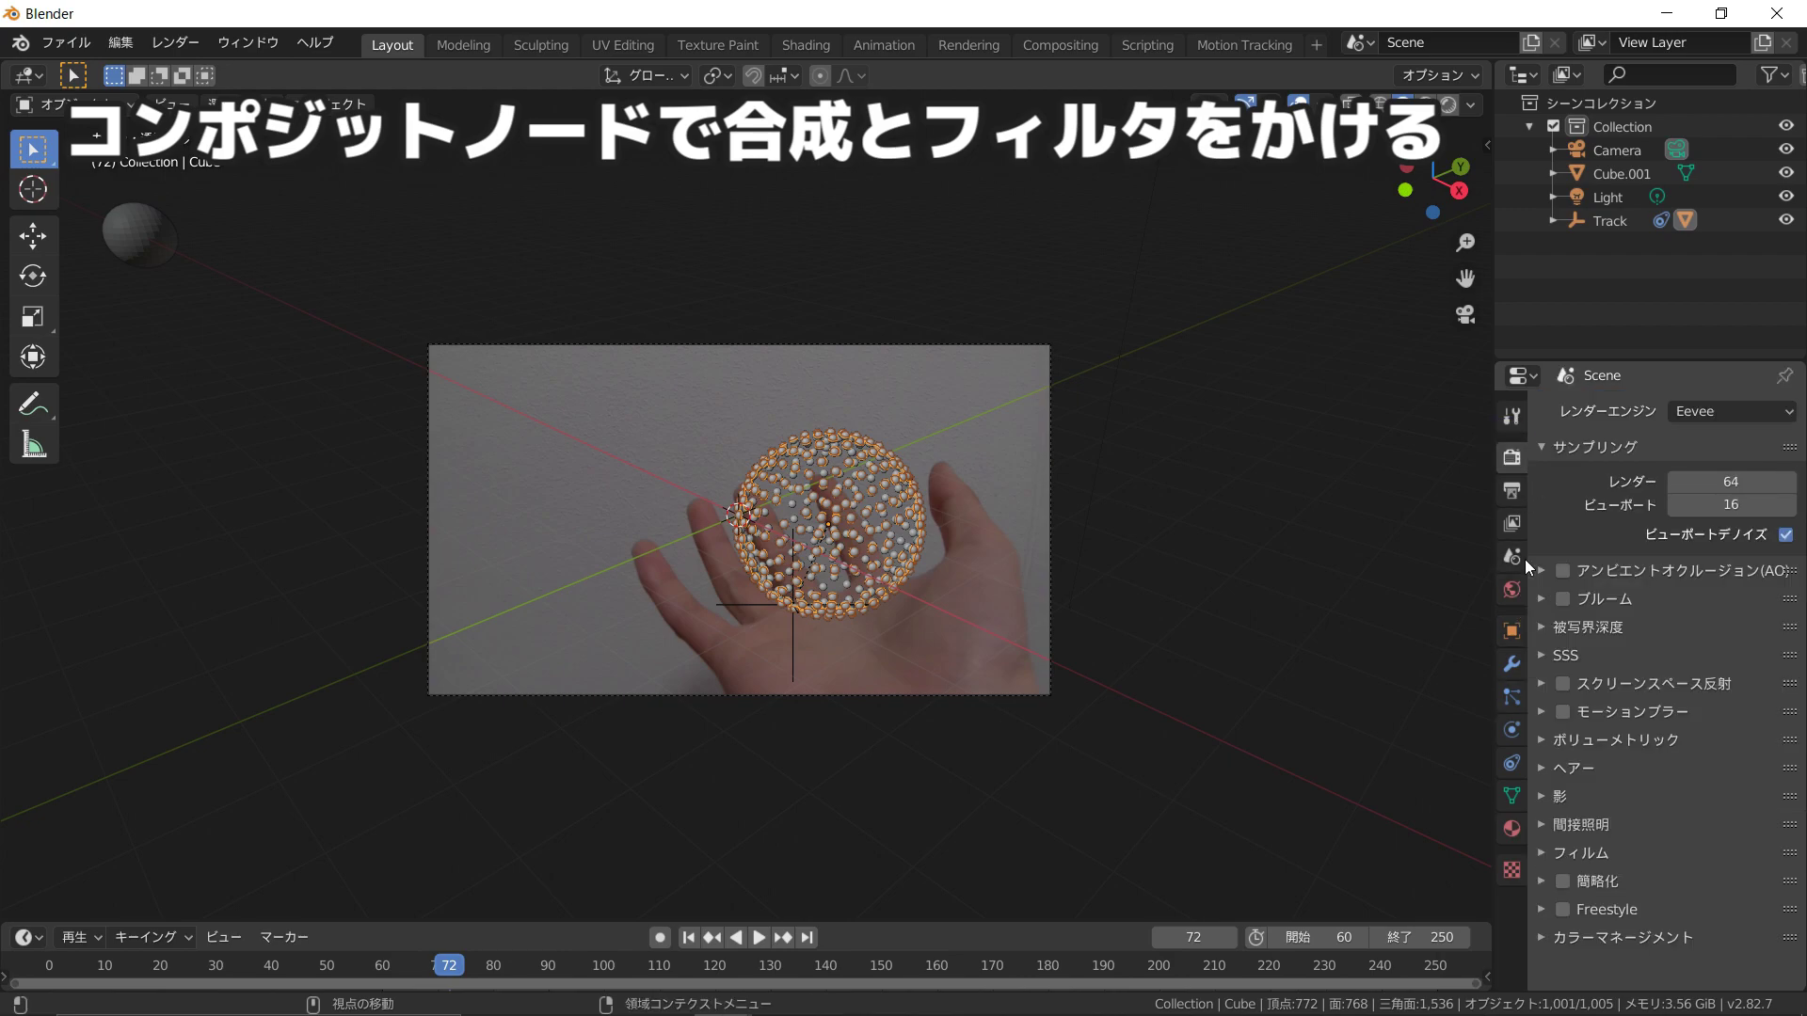
left_click(1600, 851)
left_click(1762, 913)
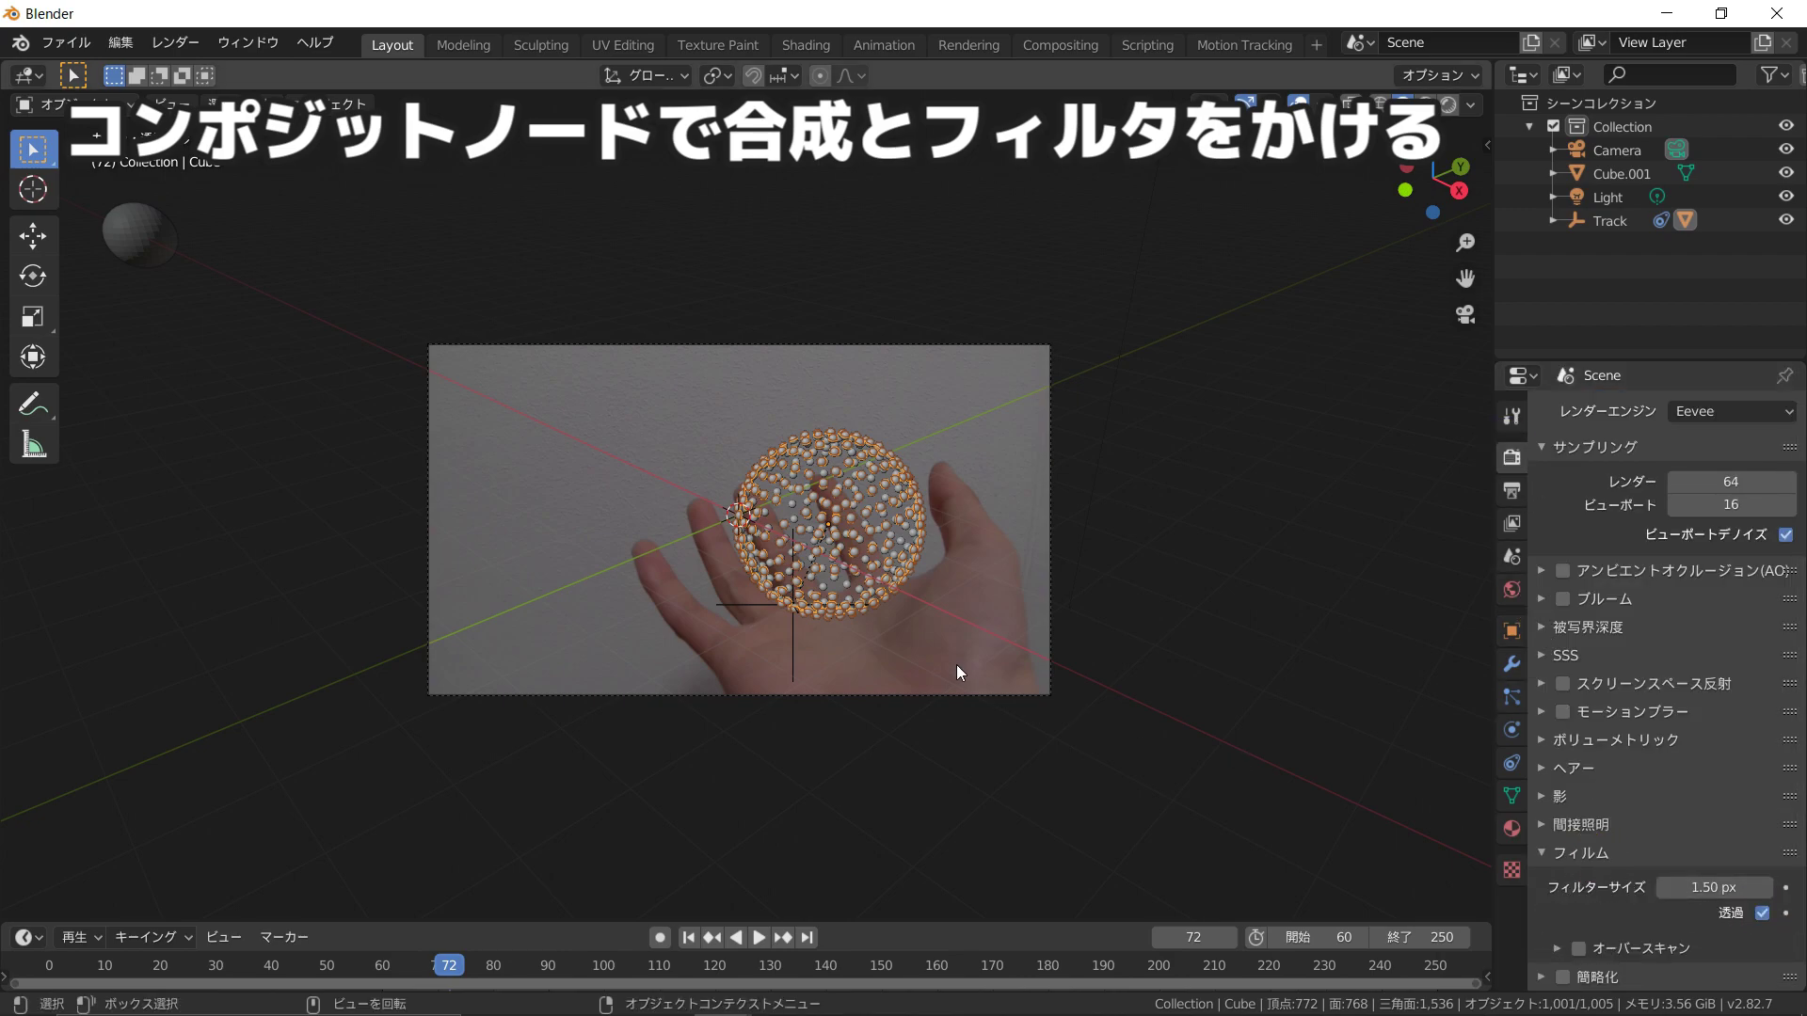
Step: Render frame 72 again and check the background of the result, then minimize the render window
key("F12")
key("F12")
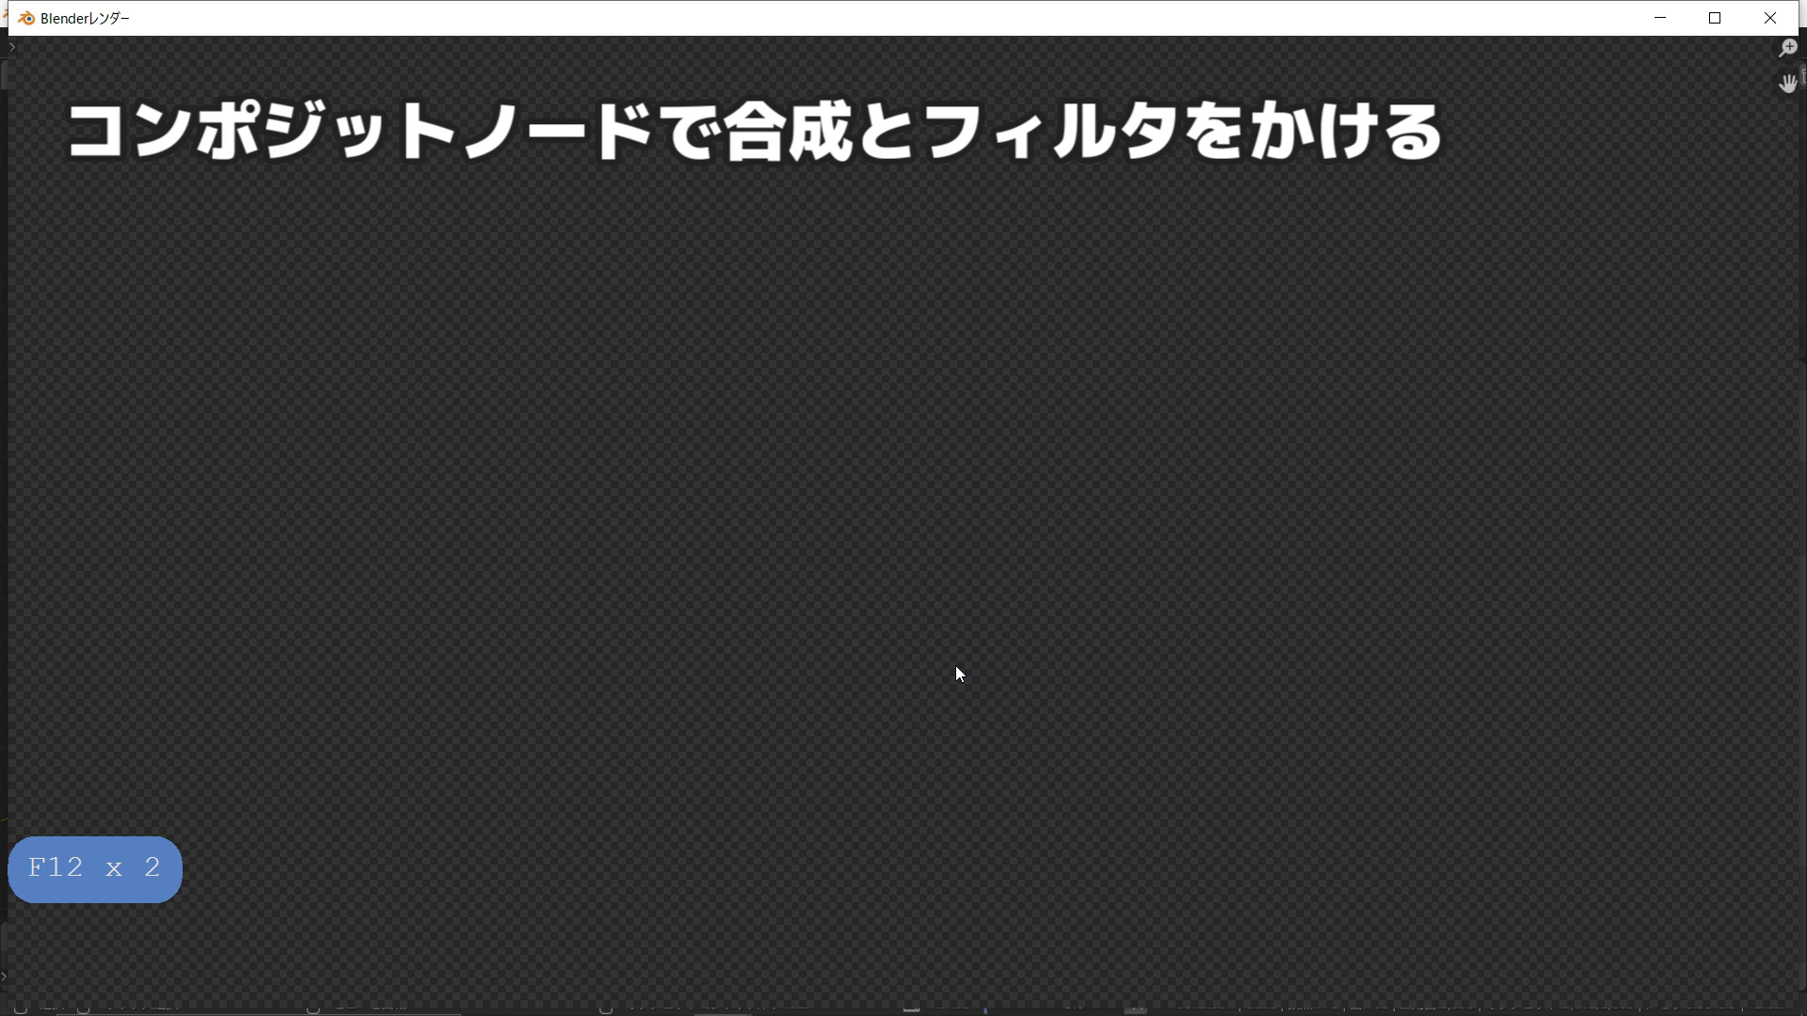
key("Escape")
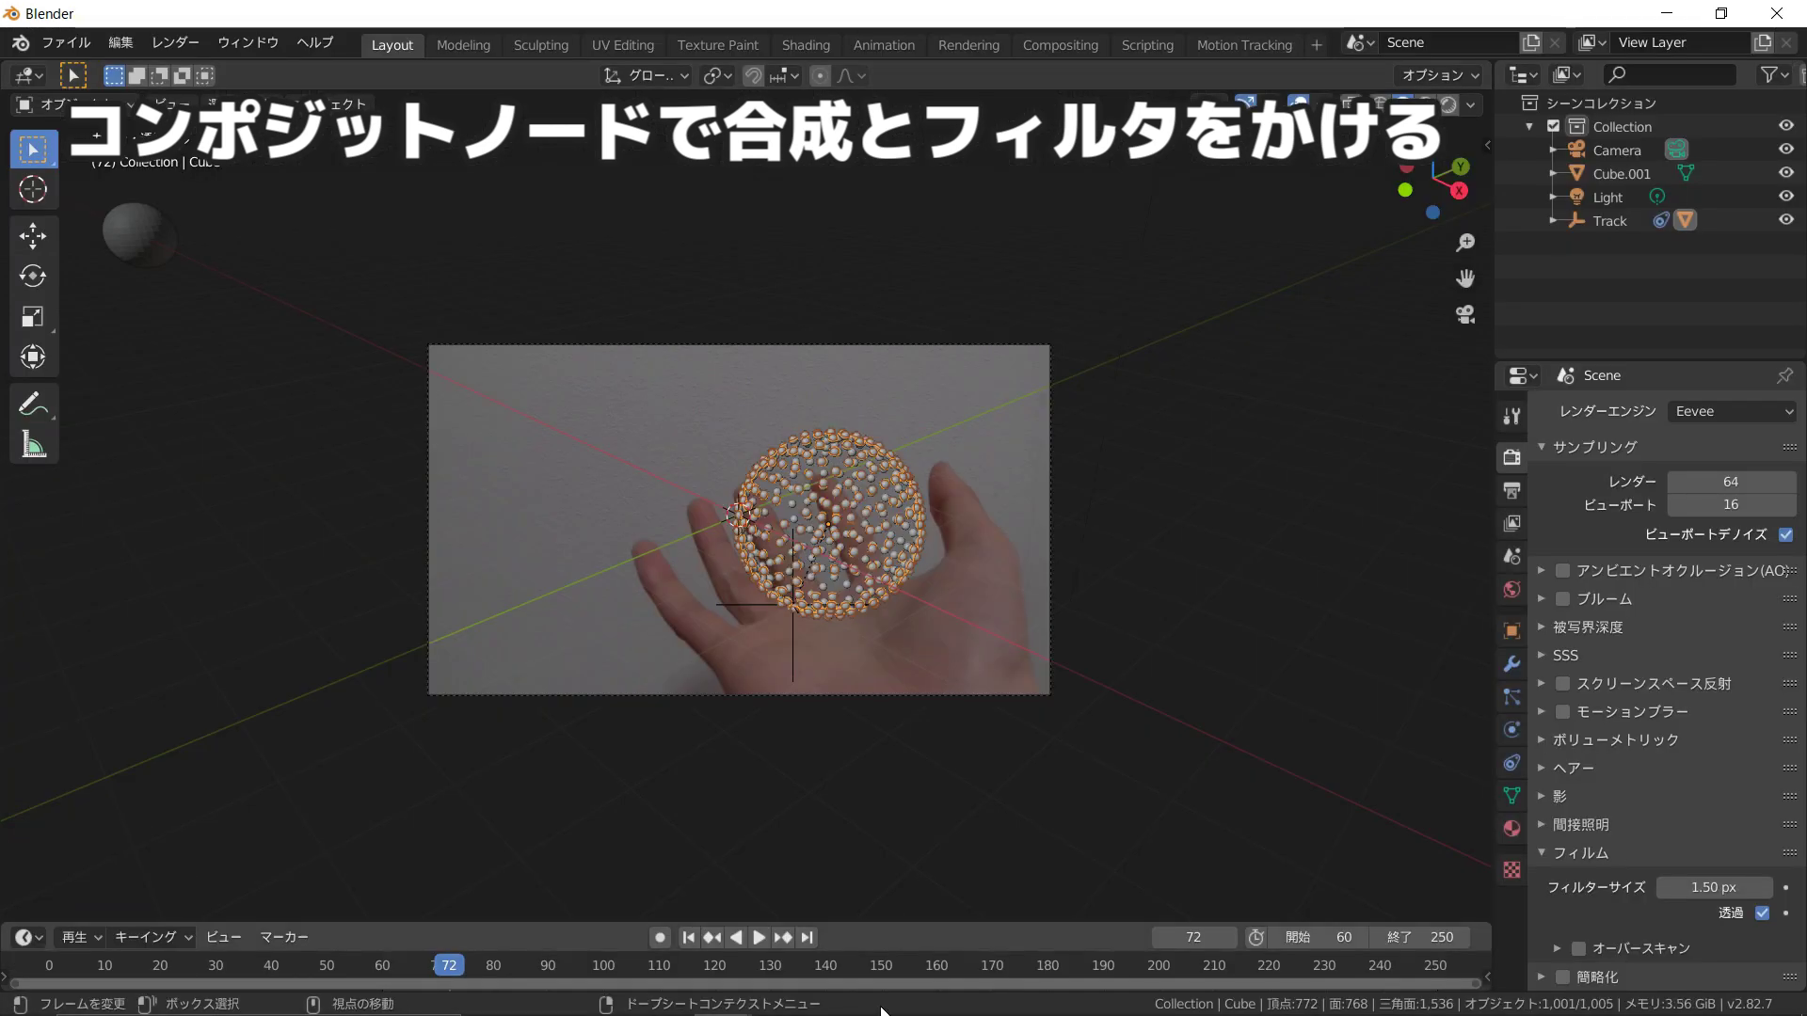
mouse_move(722, 993)
left_click(804, 960)
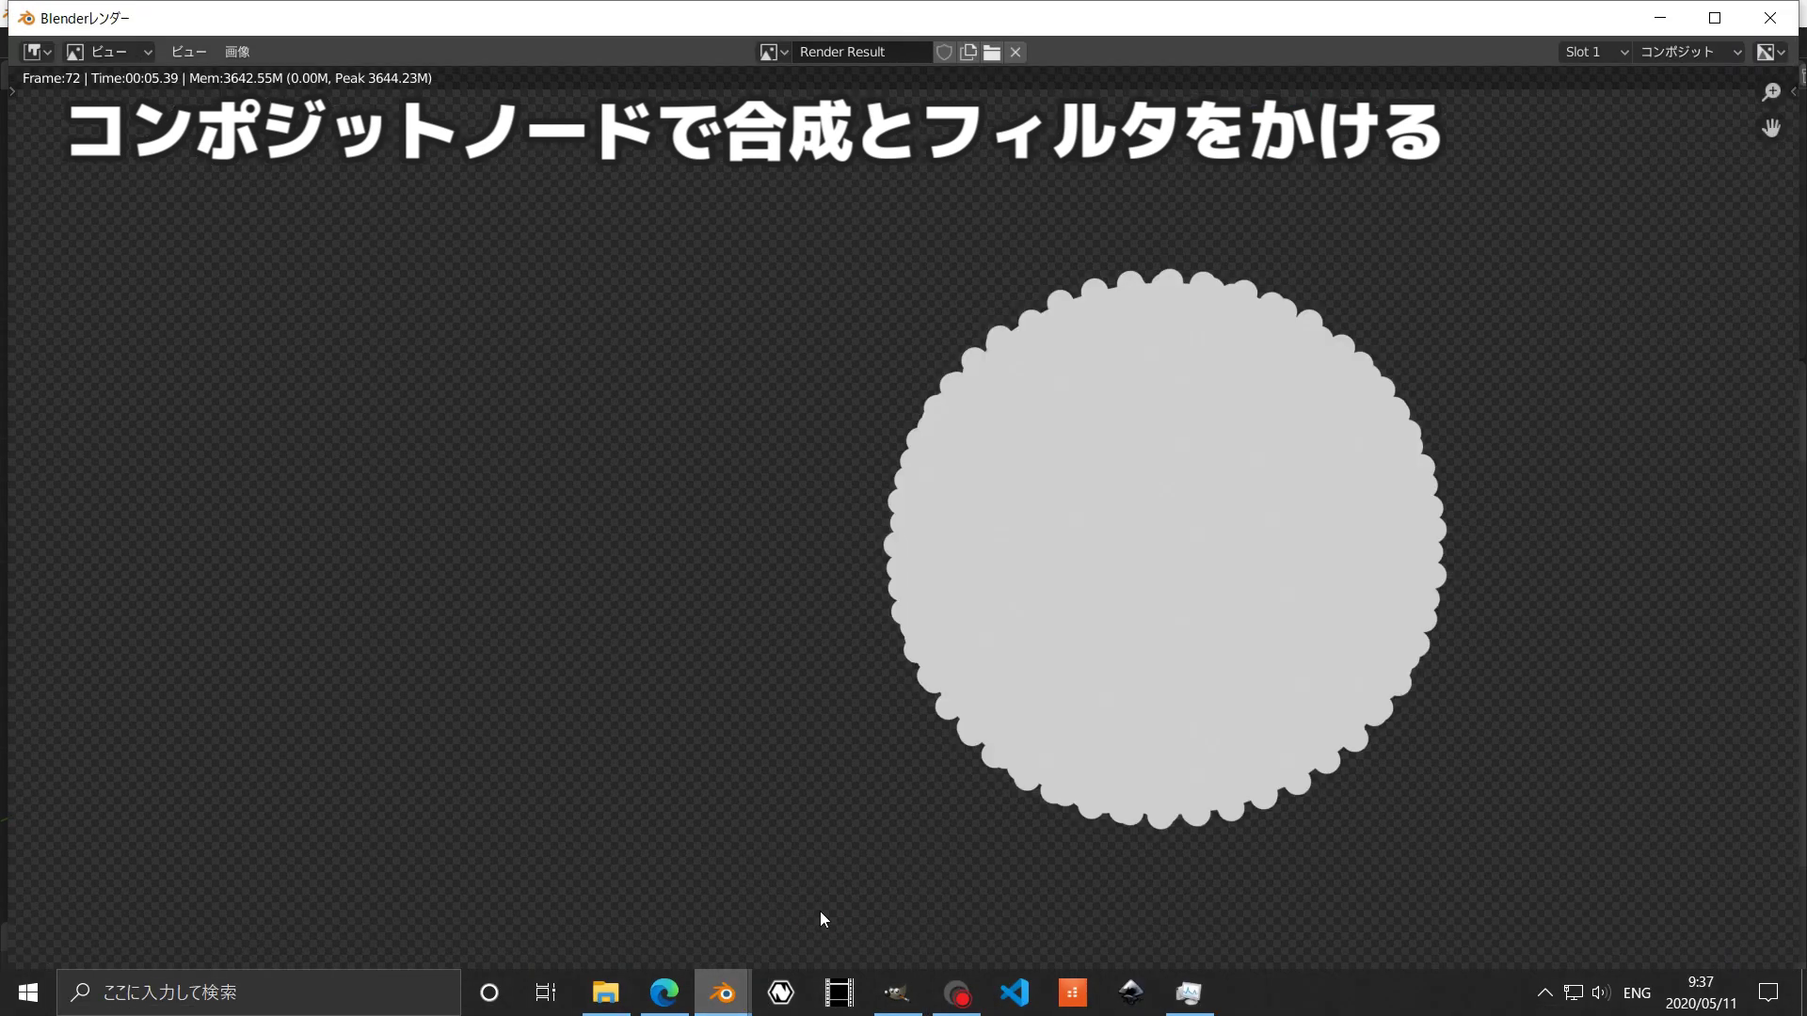
left_click(1659, 16)
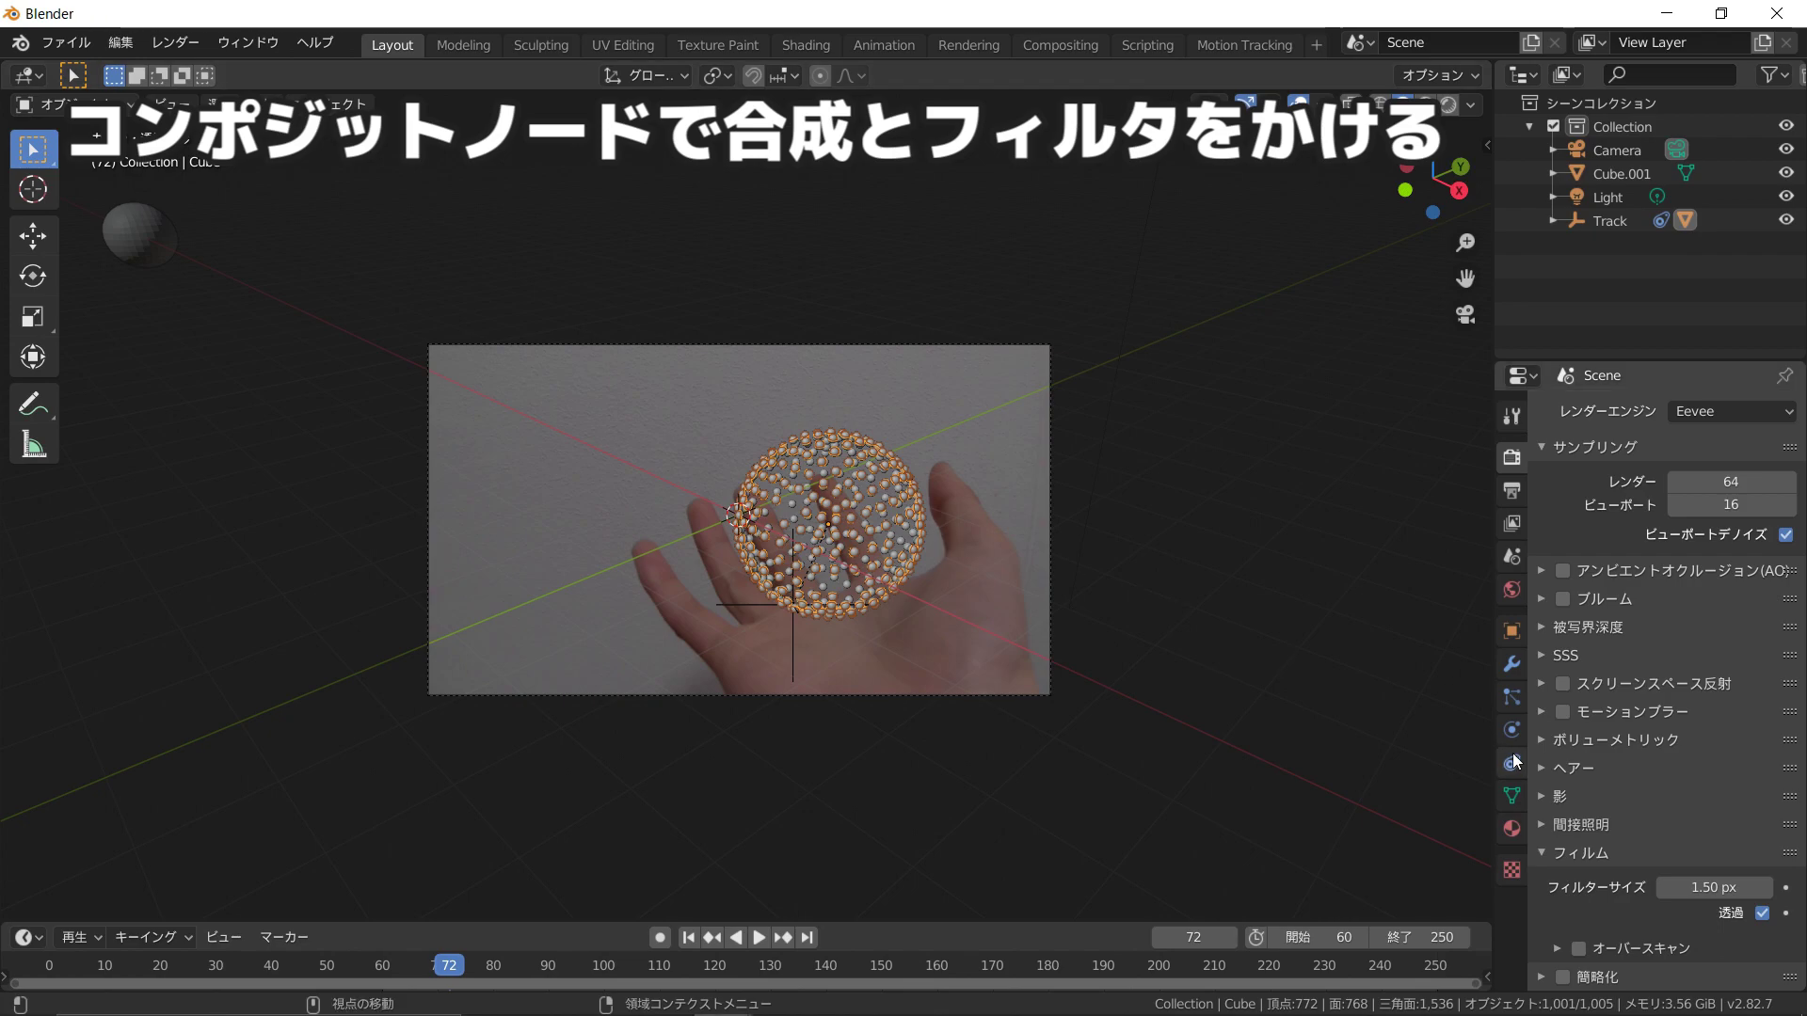
Step: Turn off Show Emitter in the Render settings of the sphere's particle system
left_click(1512, 697)
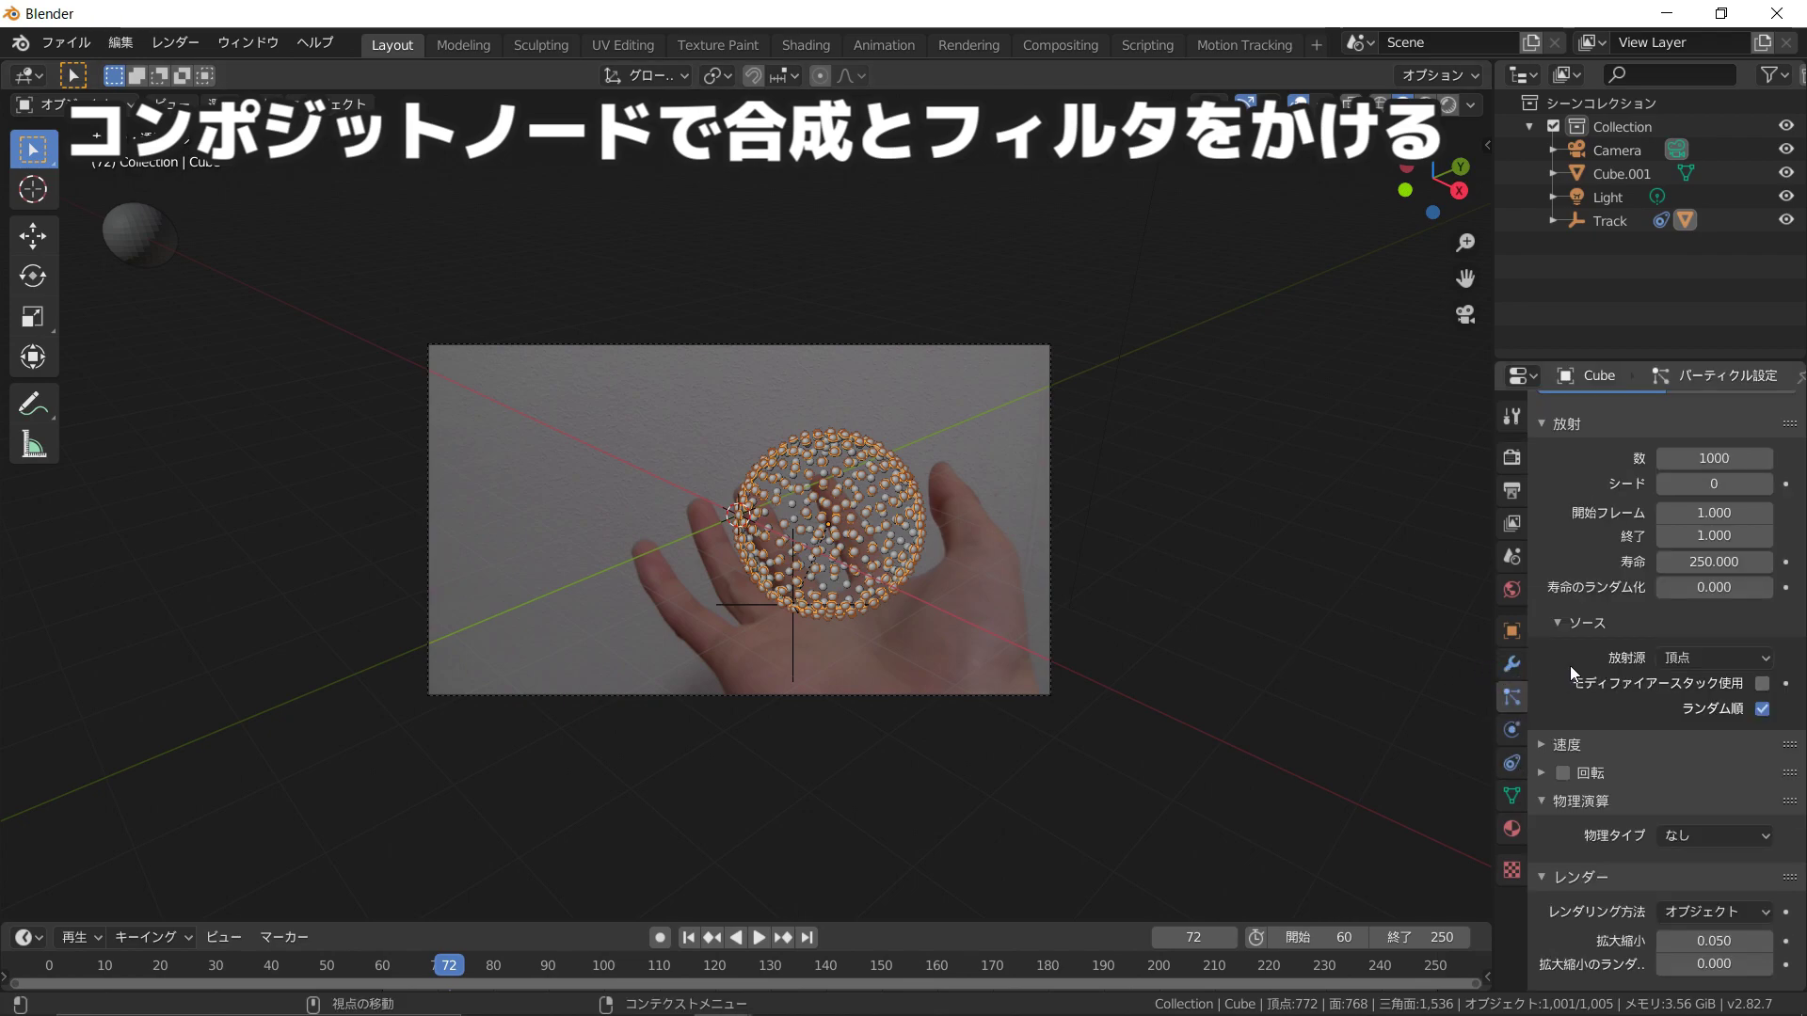
scroll(1124, 574, "up", 4)
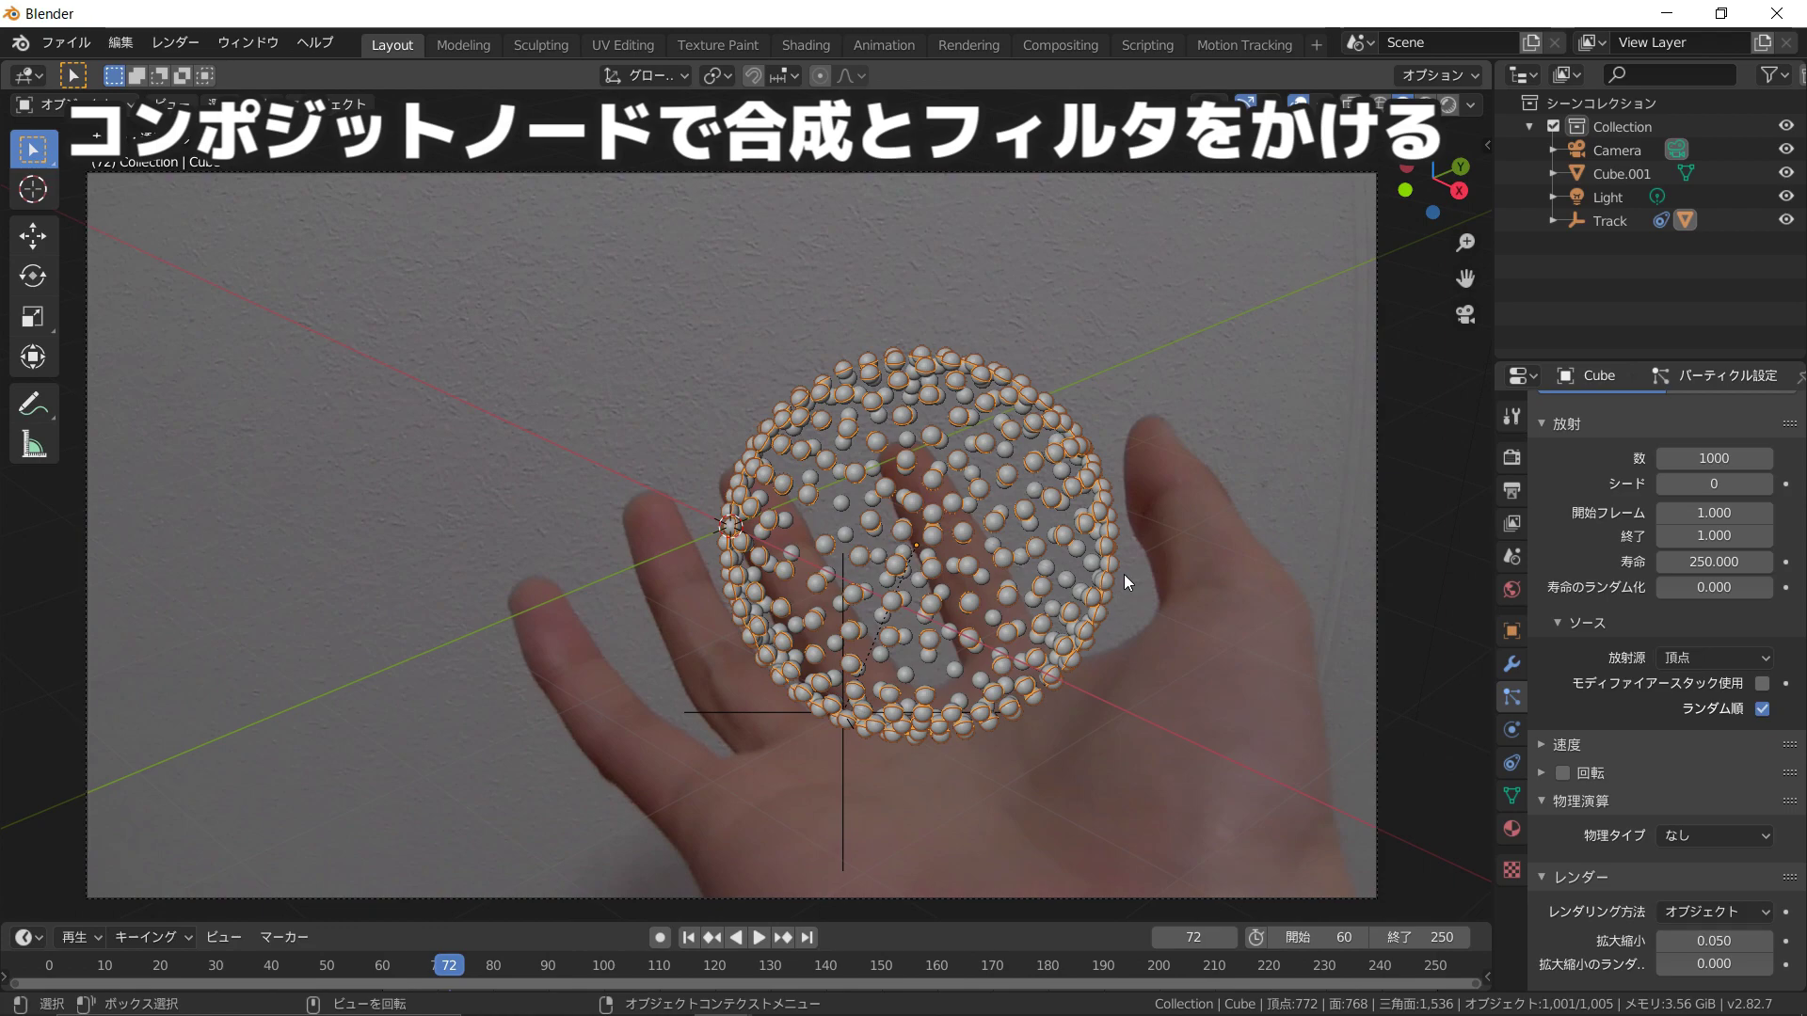
scroll(1585, 713, "down", 6)
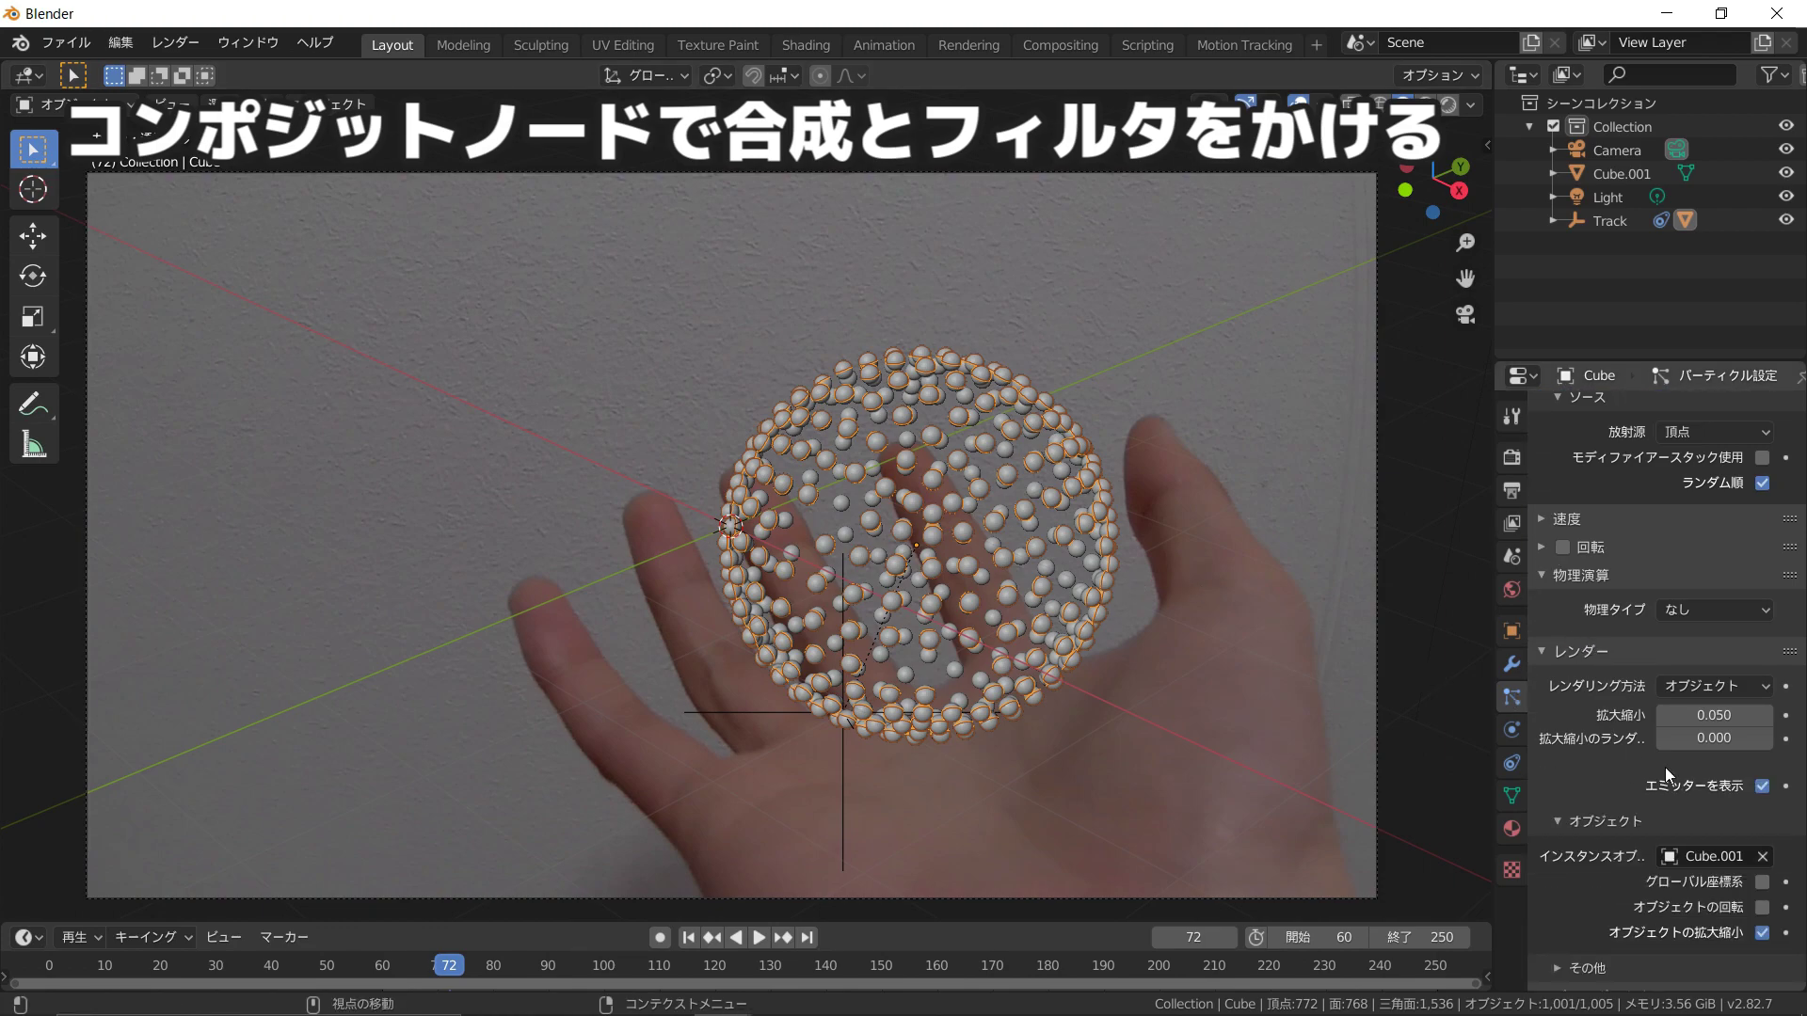
left_click(1761, 785)
scroll(1697, 768, "down", 3)
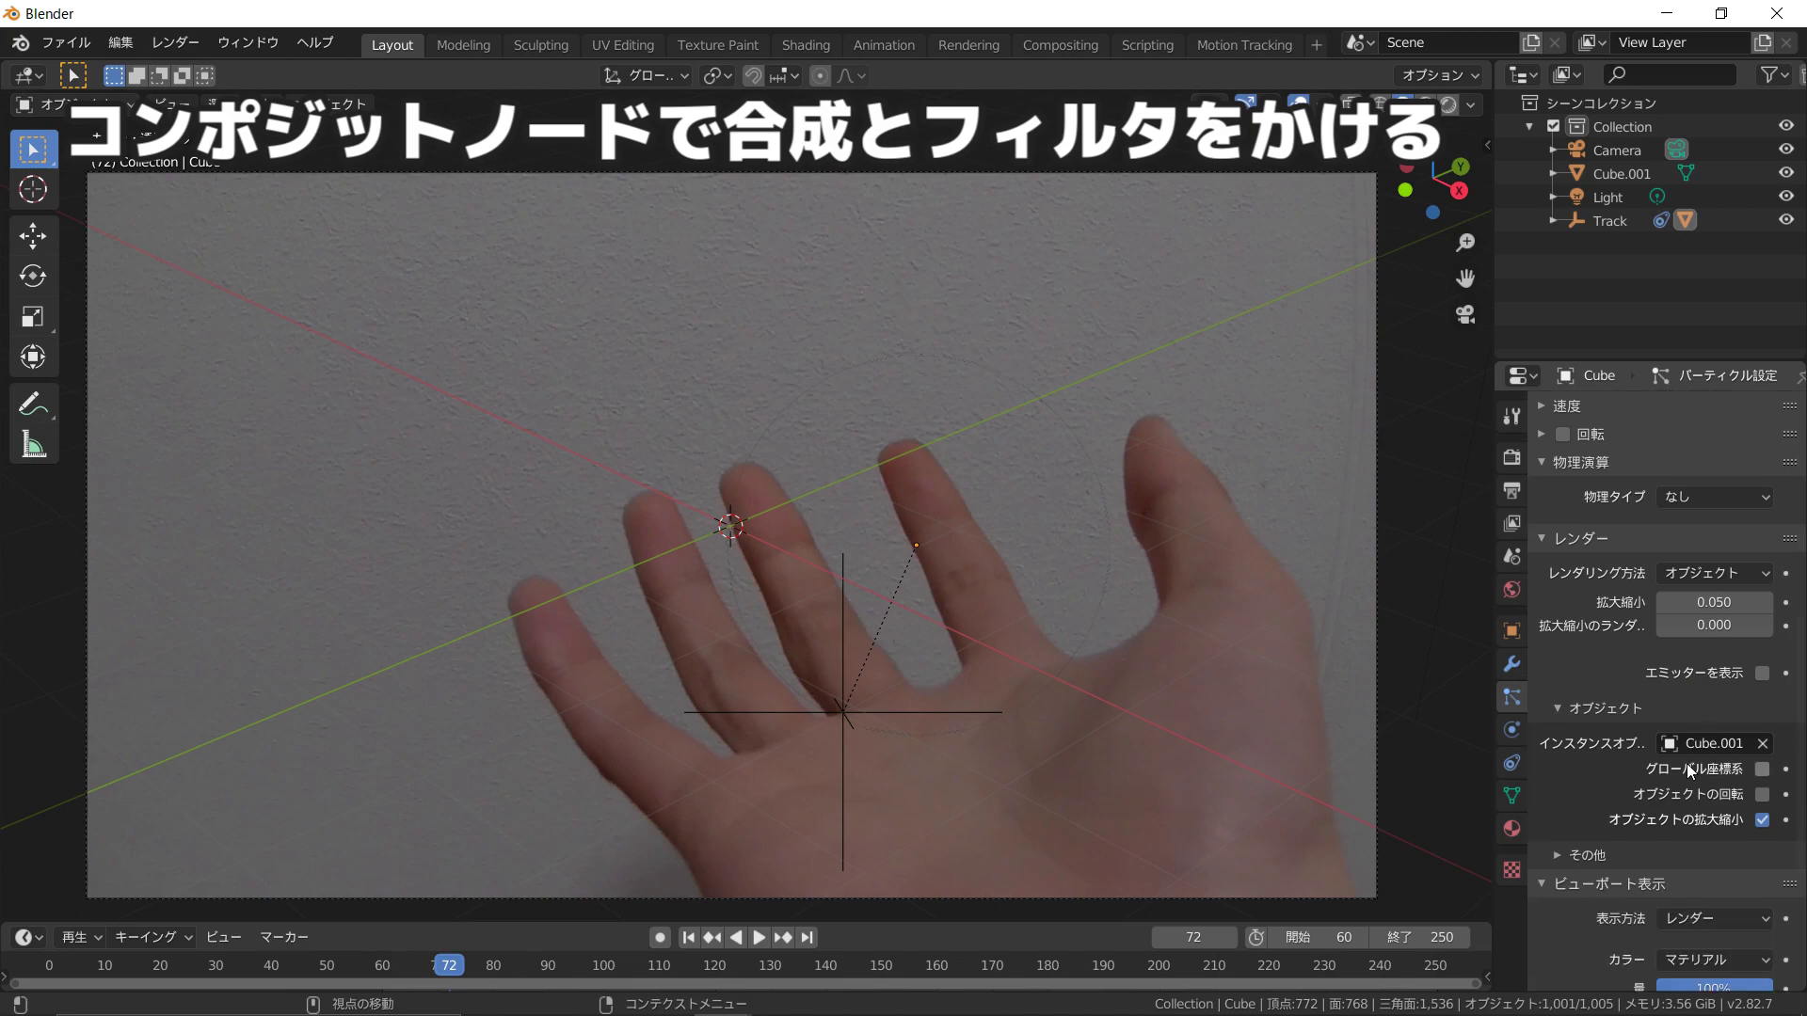
scroll(1680, 790, "down", 5)
scroll(1685, 822, "down", 1)
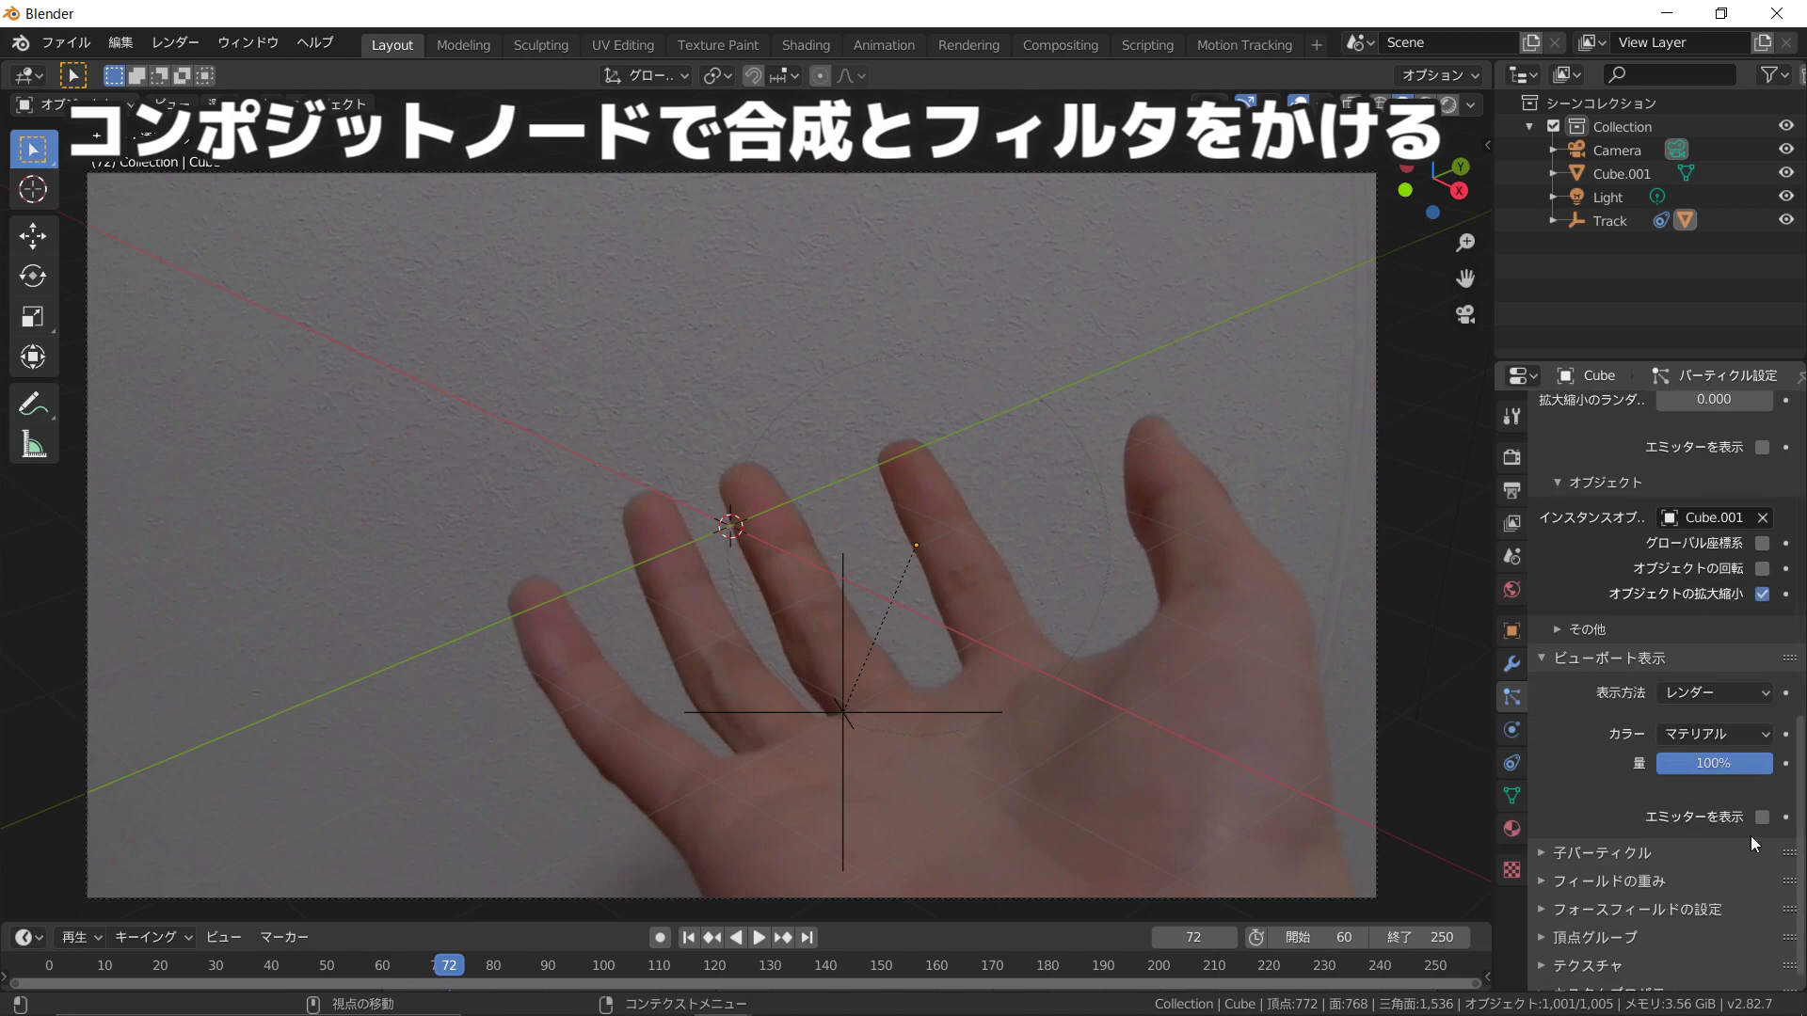
scroll(1064, 685, "down", 3)
Step: Render frame 72 to check the particles without their emitter, and close the render window
key("F12")
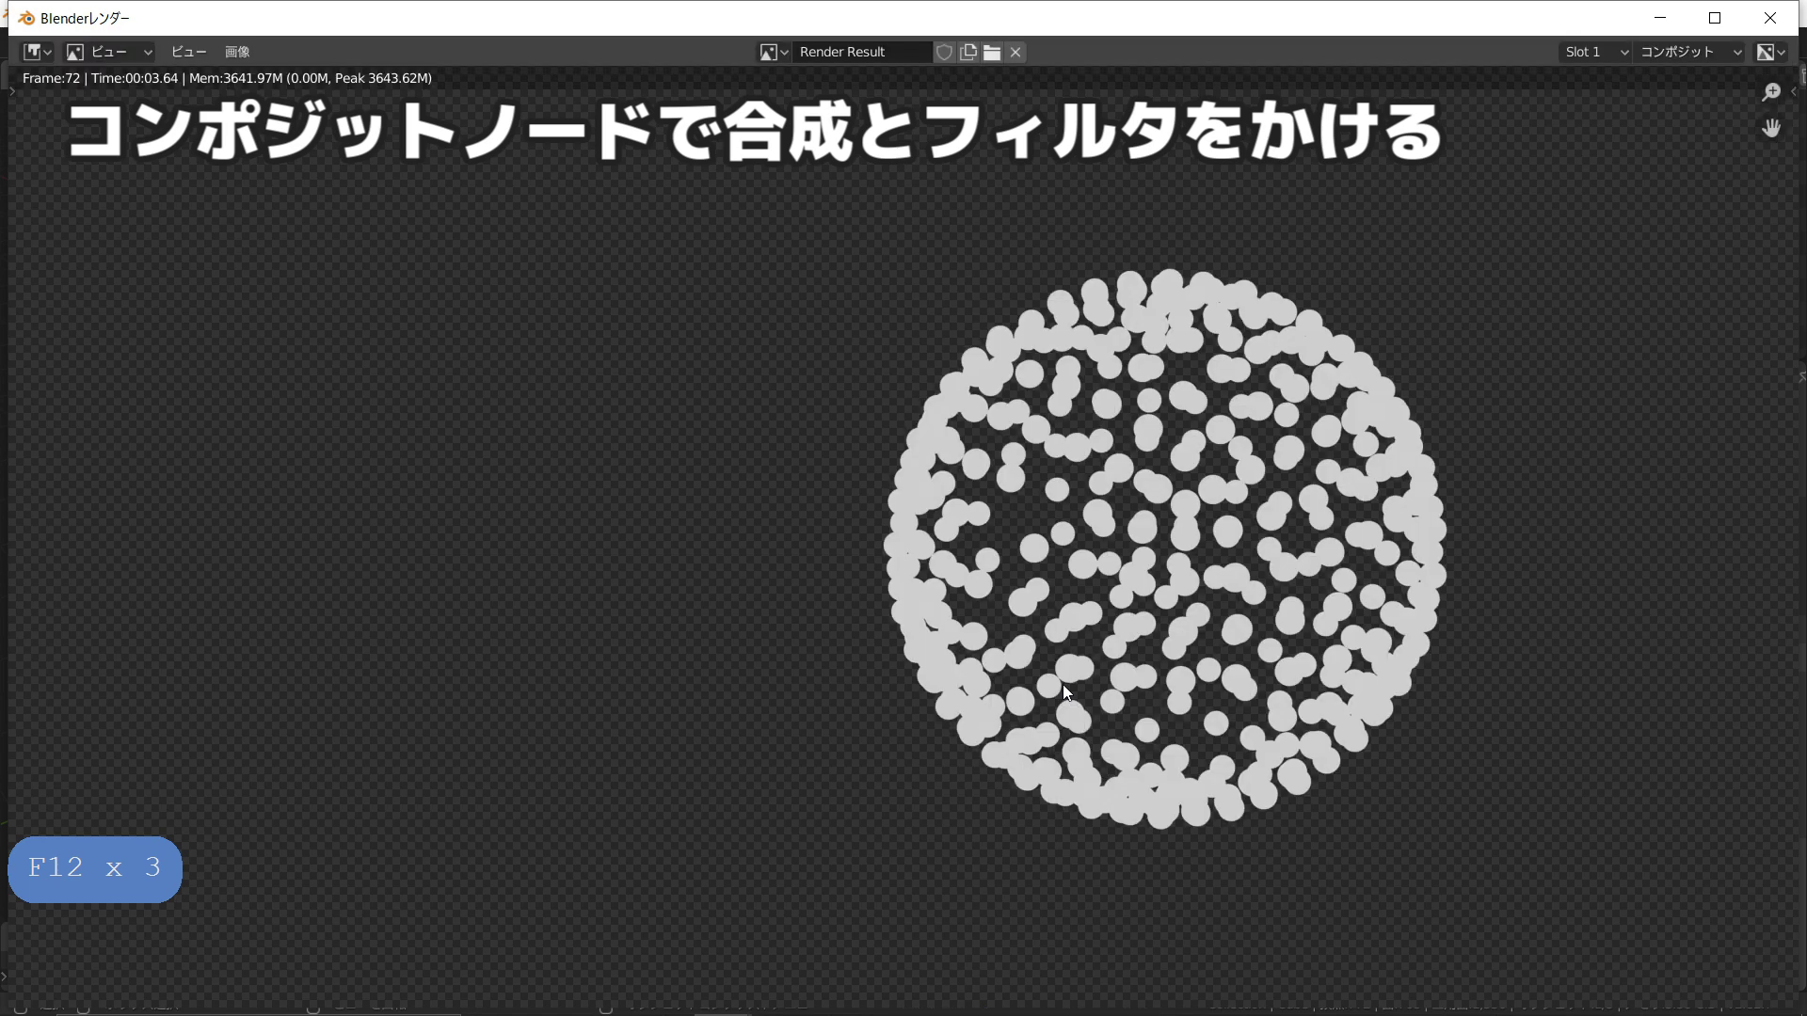
scroll(1058, 457, "down", 3)
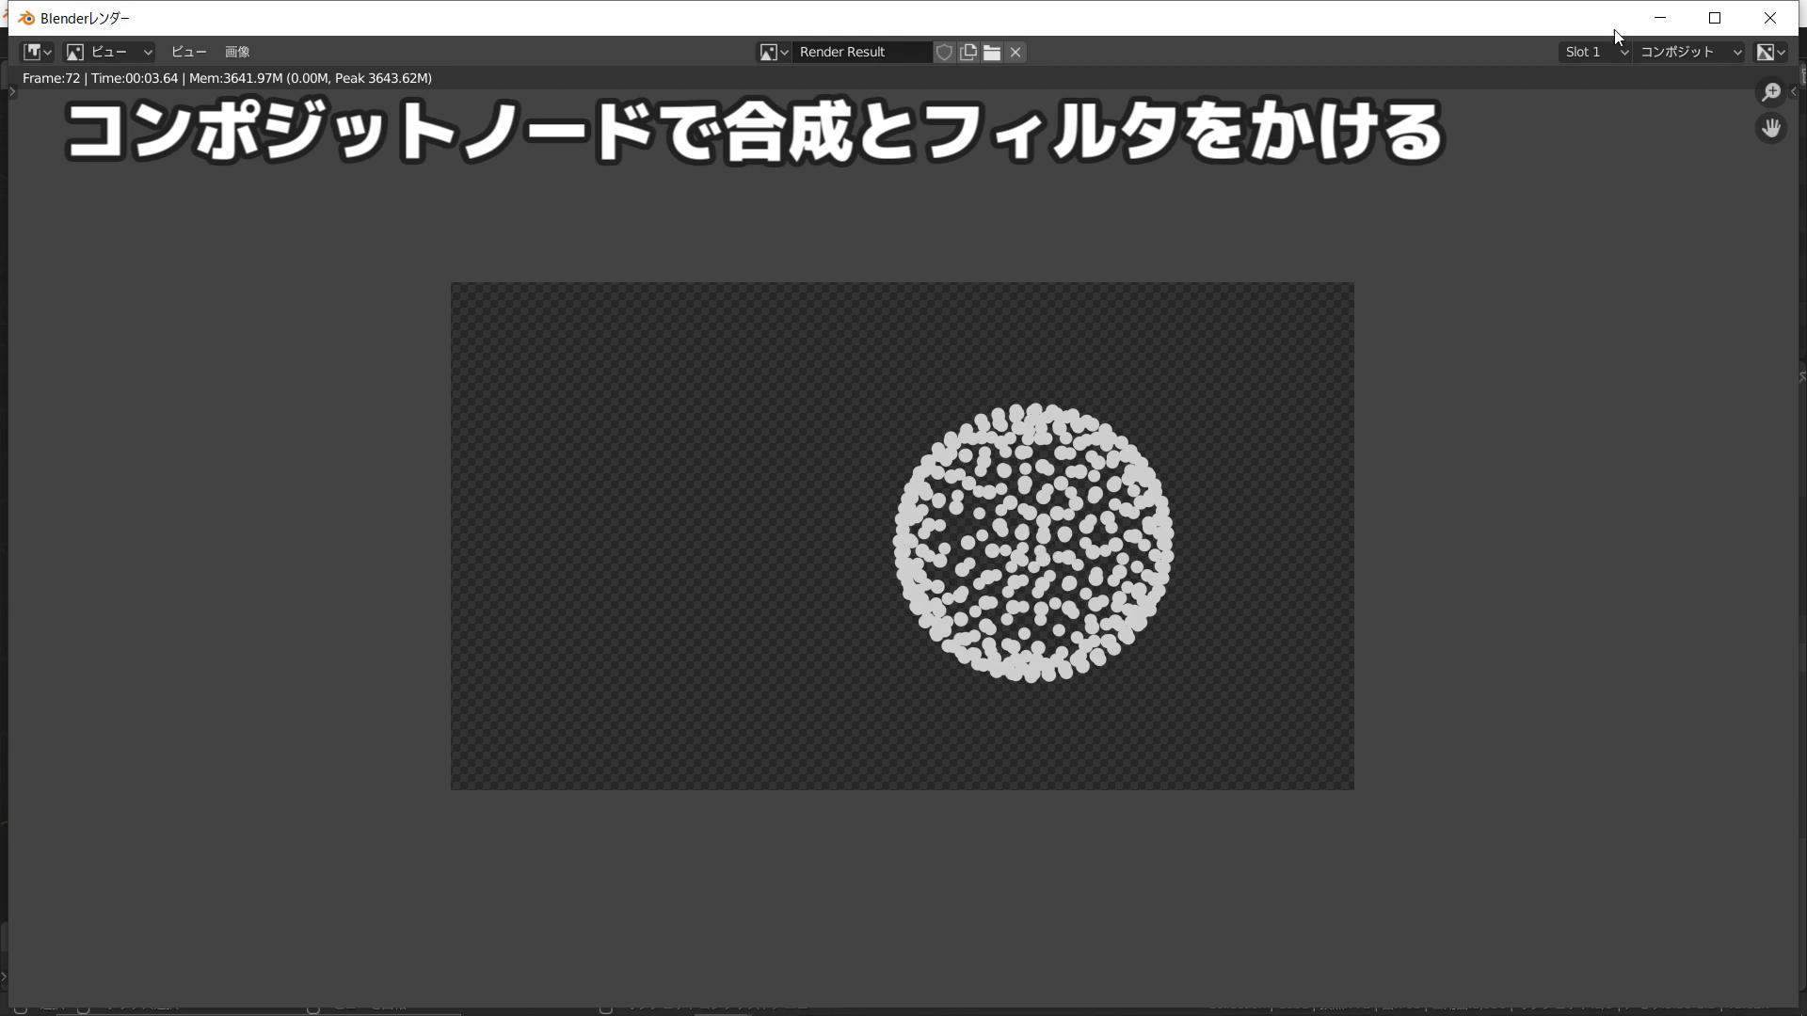
left_click_drag(1551, 21, 1329, 90)
left_click(1537, 91)
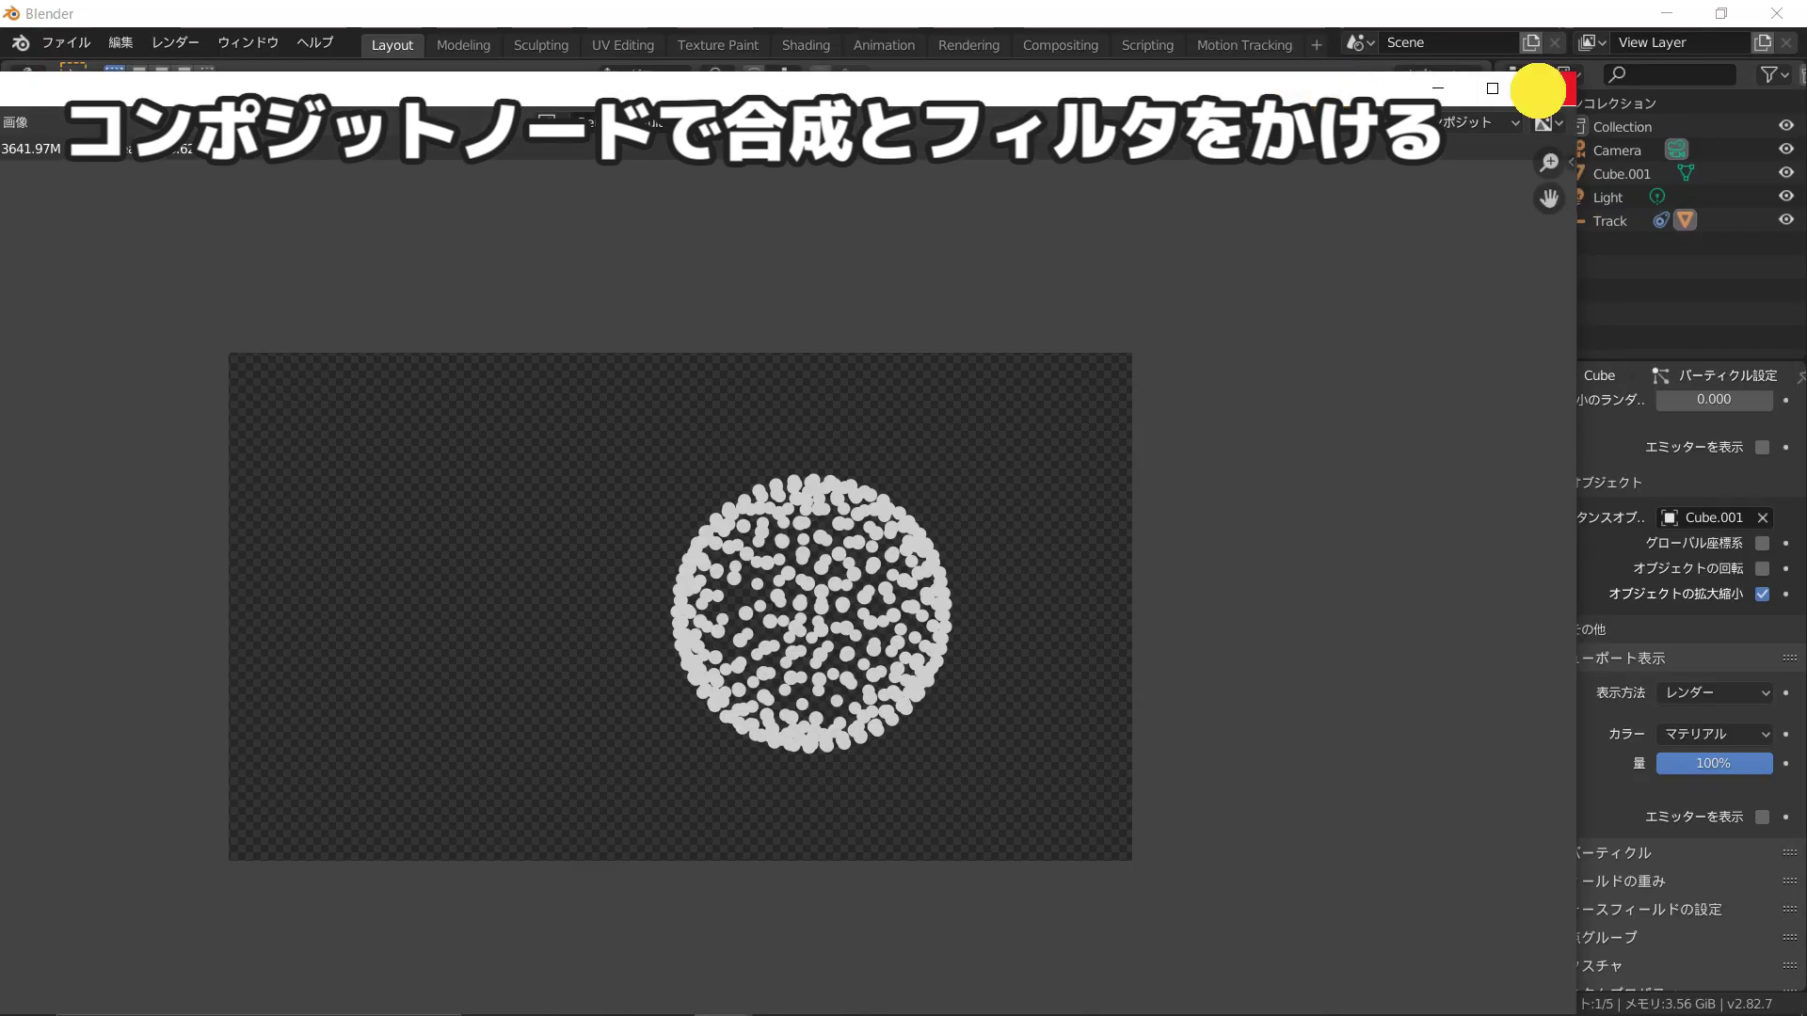
Step: In the Compositing workspace, move the Render Layers node away from the Composite node and add a reroute point on their image link
left_click(1060, 44)
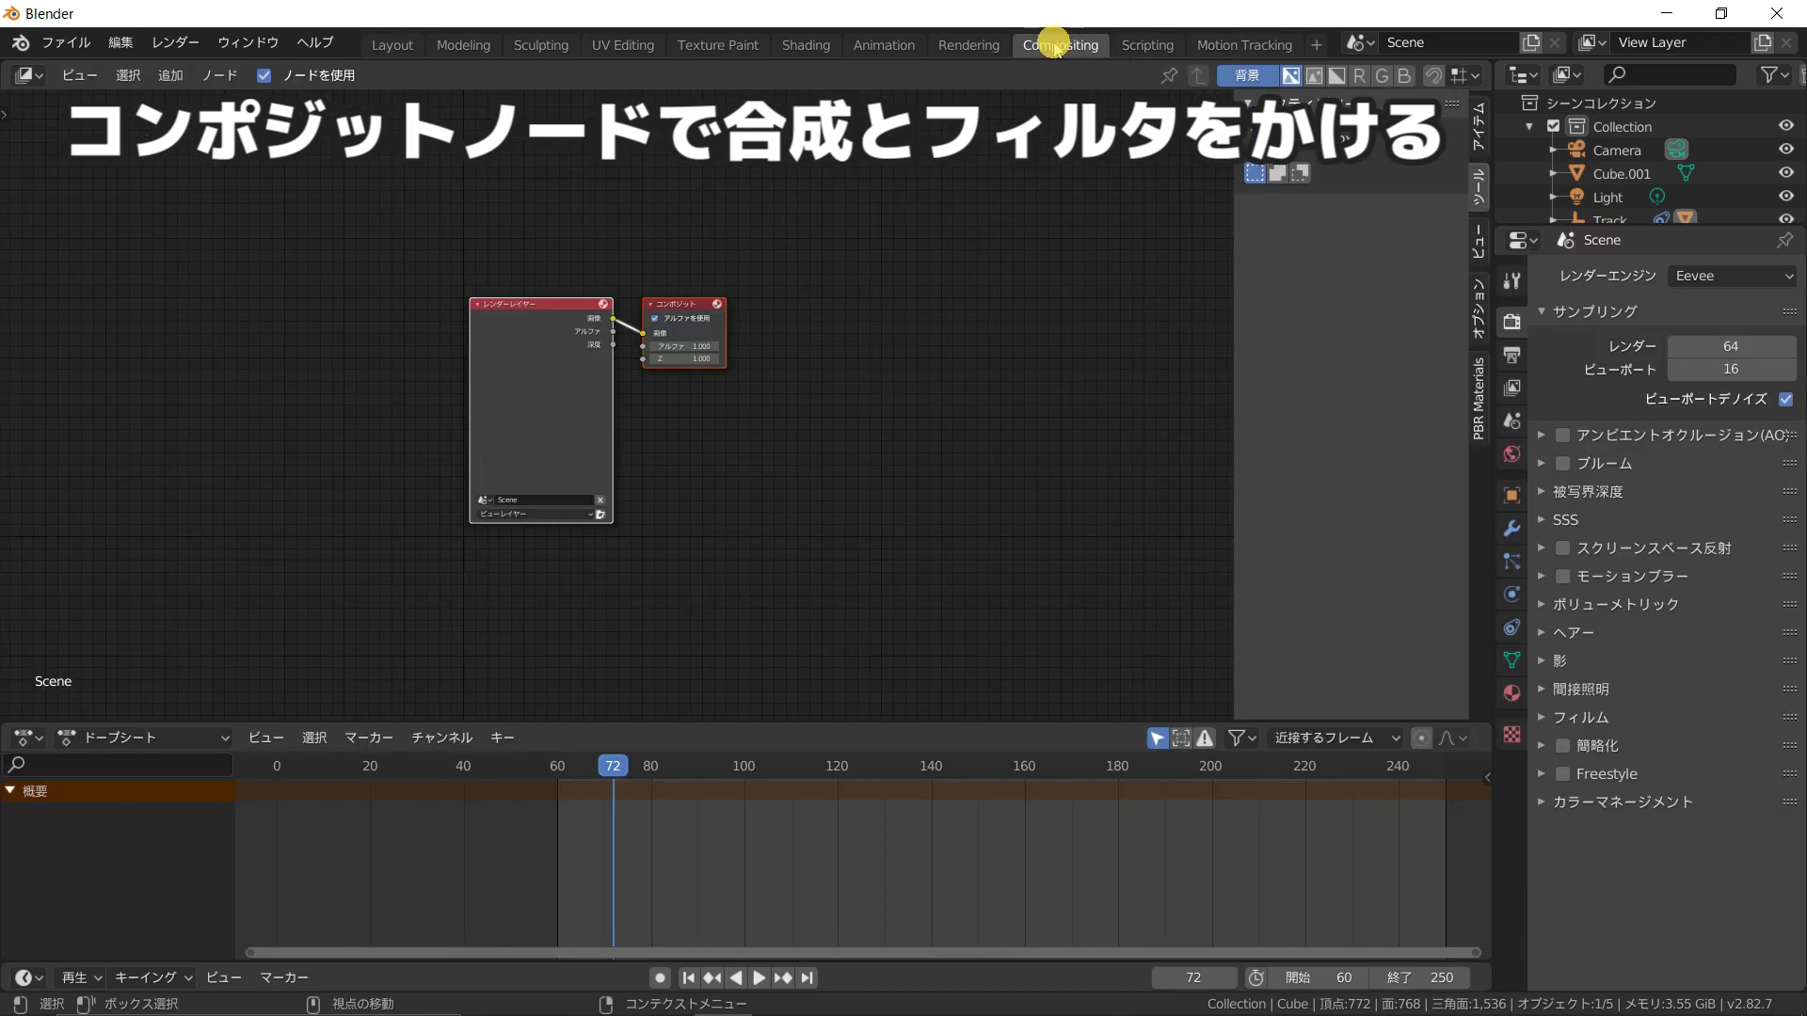
key("g")
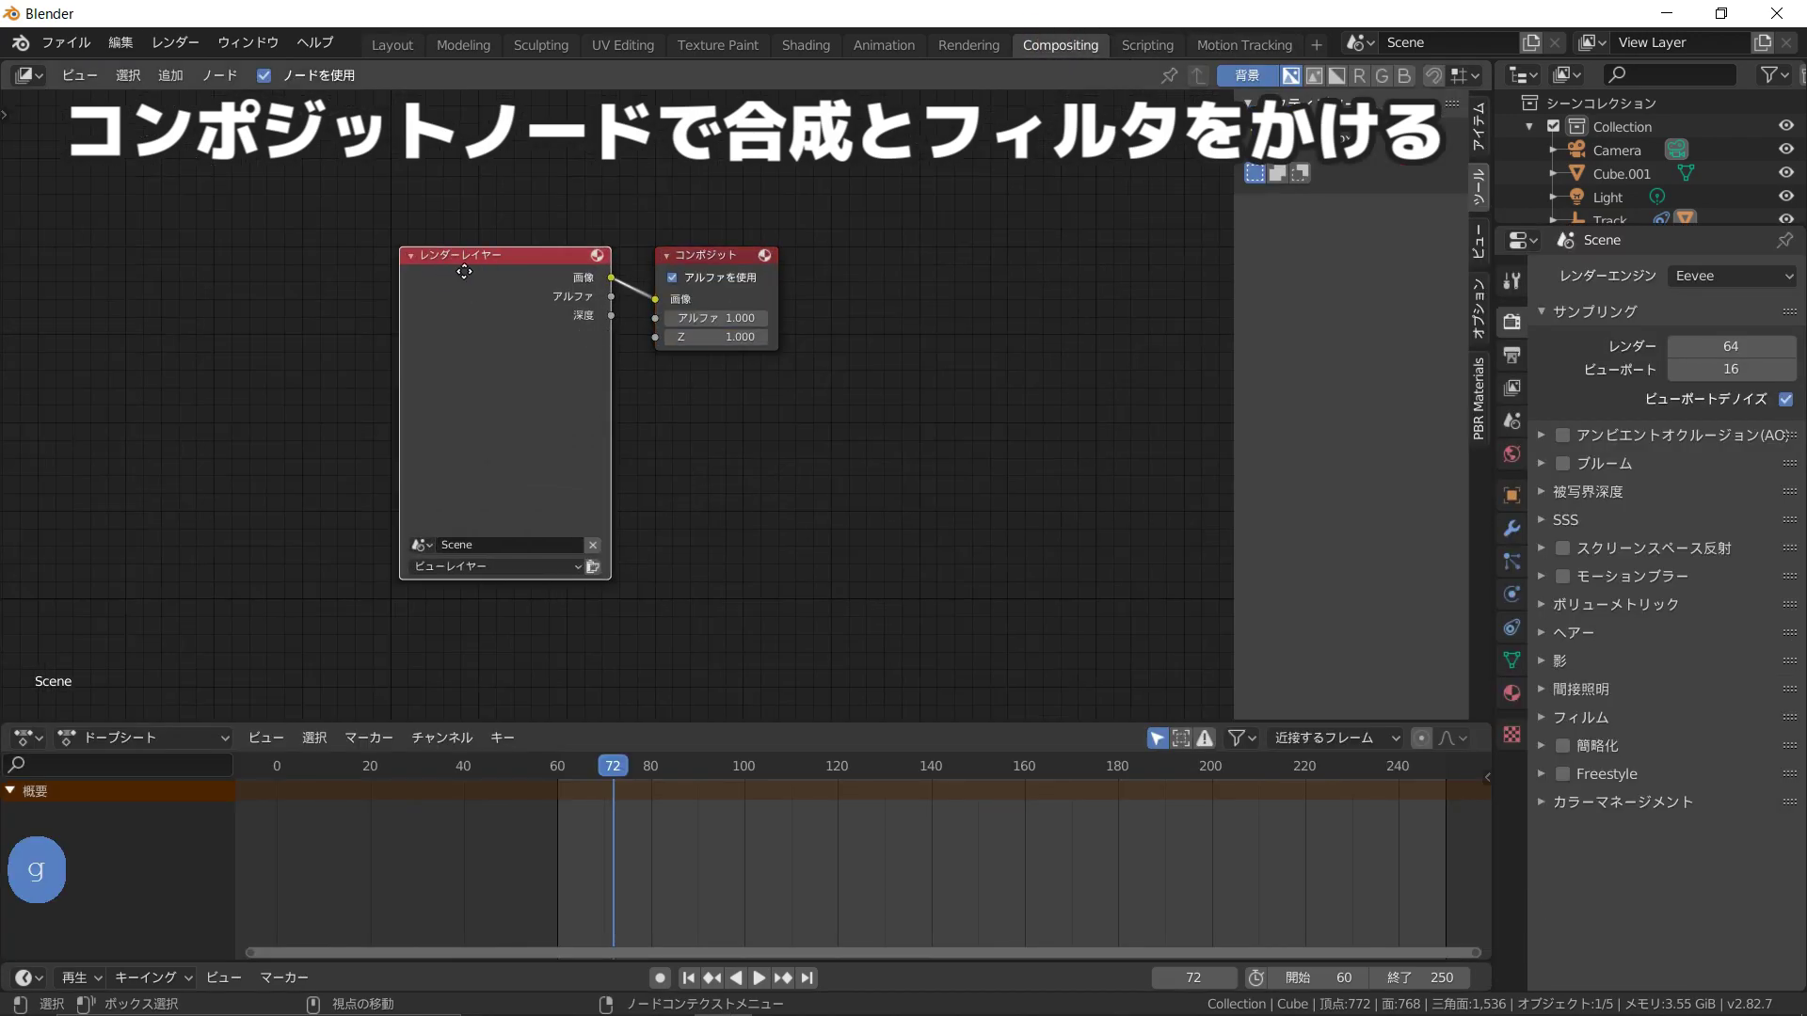
left_click(207, 282)
scroll(667, 316, "down", 3)
middle_click_drag(715, 325, 752, 362)
right_click_drag(639, 317, 673, 407, "shift")
Step: Add a Viewer node below the Composite node and connect the reroute point to its image input
key("shift+a")
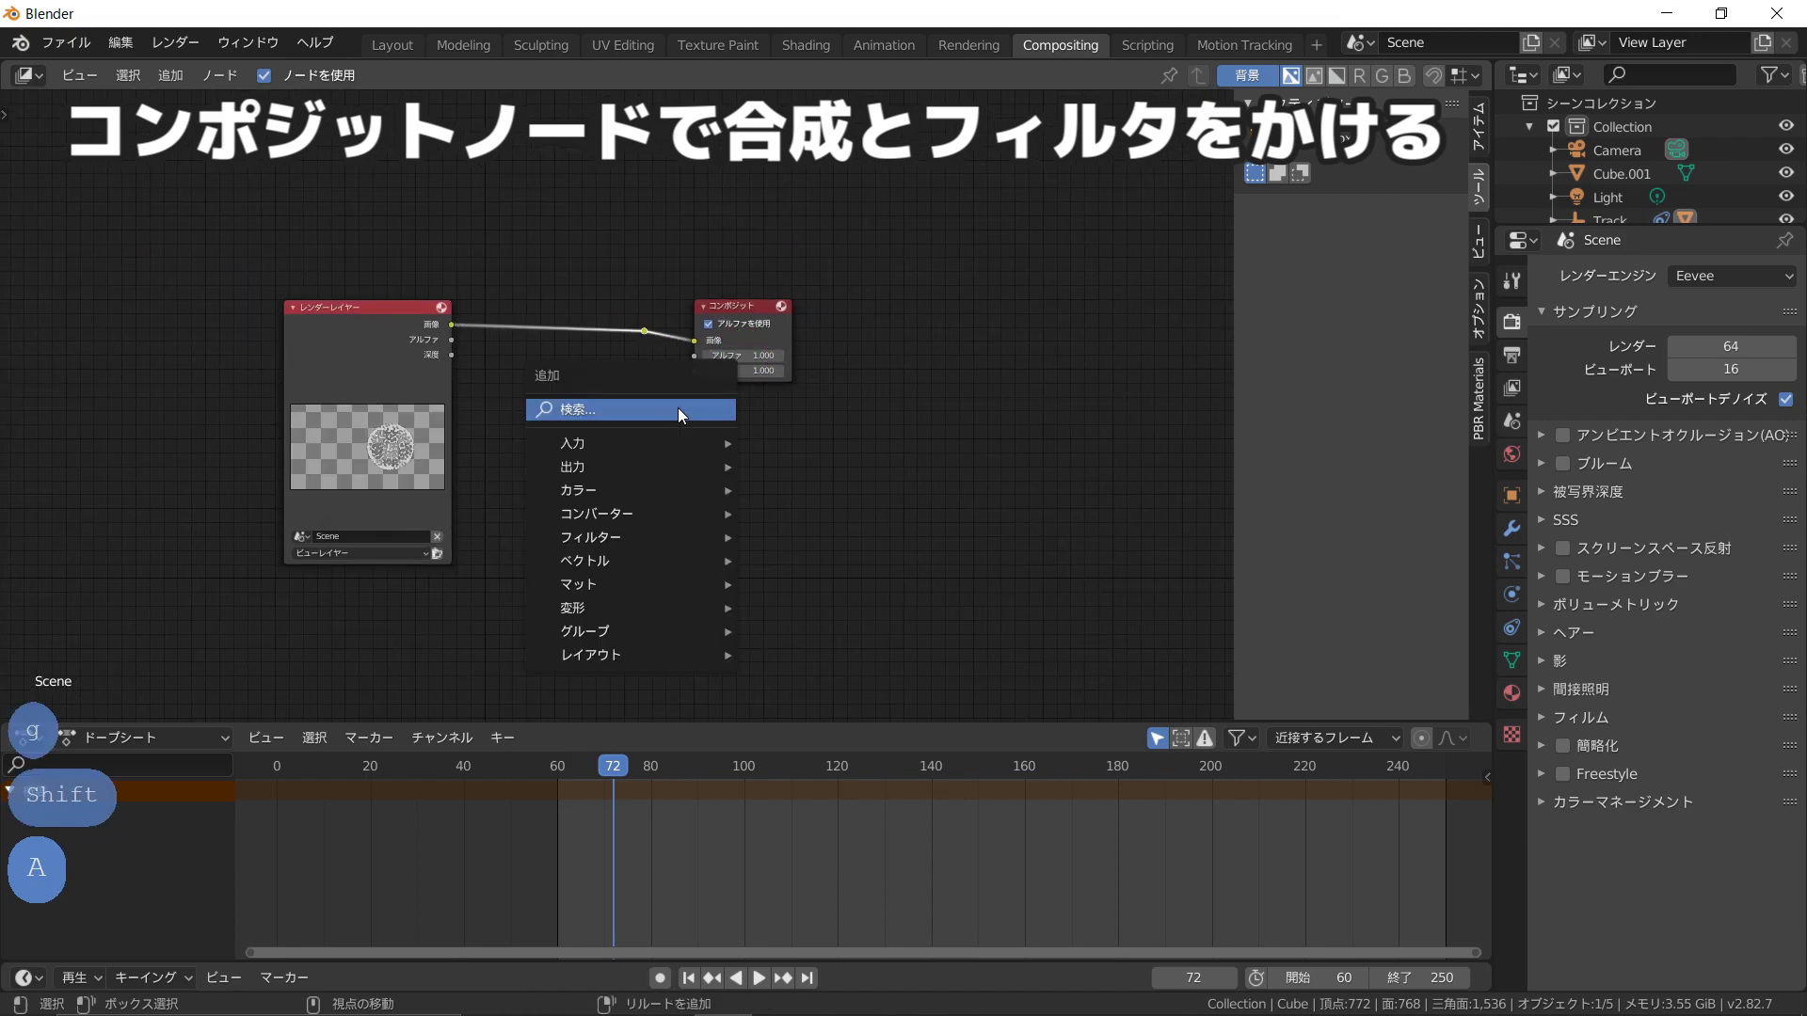
mouse_move(647, 435)
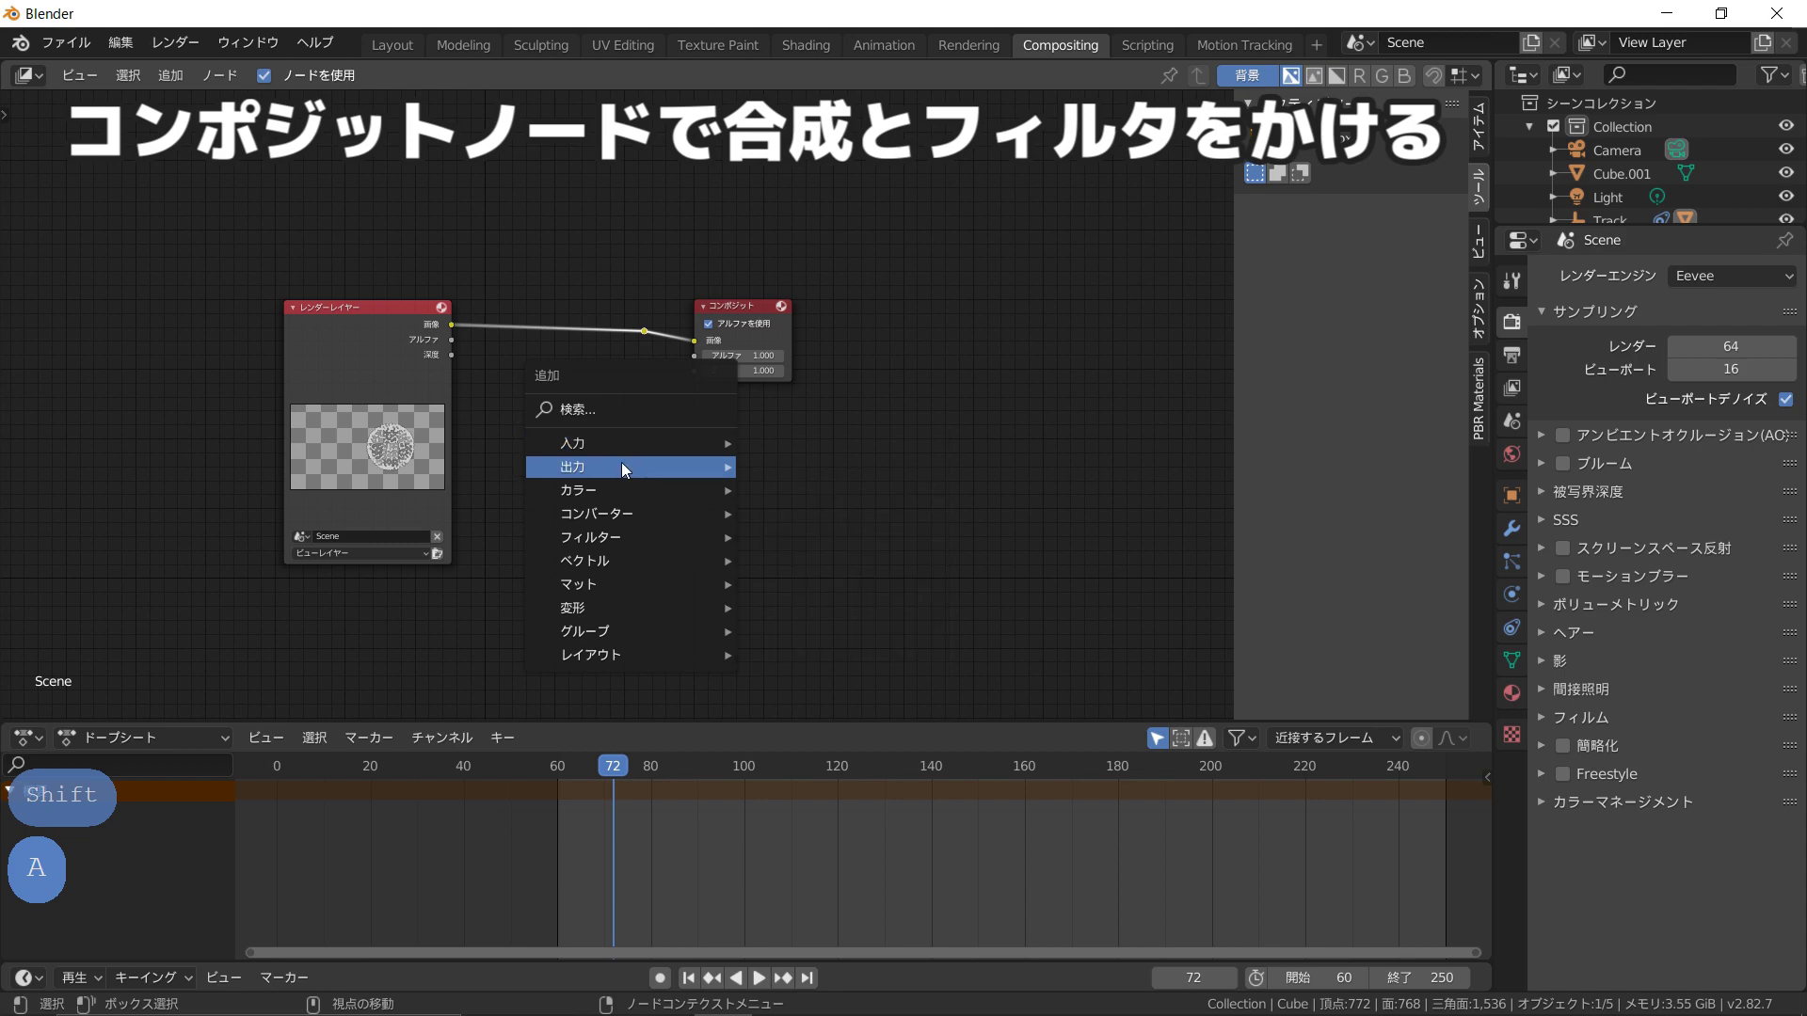
mouse_move(621, 463)
left_click(821, 568)
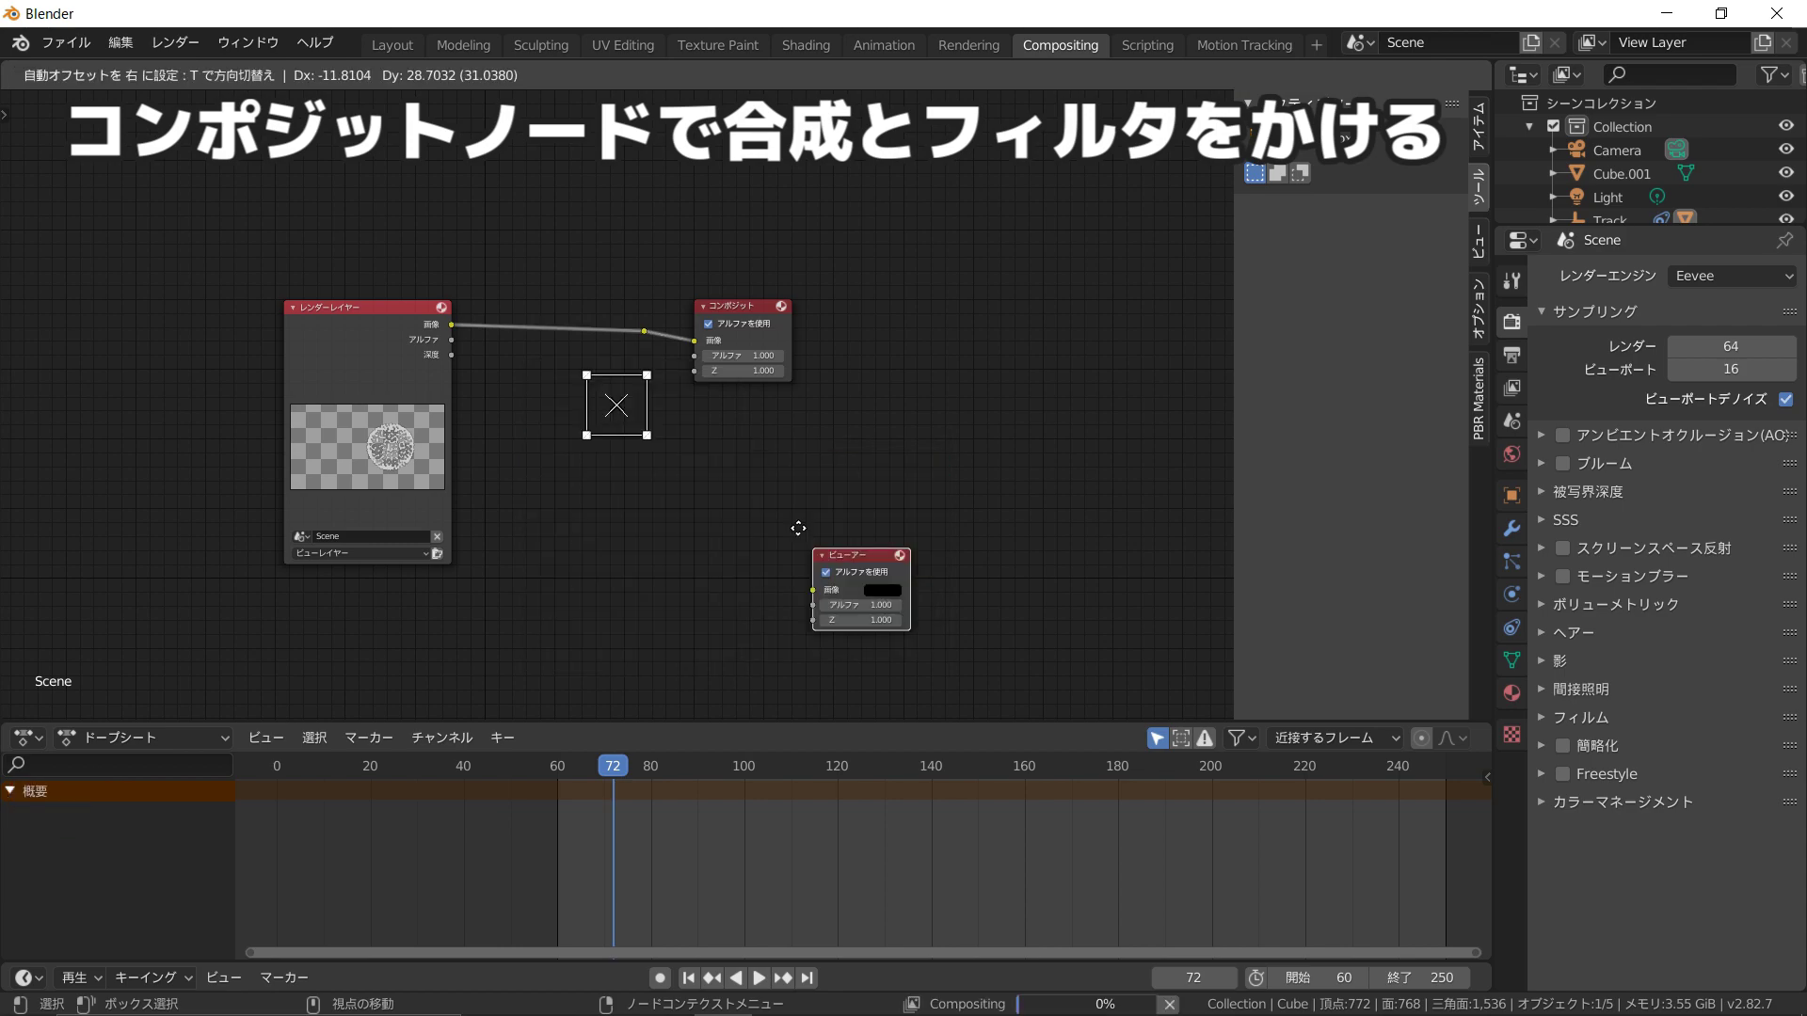
left_click(687, 391)
left_click_drag(648, 344, 694, 455)
scroll(561, 401, "down", 1)
Step: Move the Render Layers node down and away from the outputs, and add a Movie Clip node above it
left_click(411, 319)
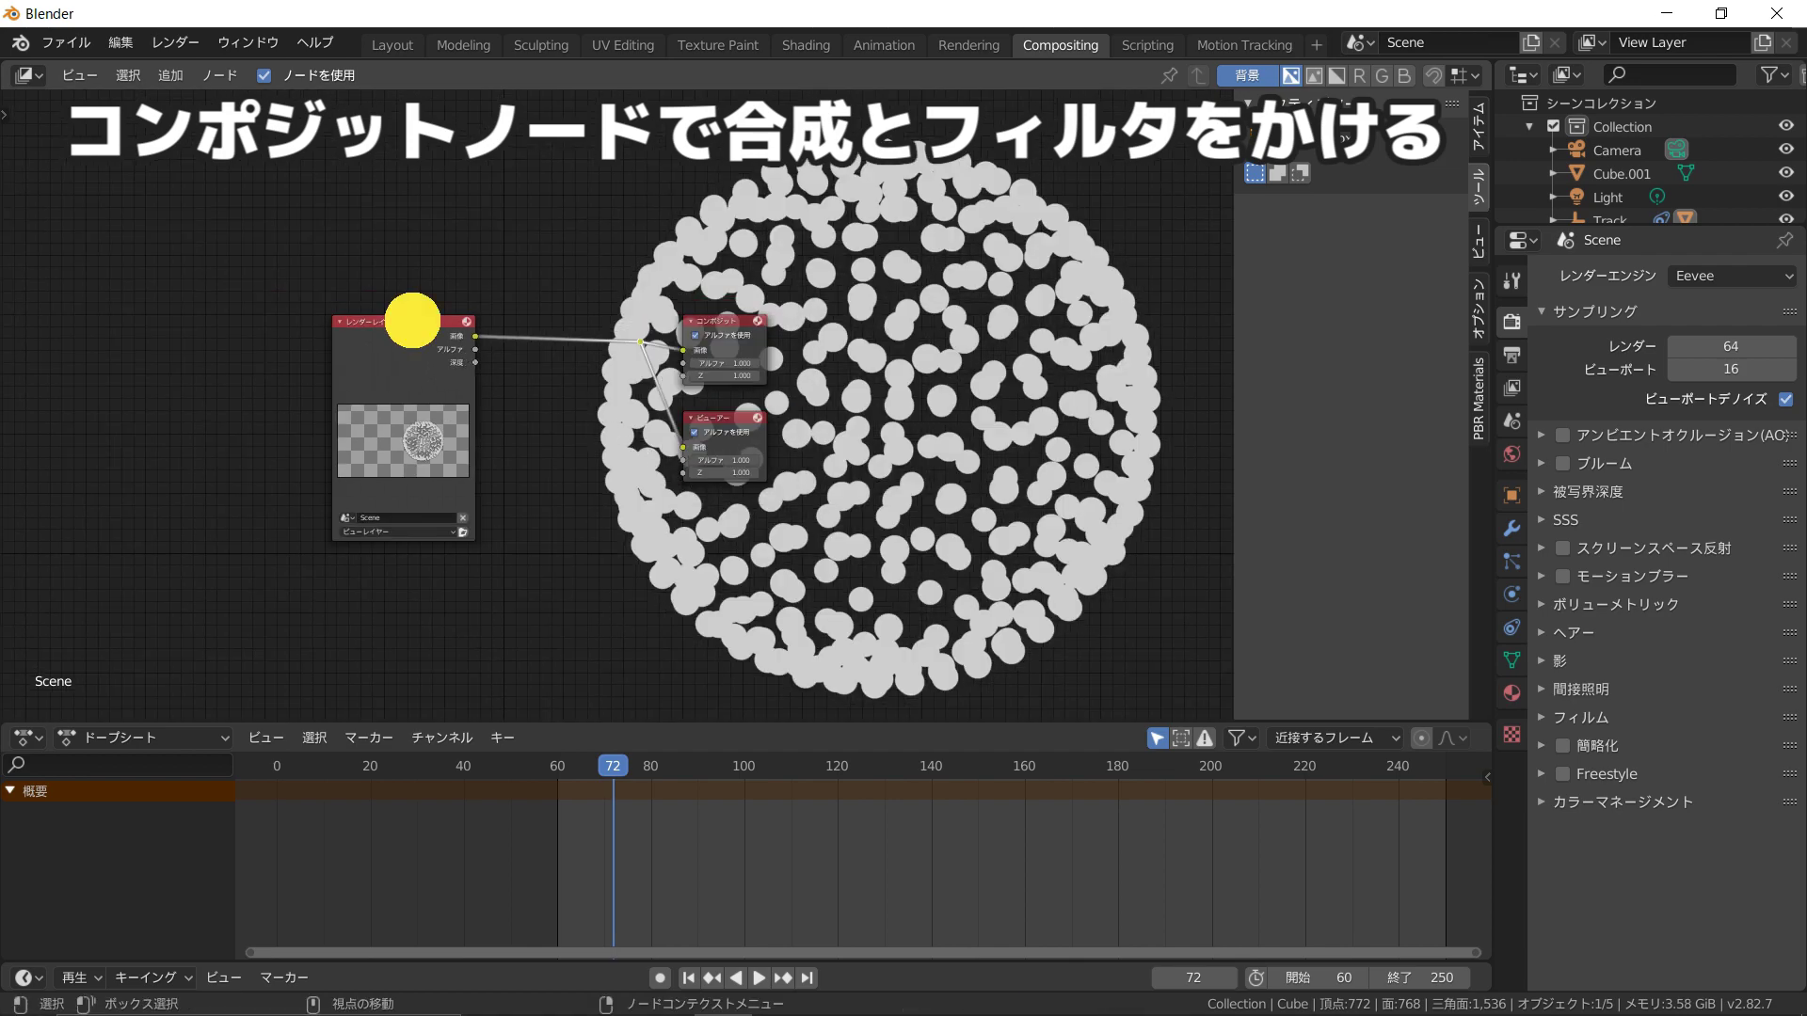
key("g")
left_click(215, 475)
key("shift+a")
mouse_move(162, 280)
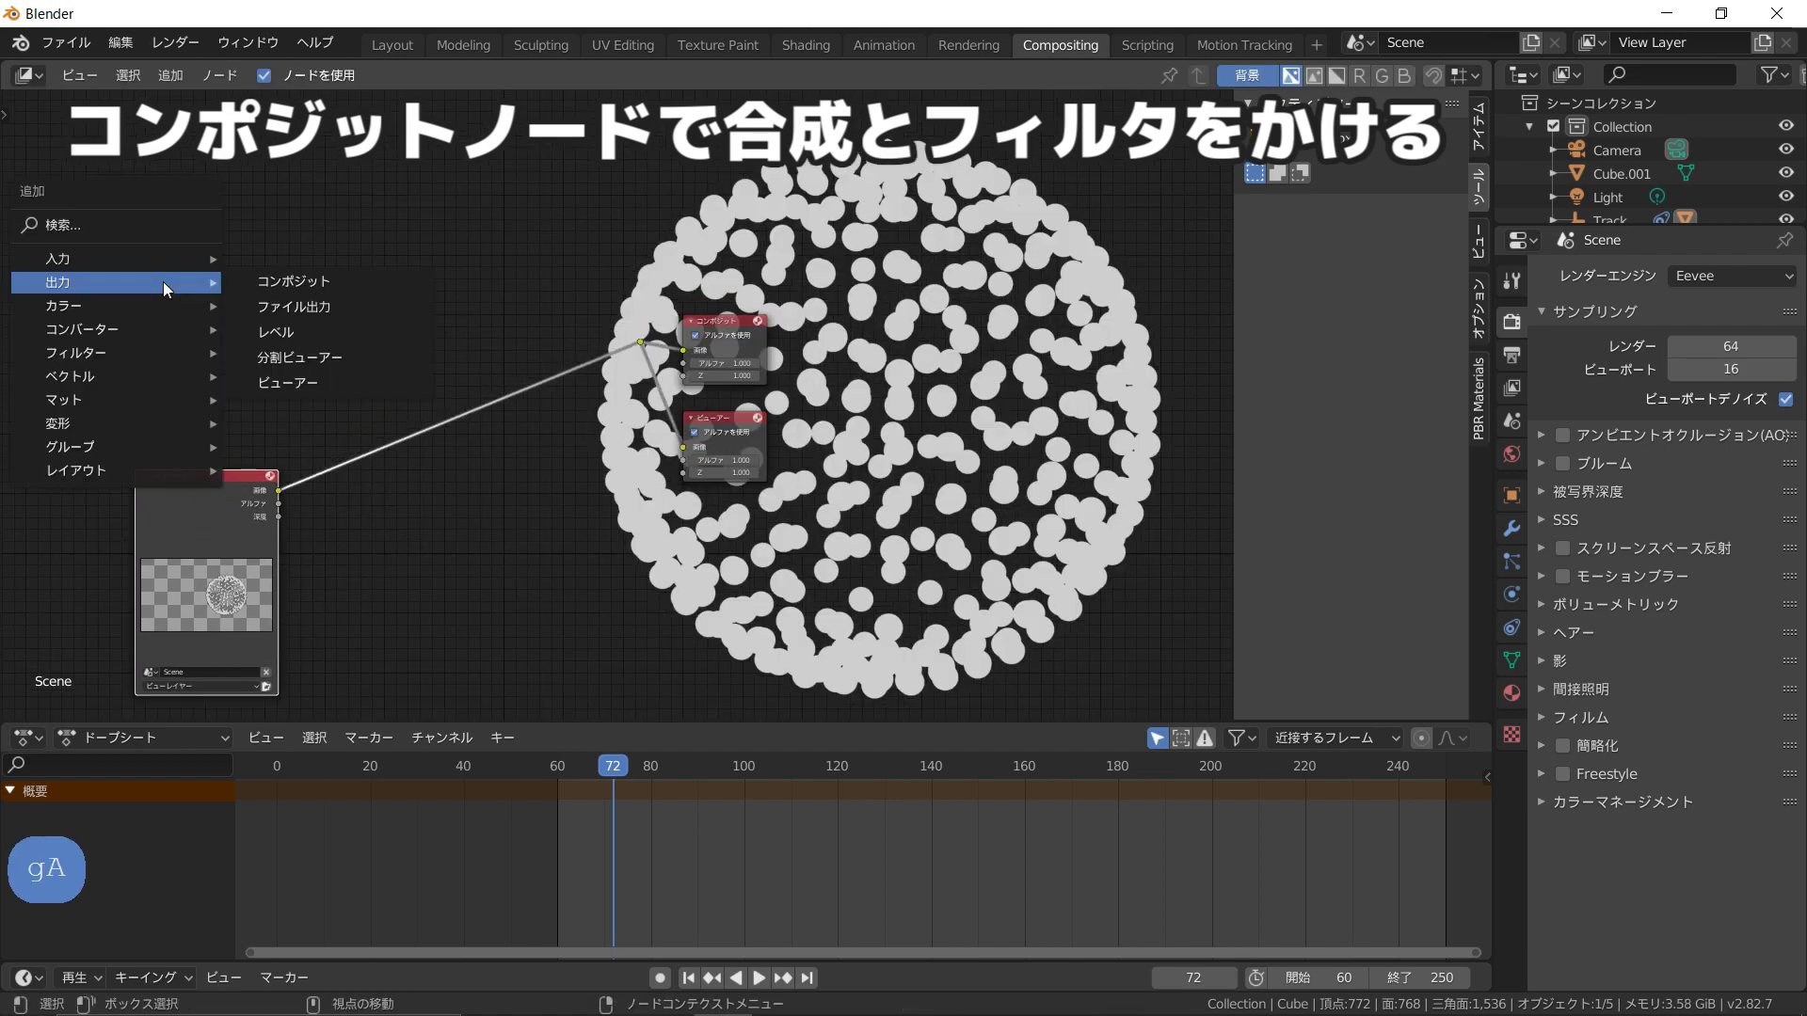
mouse_move(119, 256)
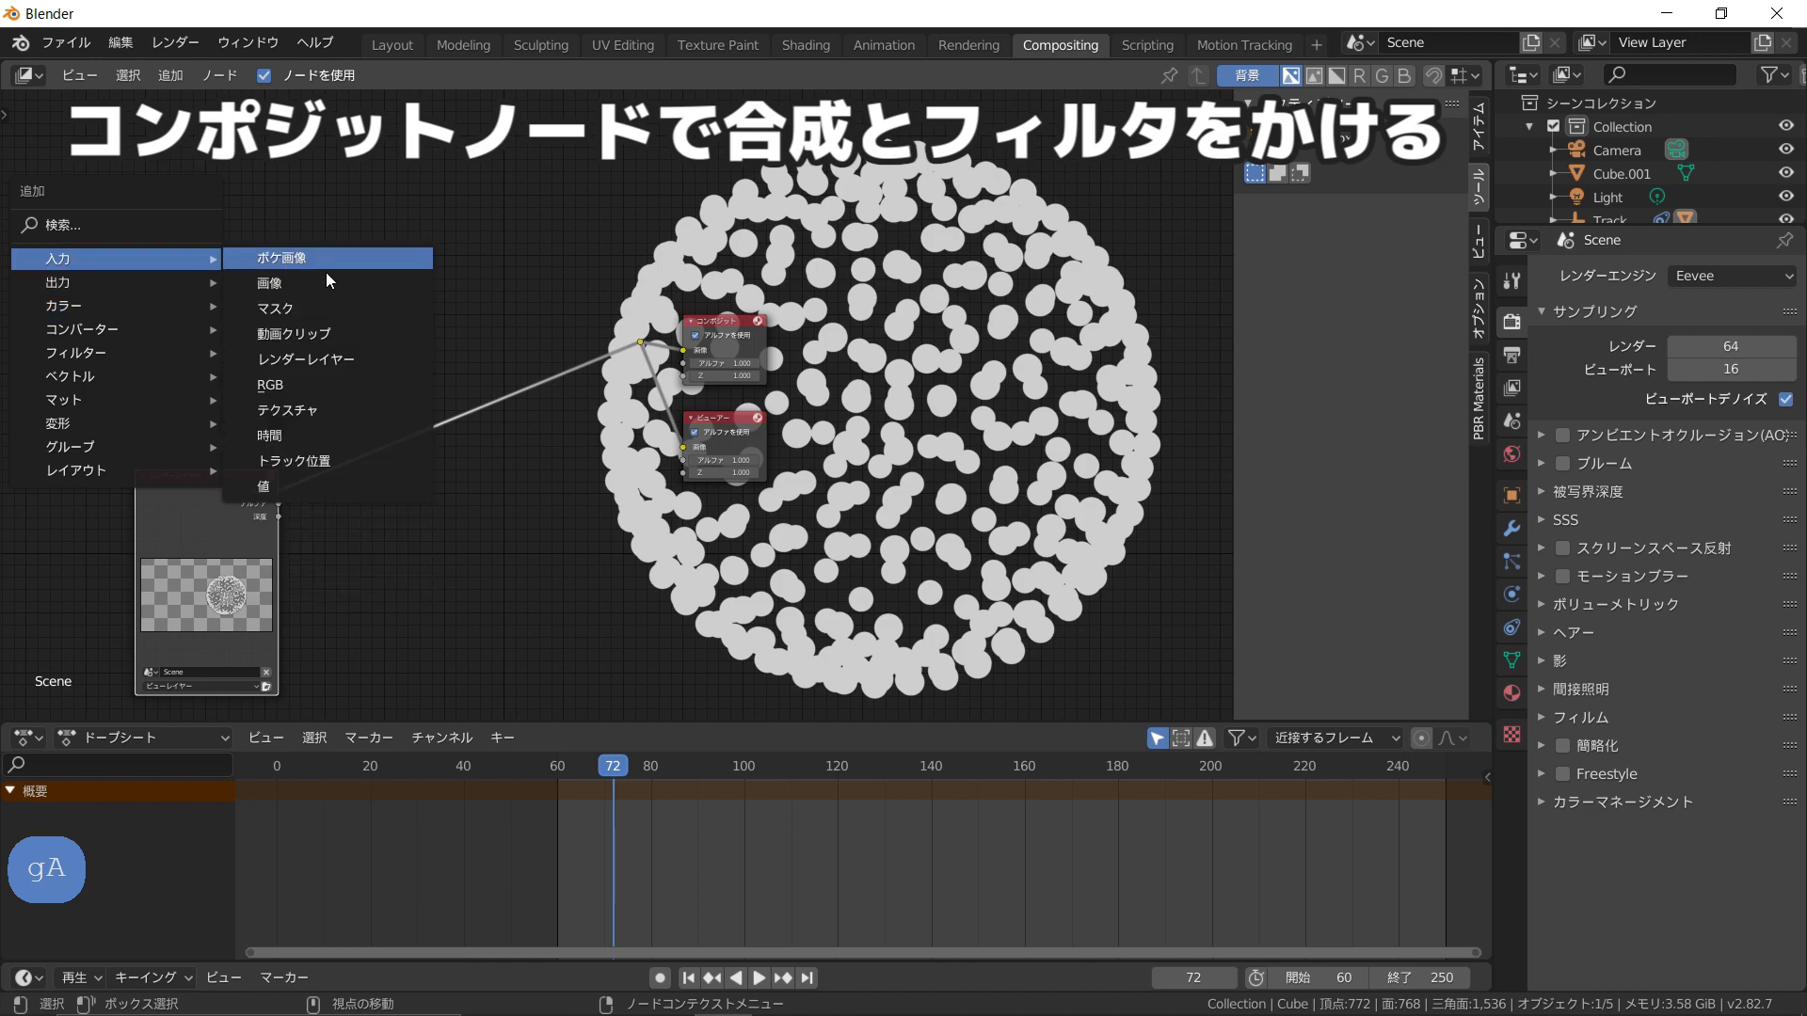
left_click(283, 333)
left_click(199, 242)
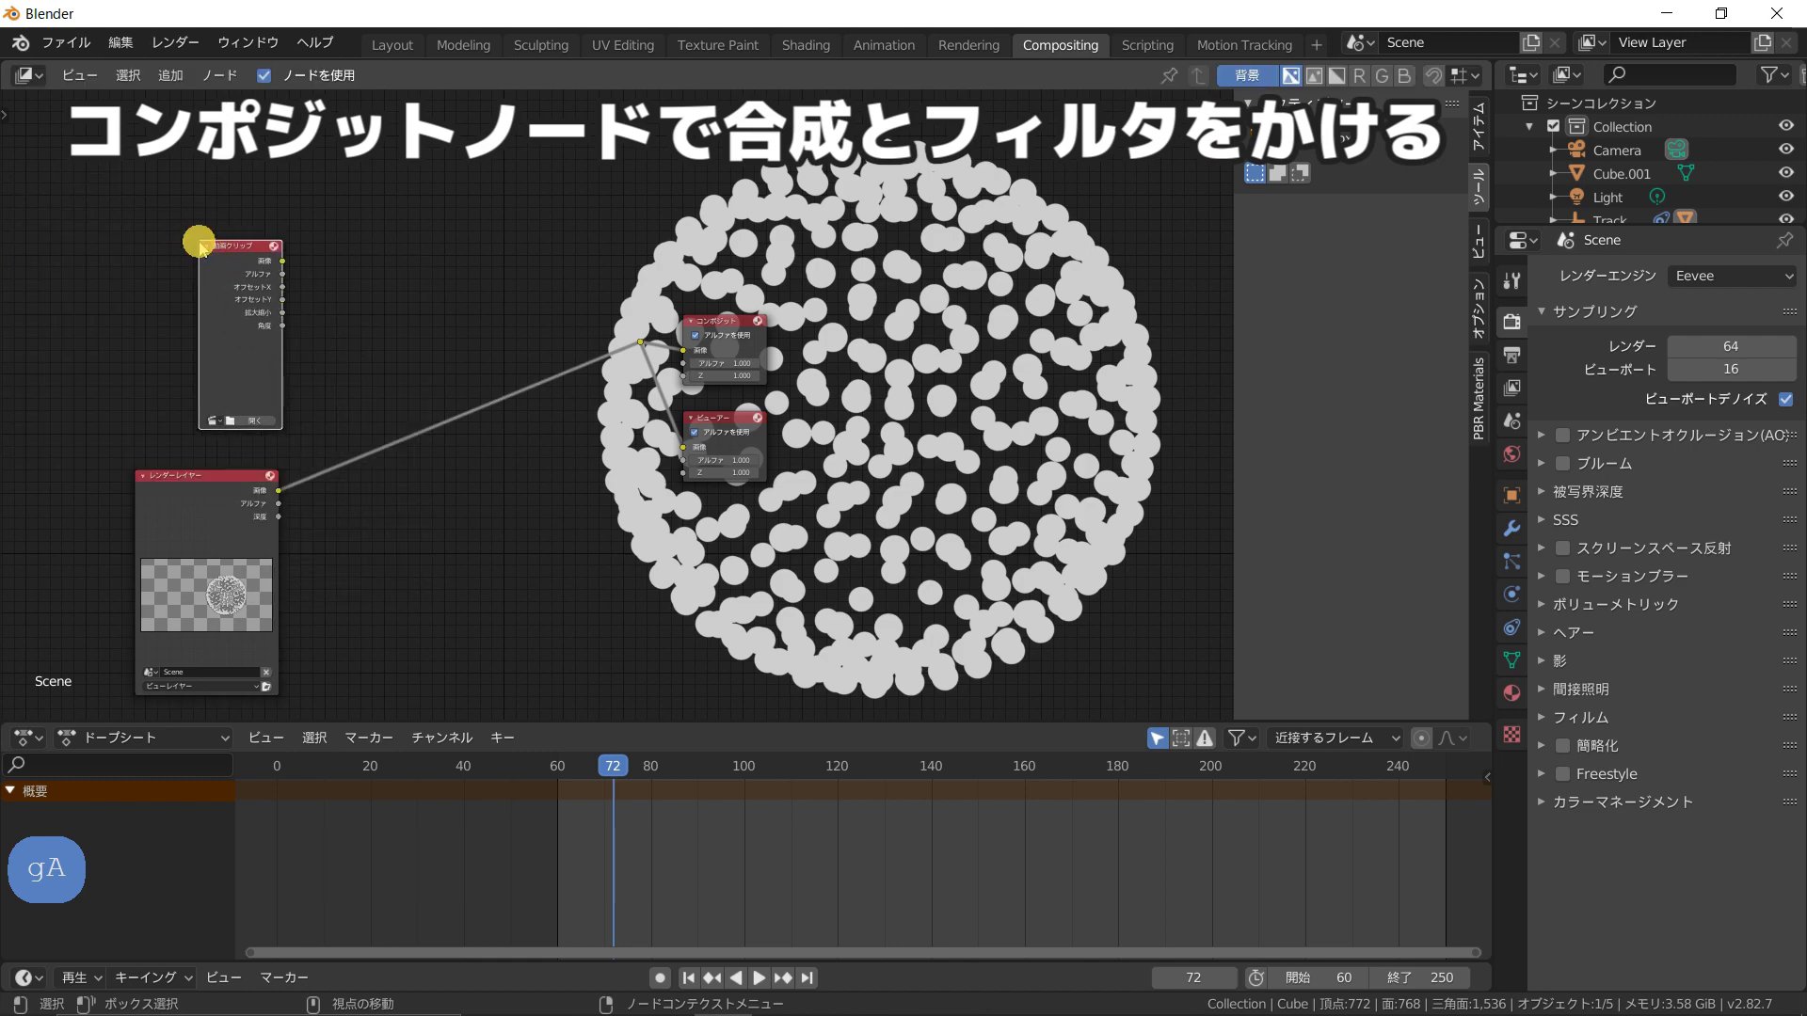
Step: Assign the NORM0003.MP4 footage to the Movie Clip node
scroll(198, 309, "up", 10)
middle_click_drag(344, 280, 1043, 292)
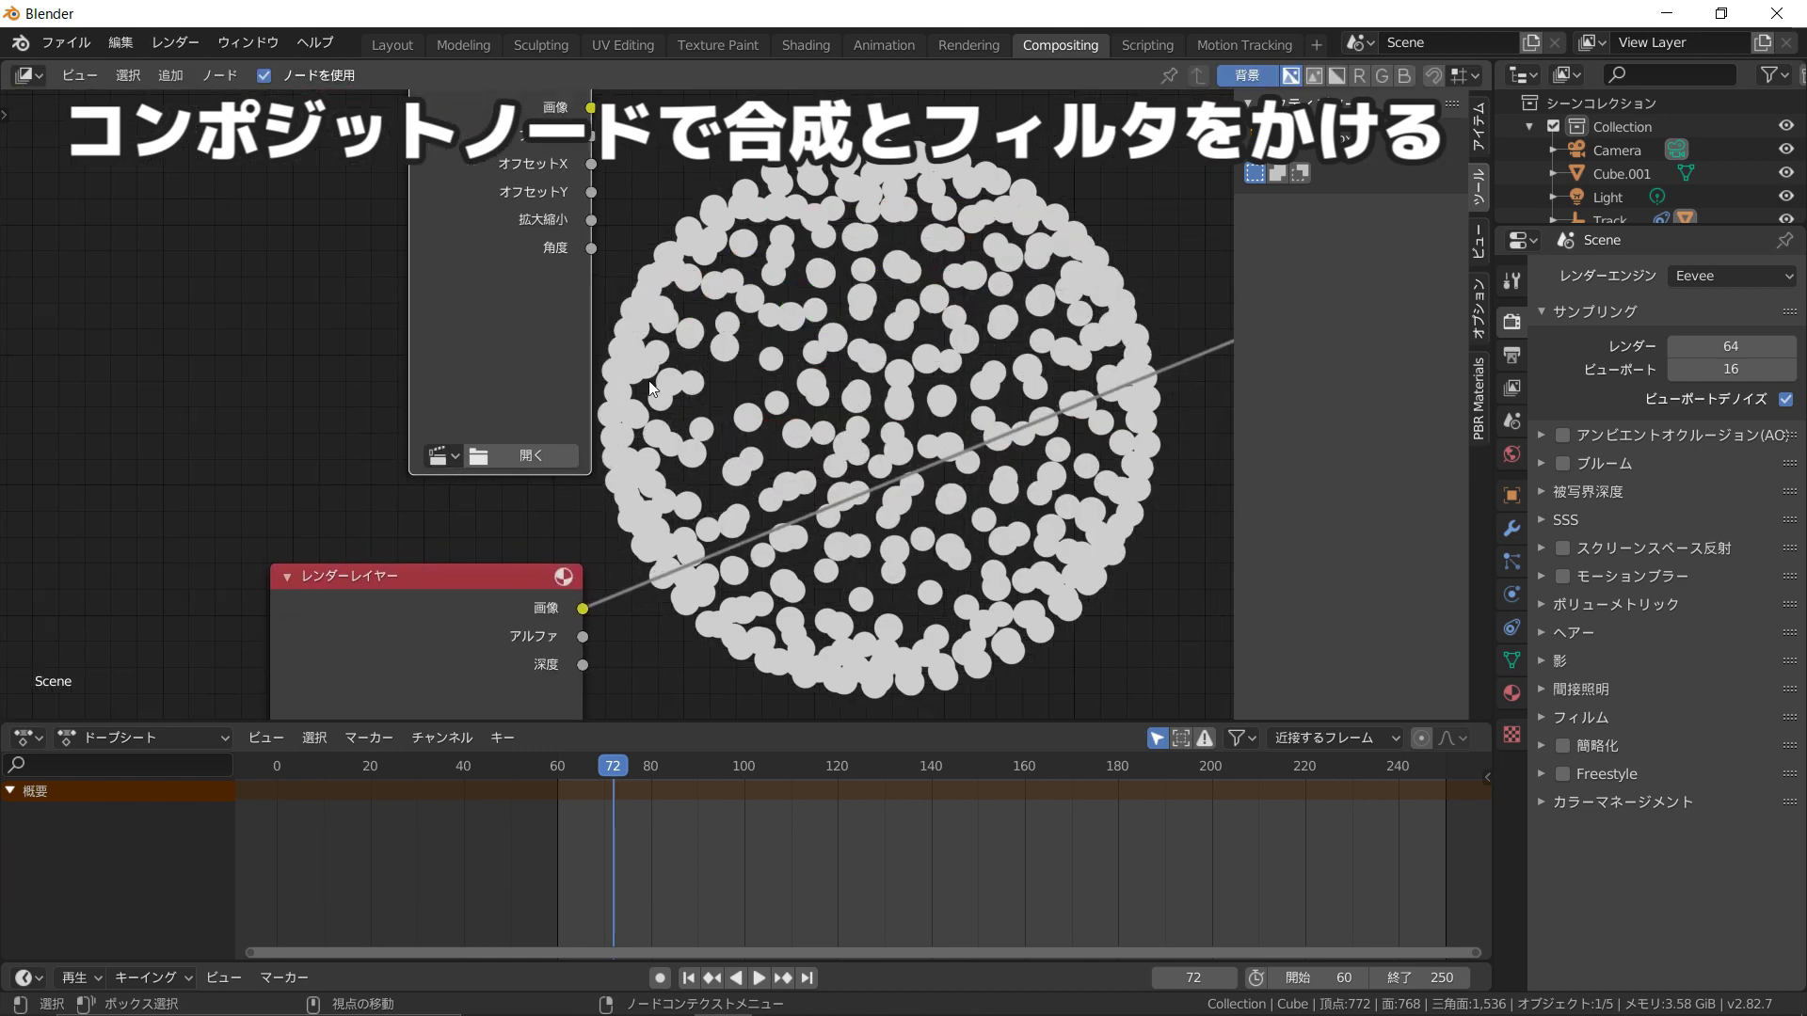
left_click(442, 454)
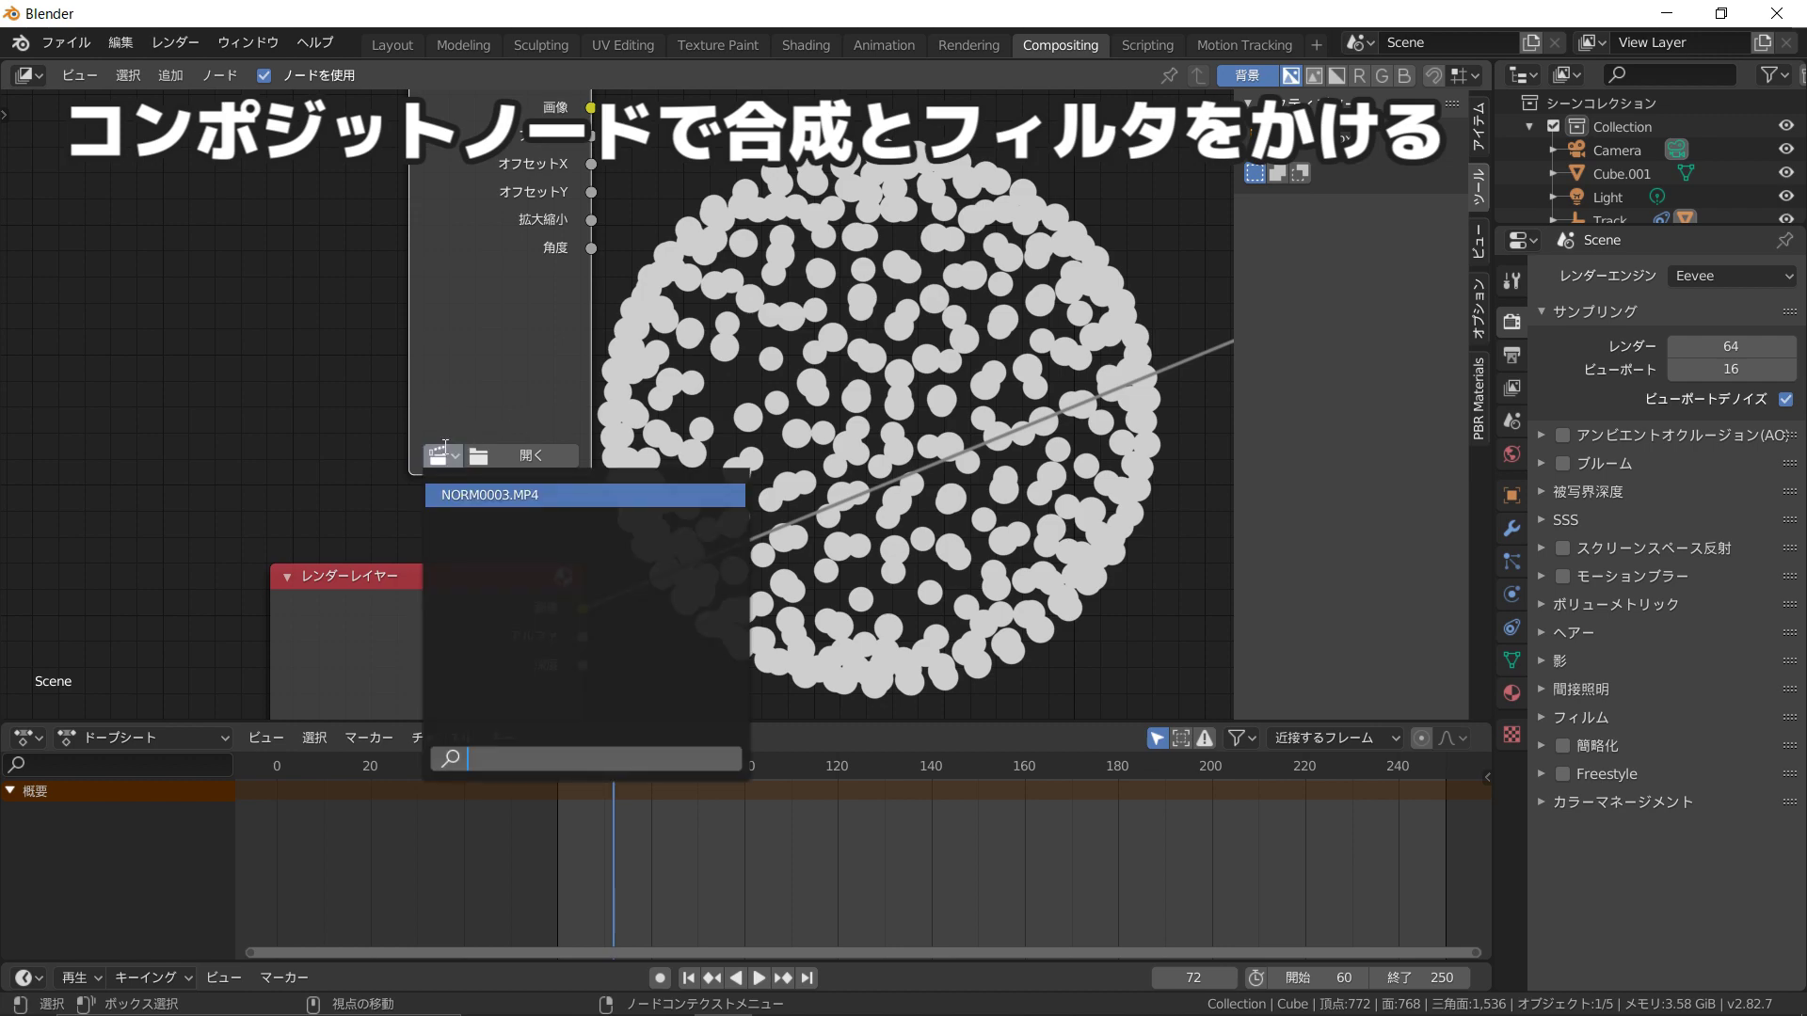
left_click(516, 497)
middle_click_drag(577, 489, 517, 484)
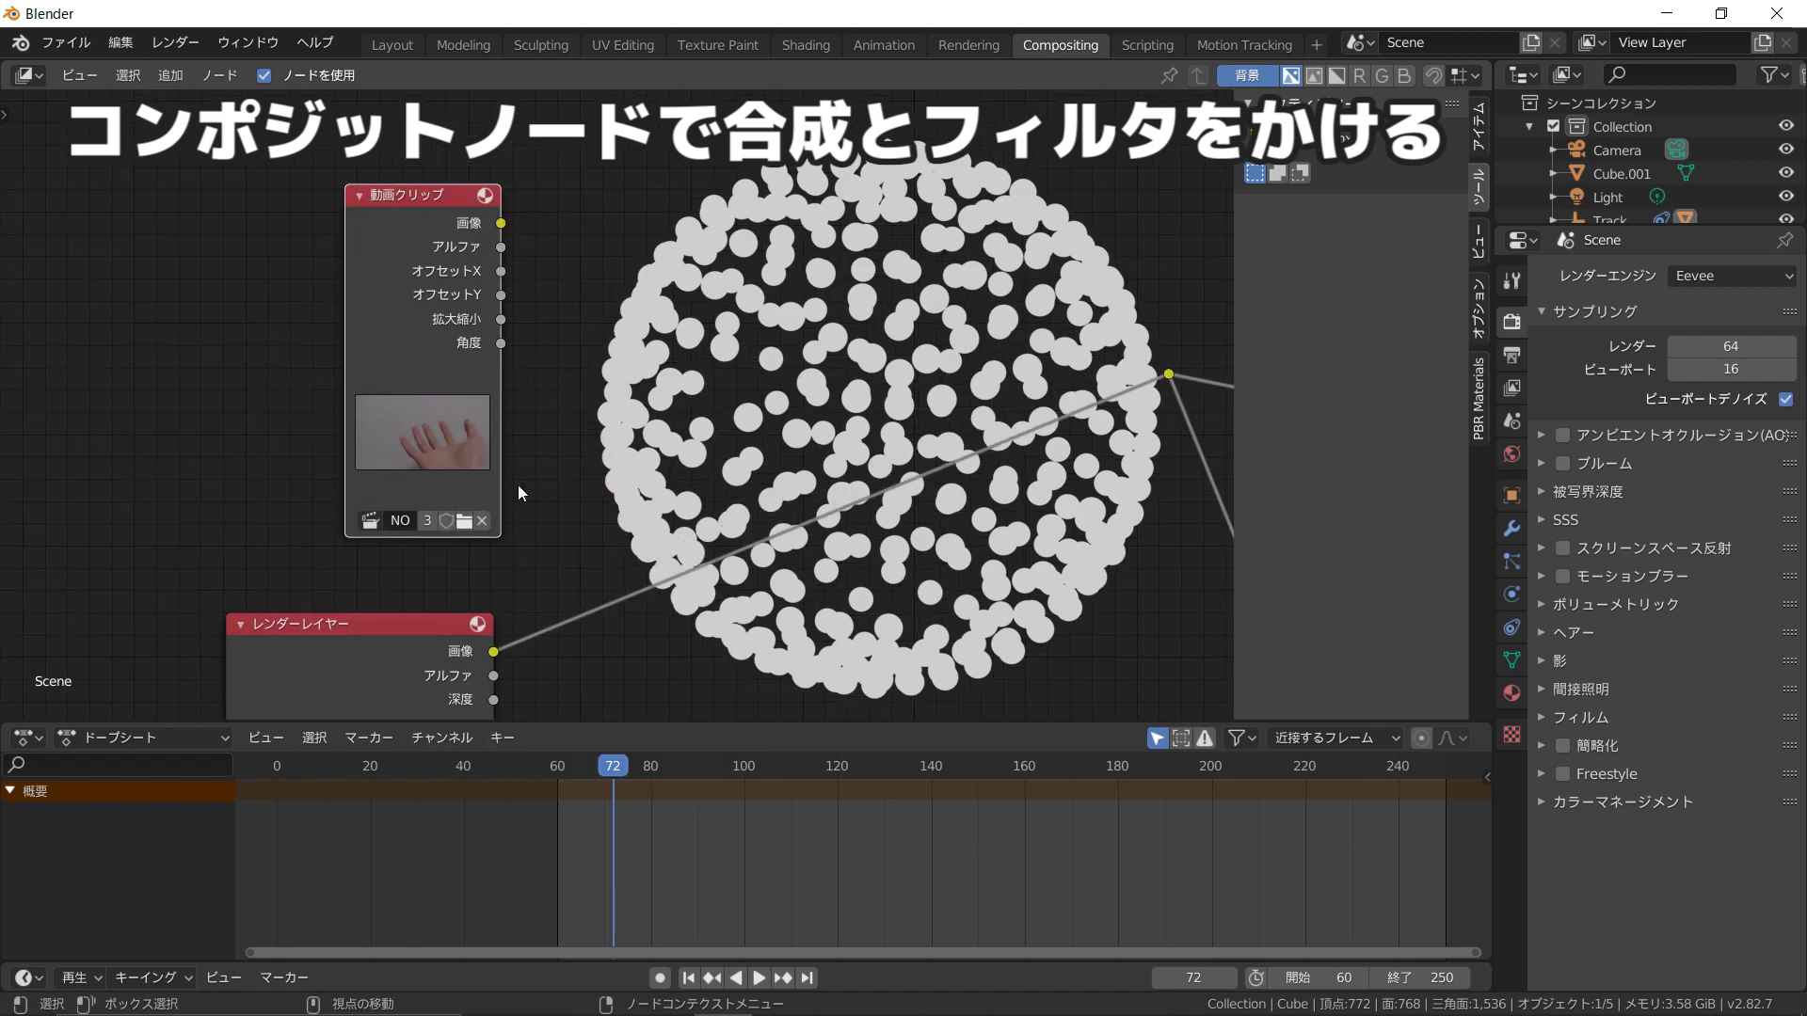
Step: Insert an Alpha Over node before the reroute, with the movie clip as its first image and the render layer as its second
scroll(517, 484, "down", 2)
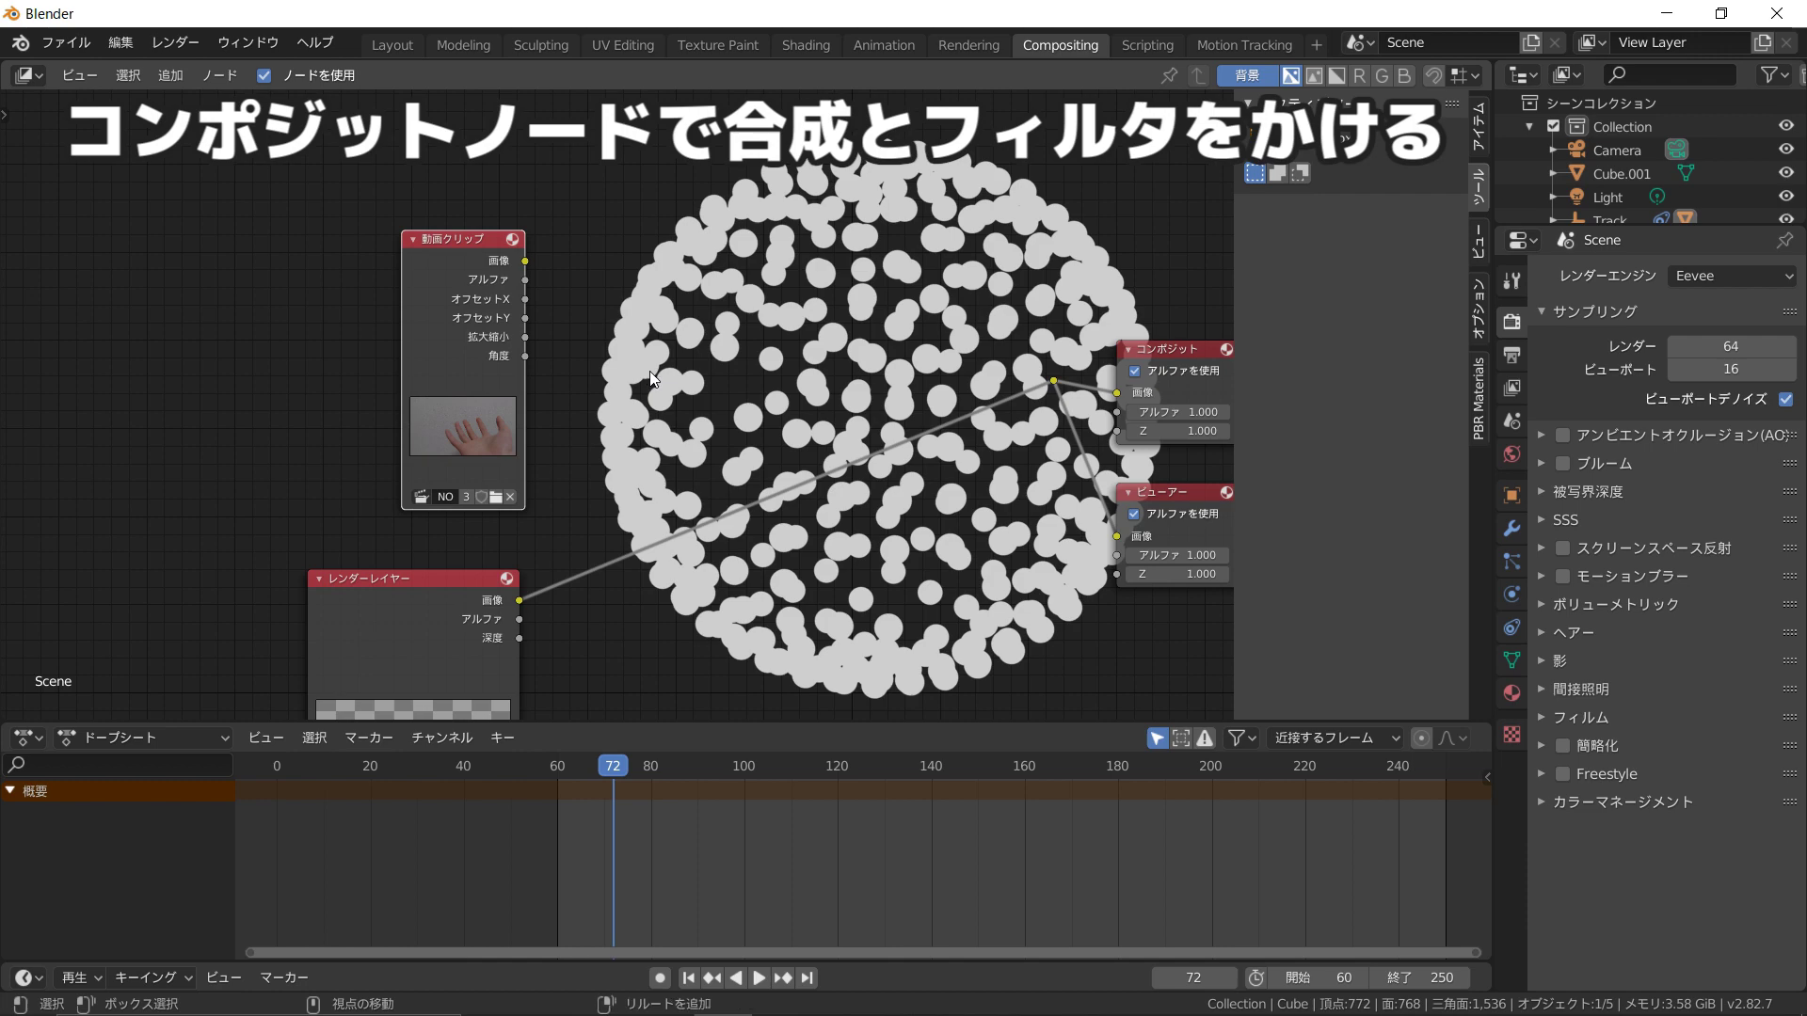
key("shift+a")
mouse_move(652, 377)
mouse_move(615, 420)
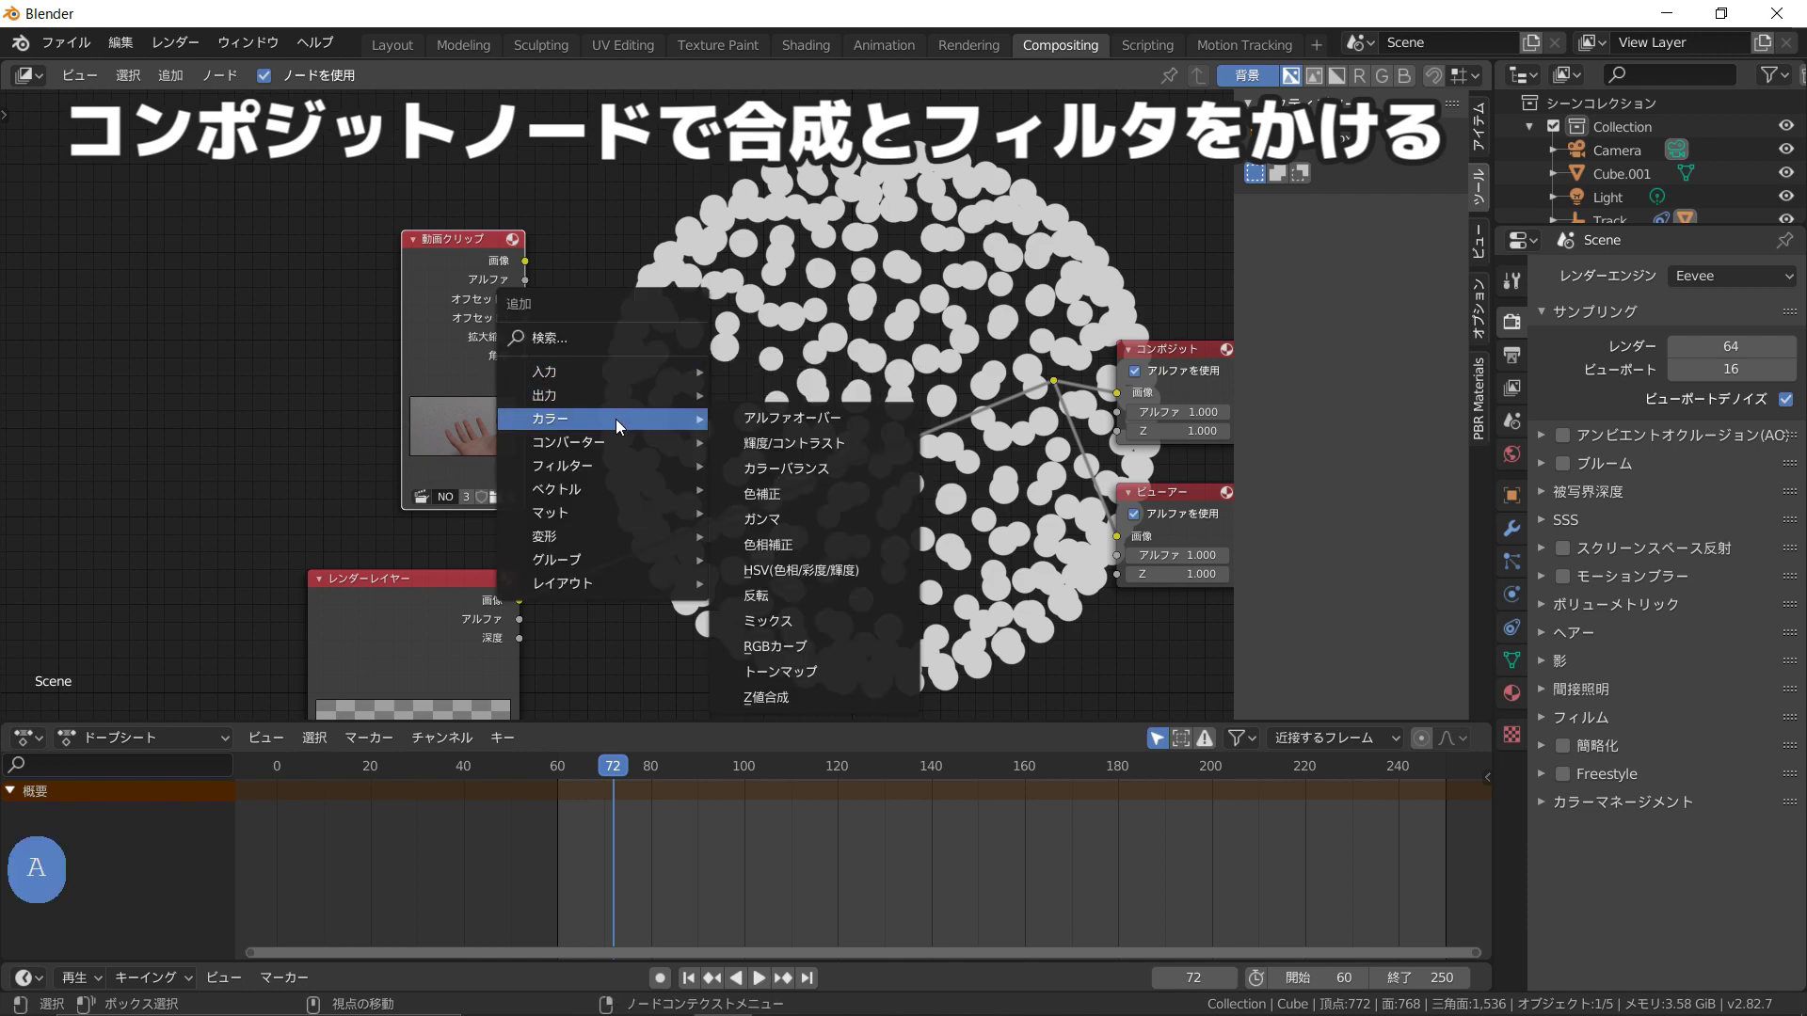
left_click(785, 422)
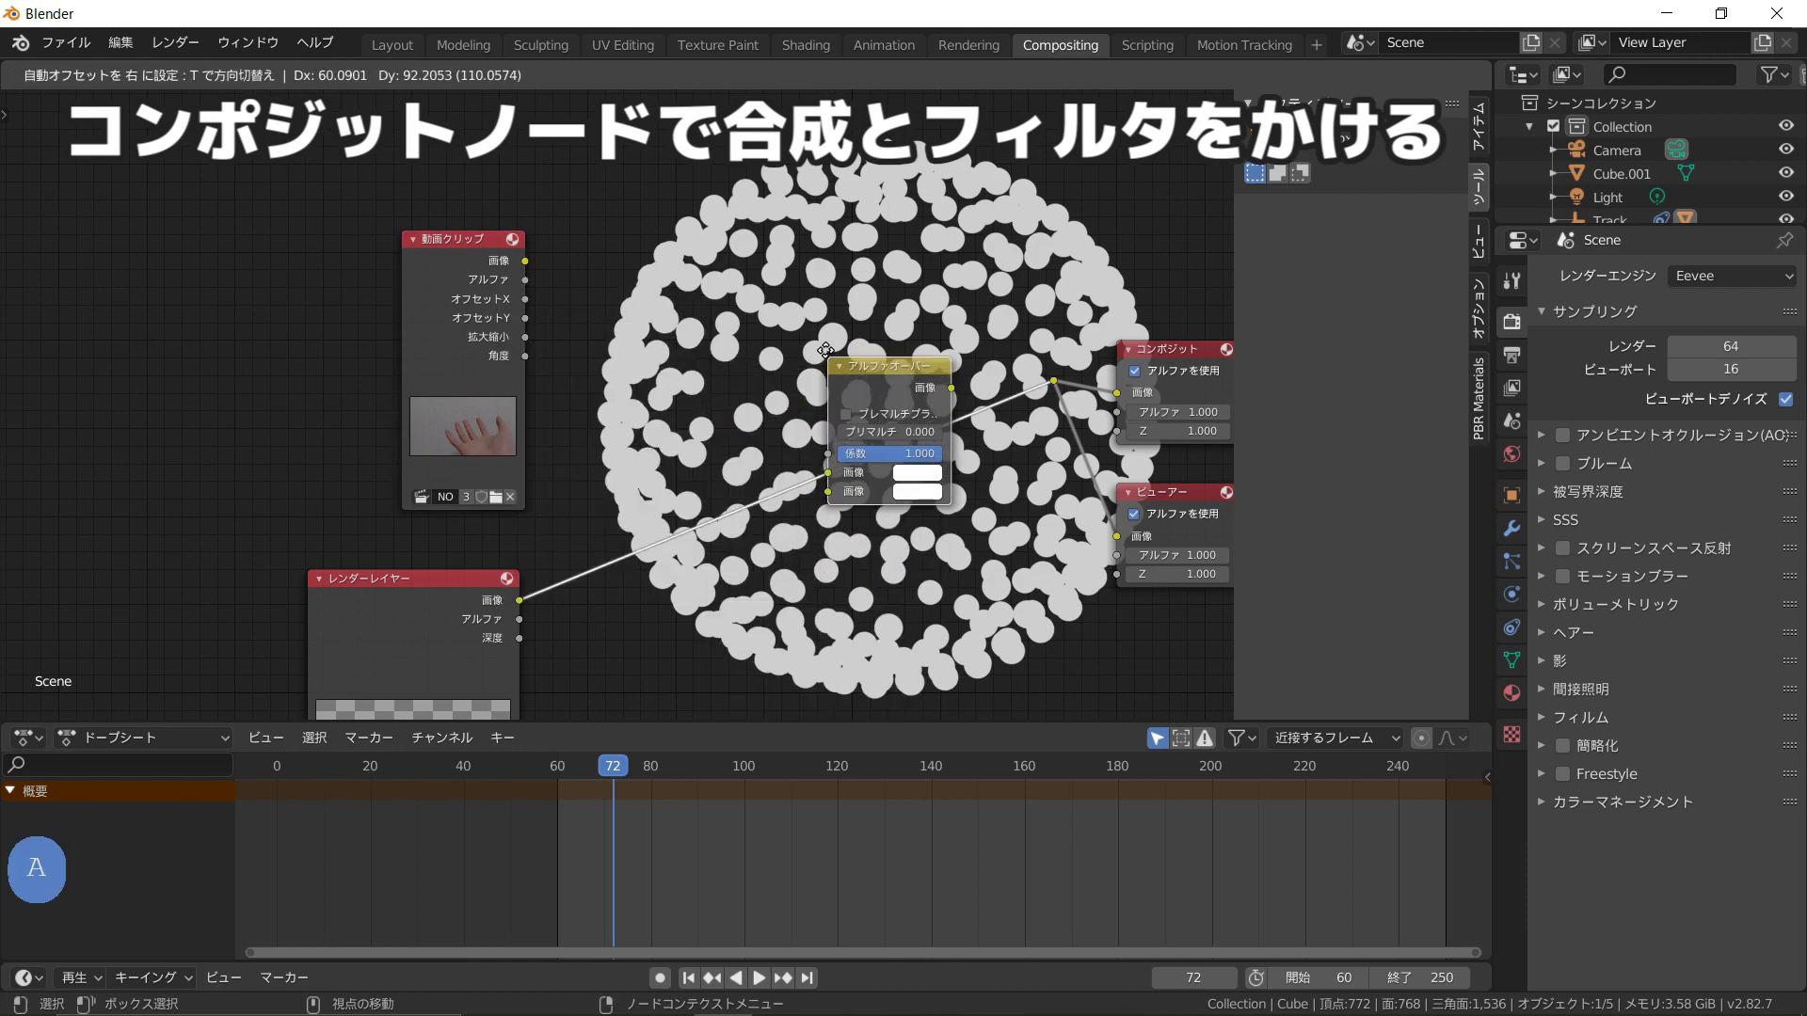
left_click(858, 358)
left_click_drag(825, 465, 826, 484)
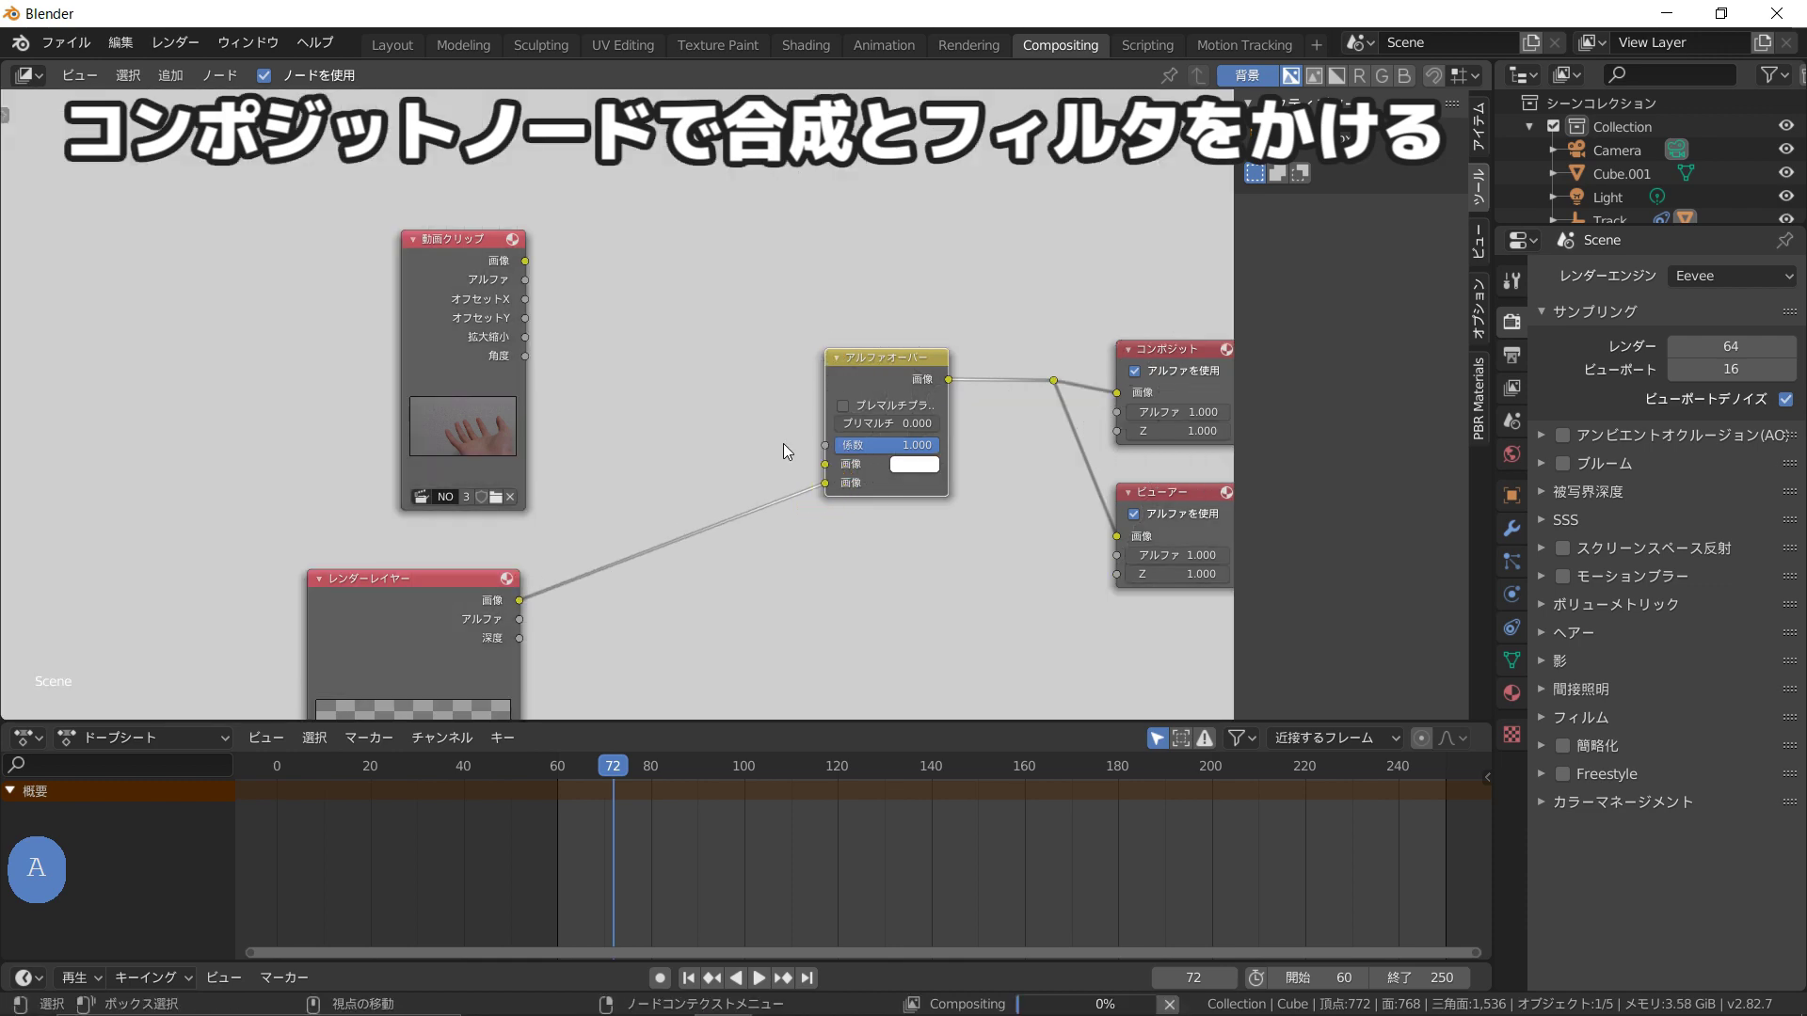
left_click_drag(525, 263, 826, 464)
scroll(806, 542, "down", 3)
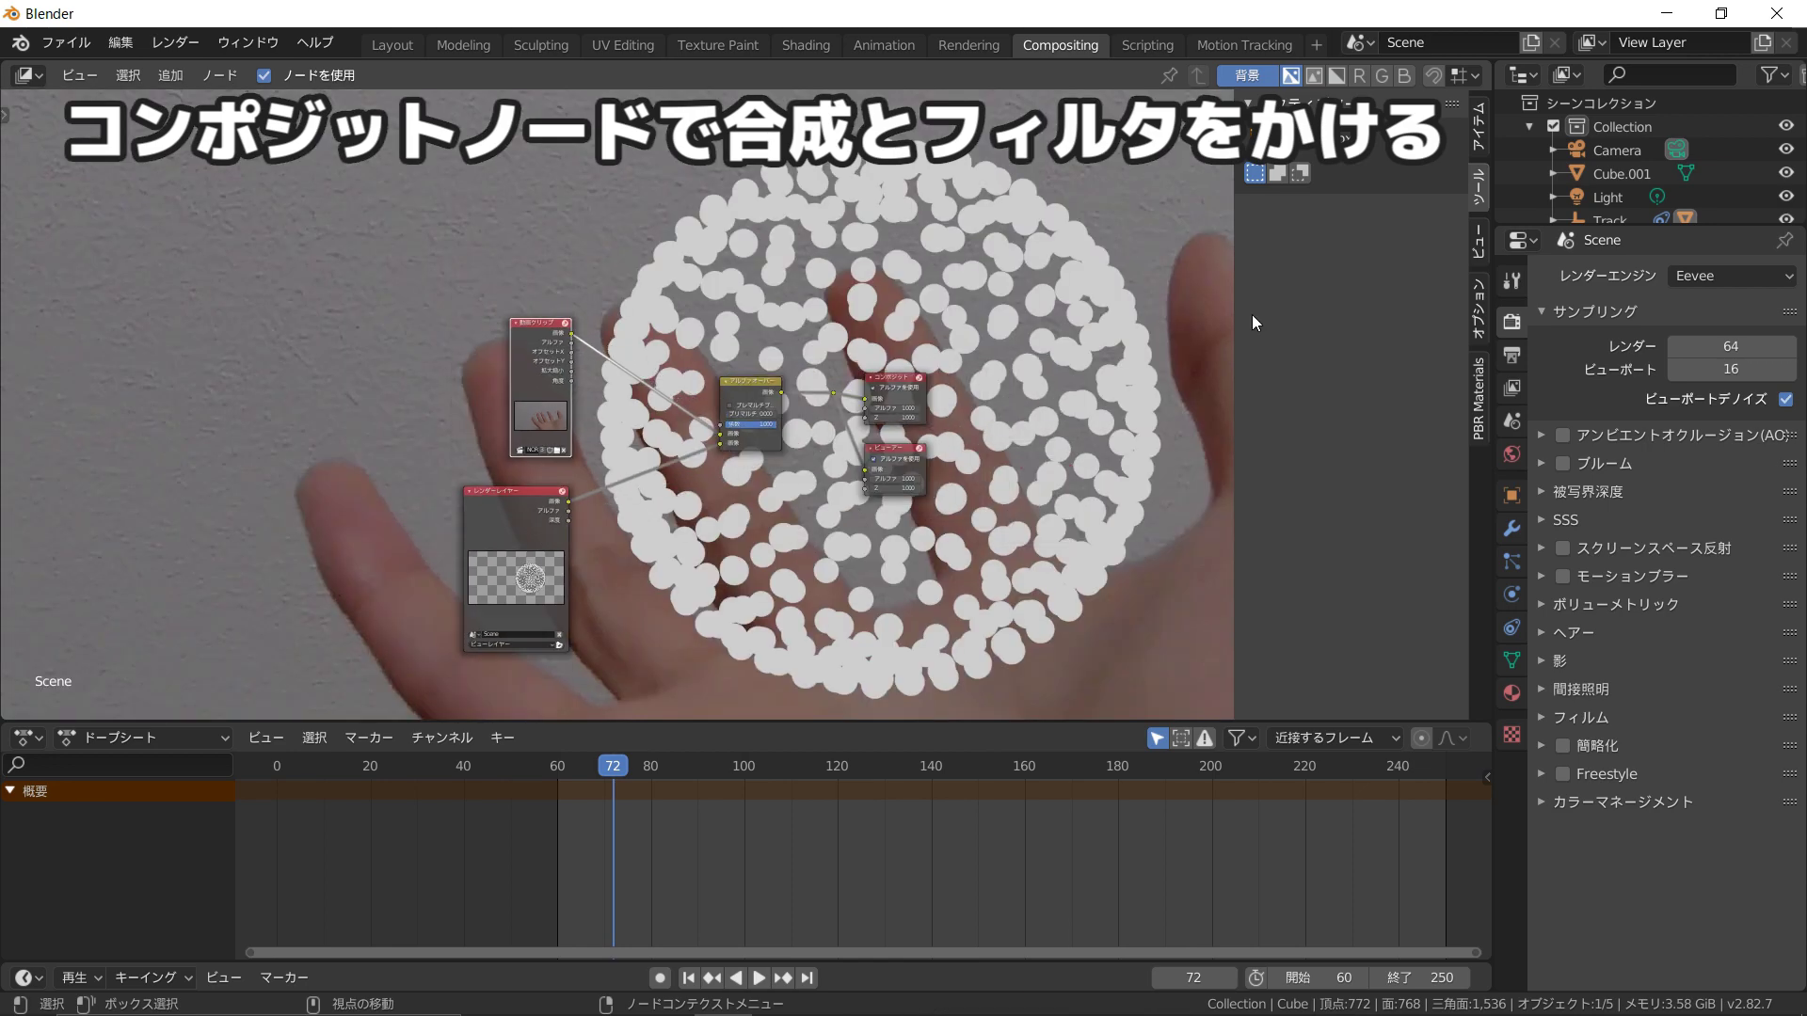
Step: Fit the backdrop image to the node editor area
left_click(1480, 237)
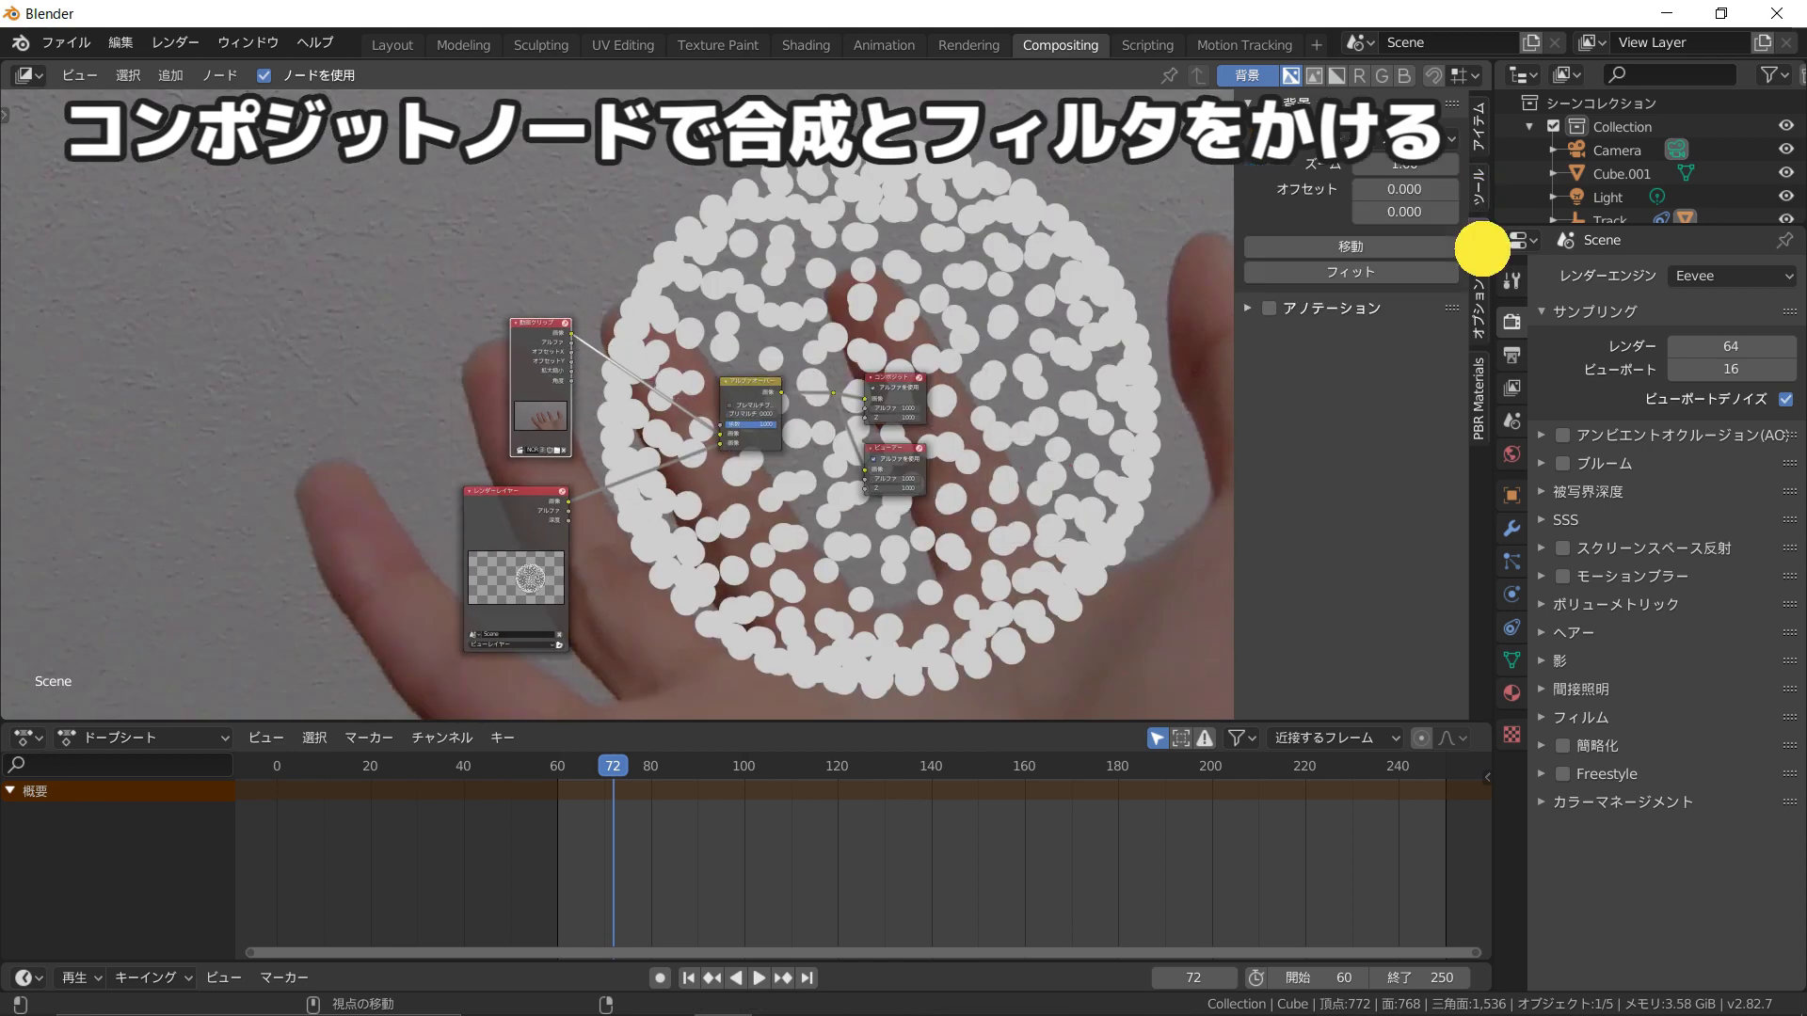
left_click(1352, 272)
scroll(912, 449, "down", 1)
Step: Play the animation up to frame 89, render that frame to check the composite, and close the render window
key("space")
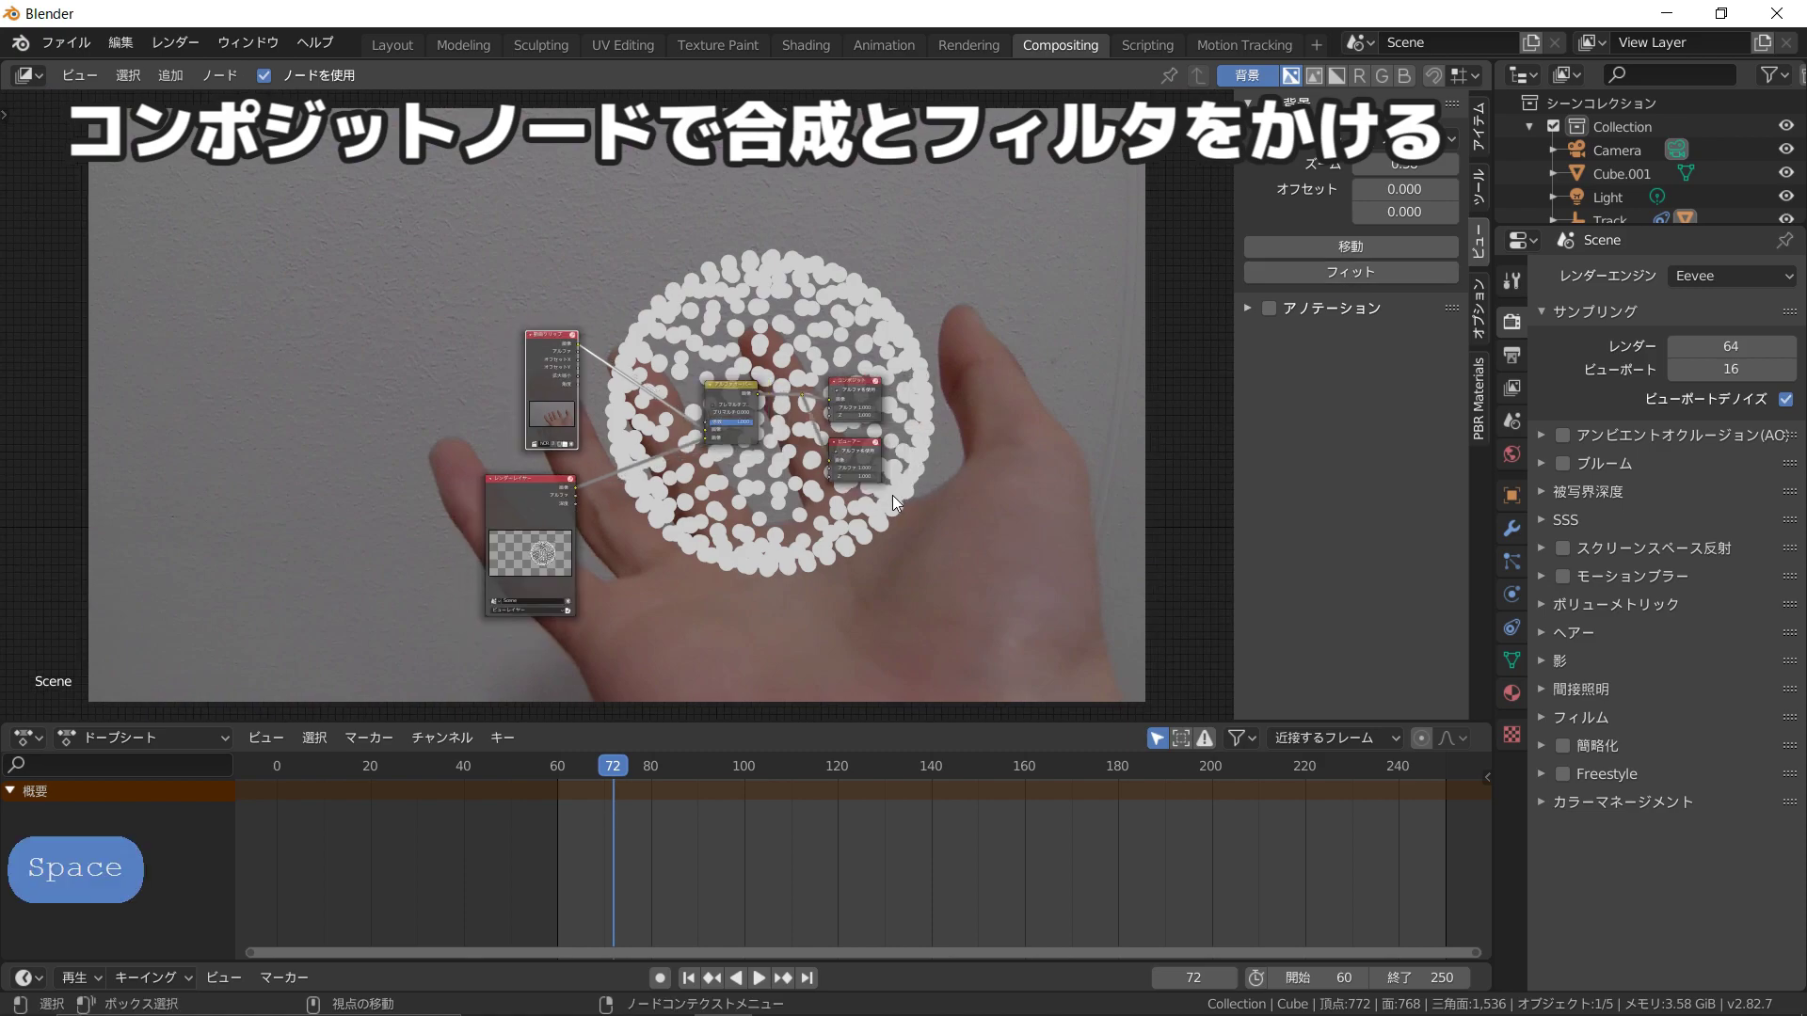
key("space")
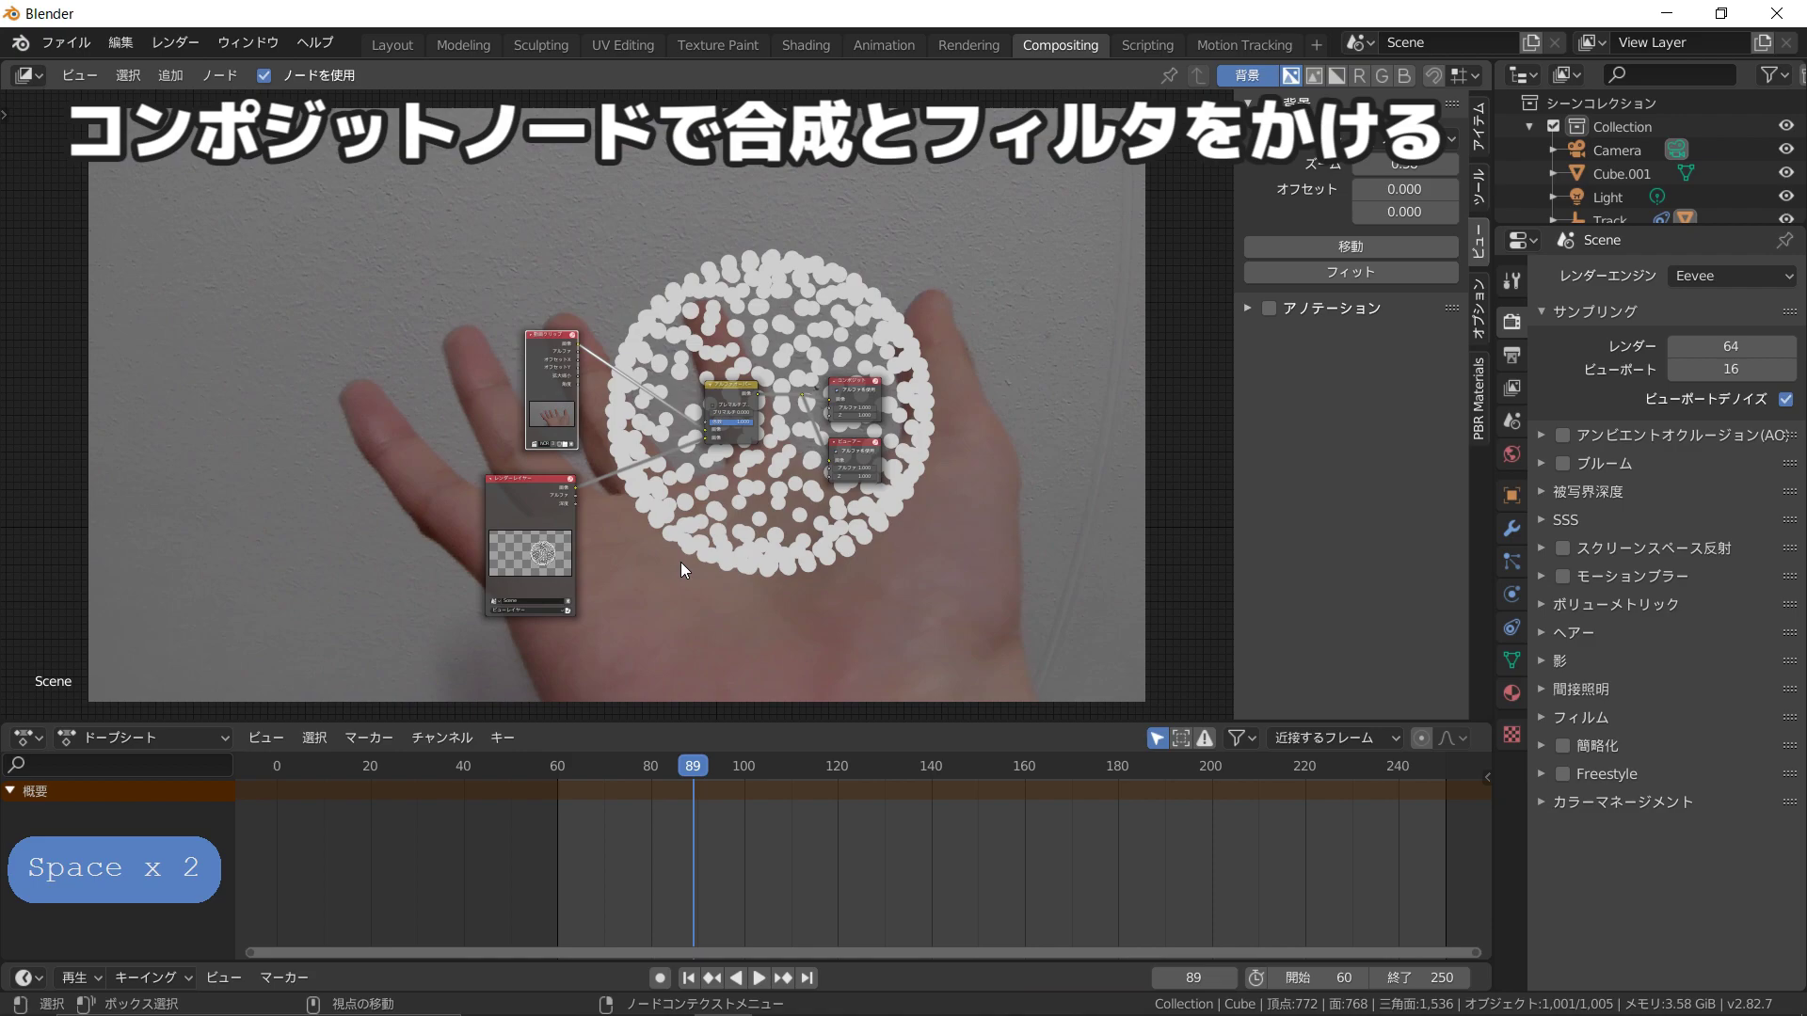
key("F12")
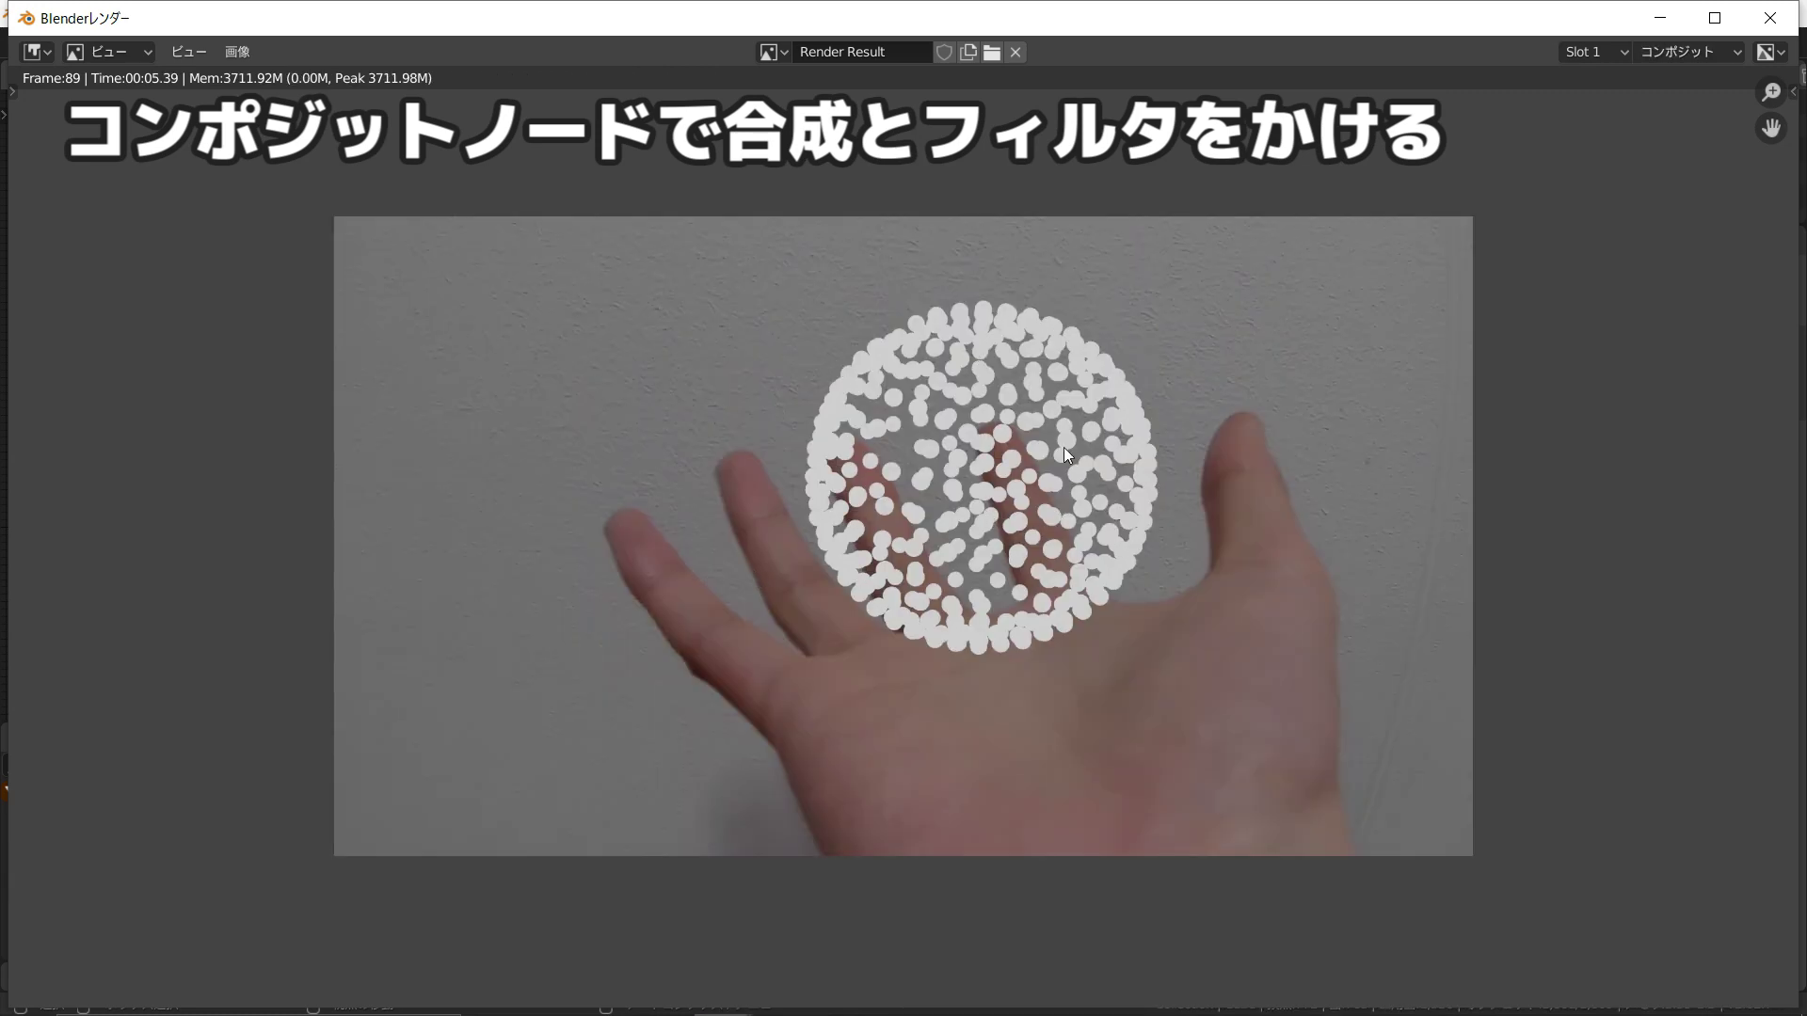
left_click(1767, 18)
Step: Insert a Blur node on the link between the Render Layers and Alpha Over nodes
scroll(690, 397, "up", 4)
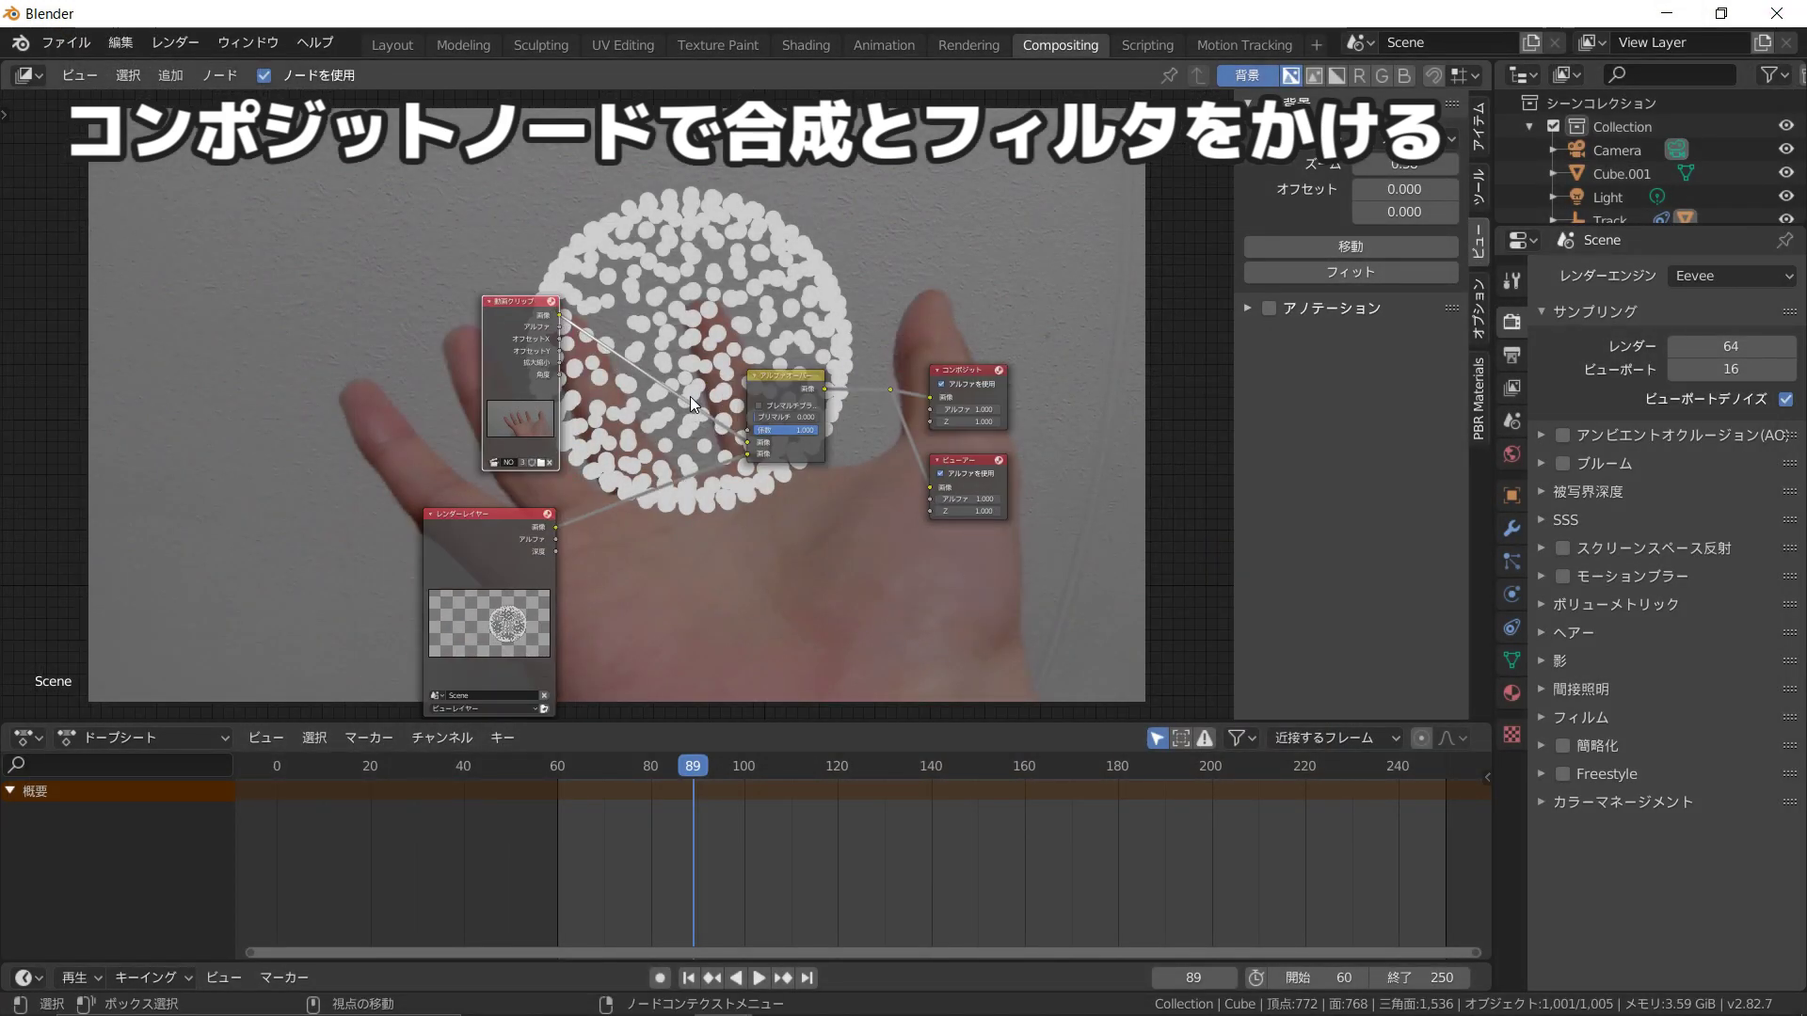
key("shift+a")
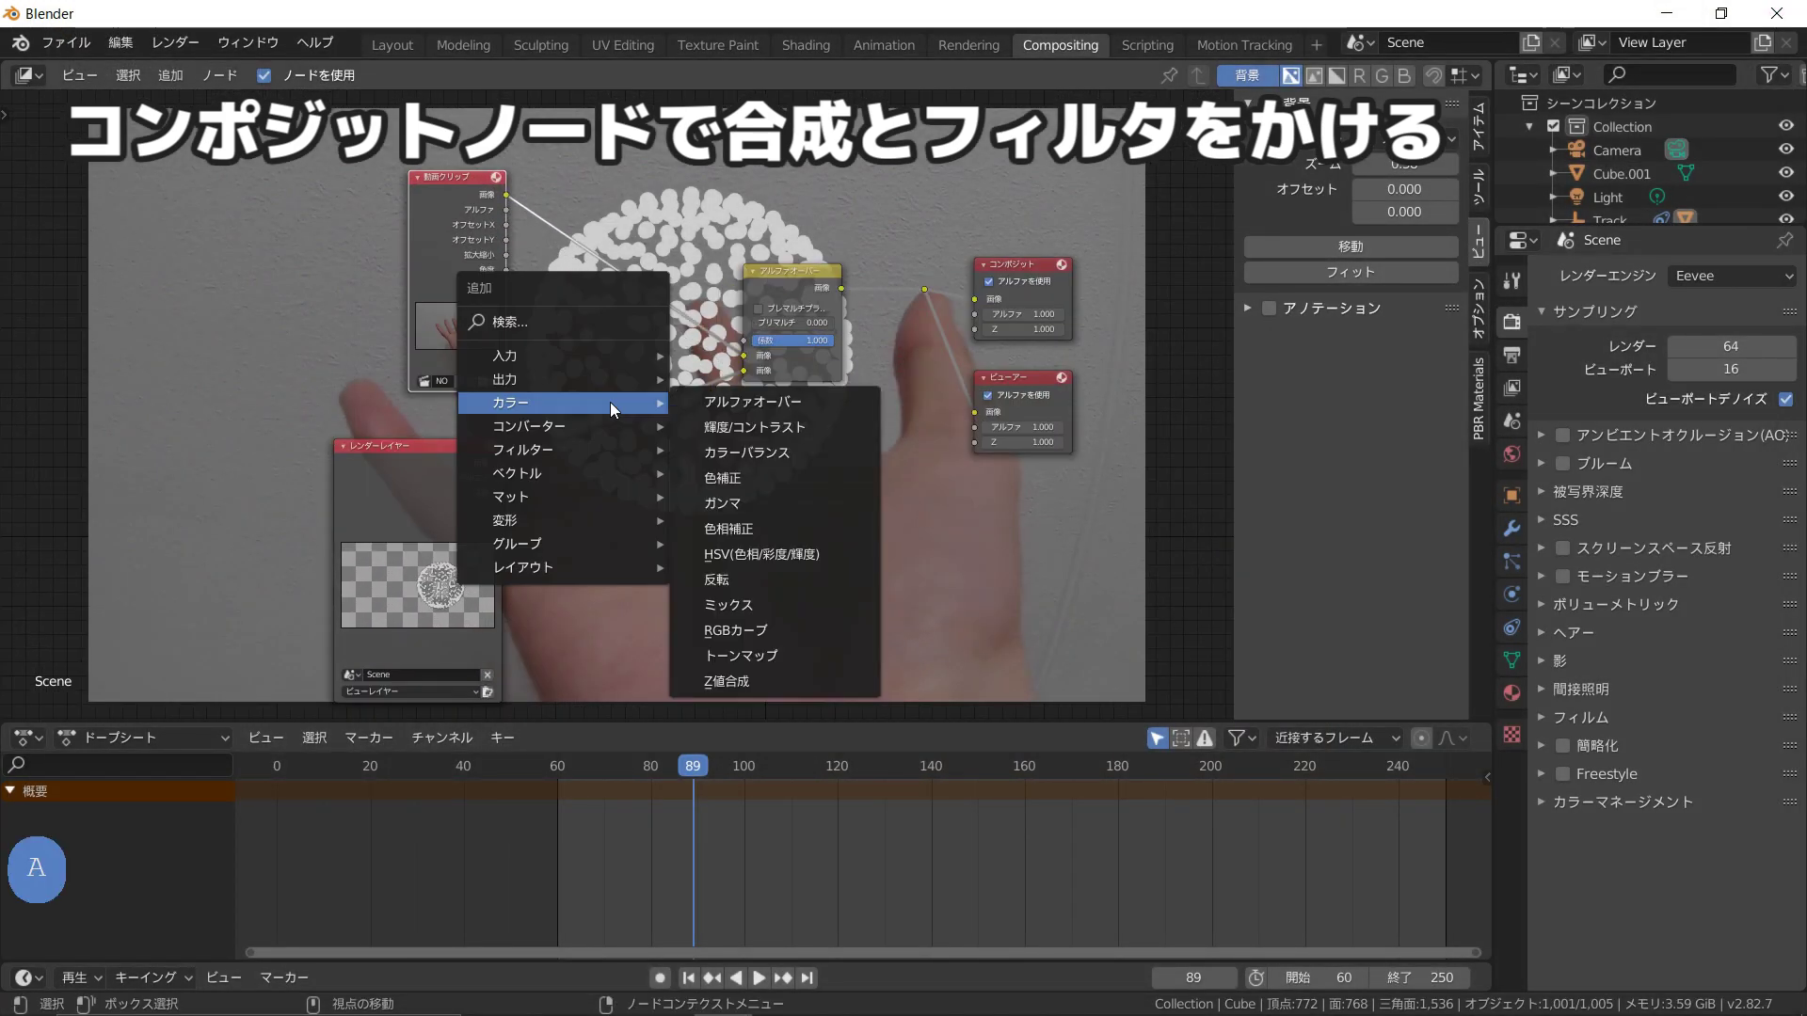
mouse_move(600, 428)
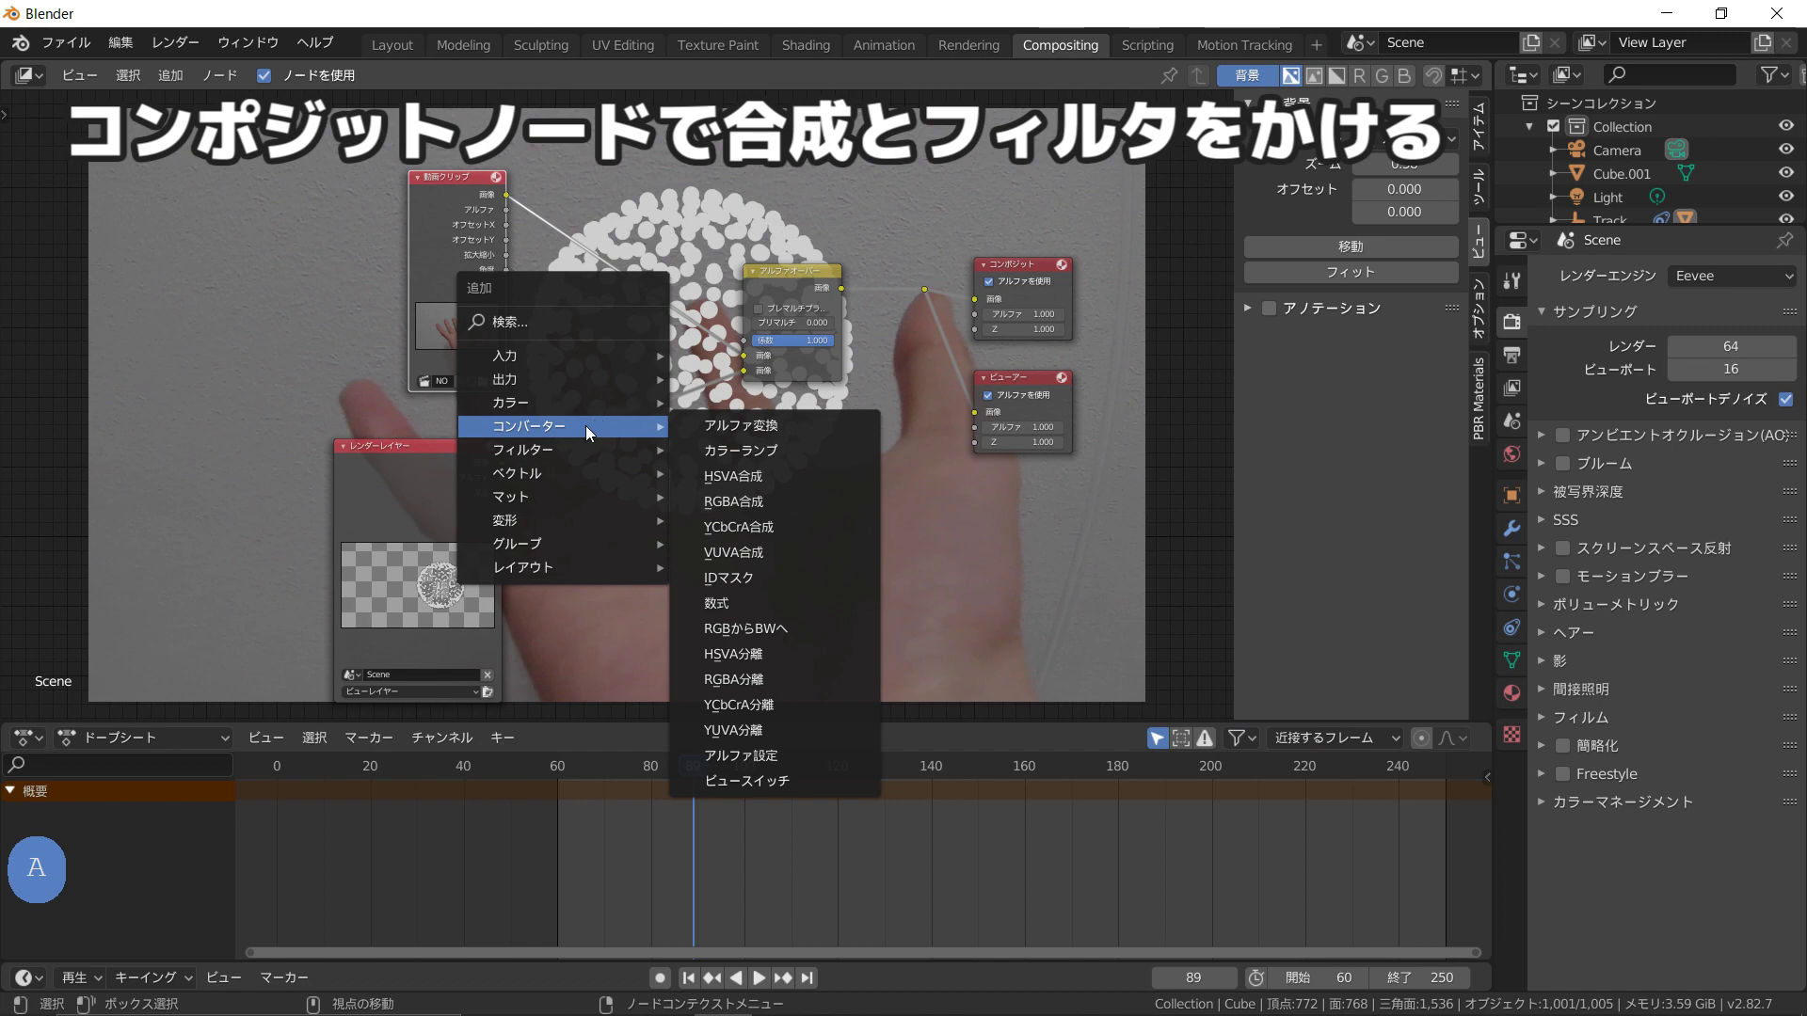
left_click(729, 474)
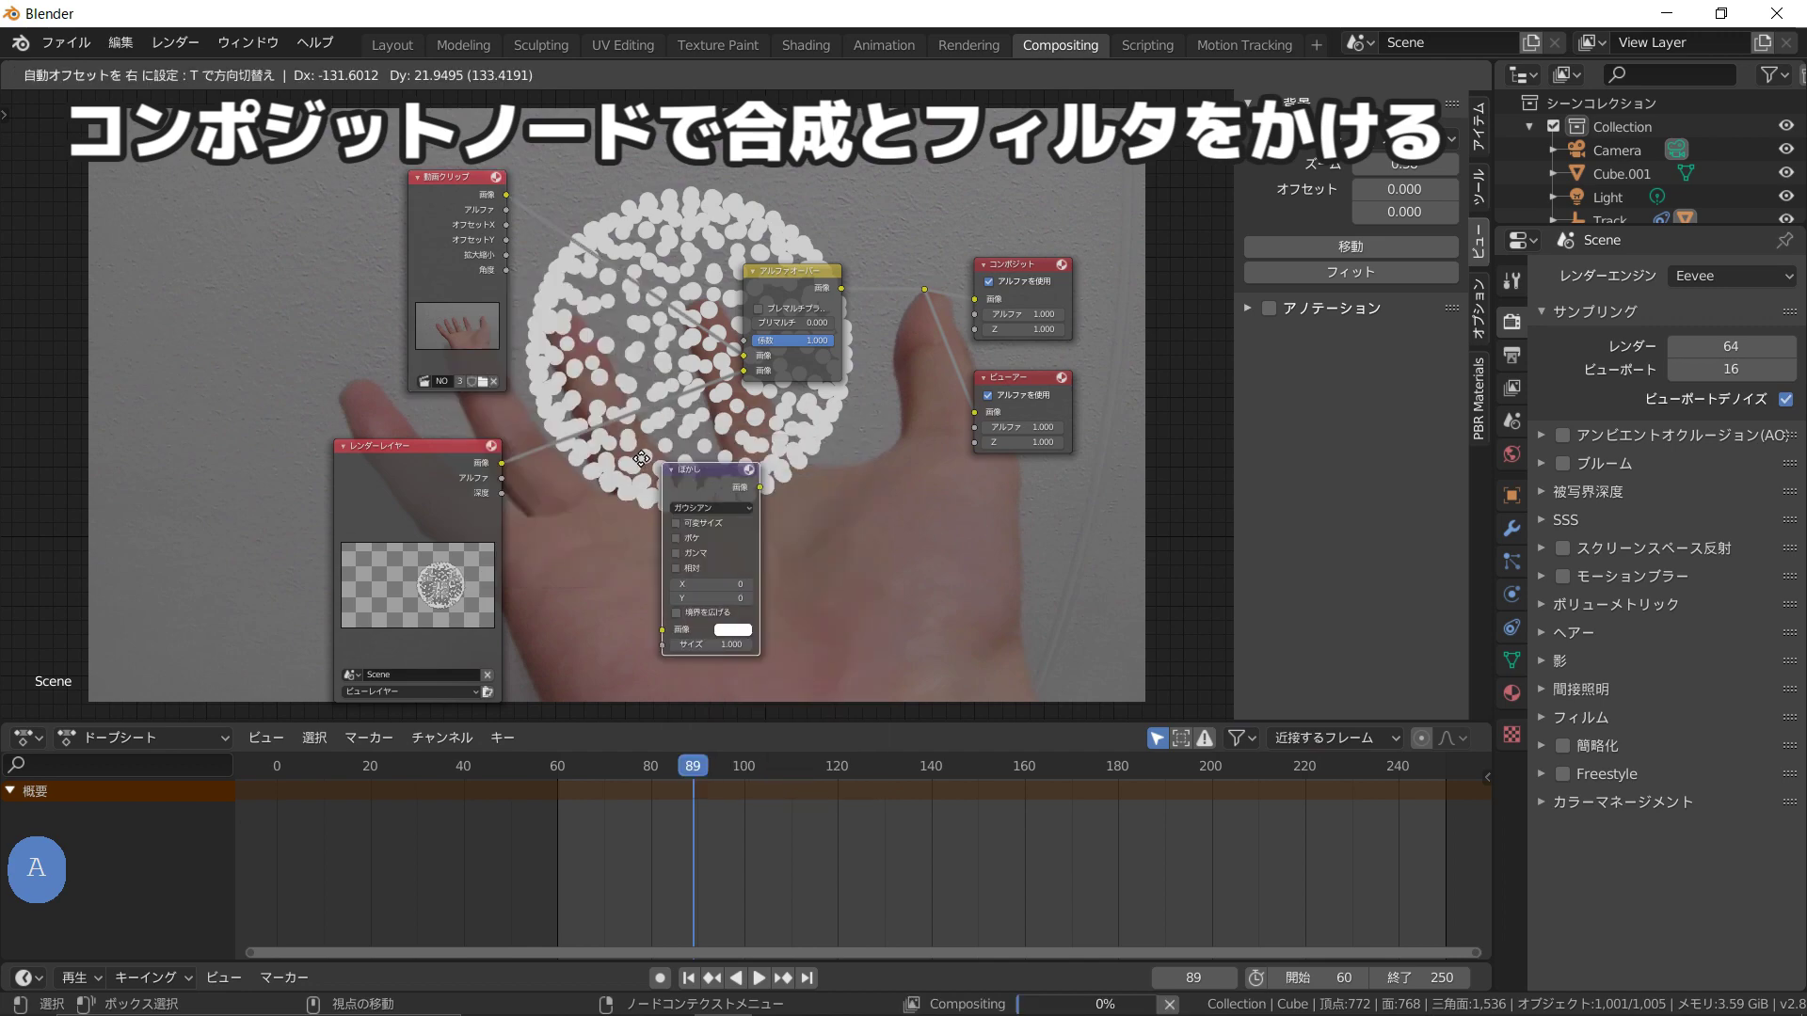
left_click(570, 414)
scroll(605, 429, "up", 1)
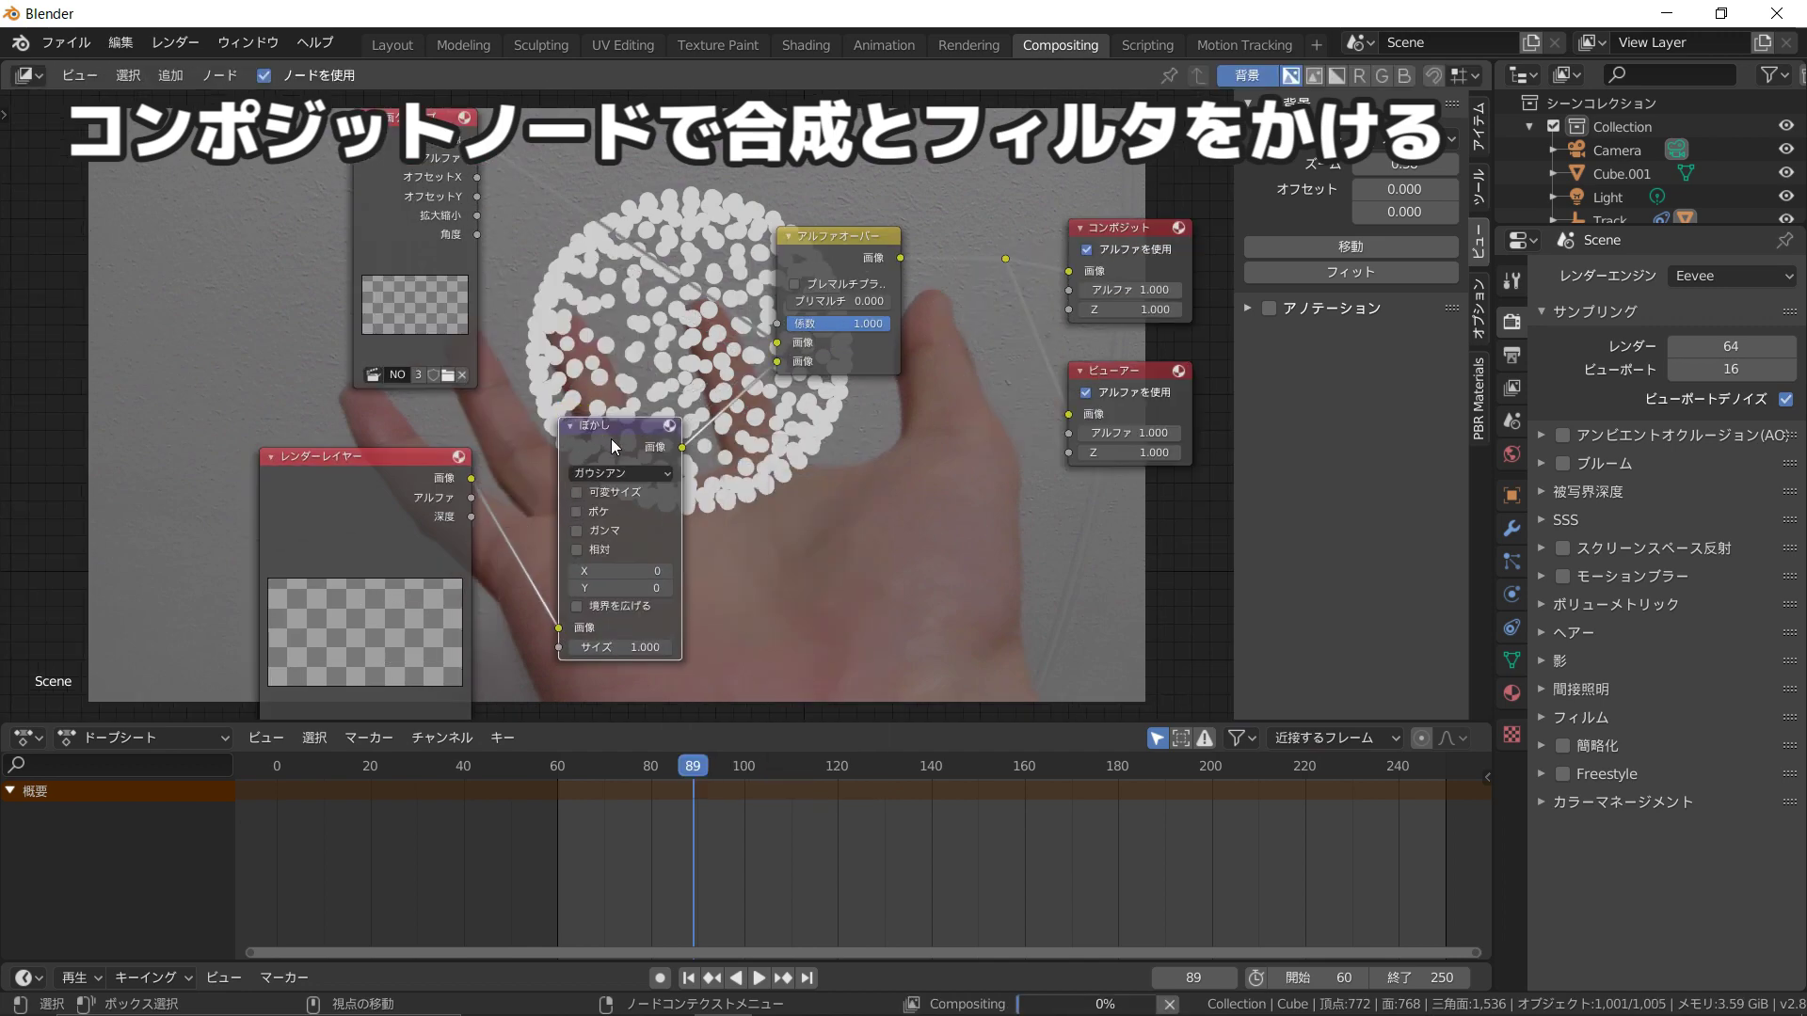
scroll(602, 432, "down", 2)
key("g")
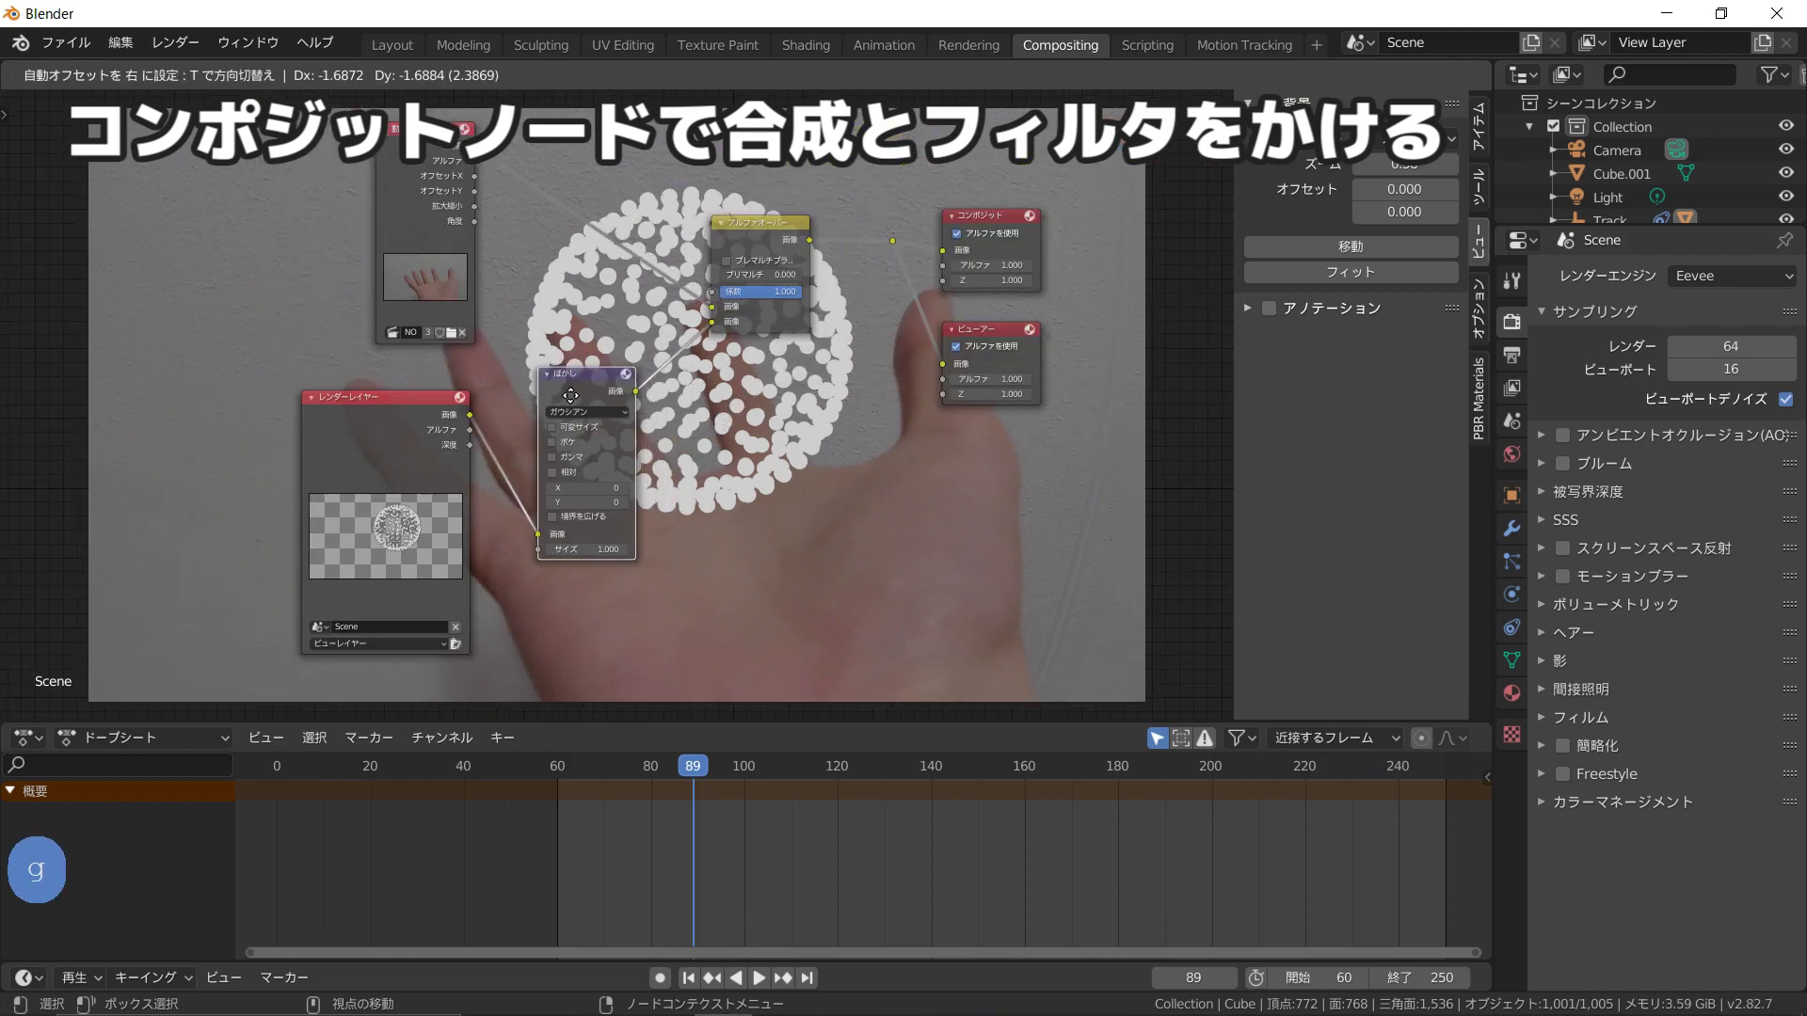
left_click(567, 400)
Step: Set the Blur node's X and Y size to 24 and enable Extend Bounds
scroll(603, 414, "up", 2)
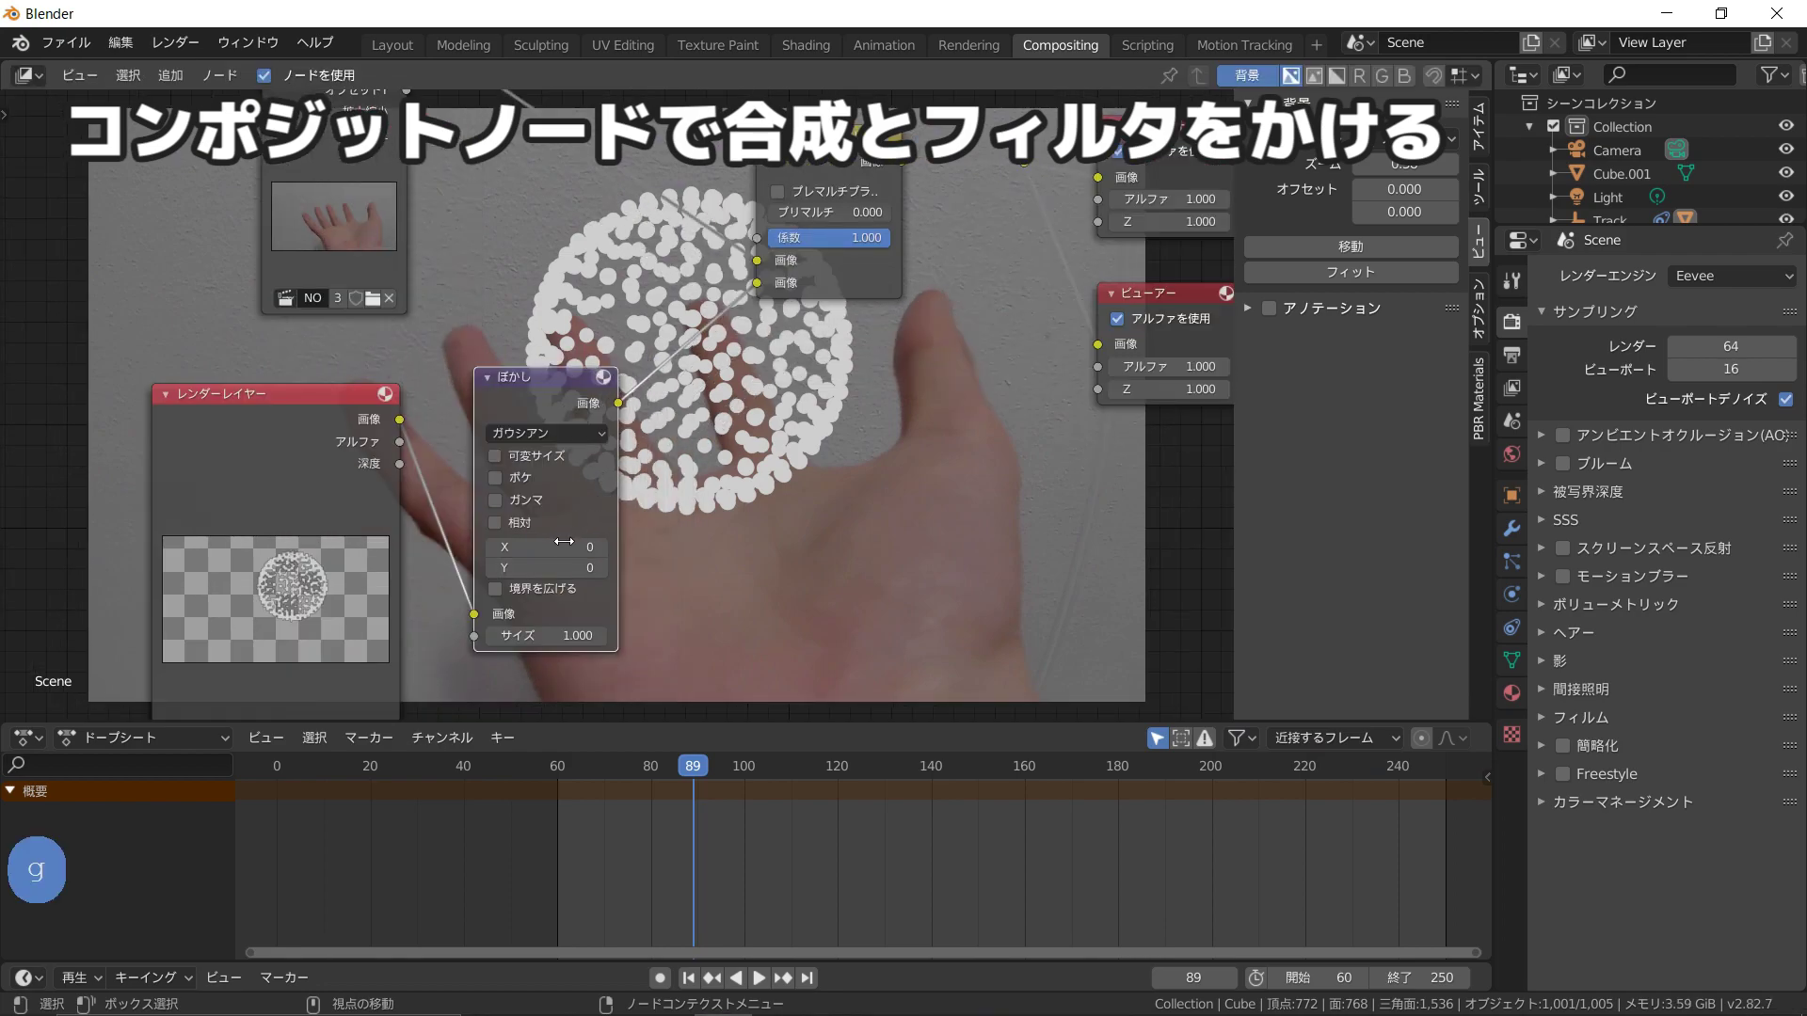
left_click_drag(564, 542, 577, 545)
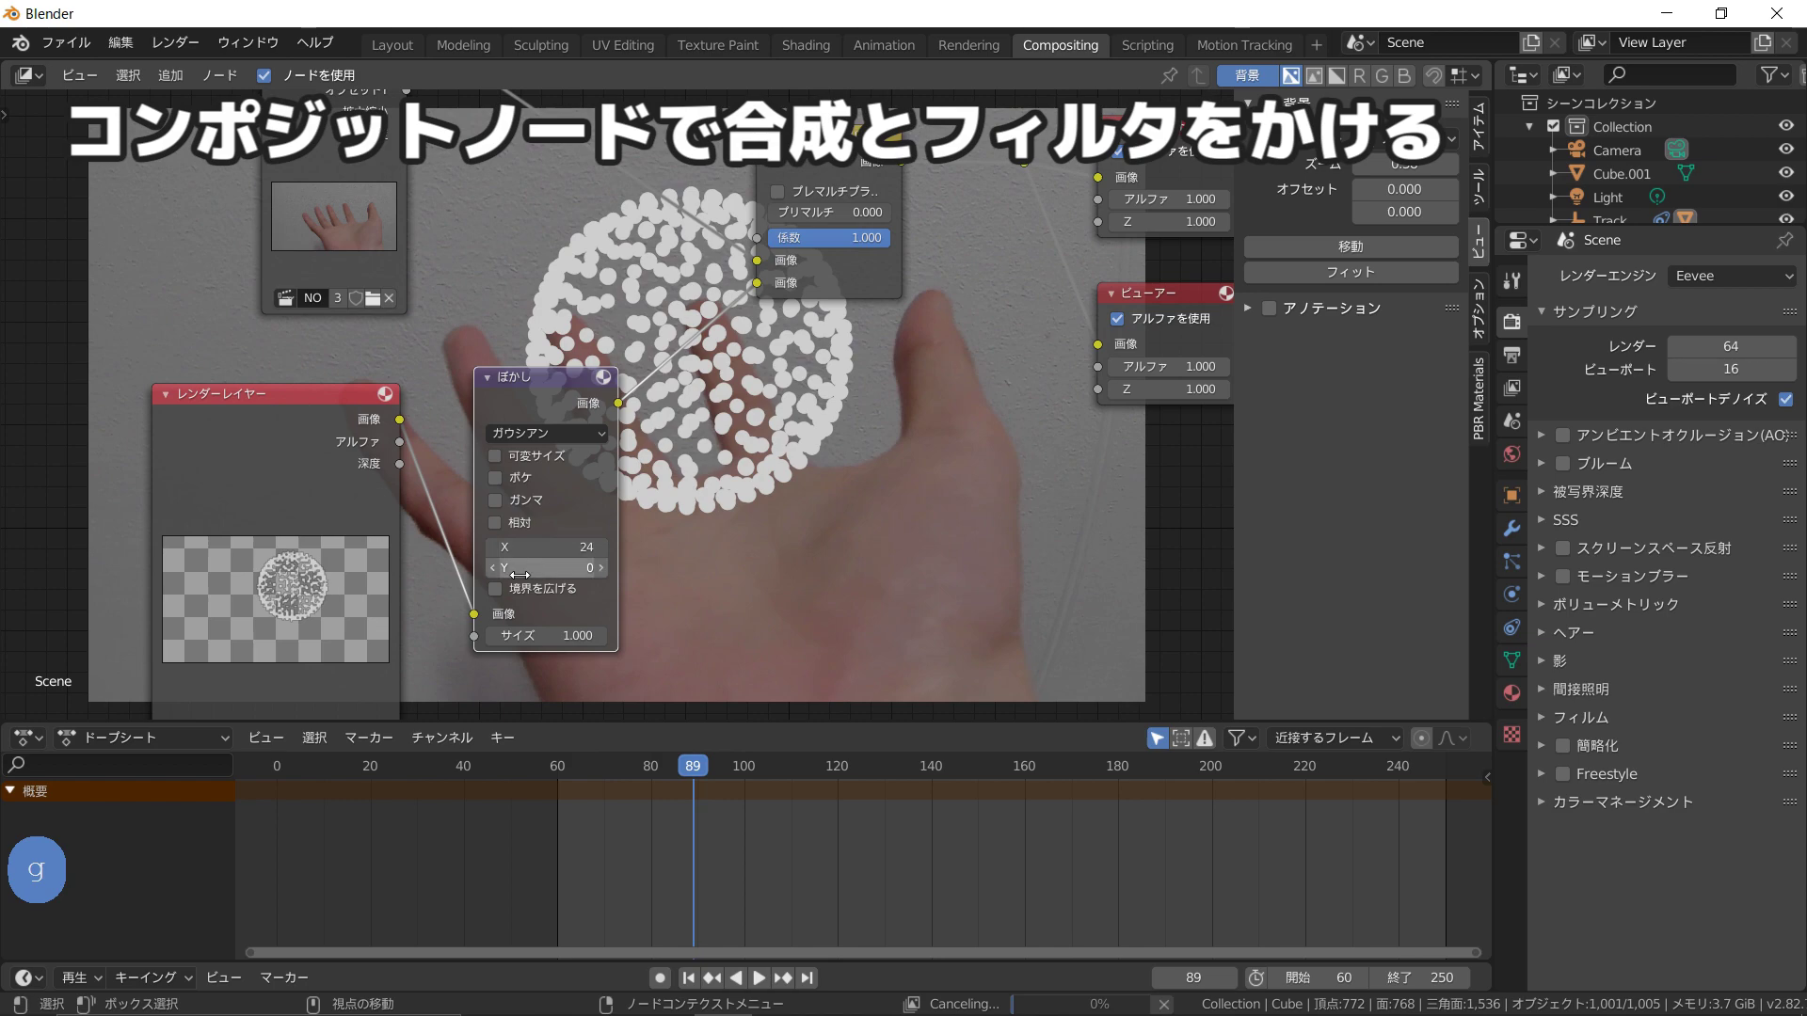
left_click(495, 588)
left_click(567, 571)
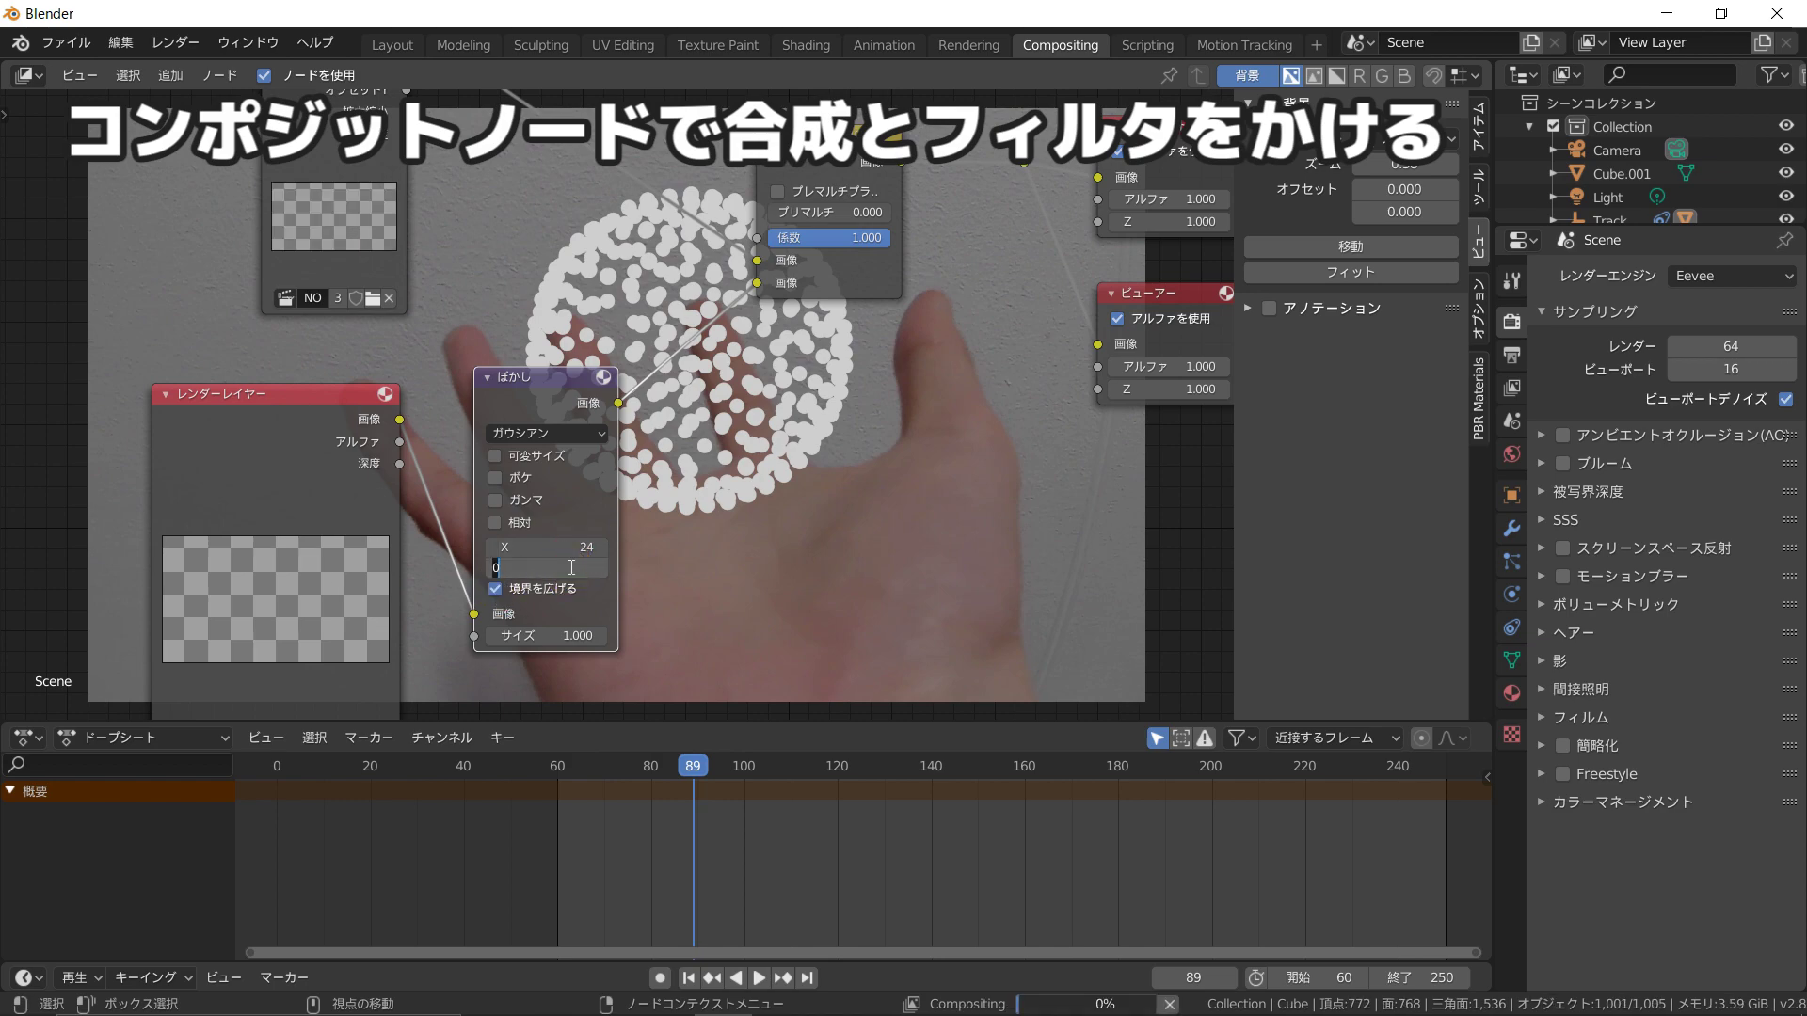
type("24")
key("Return")
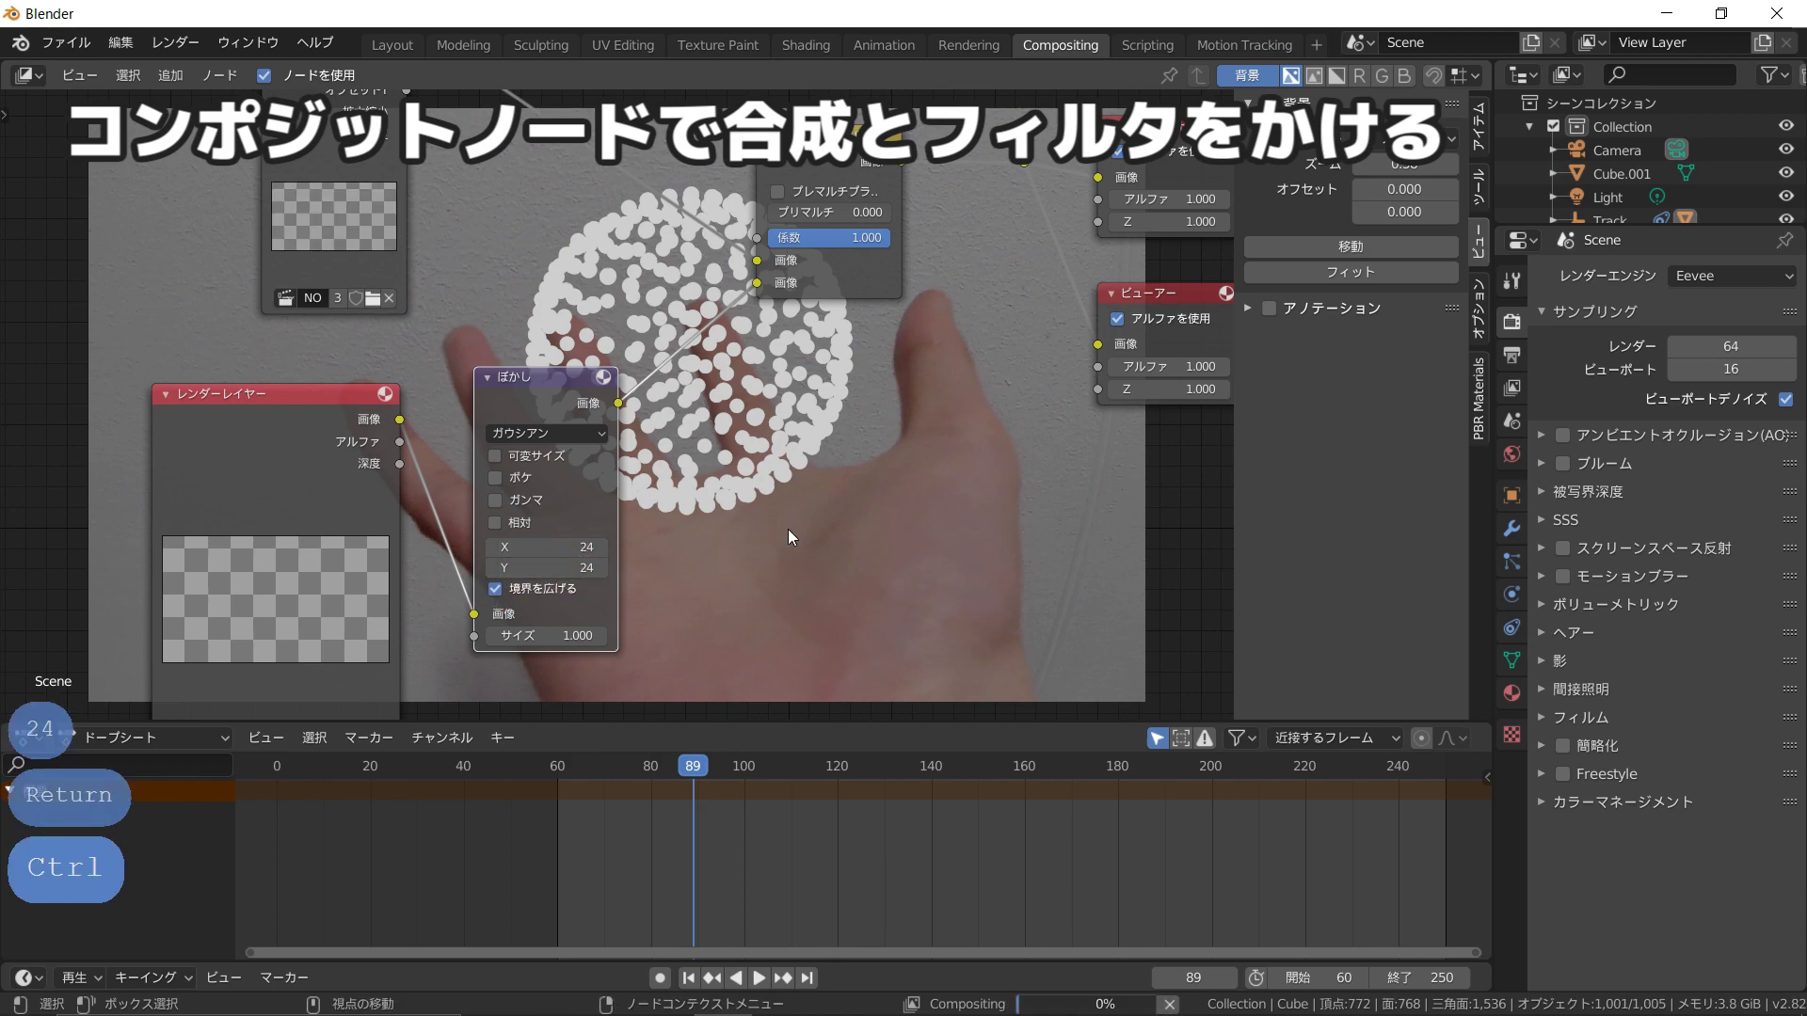
Step: Insert a Glare filter node on the link between the Blur and Alpha Over nodes
key("shift+a")
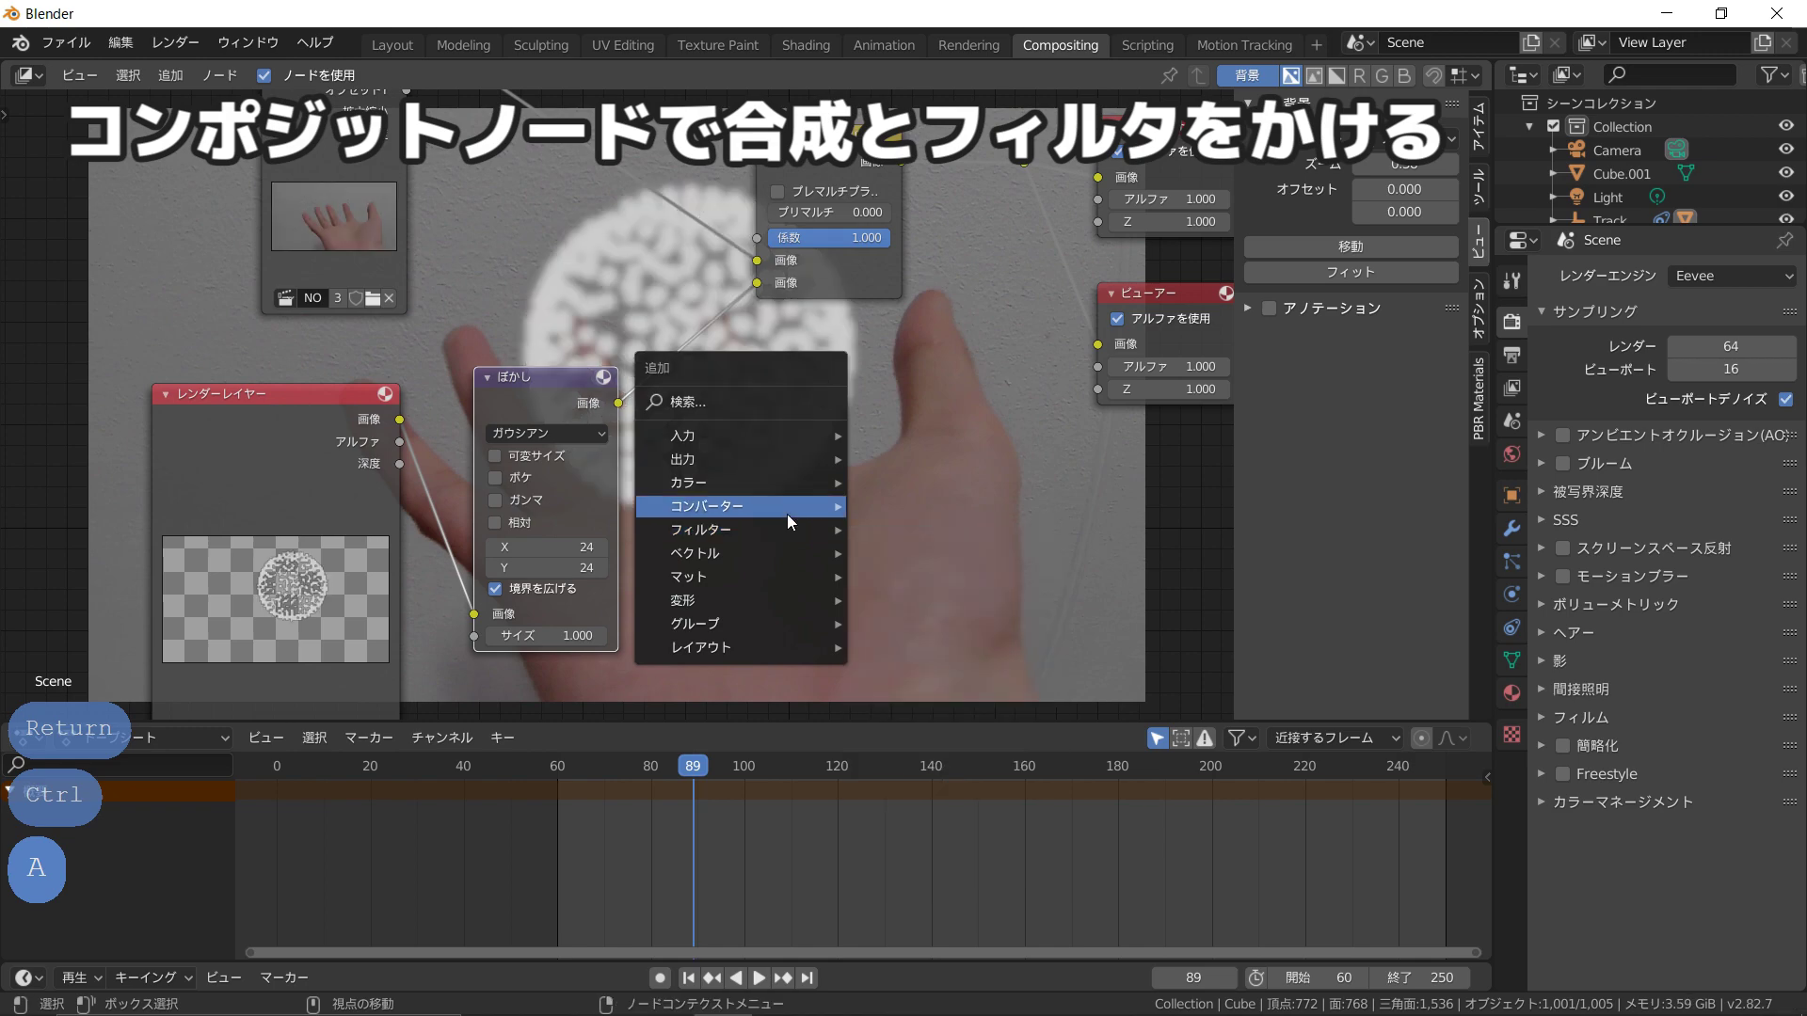
mouse_move(787, 513)
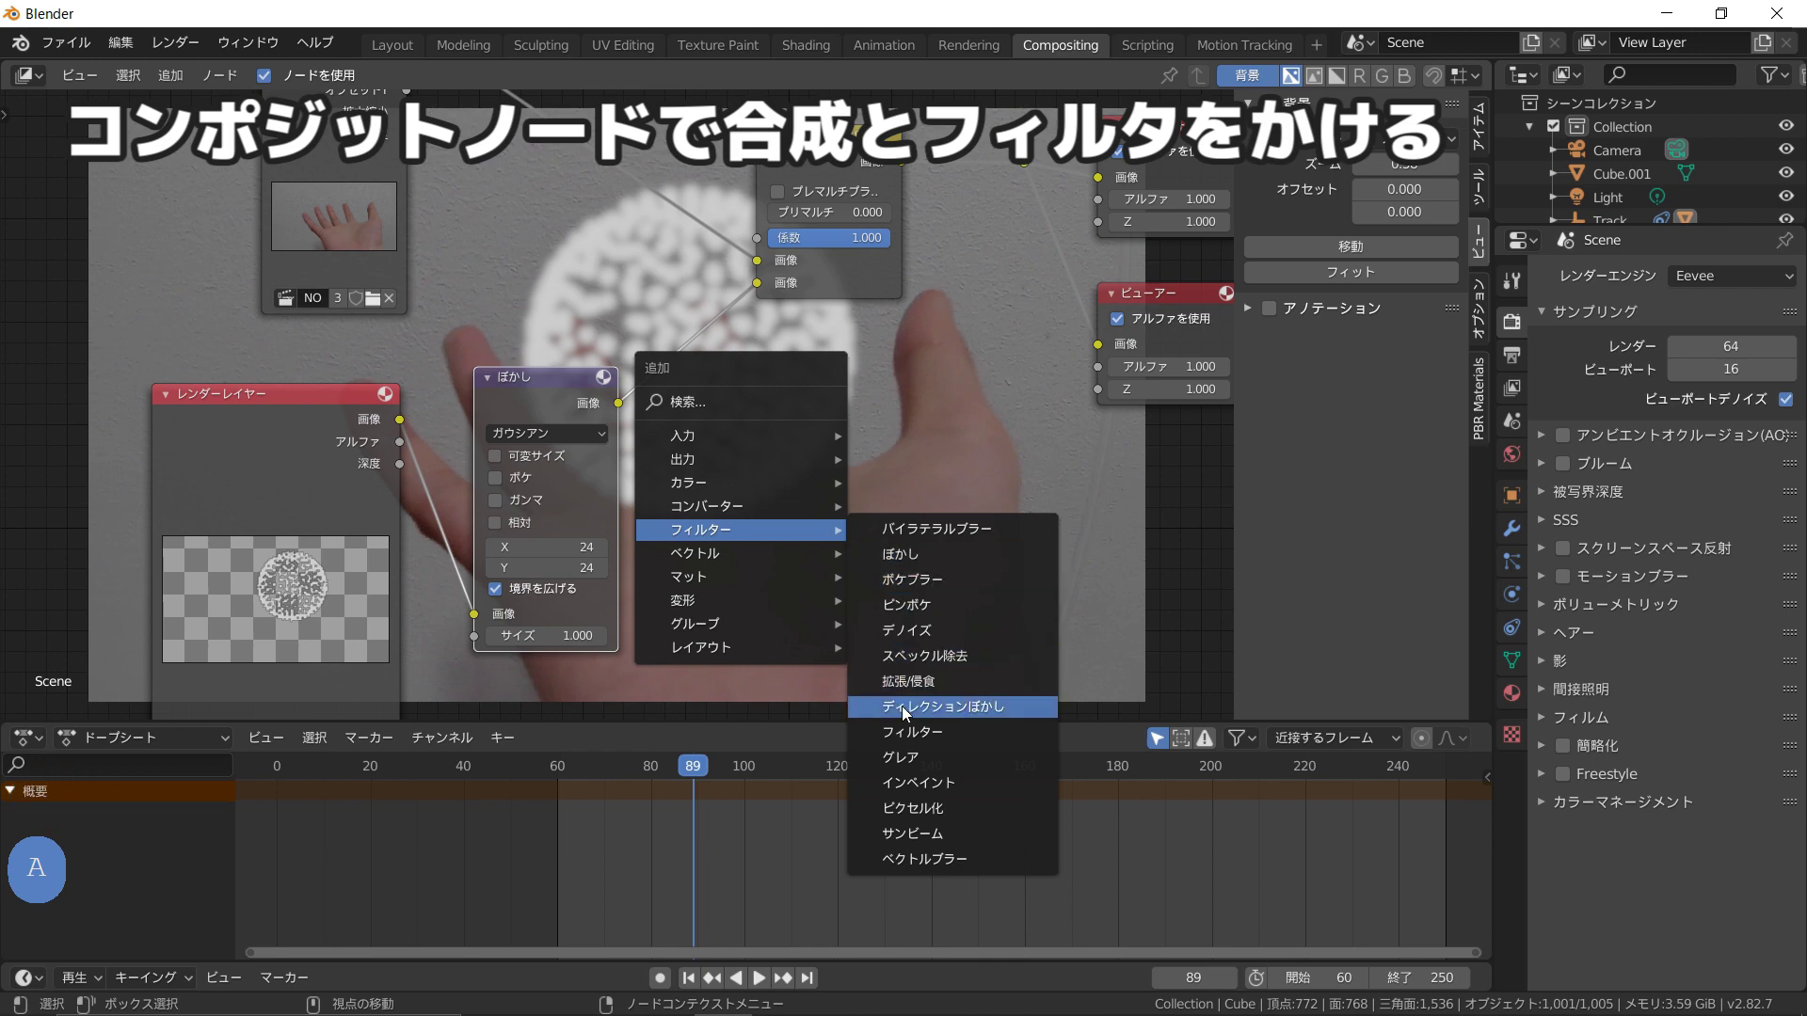
left_click(908, 757)
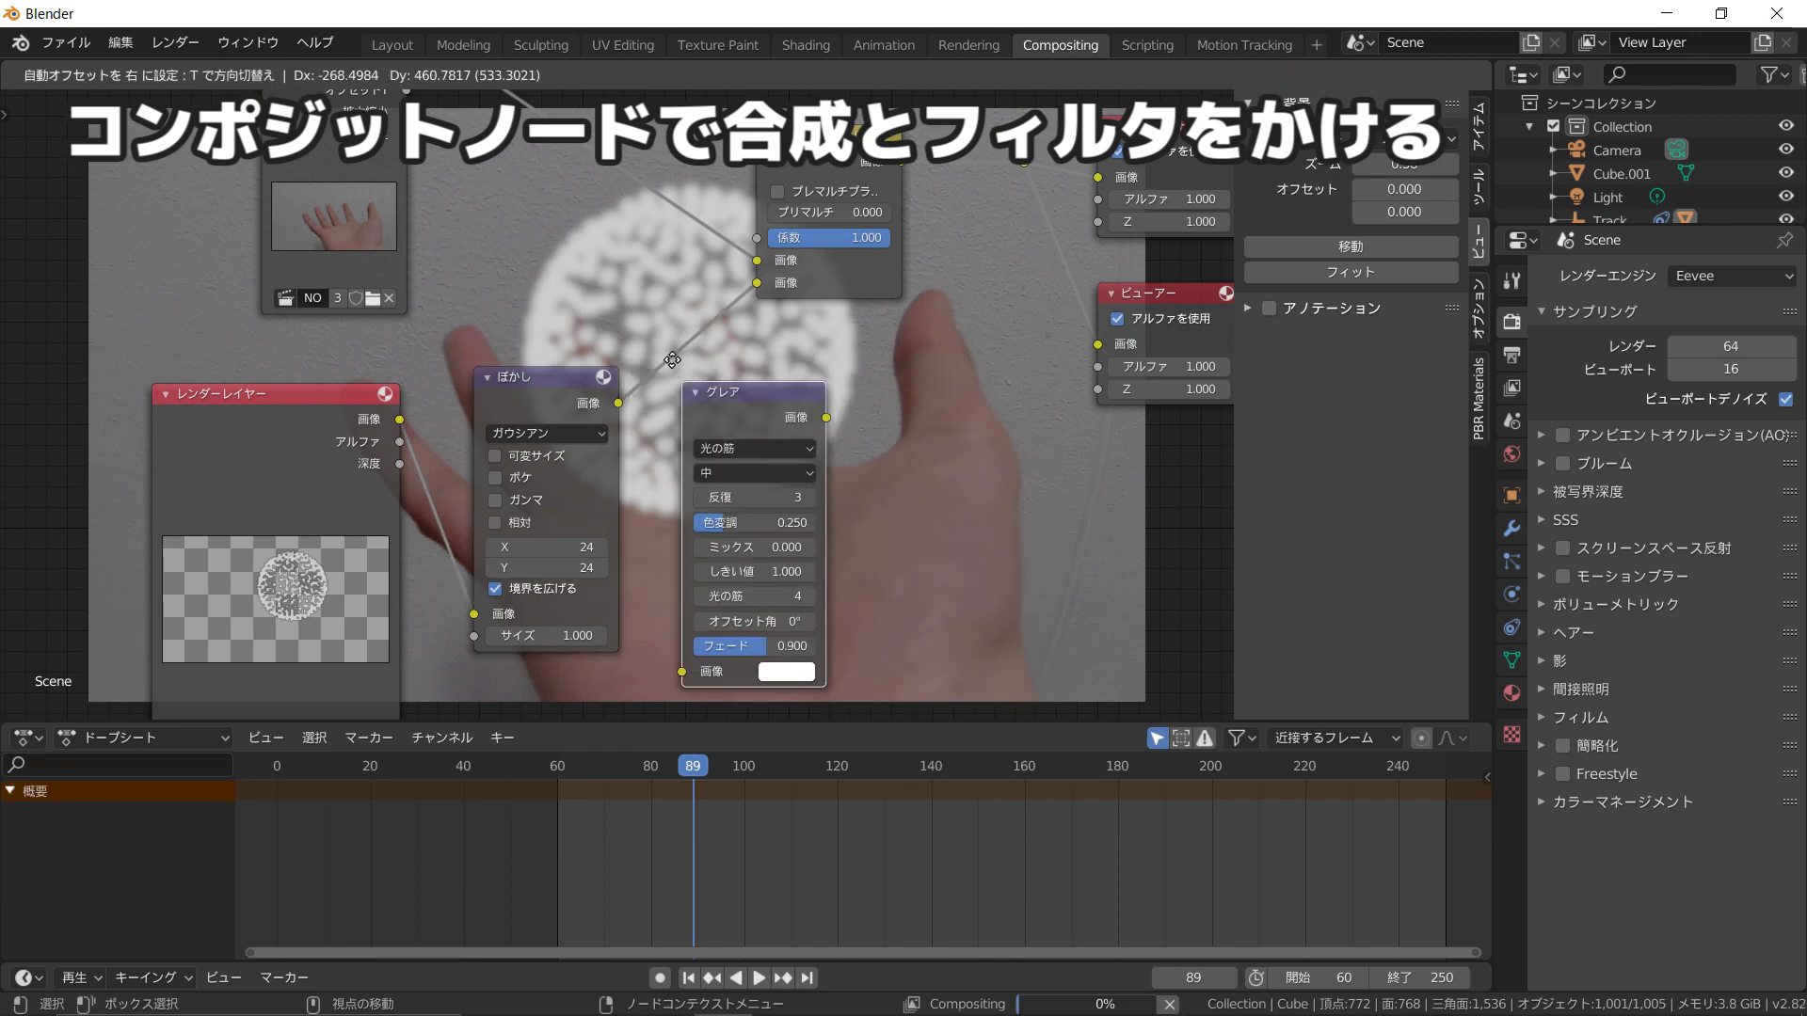
left_click(691, 322)
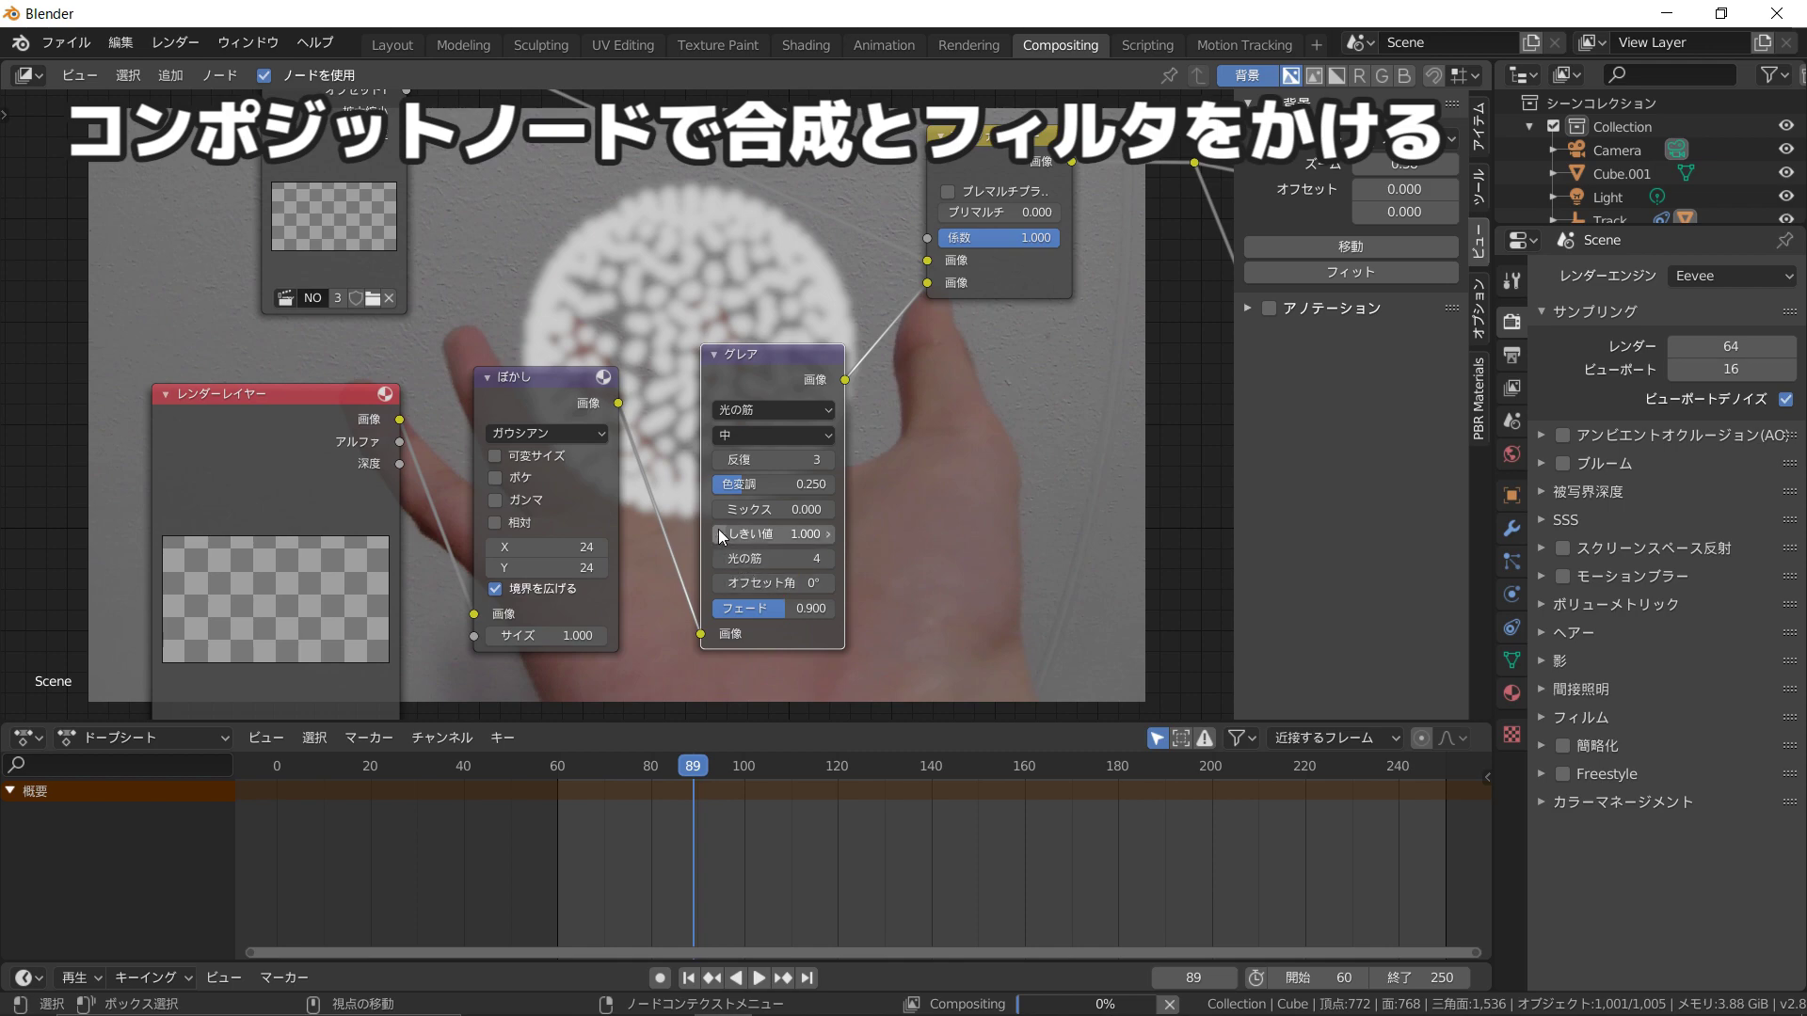
Step: Set the Glare node's threshold to 0 and change its glare type to Fog Glow
left_click_drag(722, 537, 555, 530)
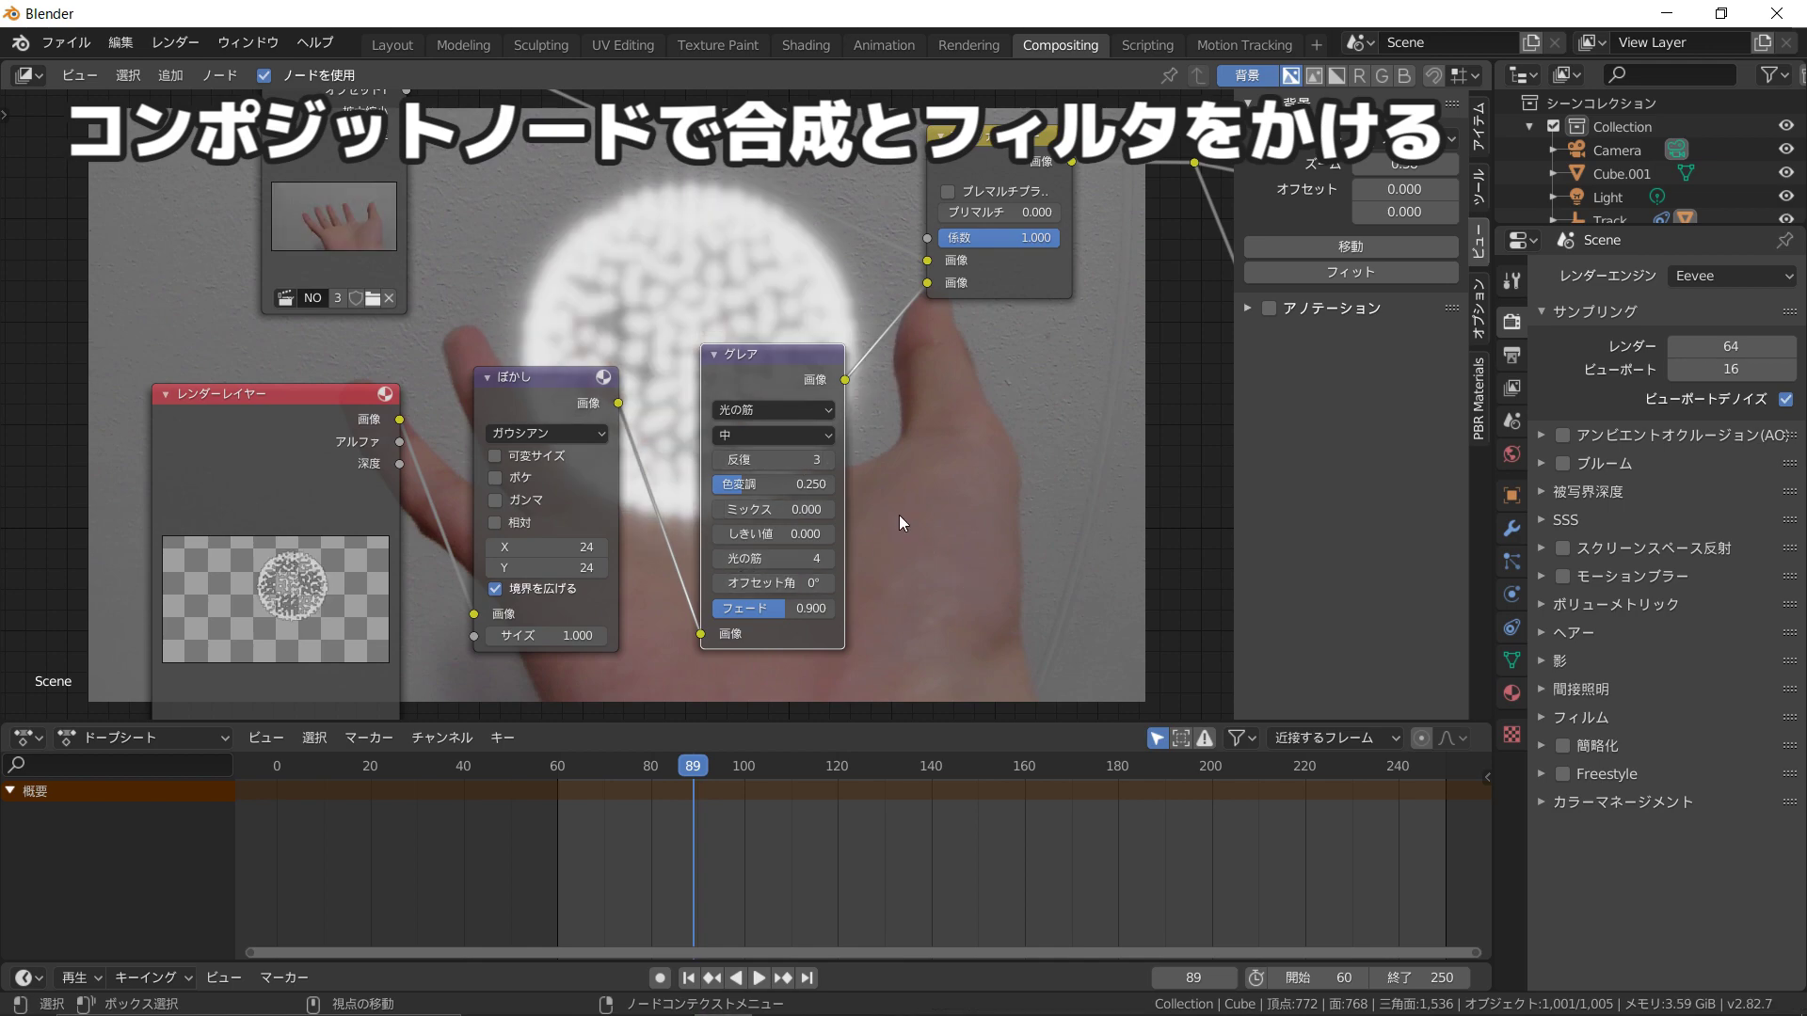
left_click(785, 412)
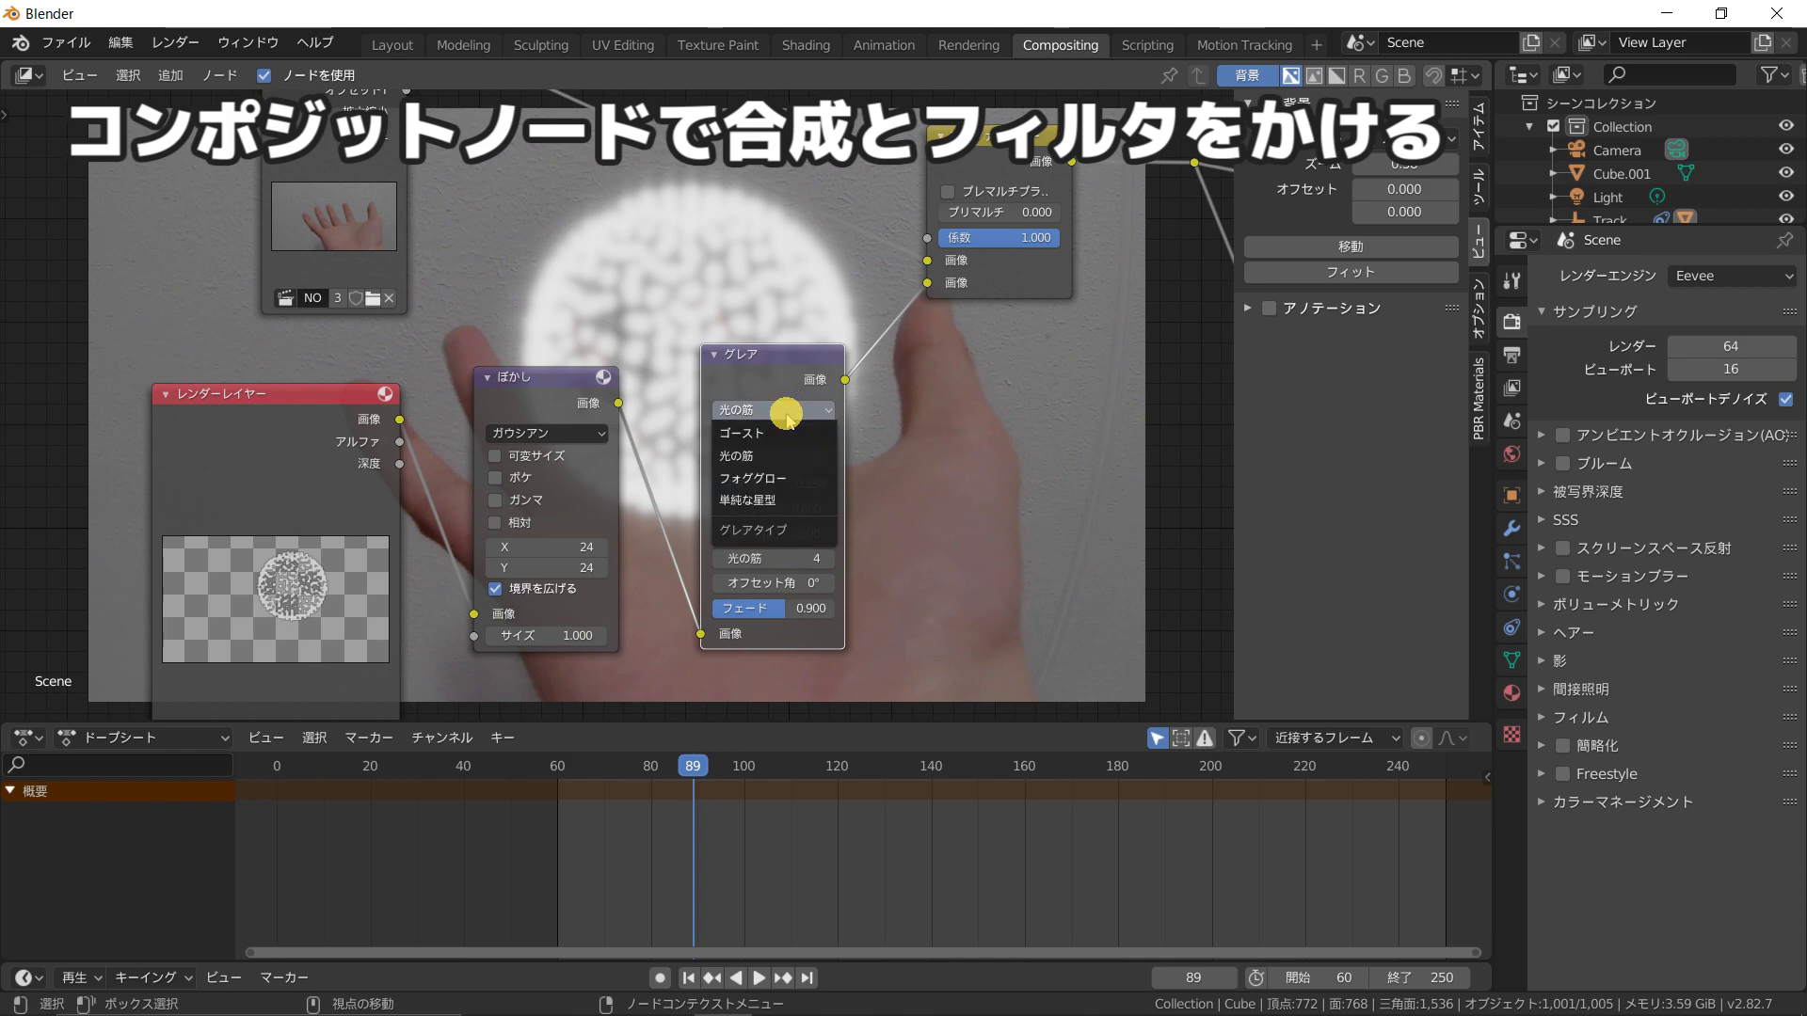
left_click(770, 477)
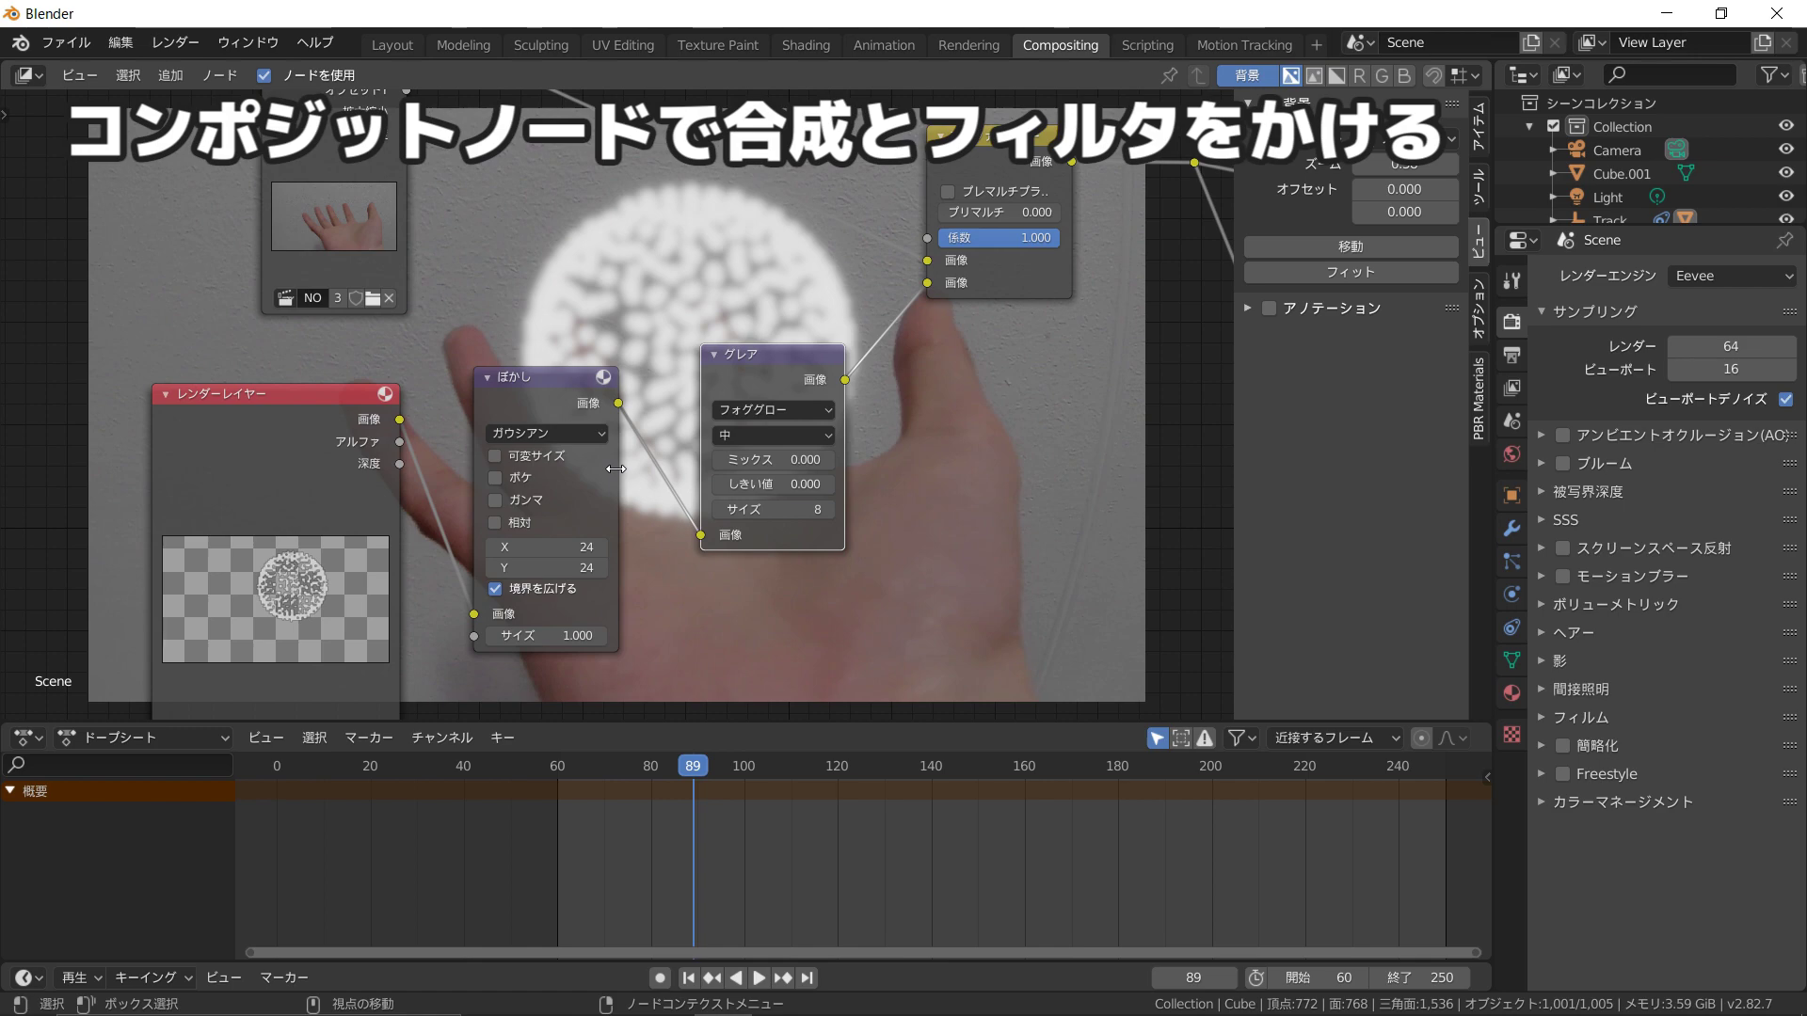
Step: Move the Blur node slightly closer to the Render Layers node to space it away from the Glare node
left_click(542, 387)
key("g")
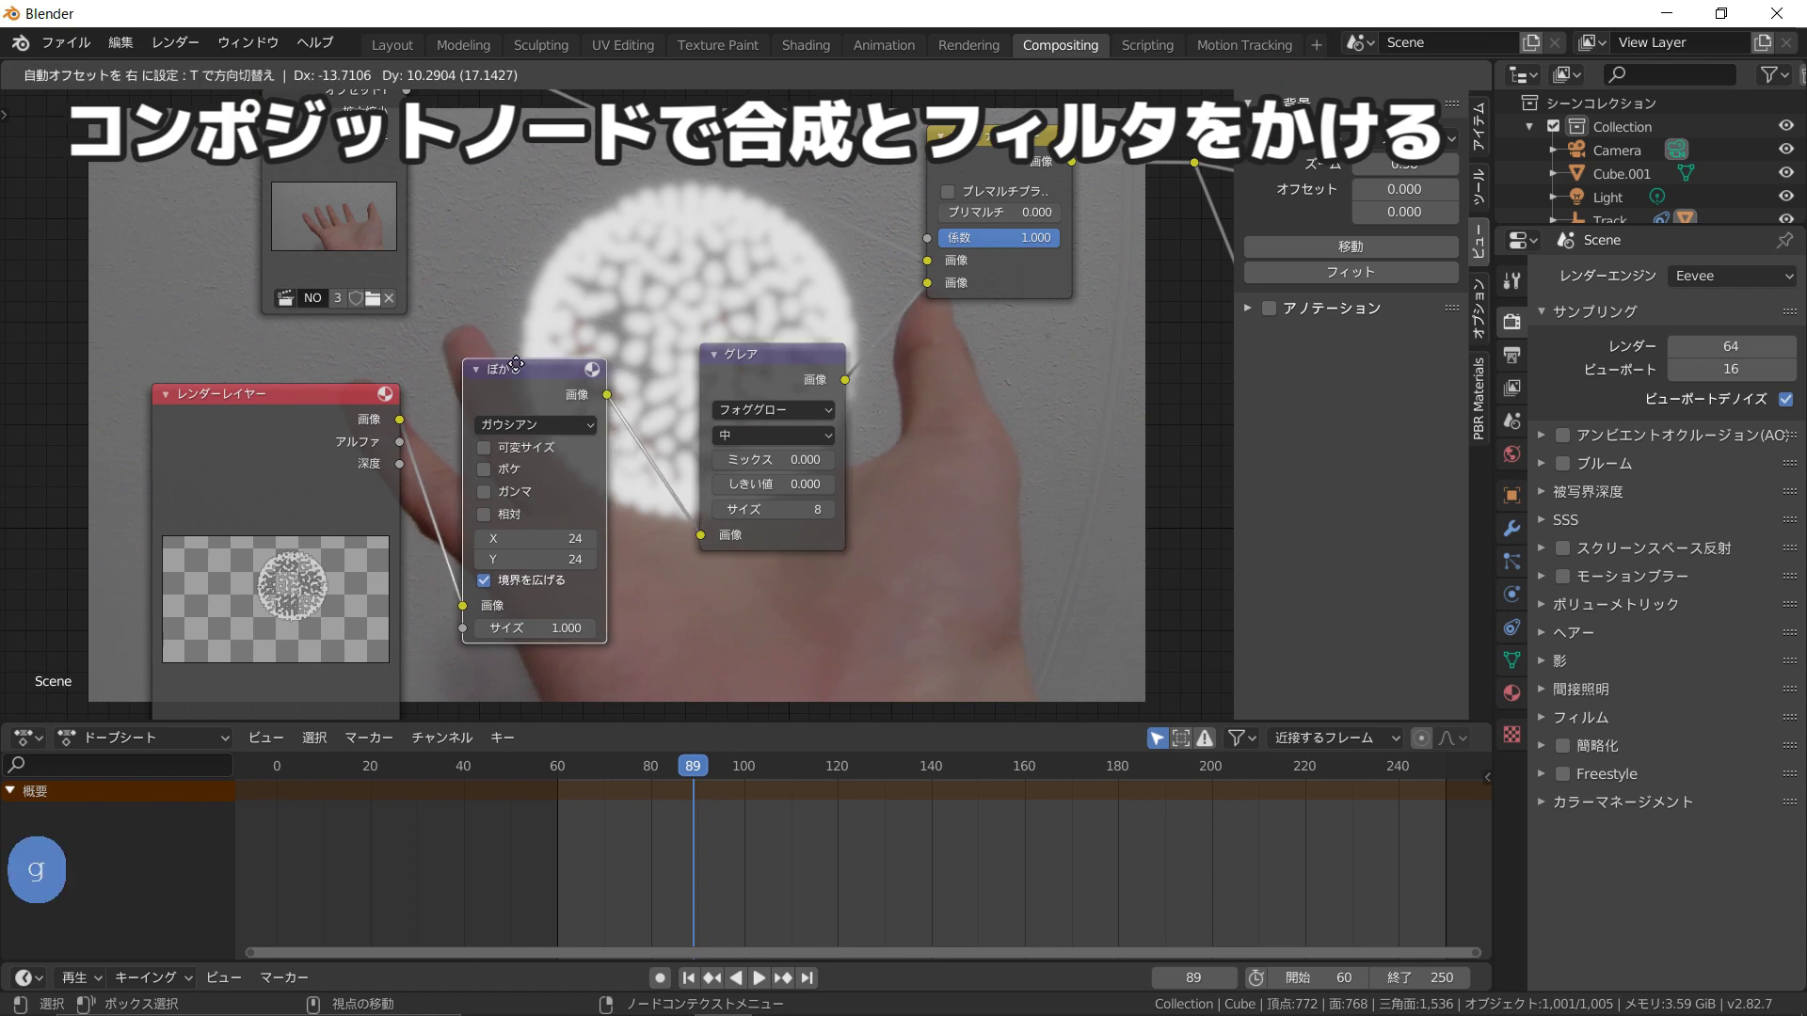
left_click(515, 364)
scroll(599, 418, "down", 5)
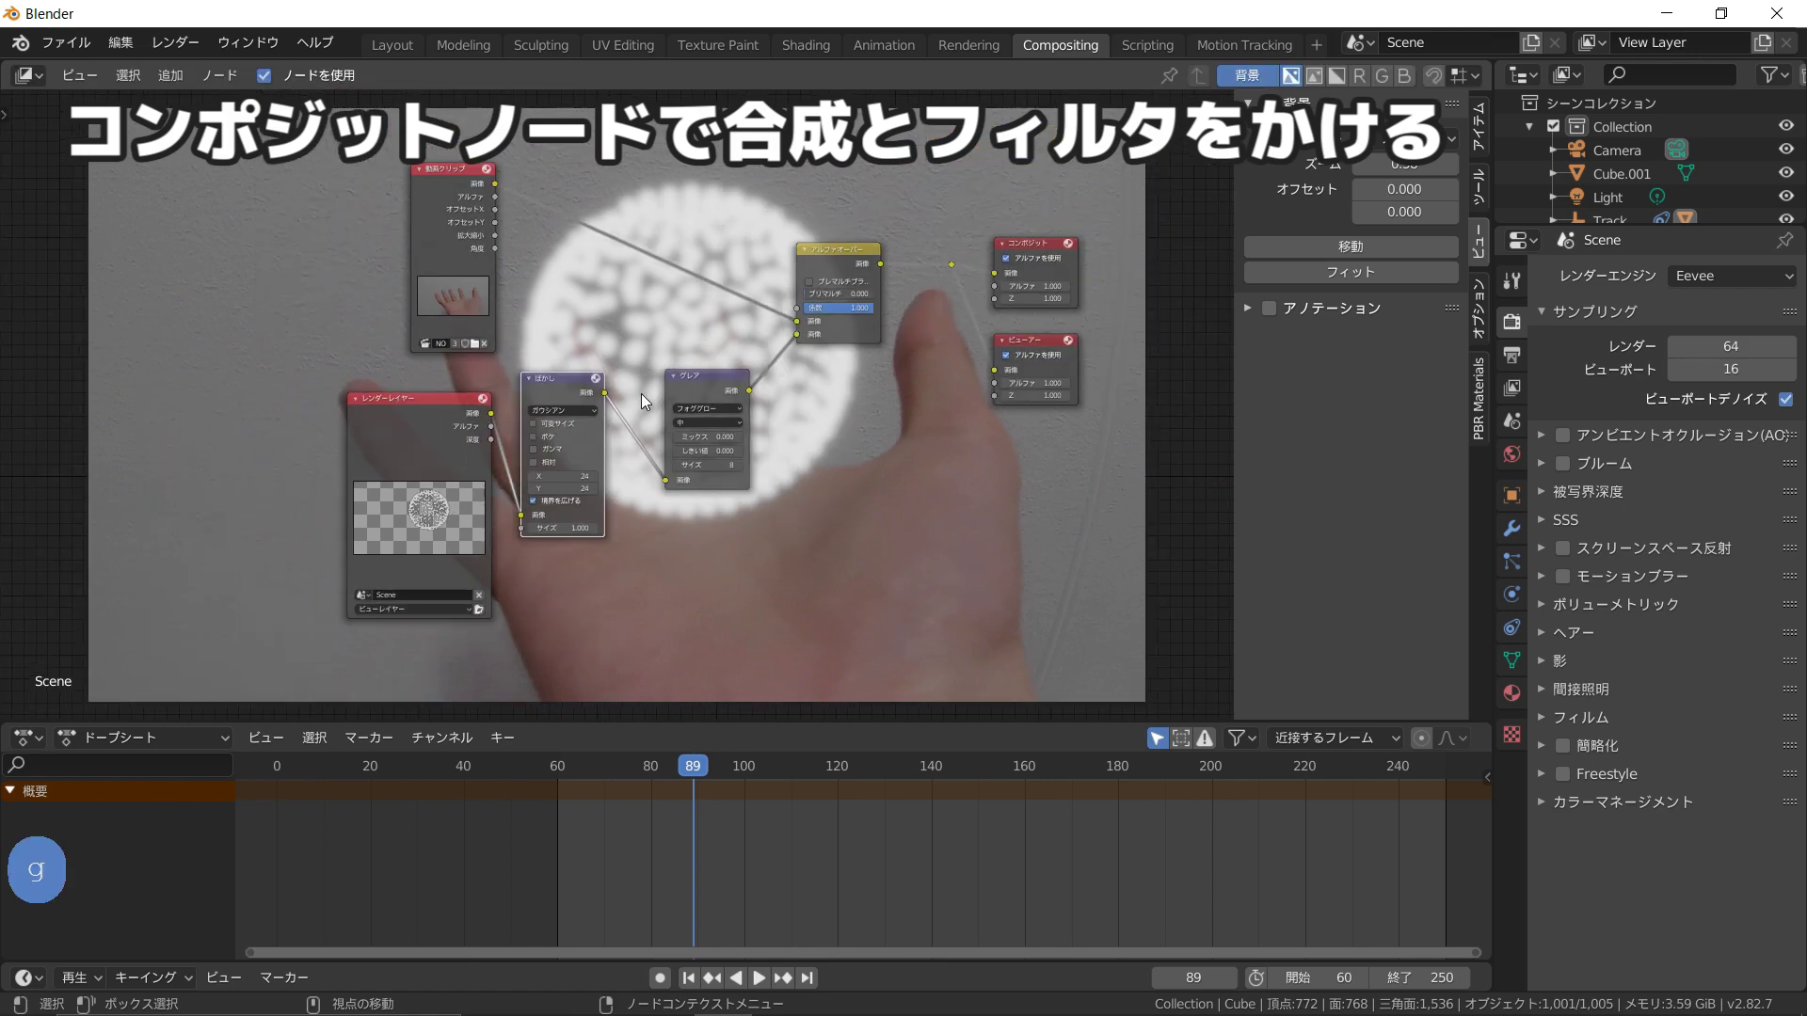
middle_click_drag(599, 418, 575, 448)
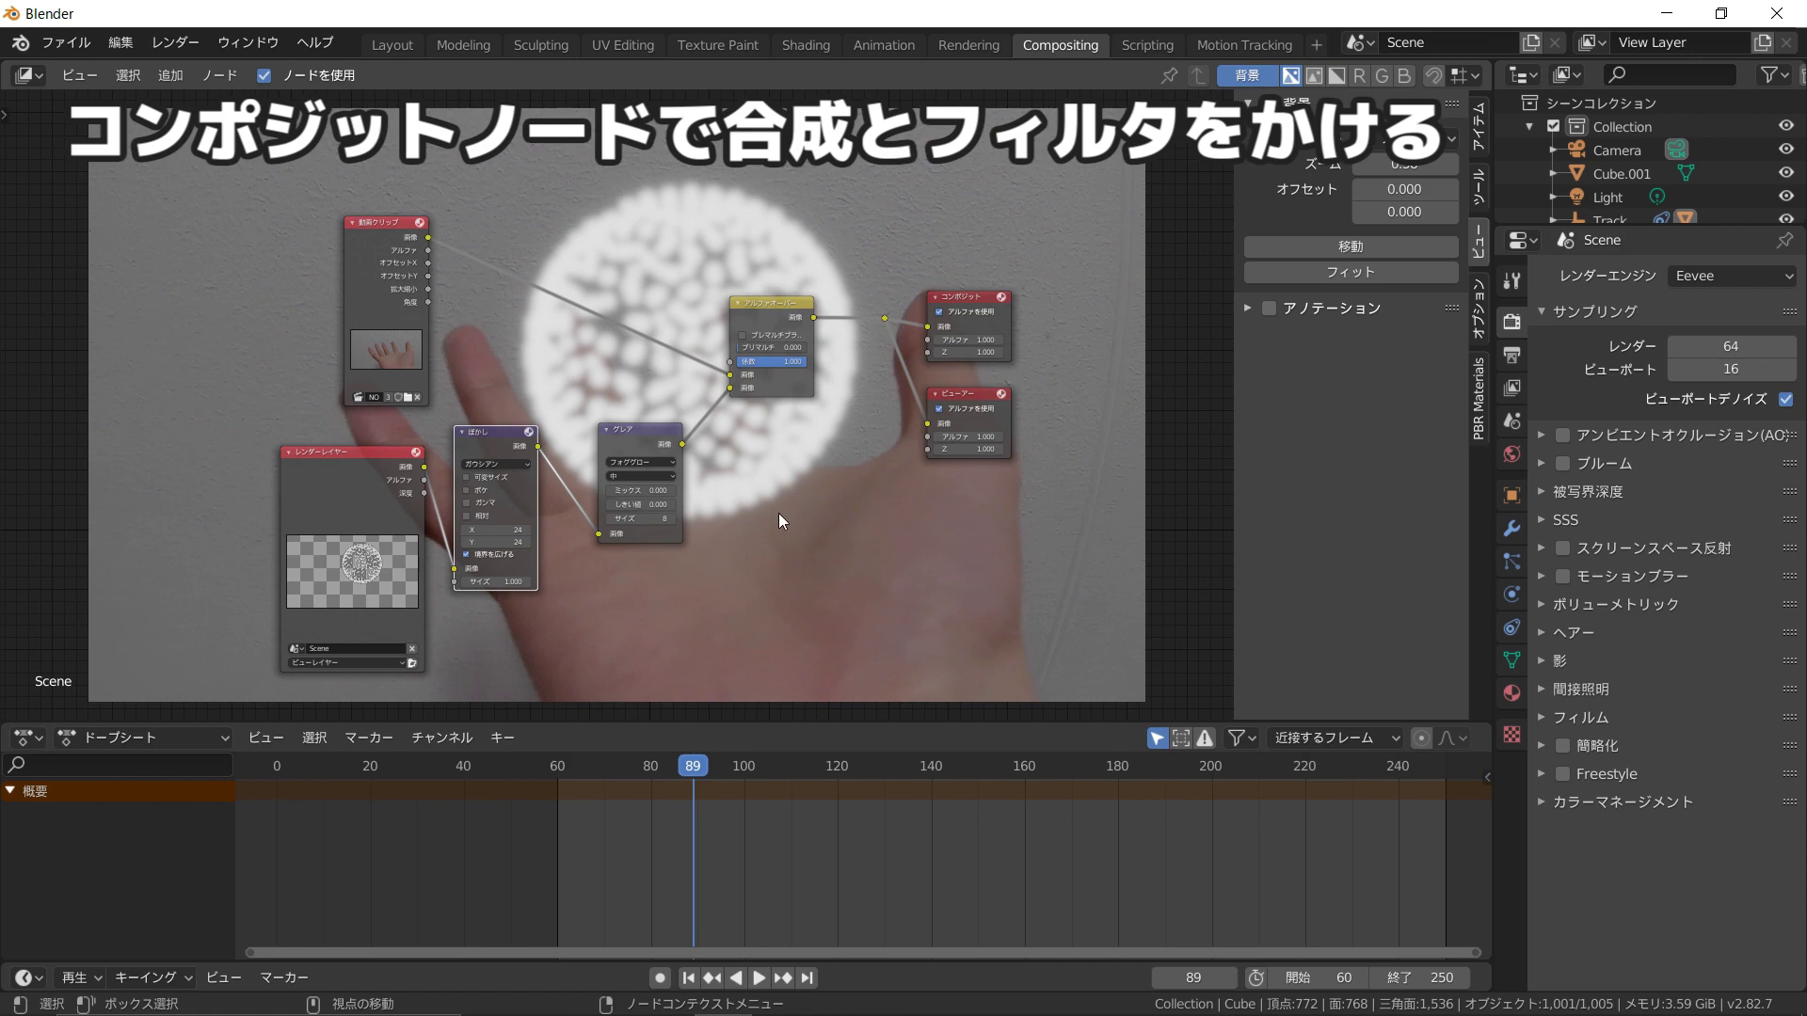
Step: Set the scene's output frame rate to 30 FPS
left_click(1509, 353)
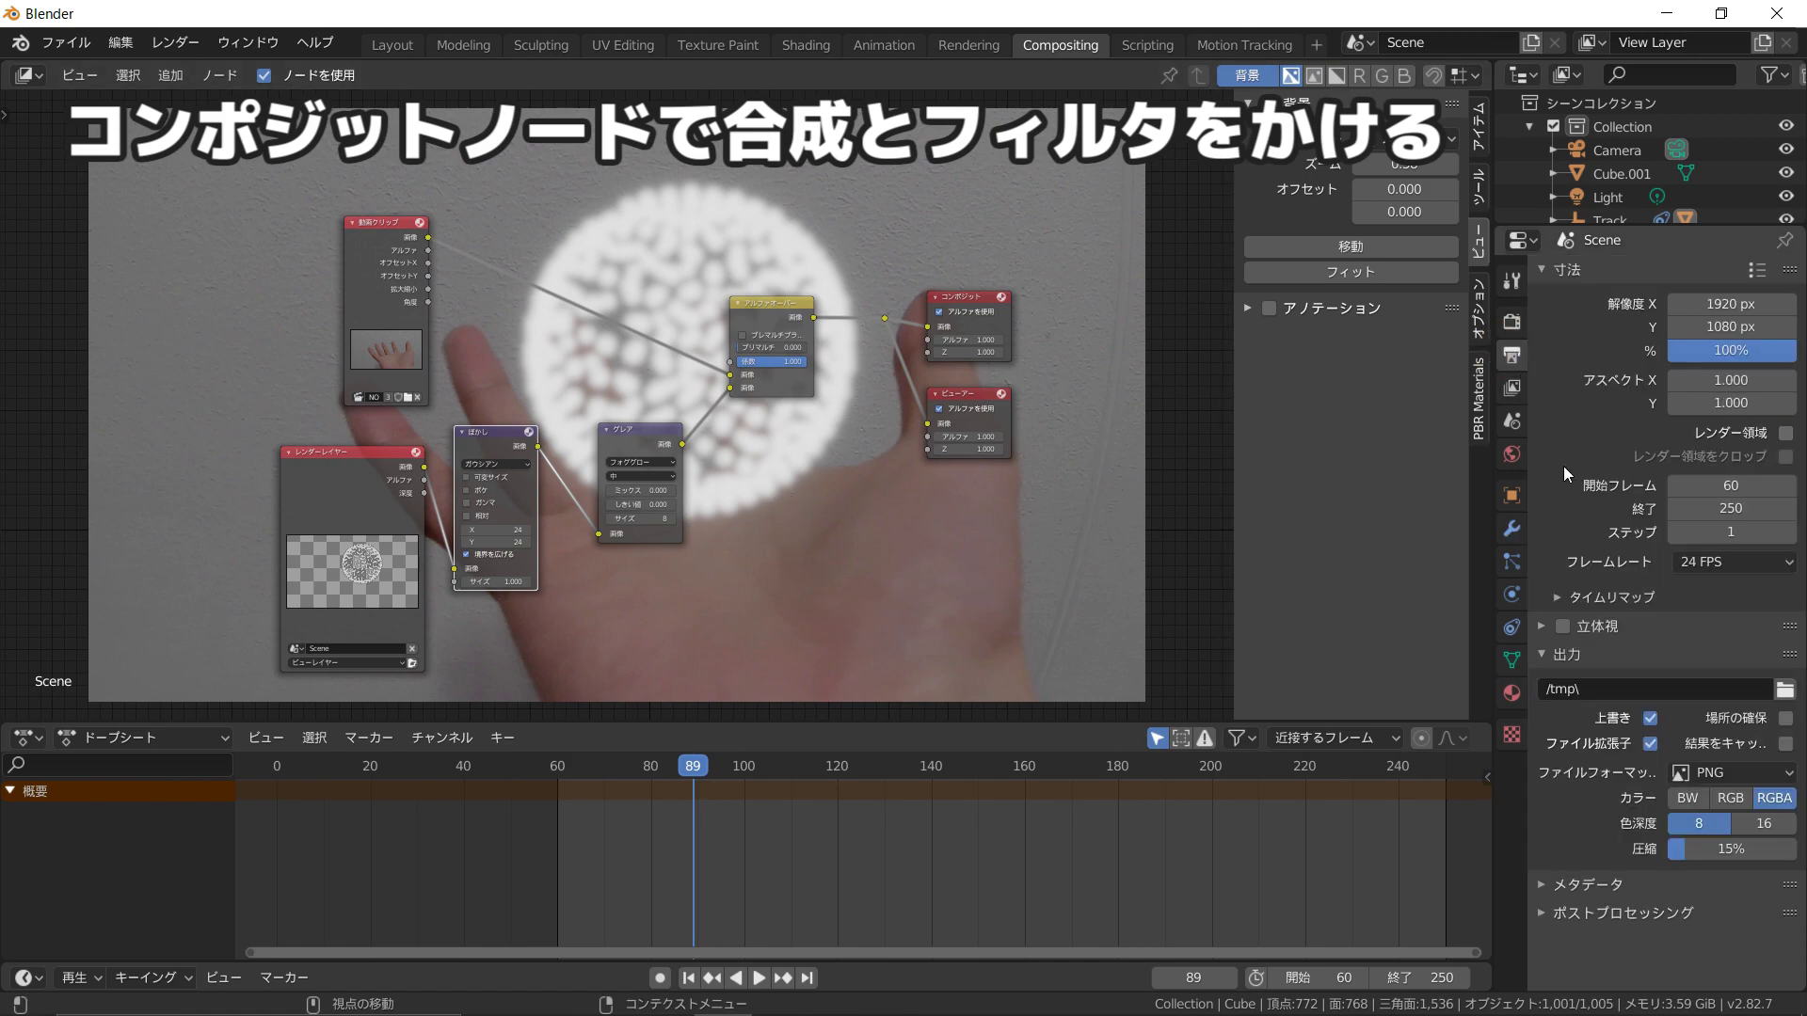
left_click(1718, 561)
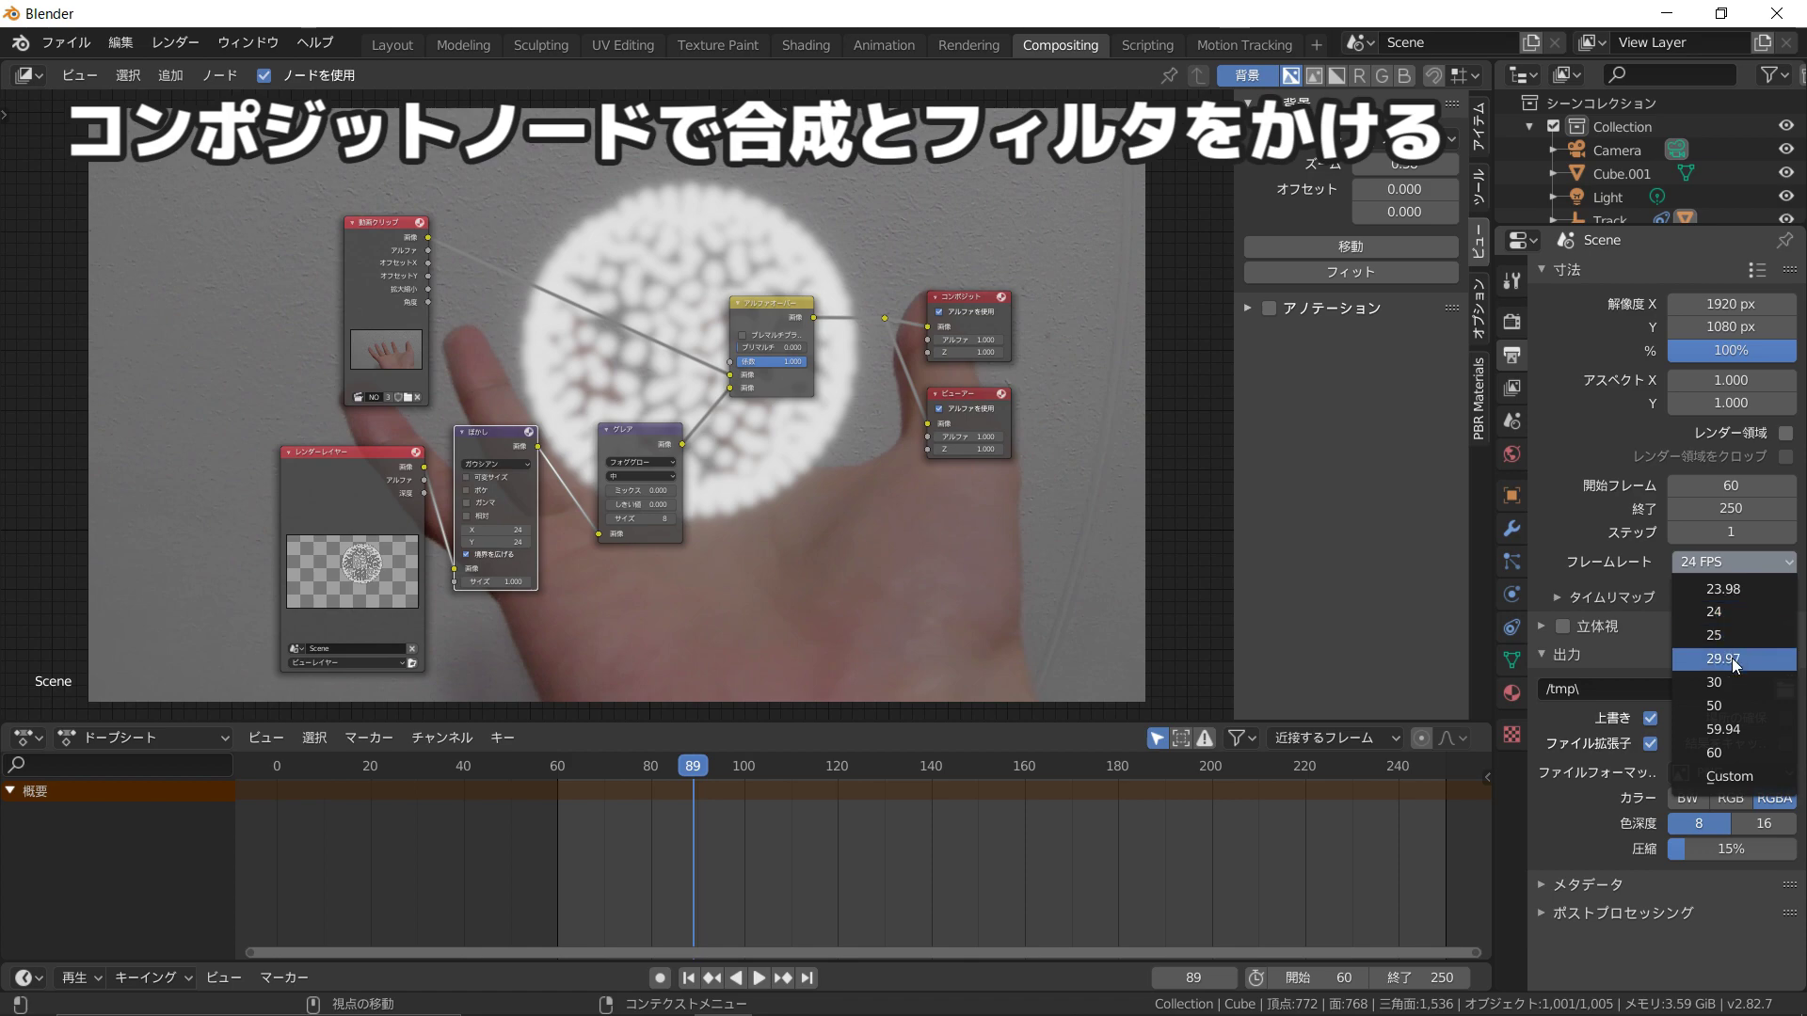
left_click(1732, 682)
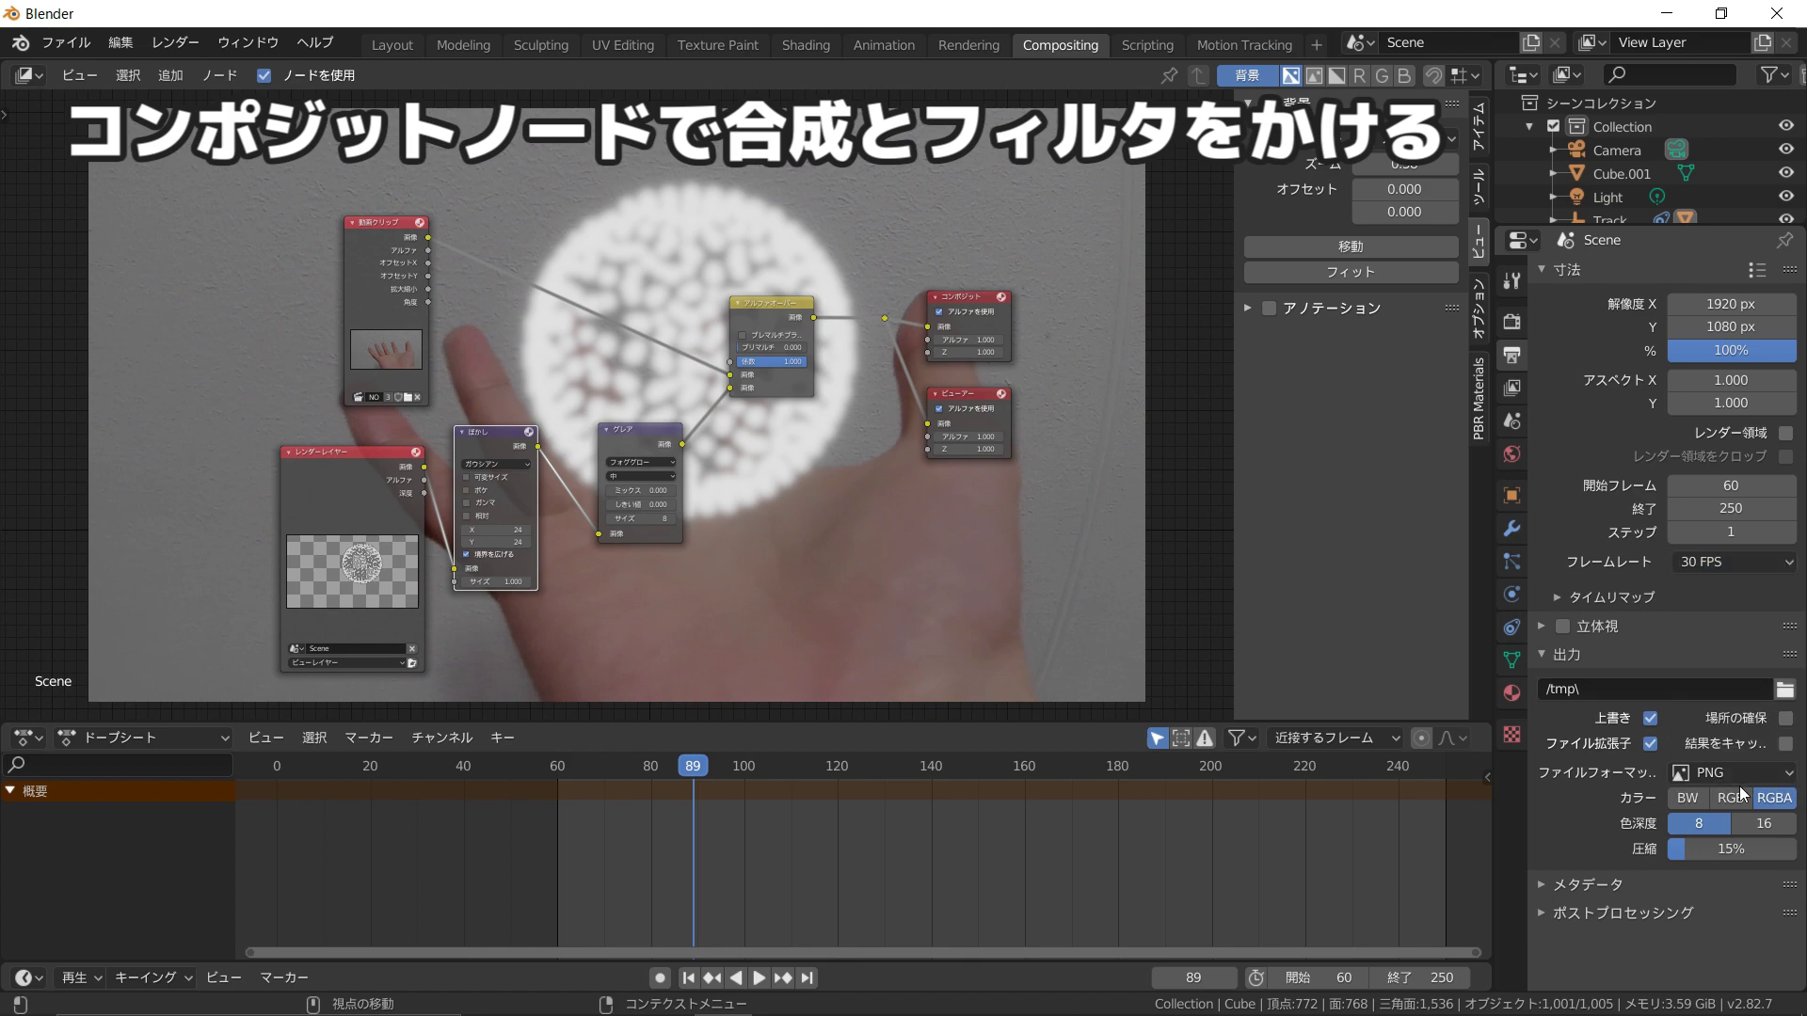
Step: Set the output file format to FFmpeg video with an MPEG-4 container
left_click(1732, 774)
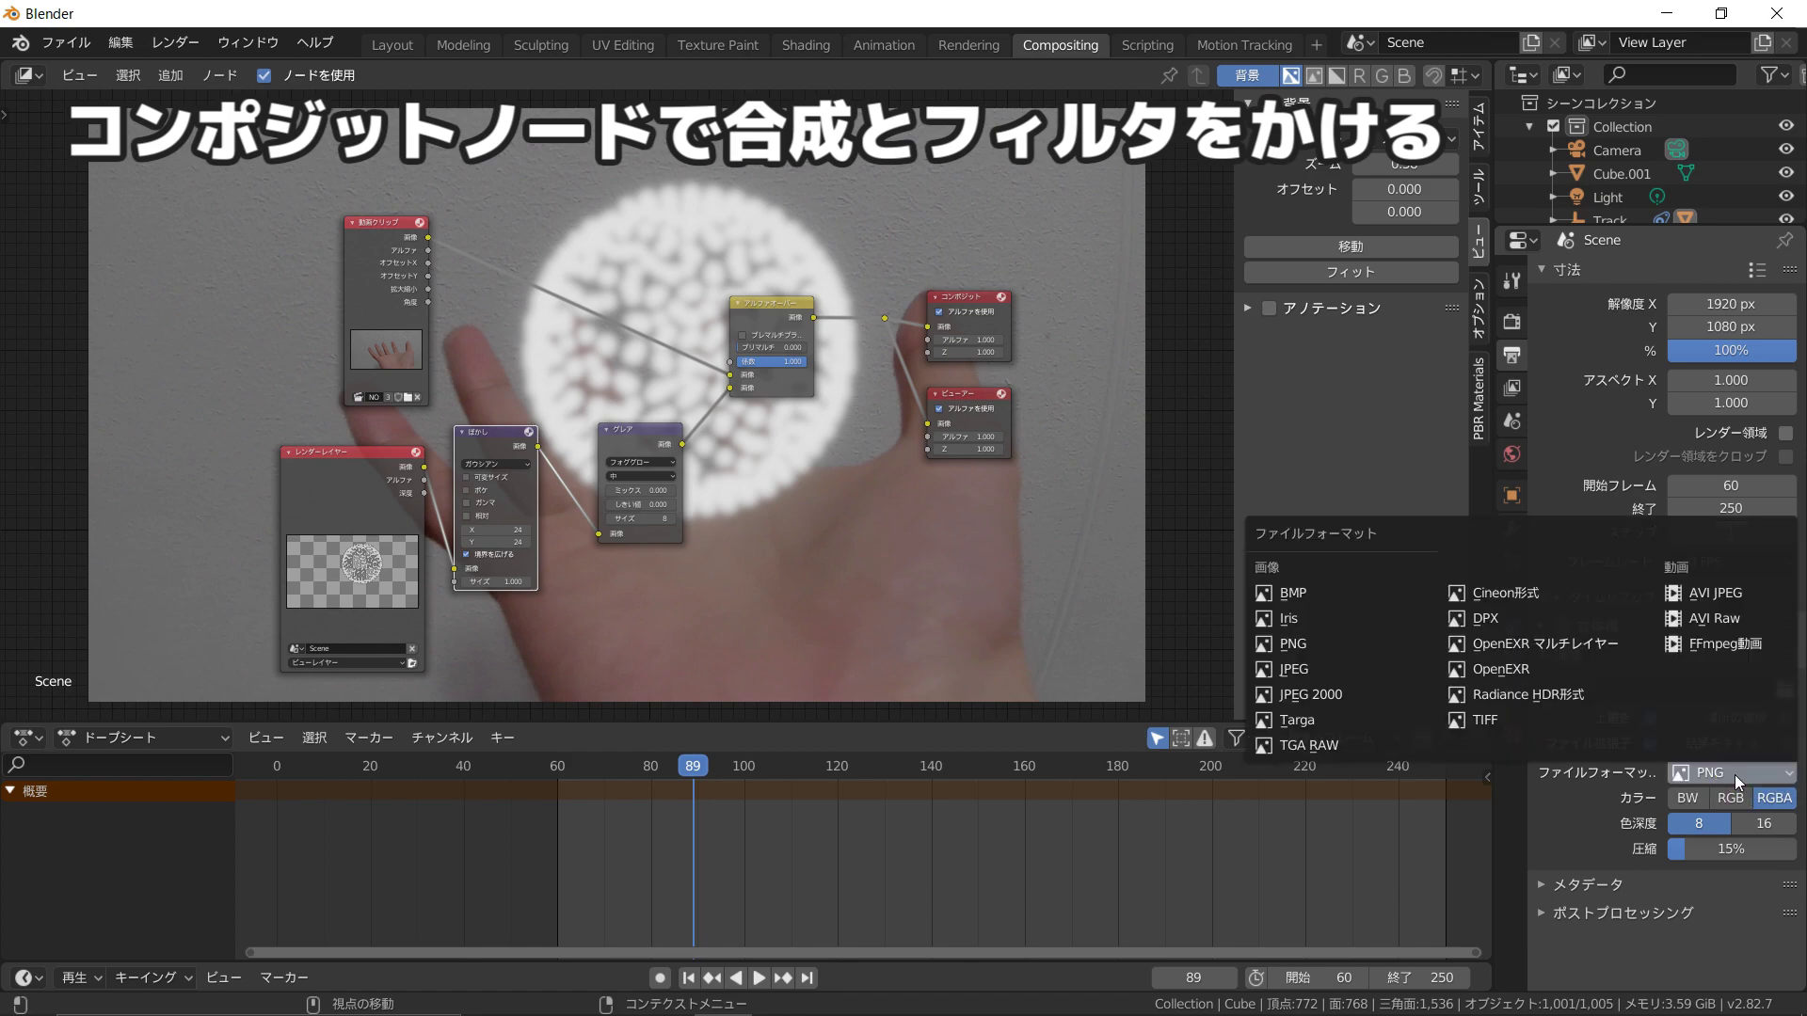
left_click(1725, 644)
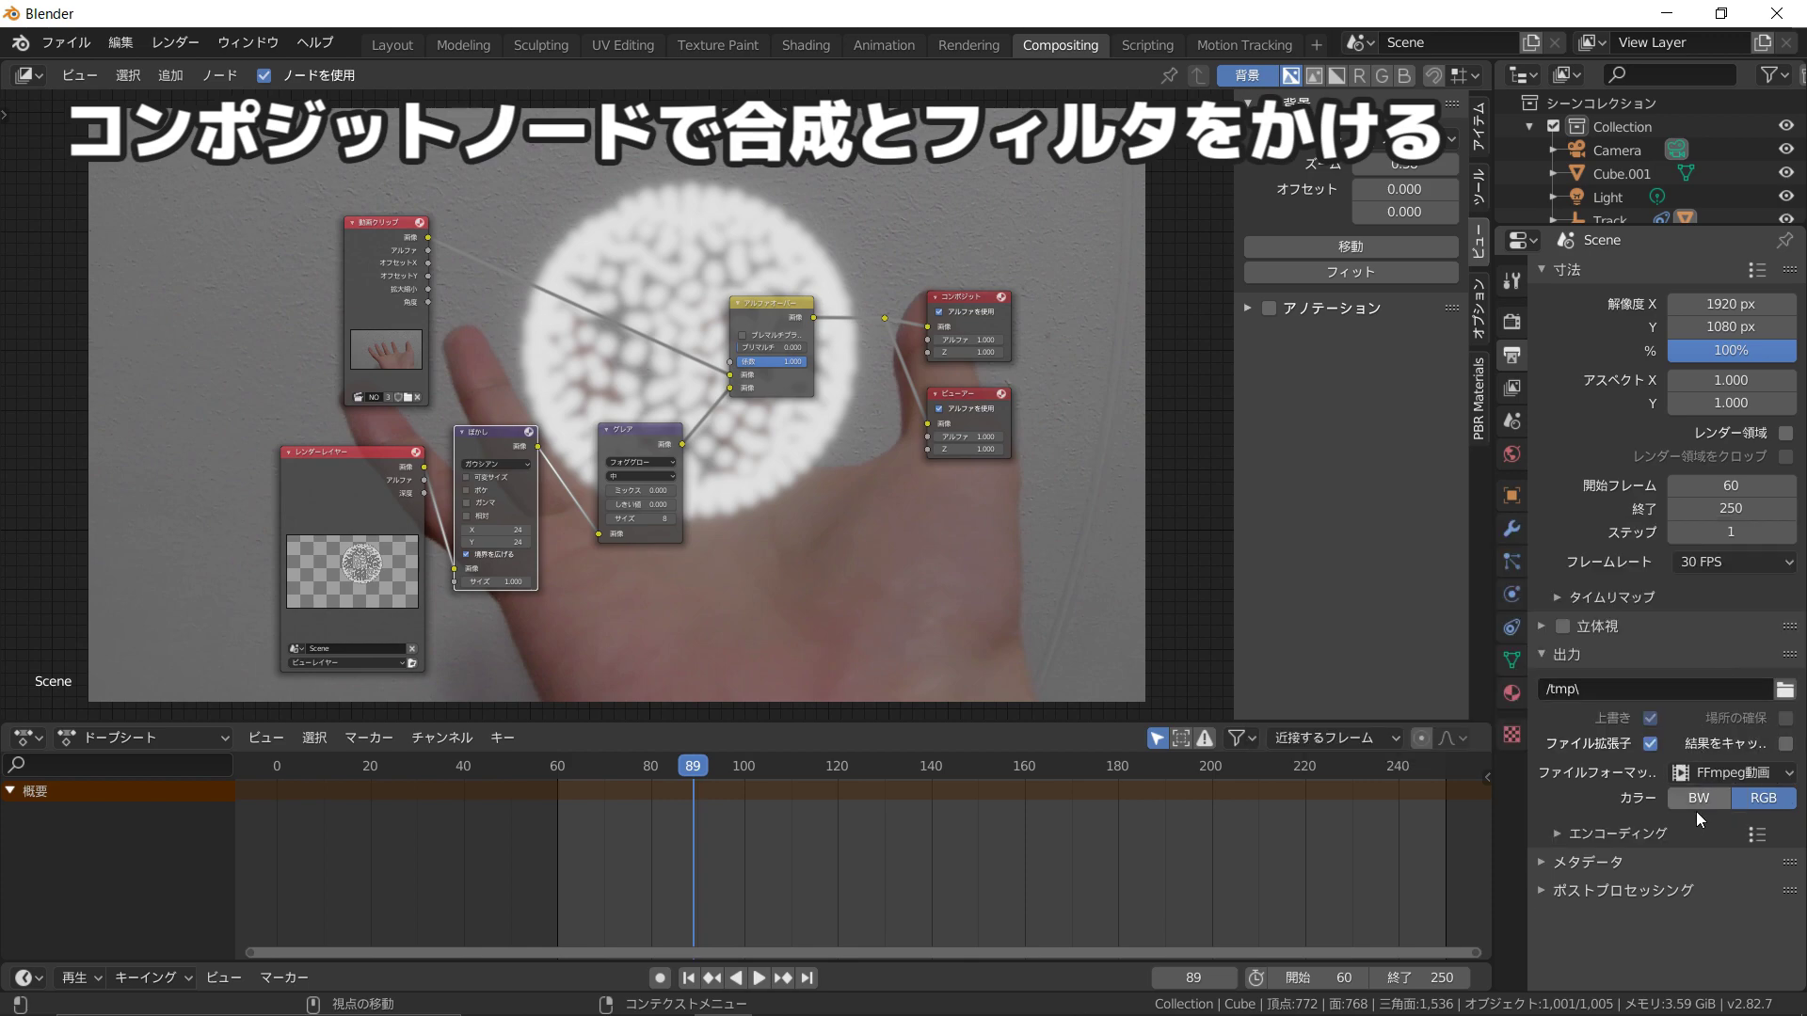
left_click(1646, 834)
left_click(1687, 868)
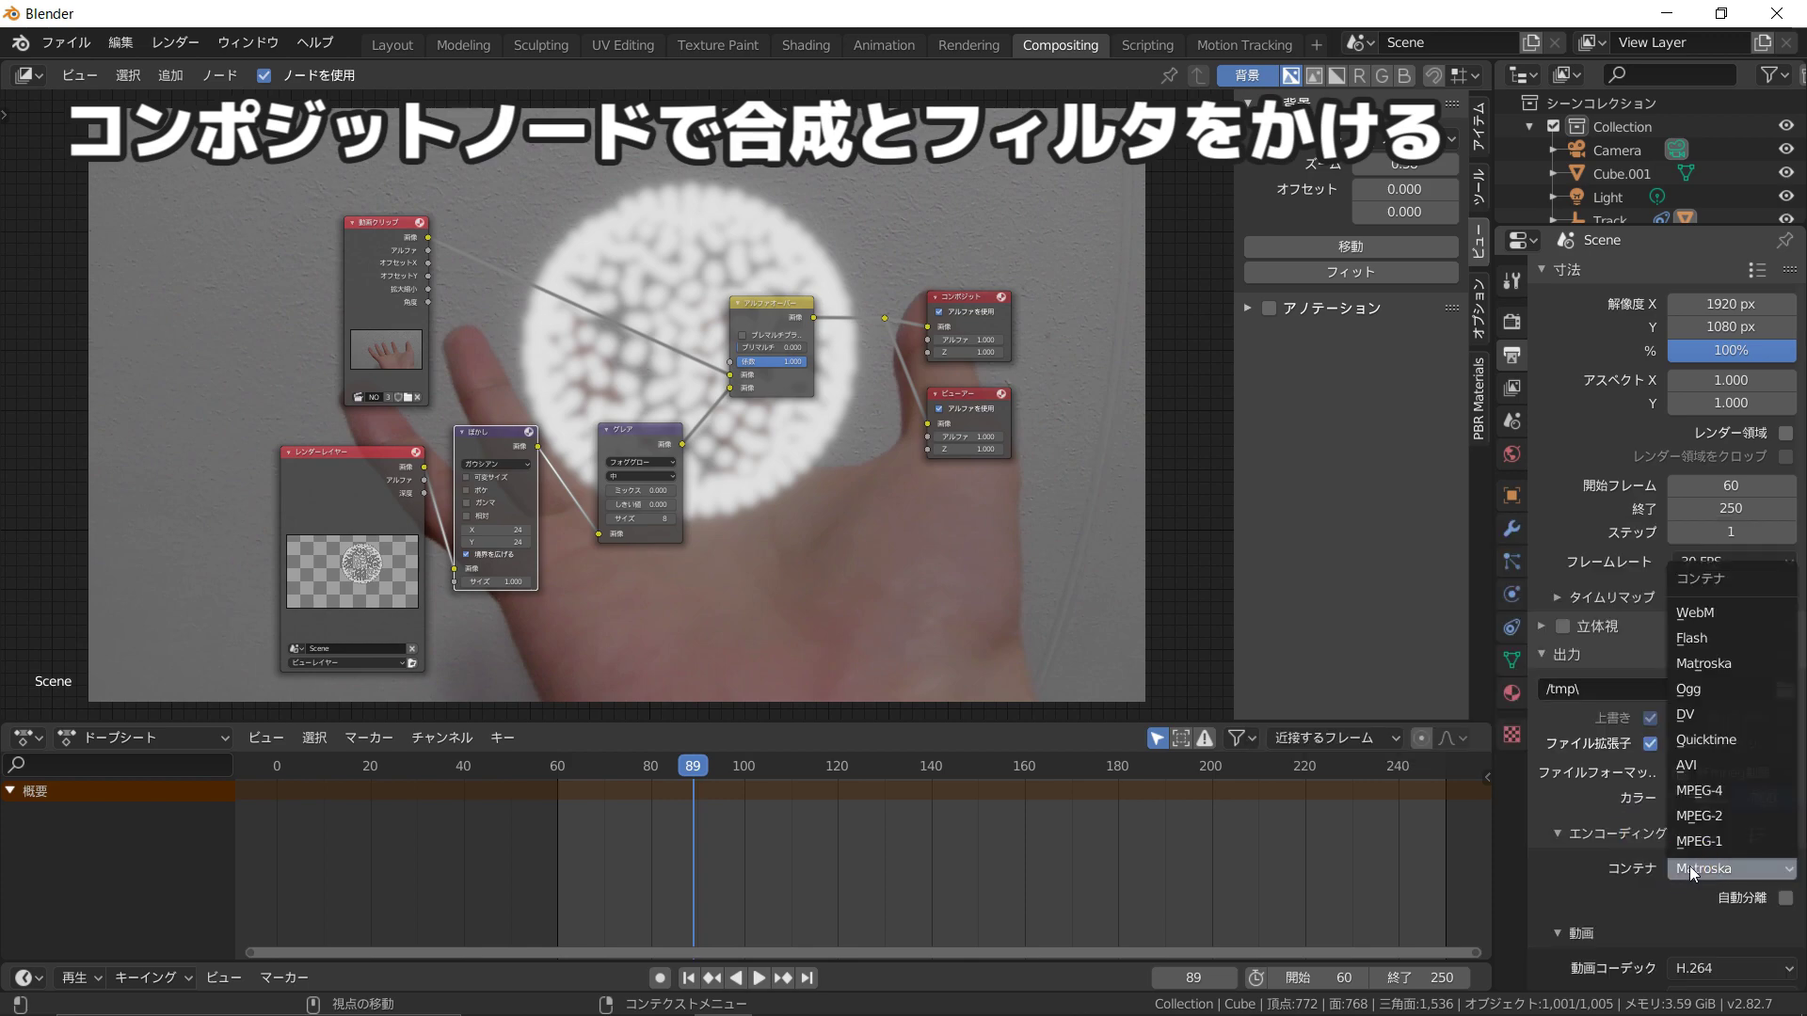
left_click(1707, 786)
scroll(1578, 868, "down", 5)
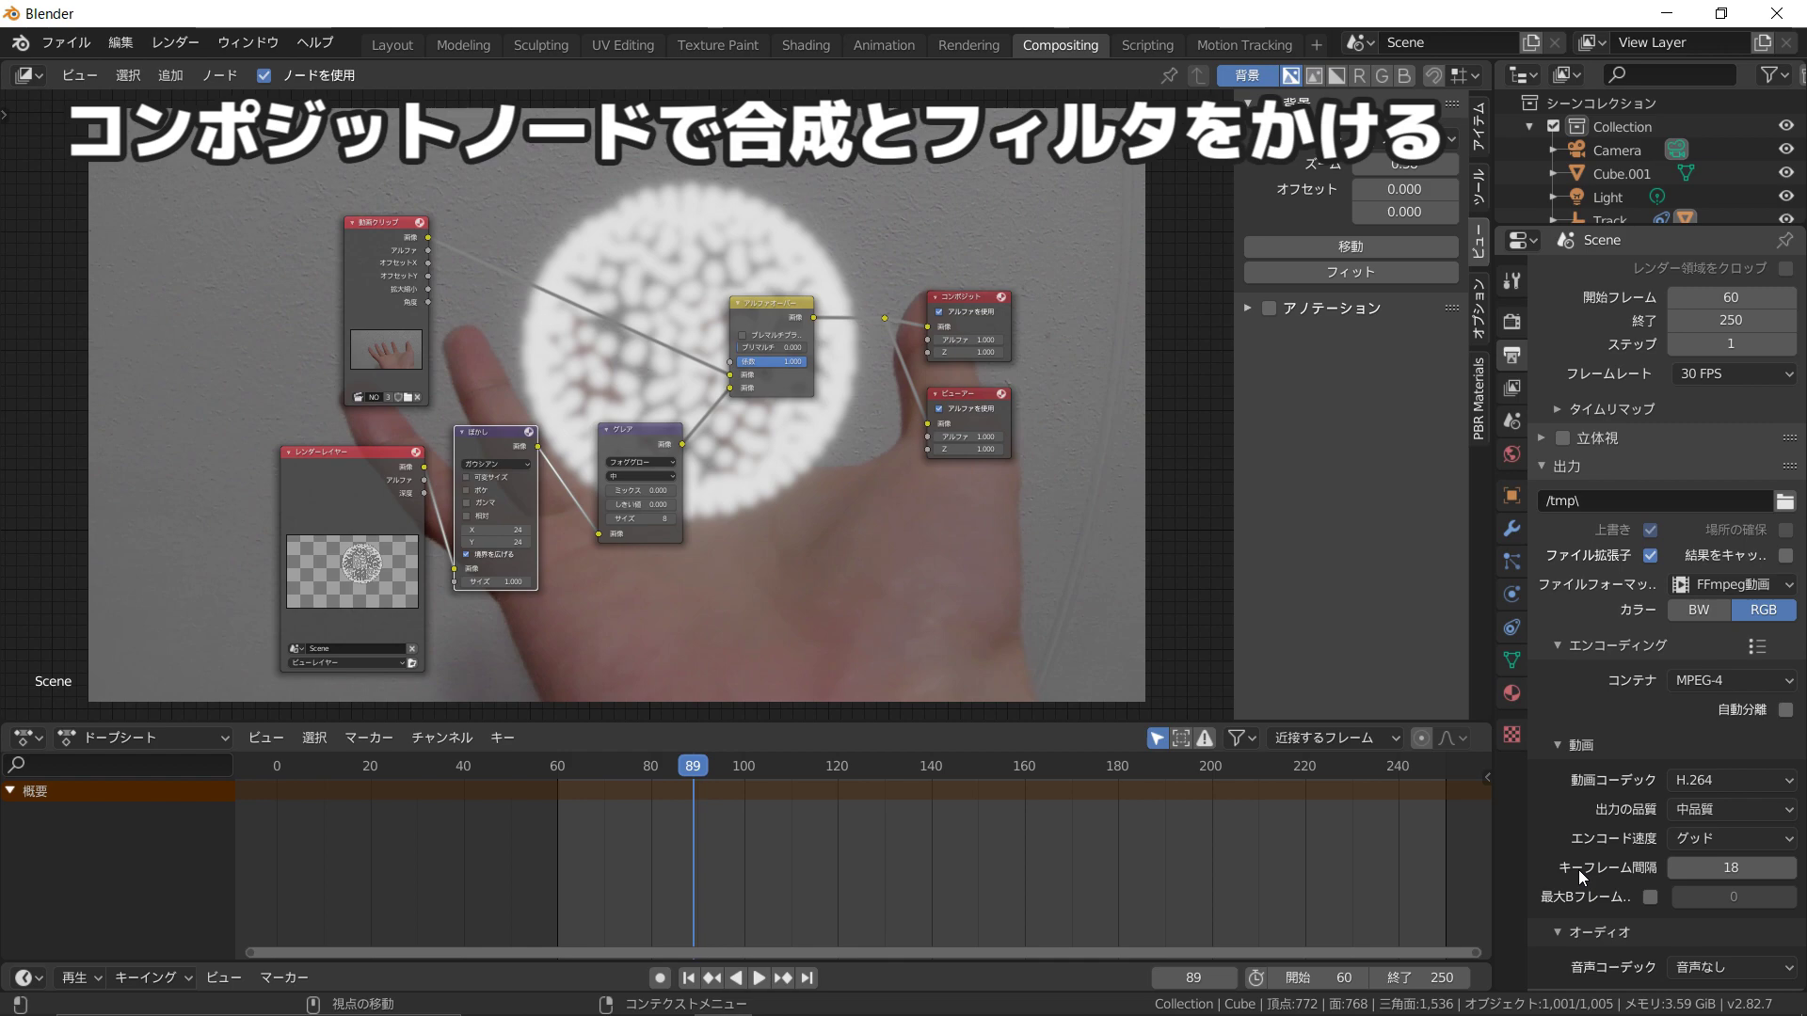
scroll(1572, 823, "down", 2)
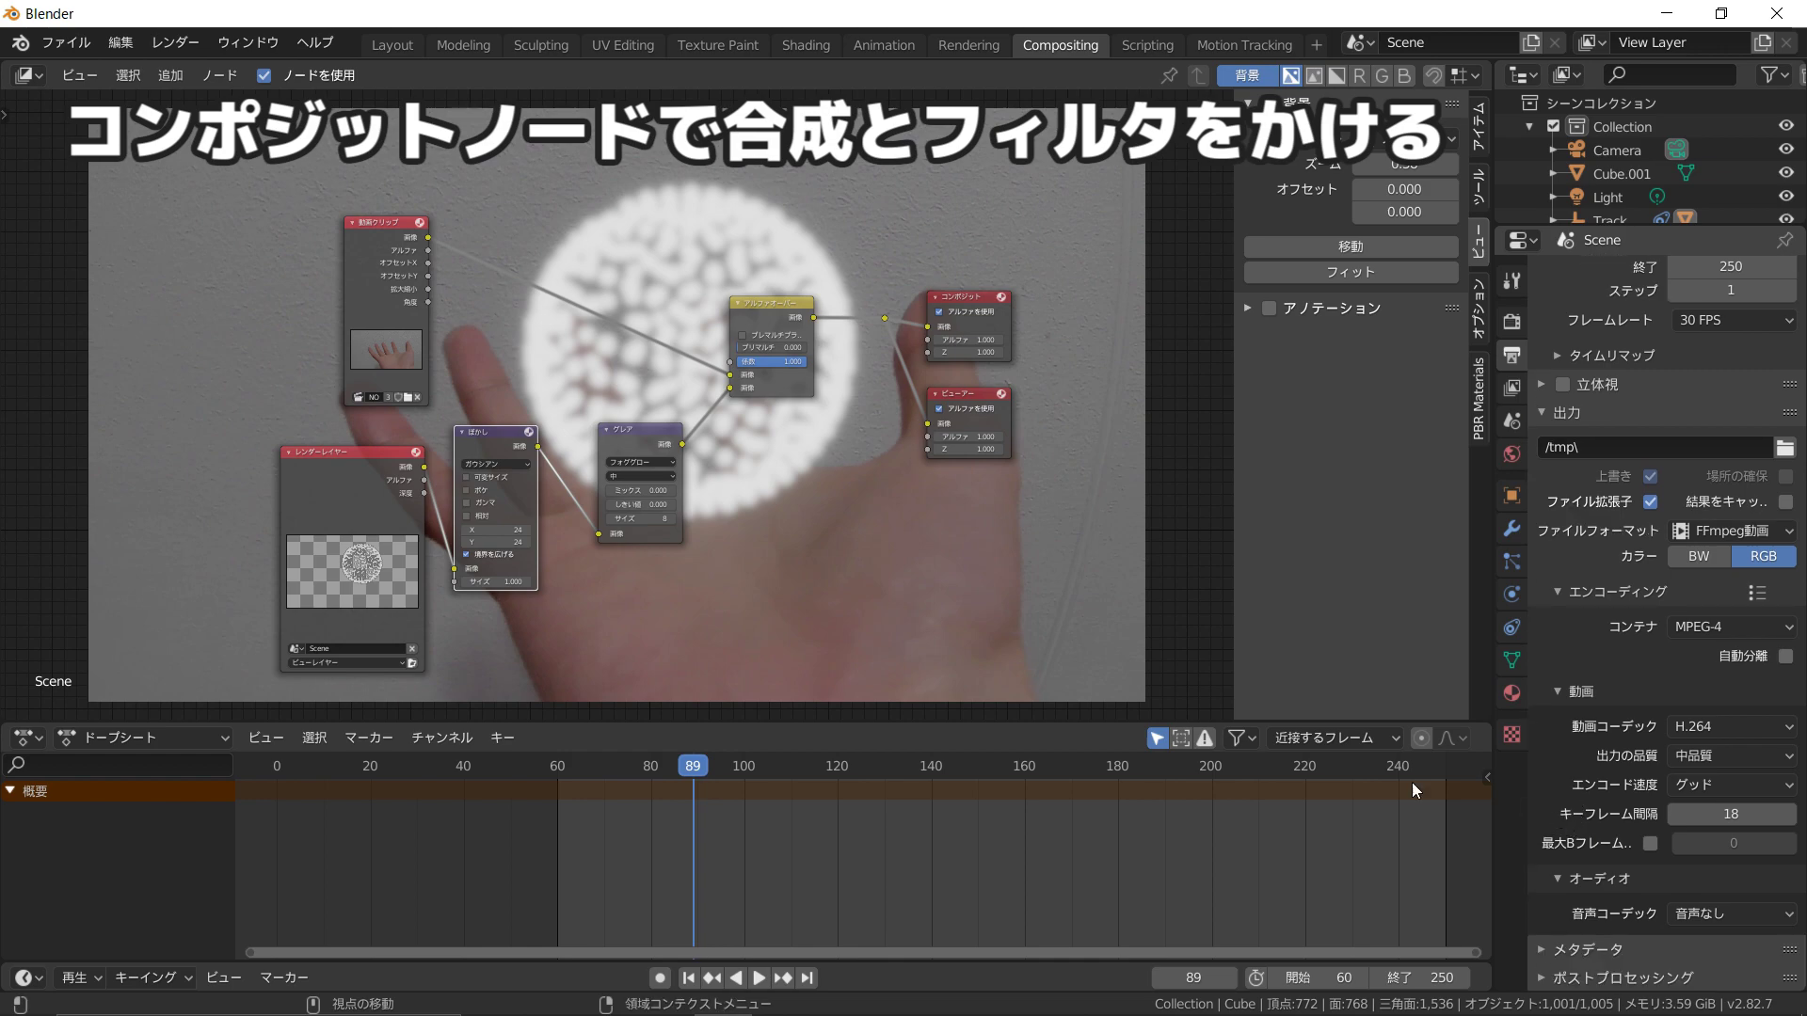
scroll(719, 535, "down", 1)
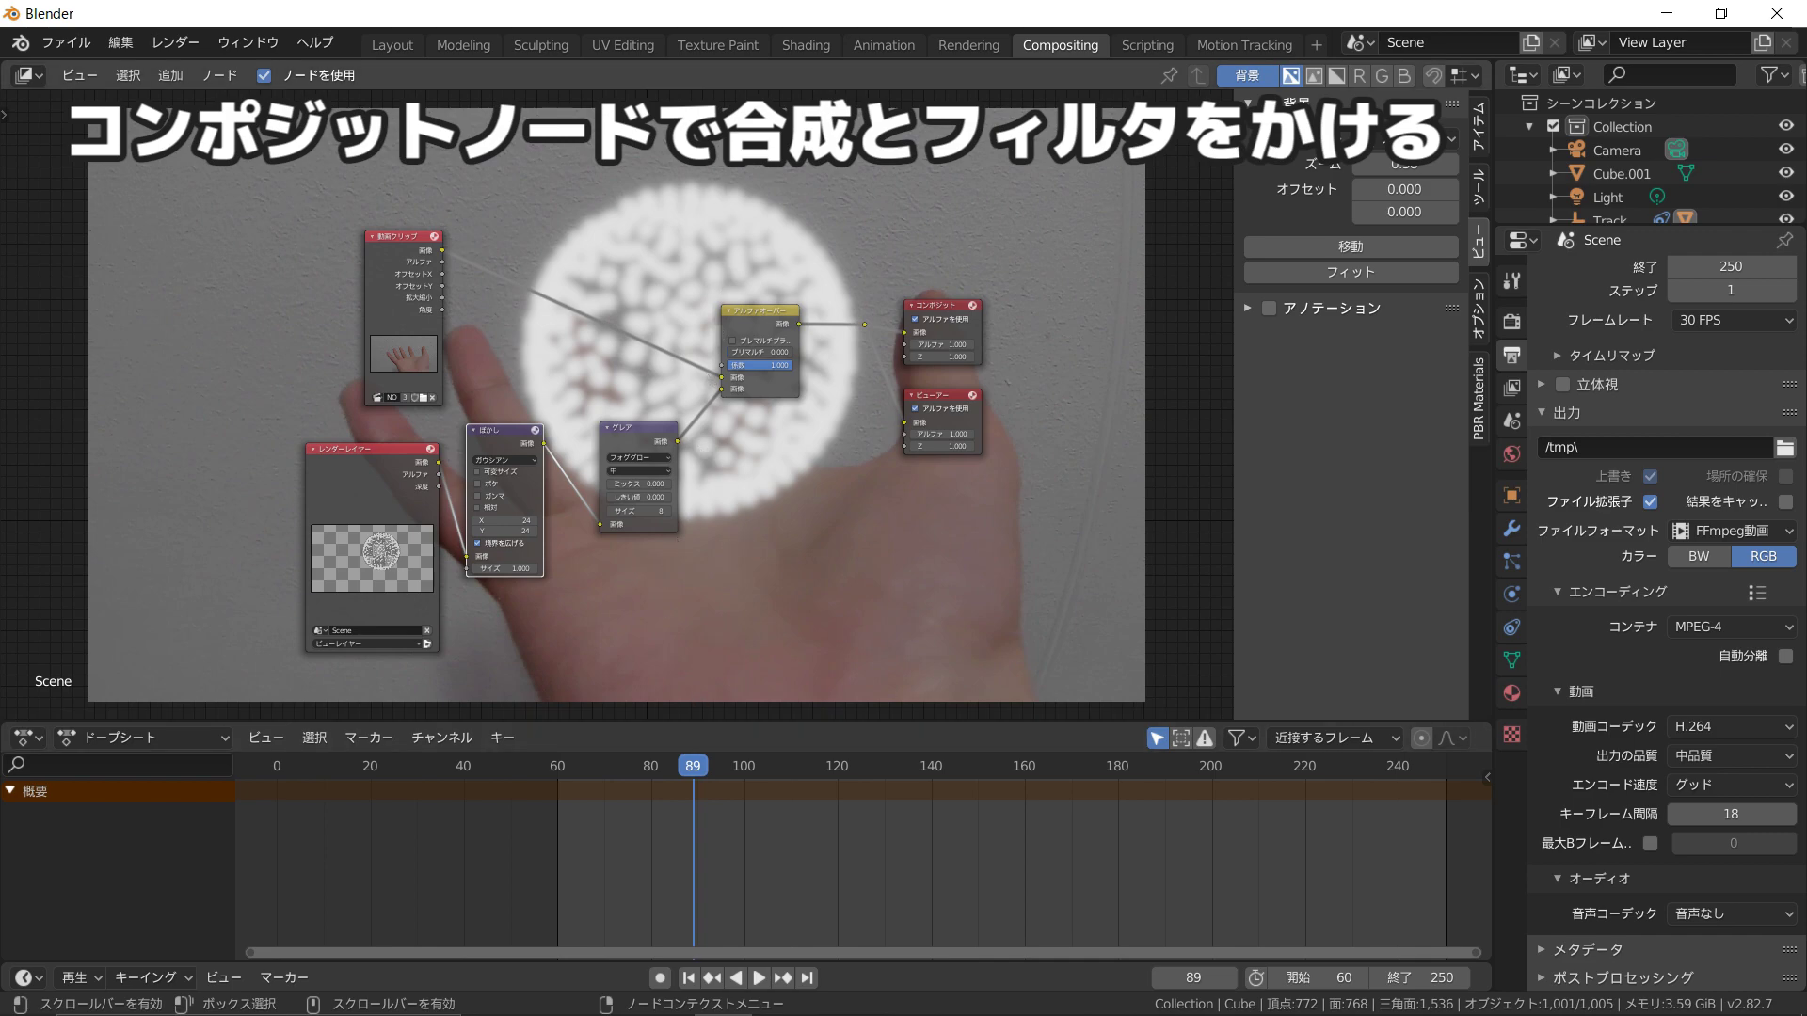
Step: In the Layout workspace, insert a rotation keyframe at 0° for the particle sphere on frame 60
left_click(388, 42)
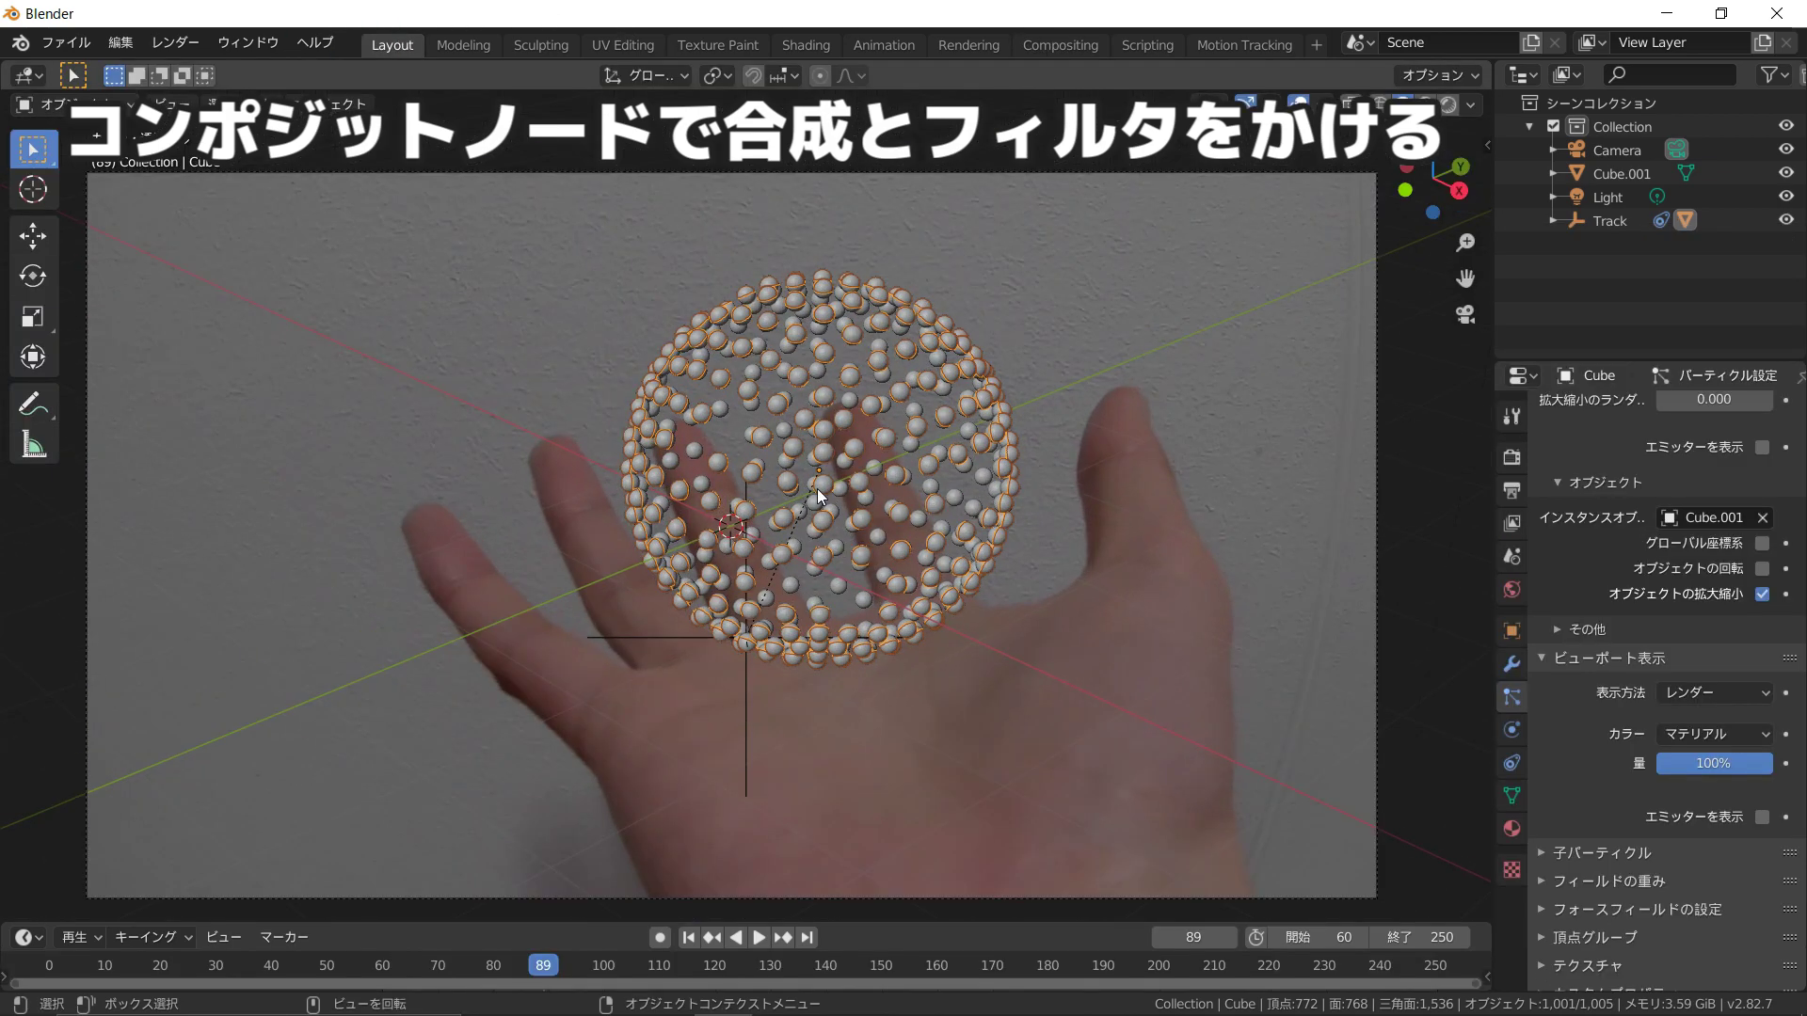
left_click_drag(101, 954, 382, 966)
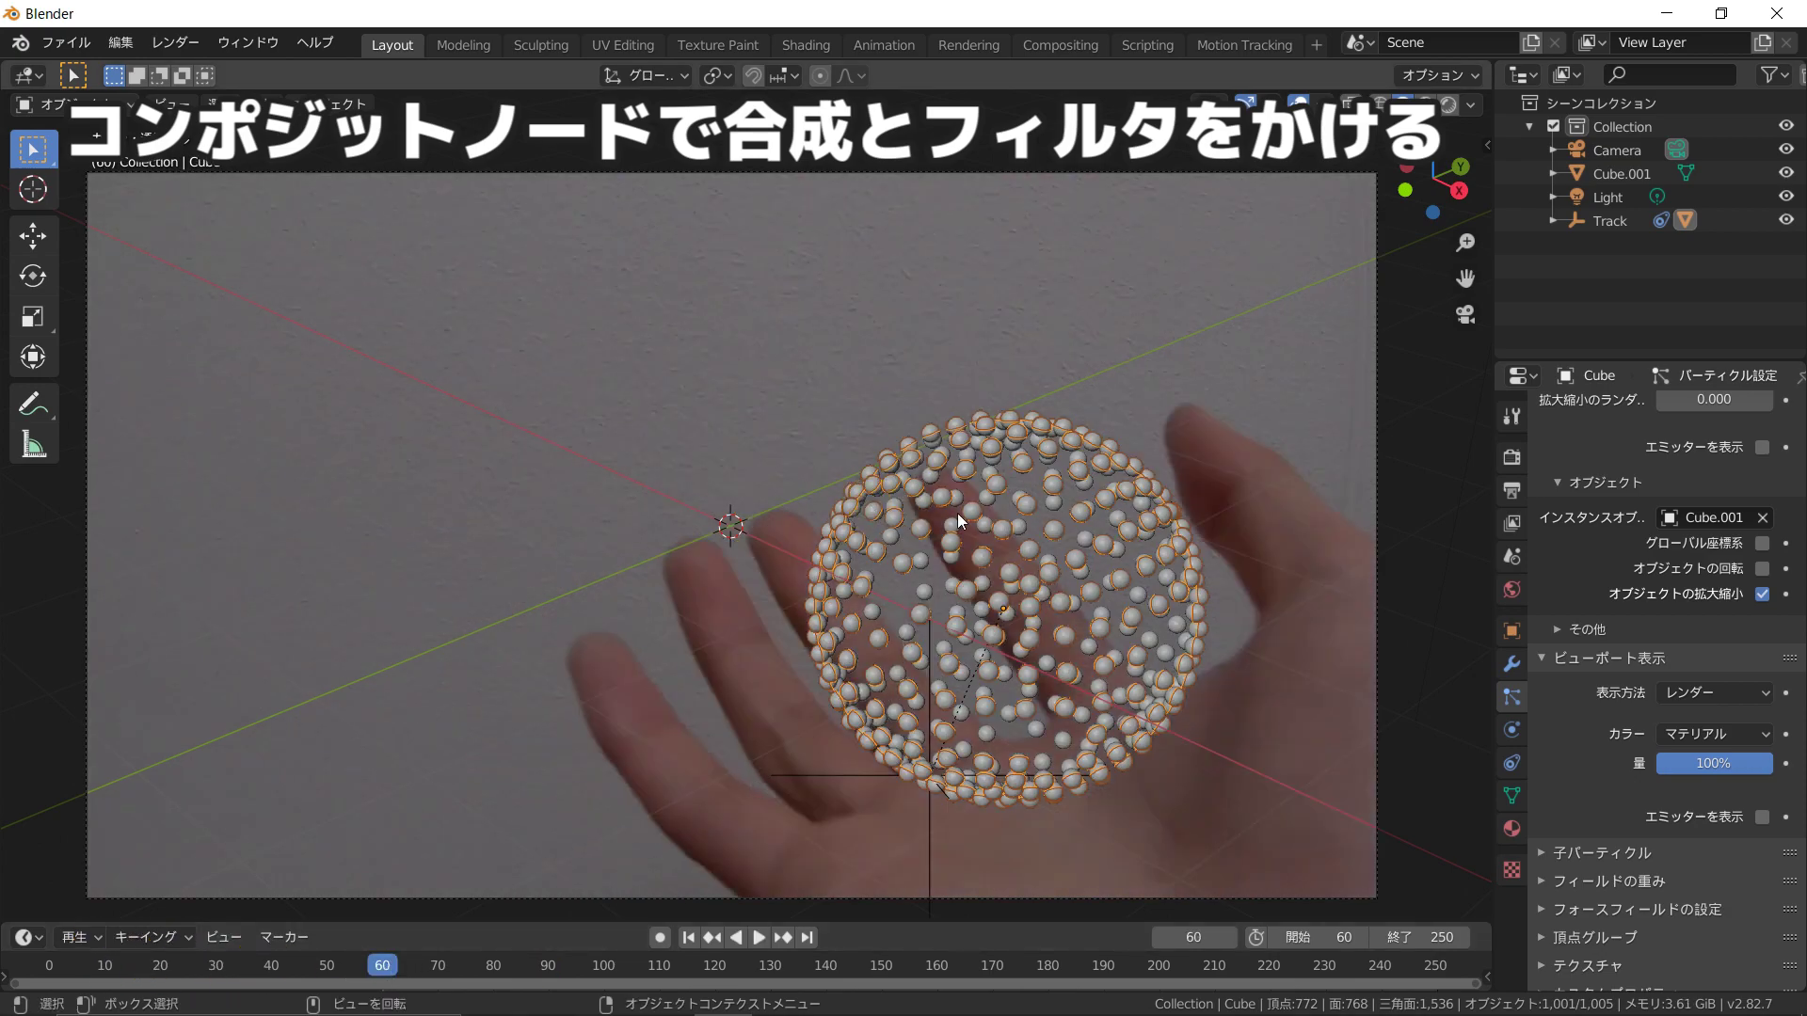
key("n")
left_click(1355, 288)
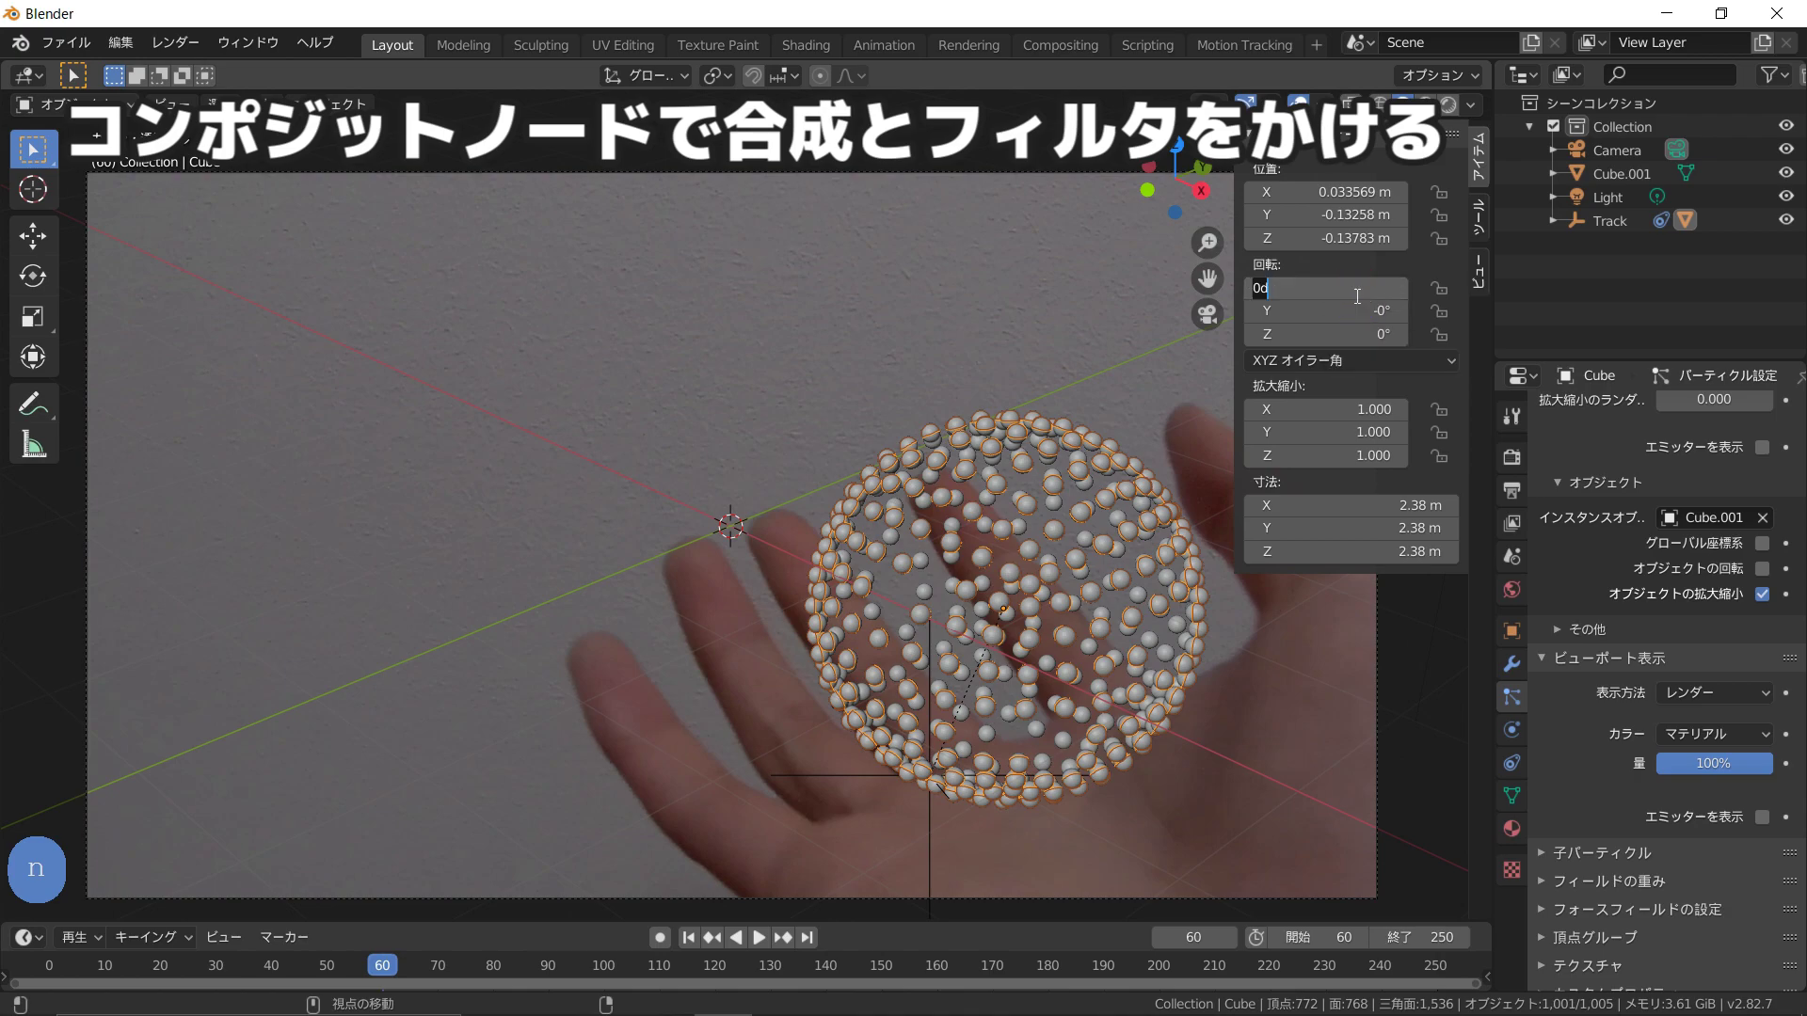
right_click(865, 6)
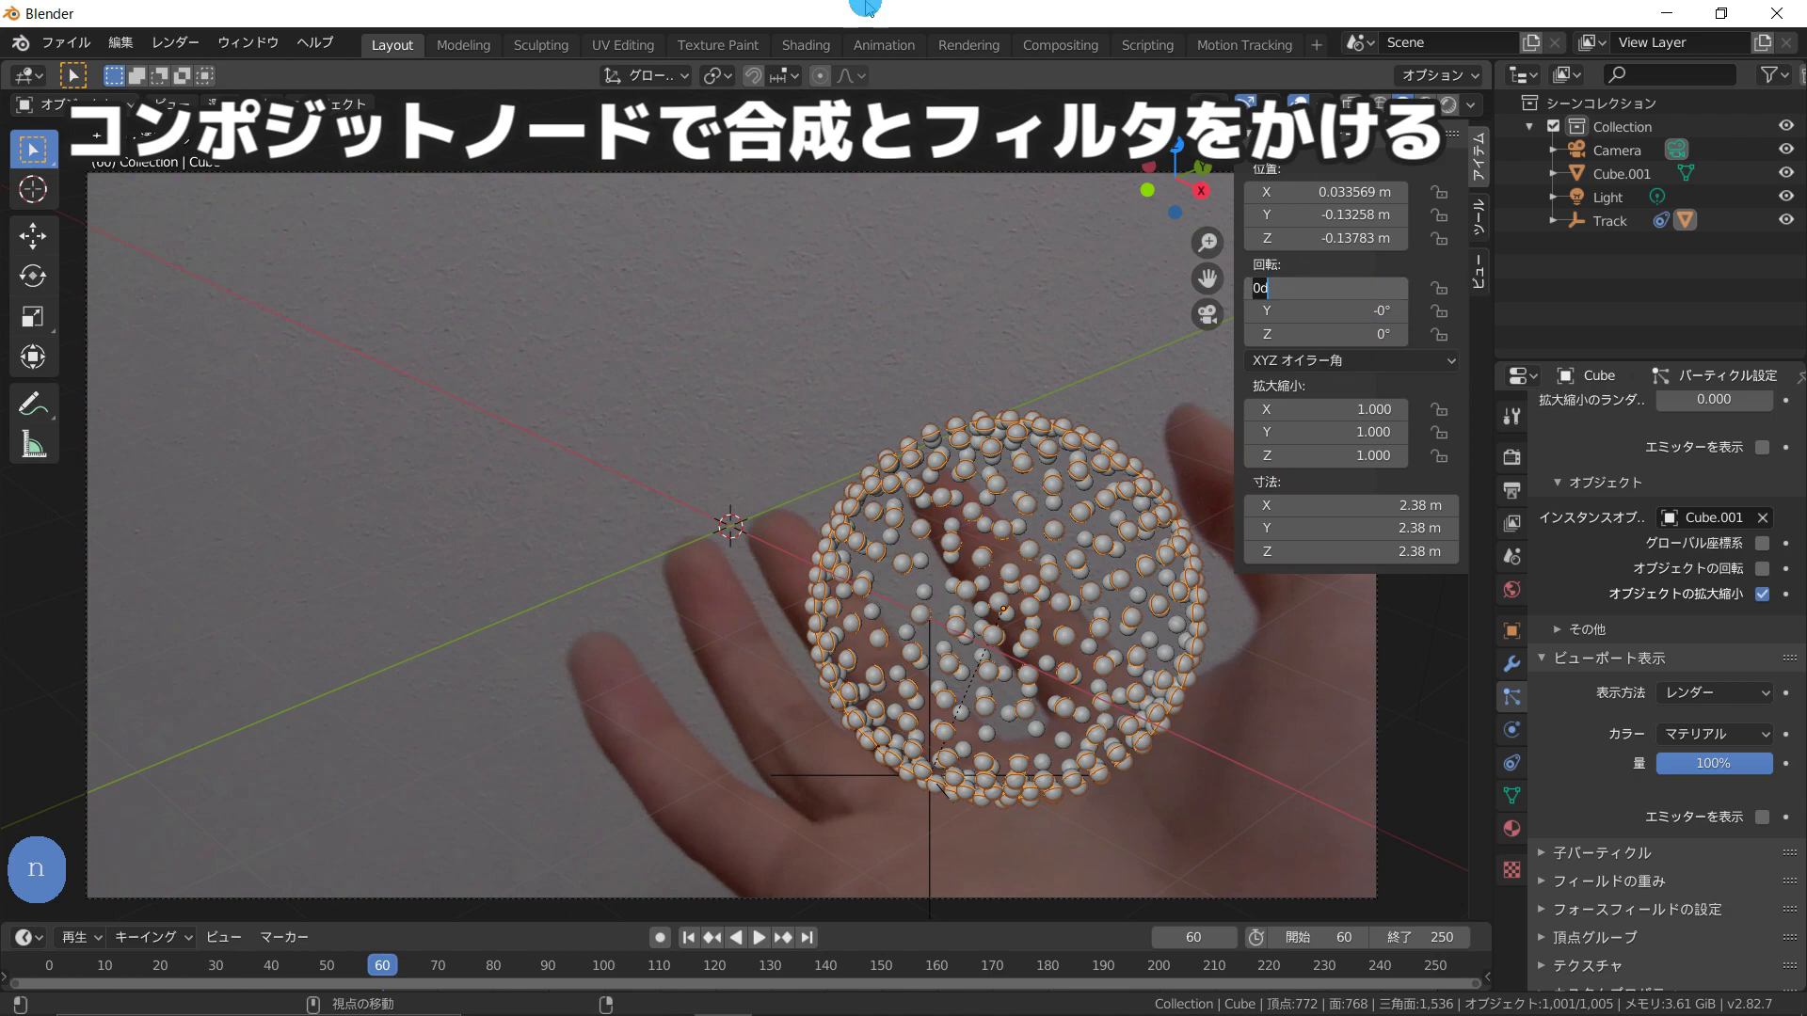
left_click(1353, 265)
key("i")
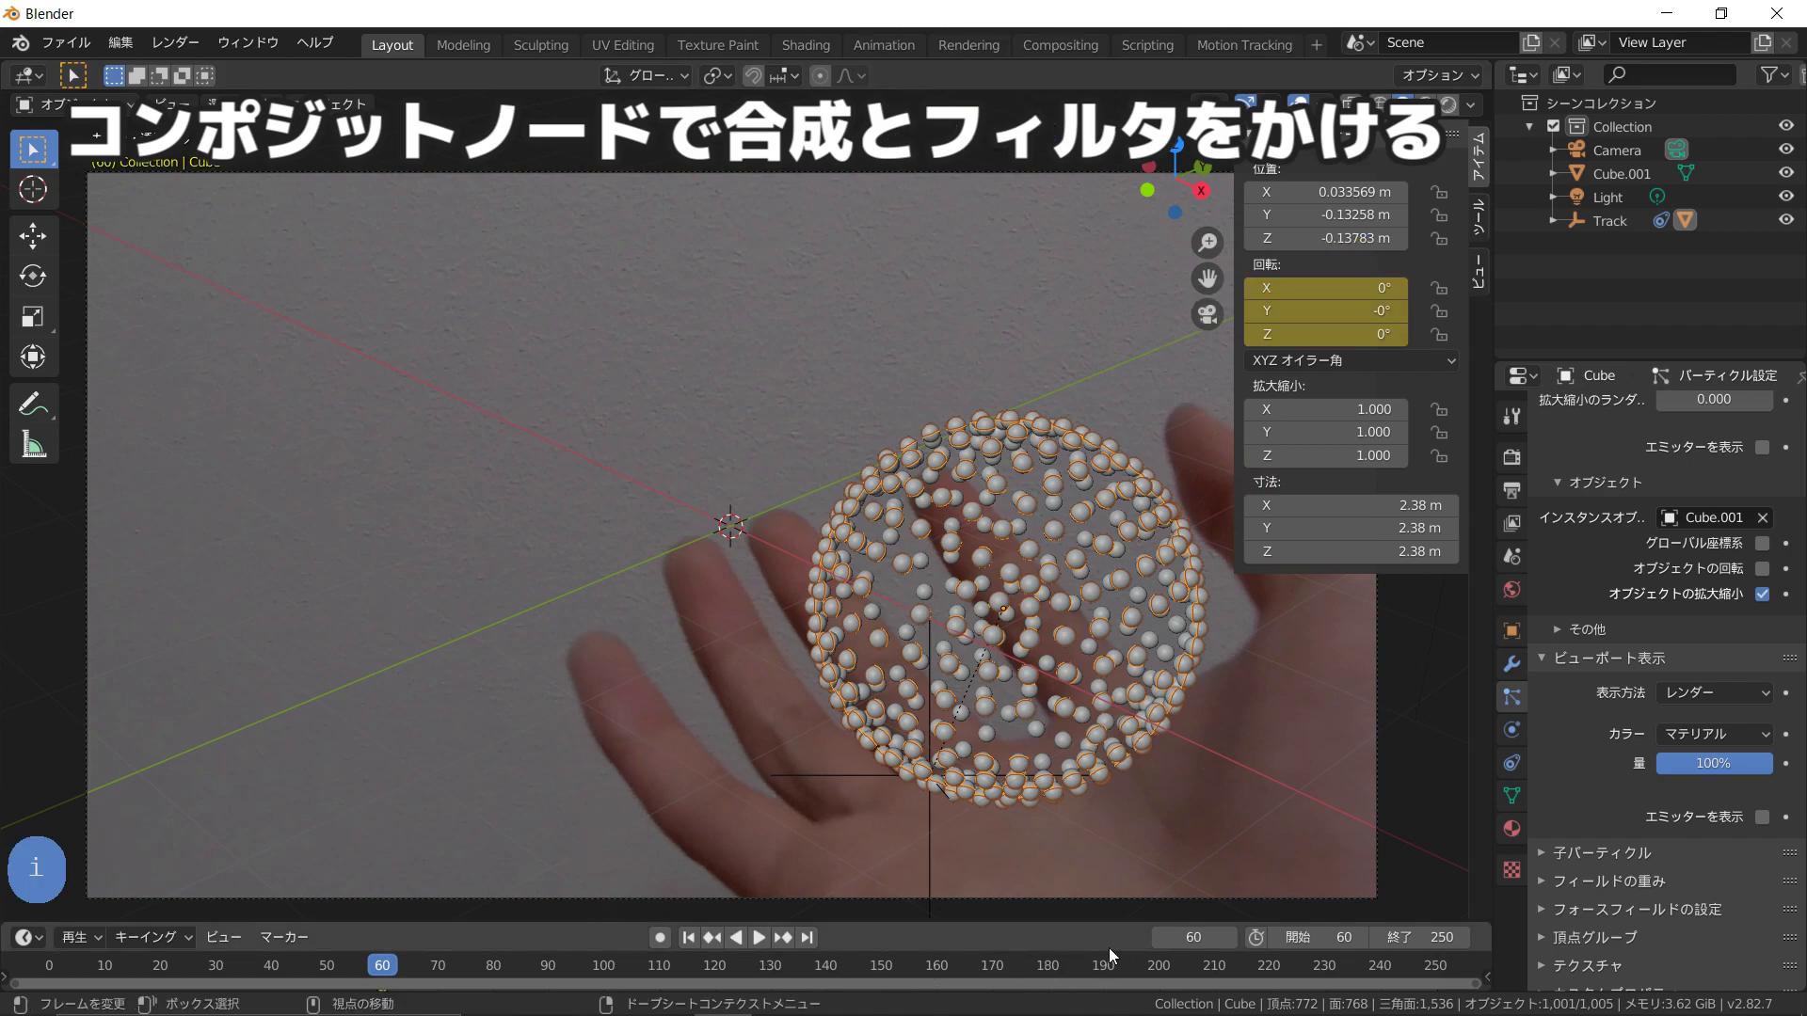
Step: On frame 250, set the sphere's X rotation to 360° and insert a rotation keyframe
left_click(1428, 976)
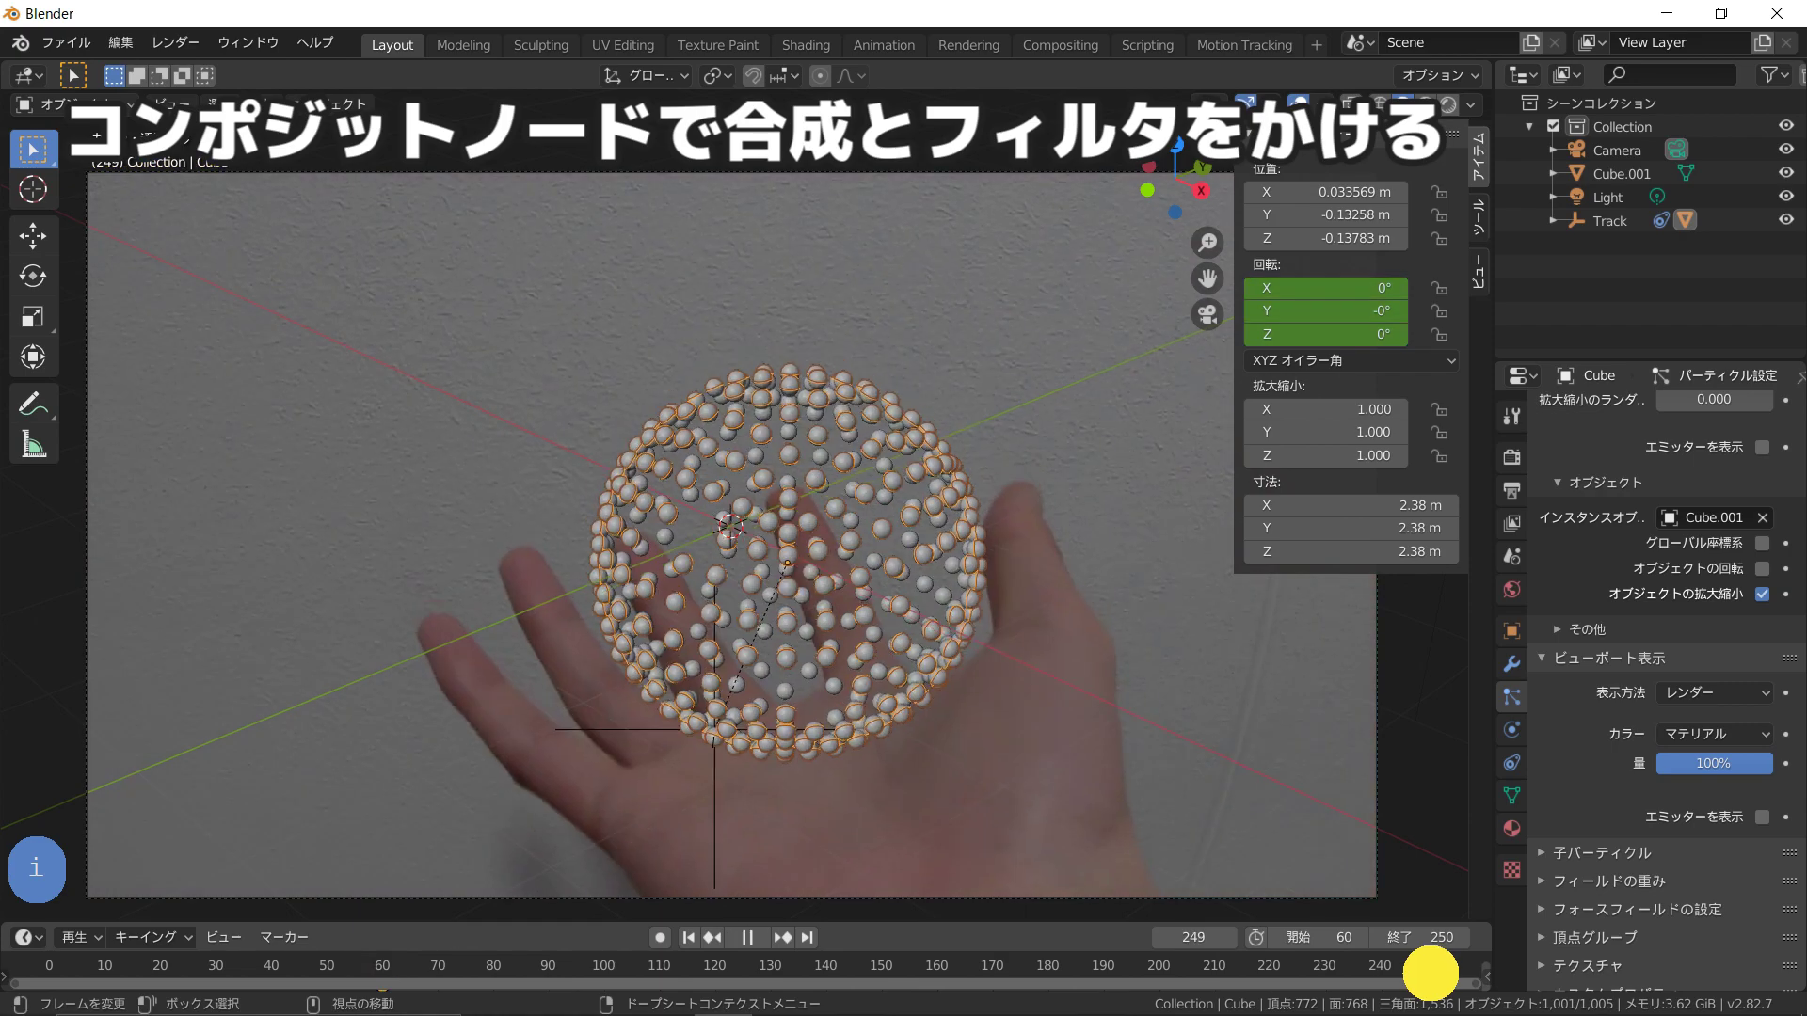
left_click_drag(1431, 974, 1440, 979)
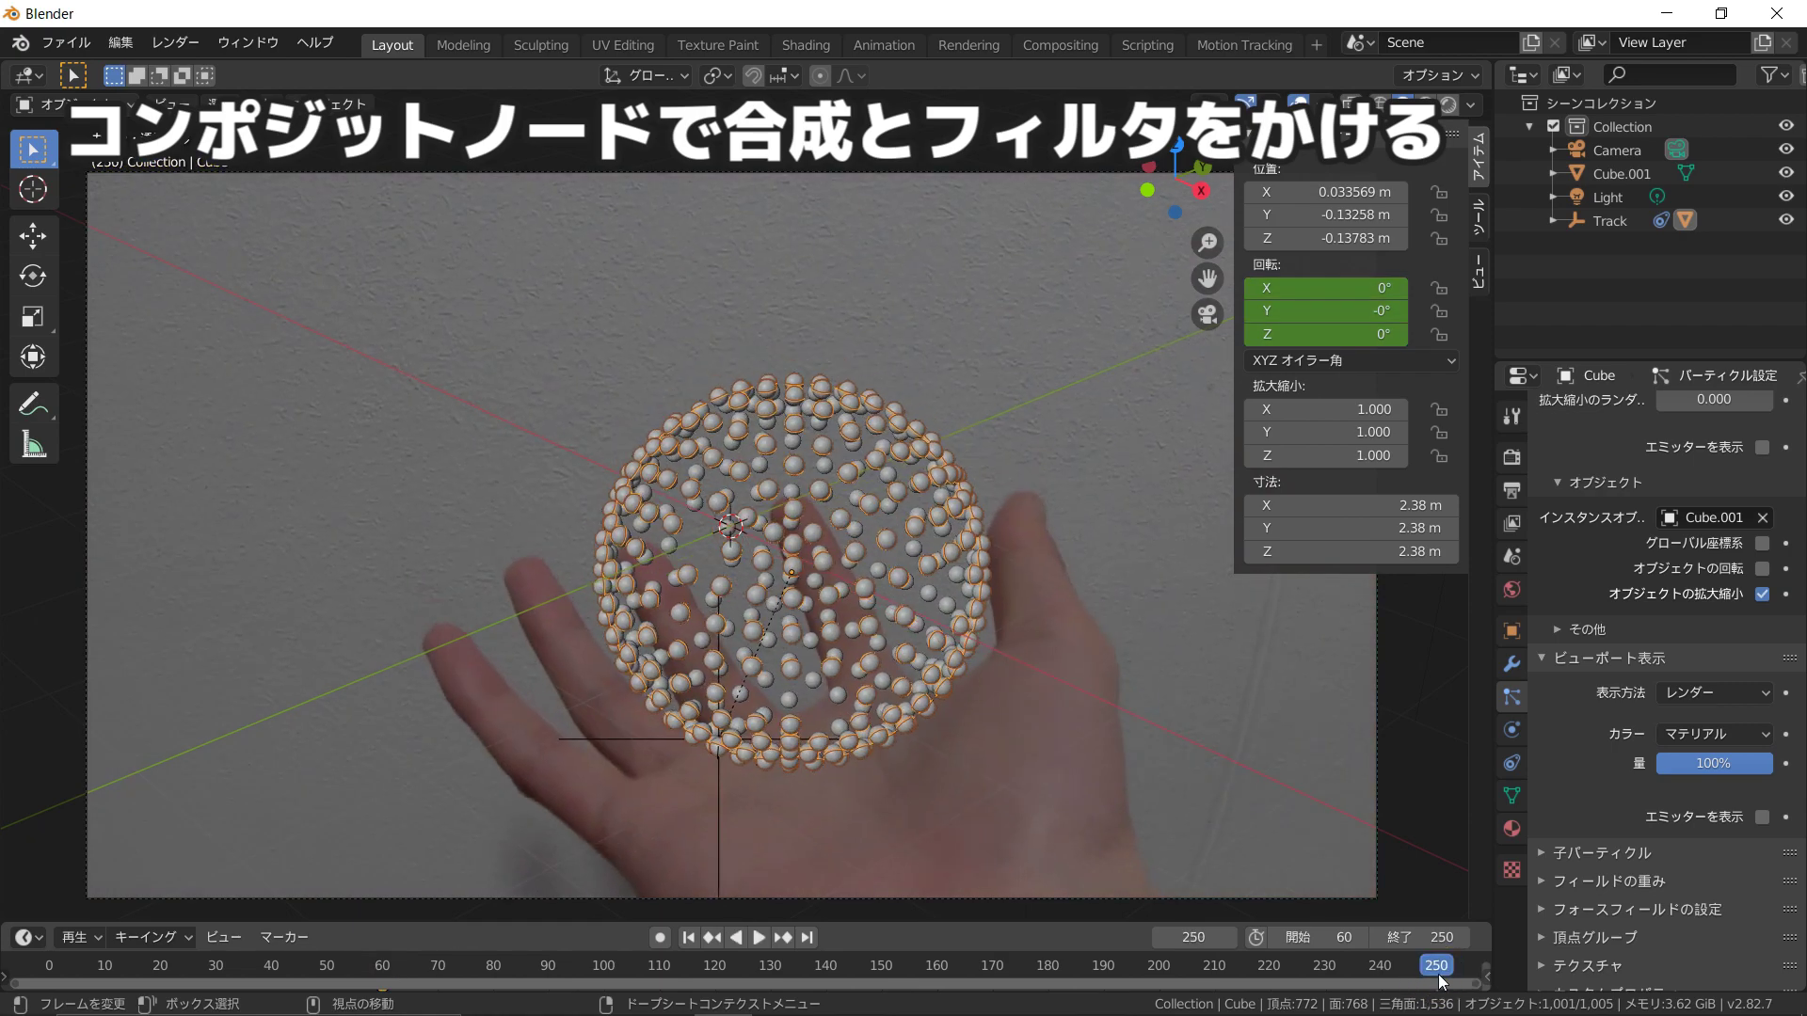
left_click(1322, 289)
type("360")
key("Return")
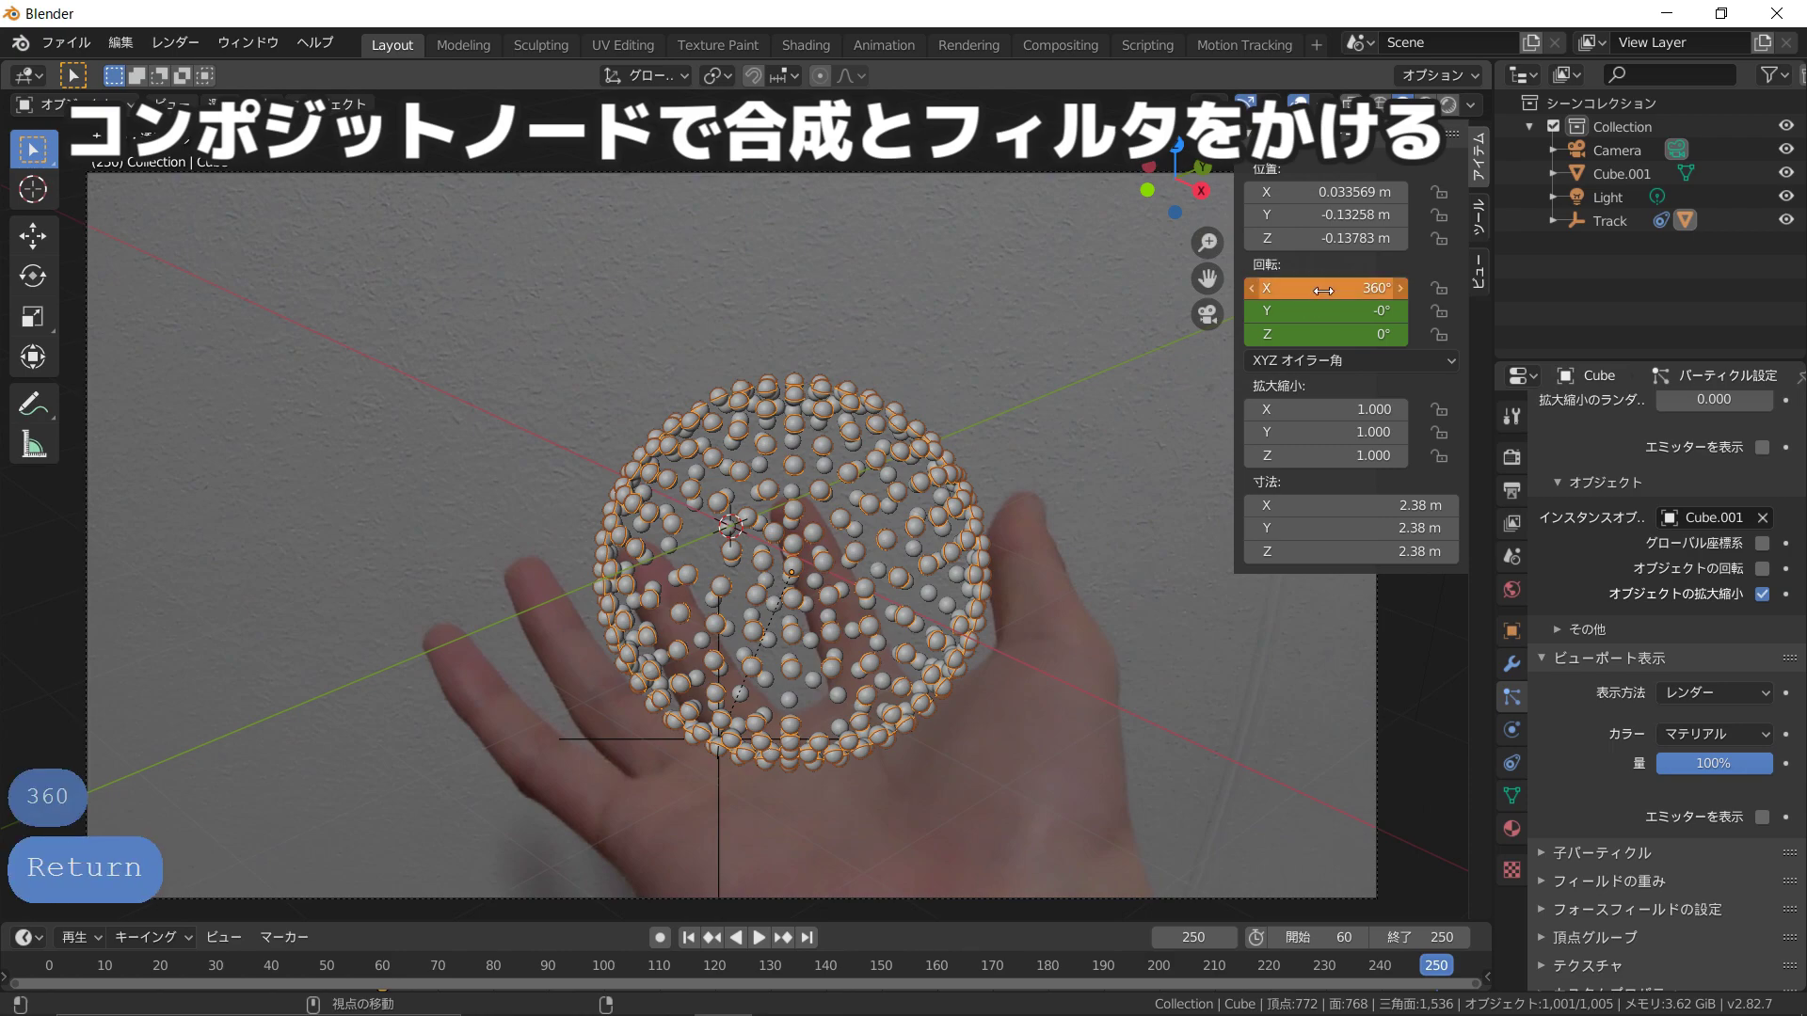
key("i")
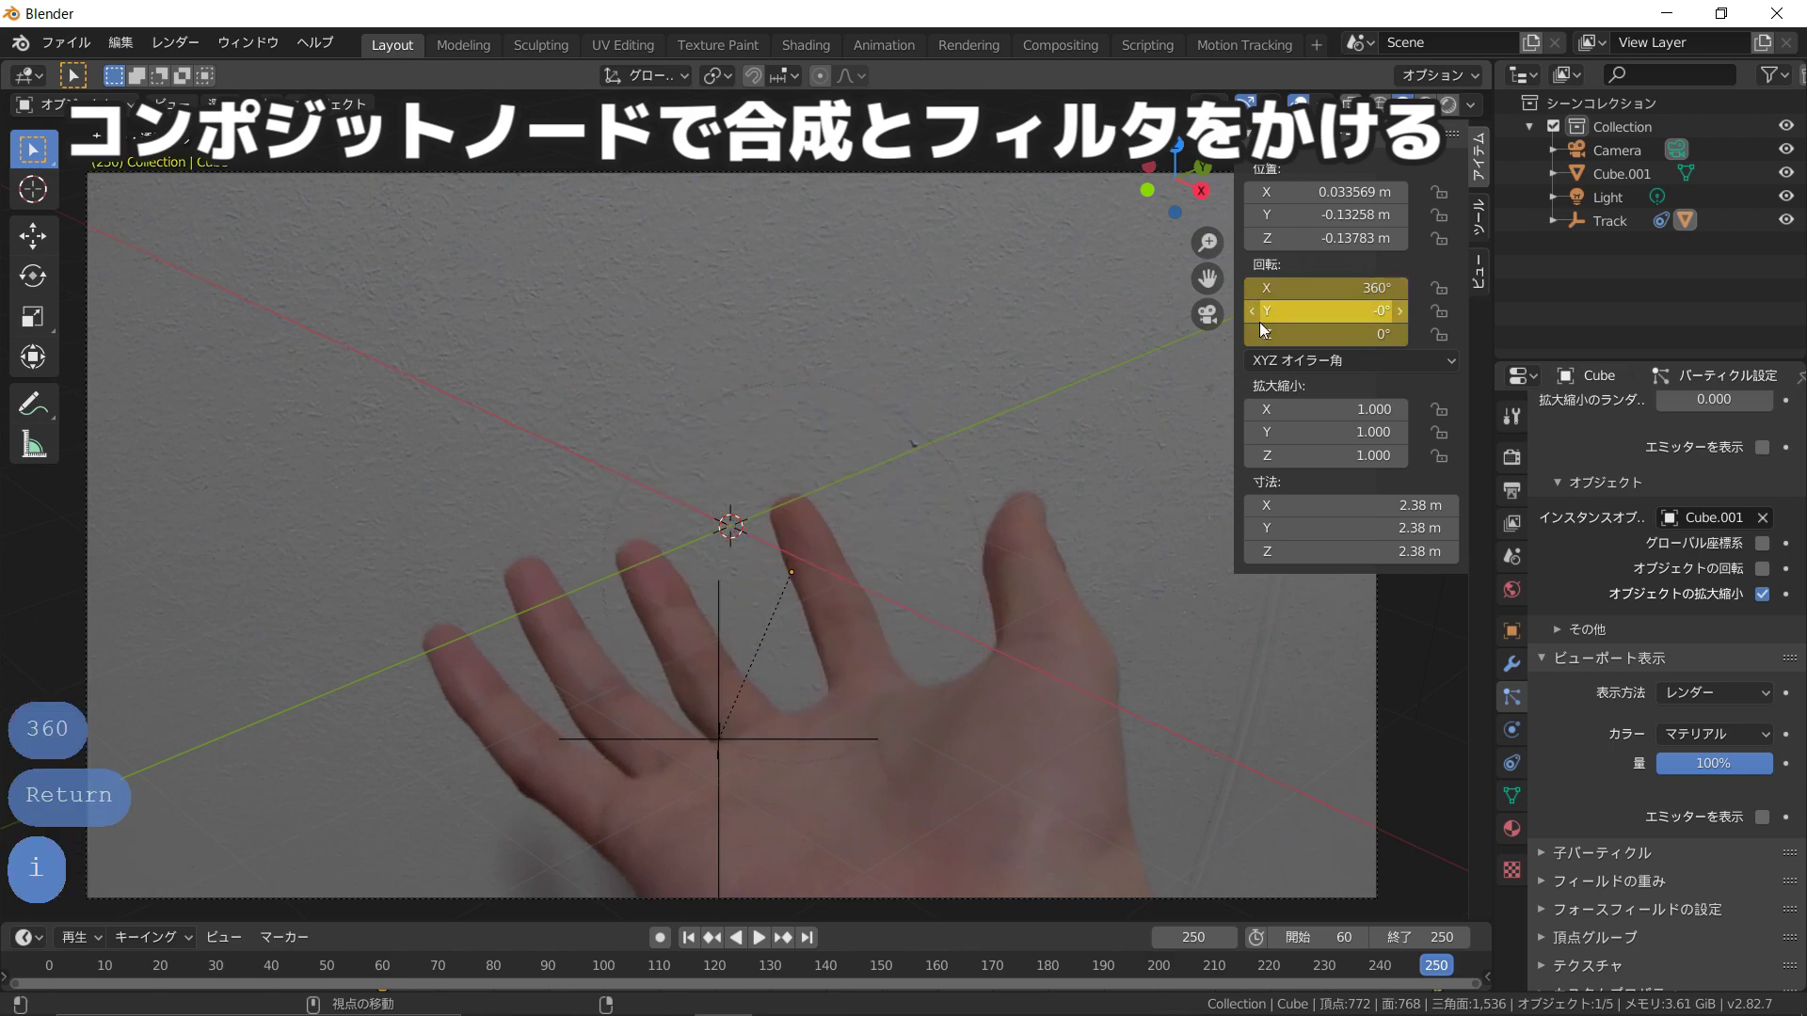
Step: Play the animation from frame 60 with Rendered viewport shading to check the sphere's rotation, and stop at frame 229
scroll(928, 682, "down", 2)
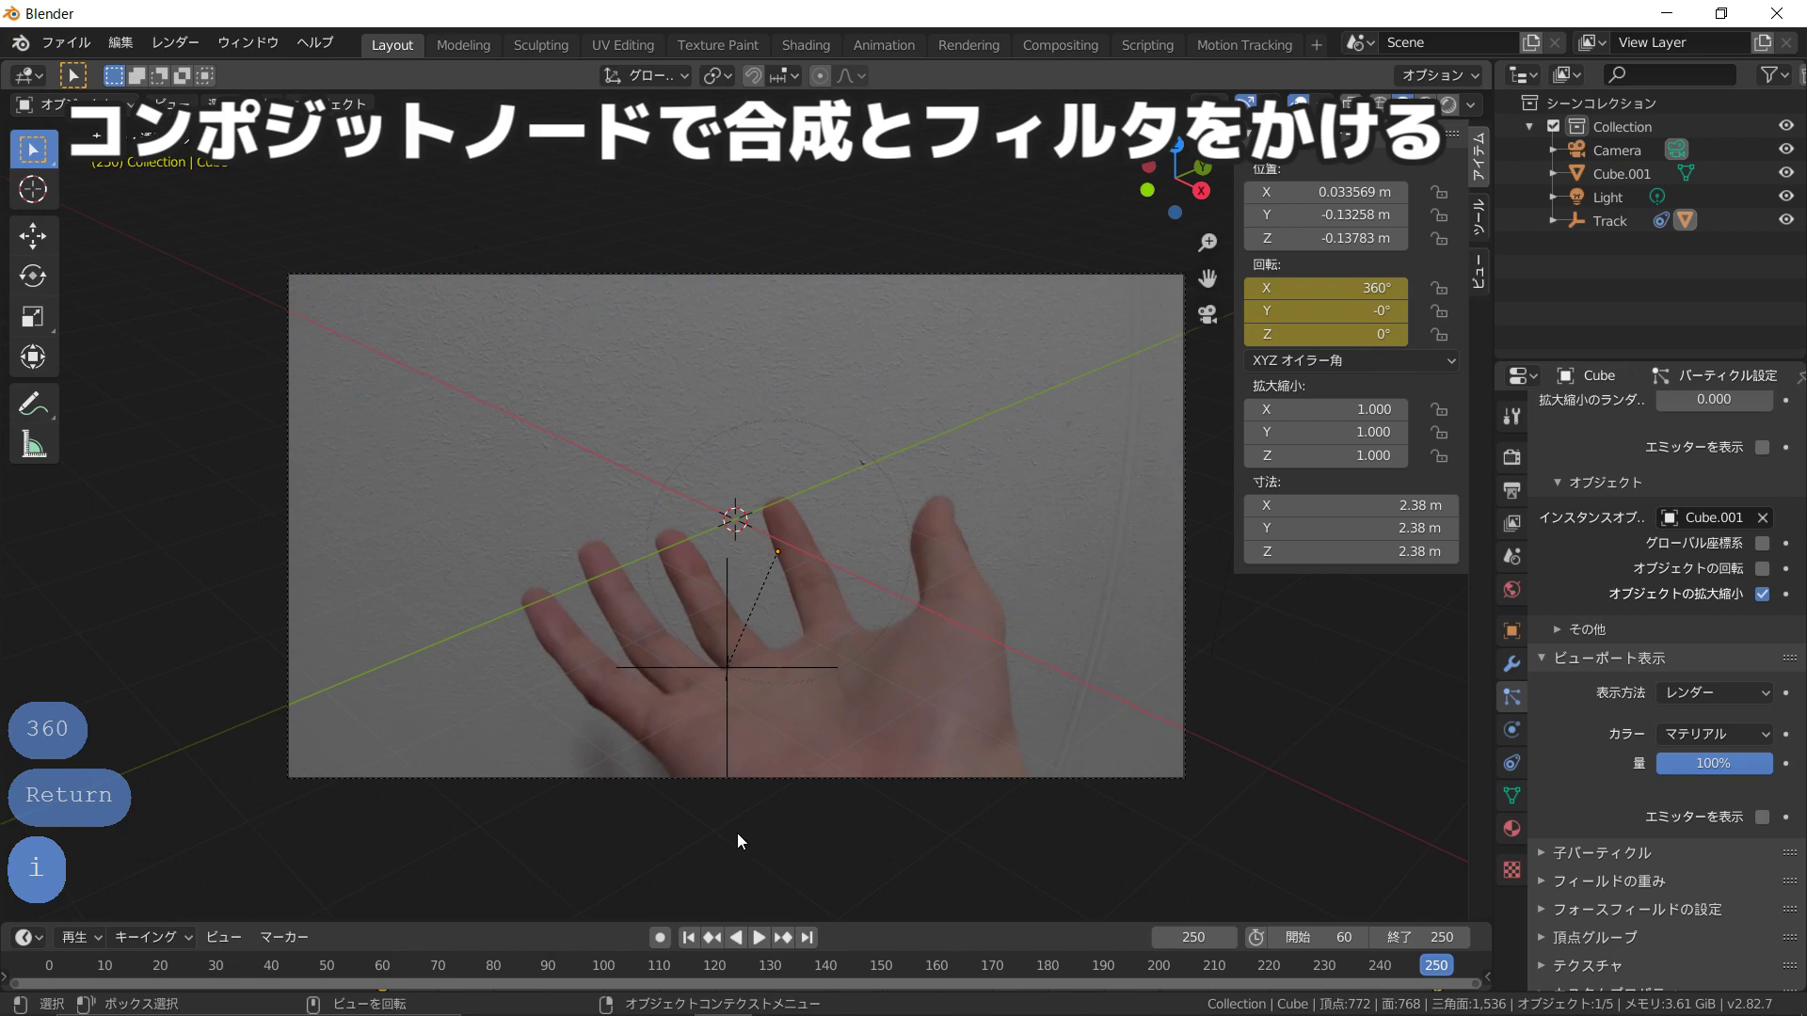
left_click(375, 969)
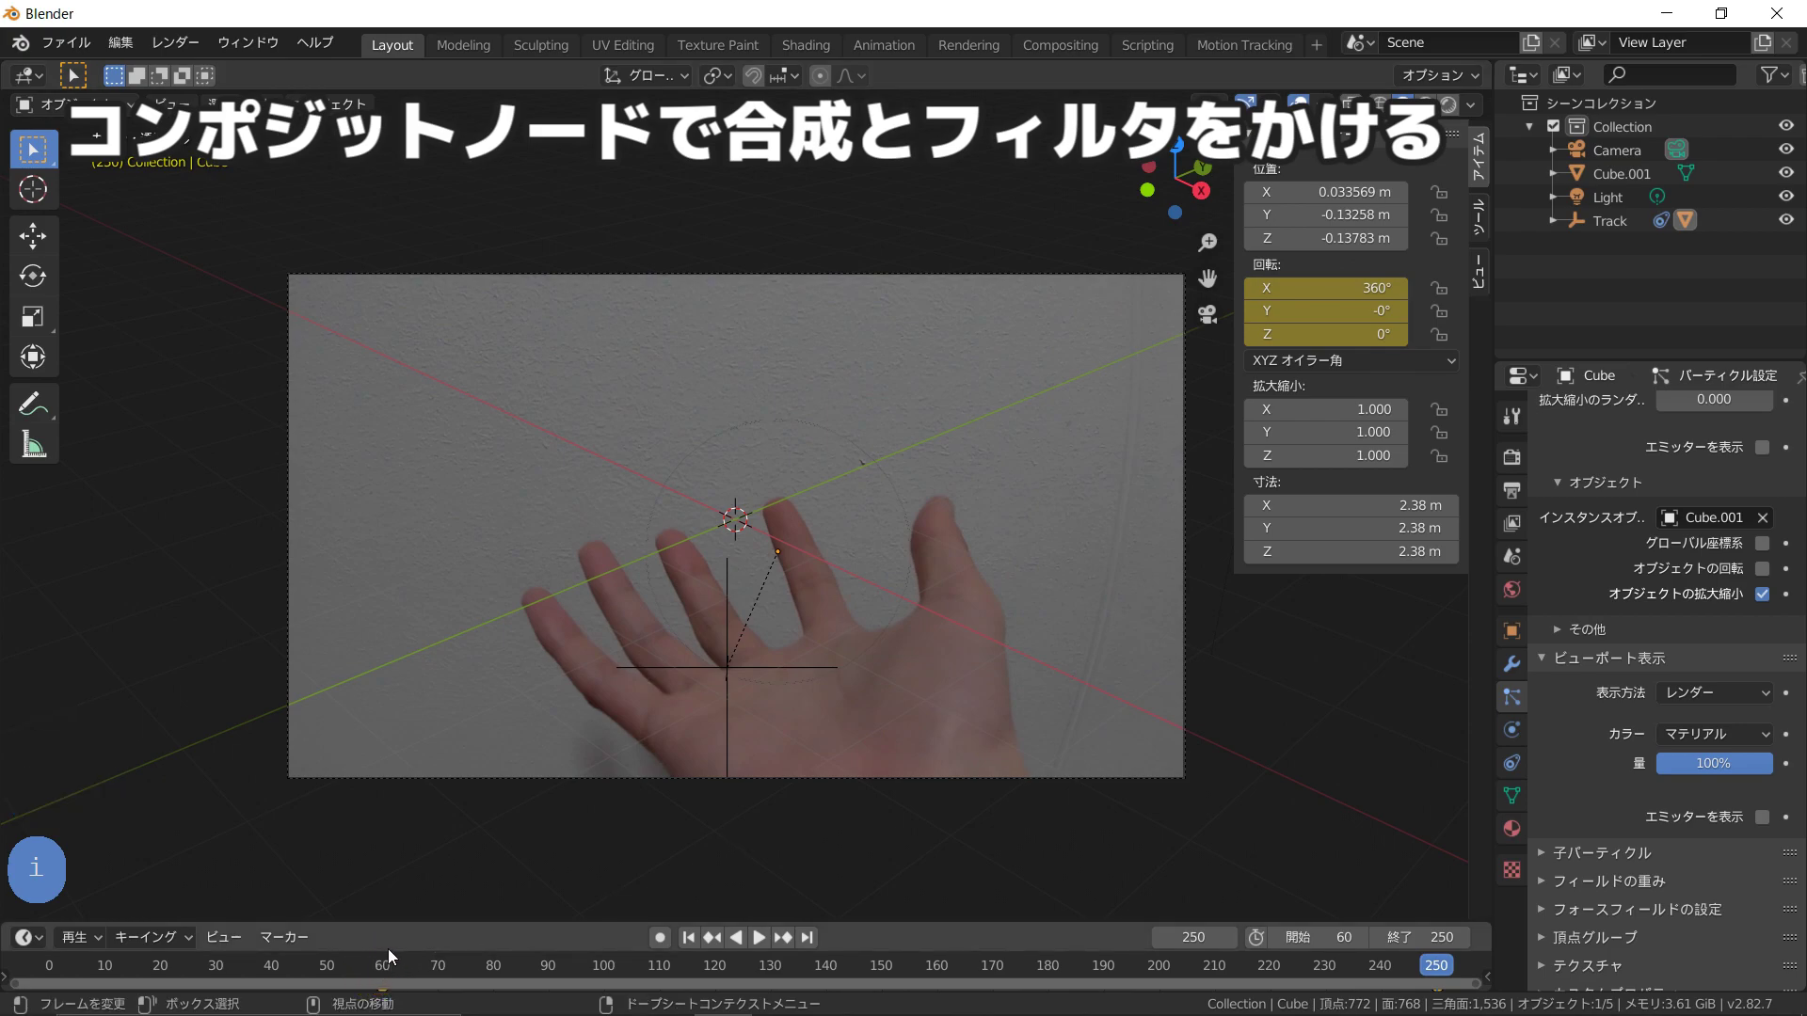
key("space")
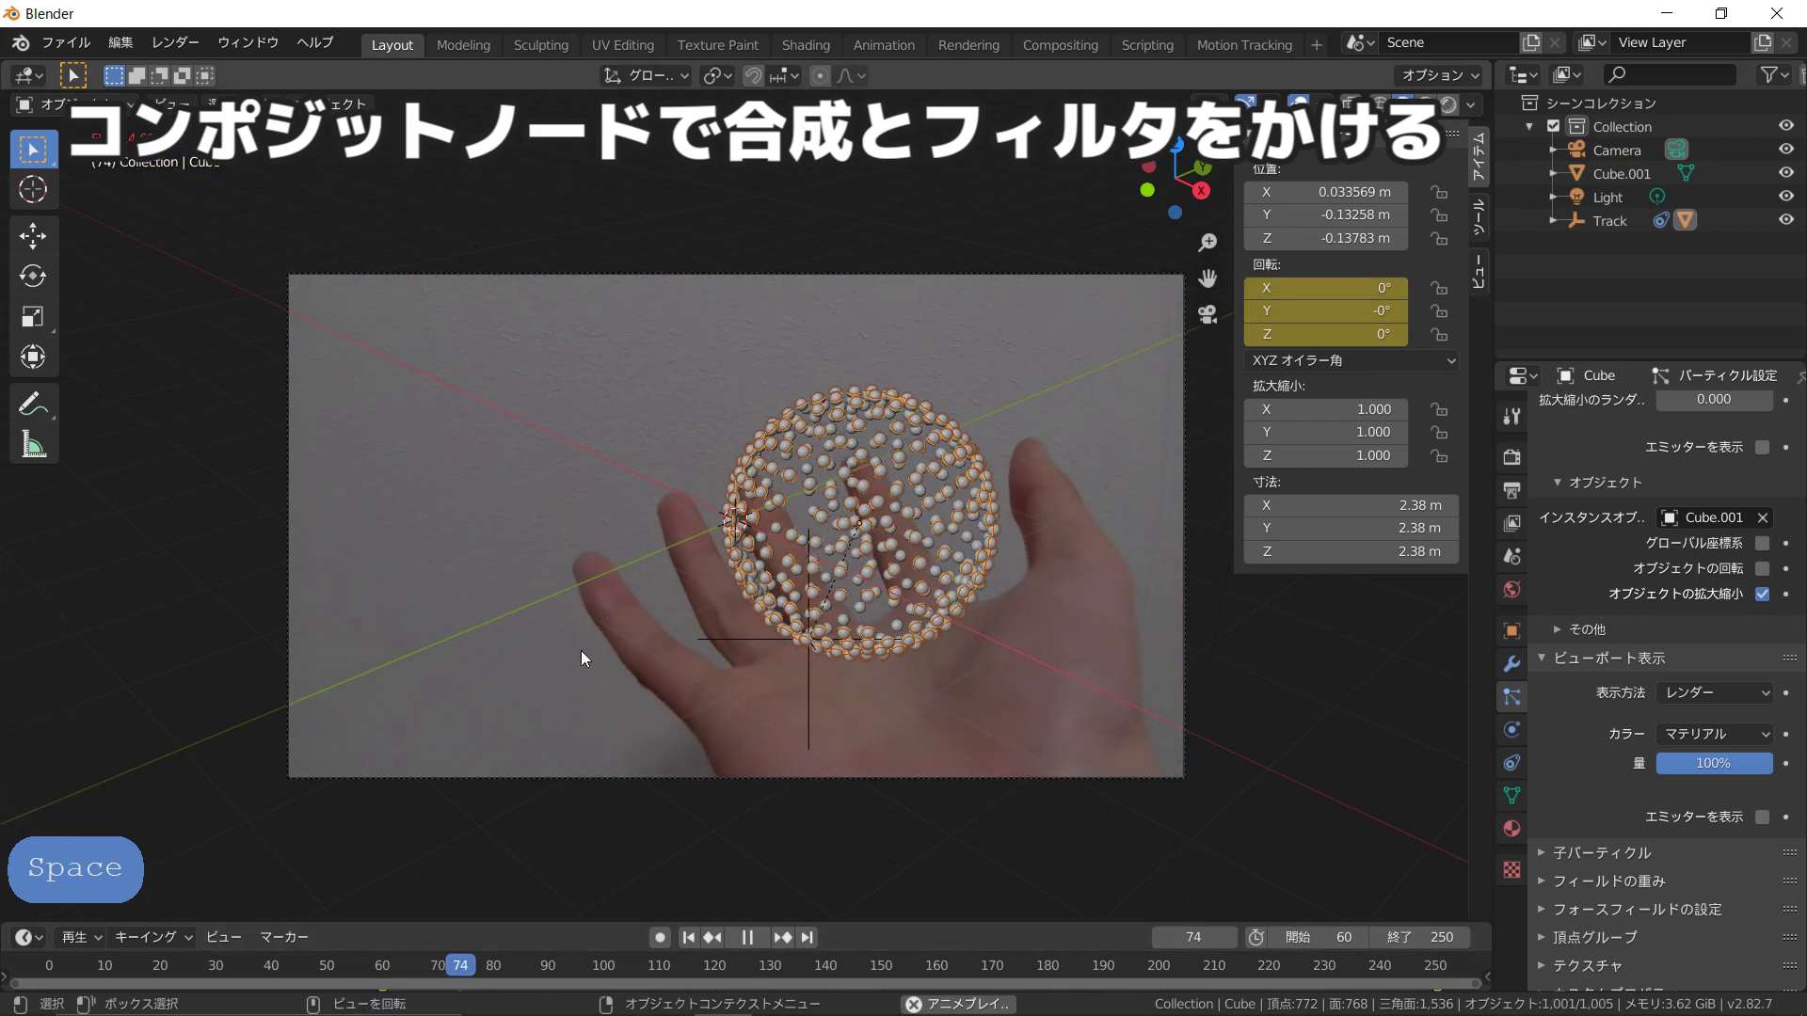
key("z")
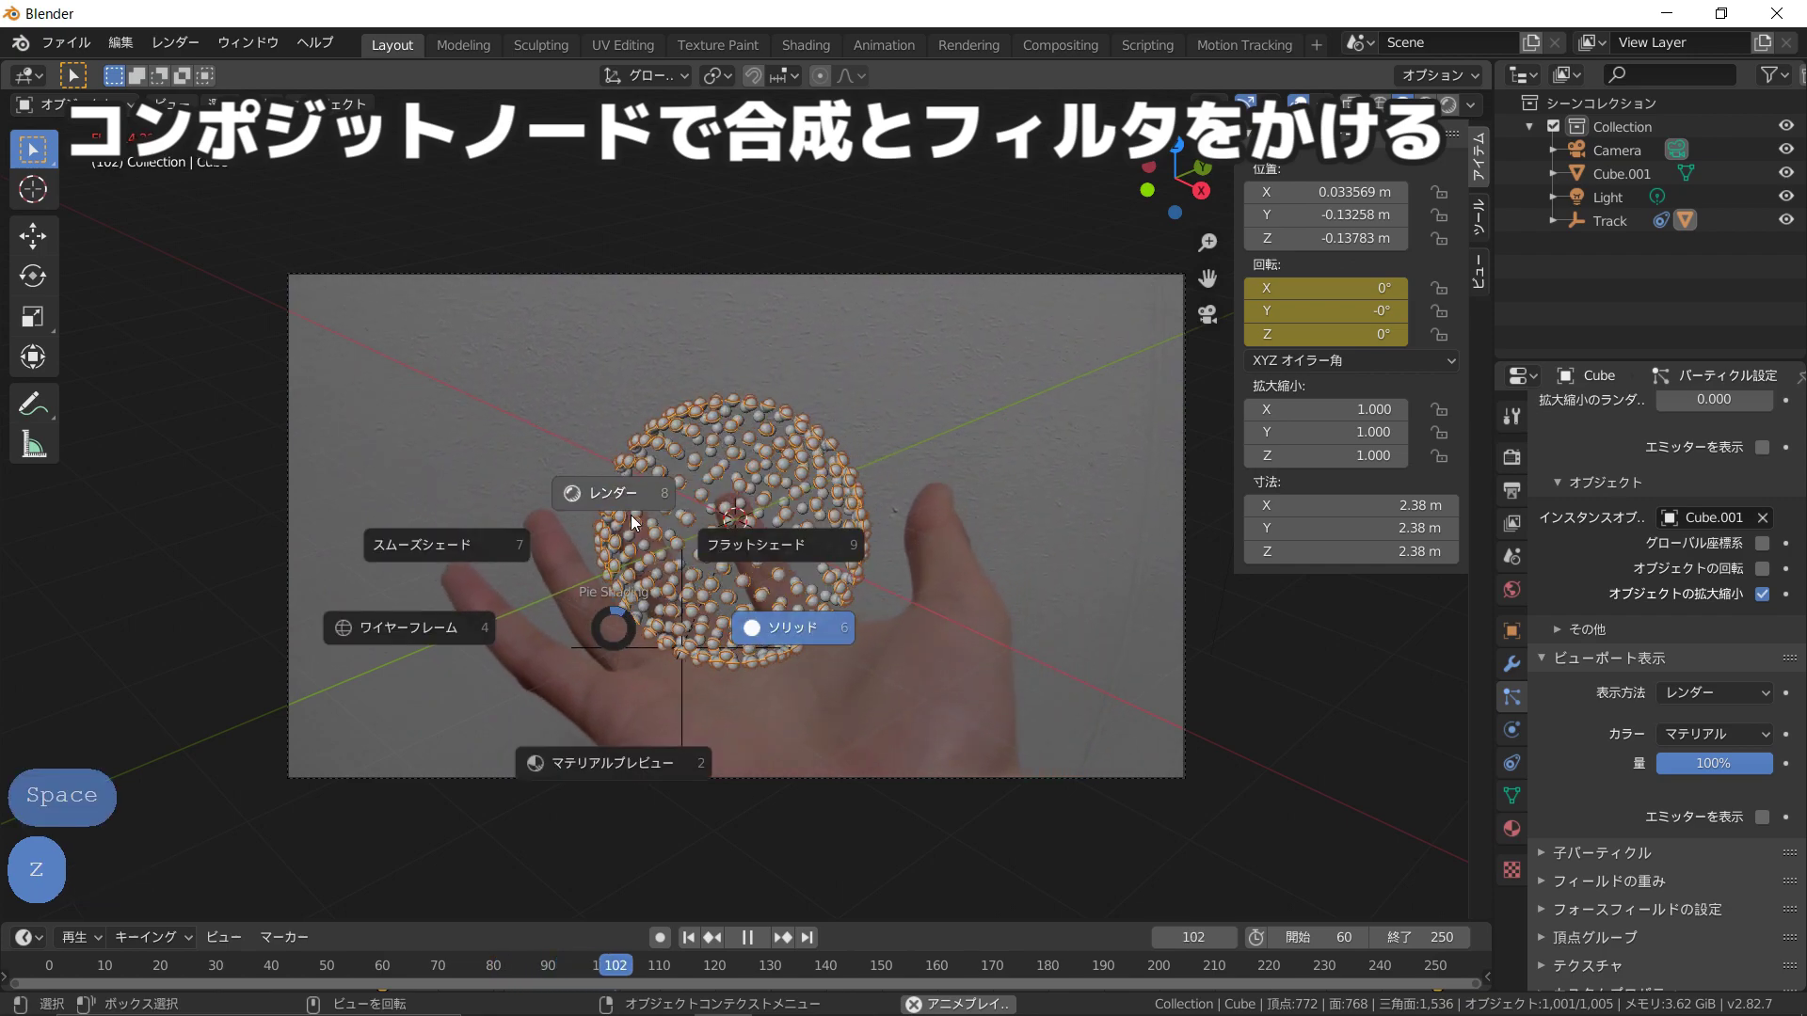
left_click(631, 513)
scroll(632, 514, "up", 1)
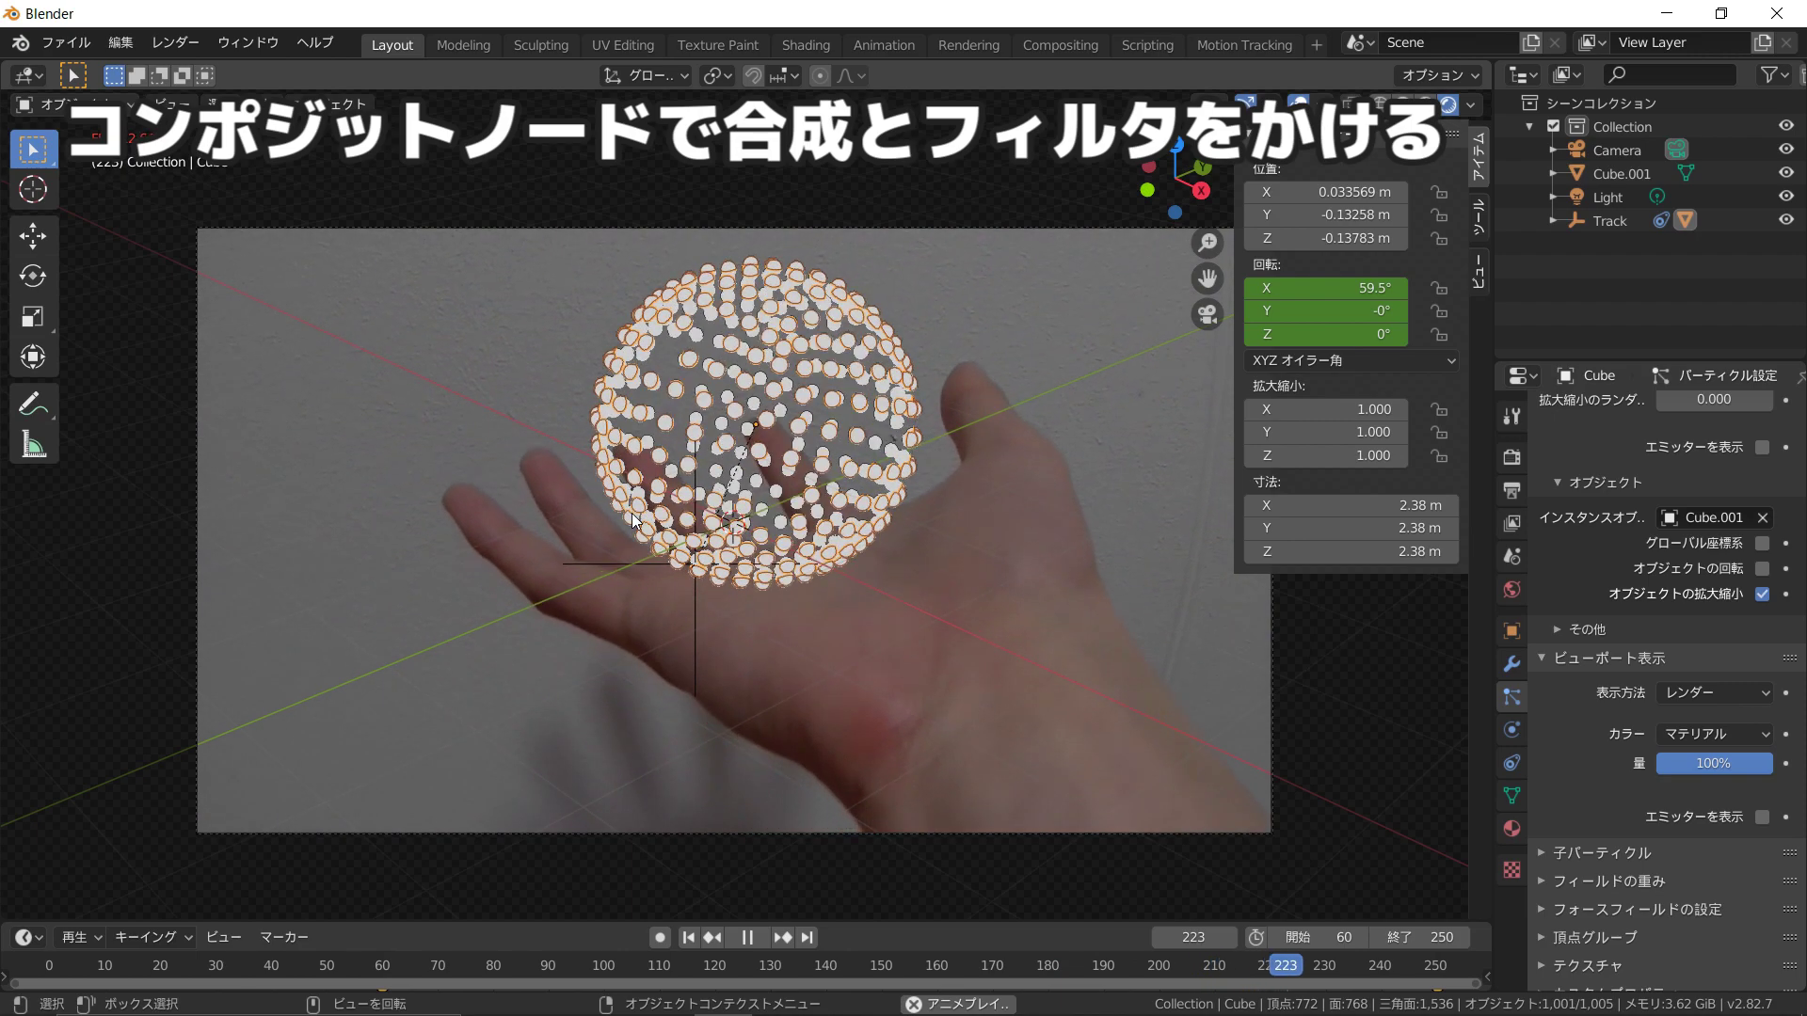
key("space")
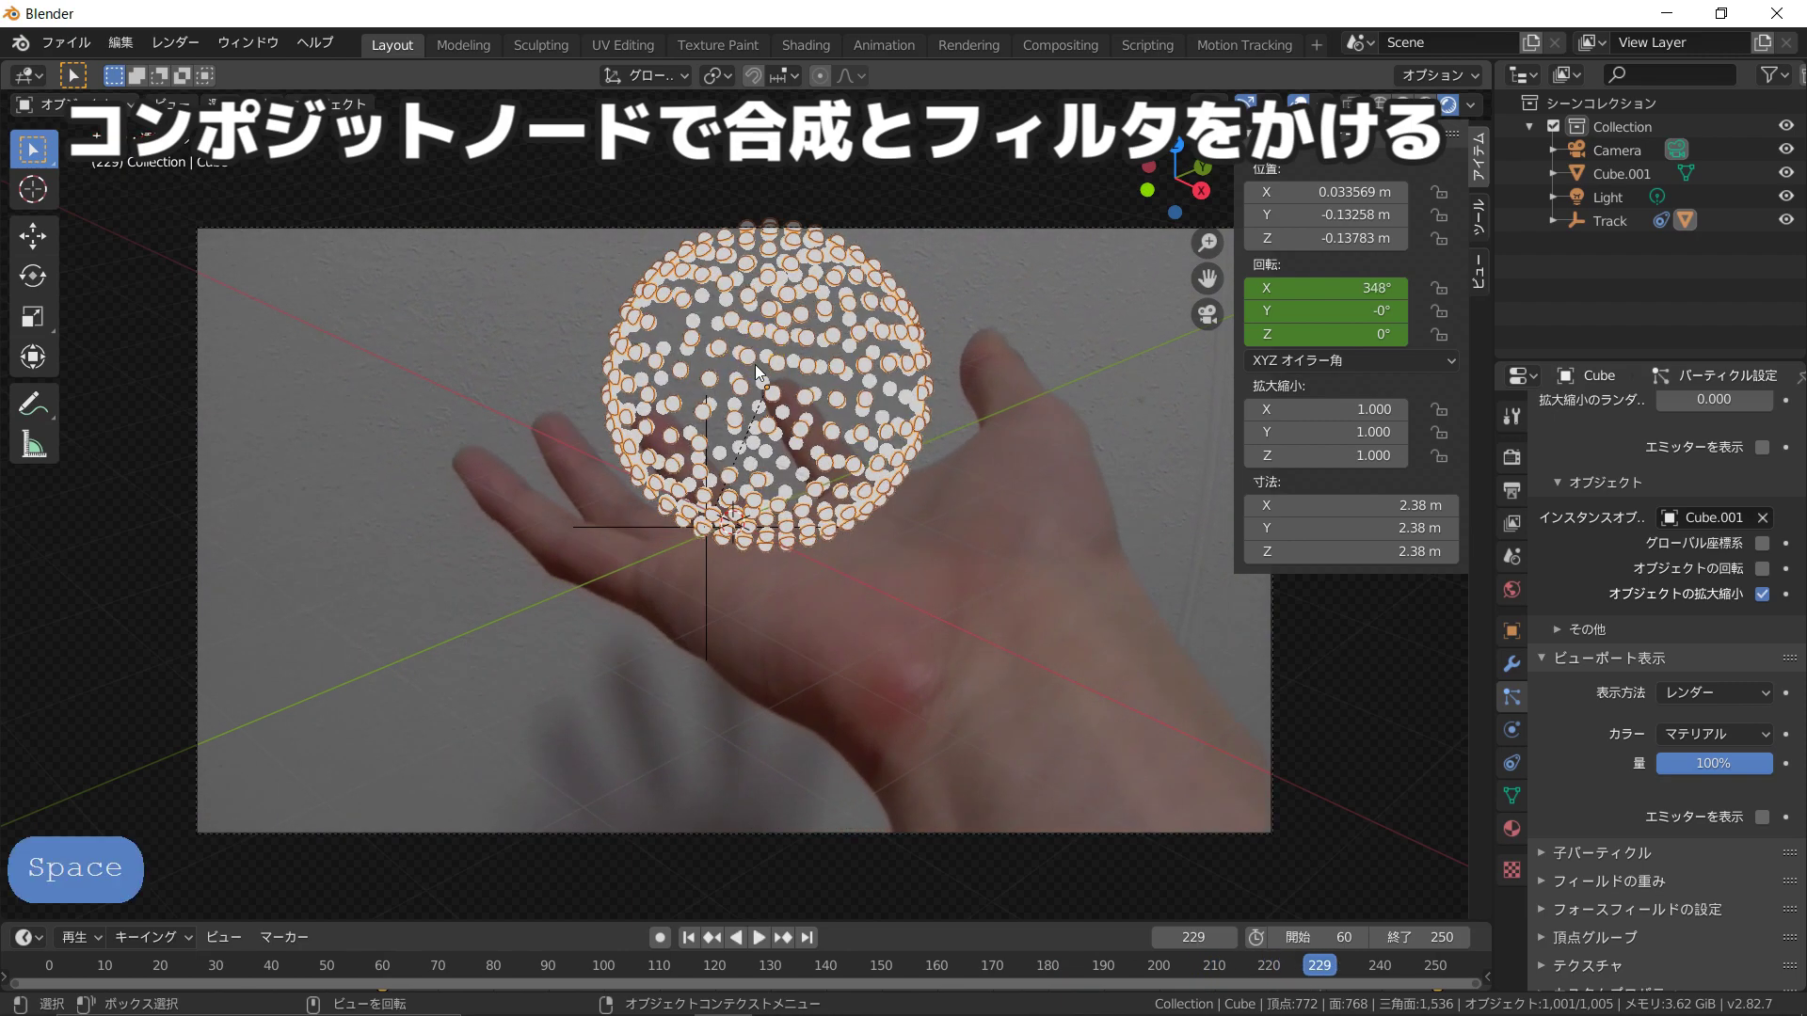
Step: Move the particle sphere up about 0.495 m along the Z axis
key("g")
key("z")
left_click(750, 307)
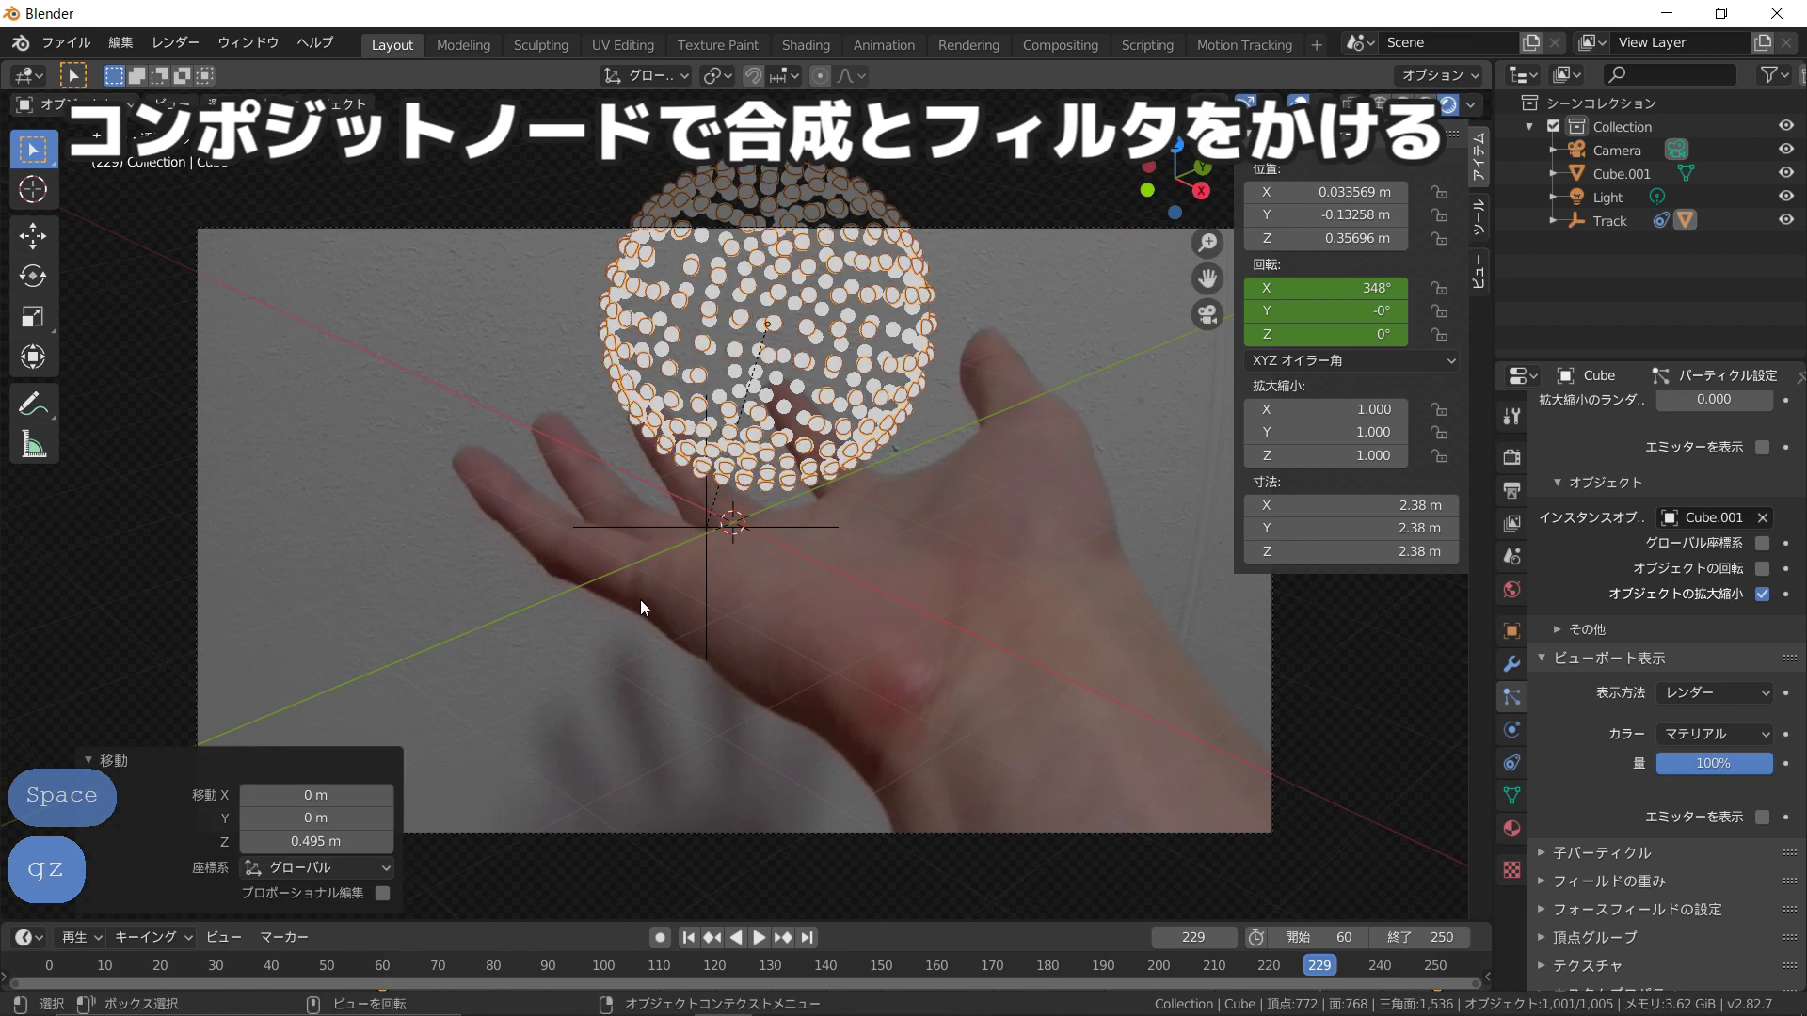
Step: Play the animation to check the raised sphere, return to frame 60 and examine the sphere from outside the camera view
key("space")
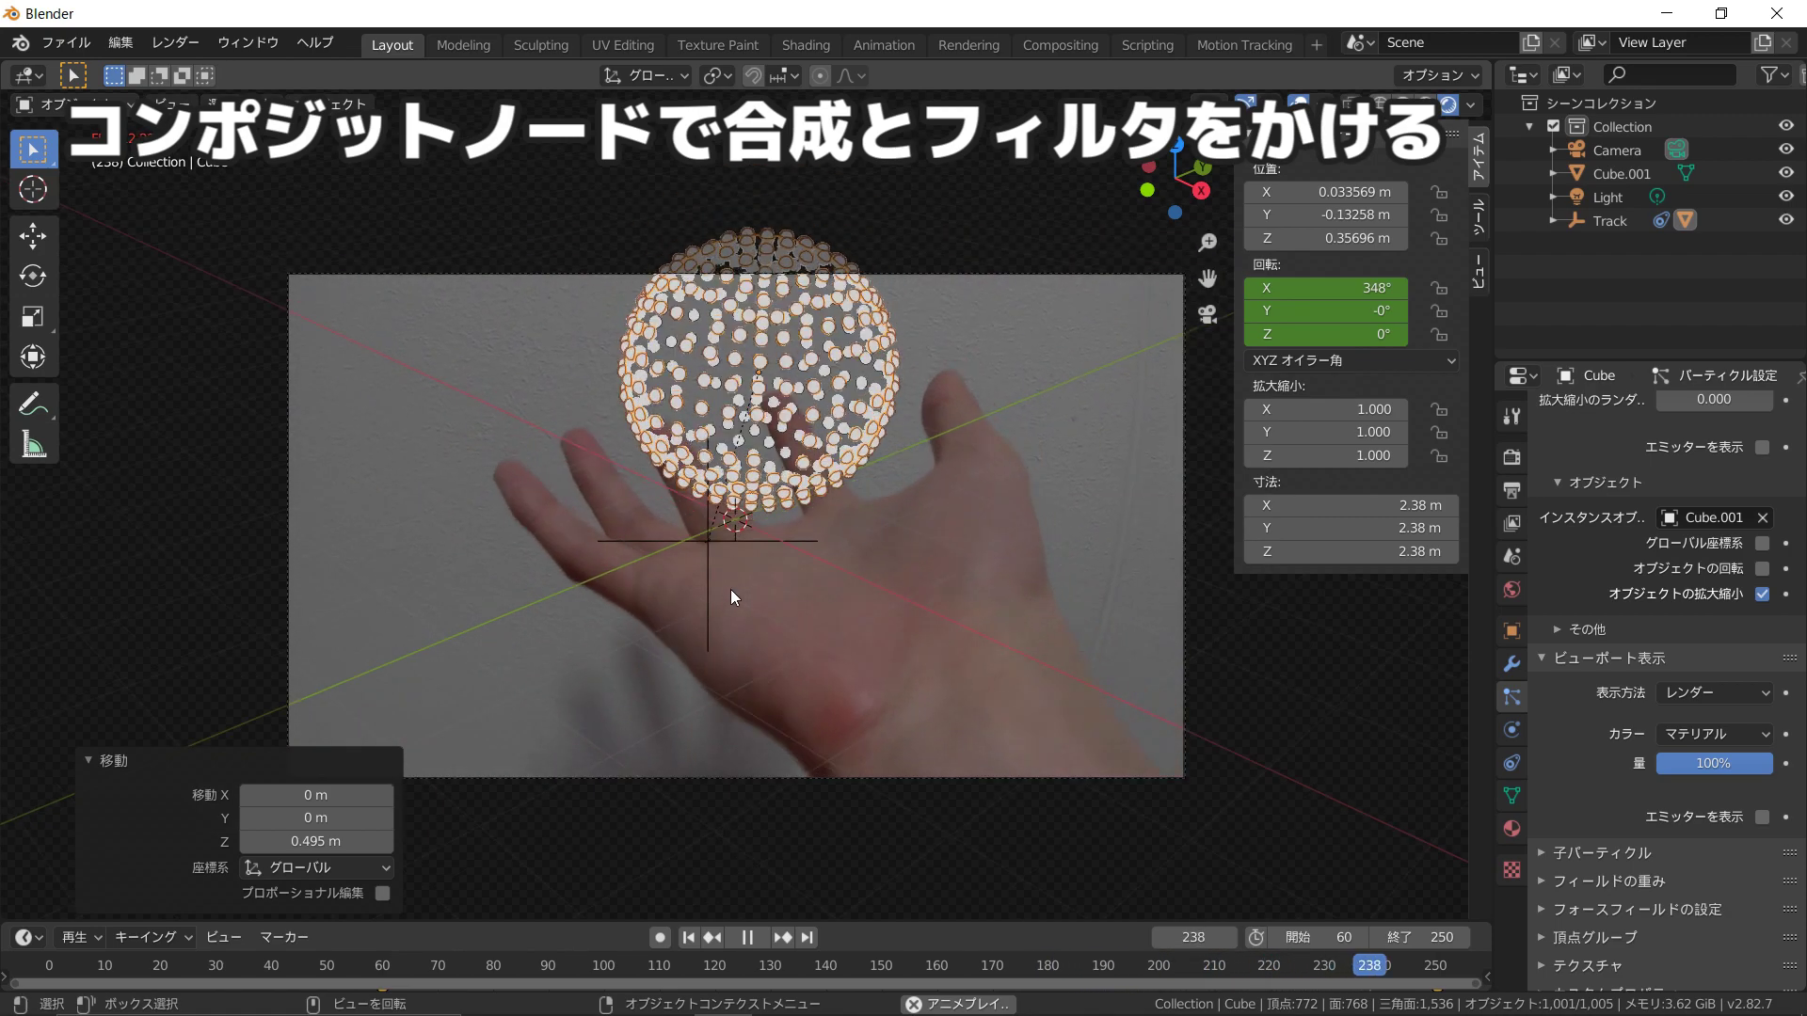
key("space")
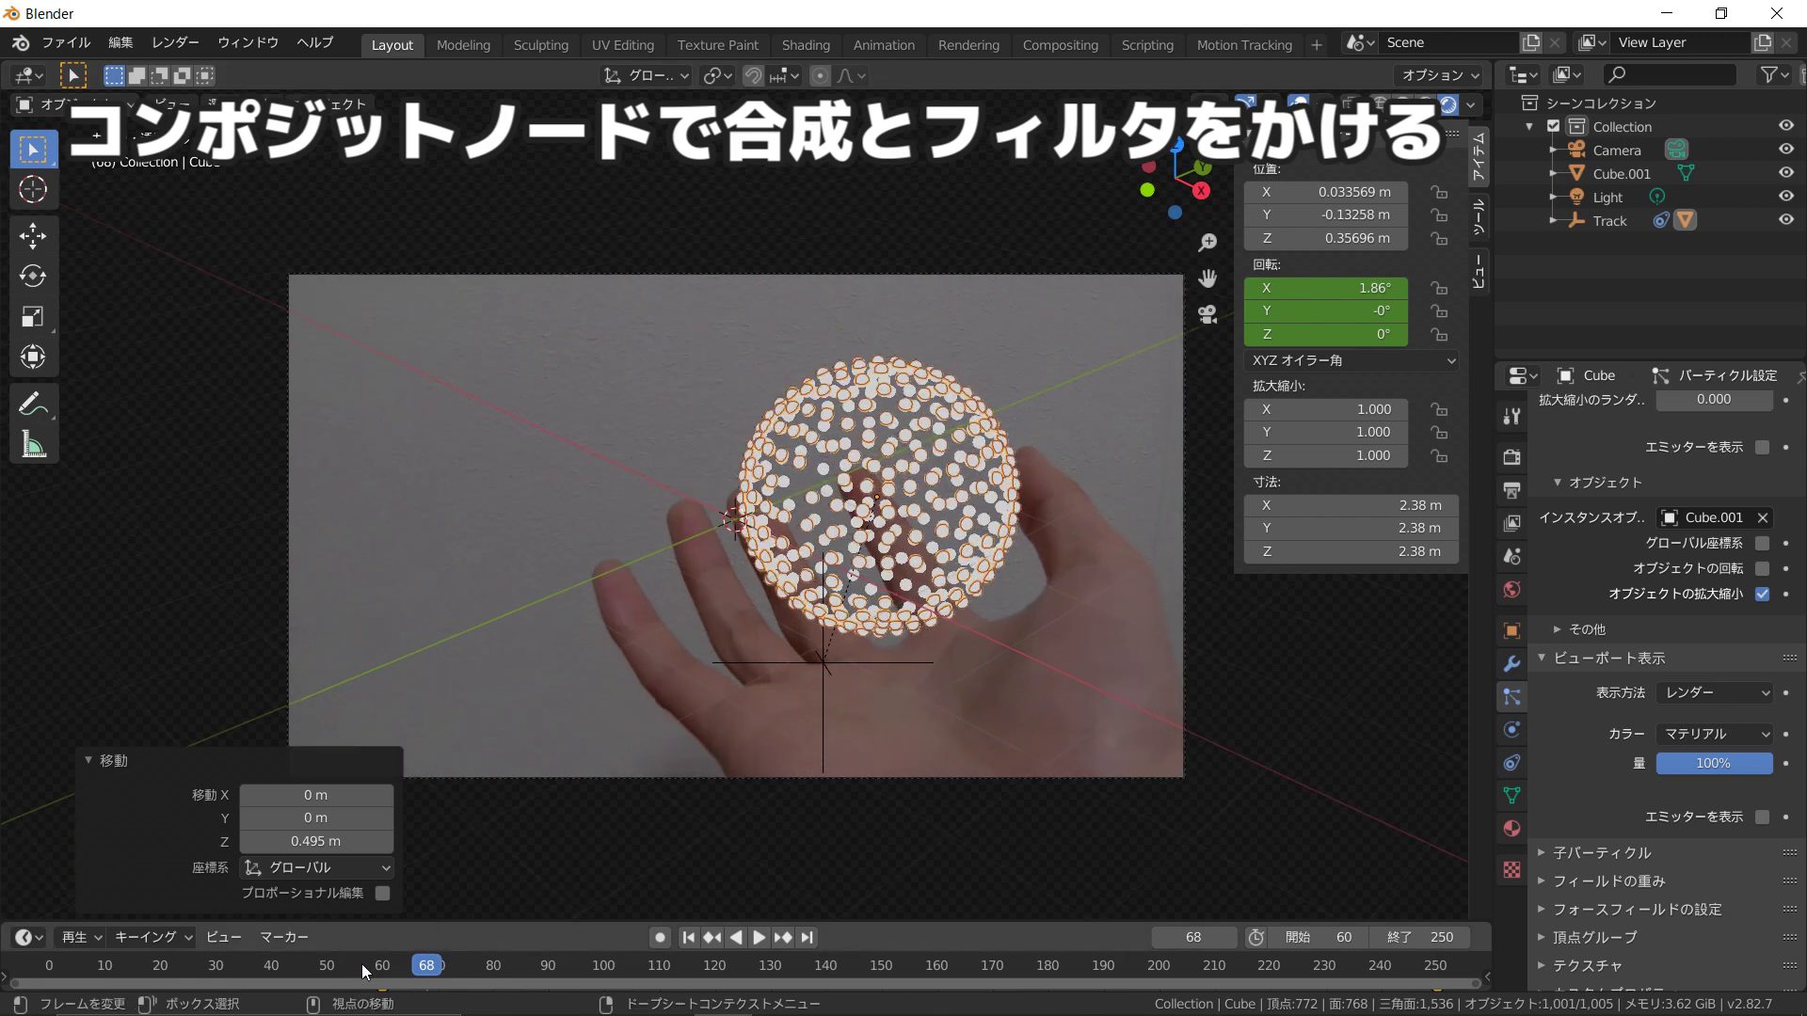
left_click(387, 968)
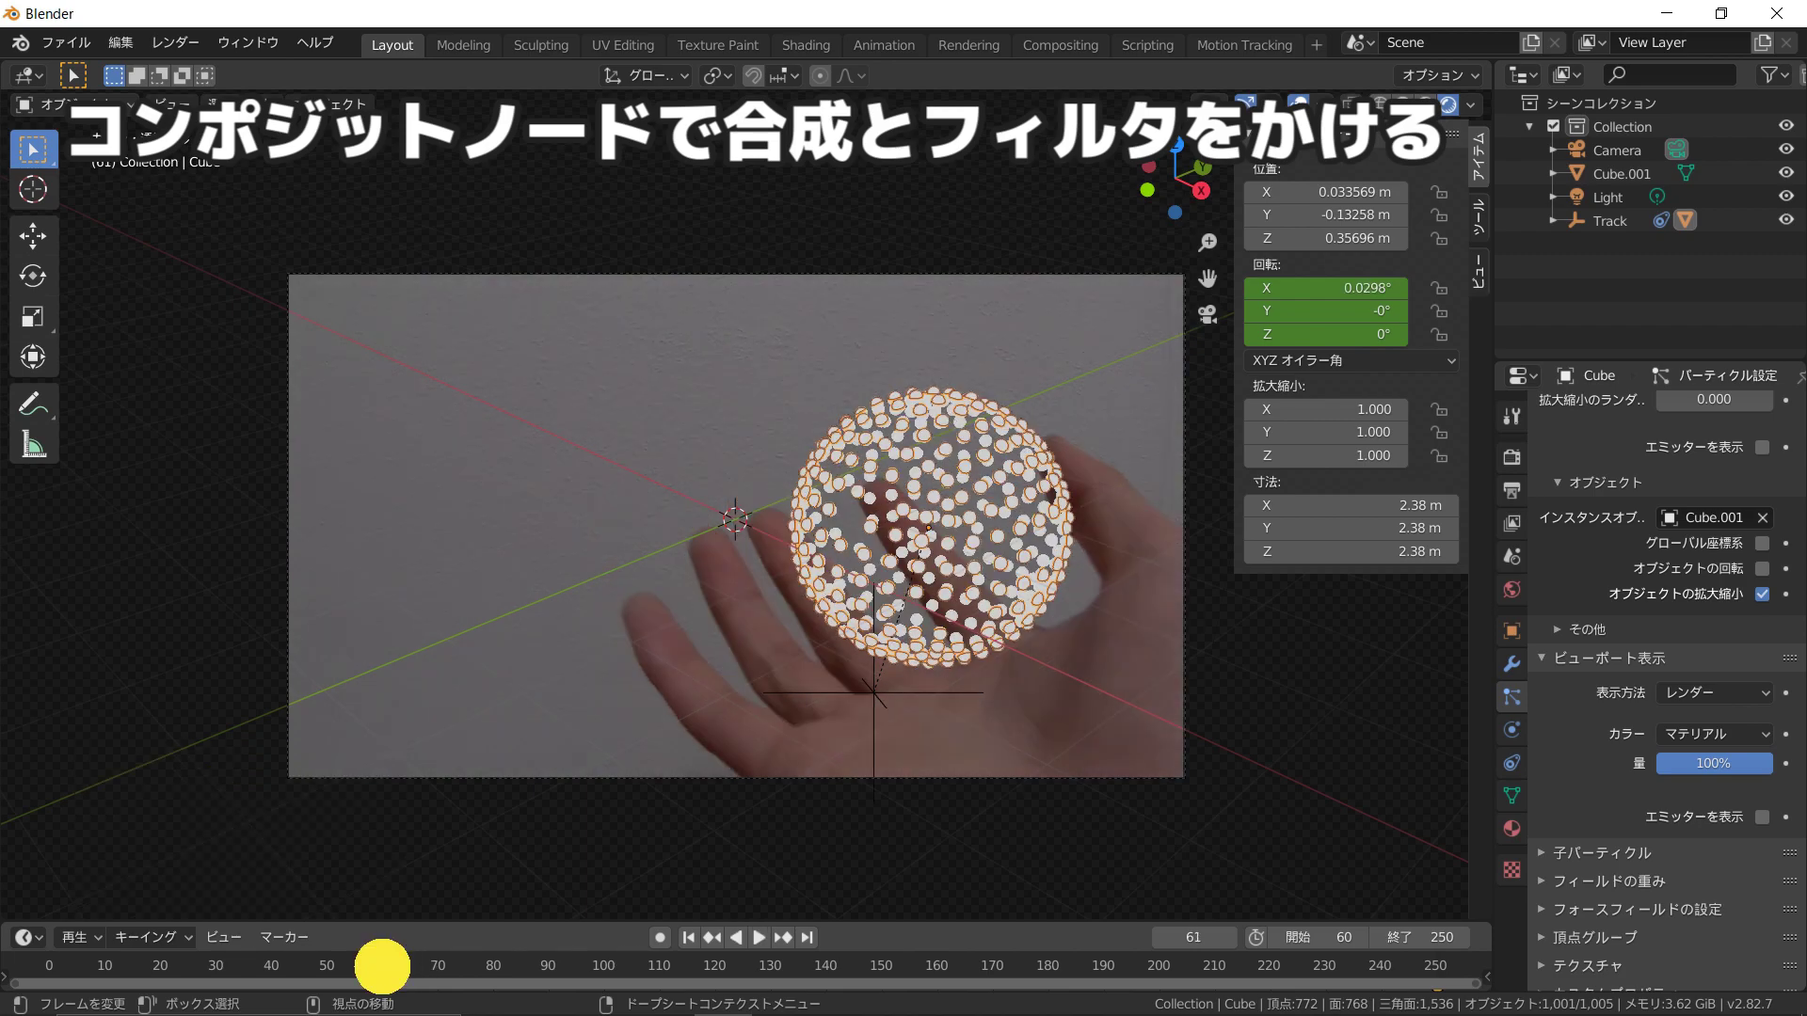
left_click(383, 967)
scroll(754, 614, "down", 4)
middle_click_drag(754, 614, 533, 538)
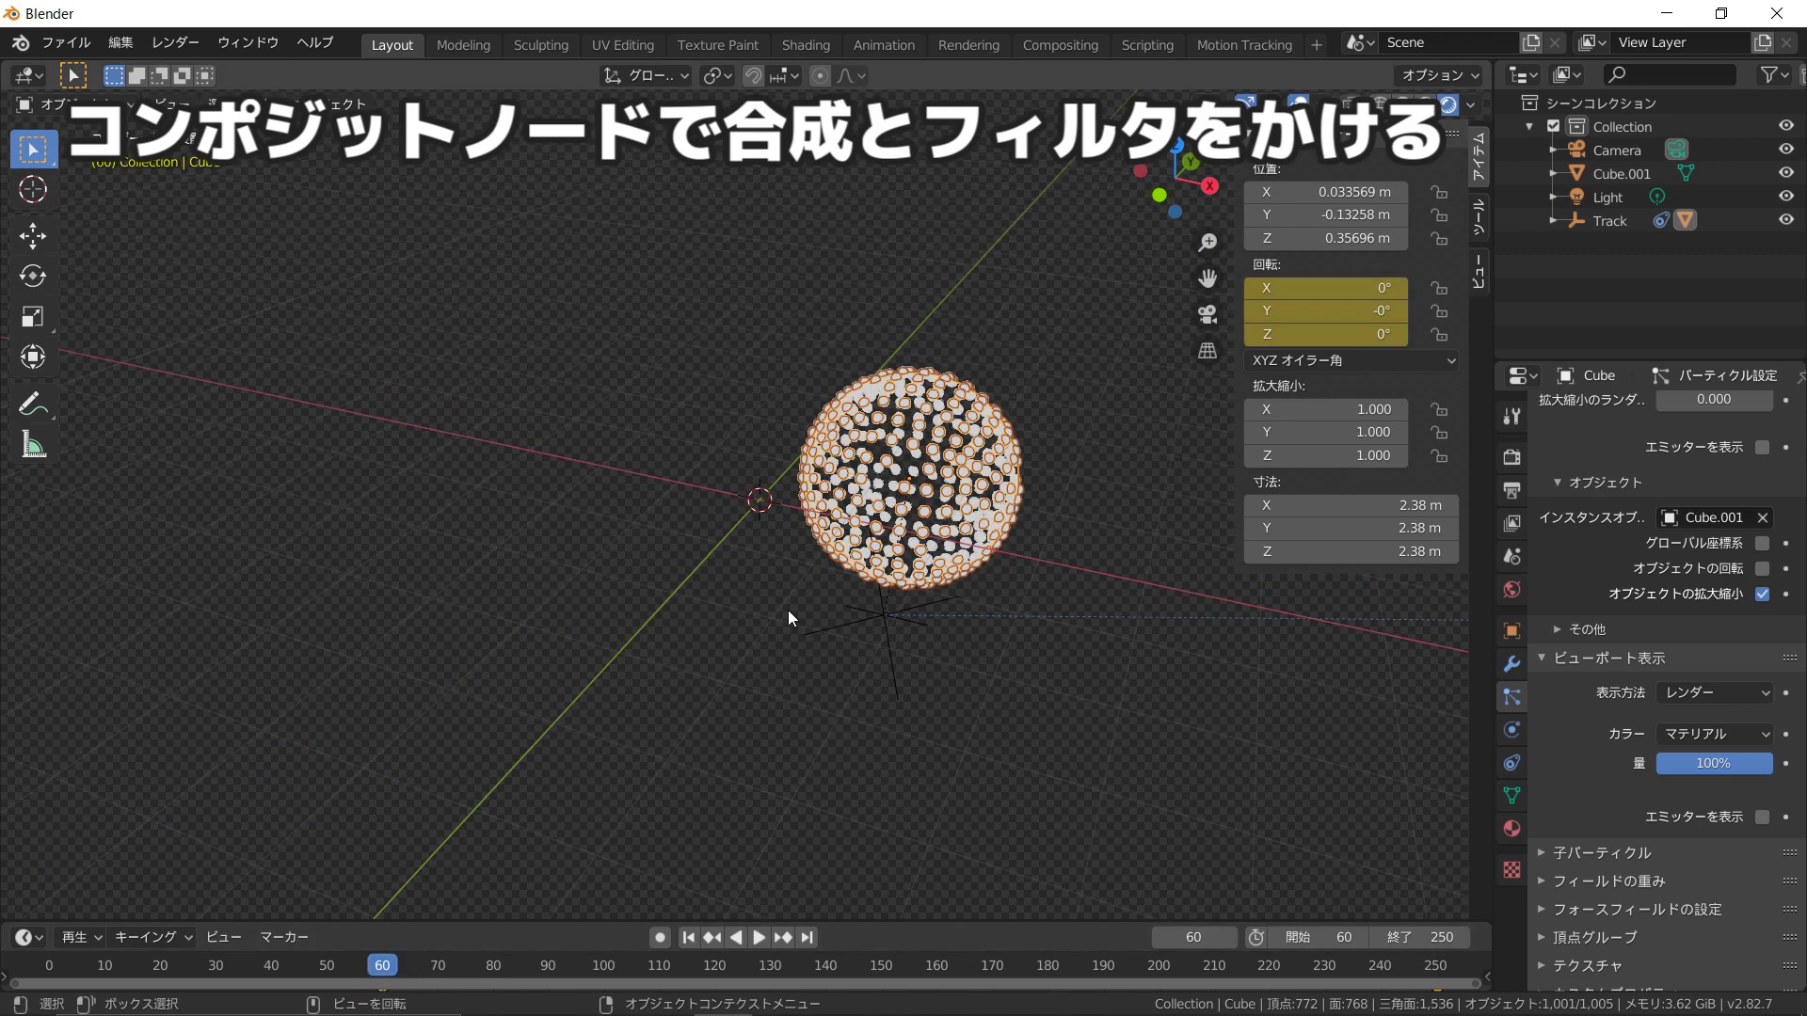
Step: Select the particles' source object Cube.001 outside the camera frame and set its material's emission strength to 100
scroll(533, 538, "down", 4)
left_click(205, 247)
scroll(590, 541, "up", 1)
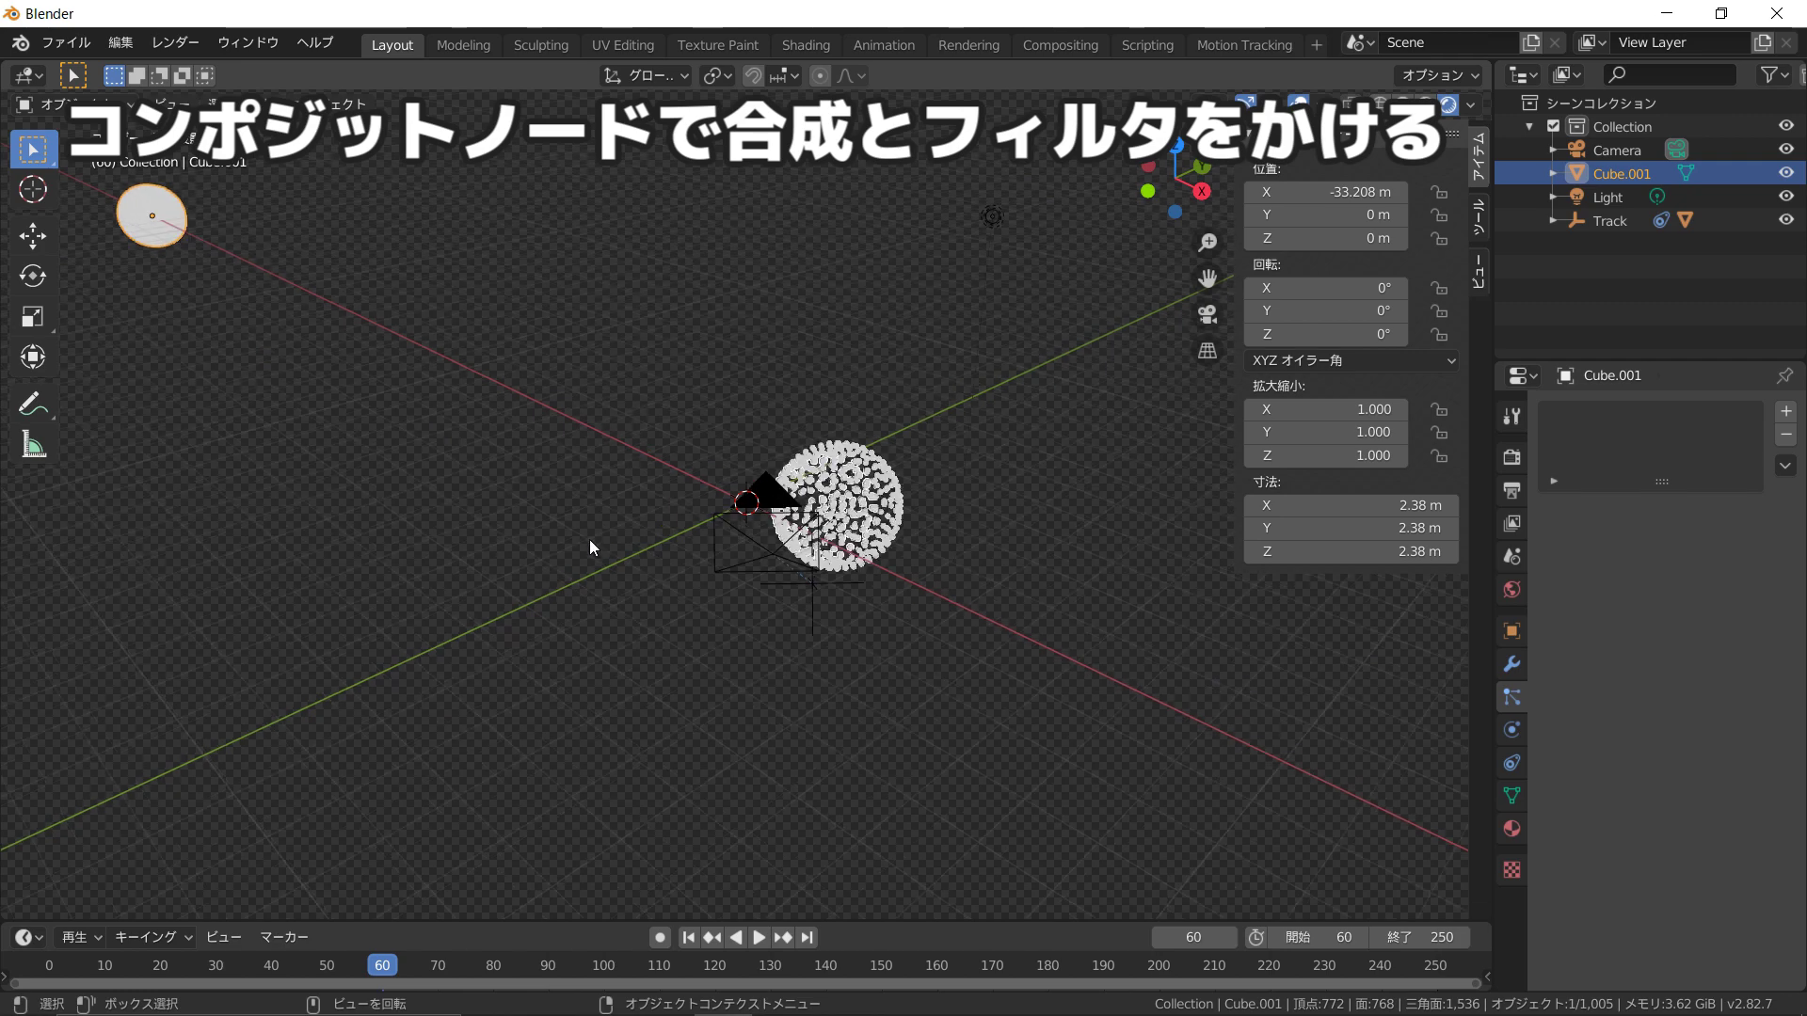
scroll(593, 556, "up", 3)
key("KP_0")
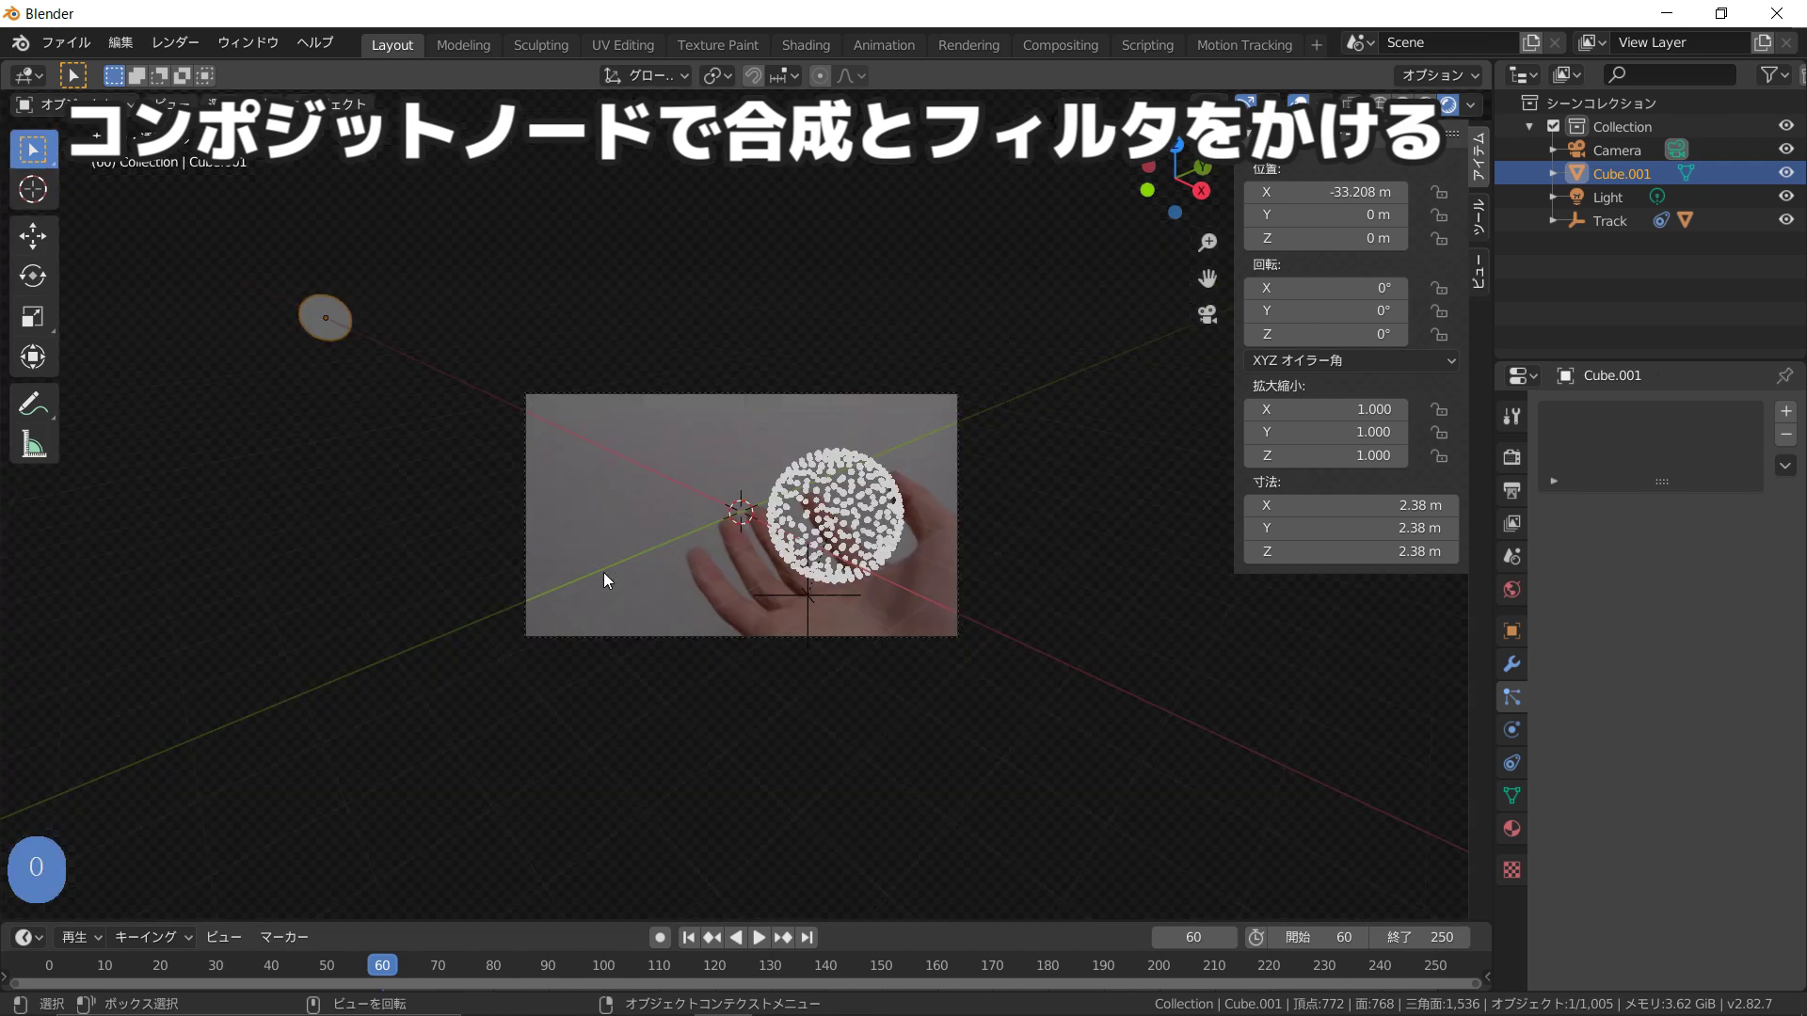
scroll(697, 608, "up", 2)
left_click(1511, 828)
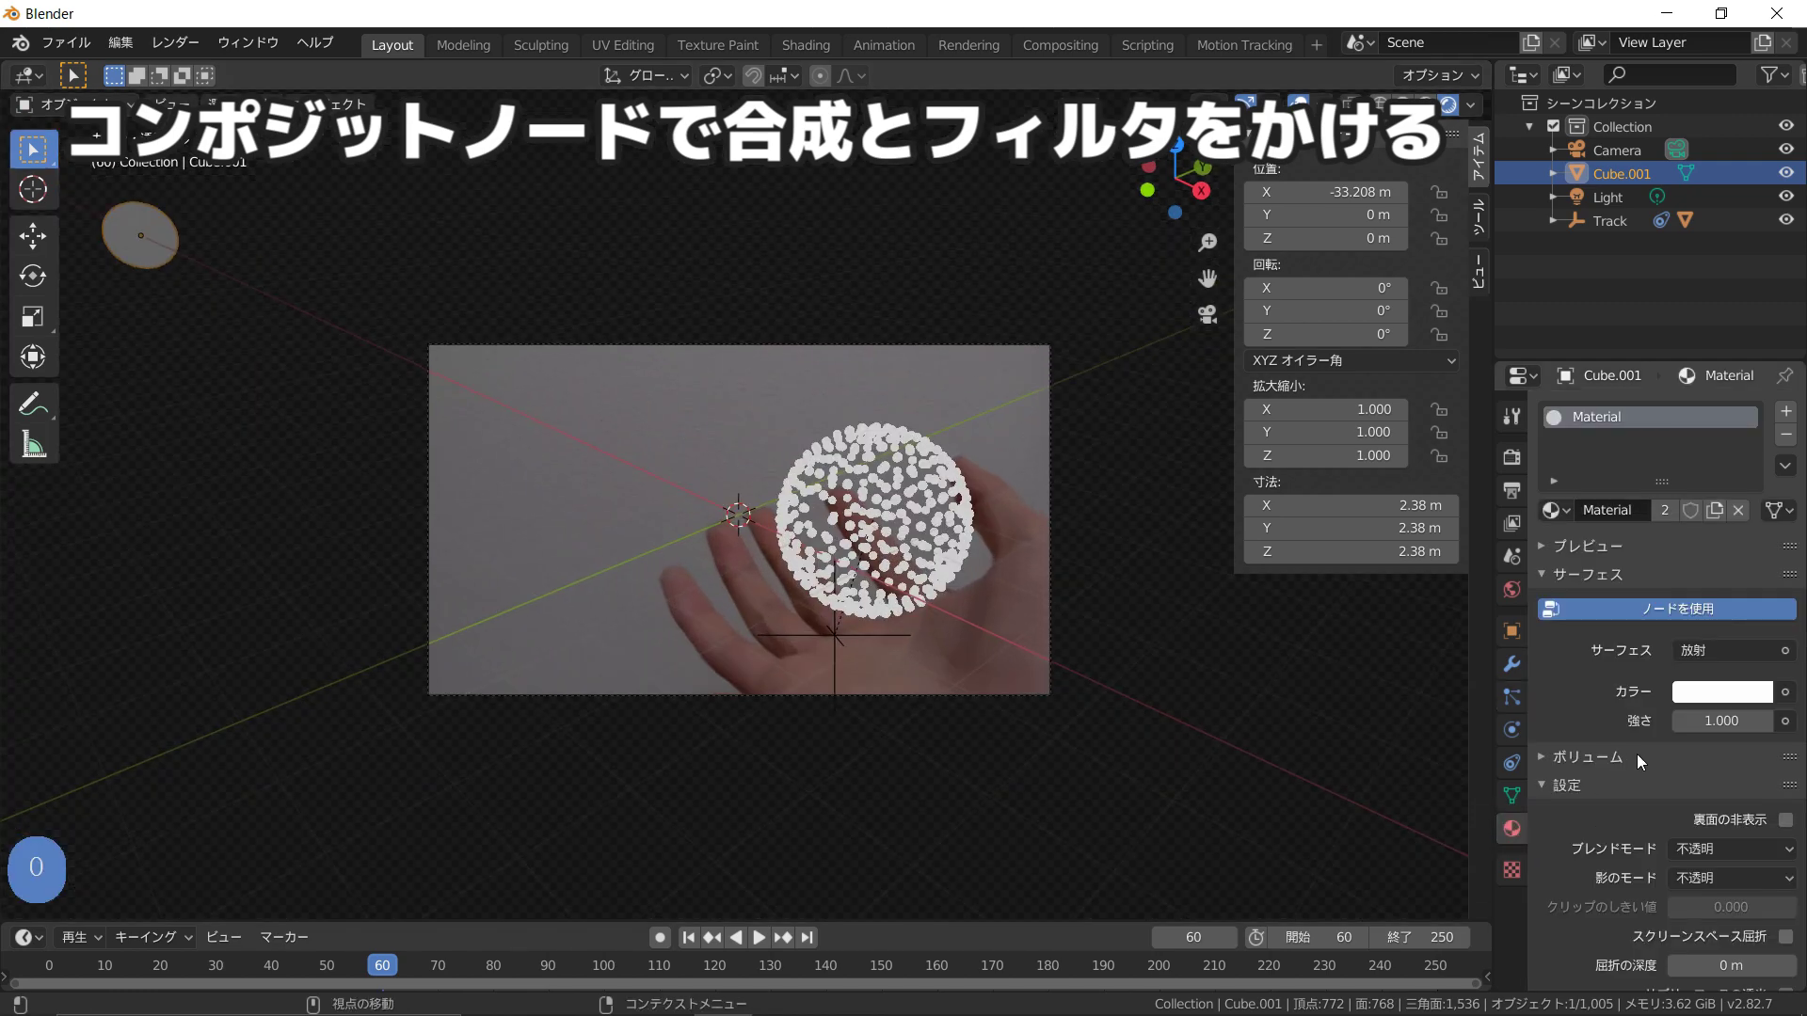
mouse_move(1705, 721)
left_mouse_down()
mouse_move(1742, 711)
mouse_move(1726, 718)
left_mouse_up()
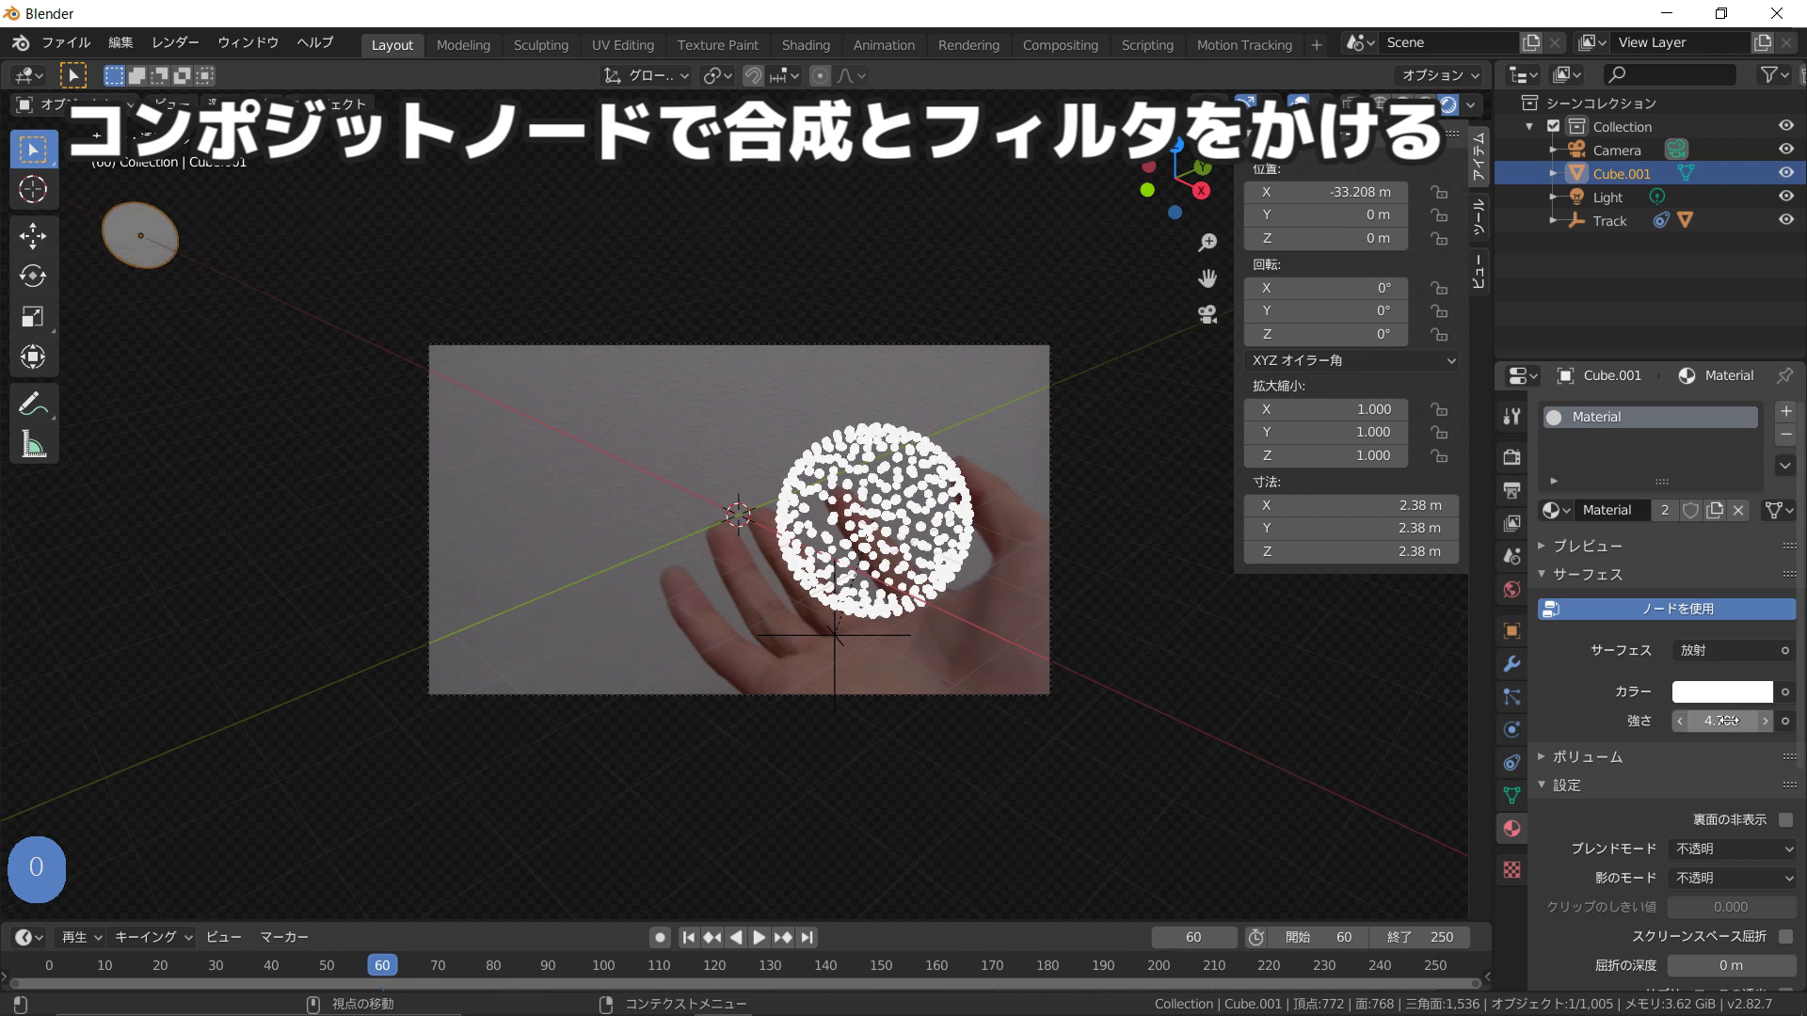
left_click(1717, 723)
type("100")
key("Return")
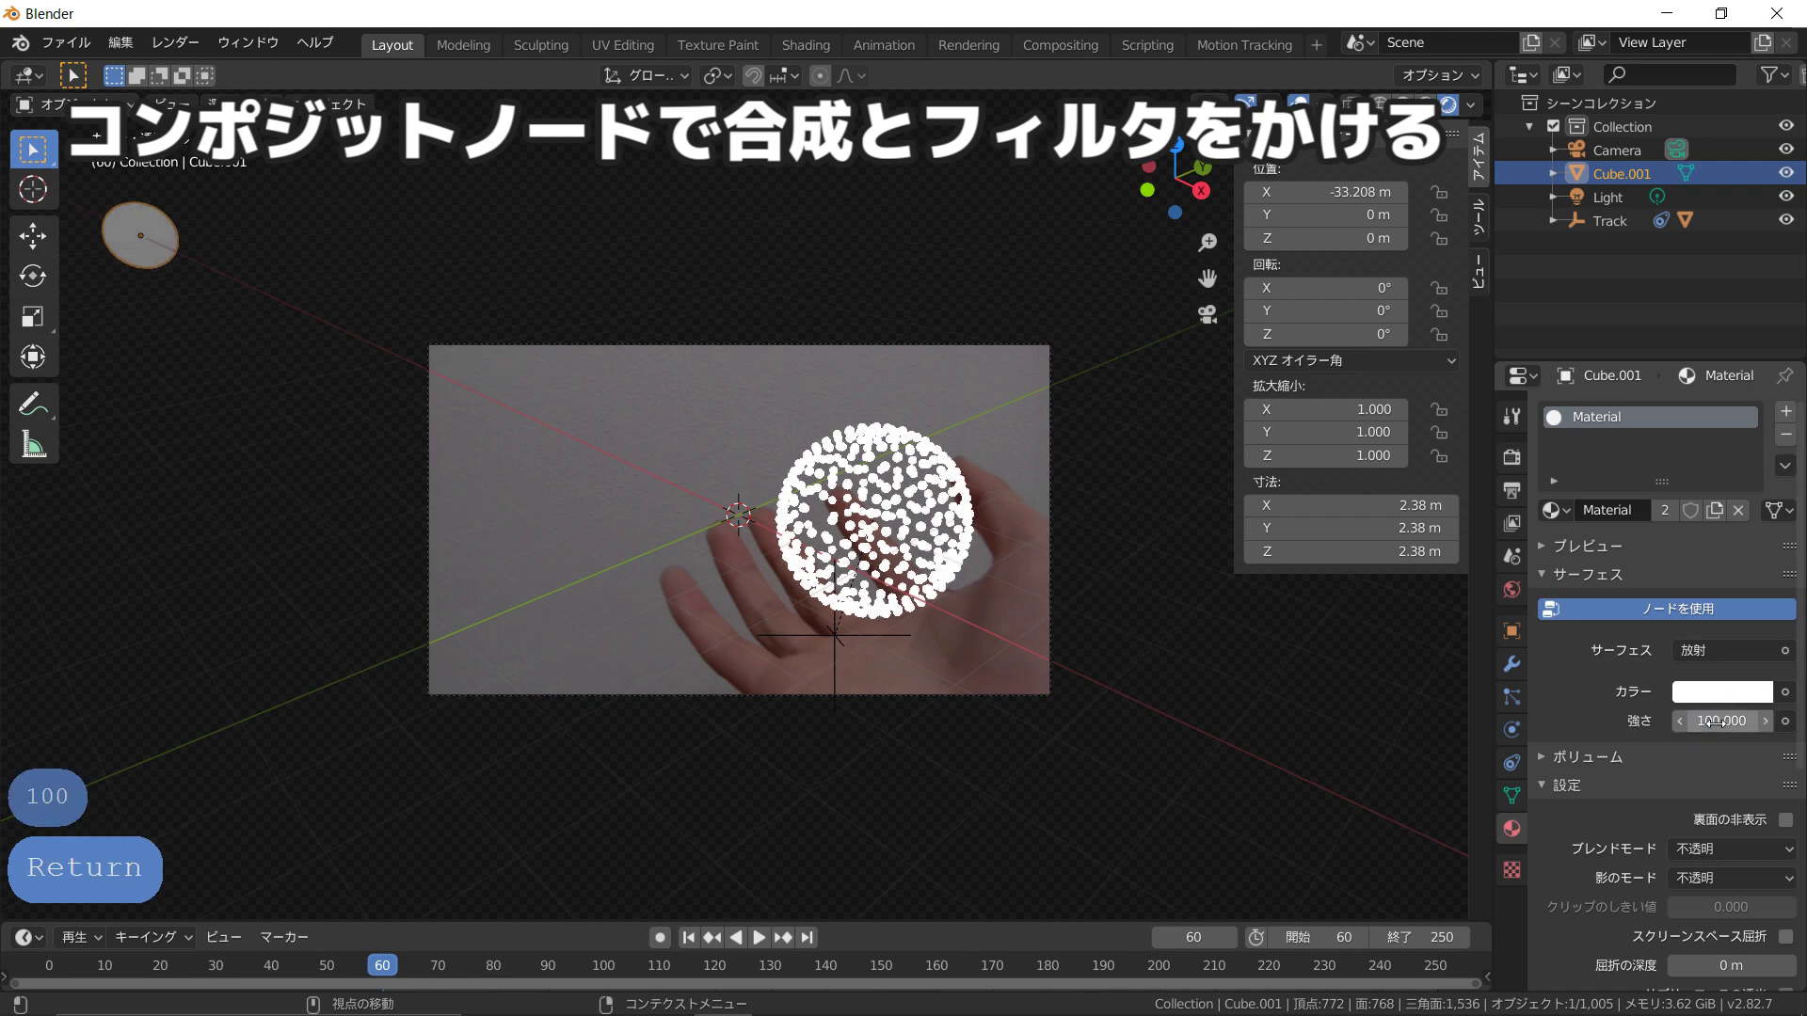
Step: Insert a keyframe for the material's emission strength on frame 60
scroll(1013, 753, "up", 2)
scroll(1012, 748, "up", 1)
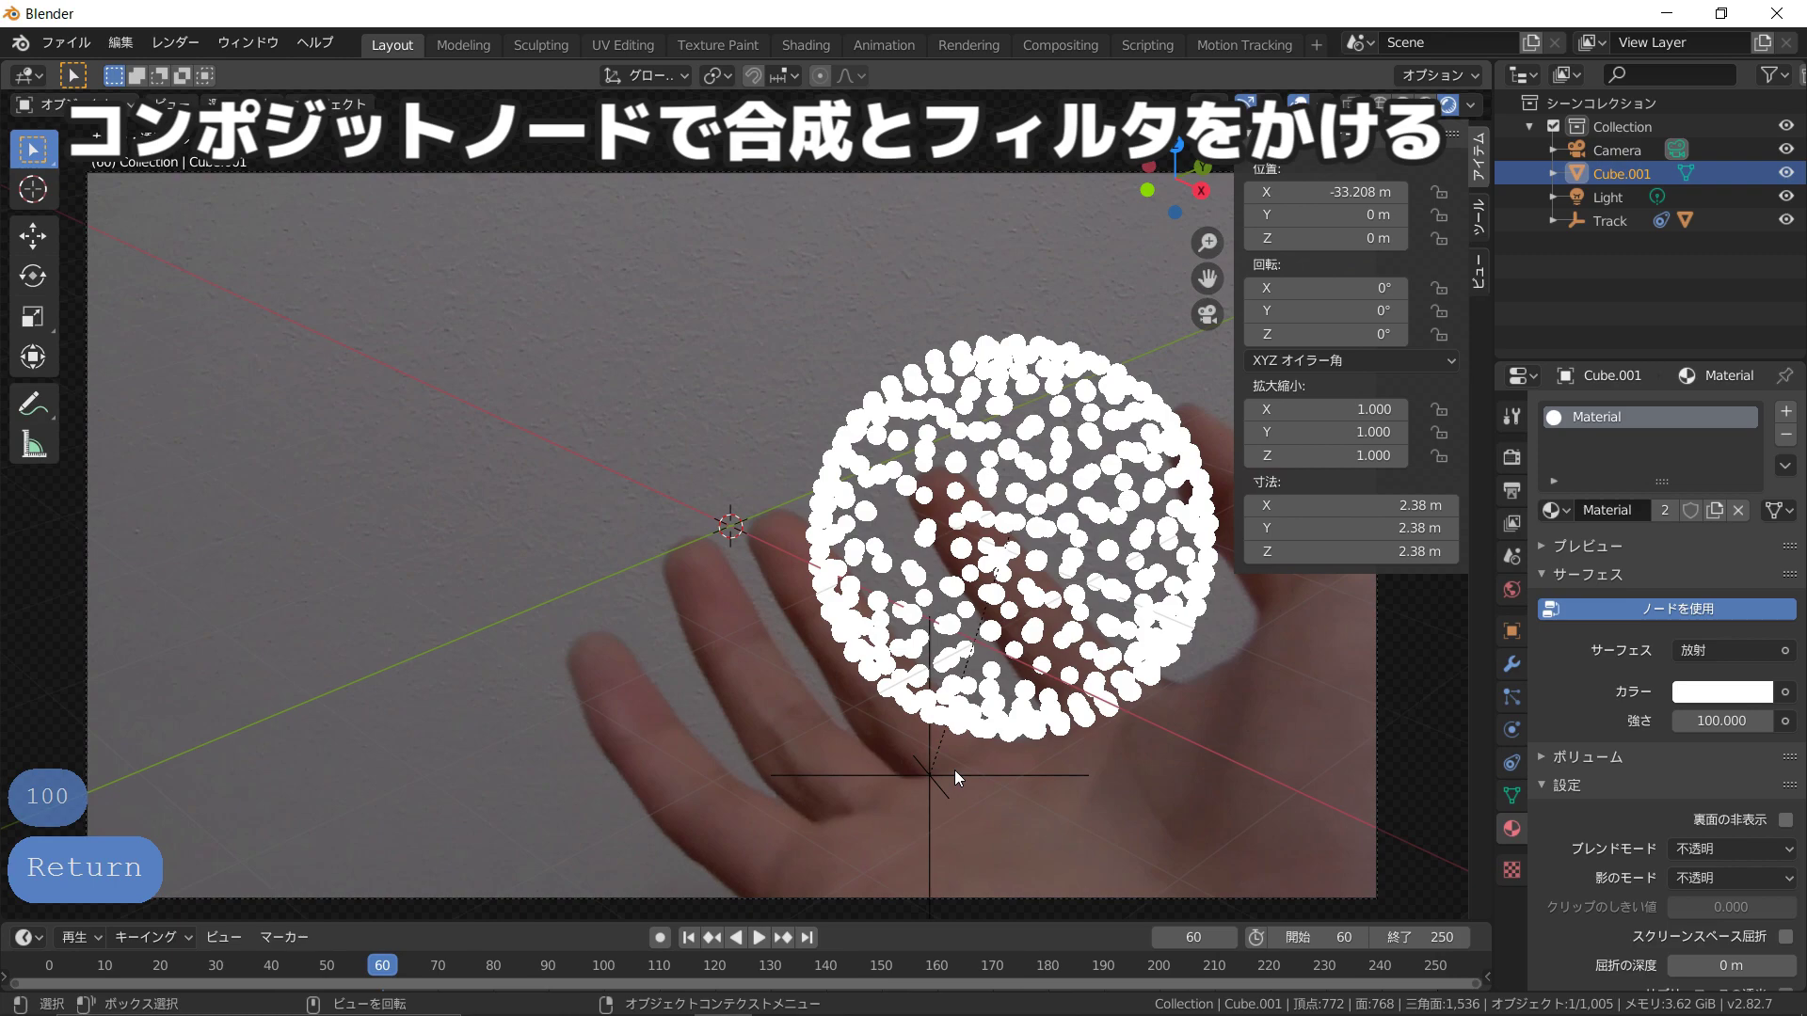
scroll(934, 772, "down", 1)
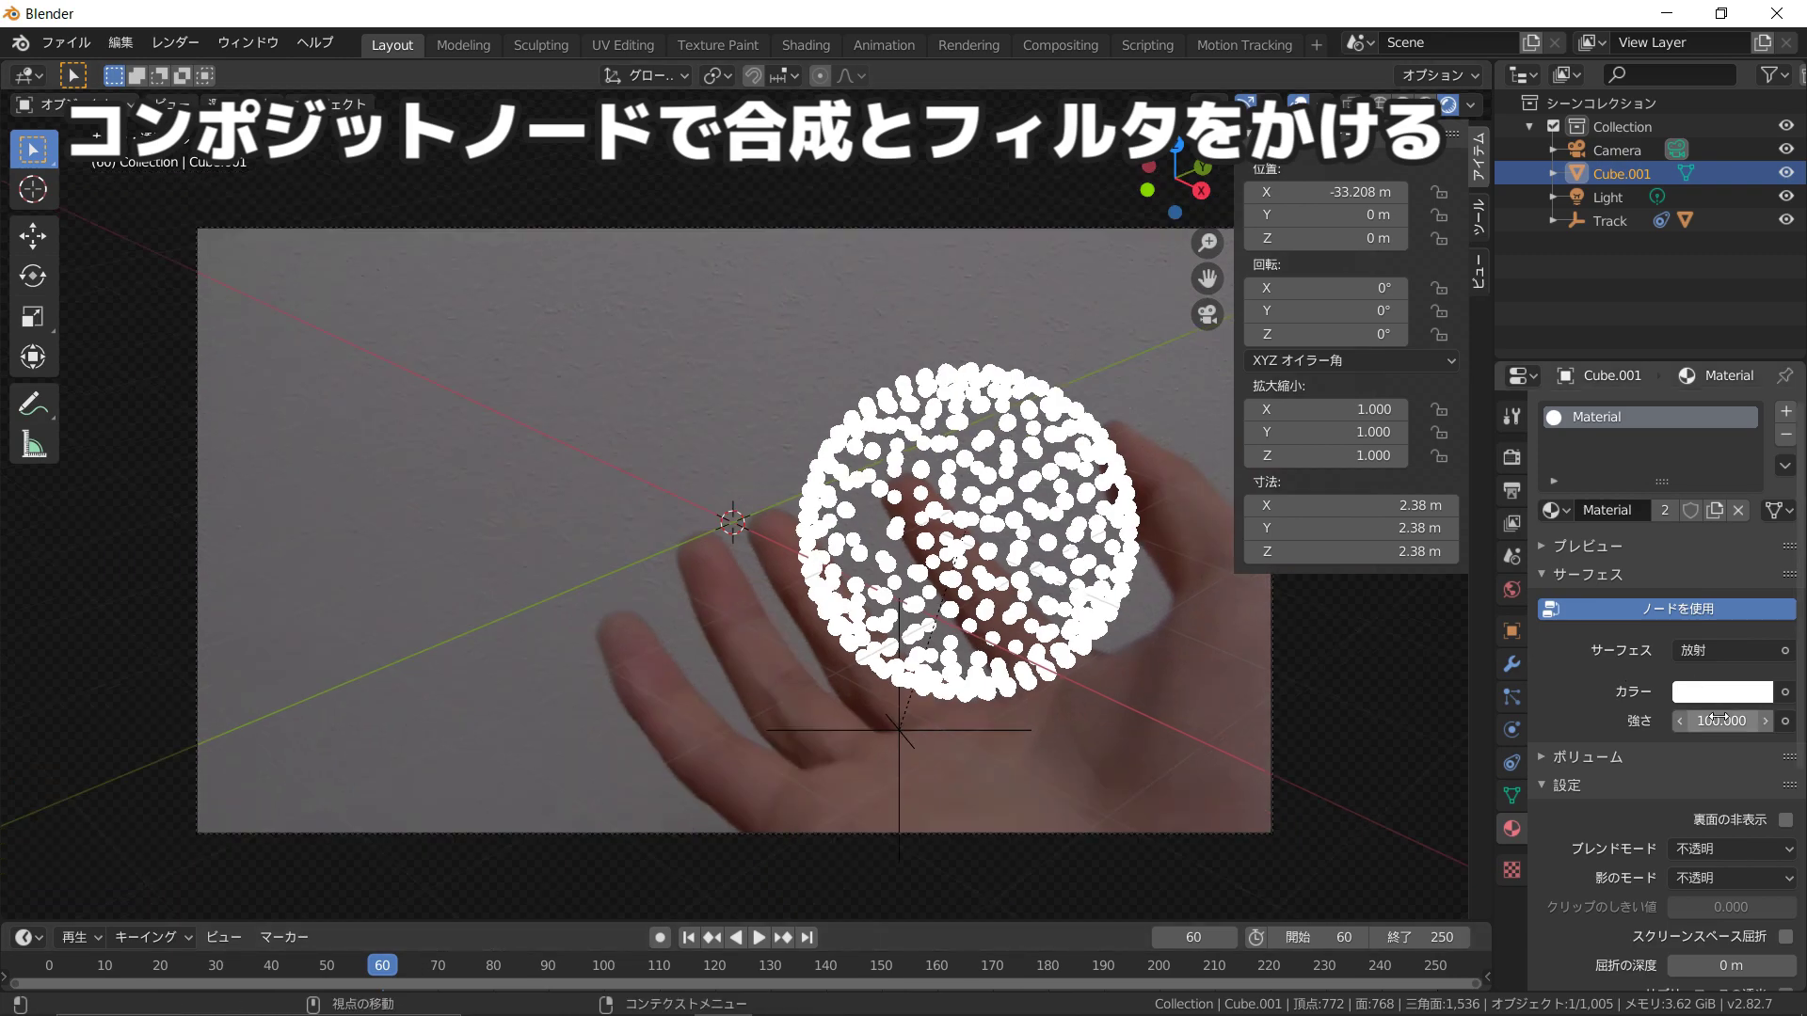
key("i")
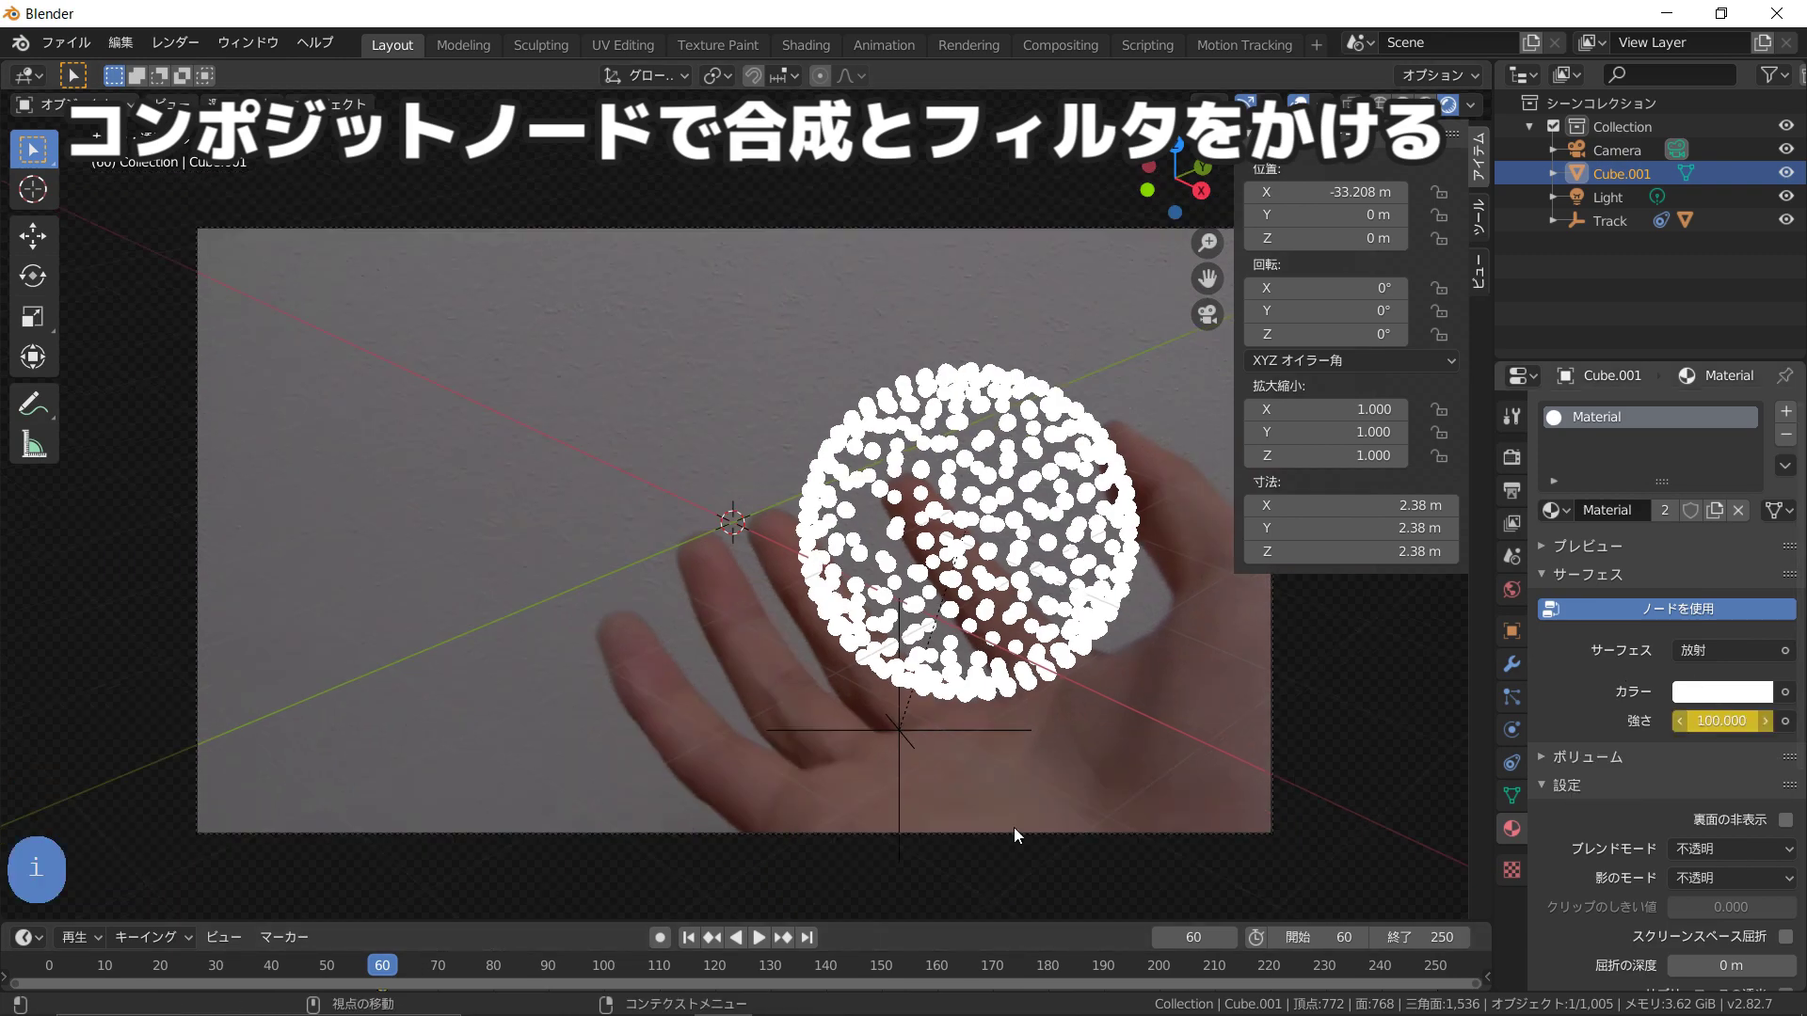
Step: On frame 70, set the material's emission strength to 1 and insert a keyframe for it
left_click(435, 973)
left_click_drag(435, 973, 437, 971)
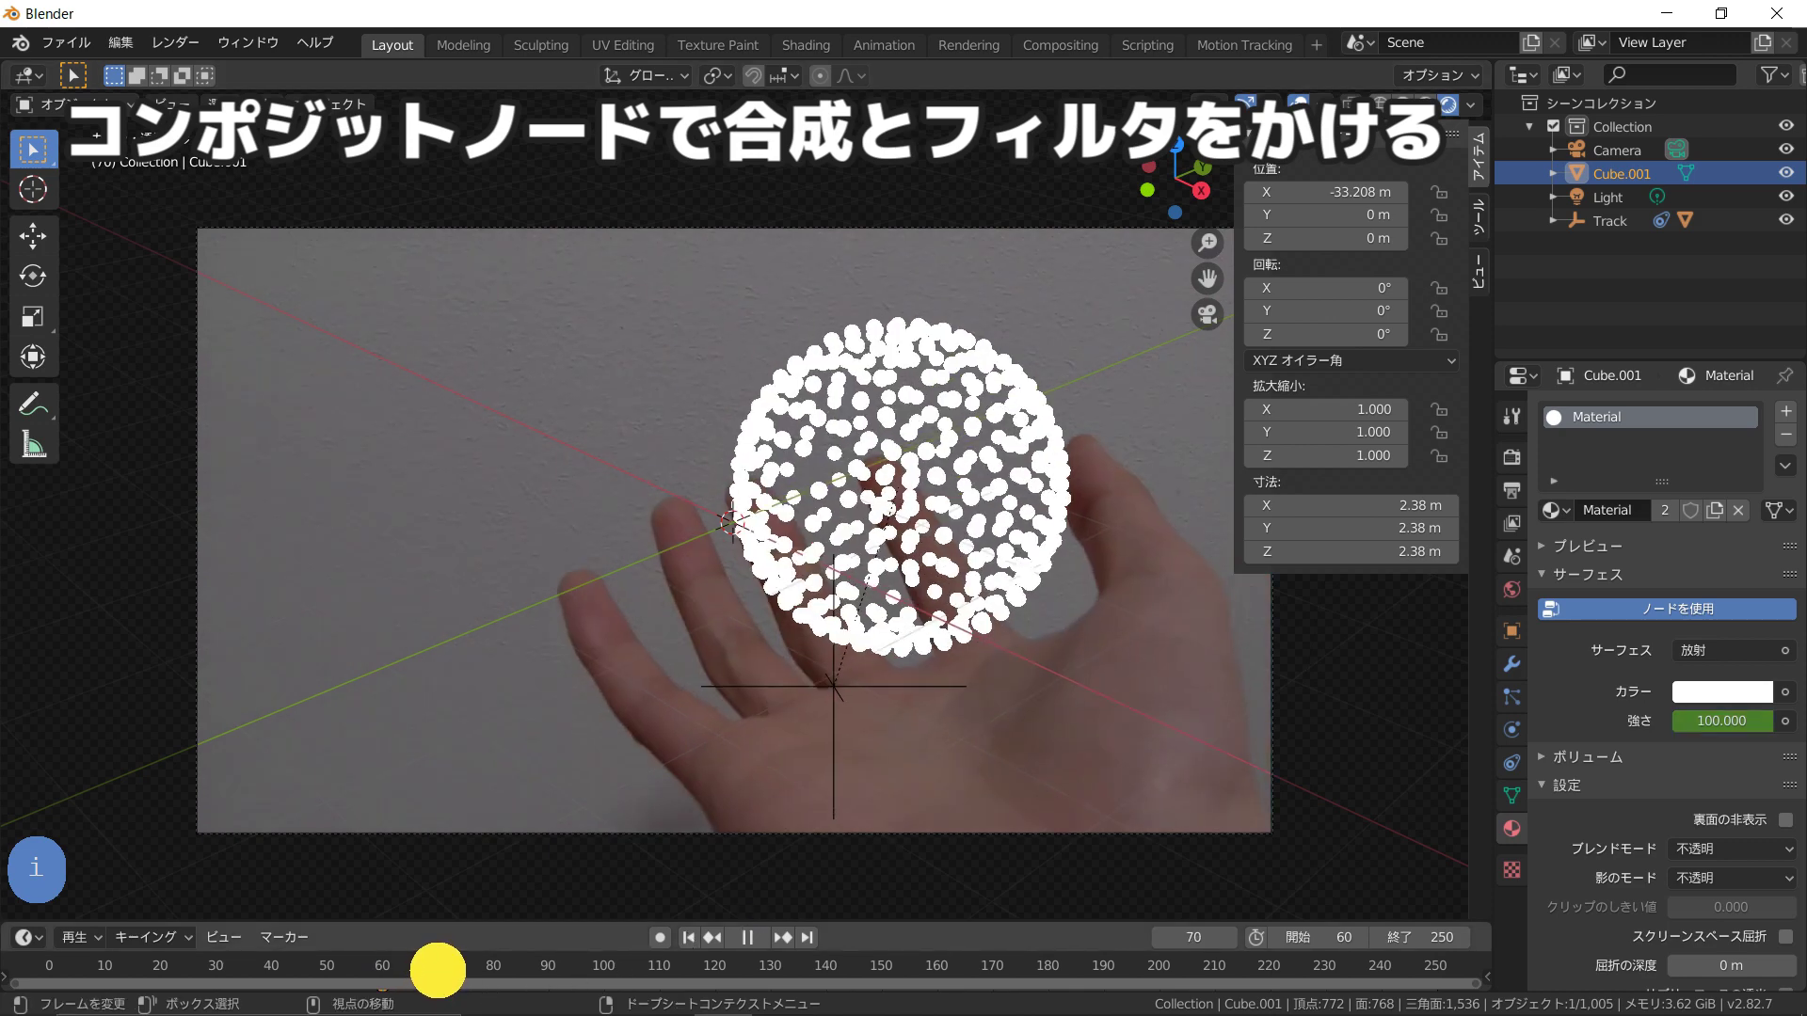
left_click_drag(1712, 726, 1654, 731)
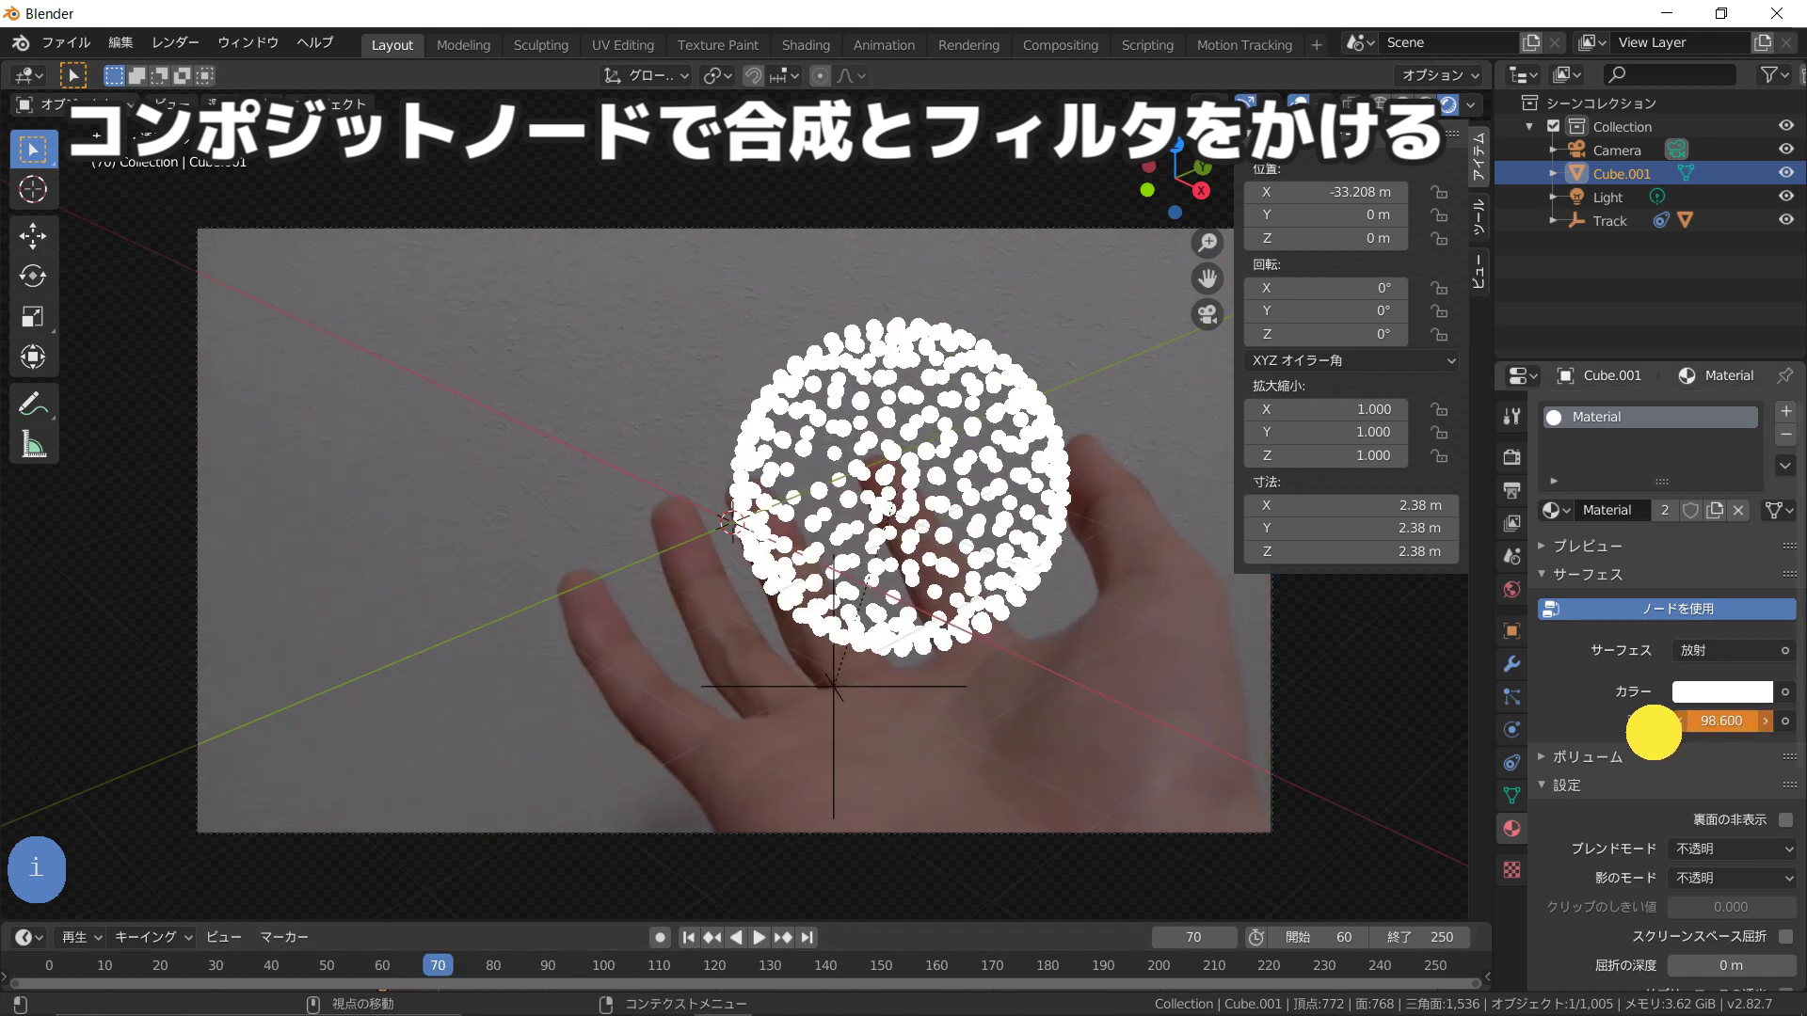
type("1")
key("Return")
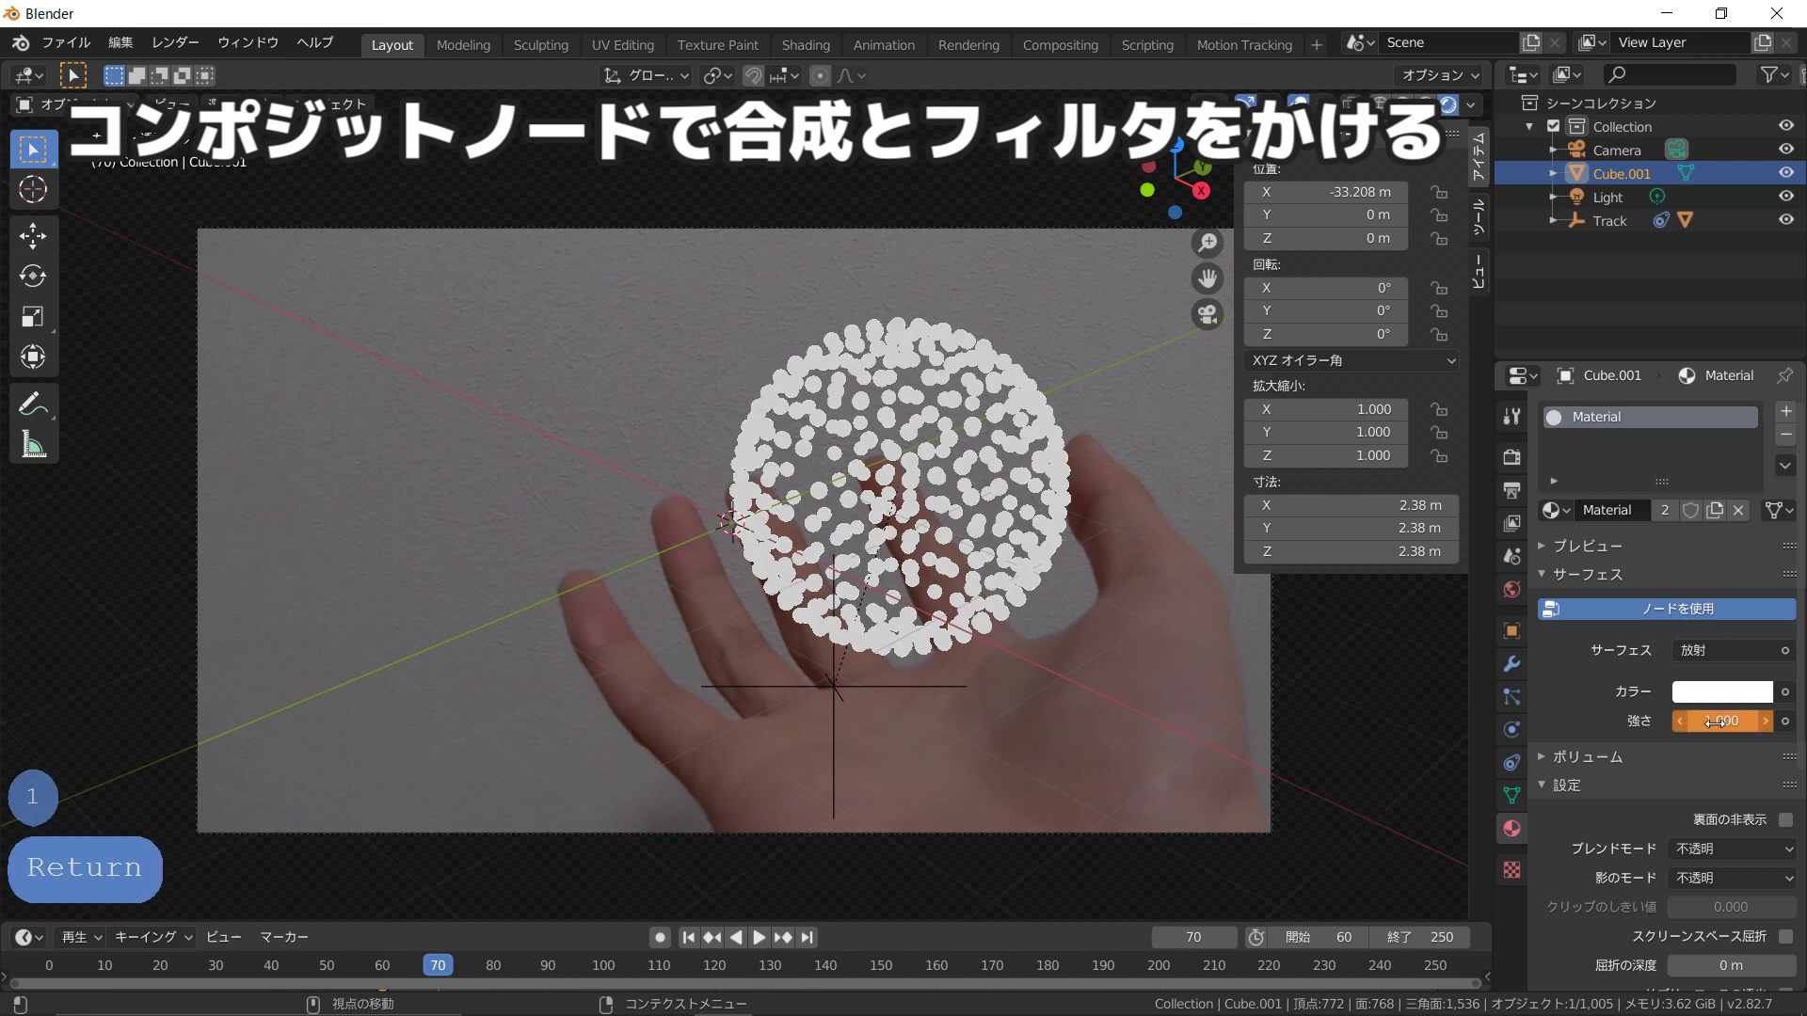
key("i")
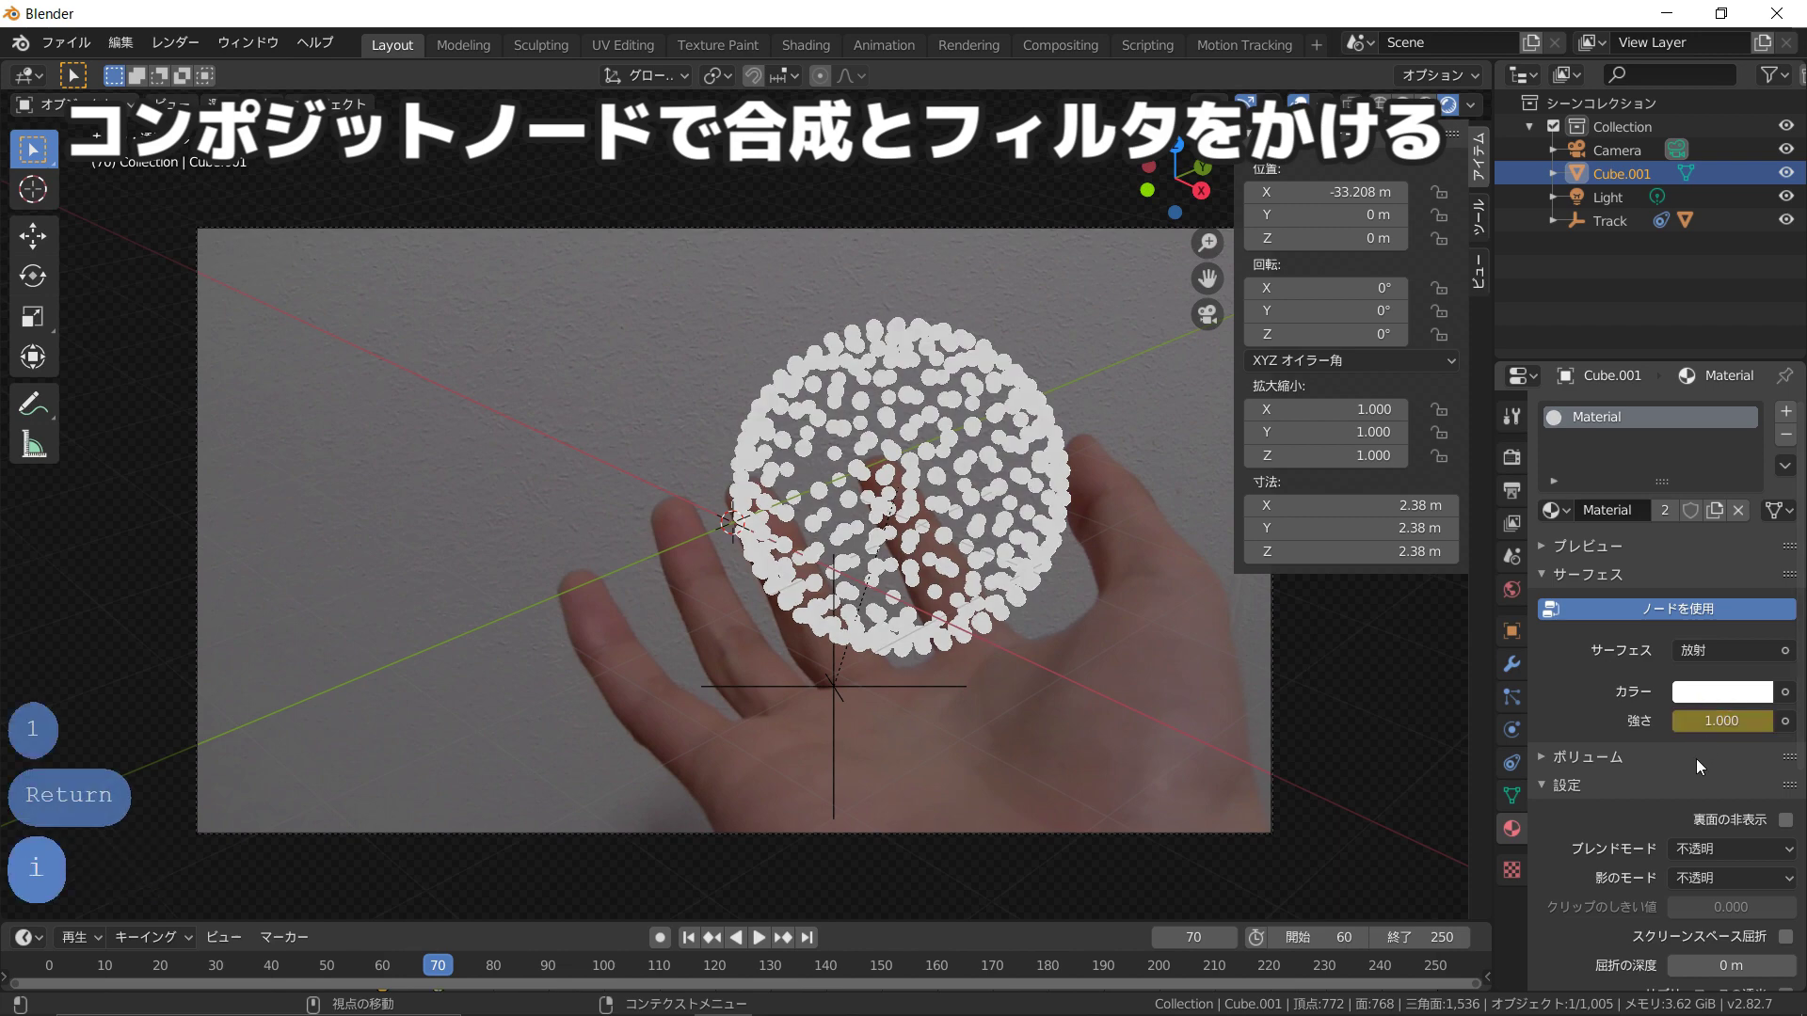
scroll(963, 686, "down", 3)
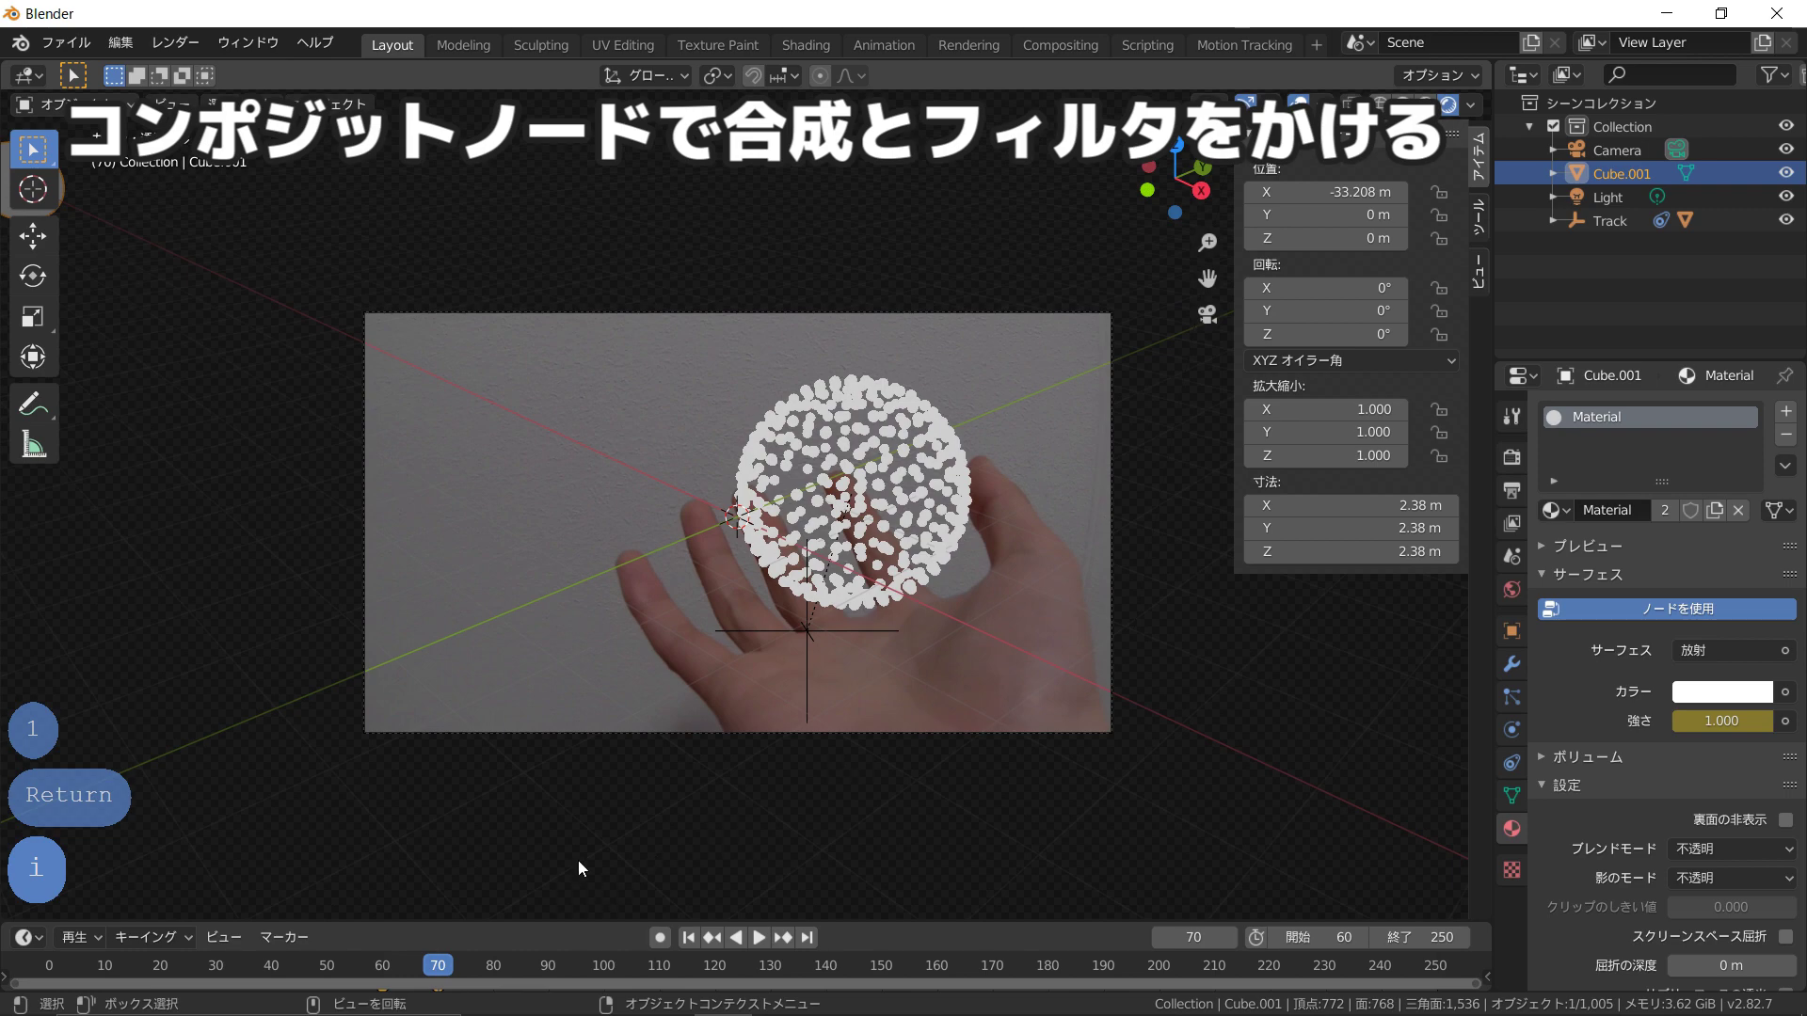
Step: Check the composited result at frame 60 in the Compositing workspace, then return to the Layout workspace
left_click(1059, 44)
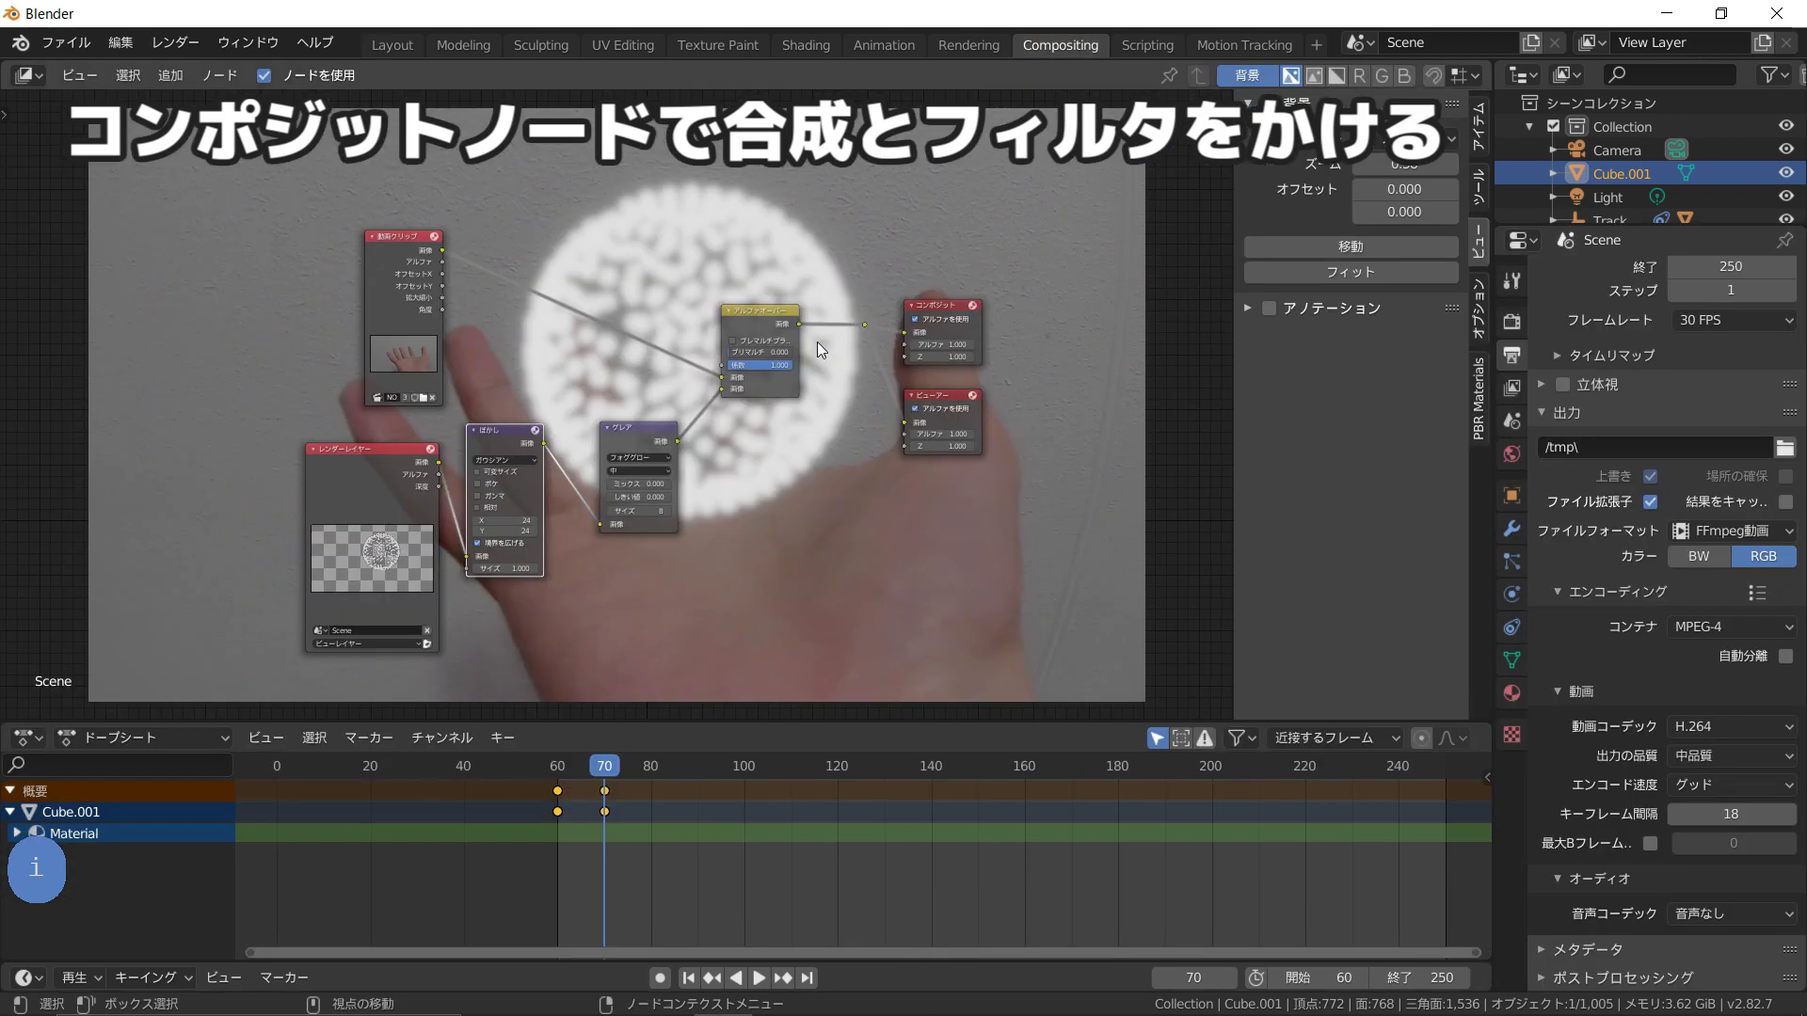
left_click(558, 797)
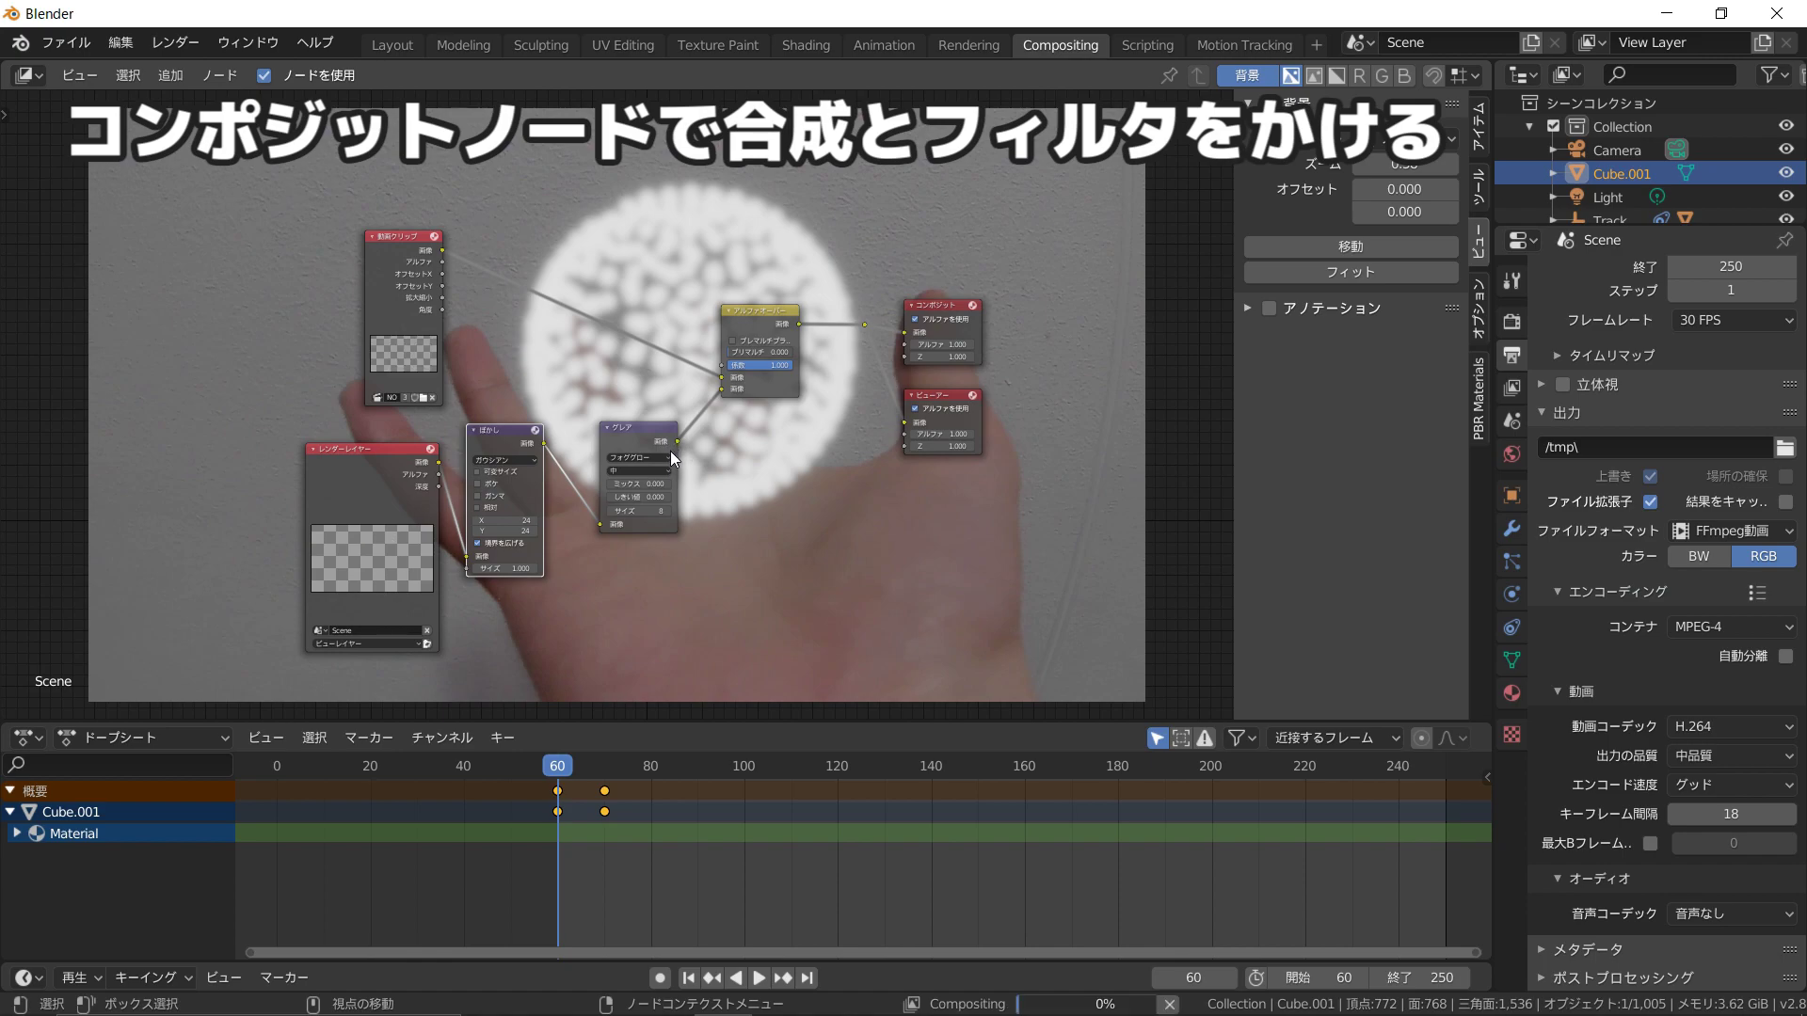
left_click(384, 44)
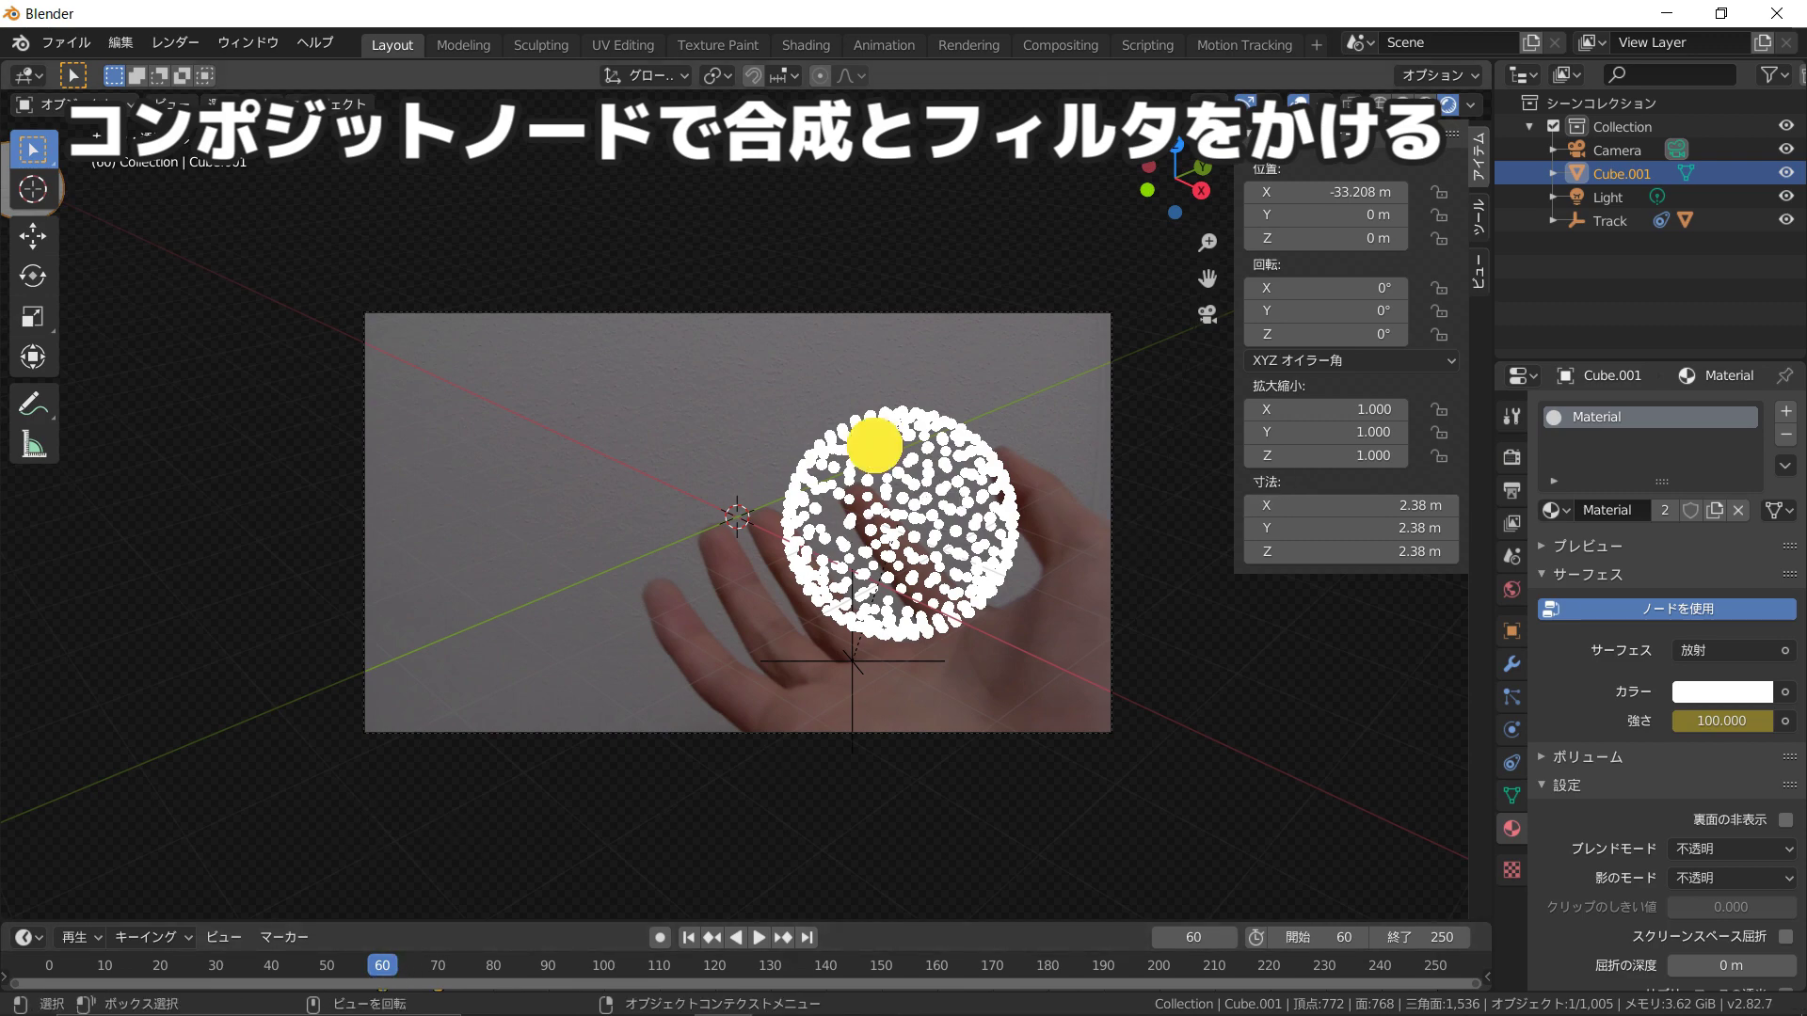
Step: Select the particle sphere, set its X, Y and Z scale to 0 on frame 60, and insert a scale keyframe
left_click(874, 445)
key("s")
right_click(961, 477)
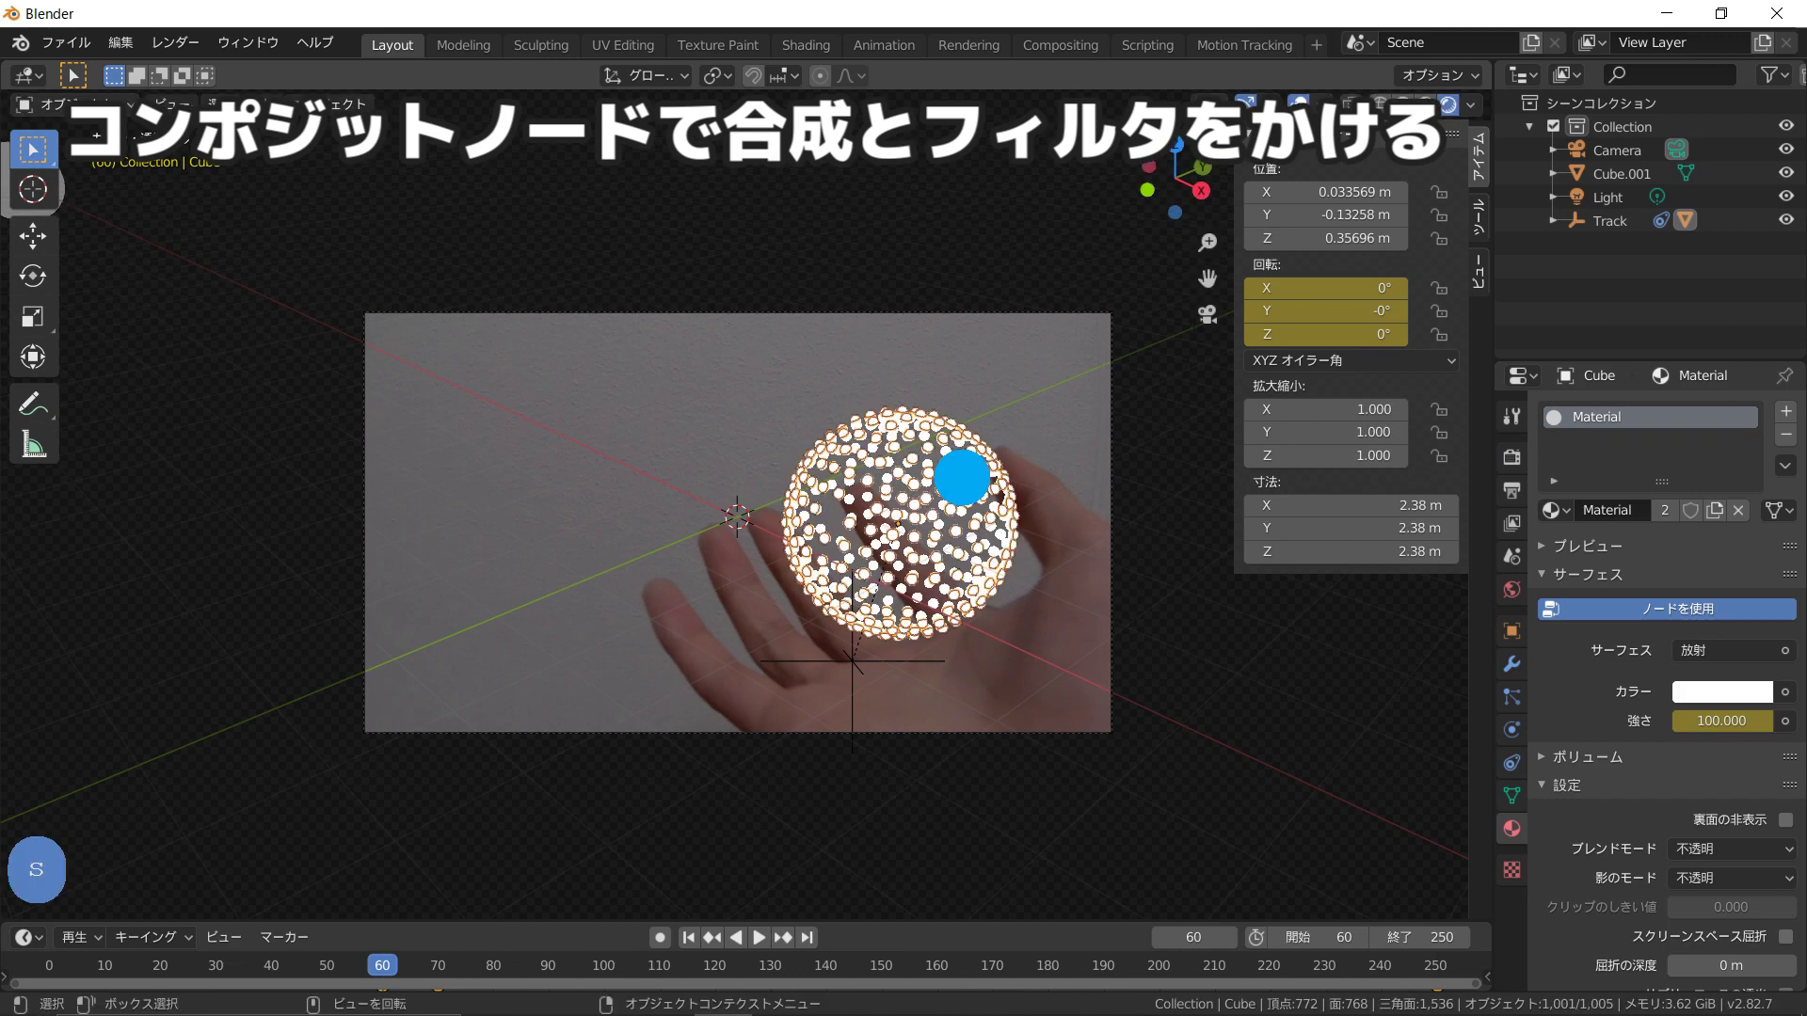
left_click(1299, 410)
type("0")
key("Return")
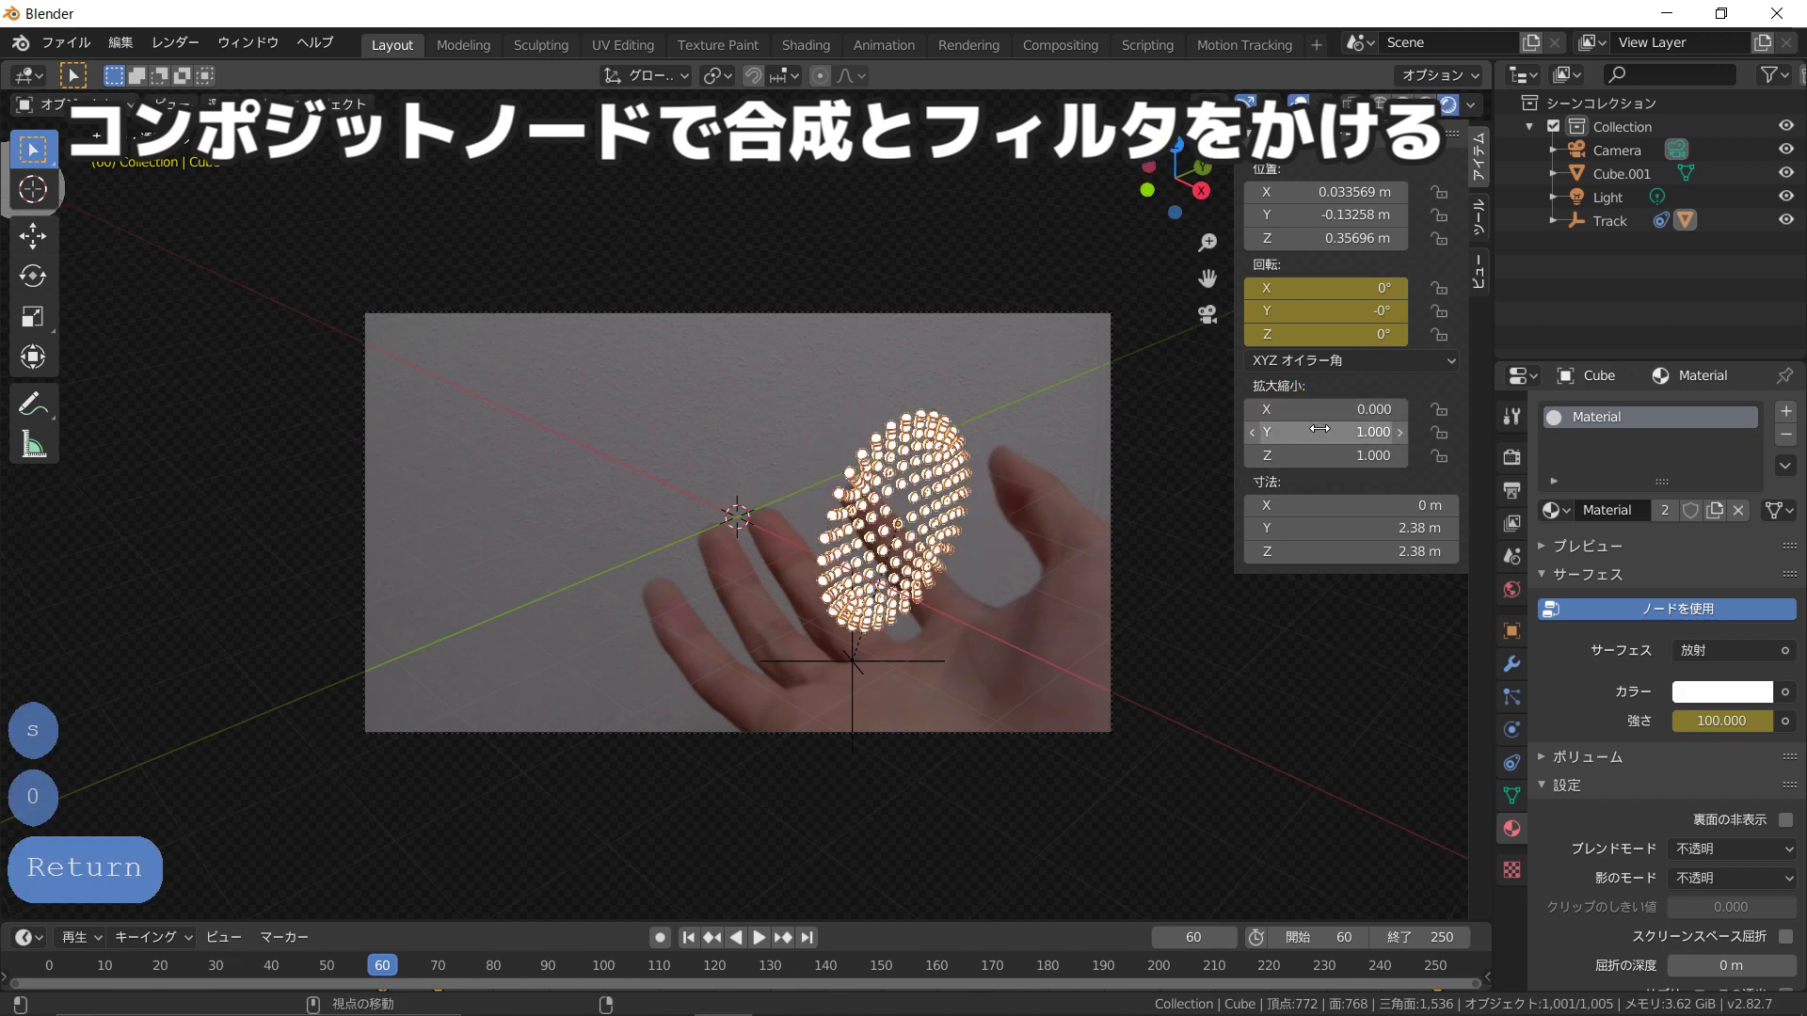
left_click(1319, 431)
type("0")
key("Return")
left_click(1329, 455)
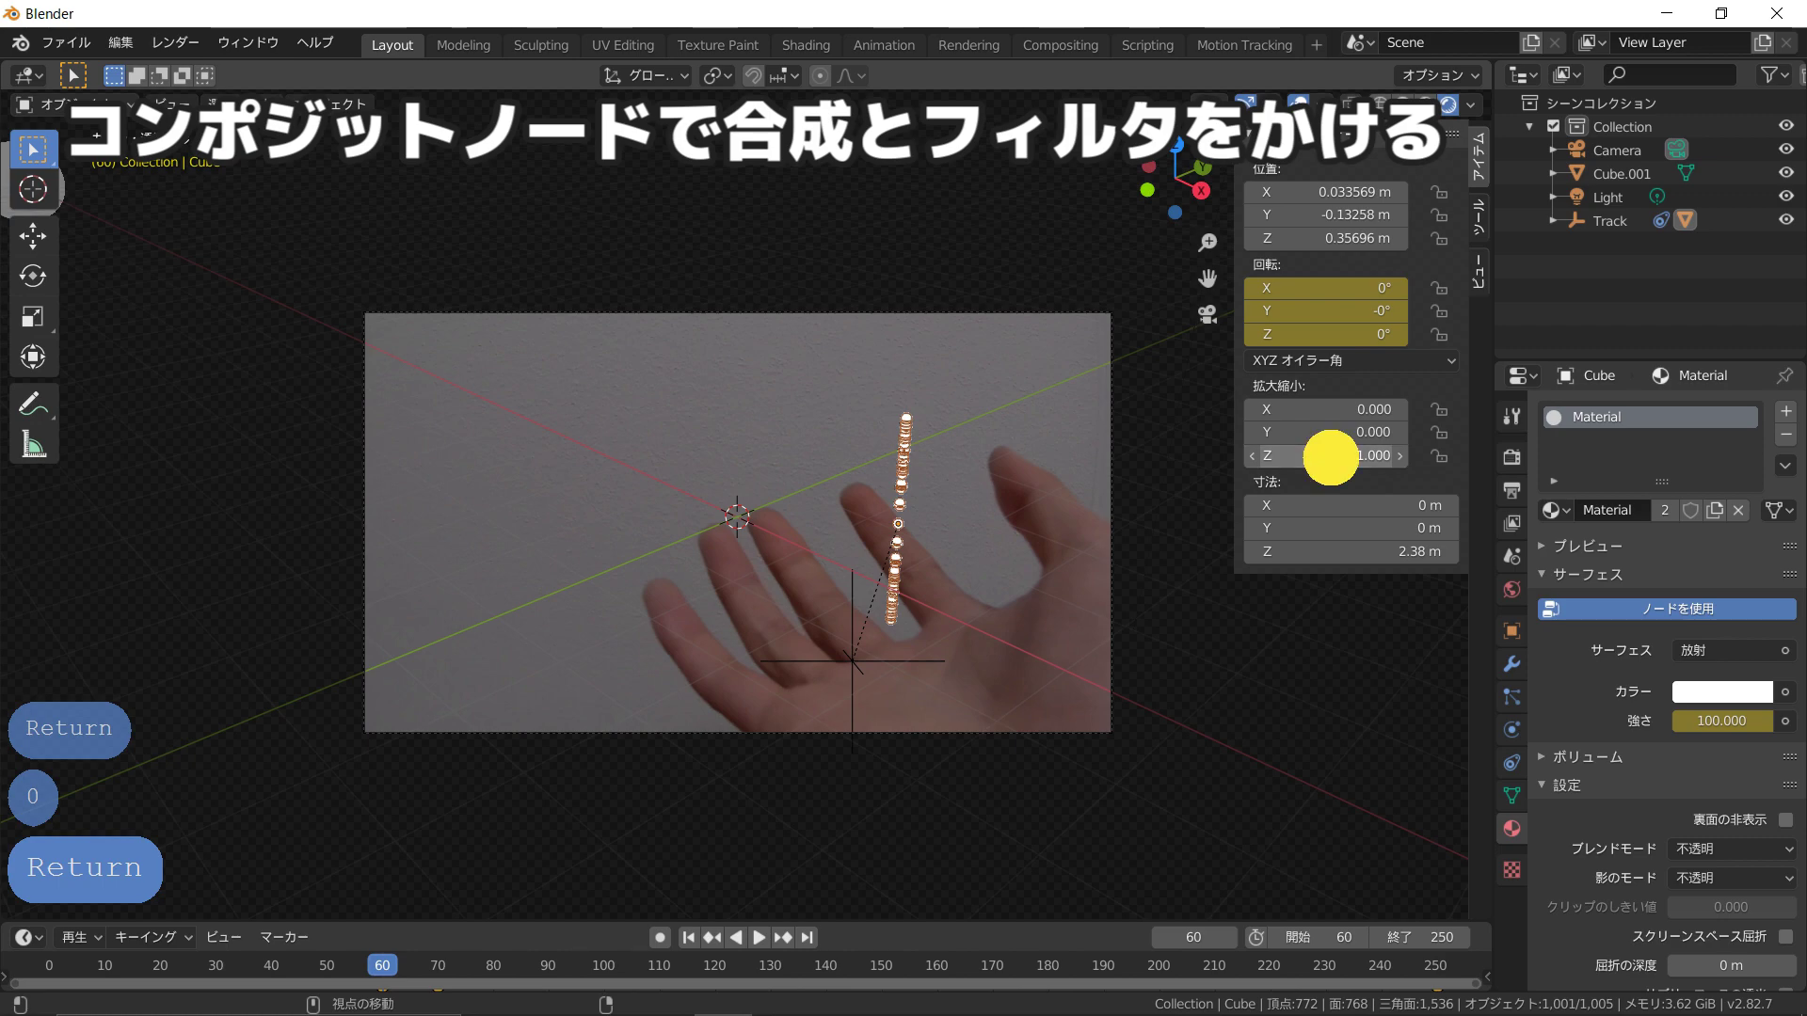
type("0")
key("Return")
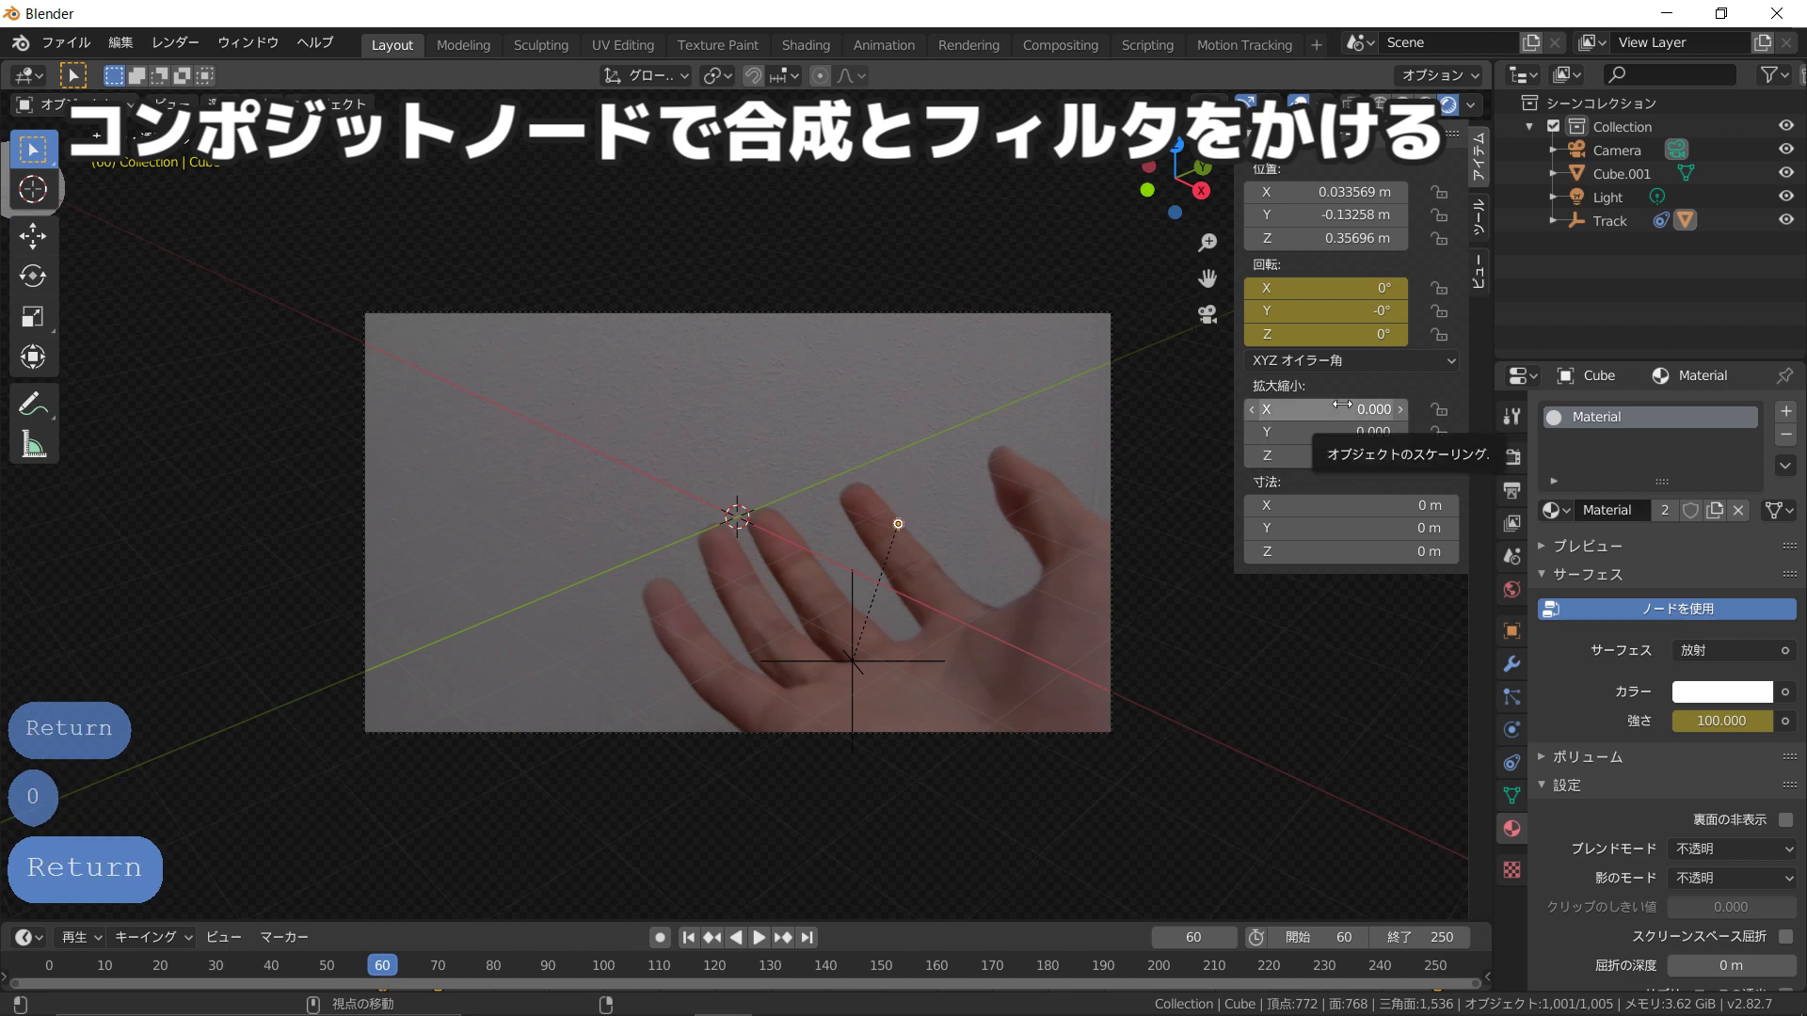
key("i")
Step: On frame 70, set the particle sphere's X, Y and Z scale to 1 and insert a scale keyframe
left_click(437, 965)
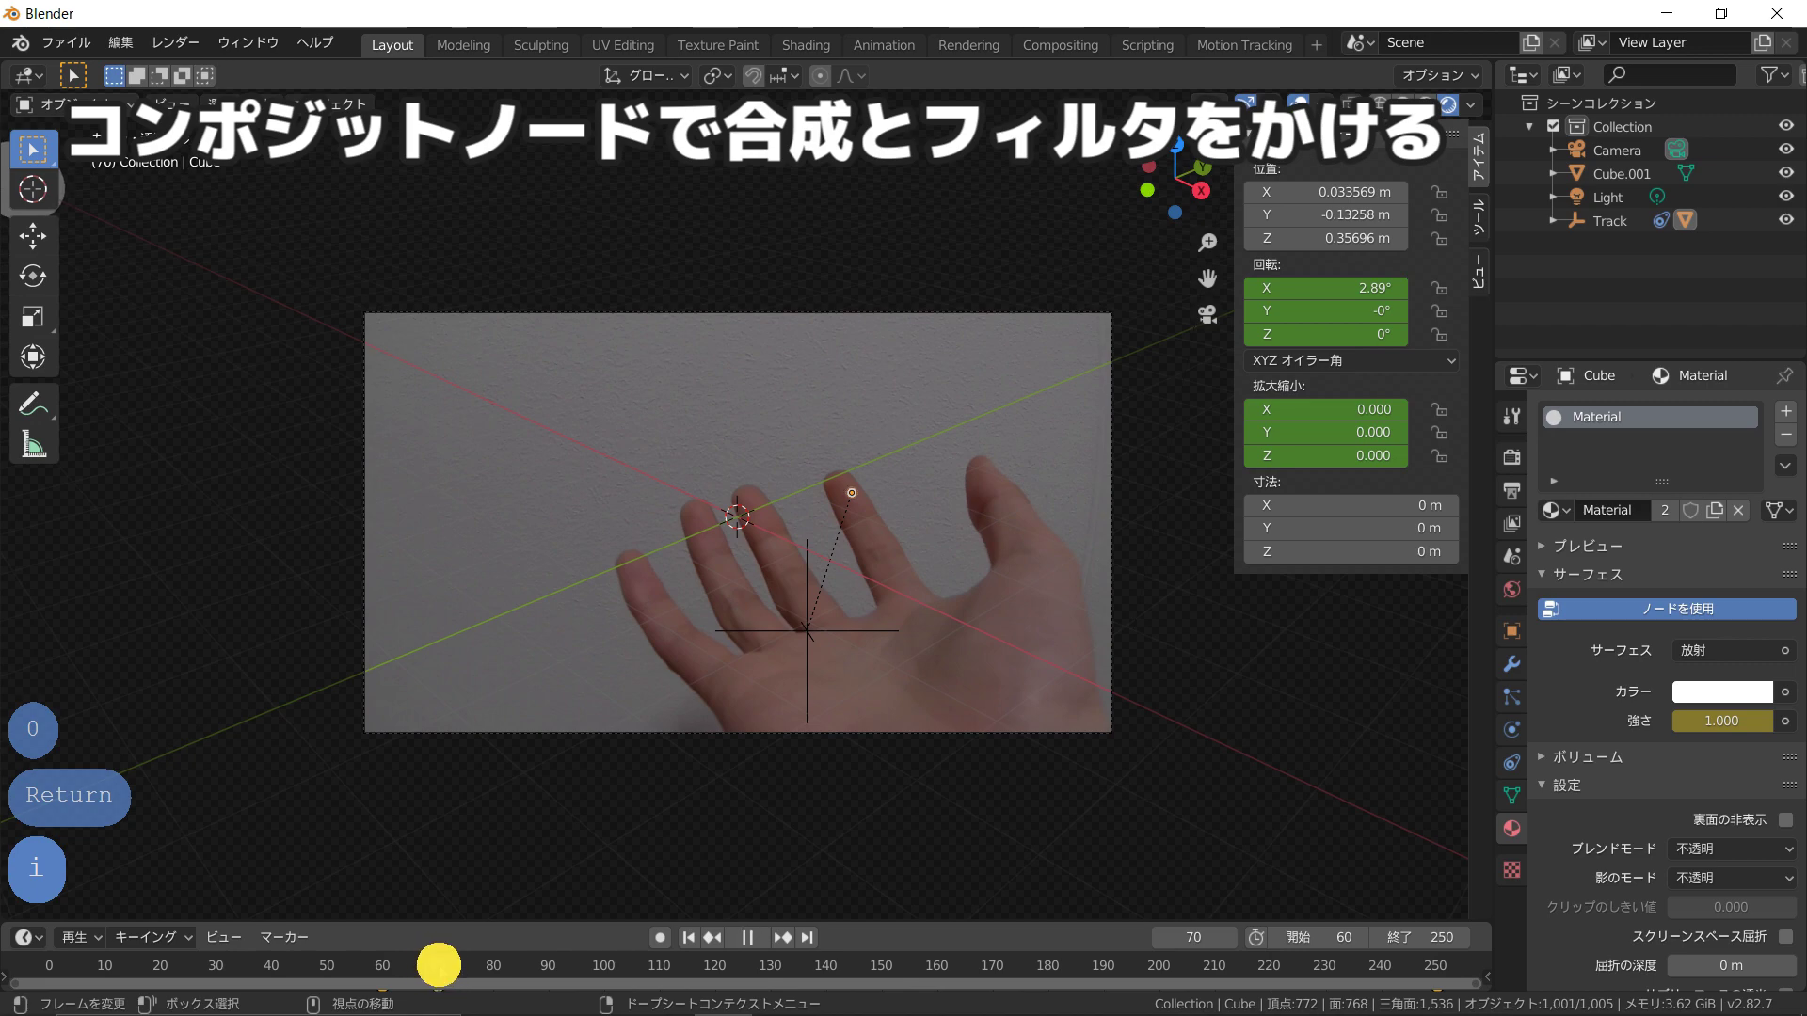
left_click(1346, 409)
type("1")
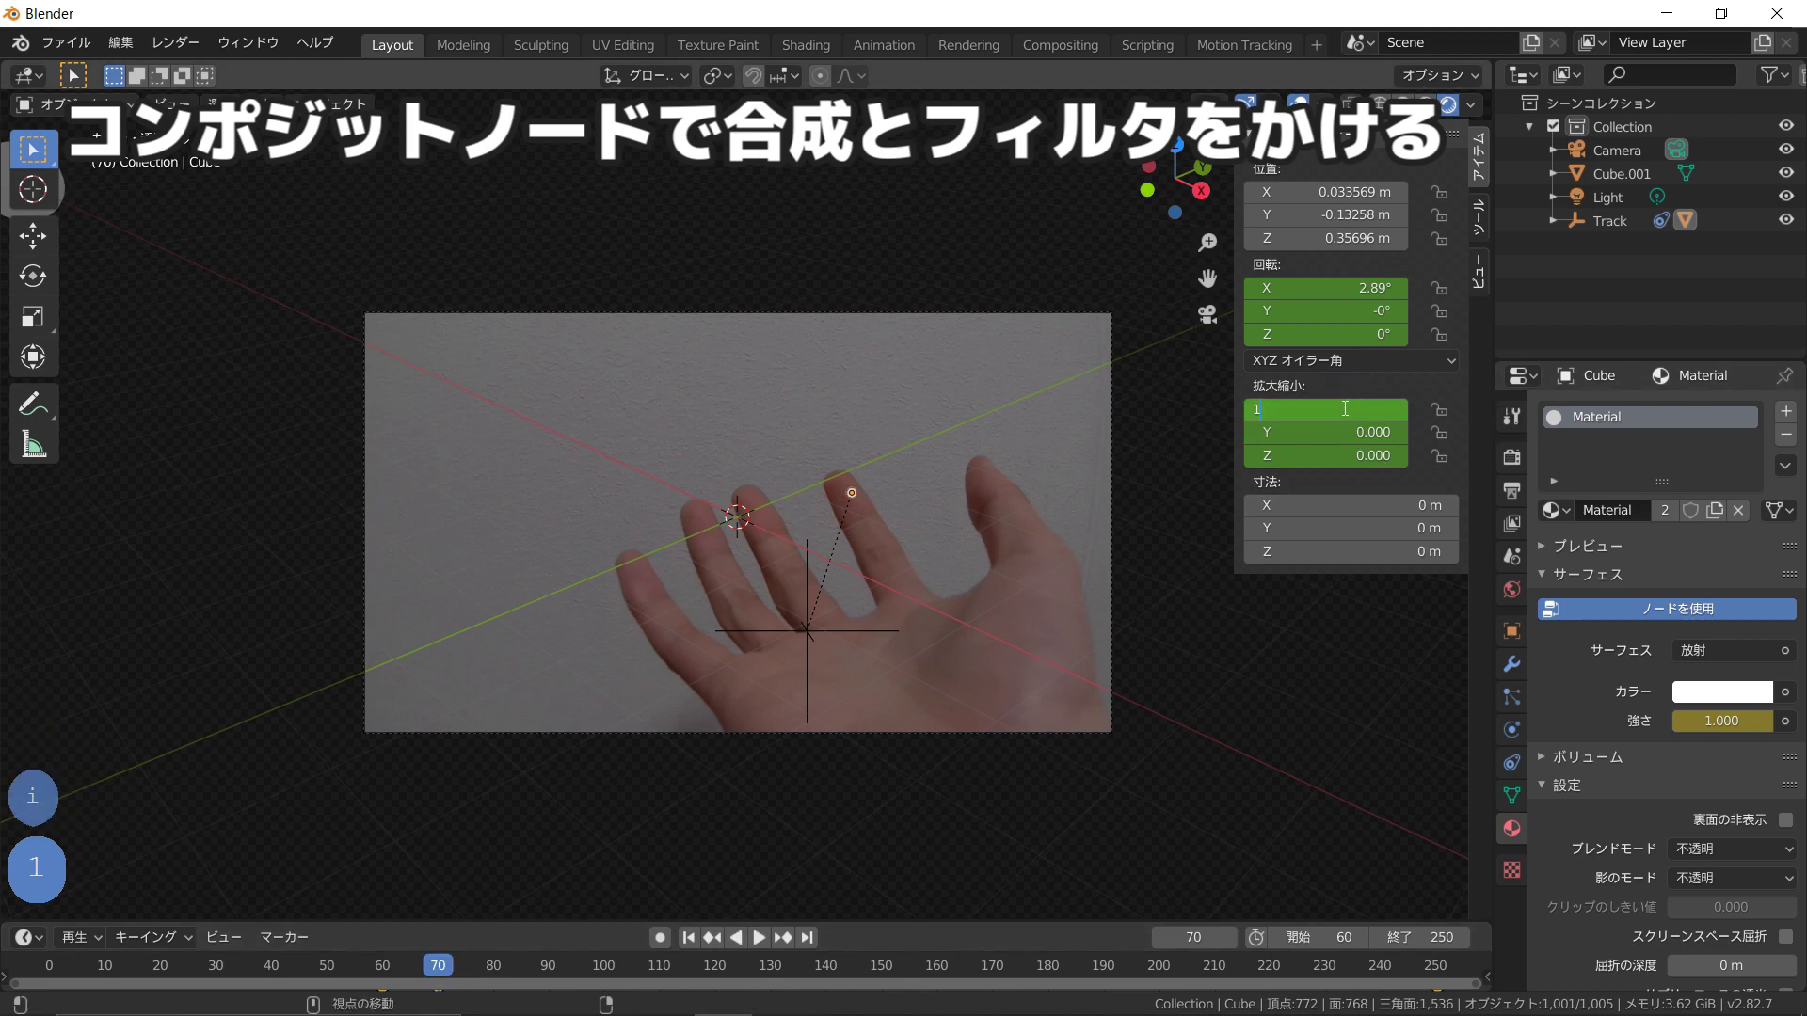
key("Return")
left_click_drag(1355, 431, 1352, 454)
type("1")
key("Return")
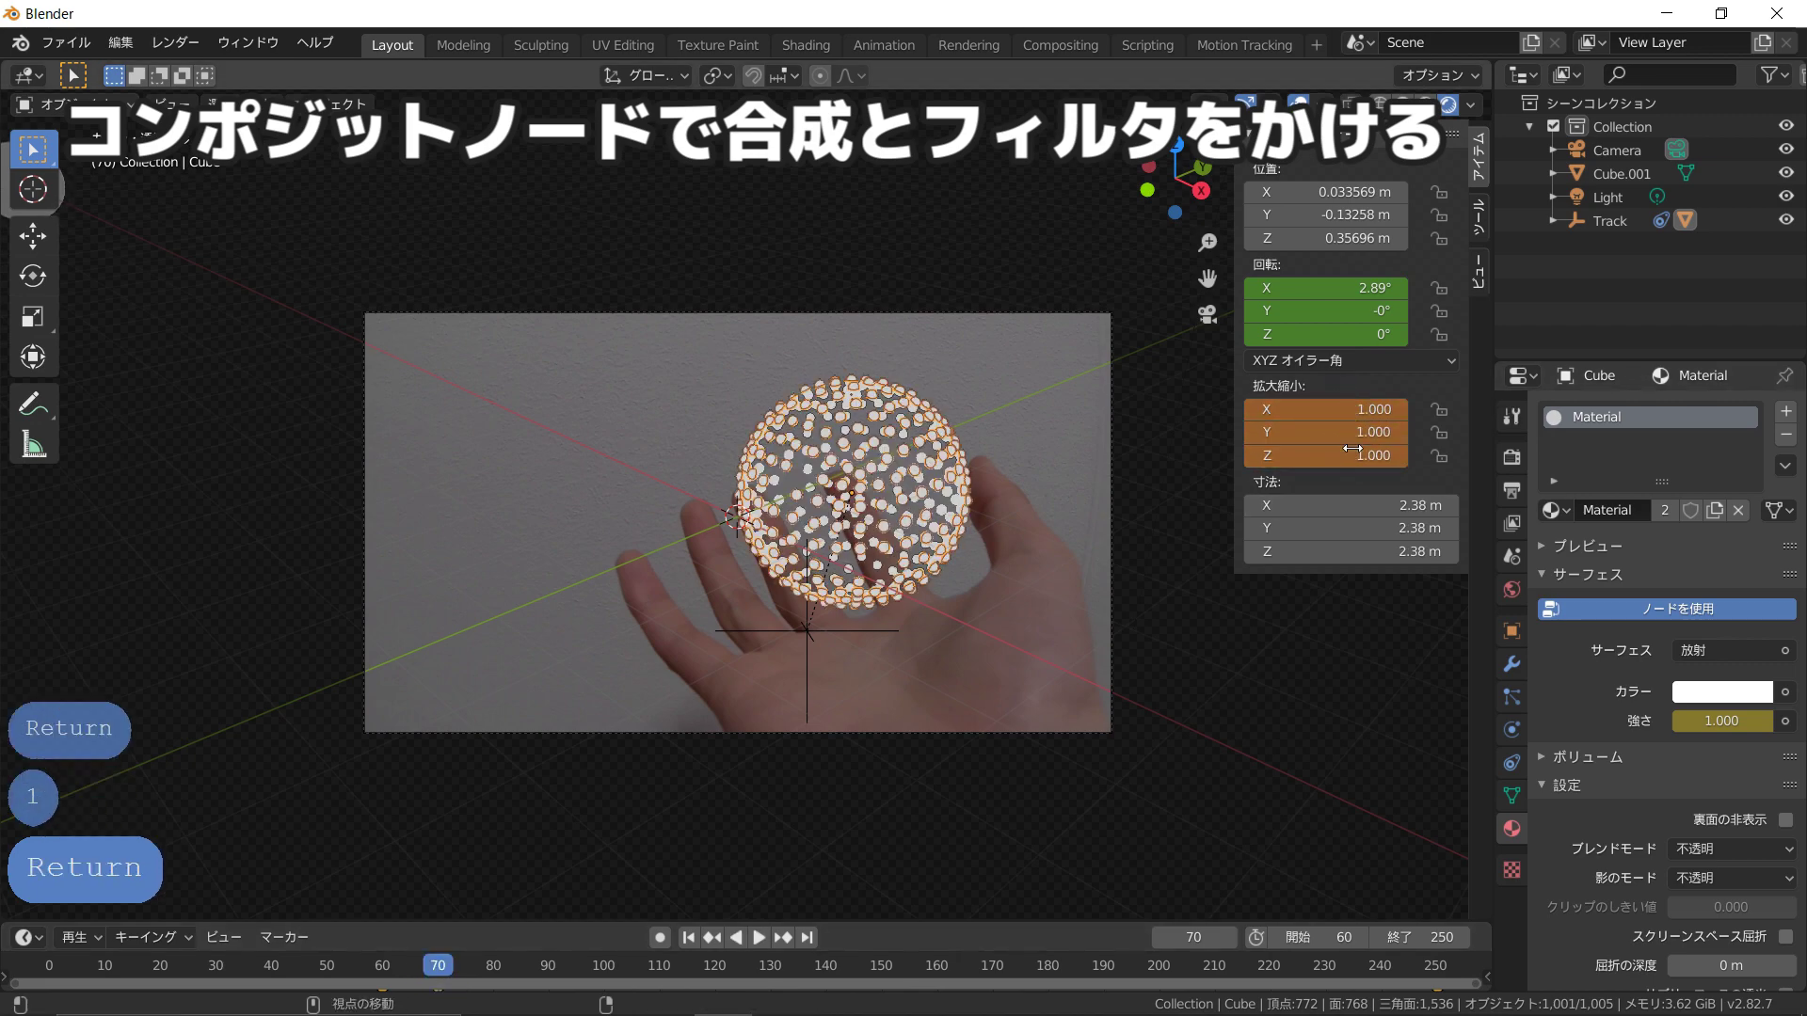
key("i")
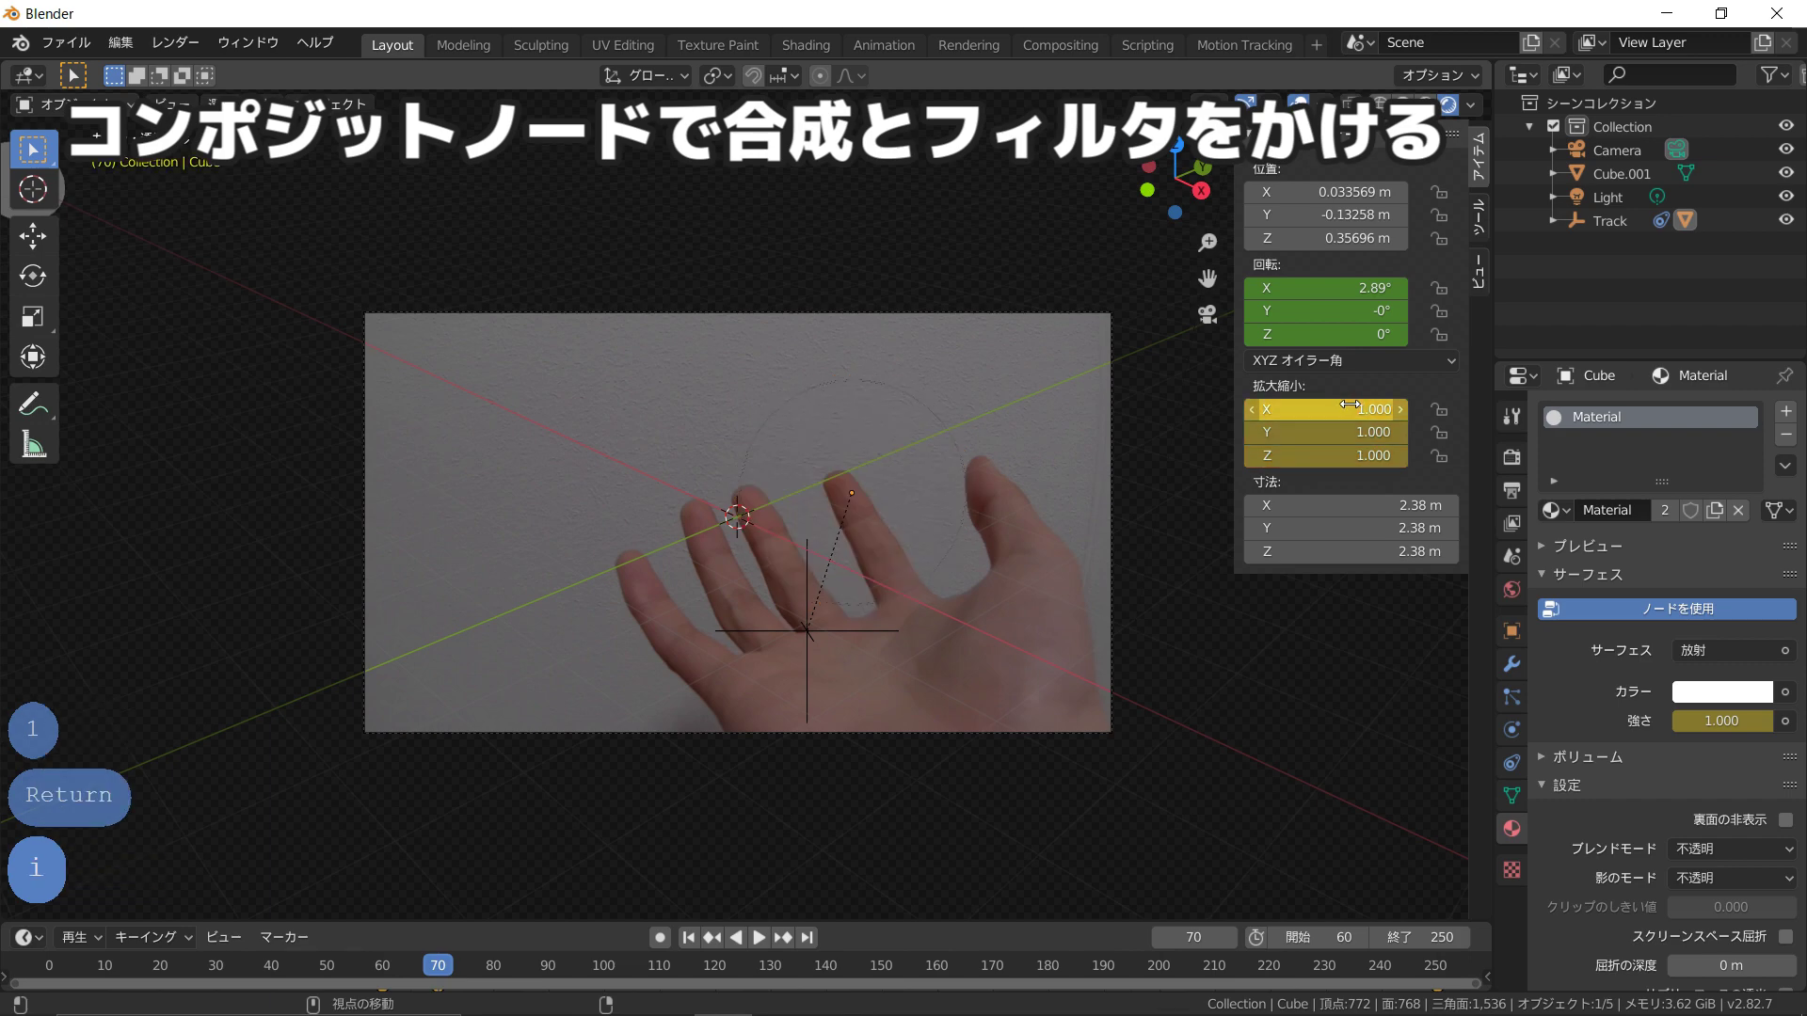
Step: Play and scrub the animation between frames 60 and 70 to check how the sphere grows
left_click(381, 960)
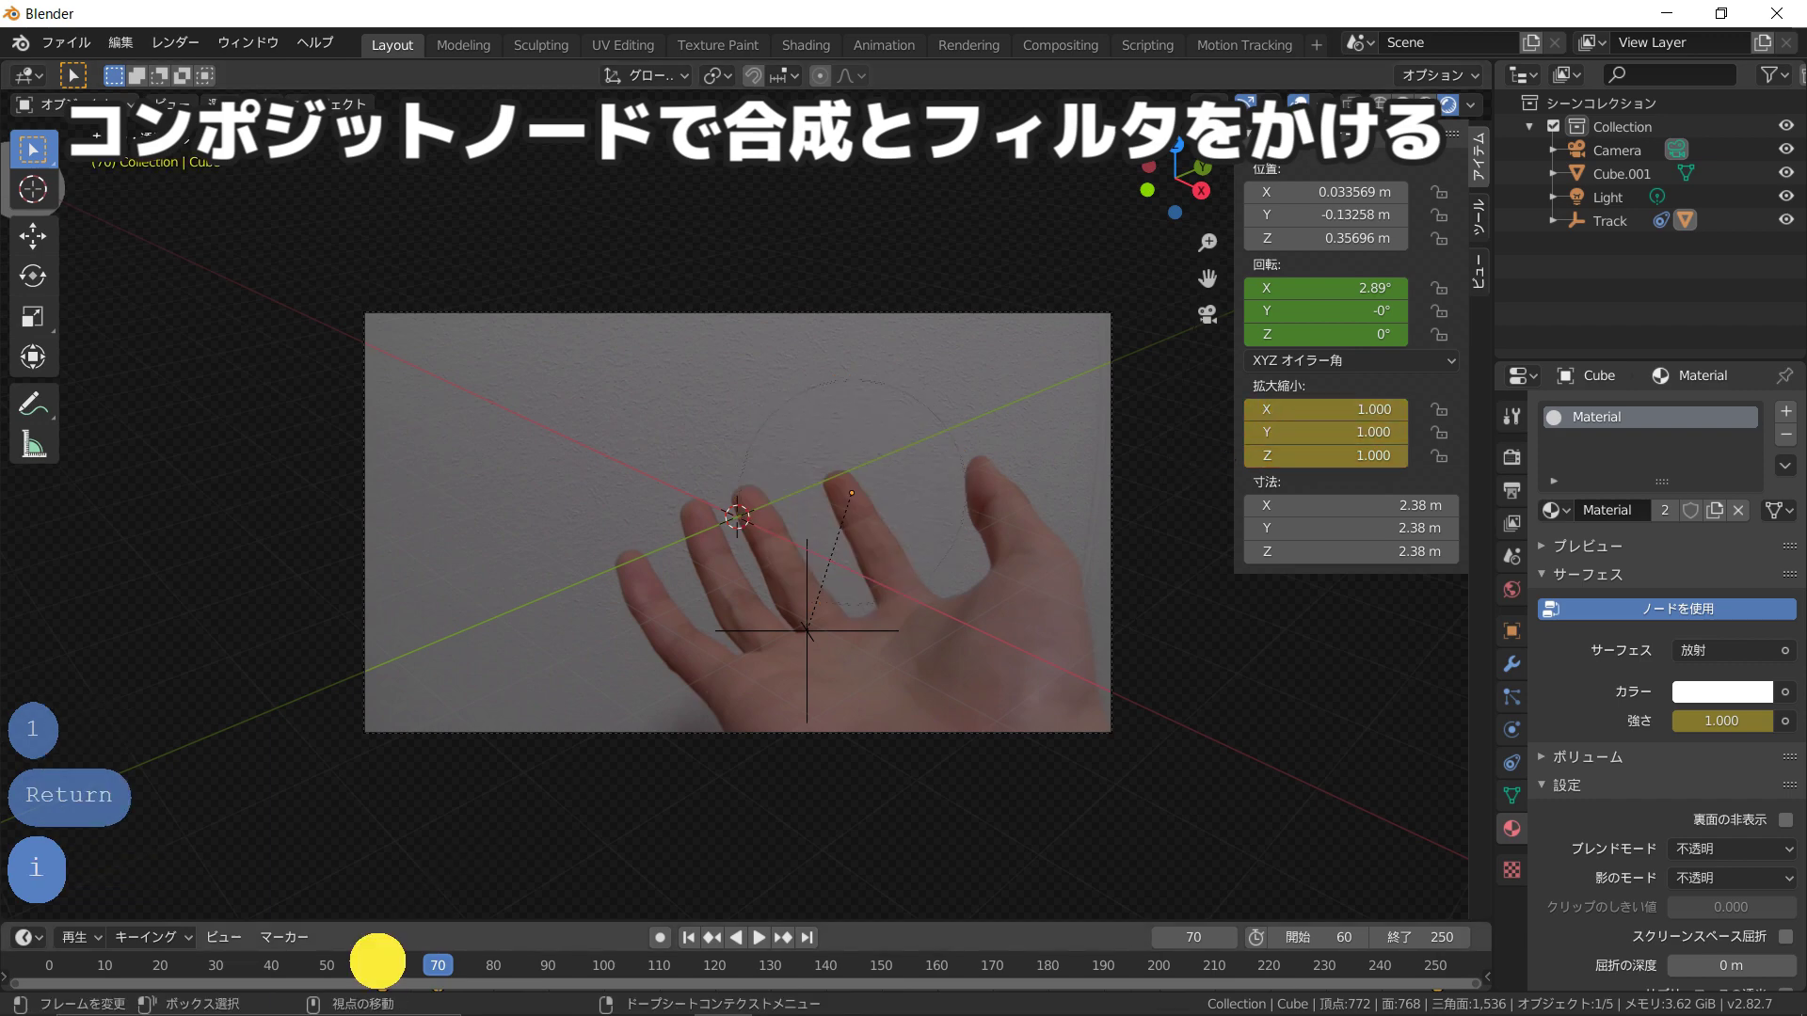
key("space")
key("space")
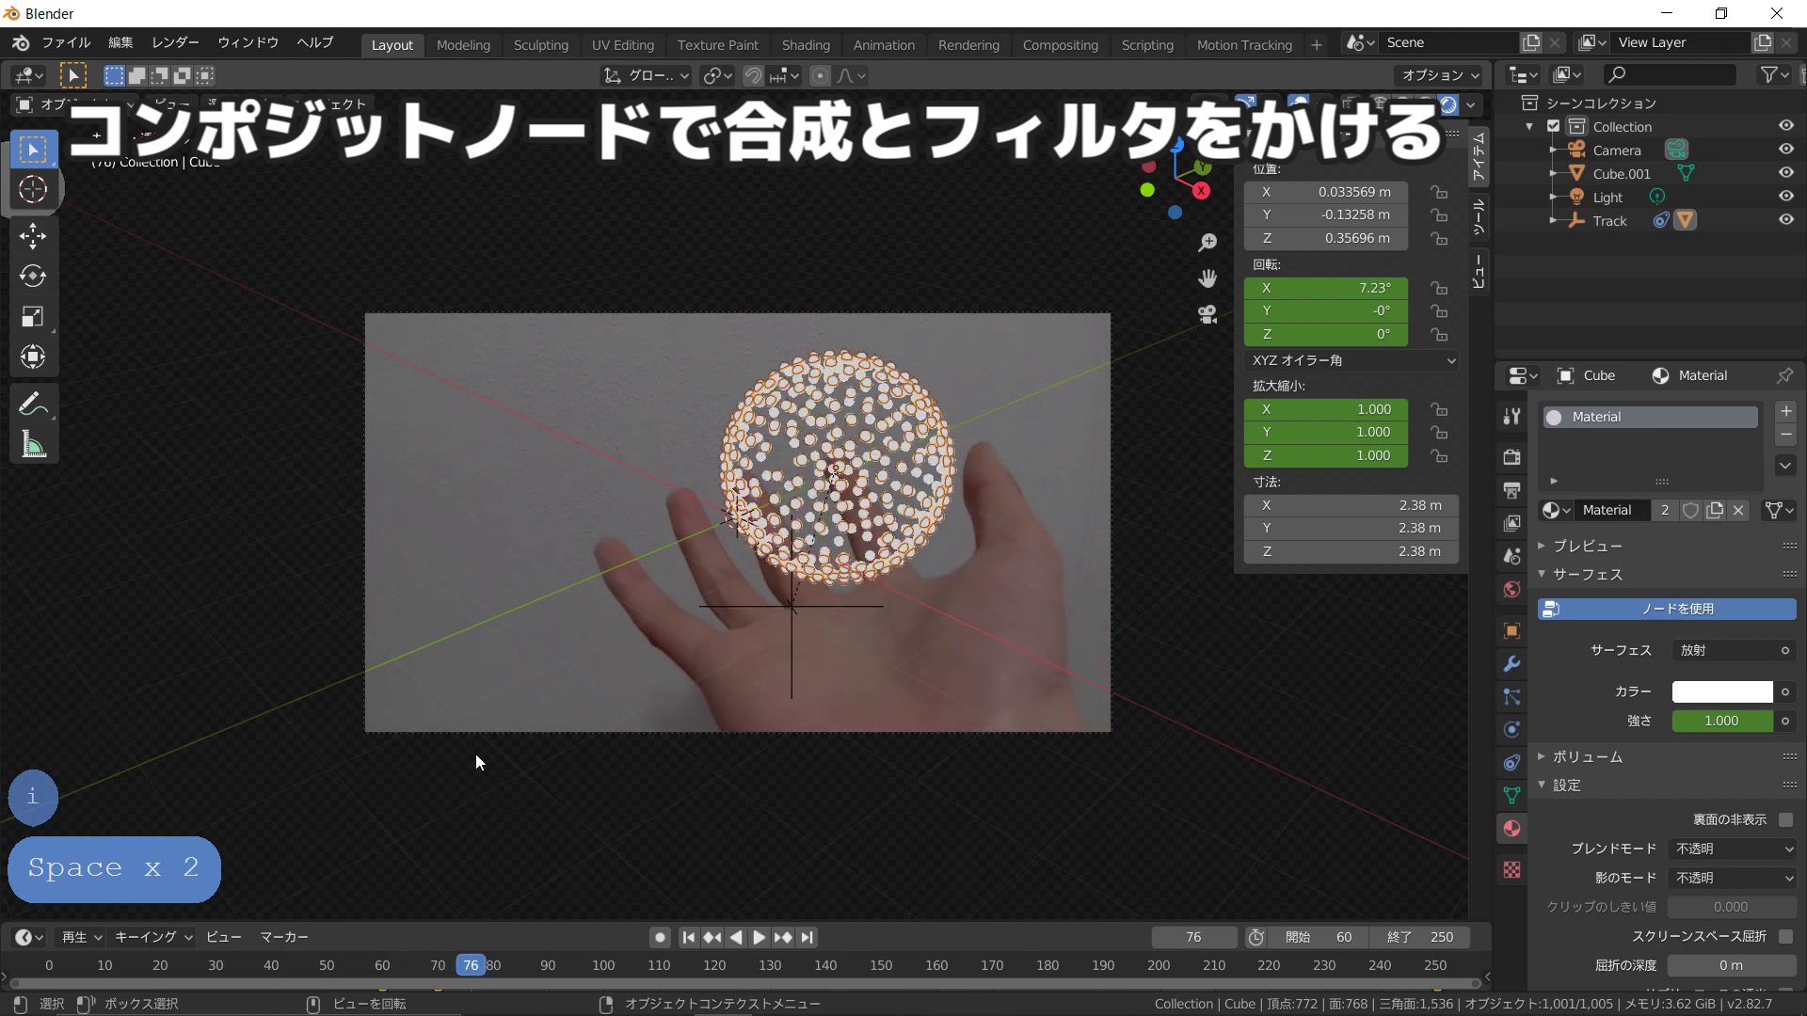
left_click(387, 957)
left_click_drag(423, 959, 438, 964)
Step: Select the particles' source object Cube.001 outside the camera frame
scroll(493, 589, "down", 5)
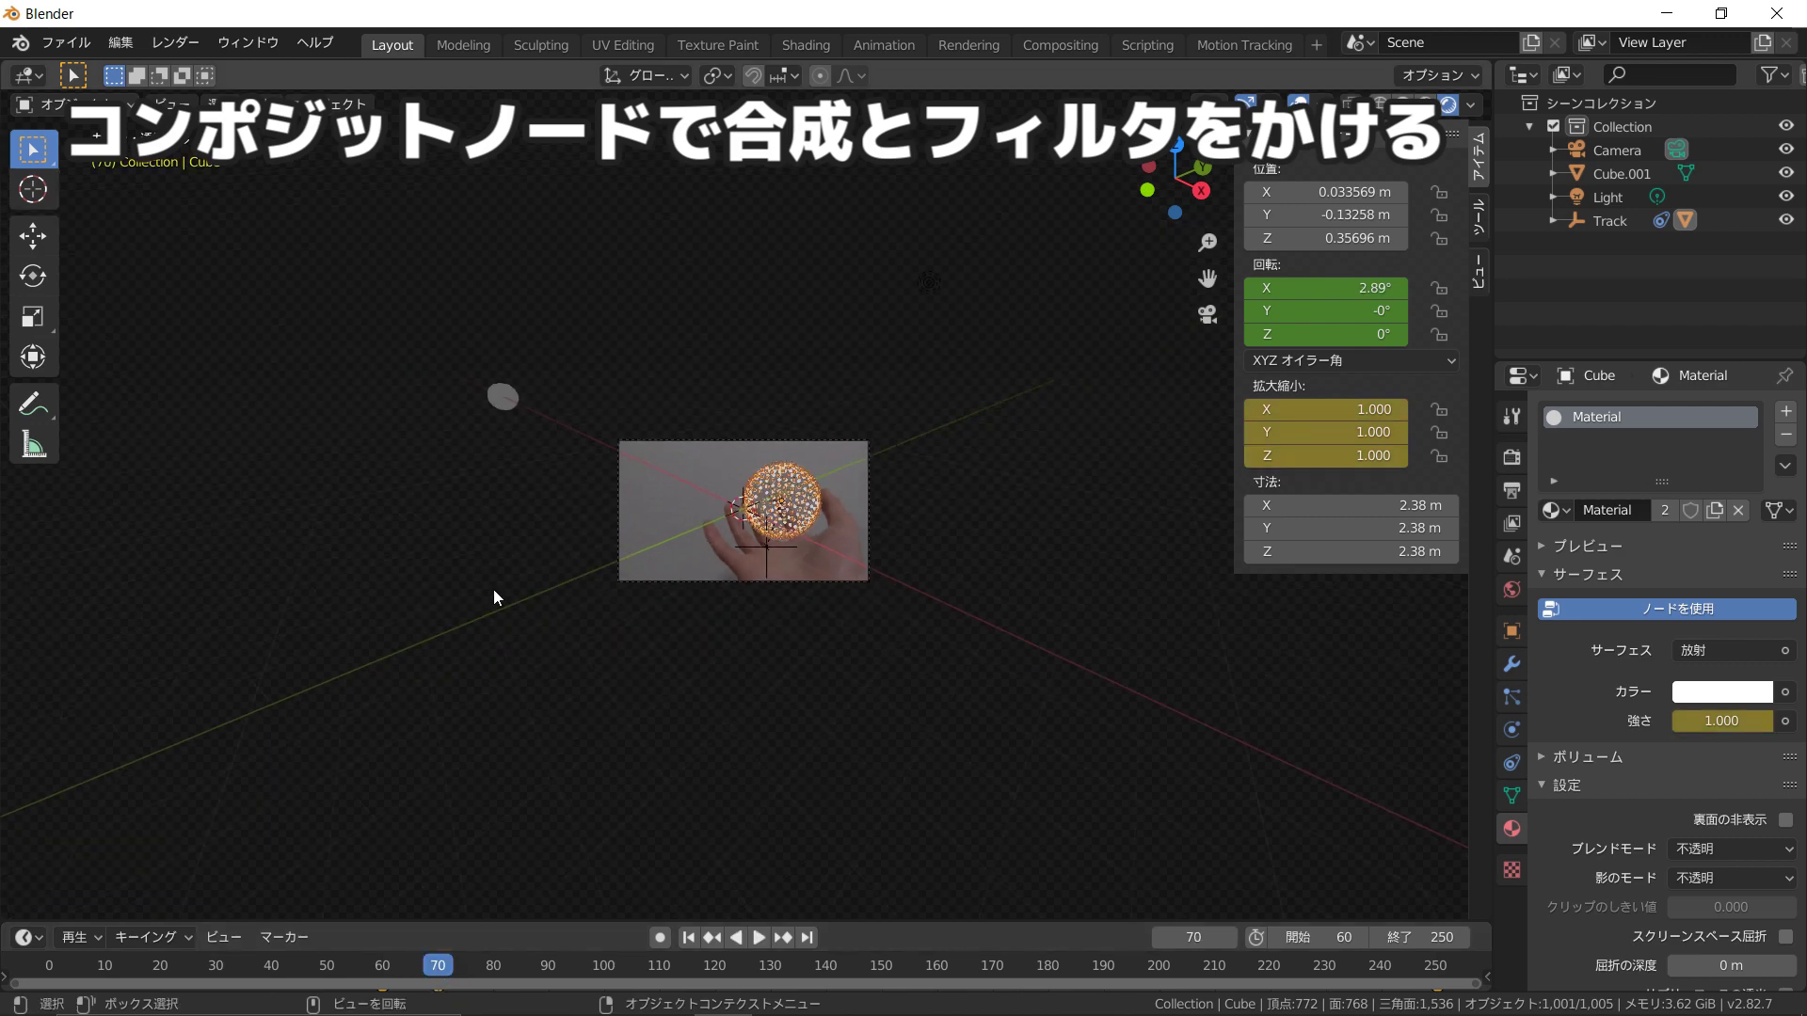
left_click(511, 398)
scroll(512, 401, "up", 6)
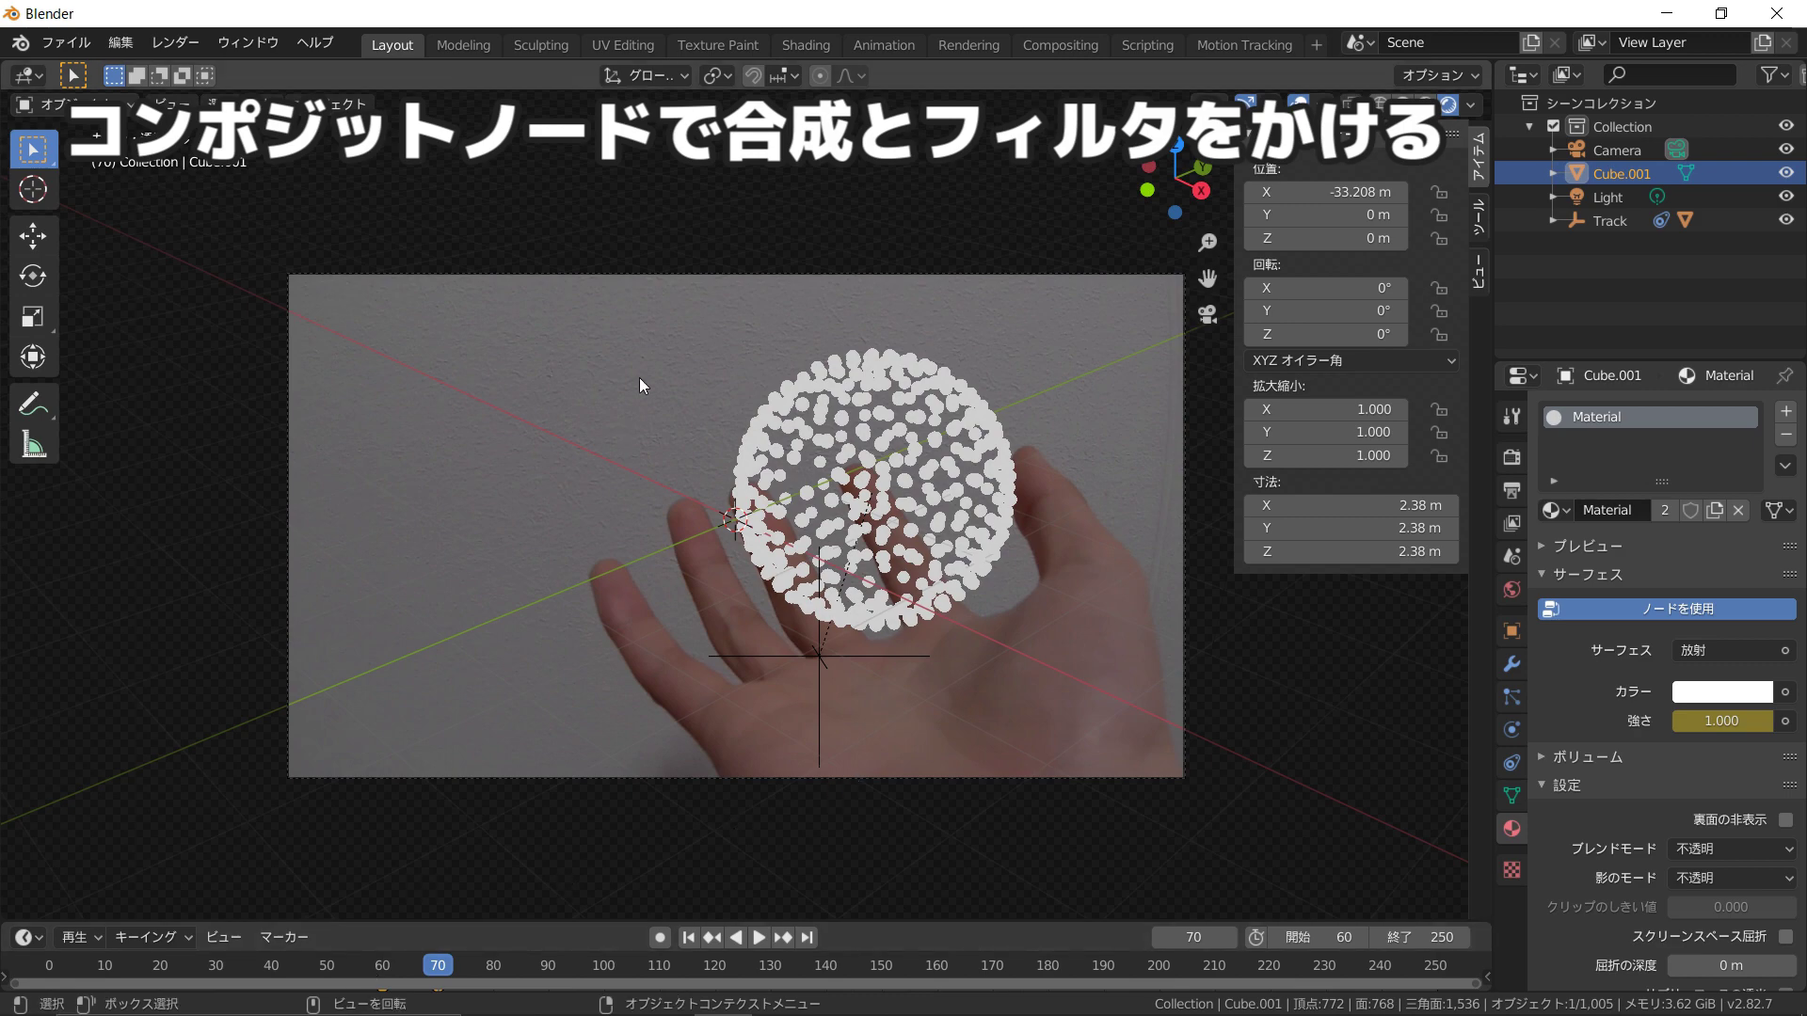
Step: In the compositor, insert a Brightness/Contrast node on the link between the Movie Clip and Alpha Over nodes
left_click(1068, 45)
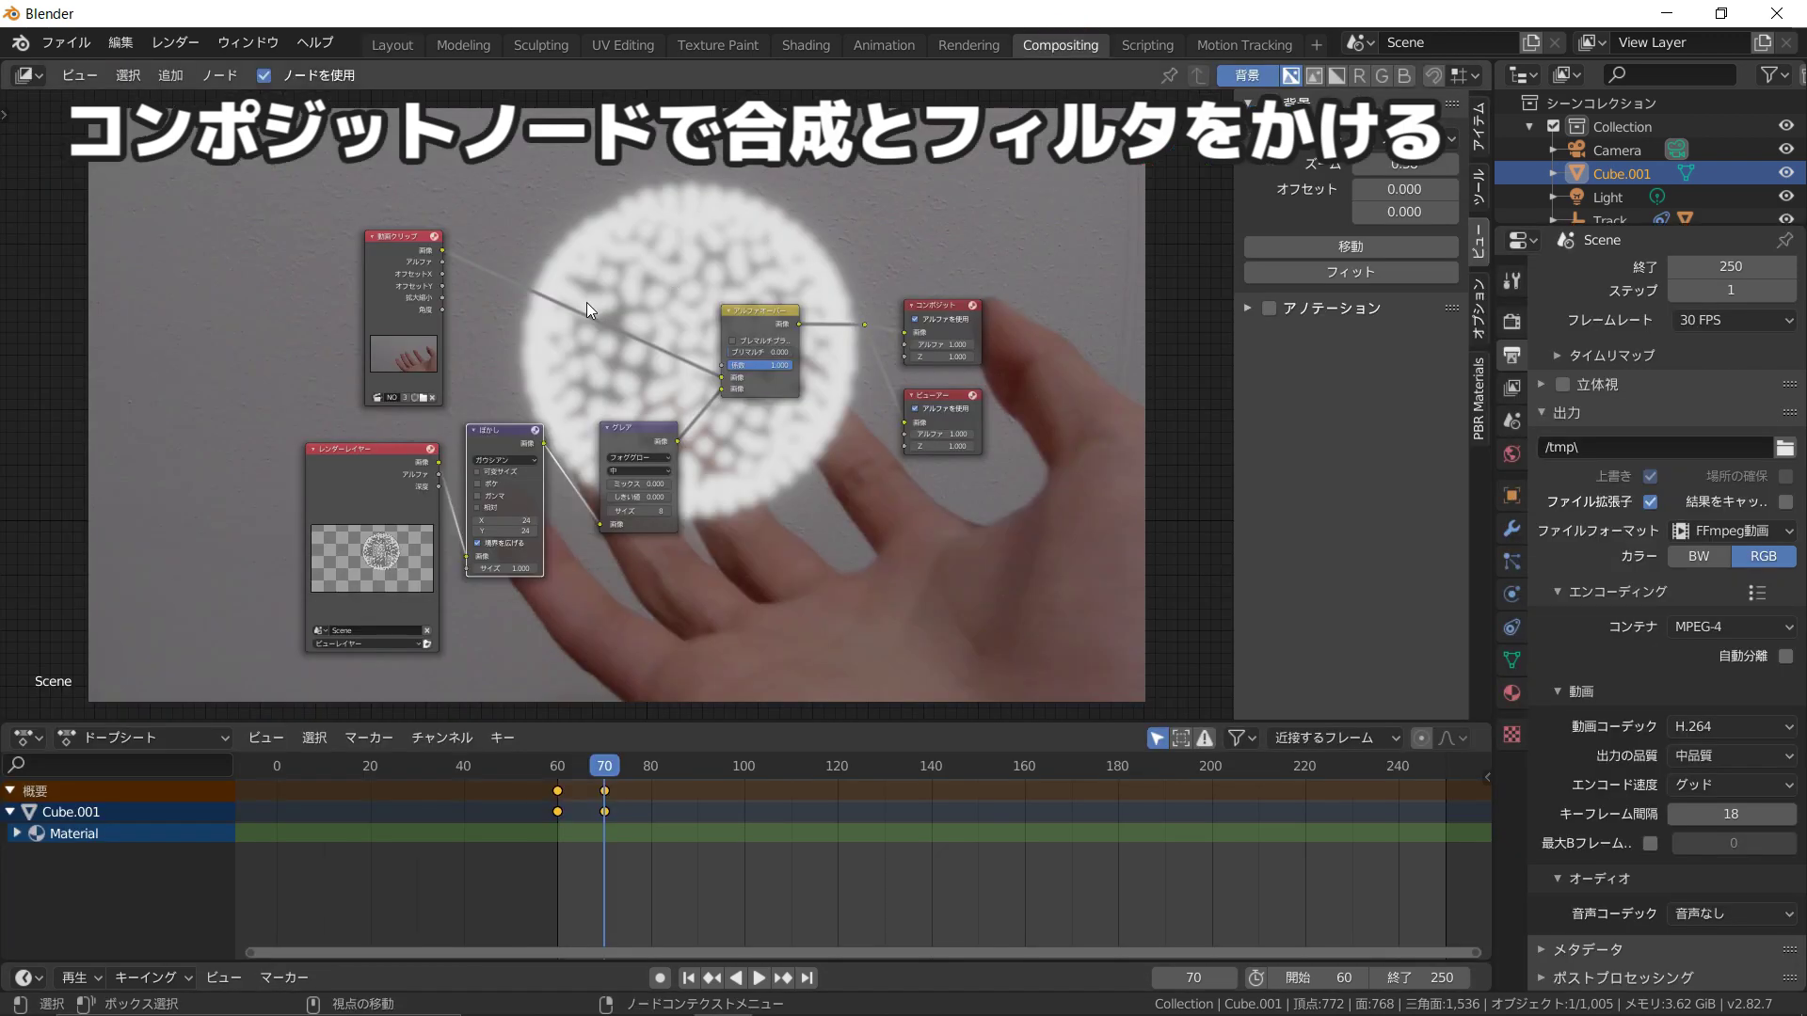
scroll(463, 252, "up", 3)
key("shift+a")
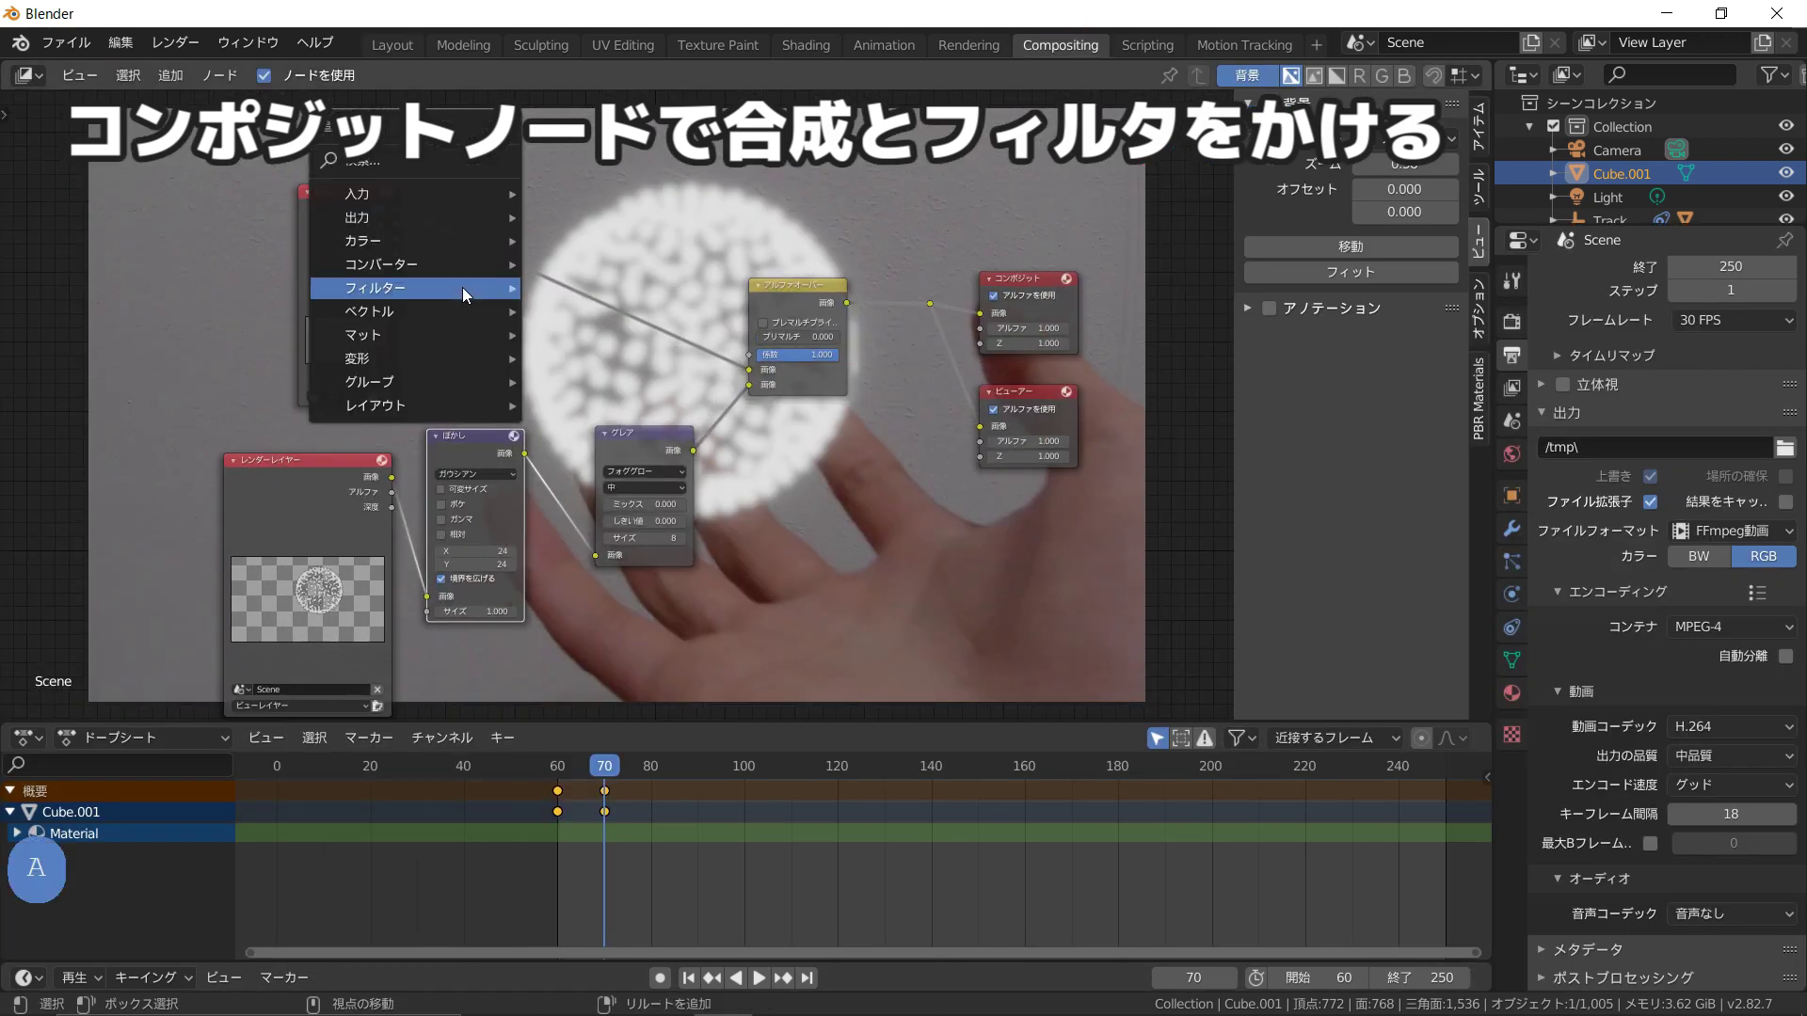
mouse_move(462, 286)
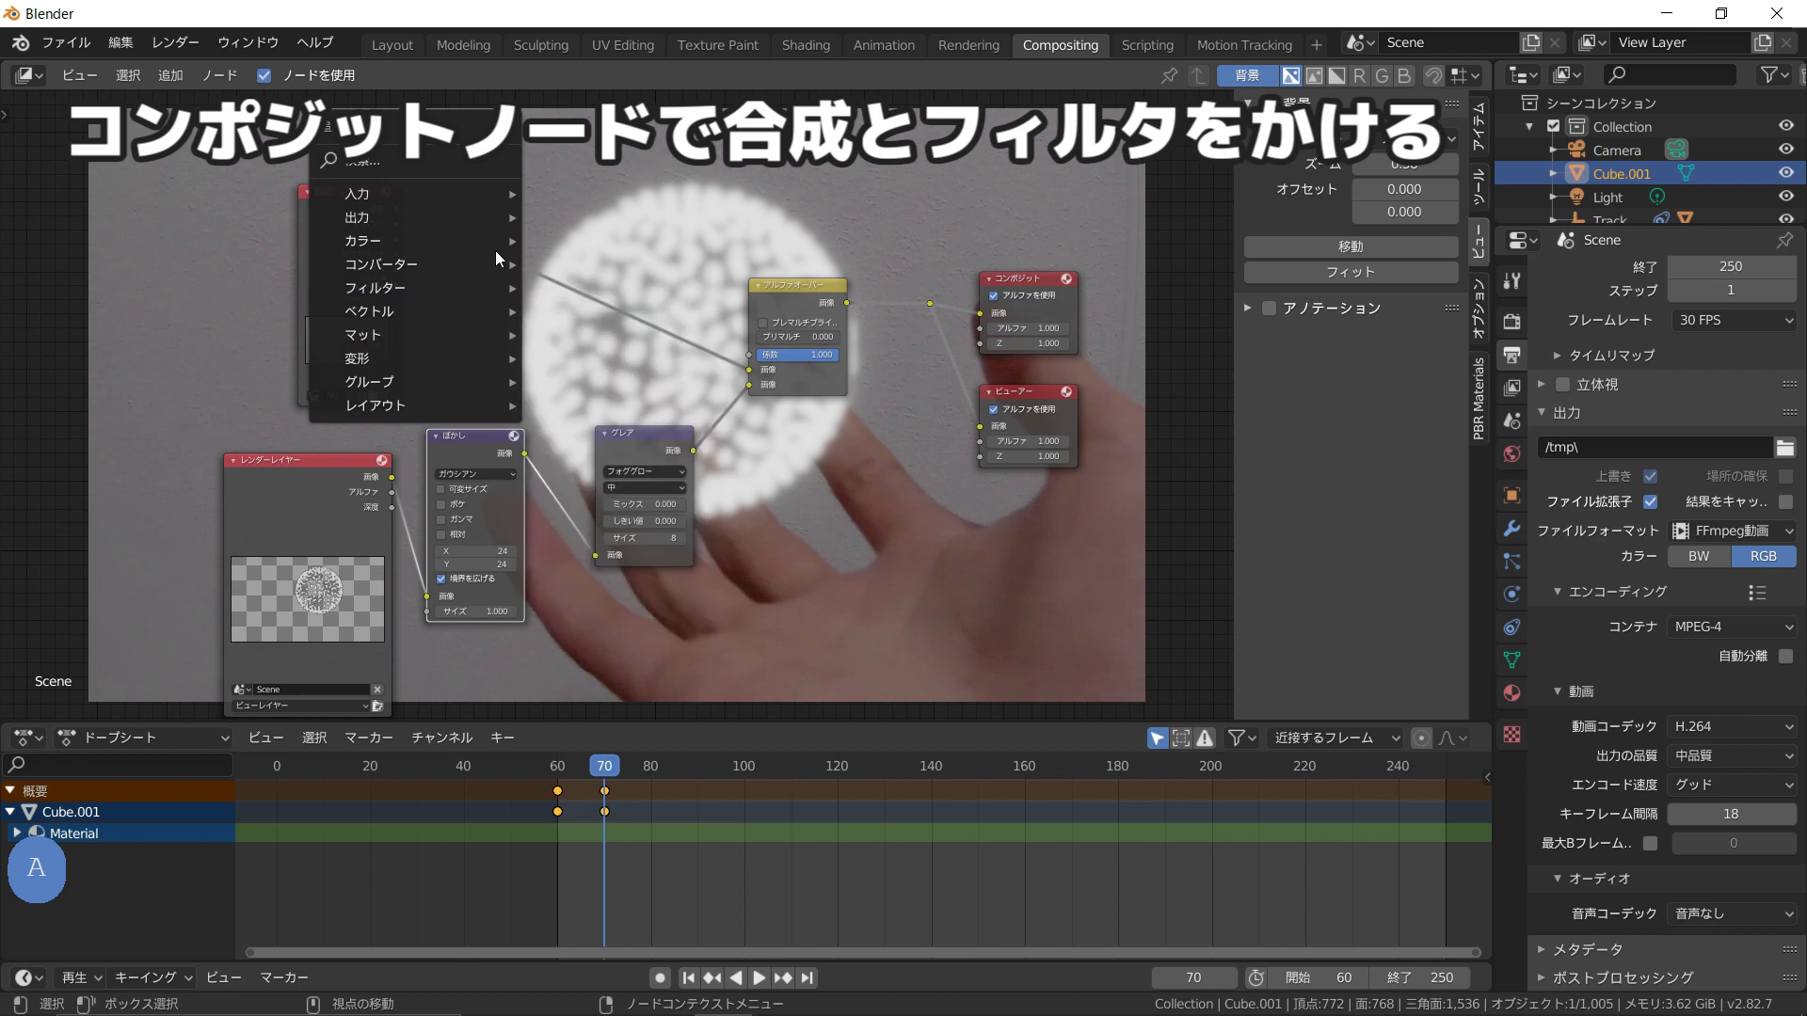
mouse_move(438, 241)
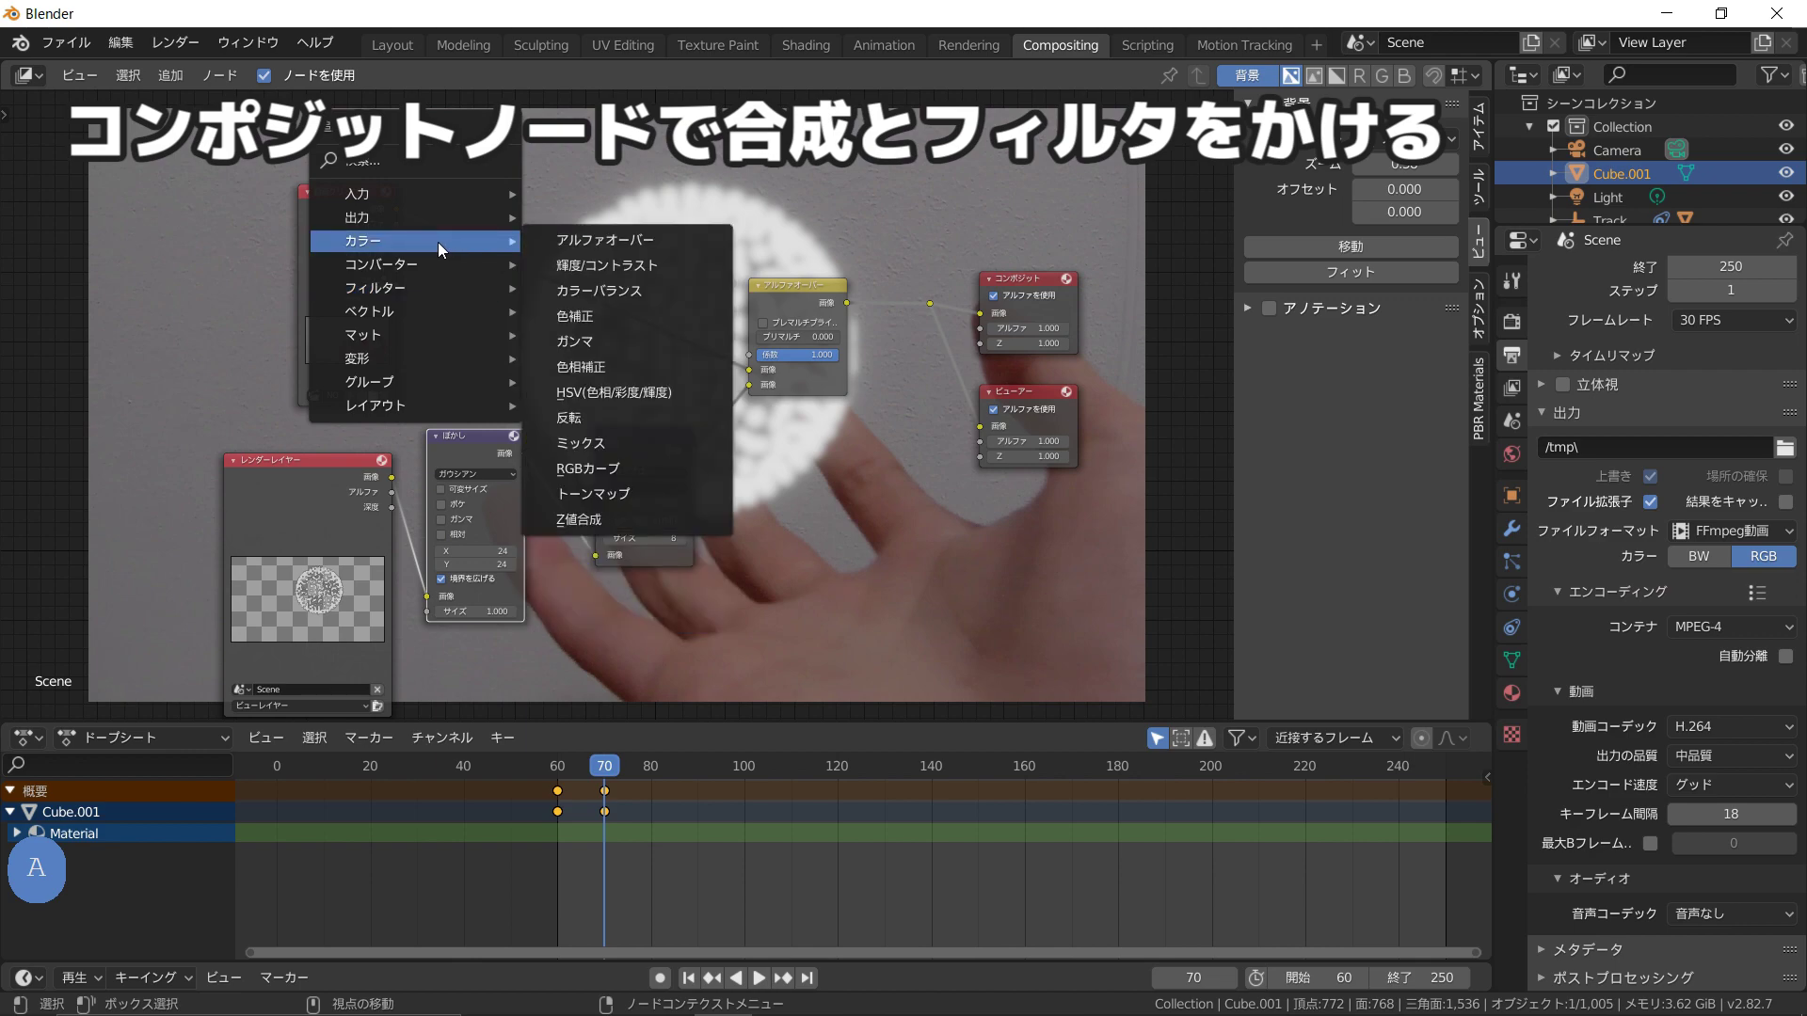
left_click(590, 264)
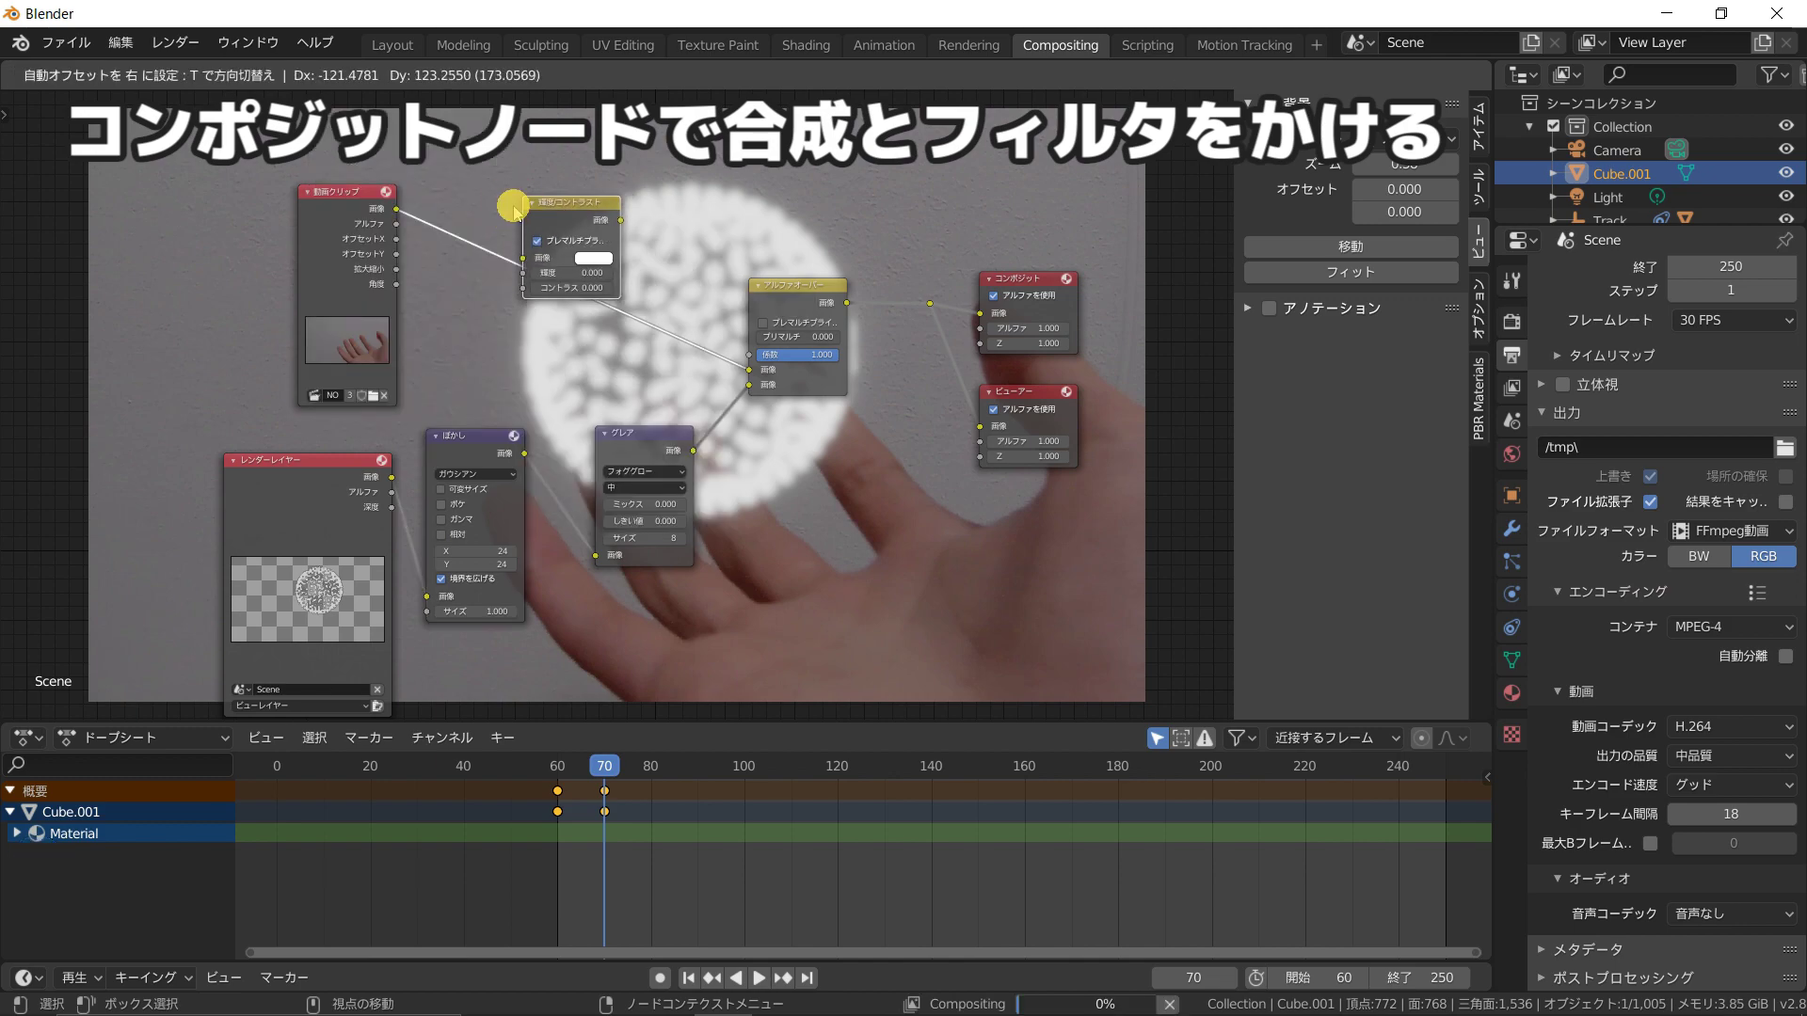
left_click(513, 205)
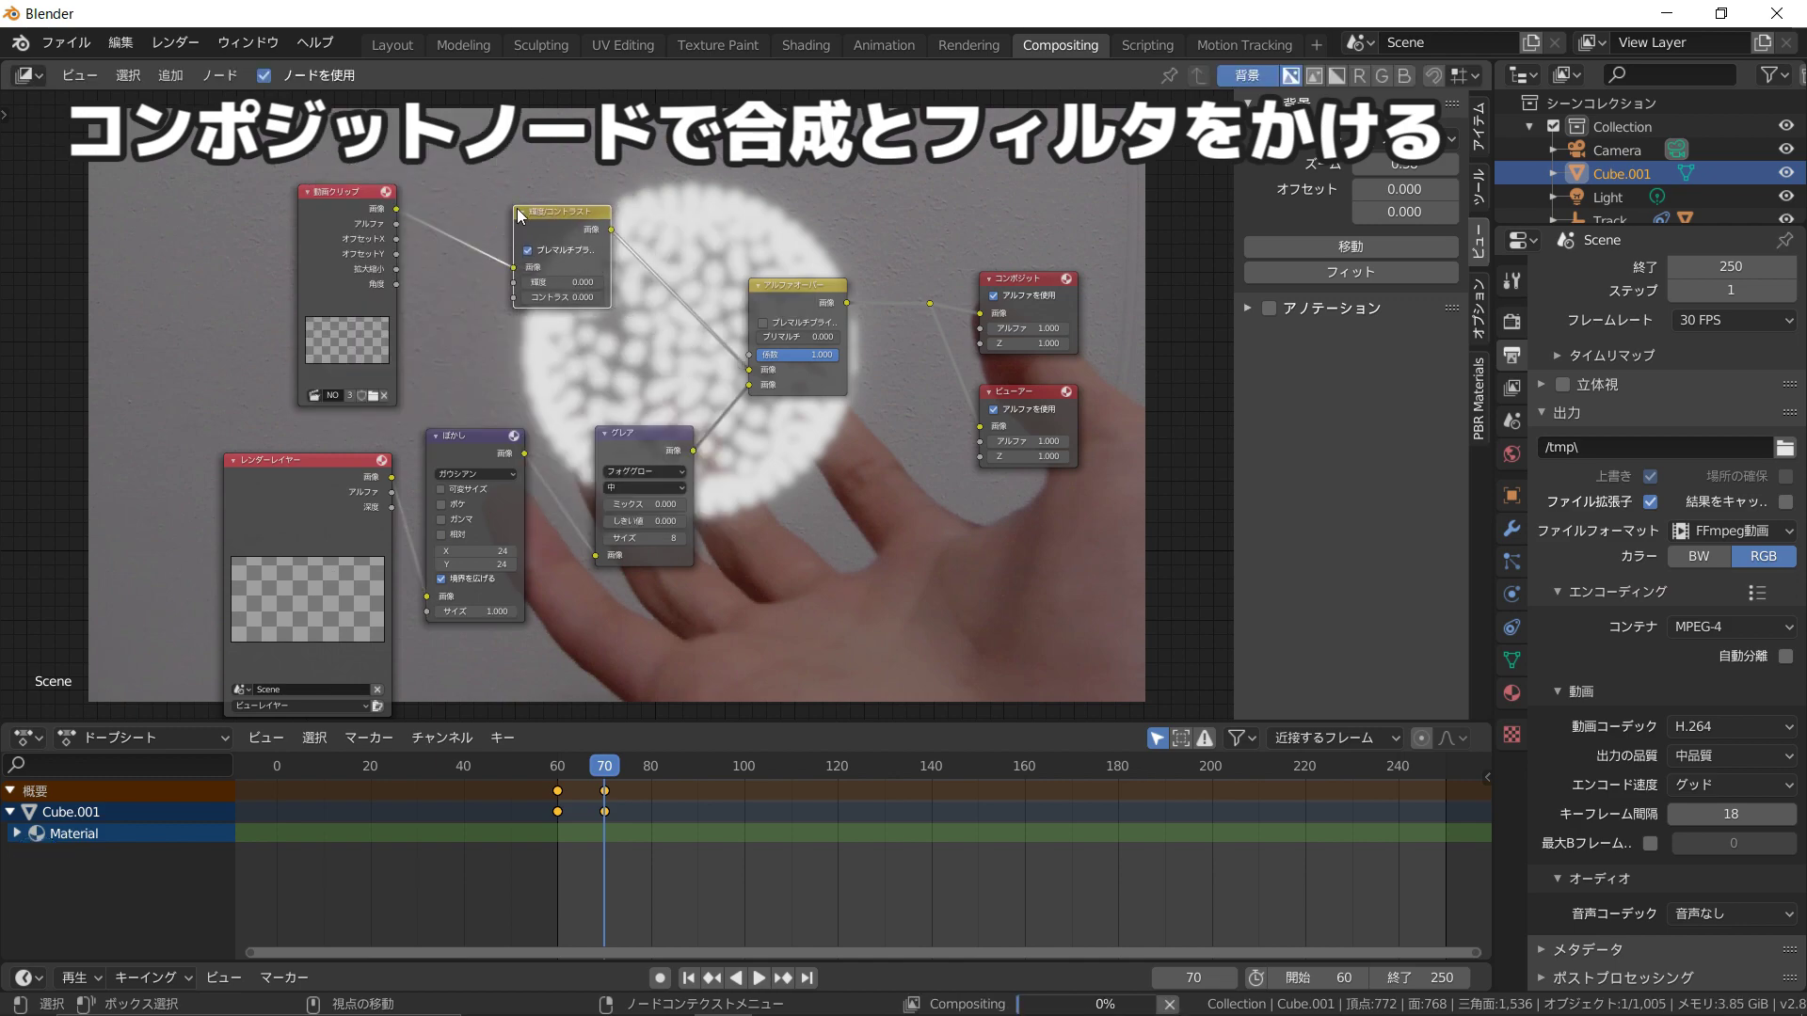
scroll(517, 215, "up", 2)
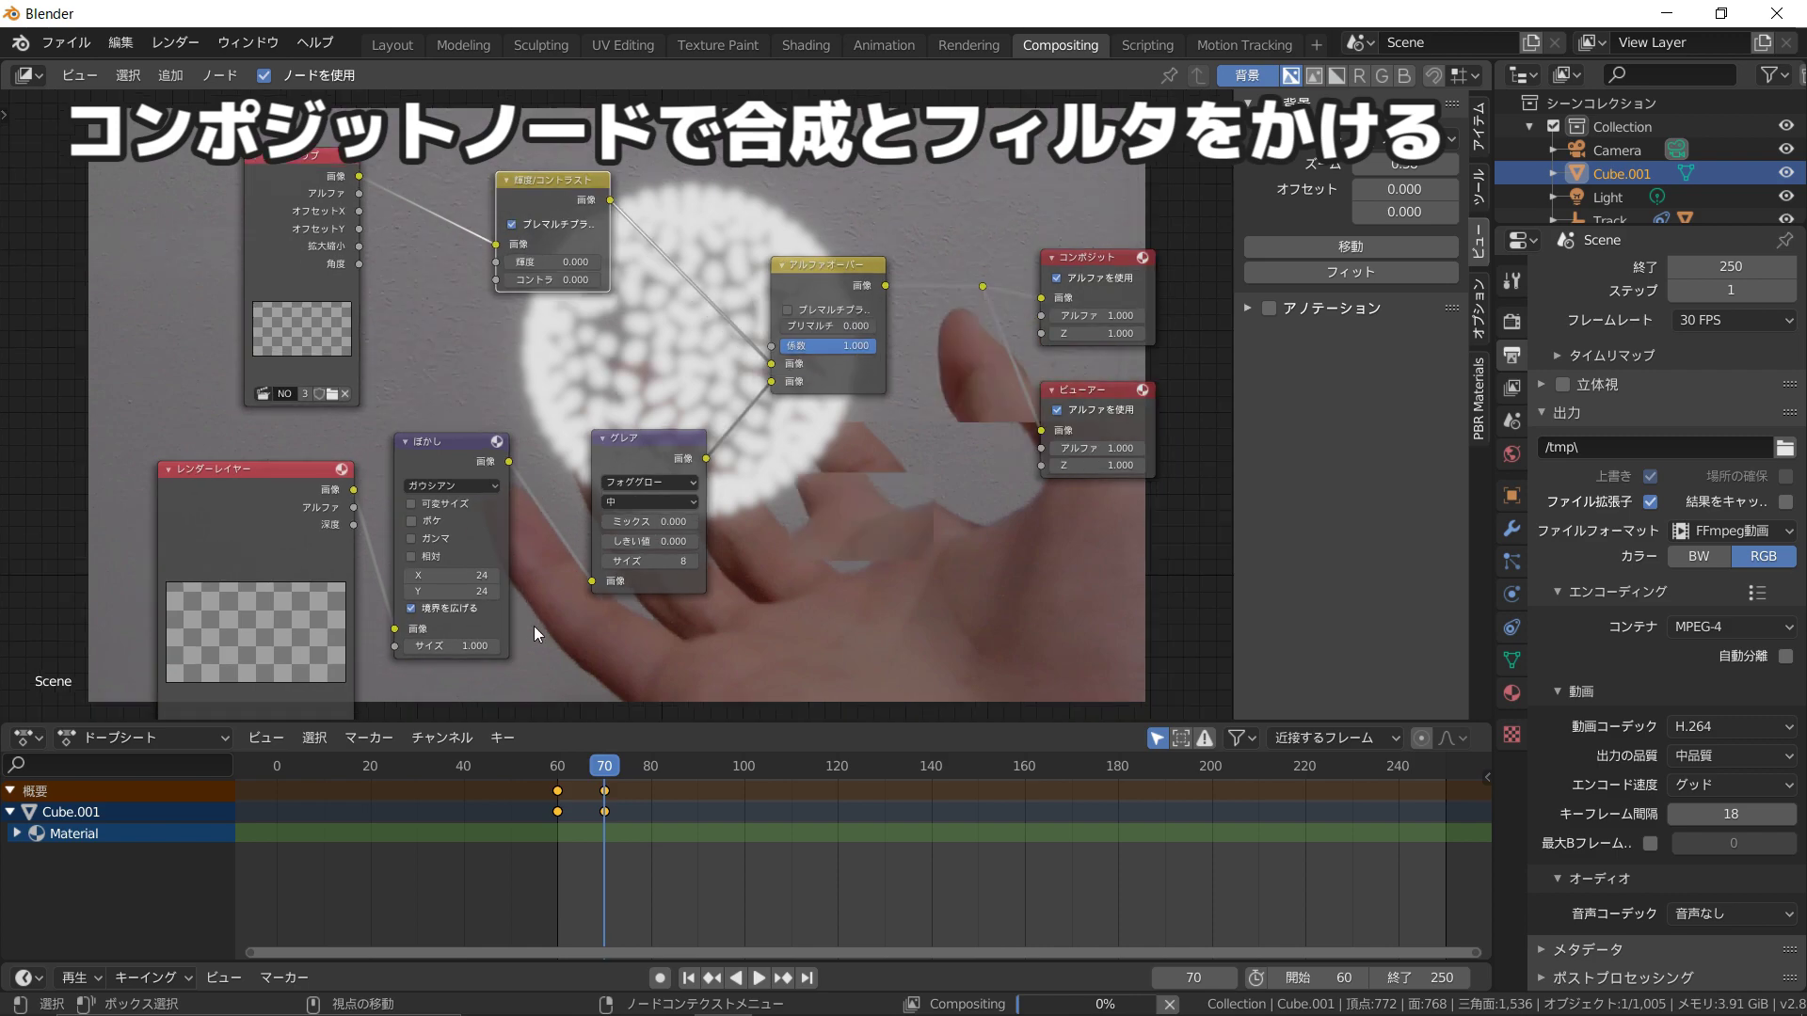
Step: On frame 60, set the brightness of the Brightness/Contrast node to 15.8
left_click(553, 772)
key("space")
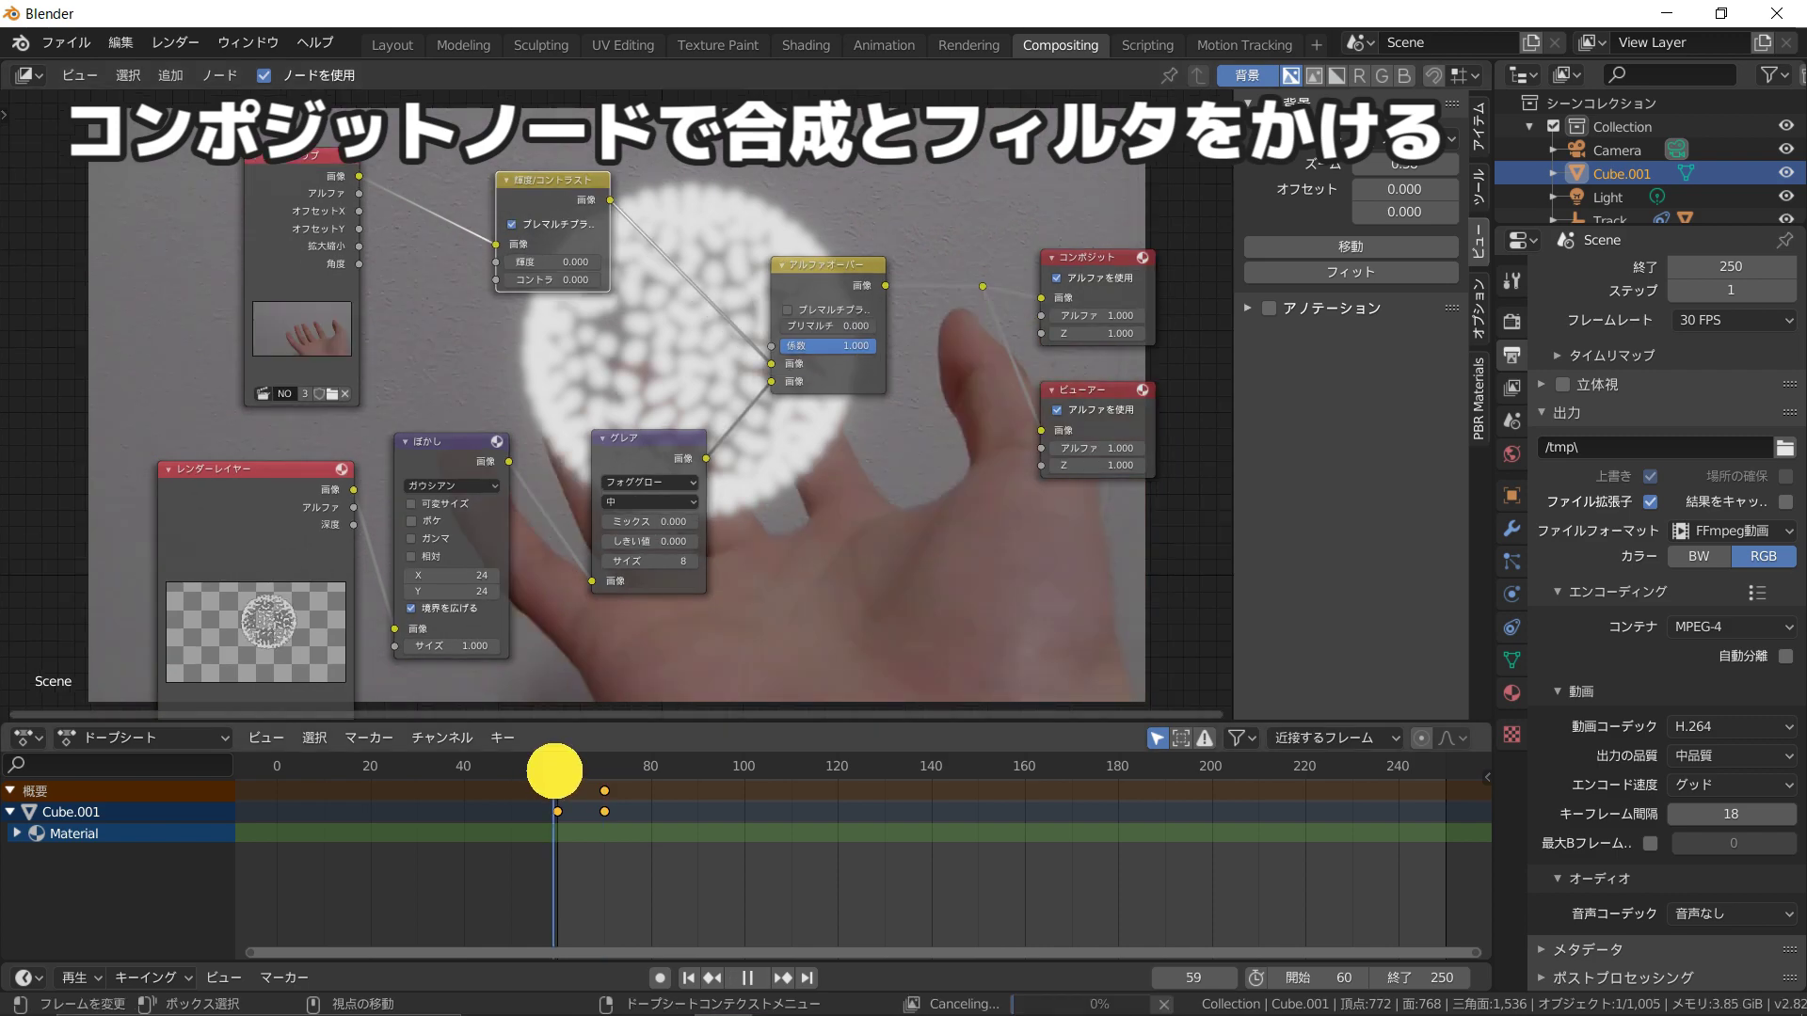
key("space")
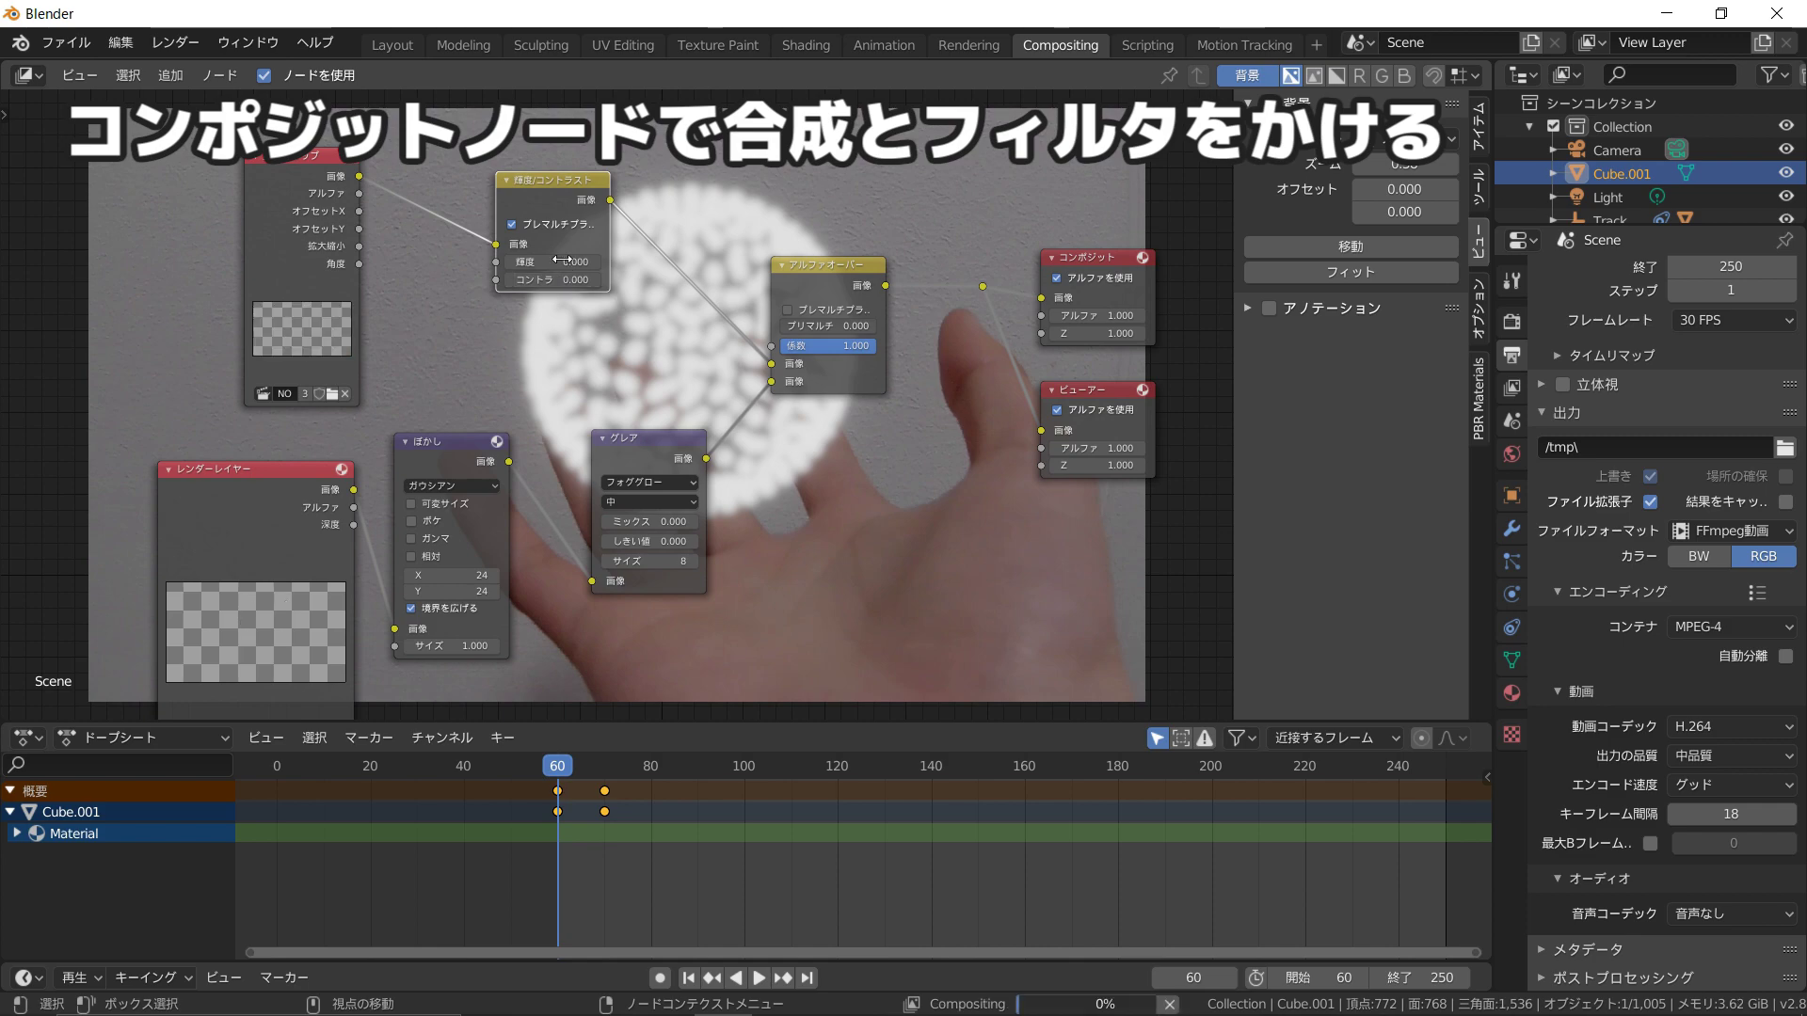
left_click_drag(565, 257, 689, 291)
scroll(685, 299, "down", 1)
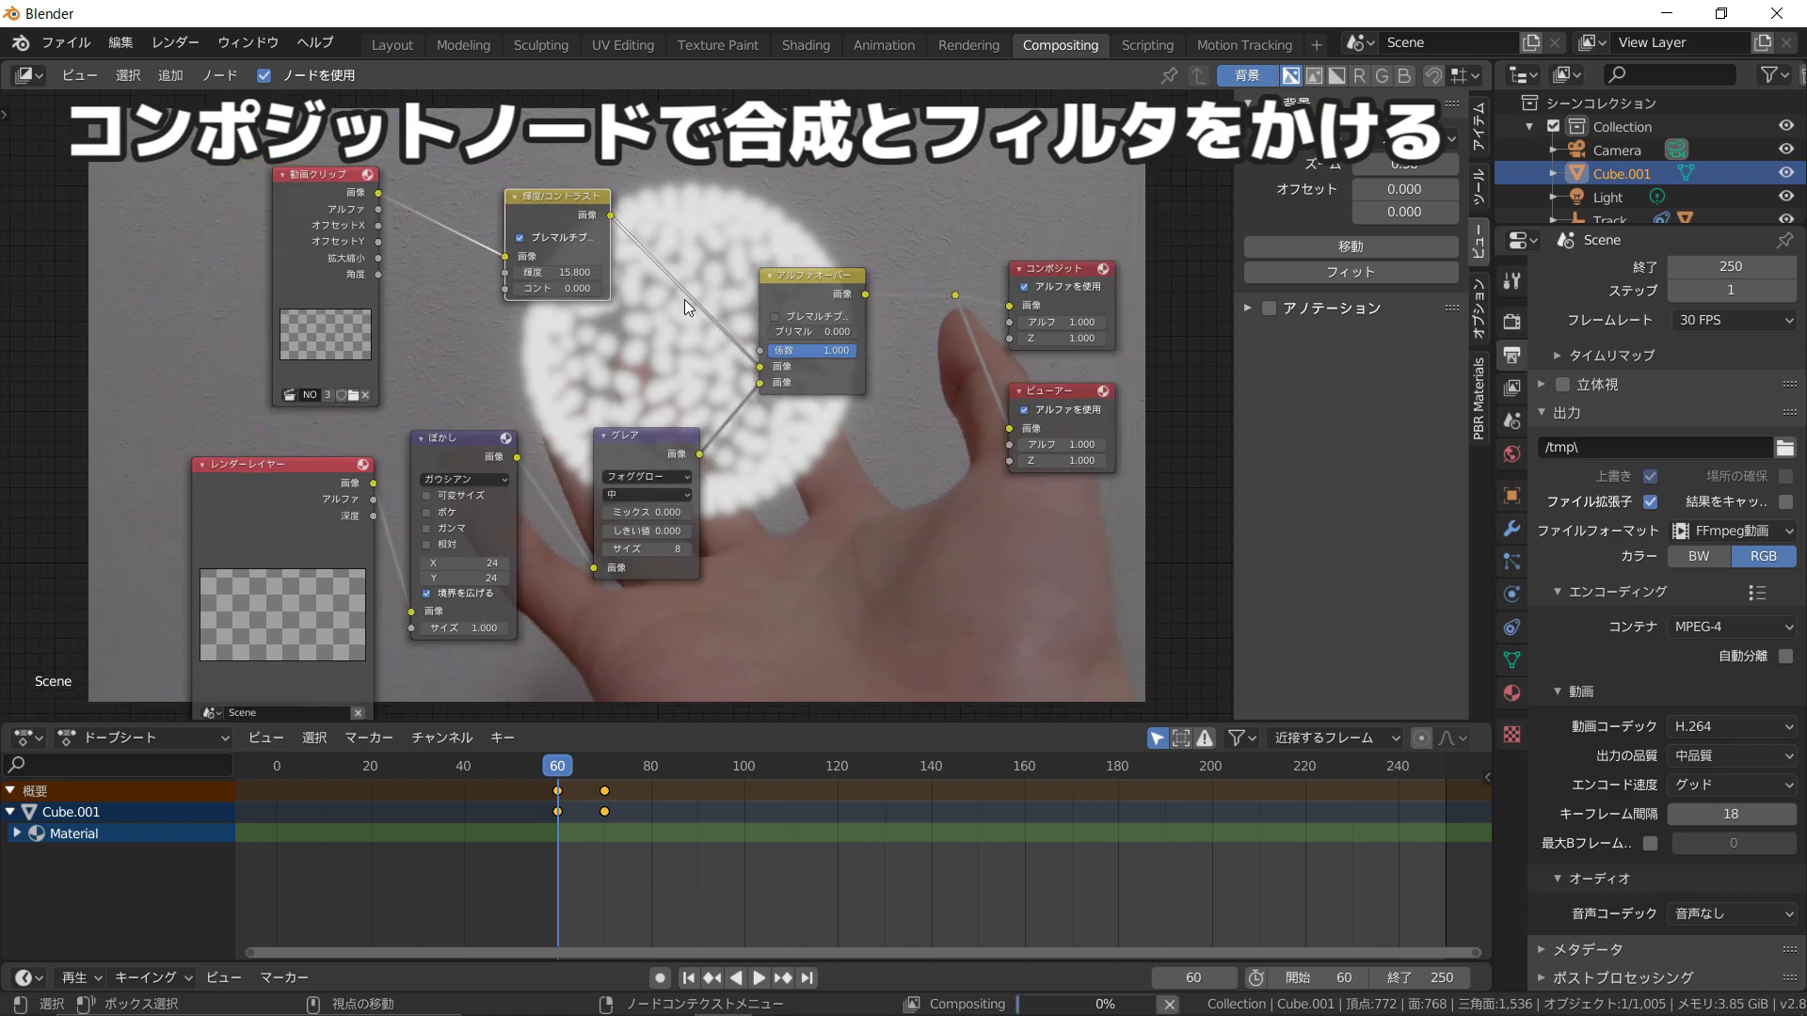
Step: Render frame 60 to check the brightened composite, and insert a keyframe on the node's brightness value
key("F12")
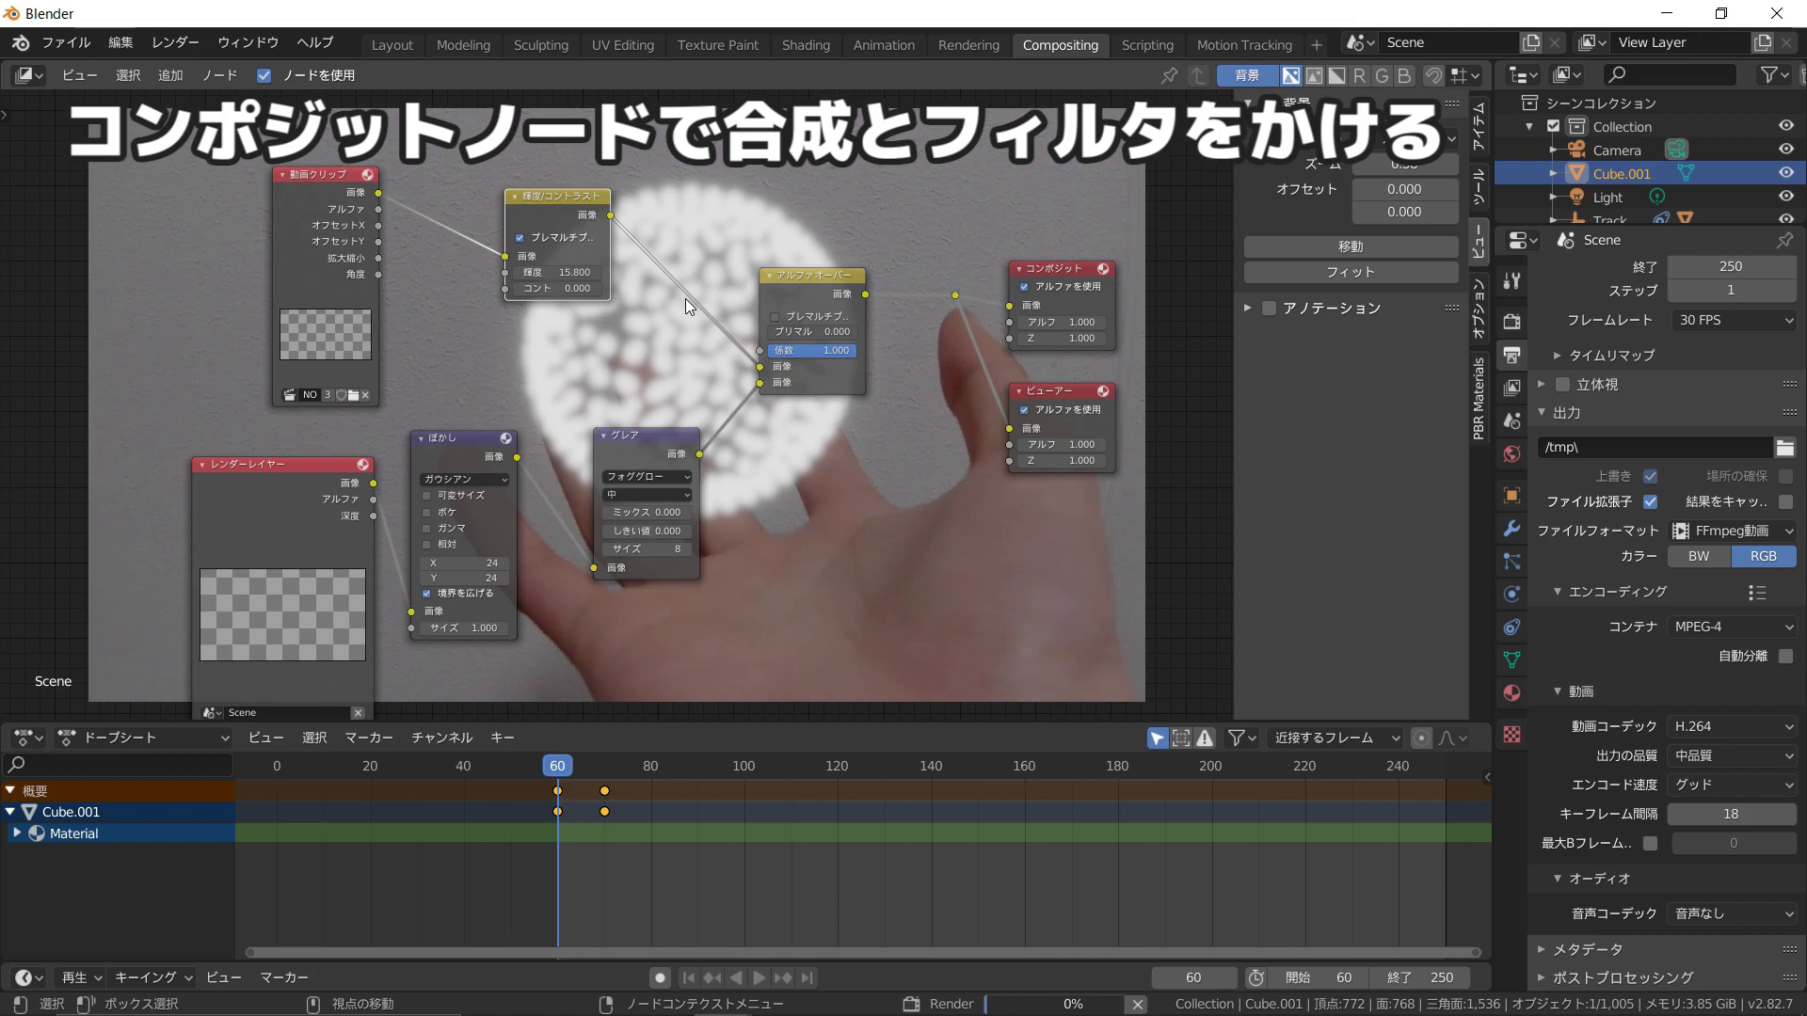
scroll(685, 297, "down", 2)
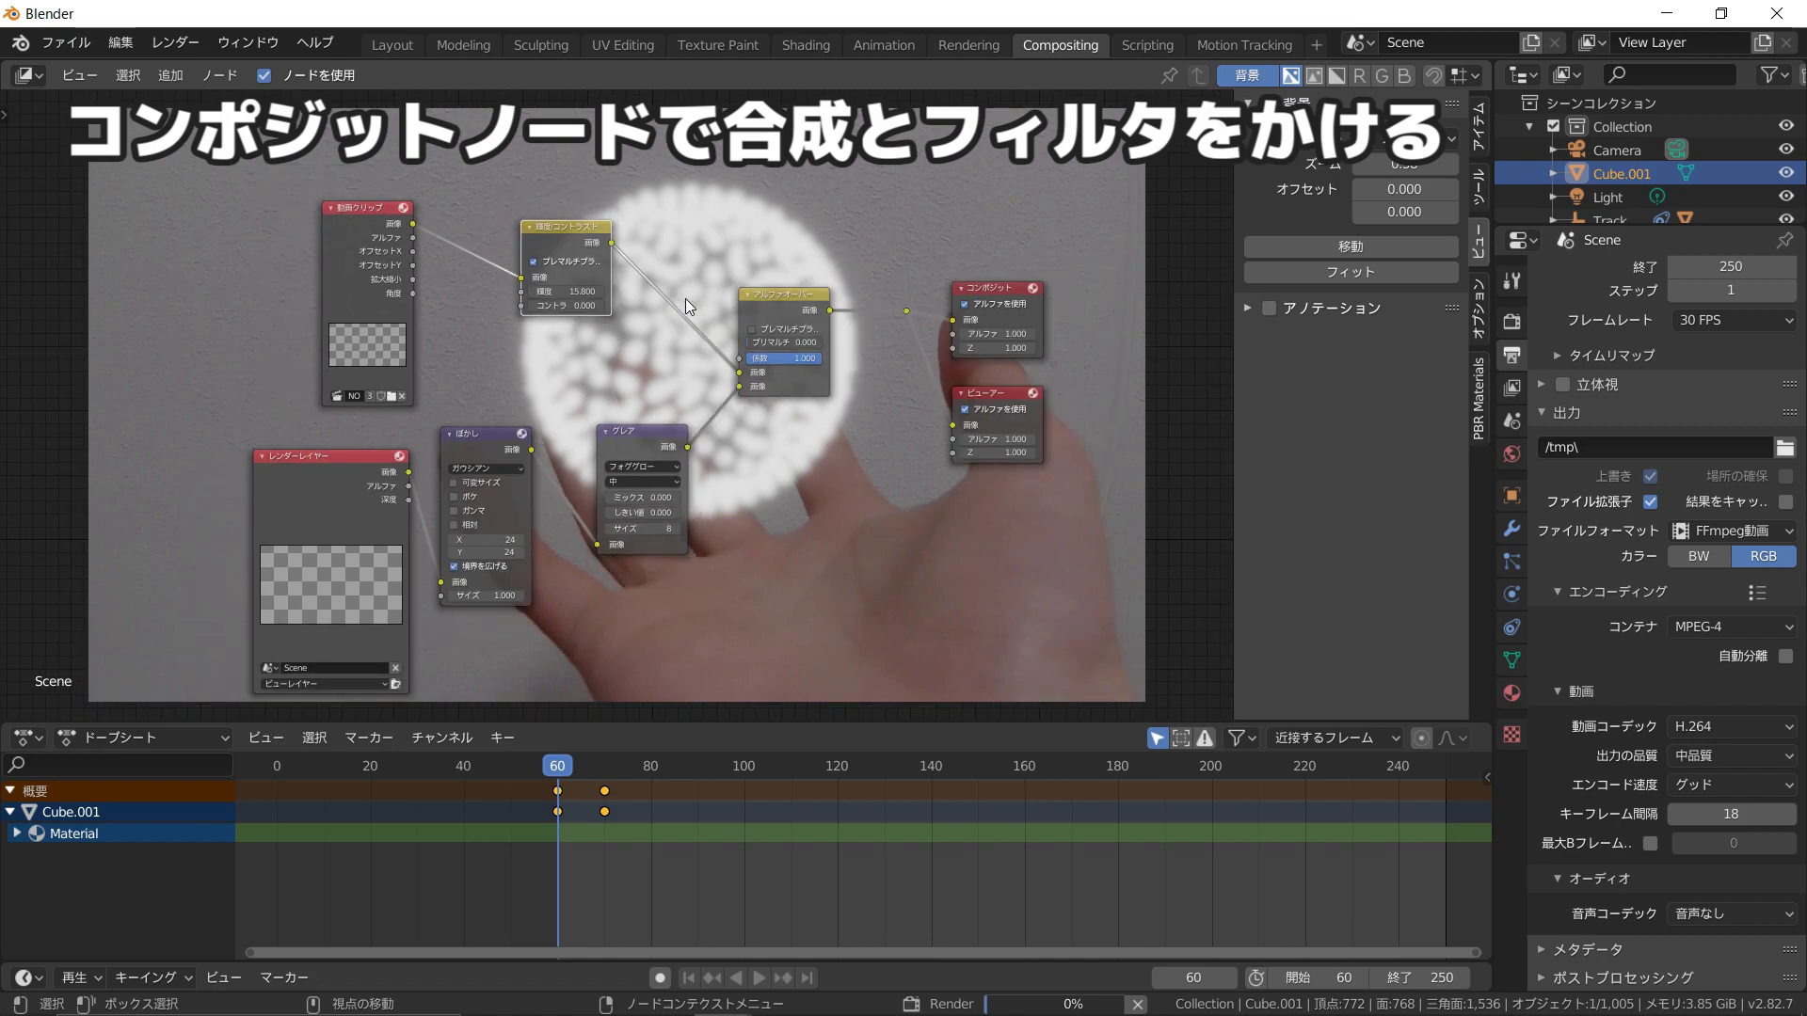
scroll(638, 298, "up", 1)
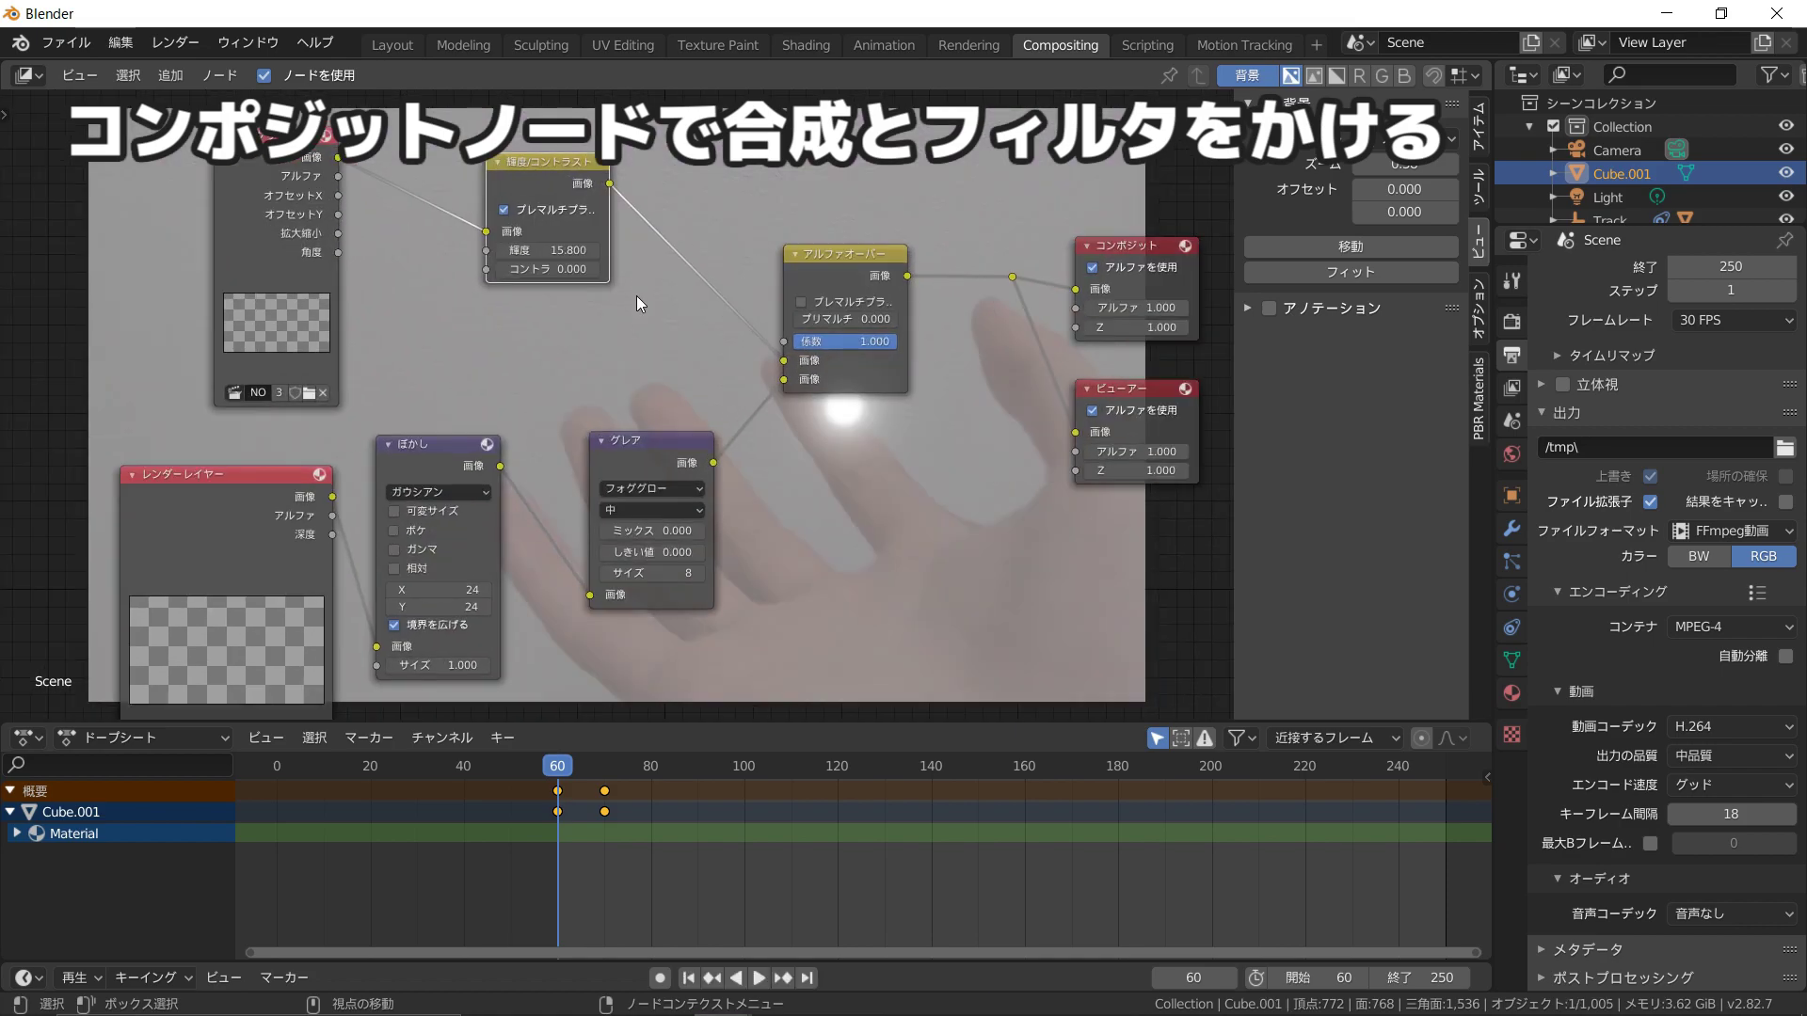
scroll(637, 295, "down", 1)
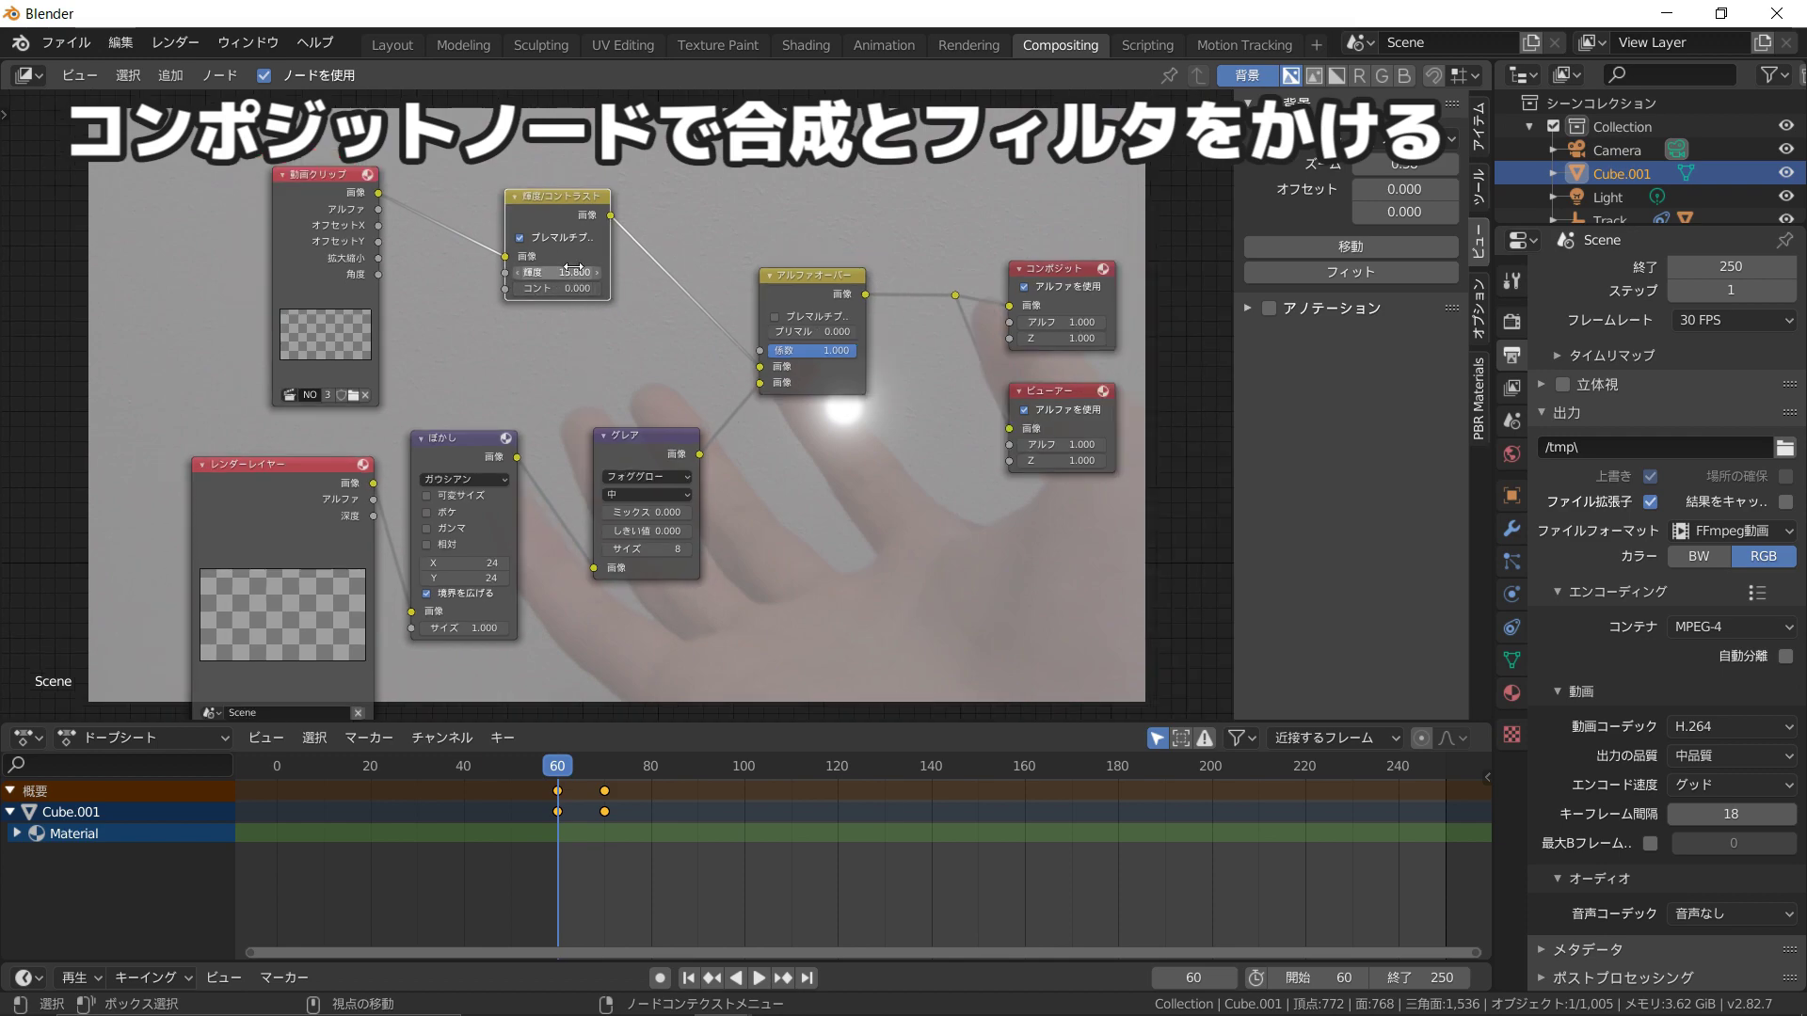
scroll(638, 282, "up", 2)
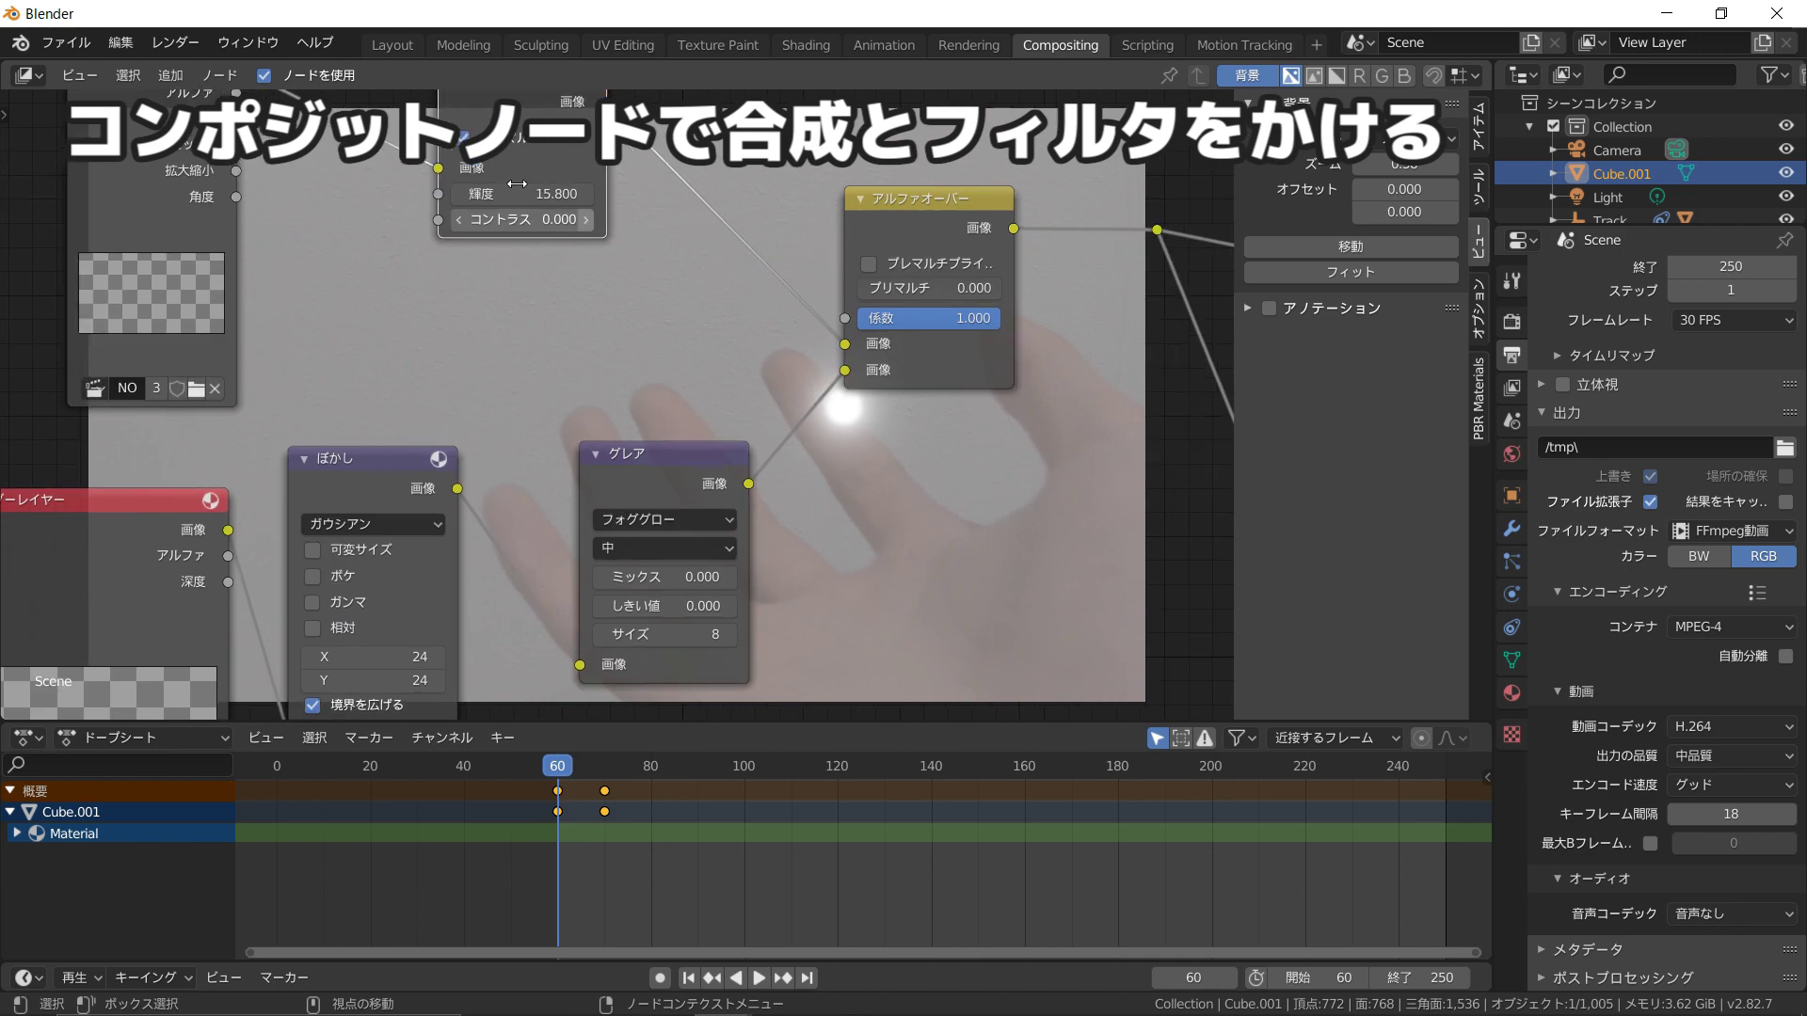
key("i")
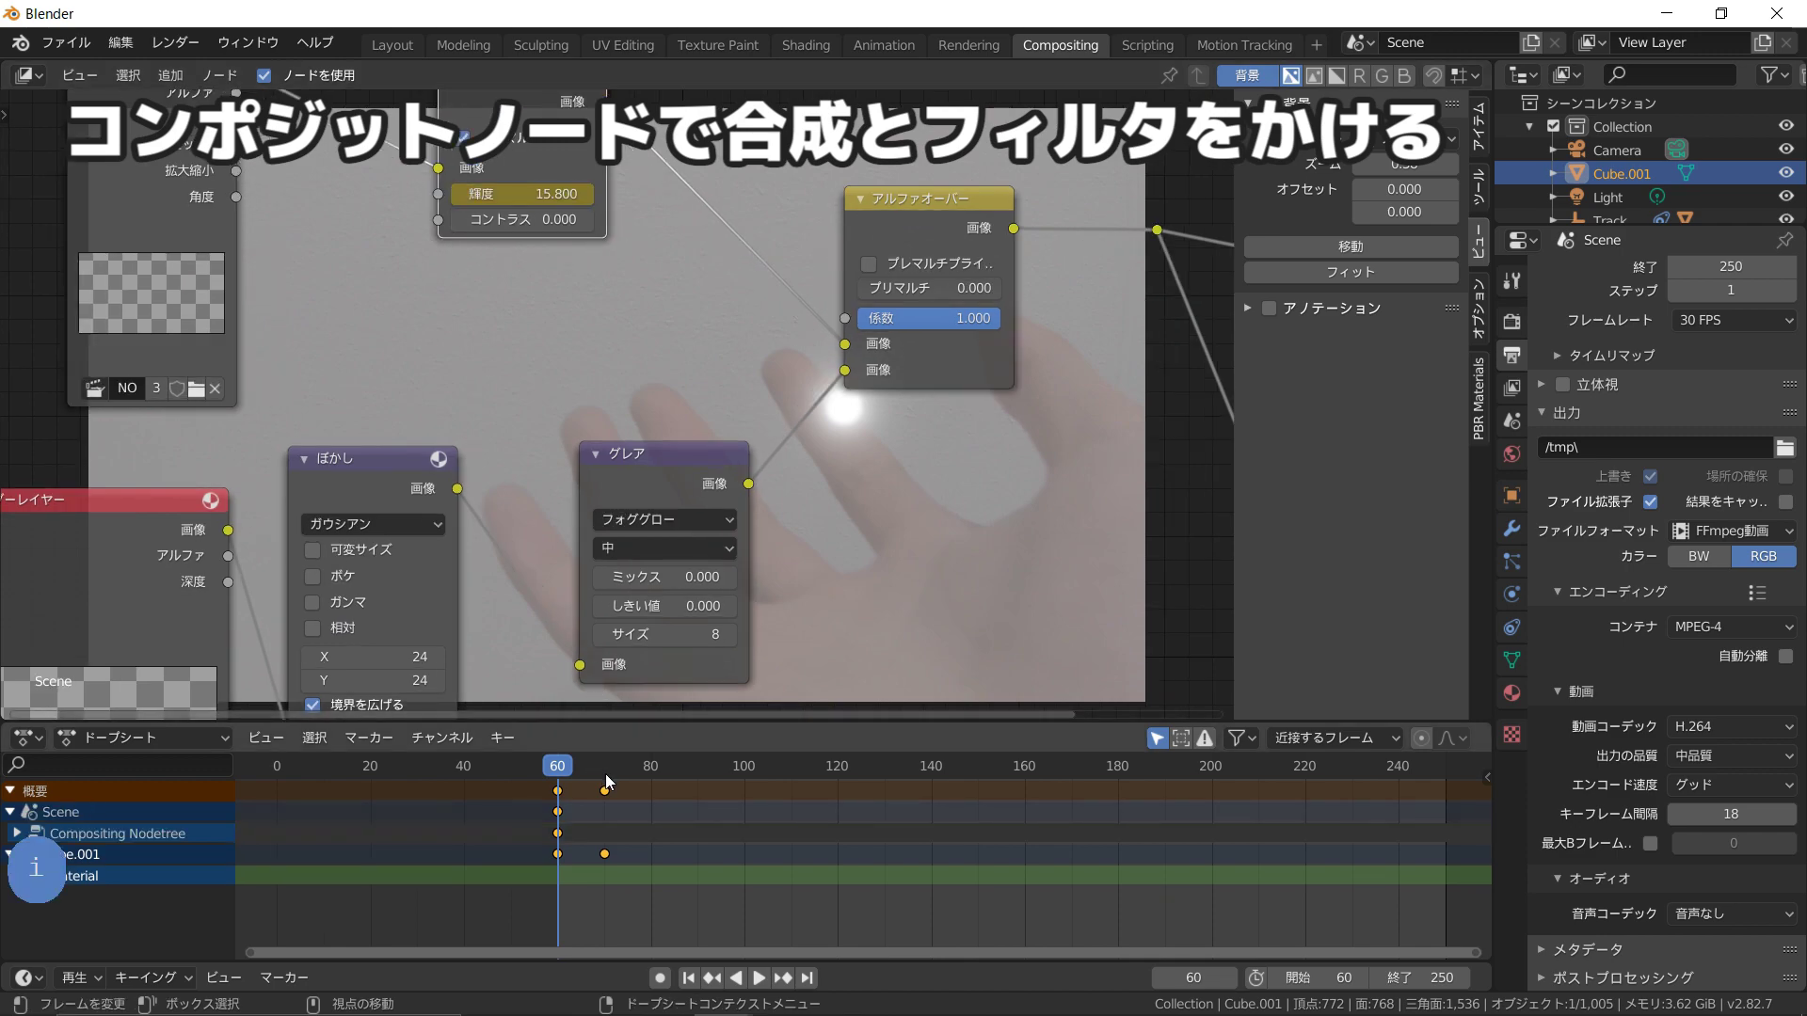
Step: On frame 70, set the Brightness/Contrast node's brightness to 0 and insert a keyframe on it
left_click_drag(600, 767, 605, 771)
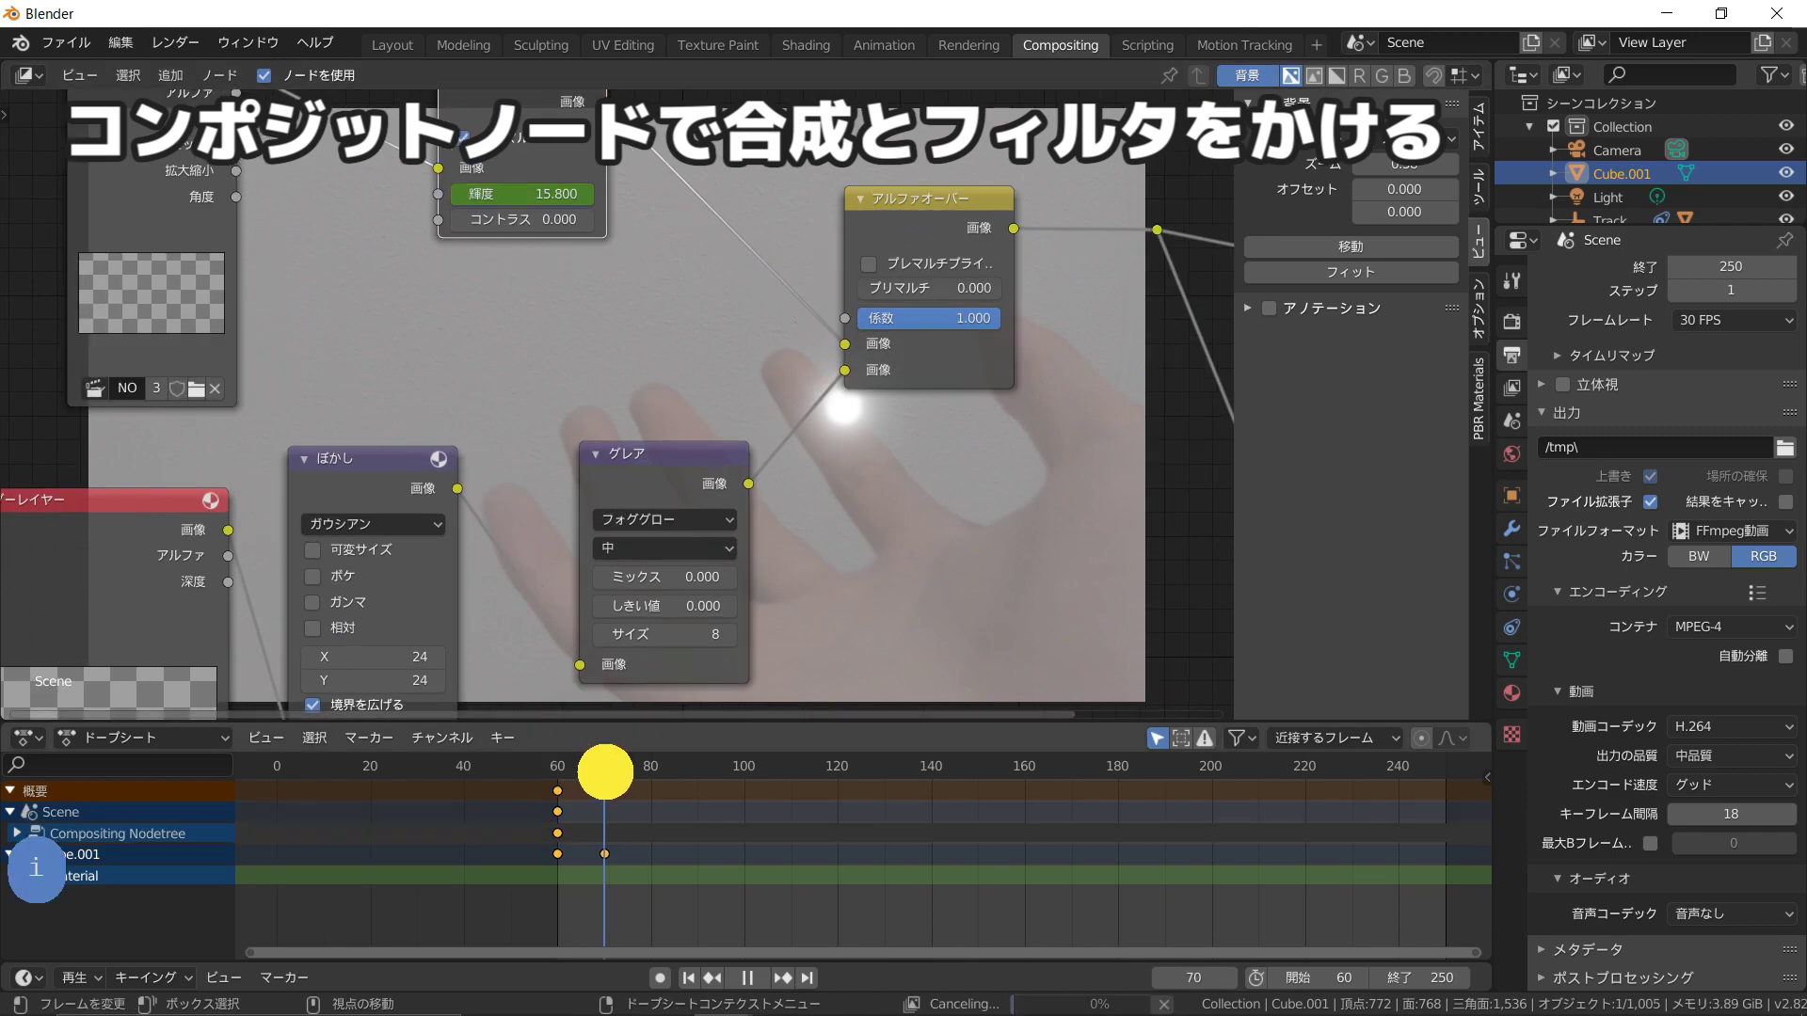
left_click(547, 193)
type("0")
key("Return")
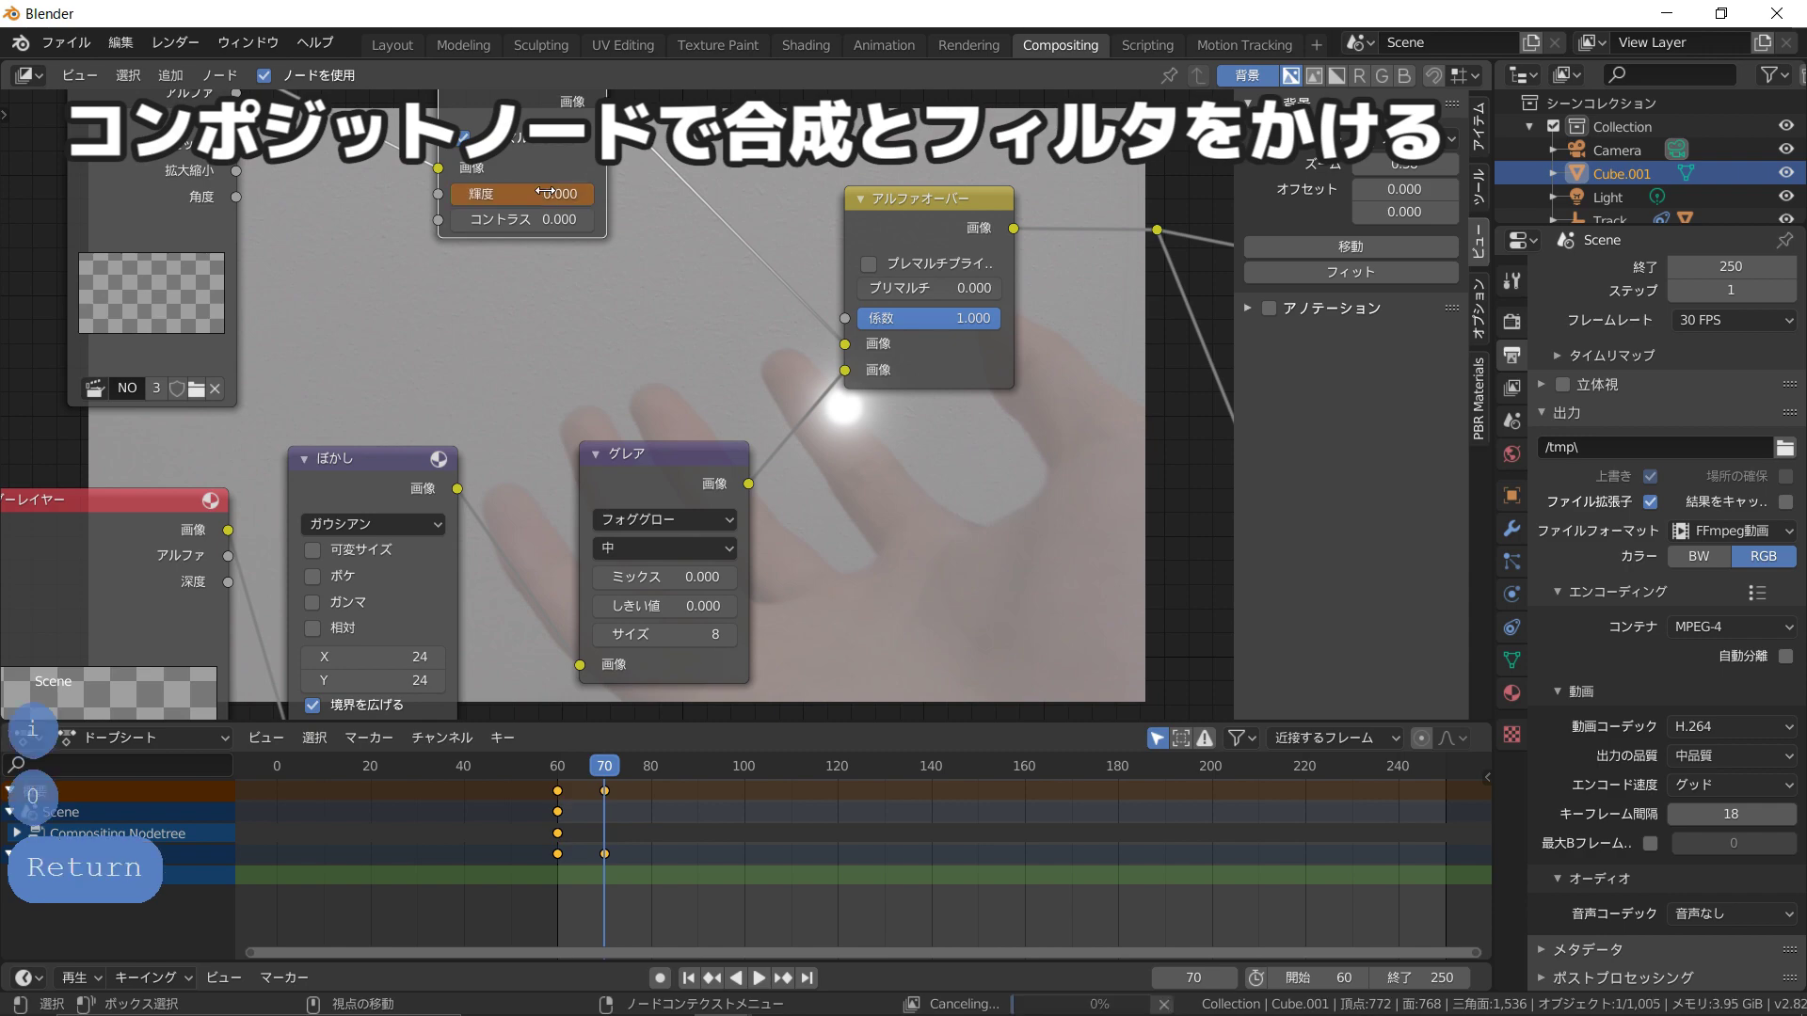
key("i")
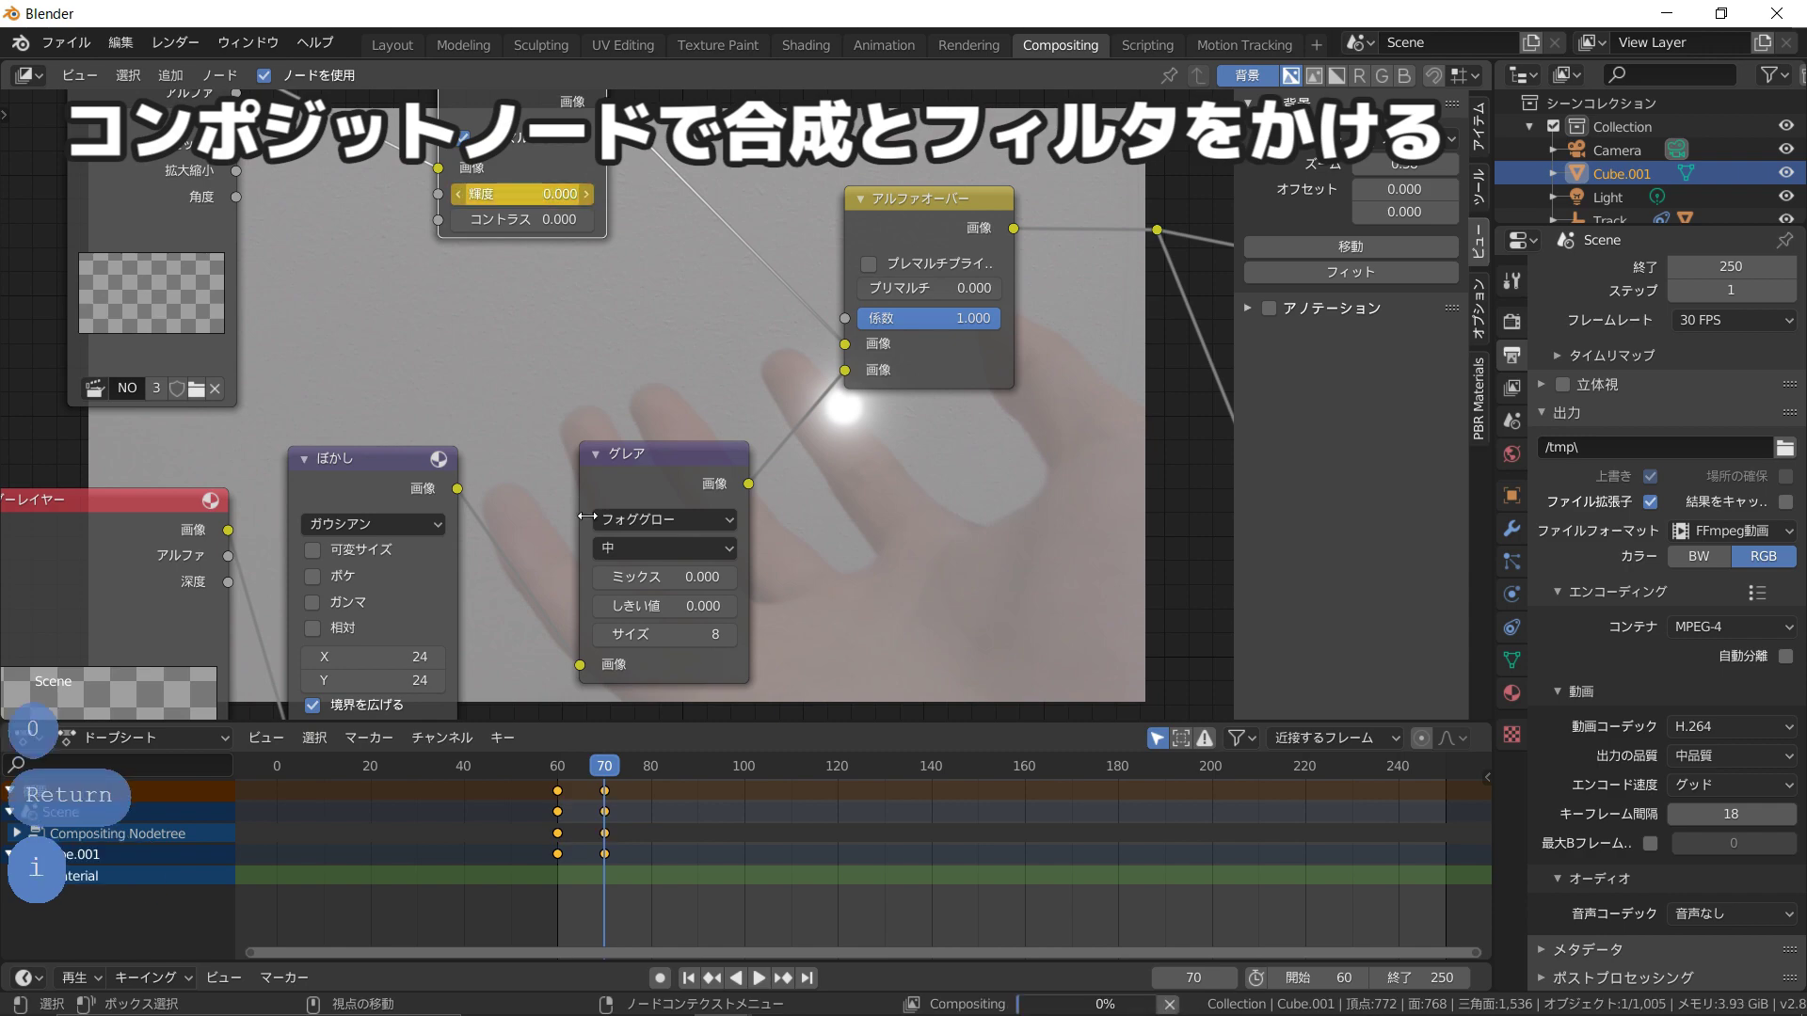
Step: Go to frame 61 and render it to check the fading brightness flash in the composite
scroll(545, 387, "down", 4)
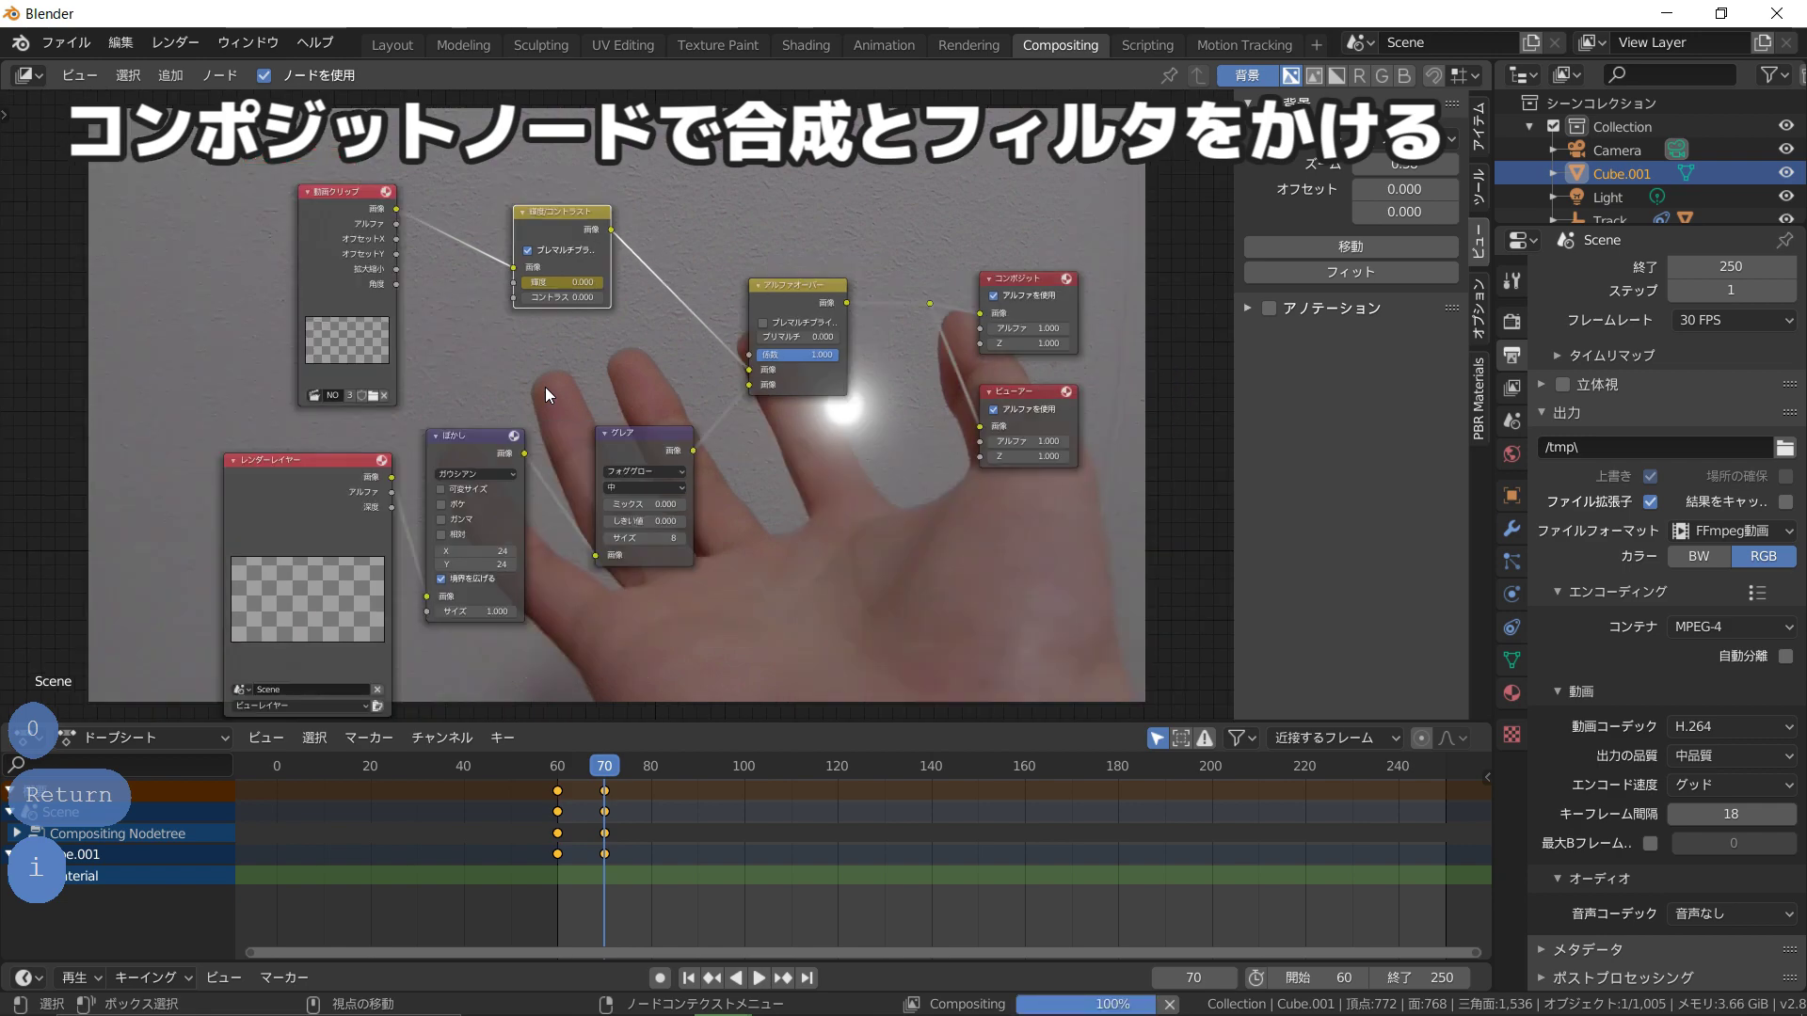
scroll(545, 387, "down", 1)
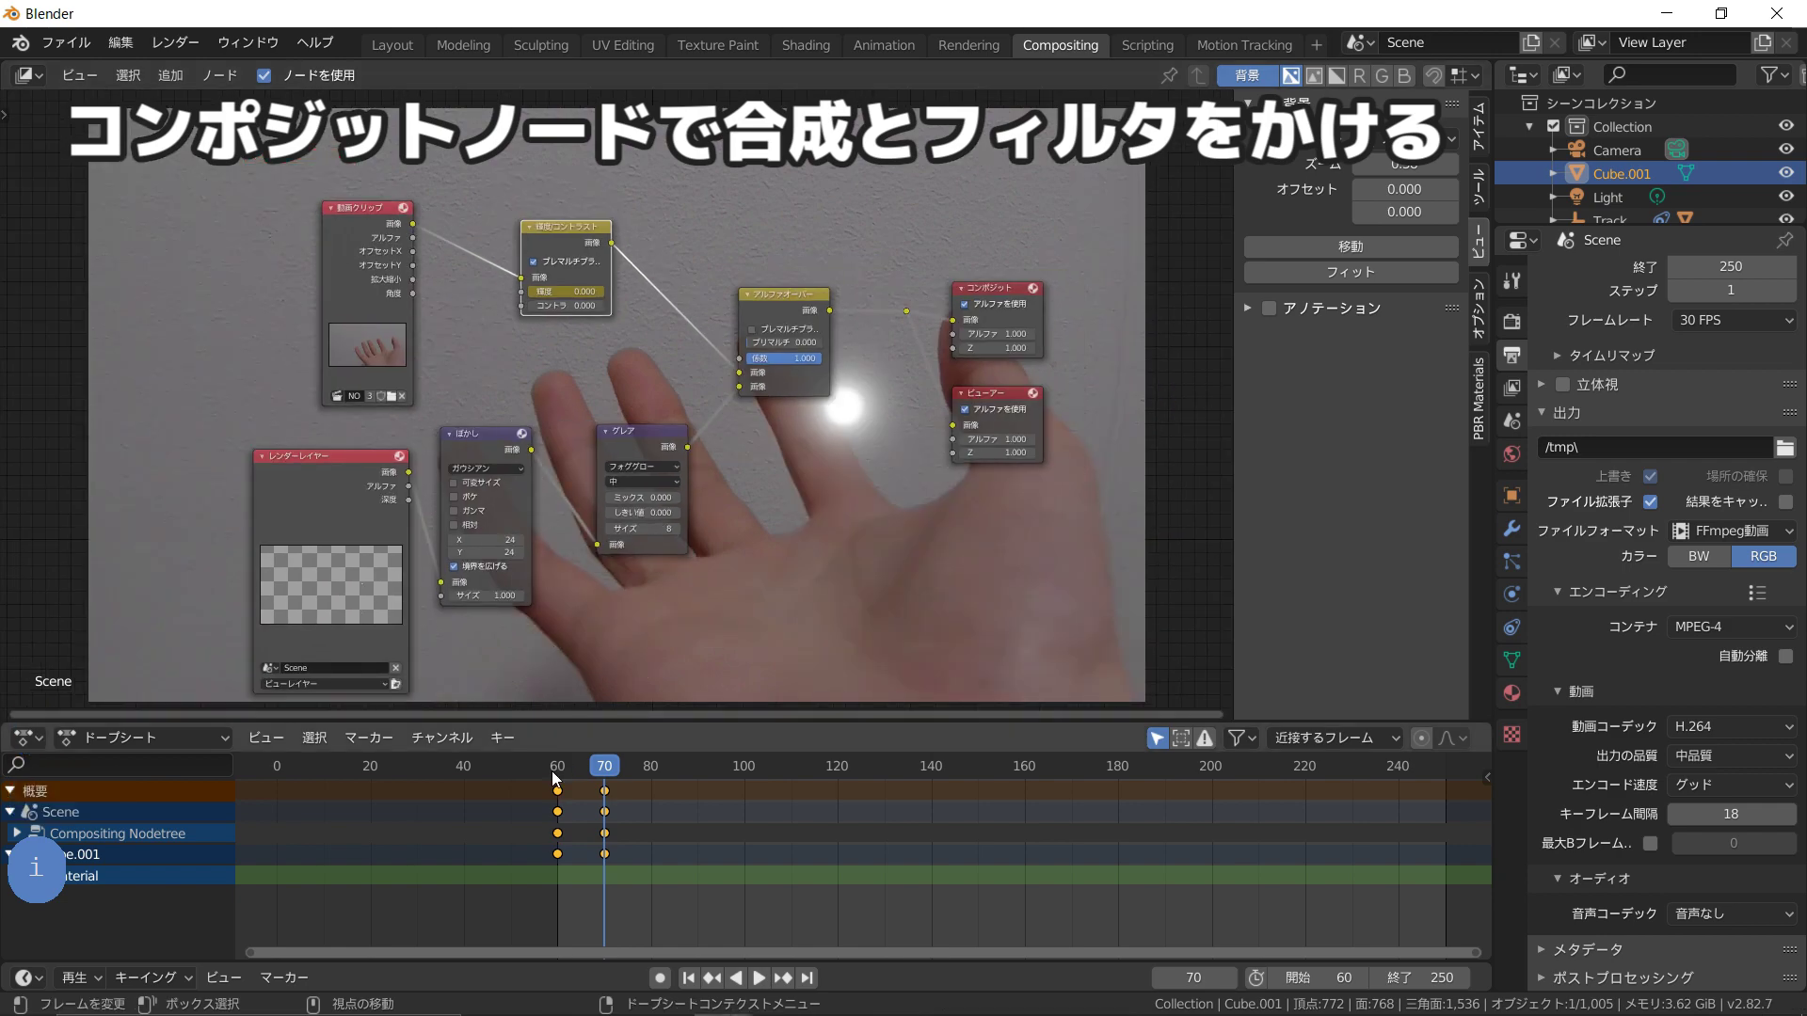
left_click_drag(555, 766, 562, 770)
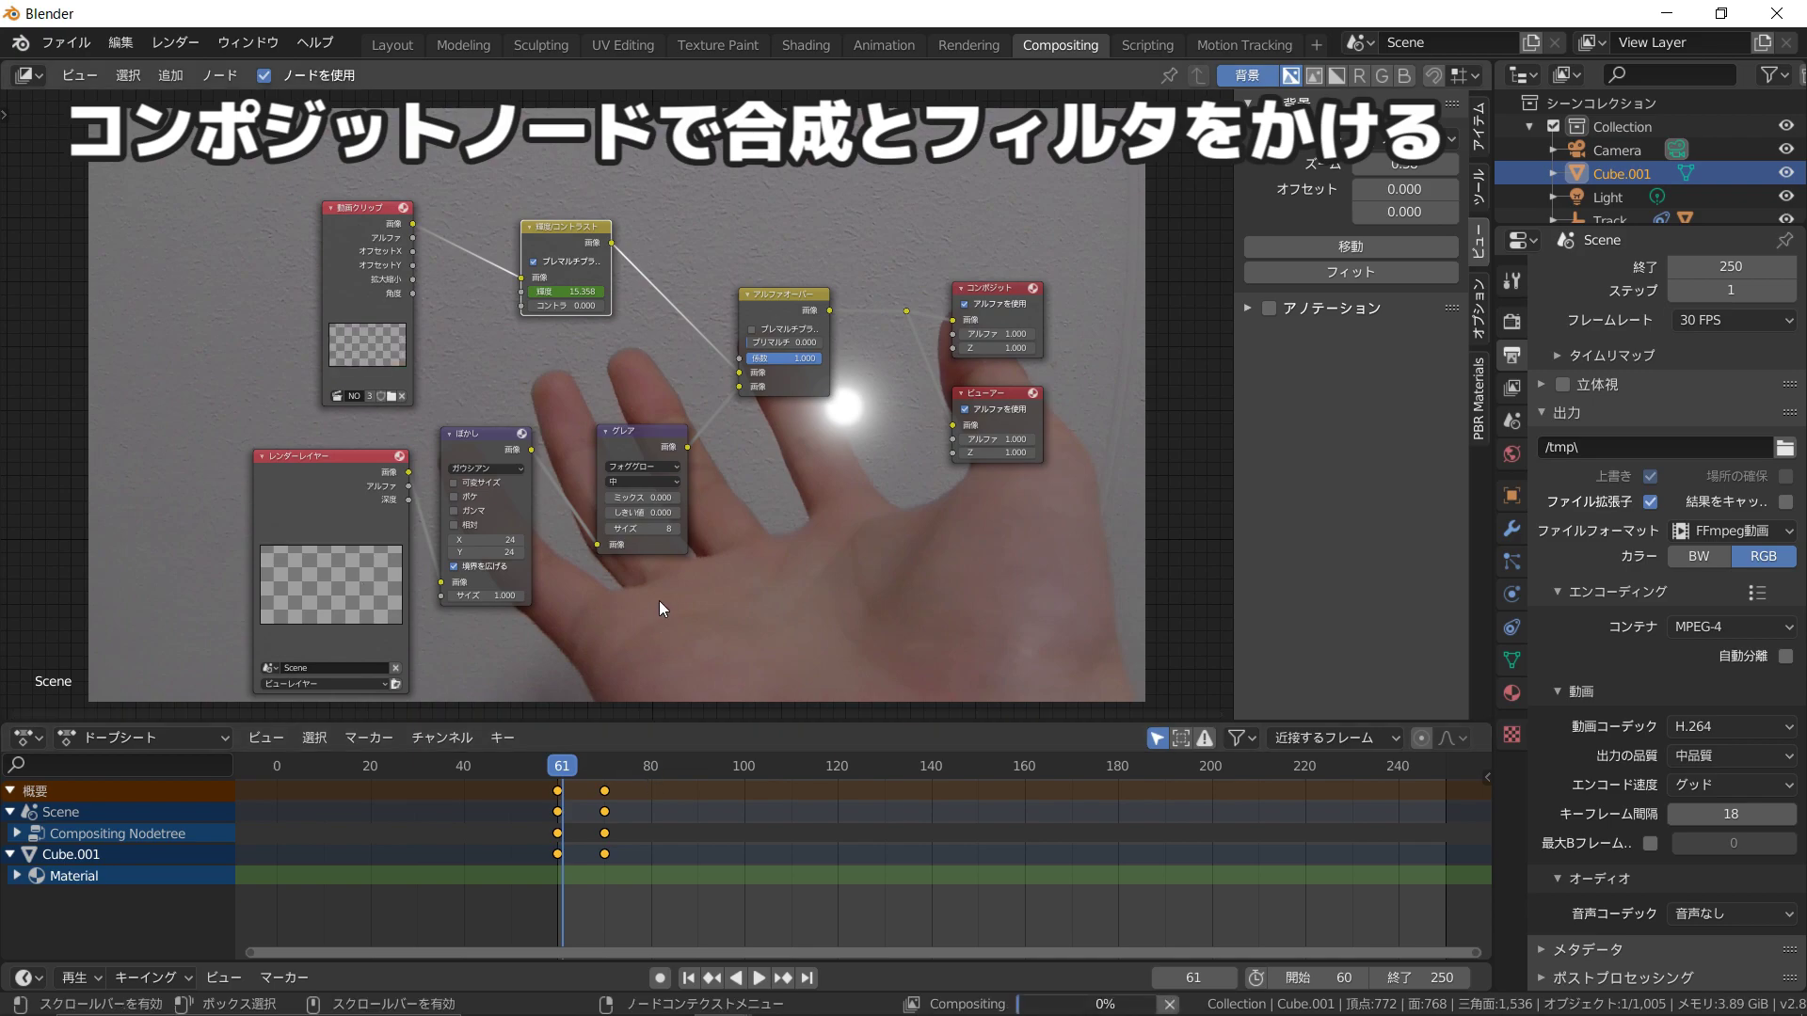
key("F12")
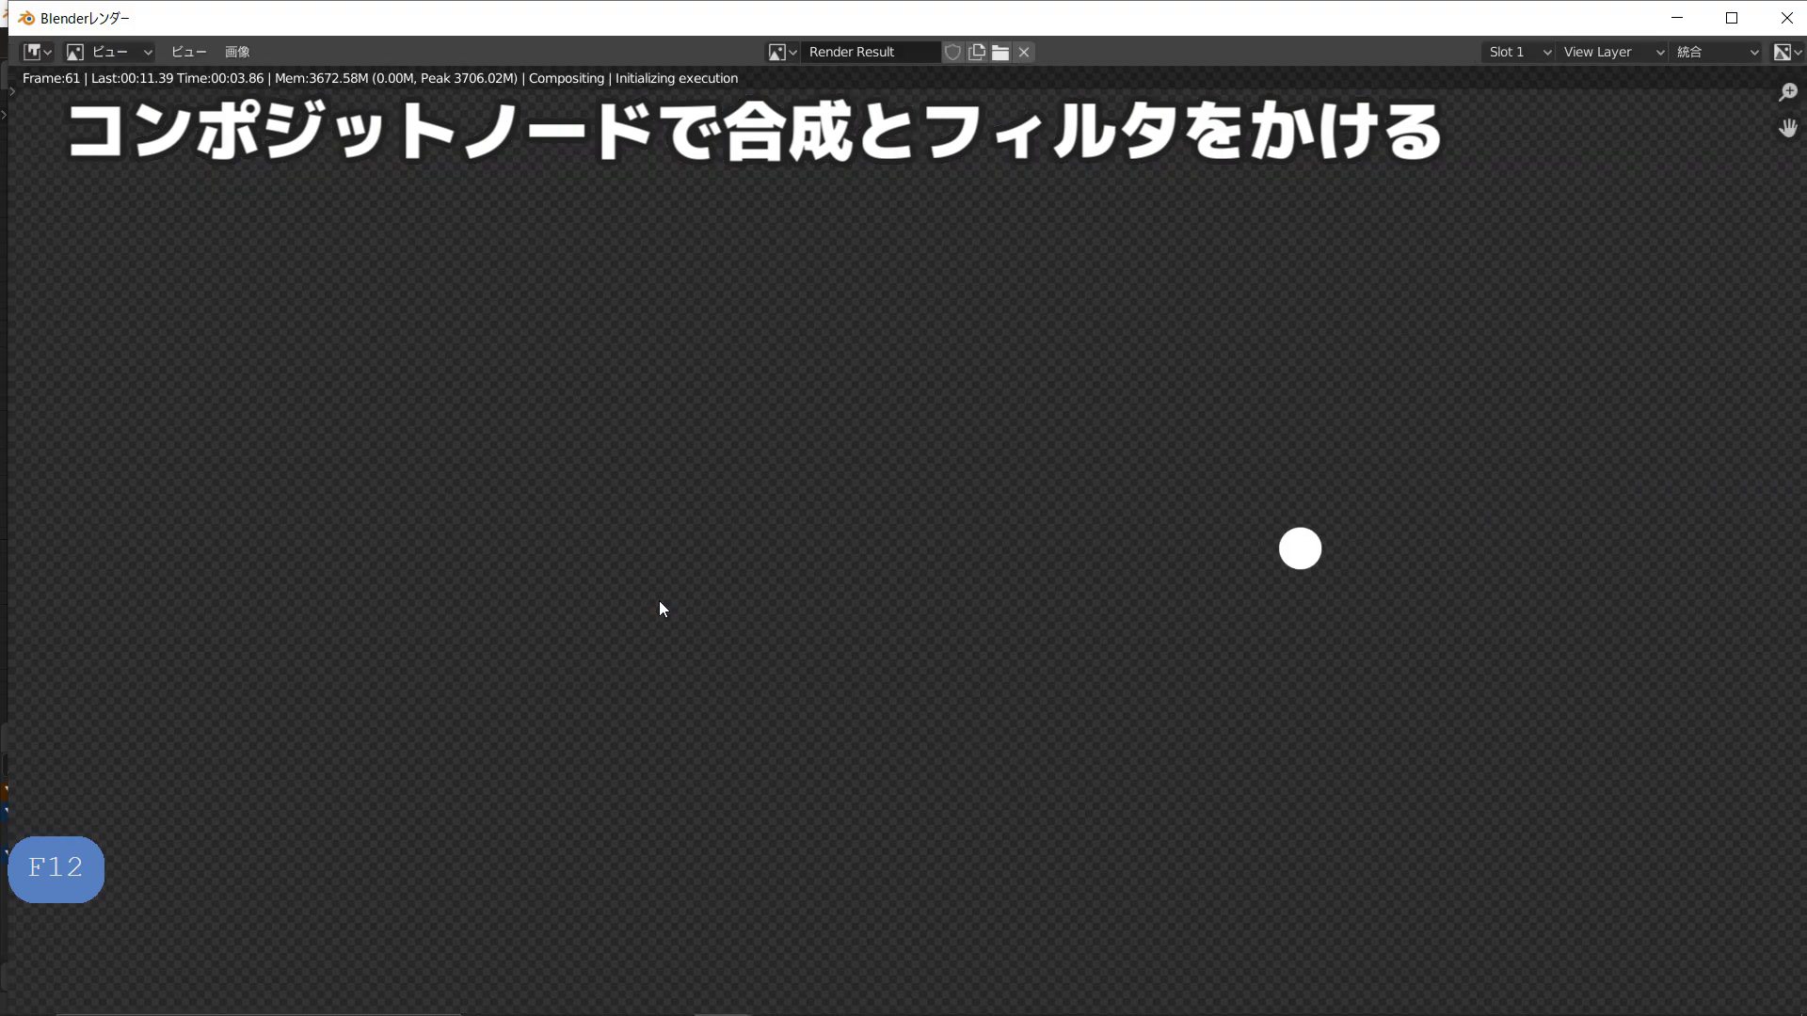
key("Escape")
Step: Close the still render and start rendering the full animation, frames 60 to 250, as an MPEG-4 video
key("F12")
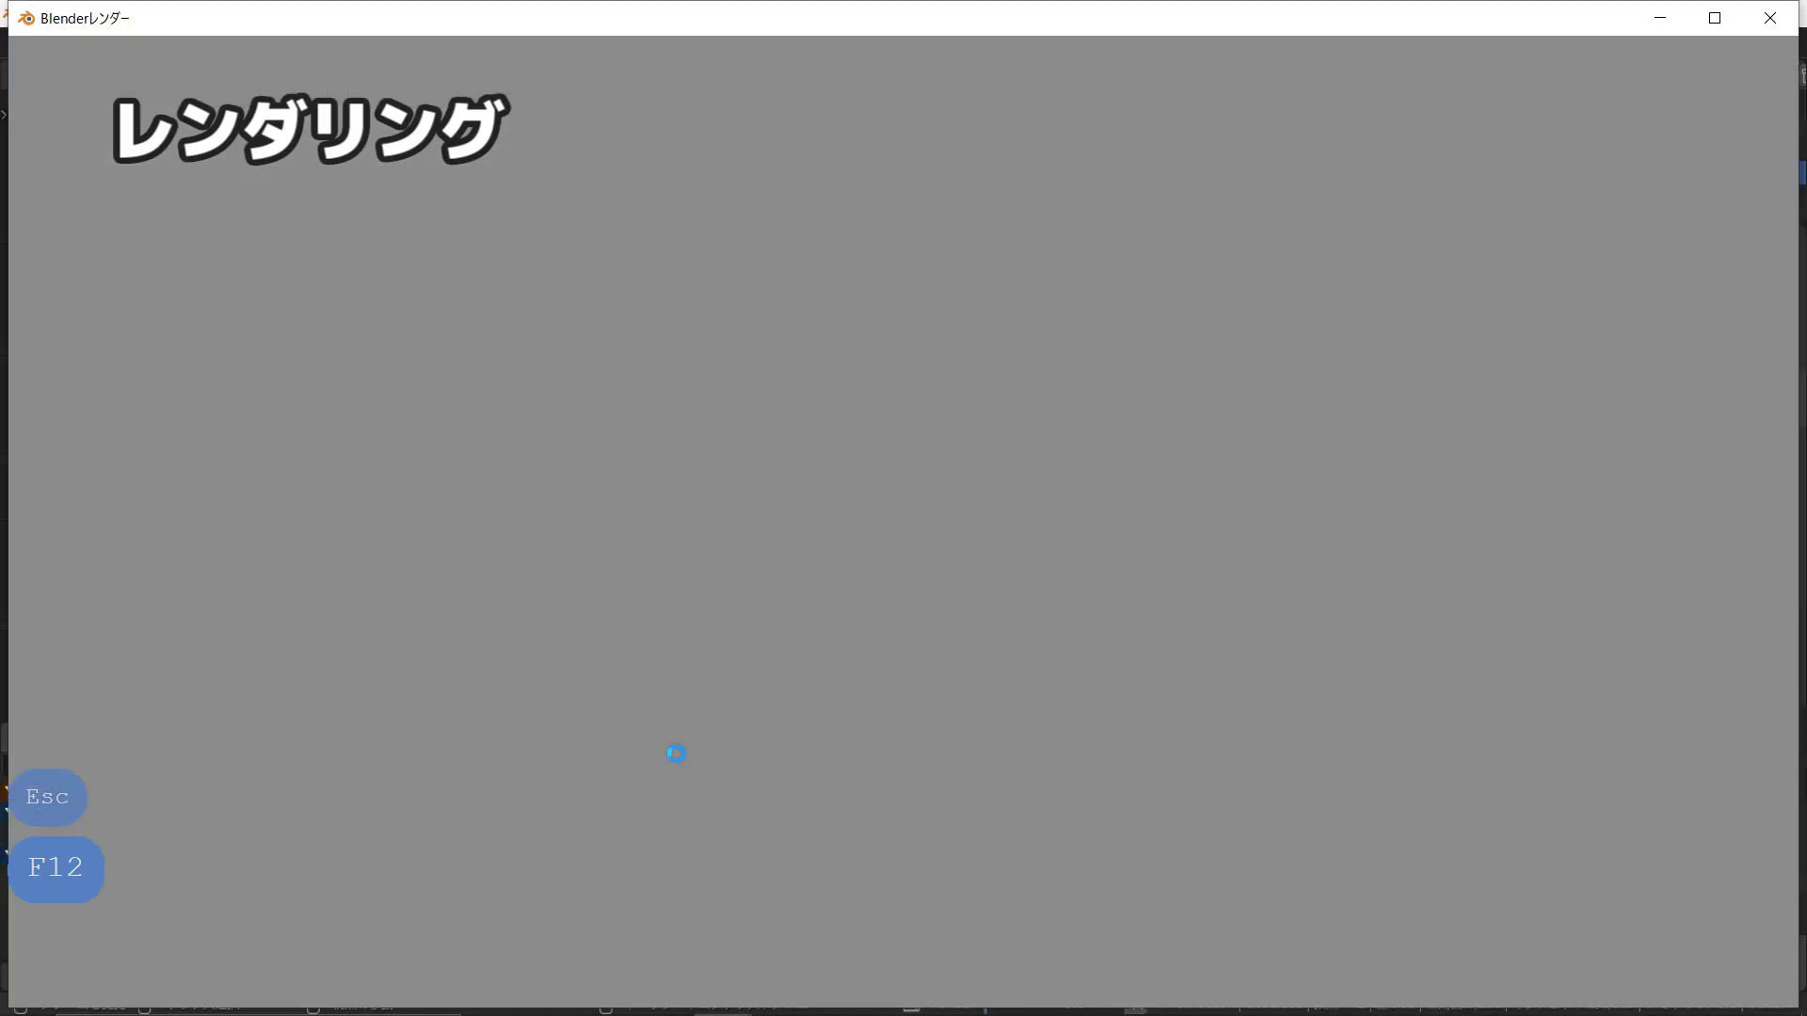
key("Escape")
key("ctrl+F12")
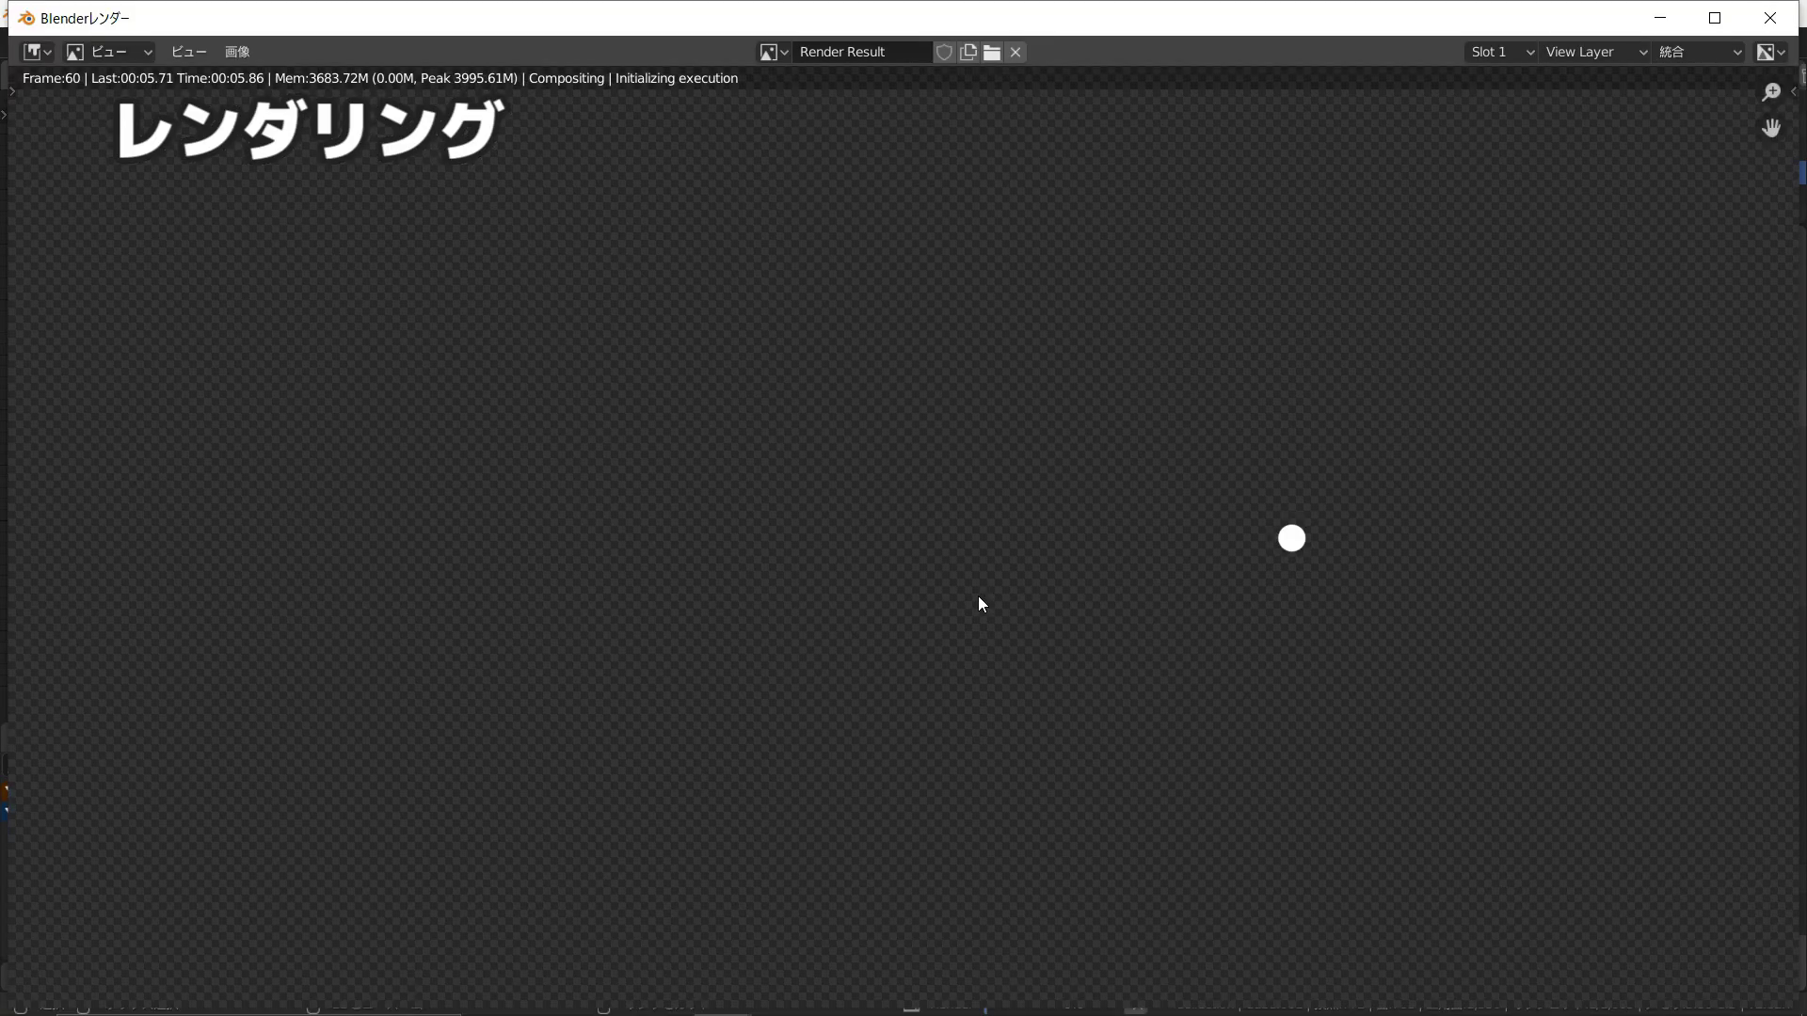